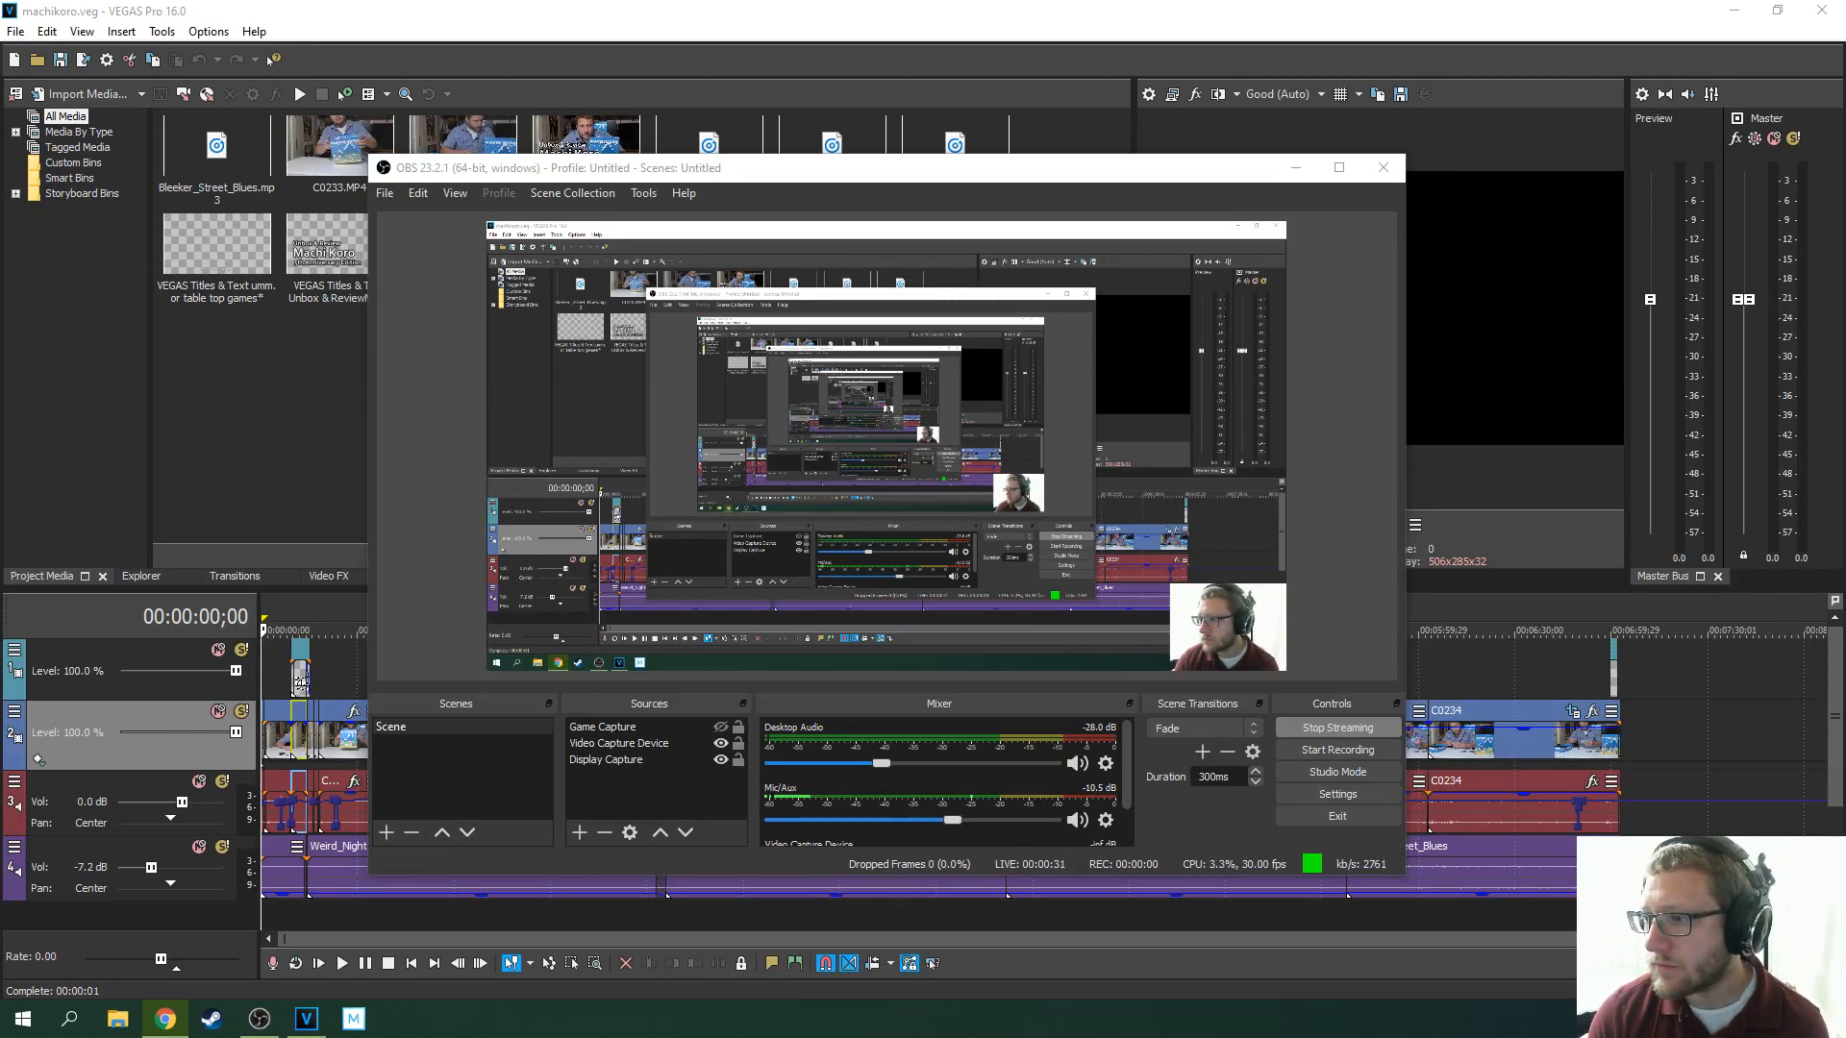
Clear the OBS window away and create a new project with the default 1920x1080, 29.970 fps video settings
drag(1037, 192, 1845, 451)
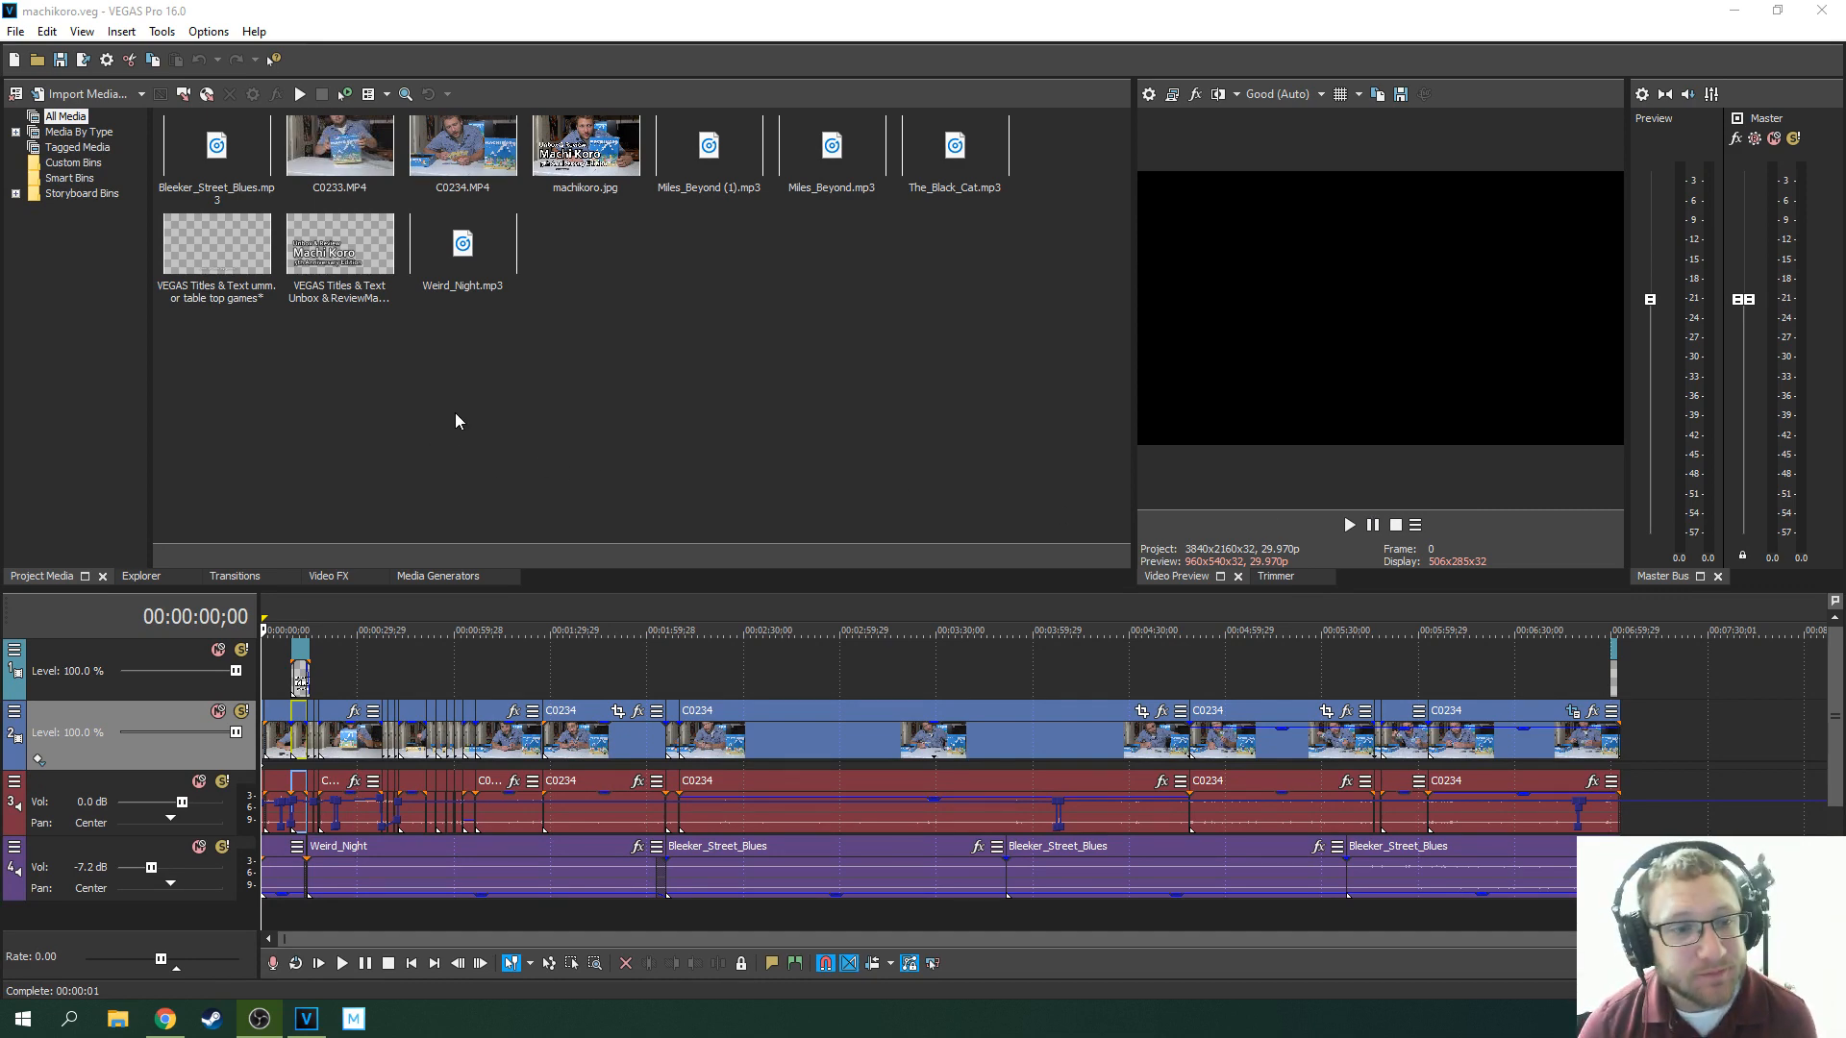
click(15, 31)
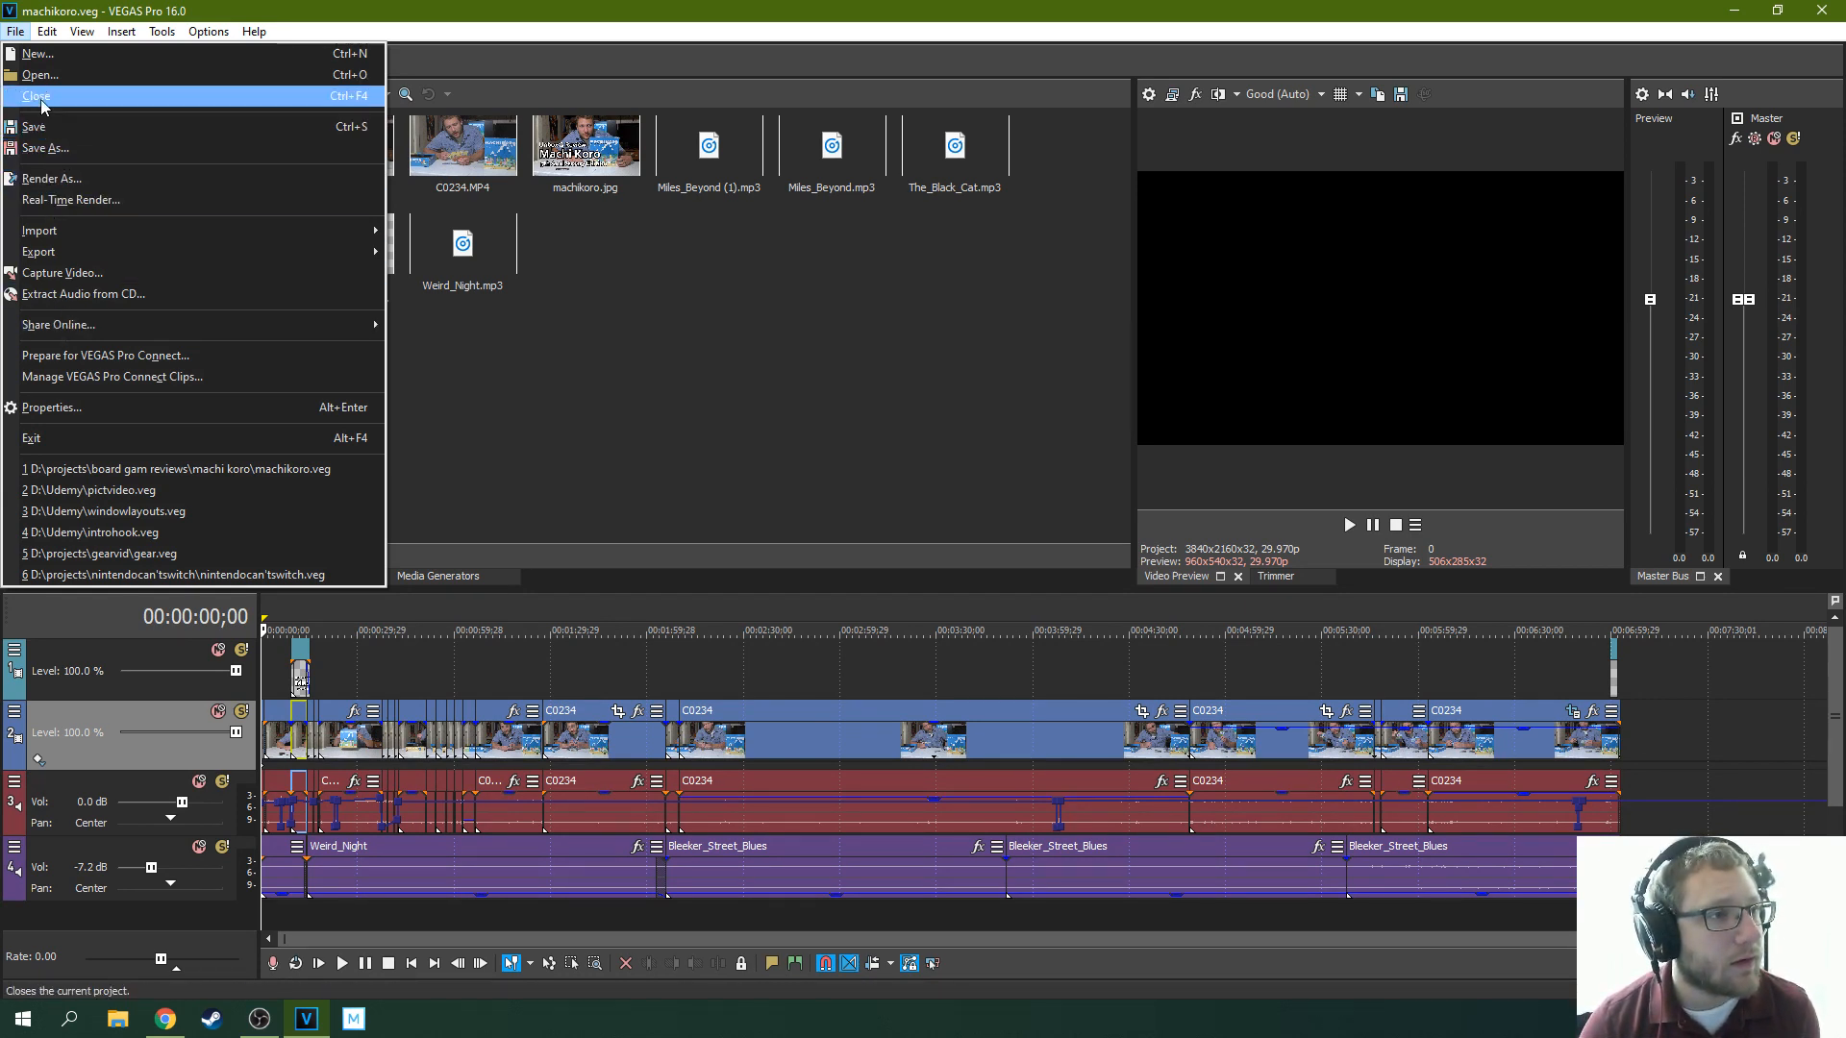
click(39, 54)
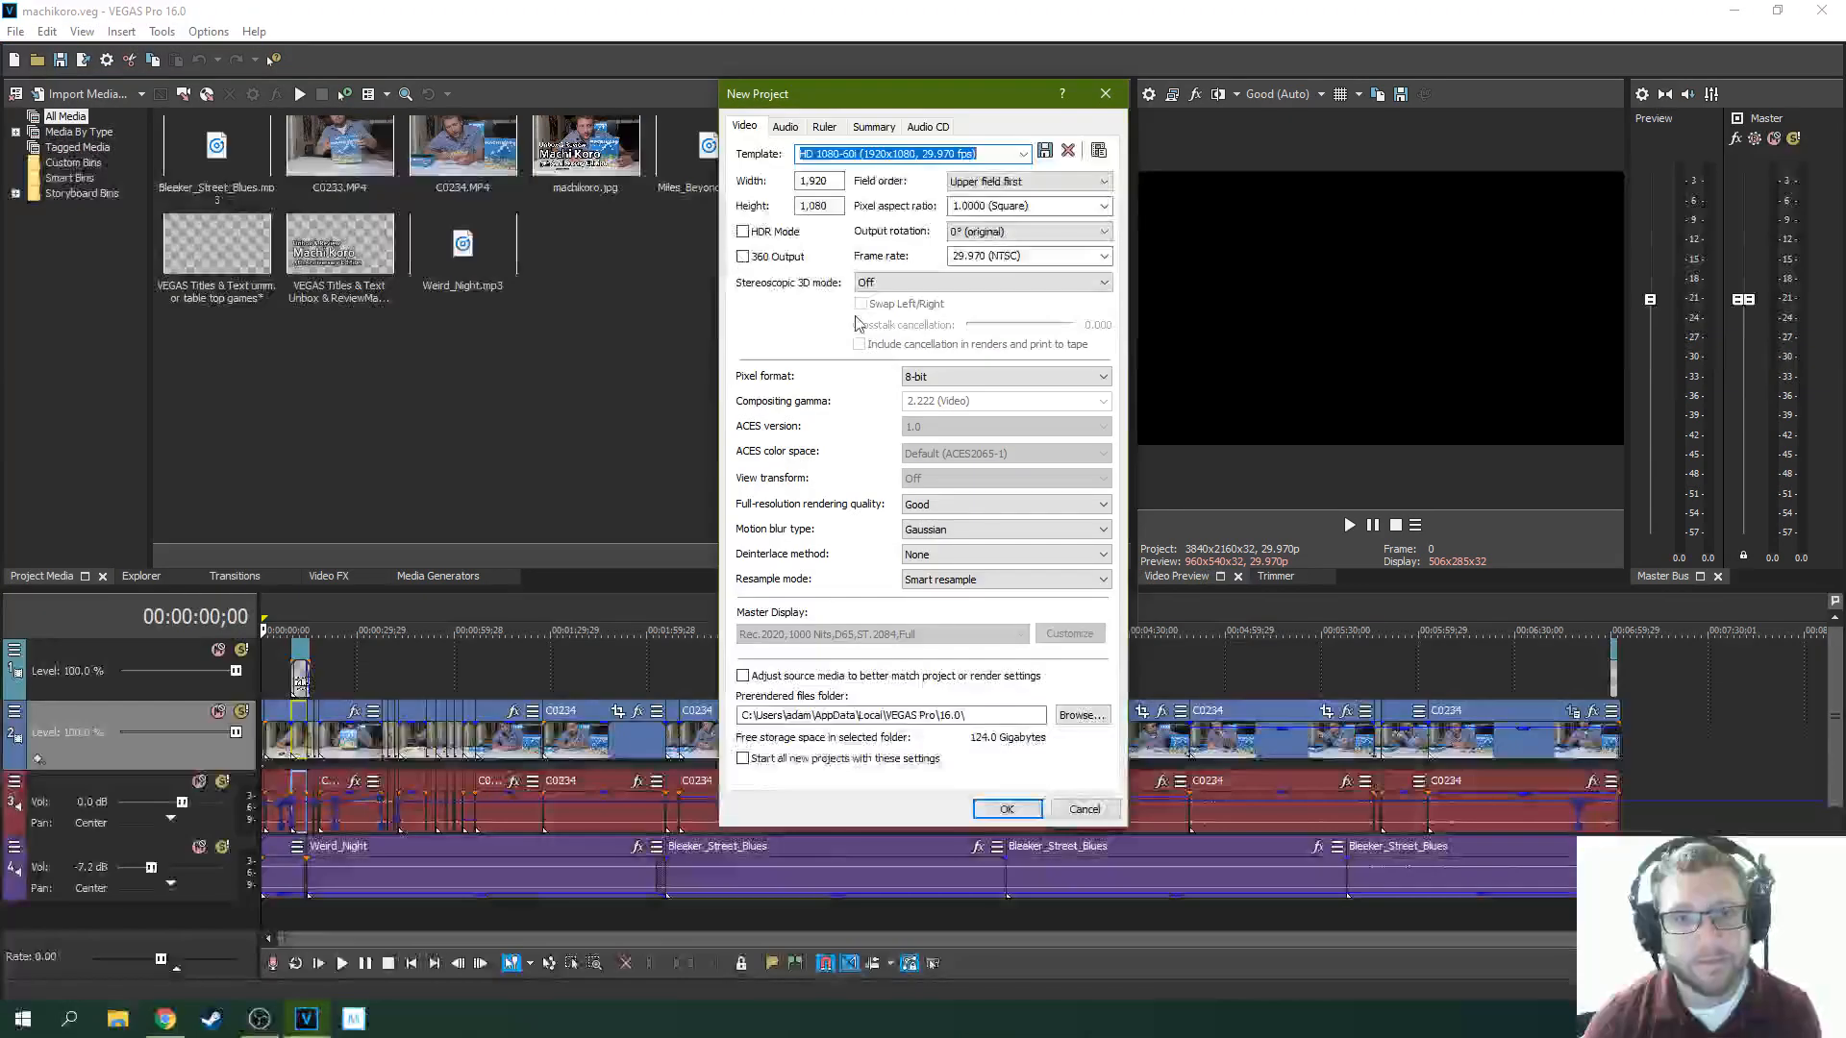
click(1006, 809)
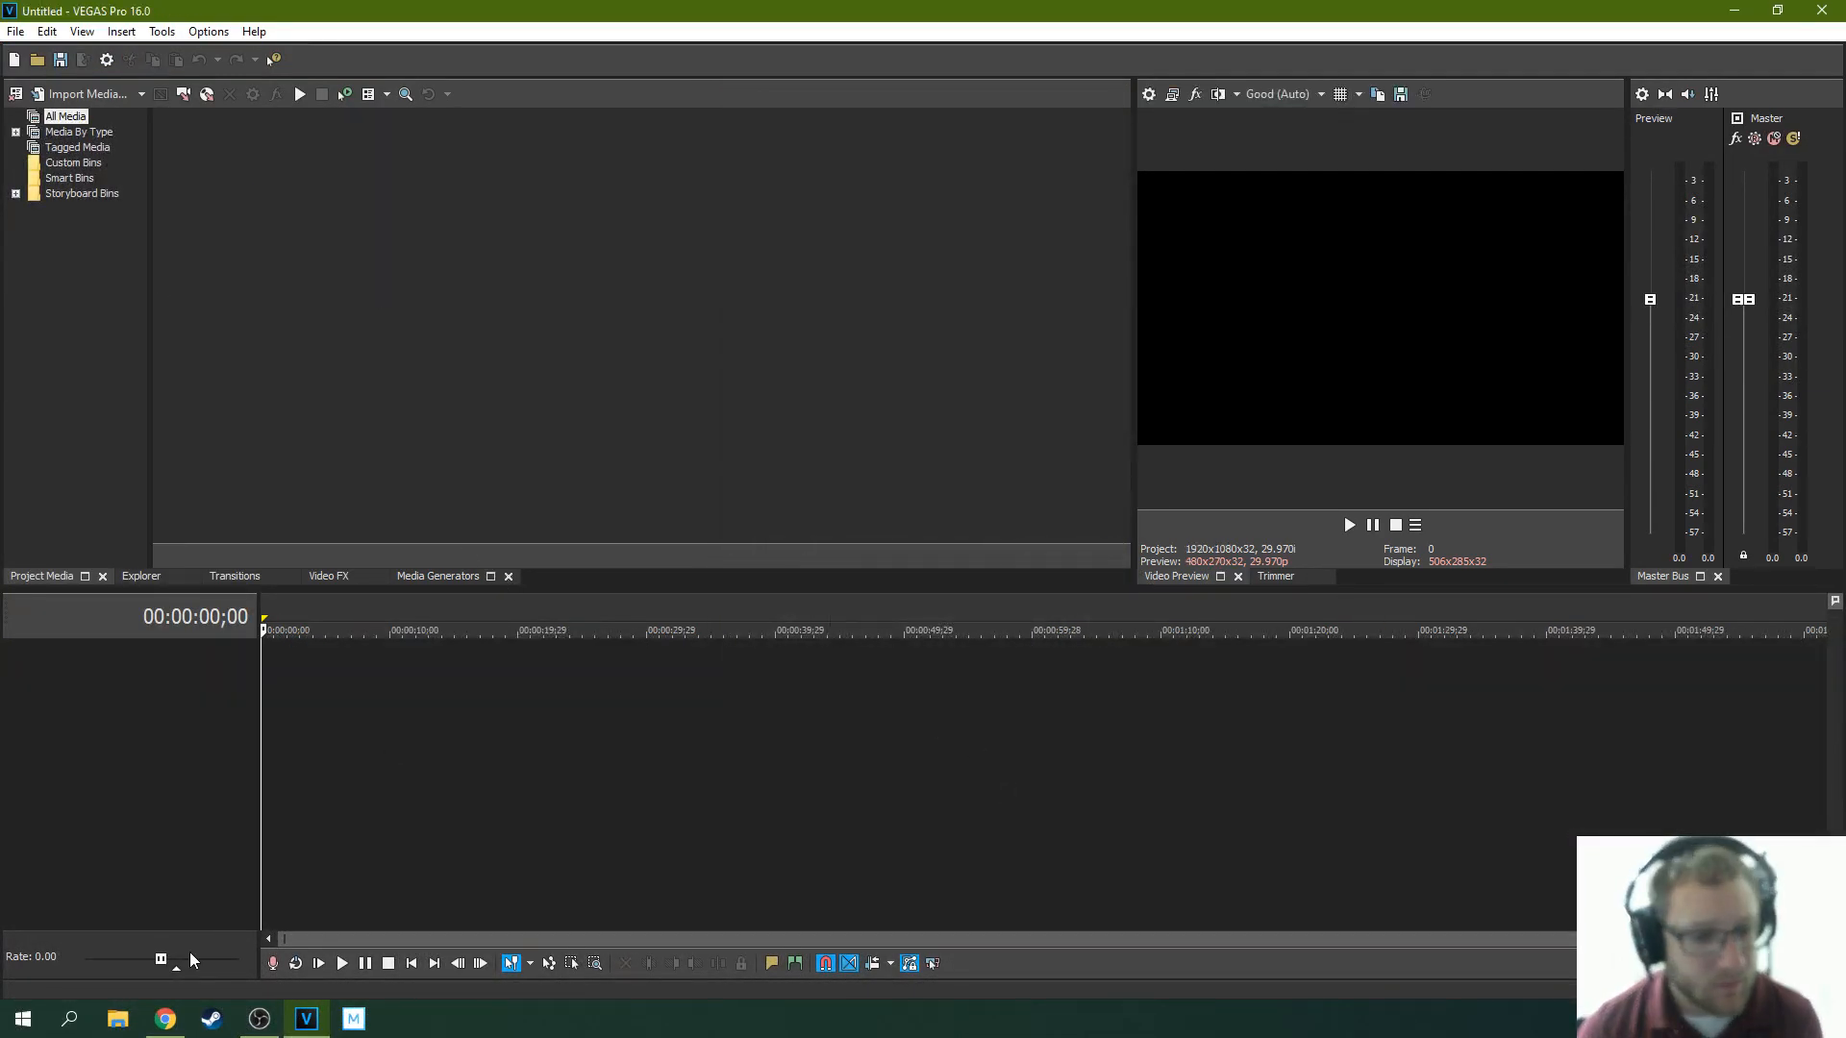
click(118, 1018)
drag(1014, 393, 1845, 384)
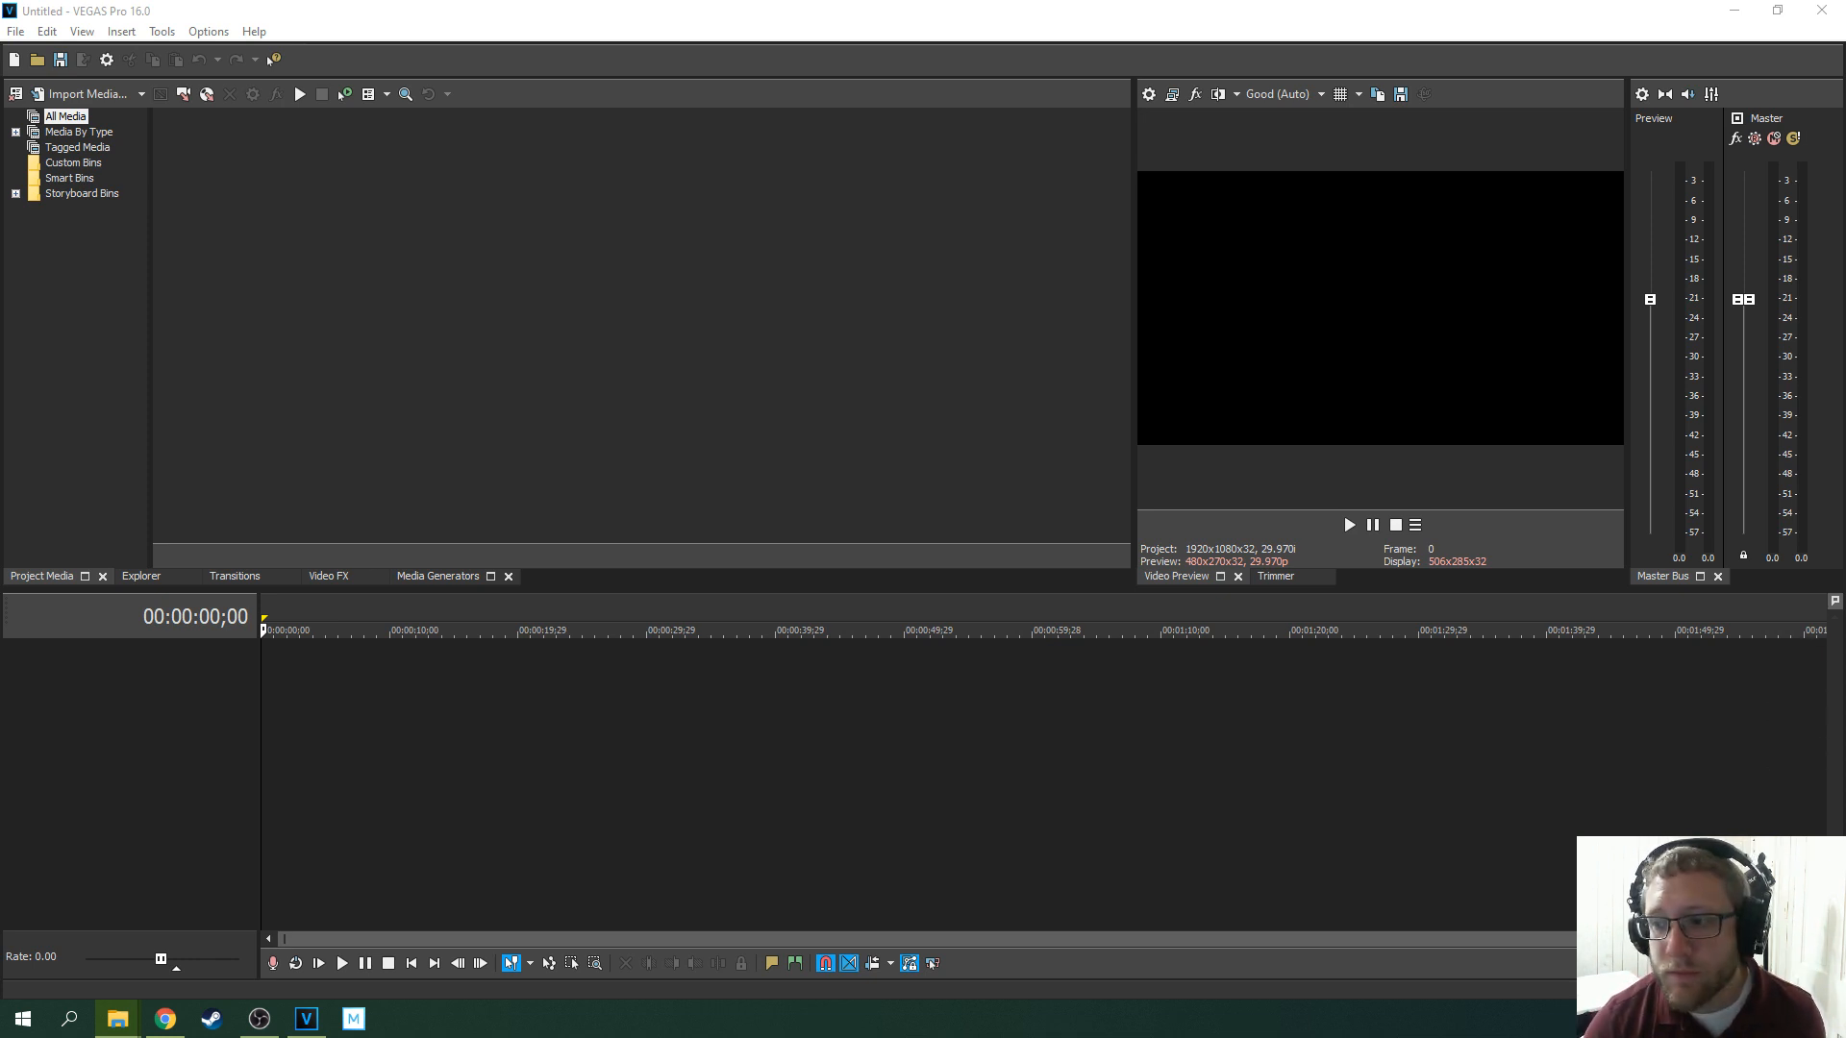
drag(782, 418, 721, 336)
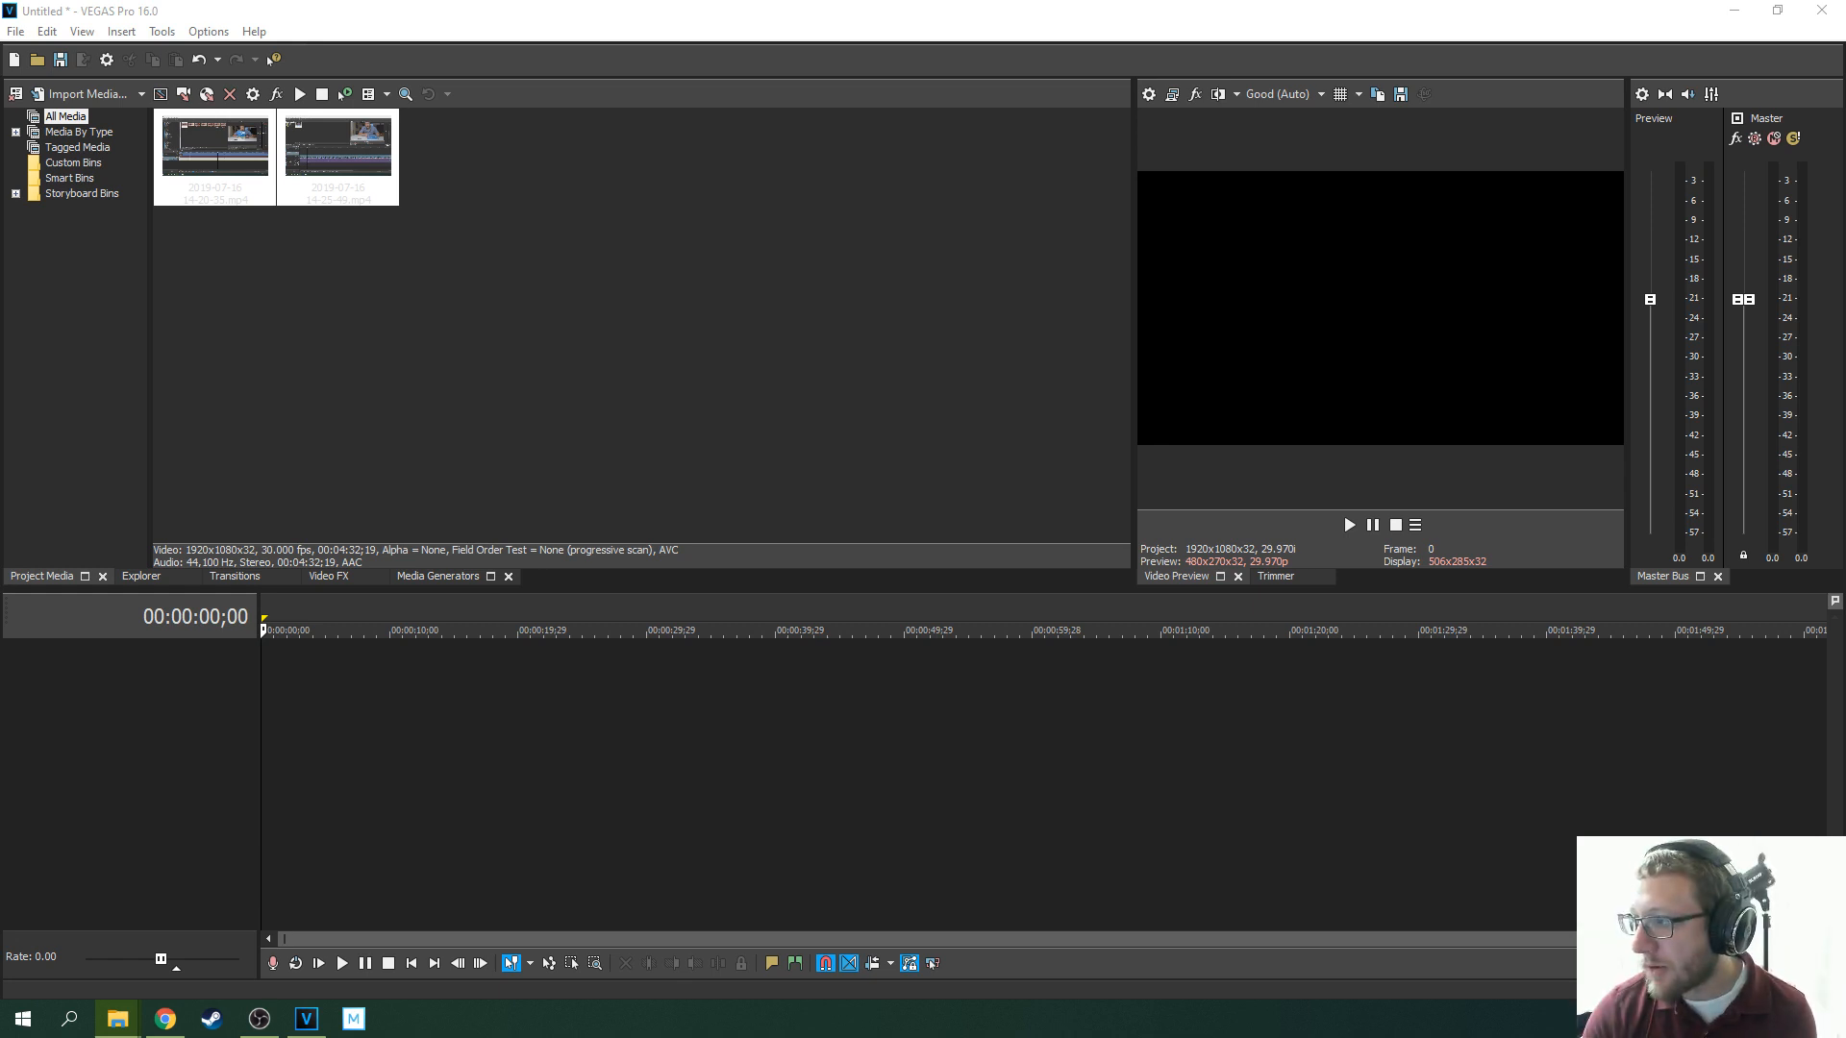
click(904, 298)
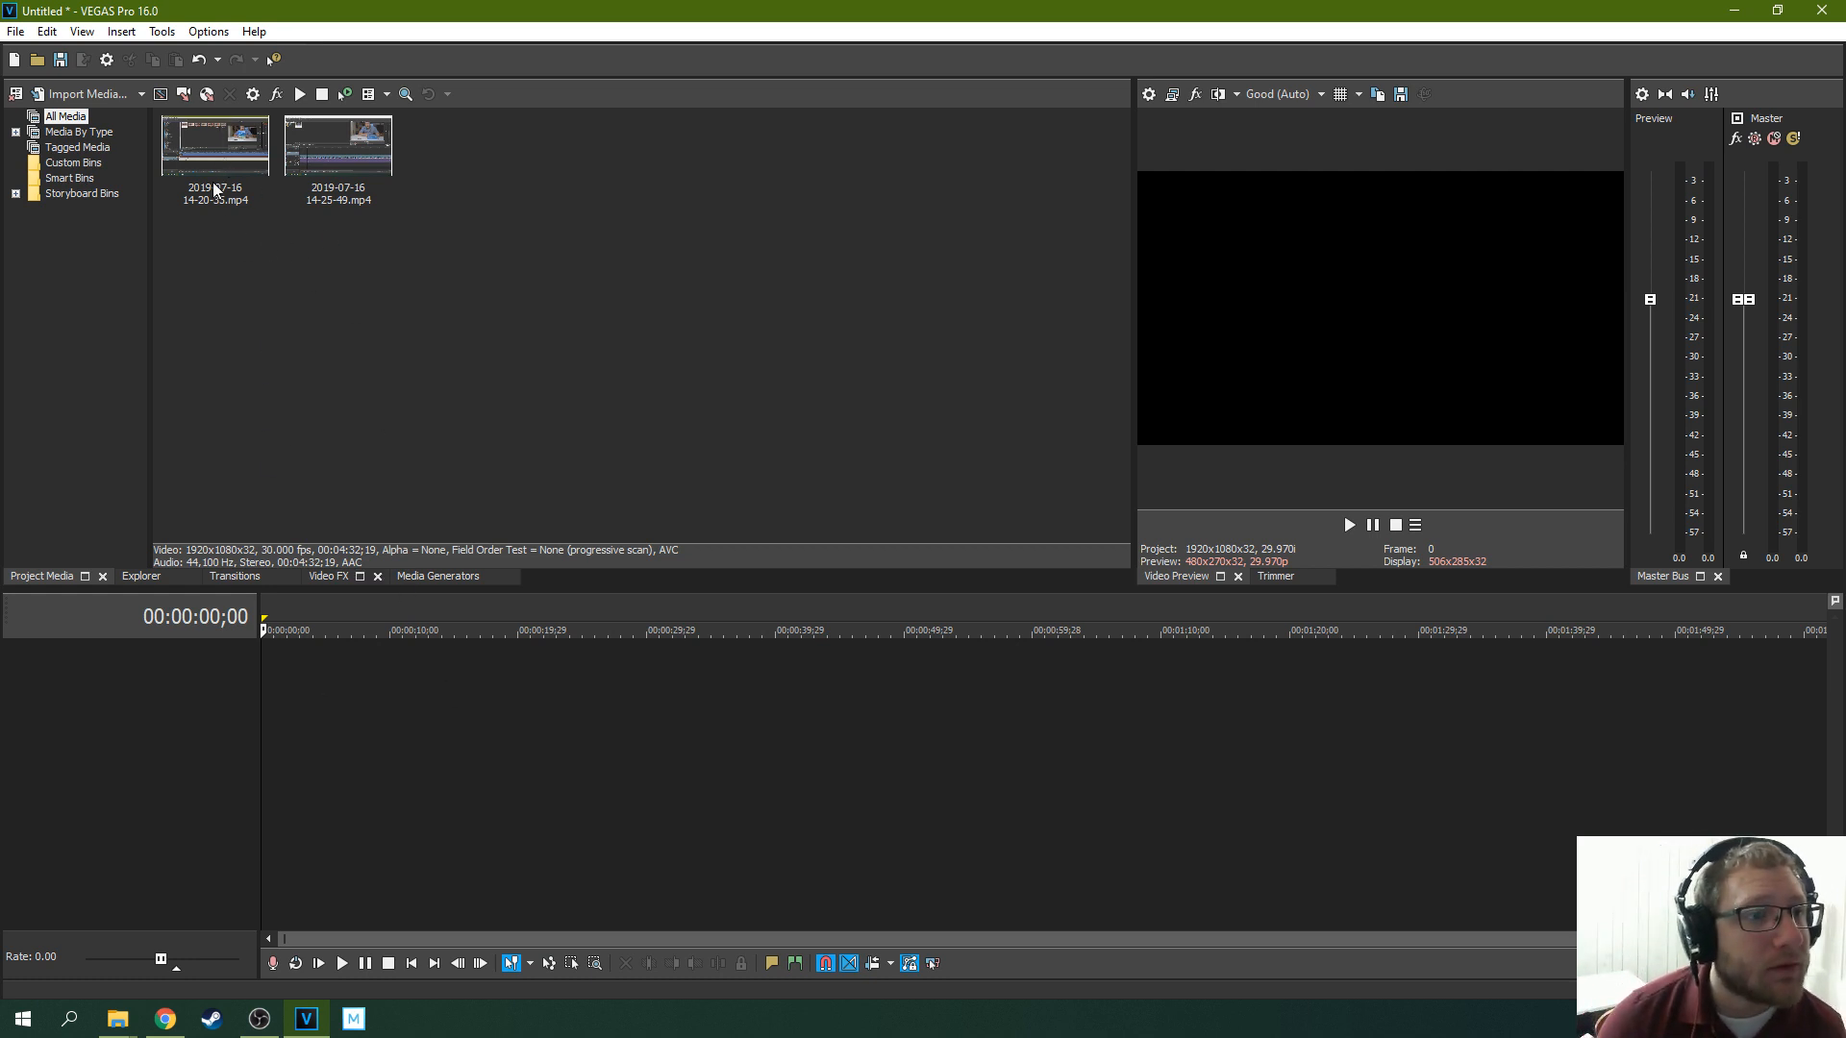
drag(214, 186, 269, 700)
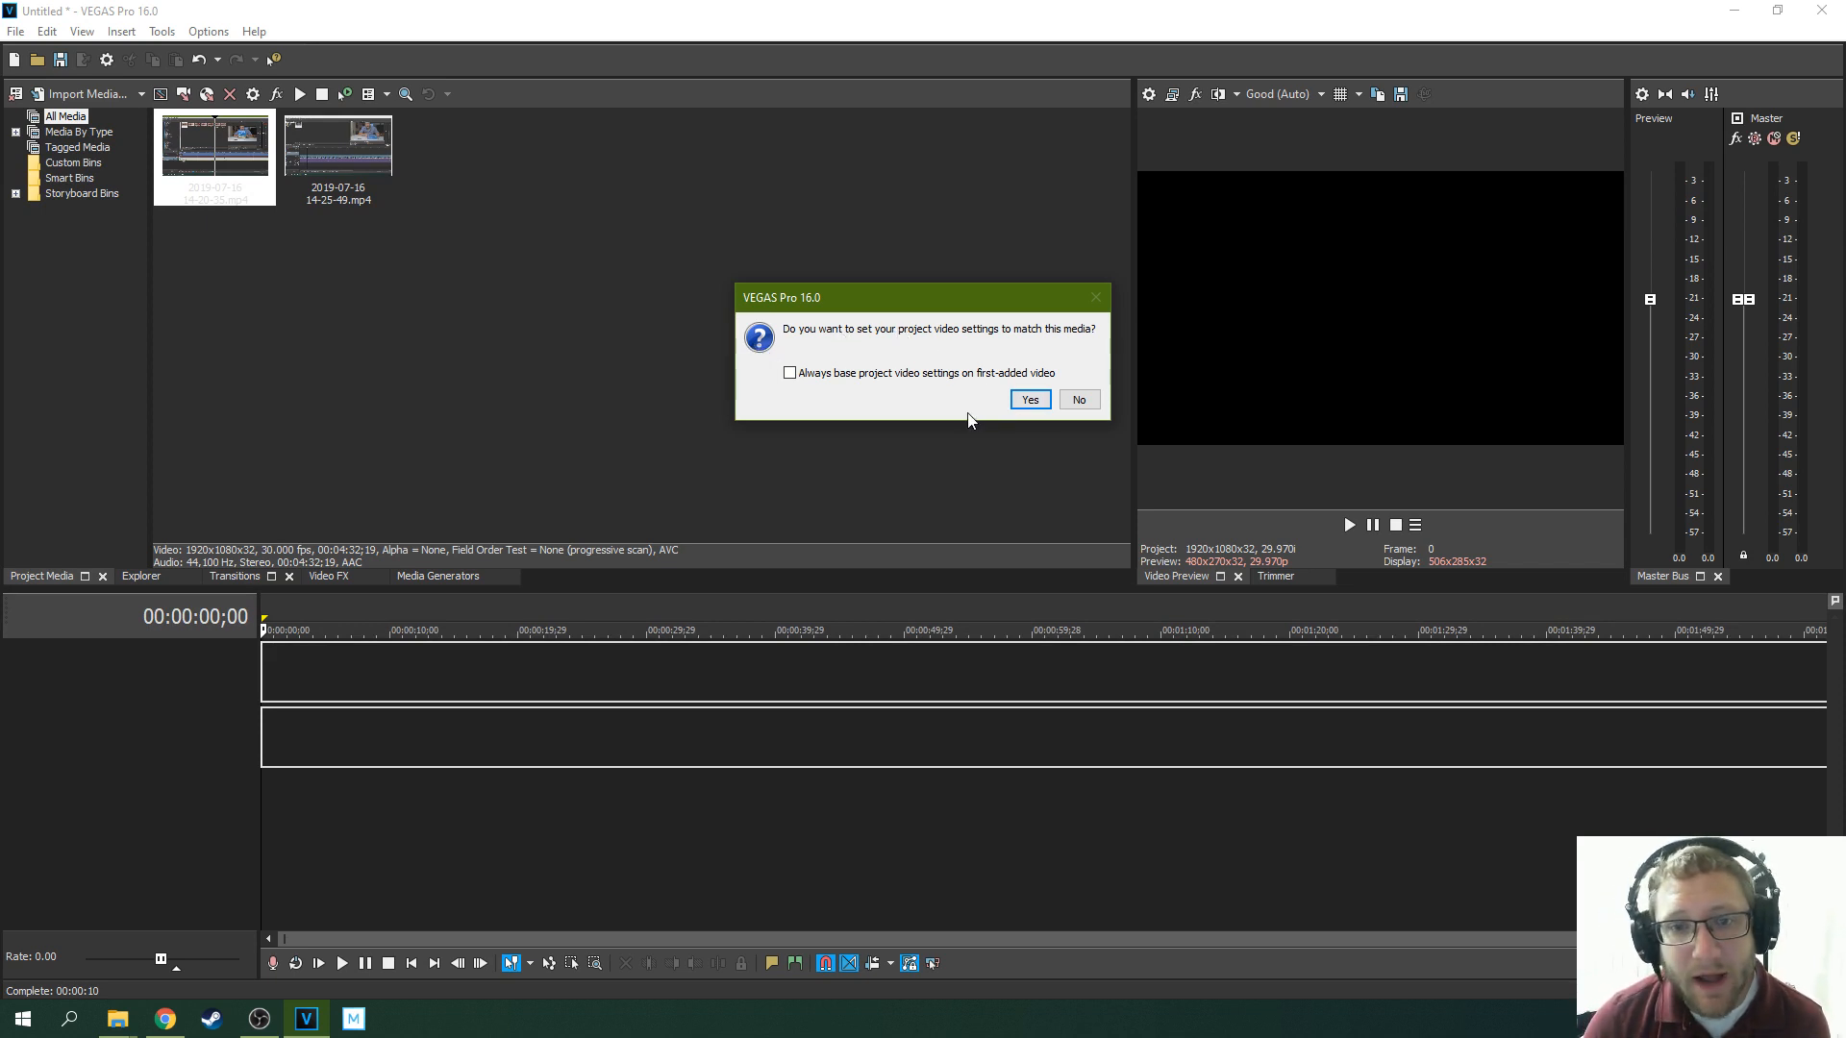
click(1027, 400)
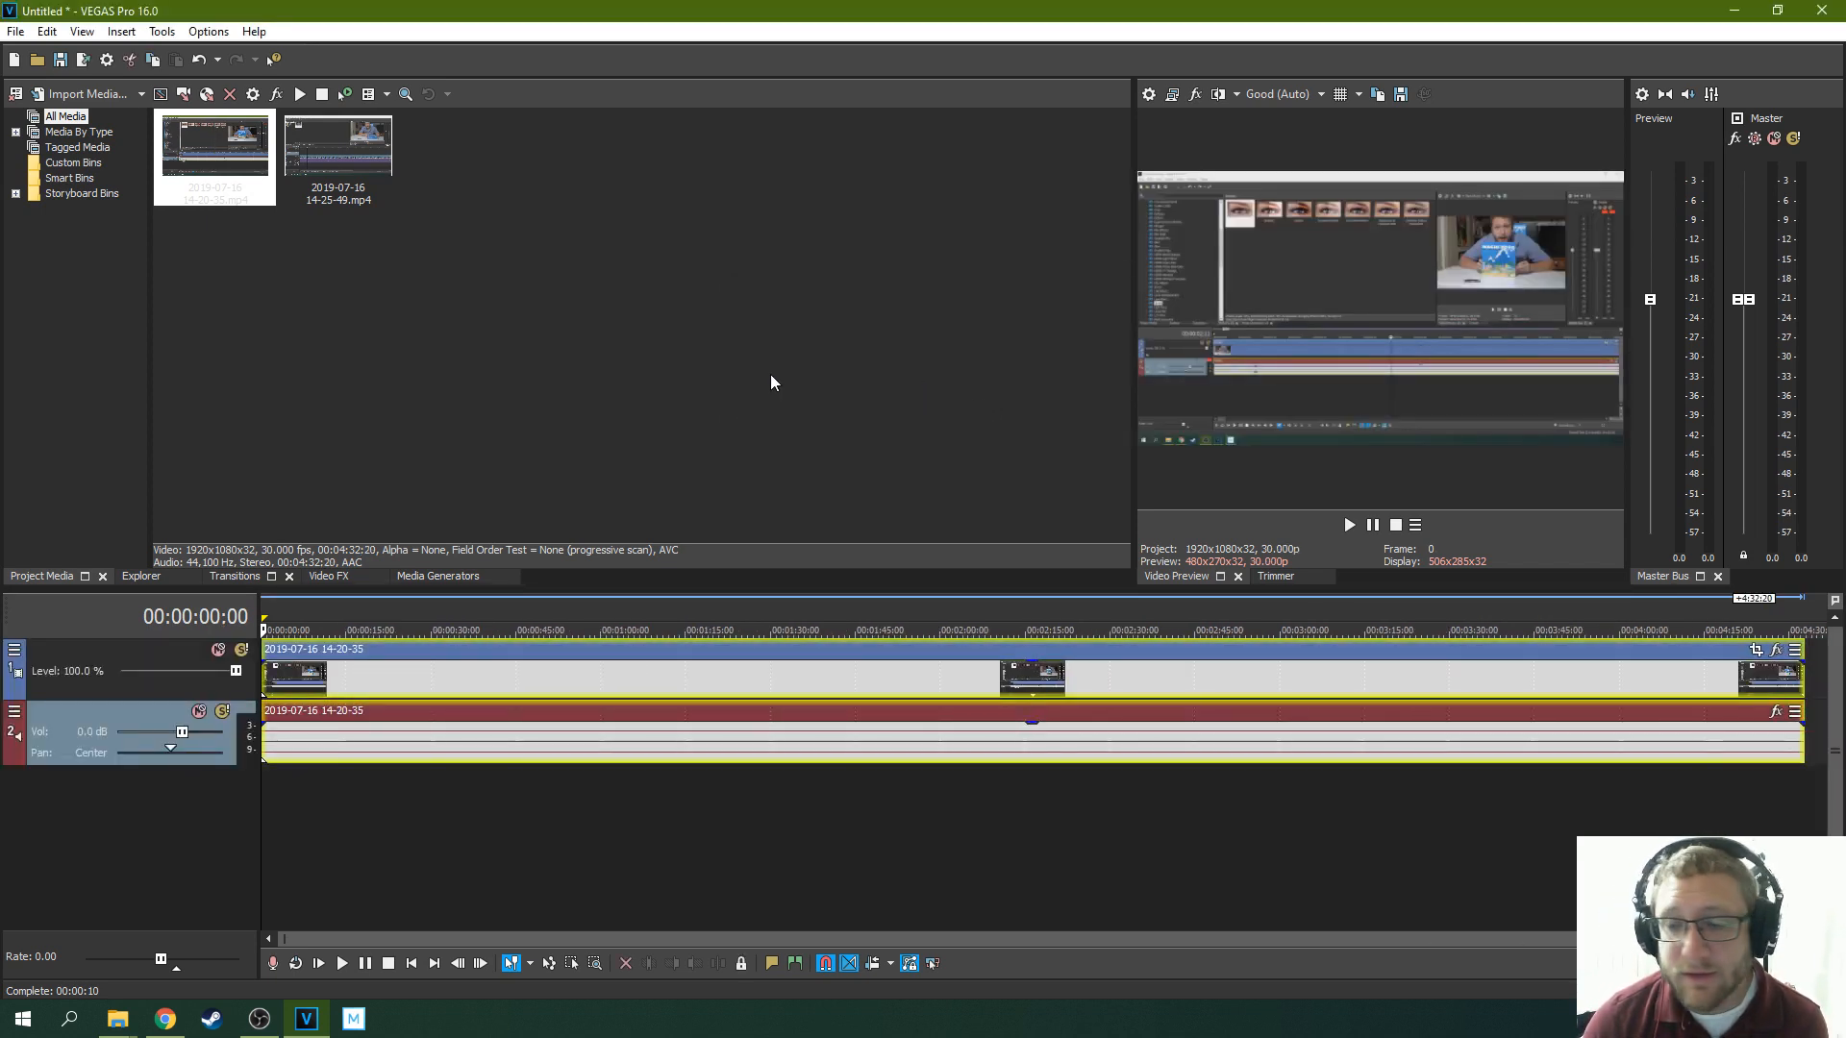
click(1469, 740)
click(1808, 705)
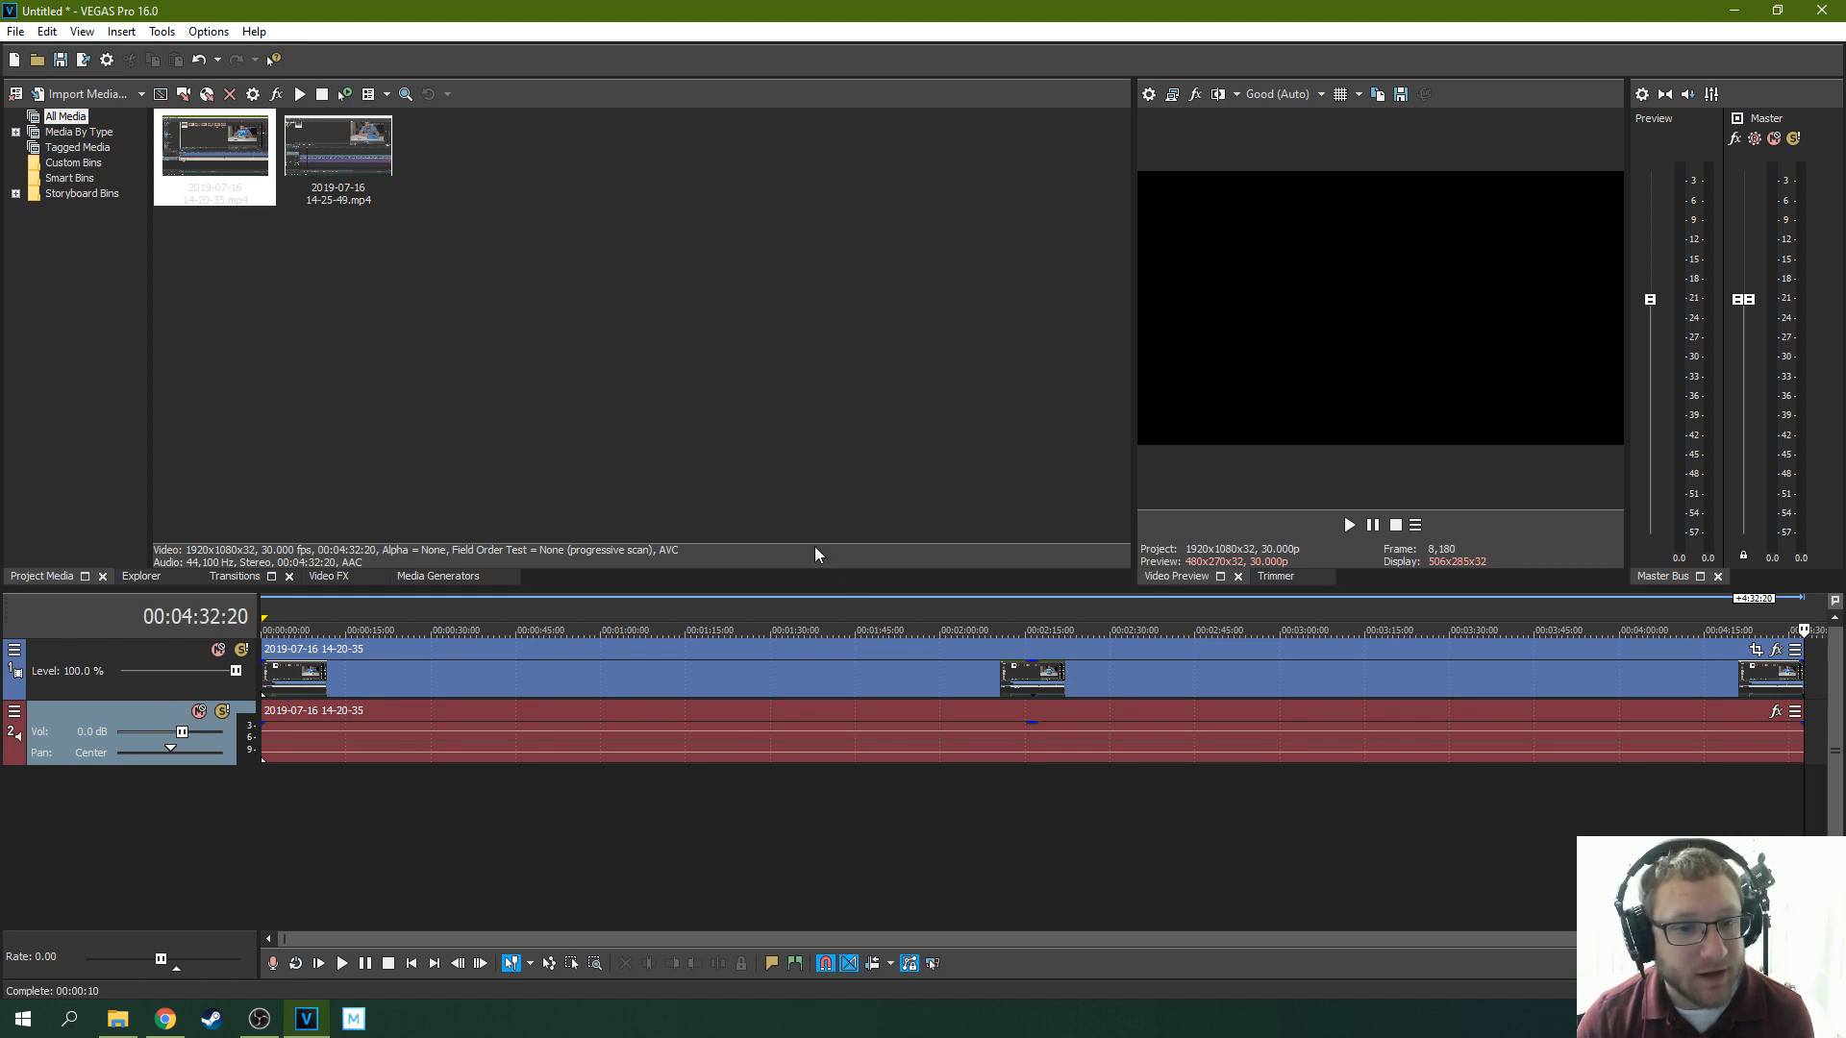
click(1183, 734)
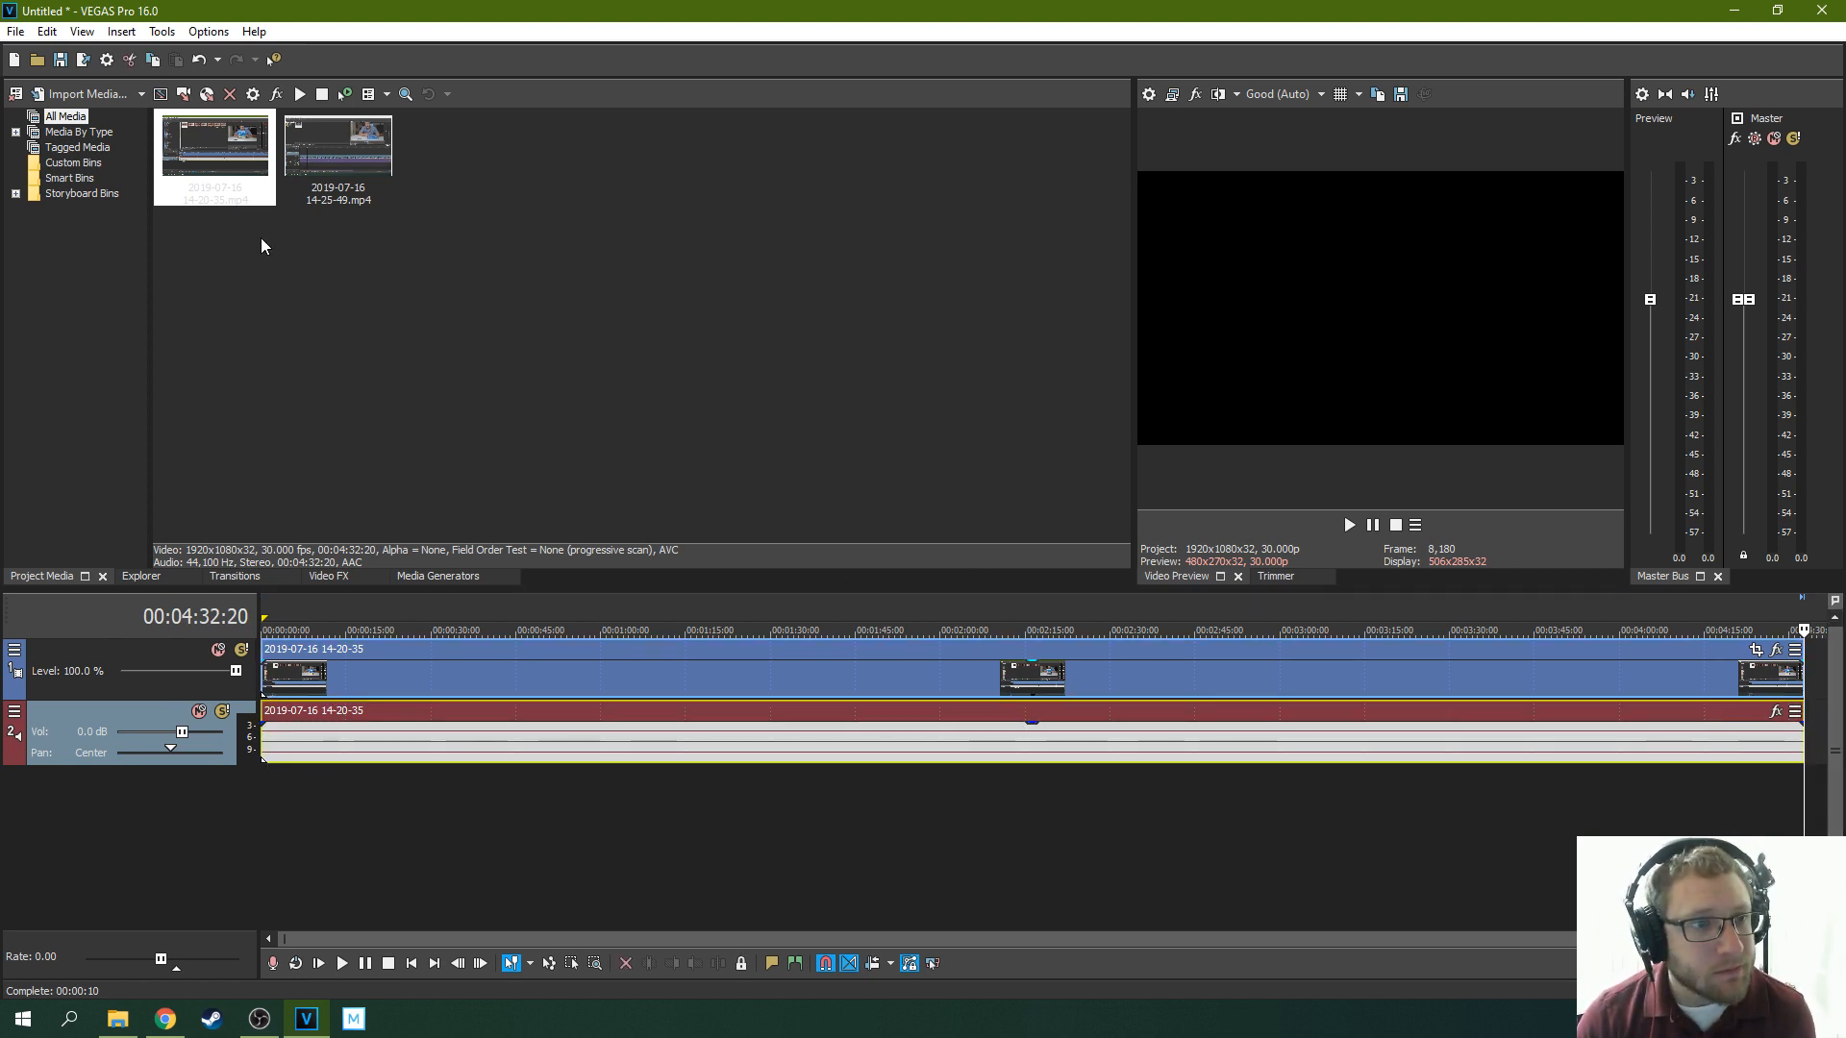
Set the video preview quality to Best (Auto) and check the picture at an early point in the clip
click(320, 678)
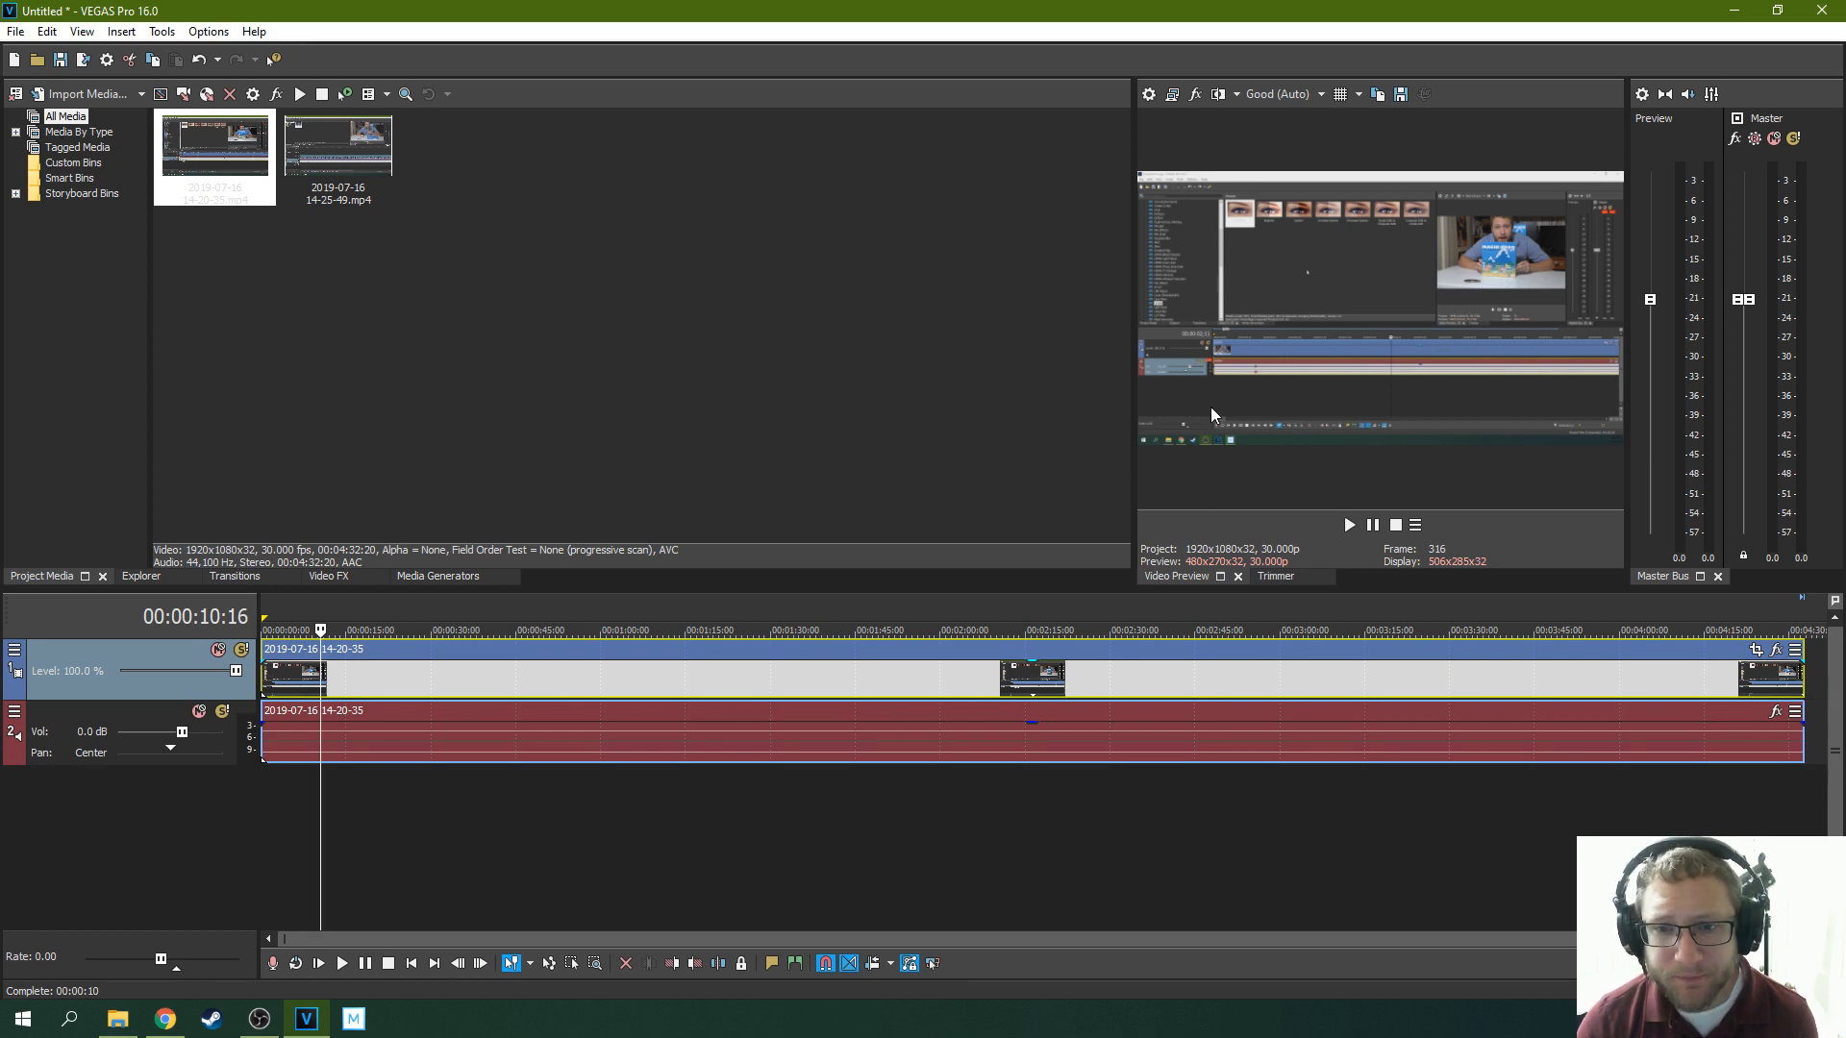
click(1270, 95)
mouse_move(1293, 178)
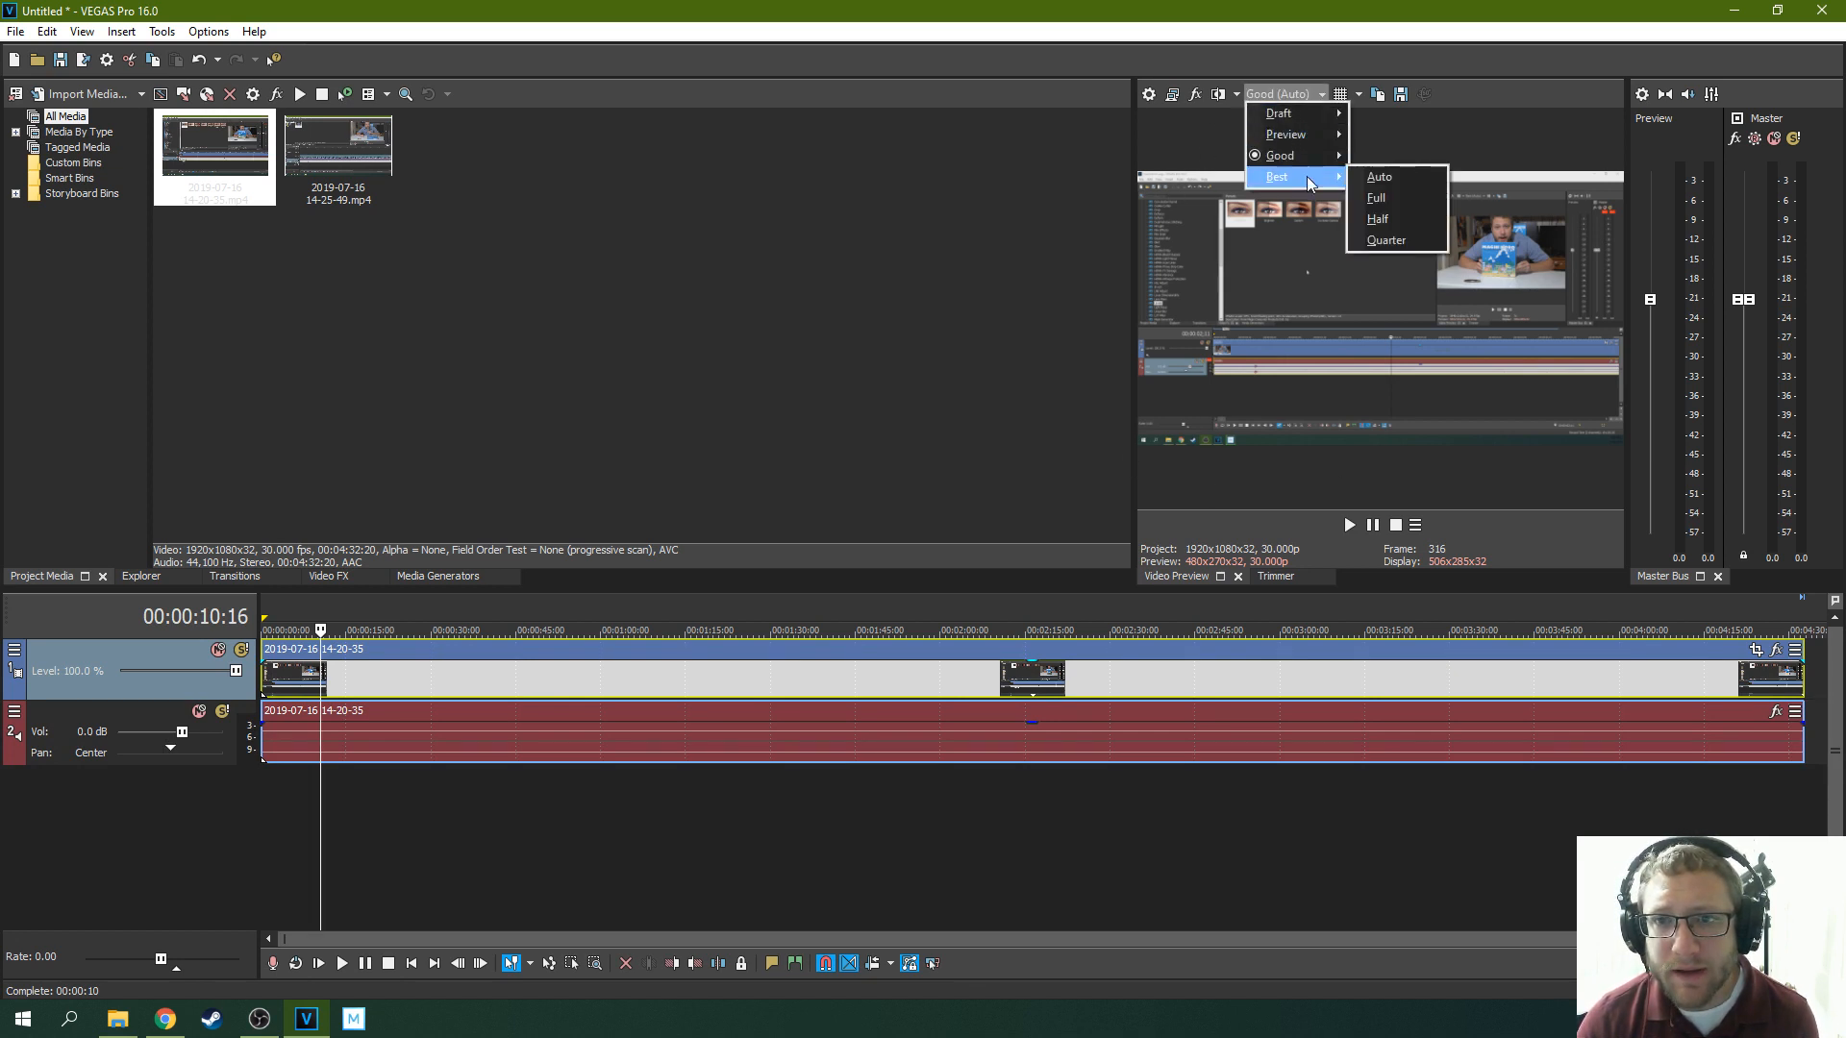
click(1370, 179)
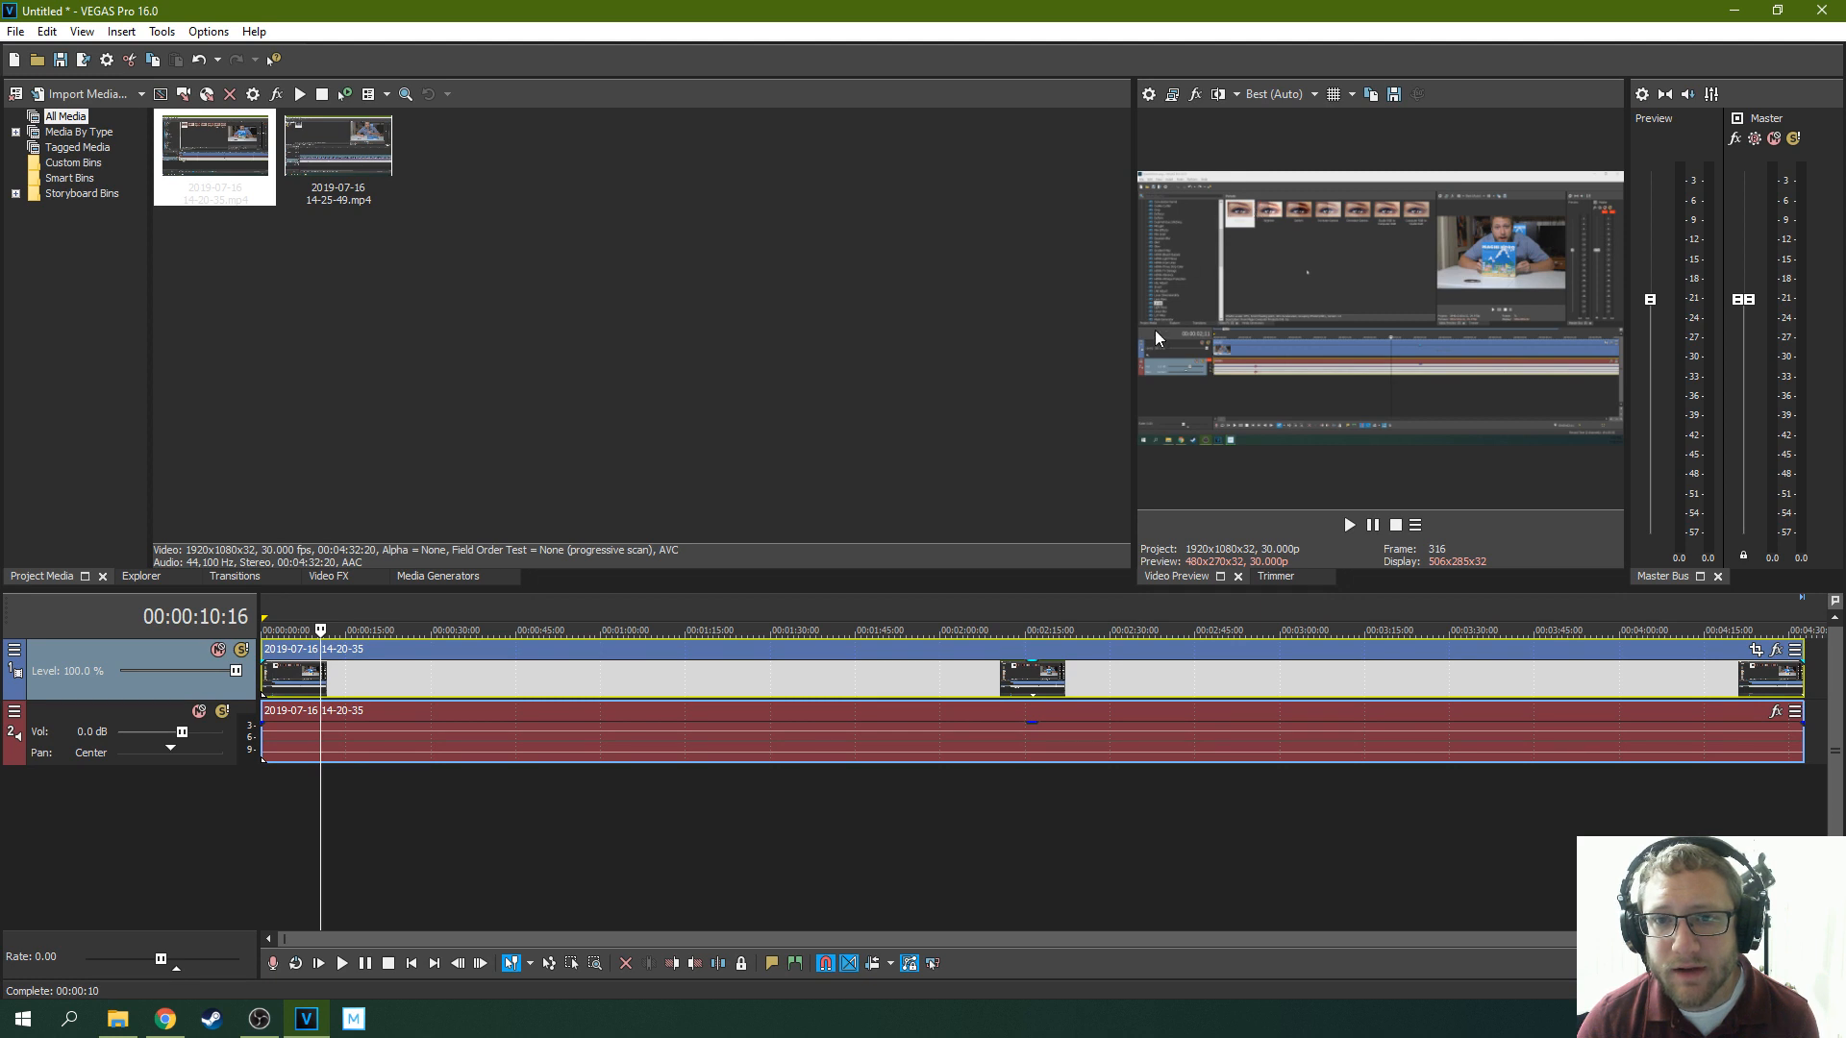
click(424, 701)
click(371, 701)
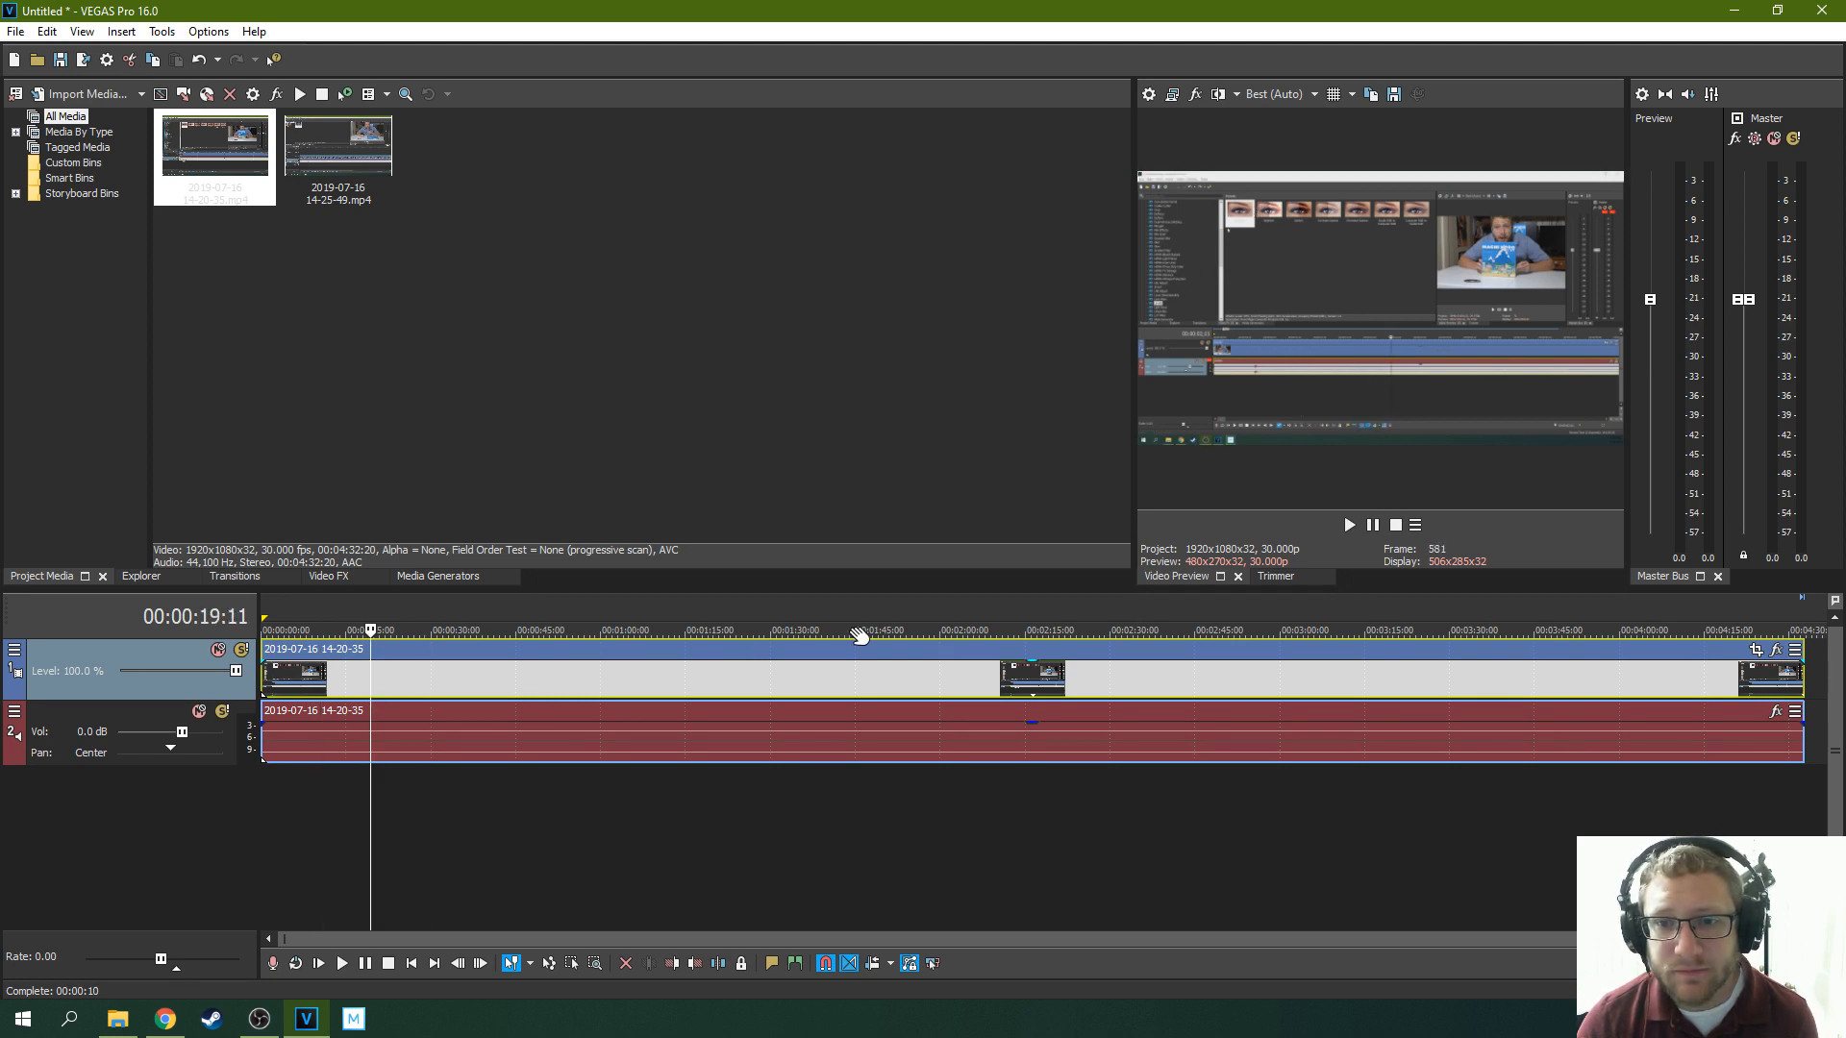
Resize the window layout so the video preview is wider than before and the timeline slightly taller
drag(1131, 452, 557, 452)
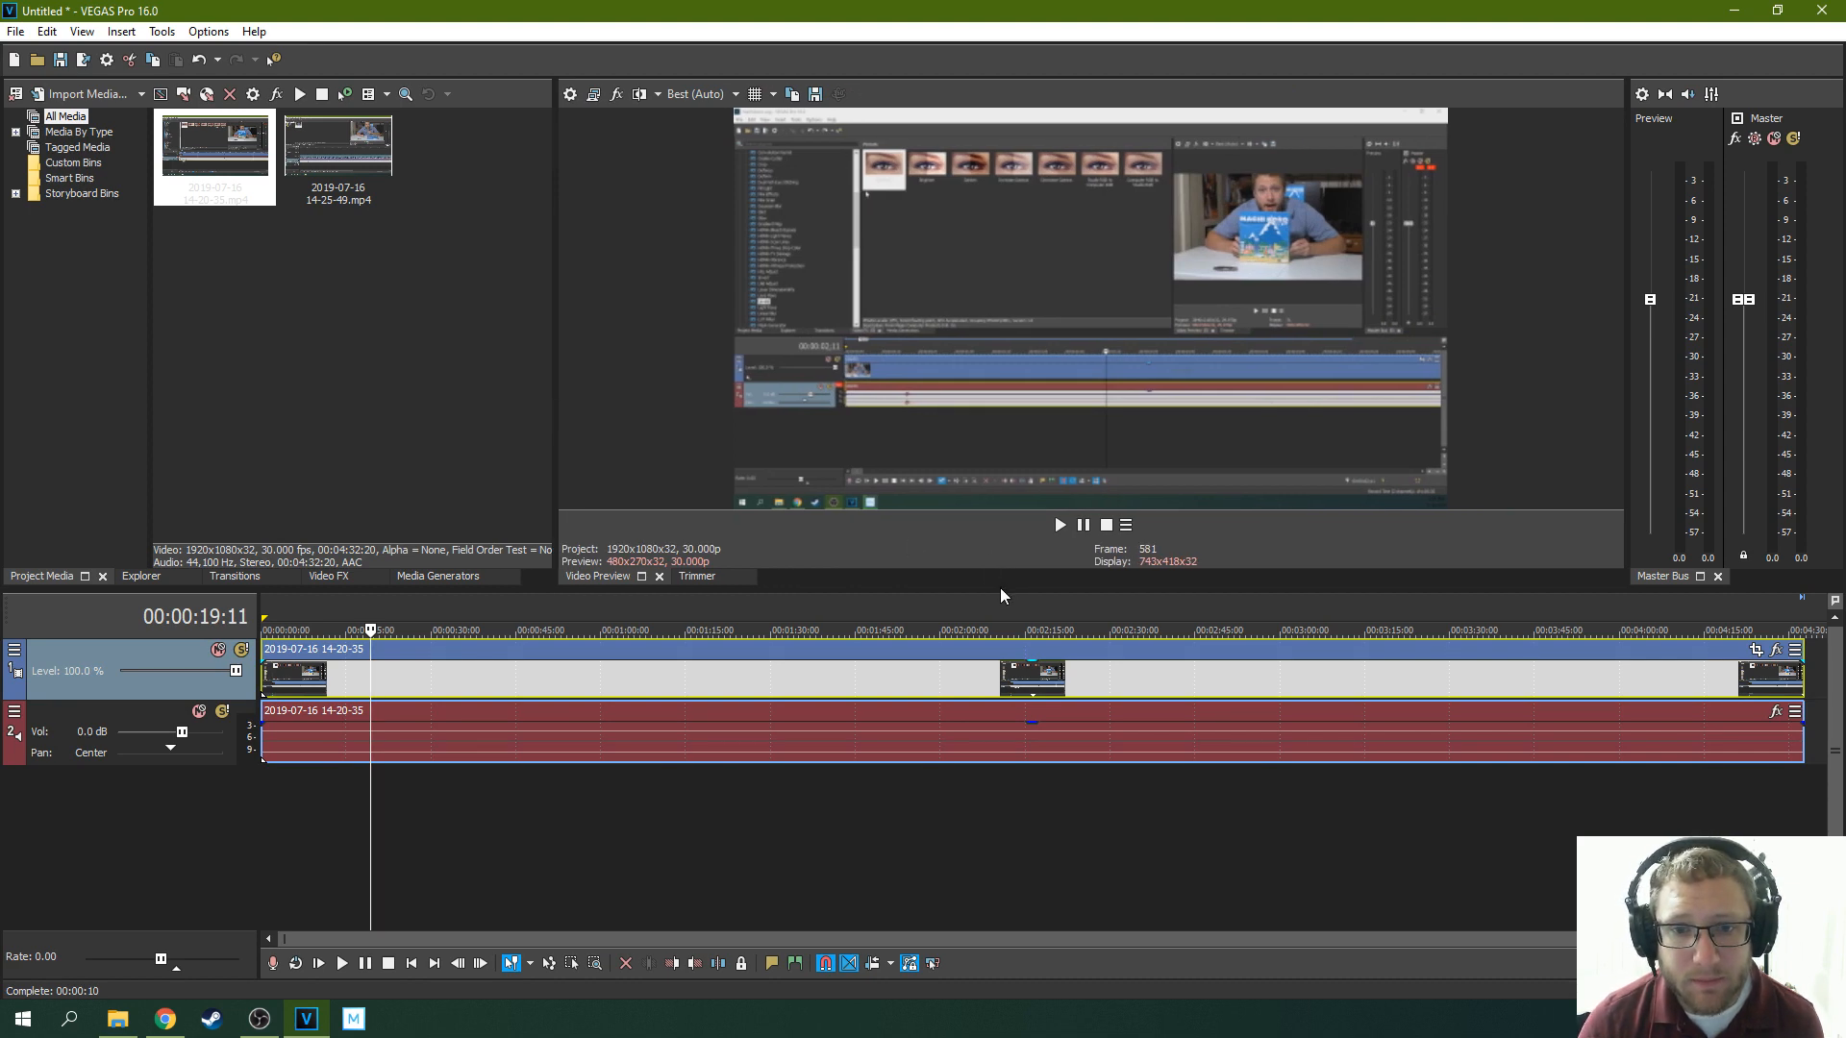
drag(1002, 589, 998, 794)
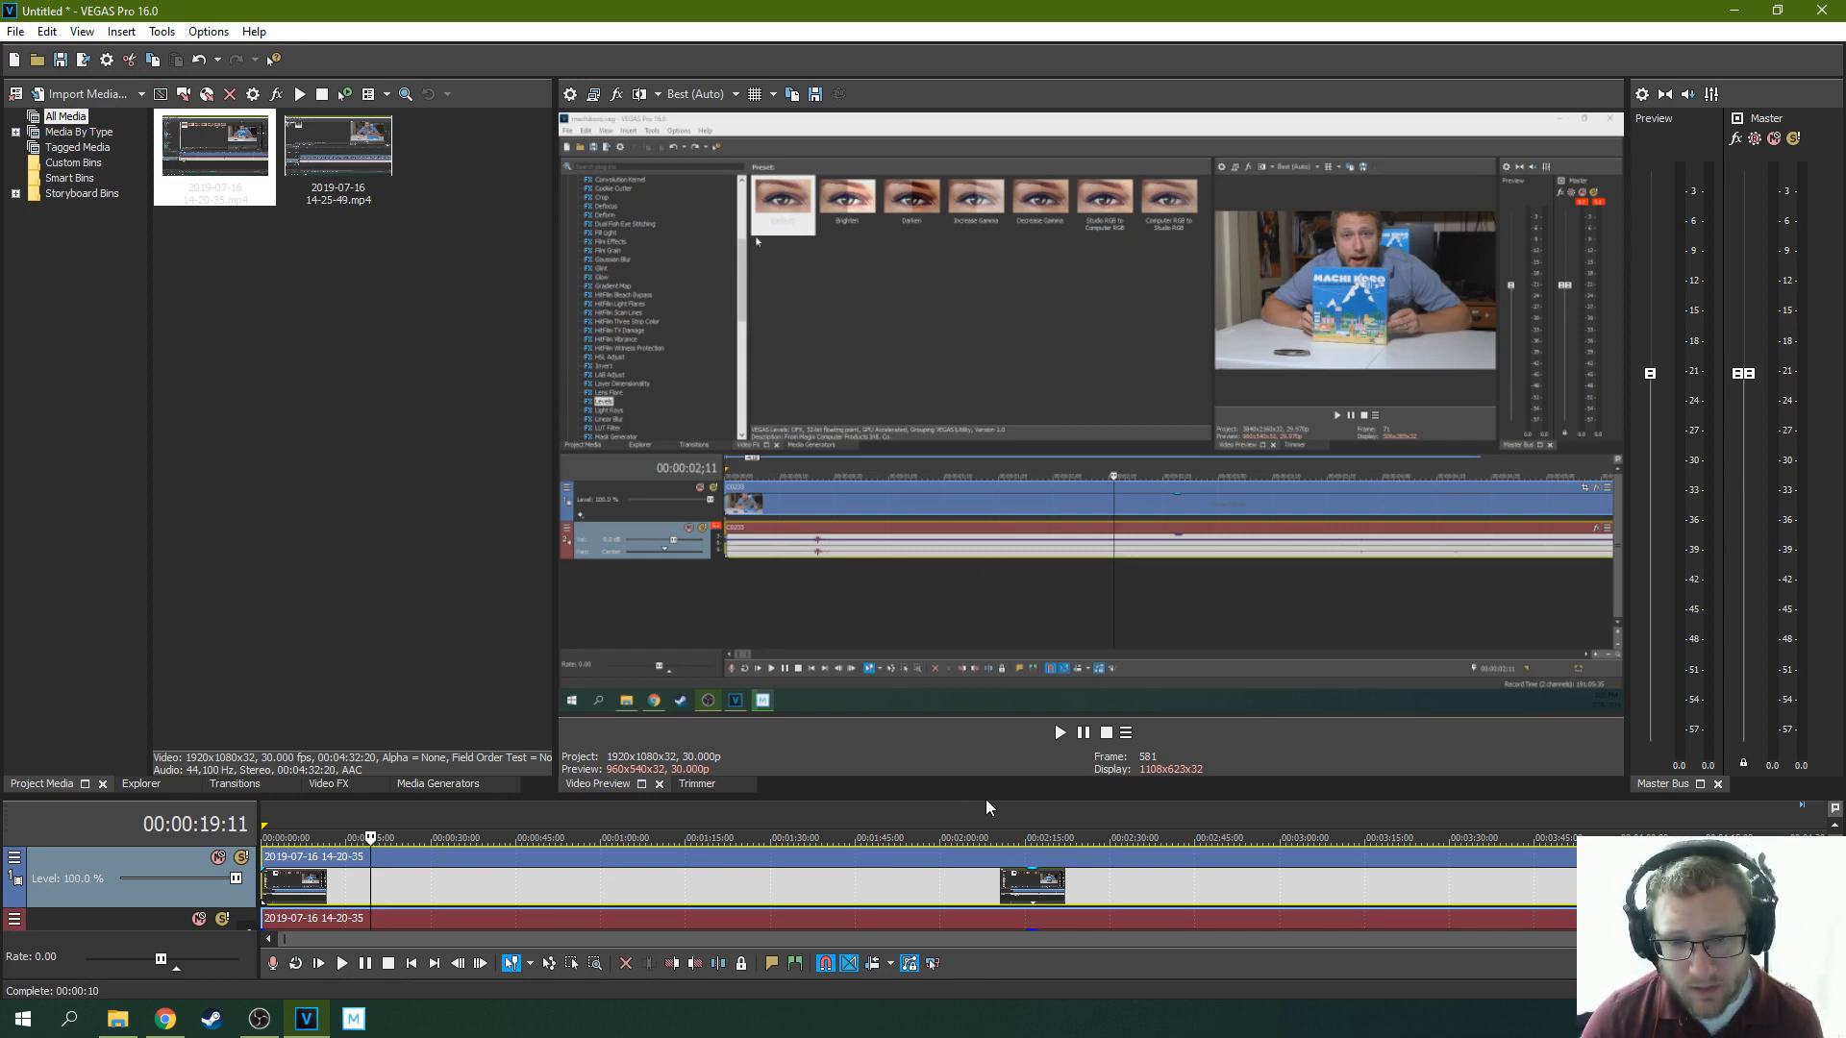
drag(993, 800, 990, 574)
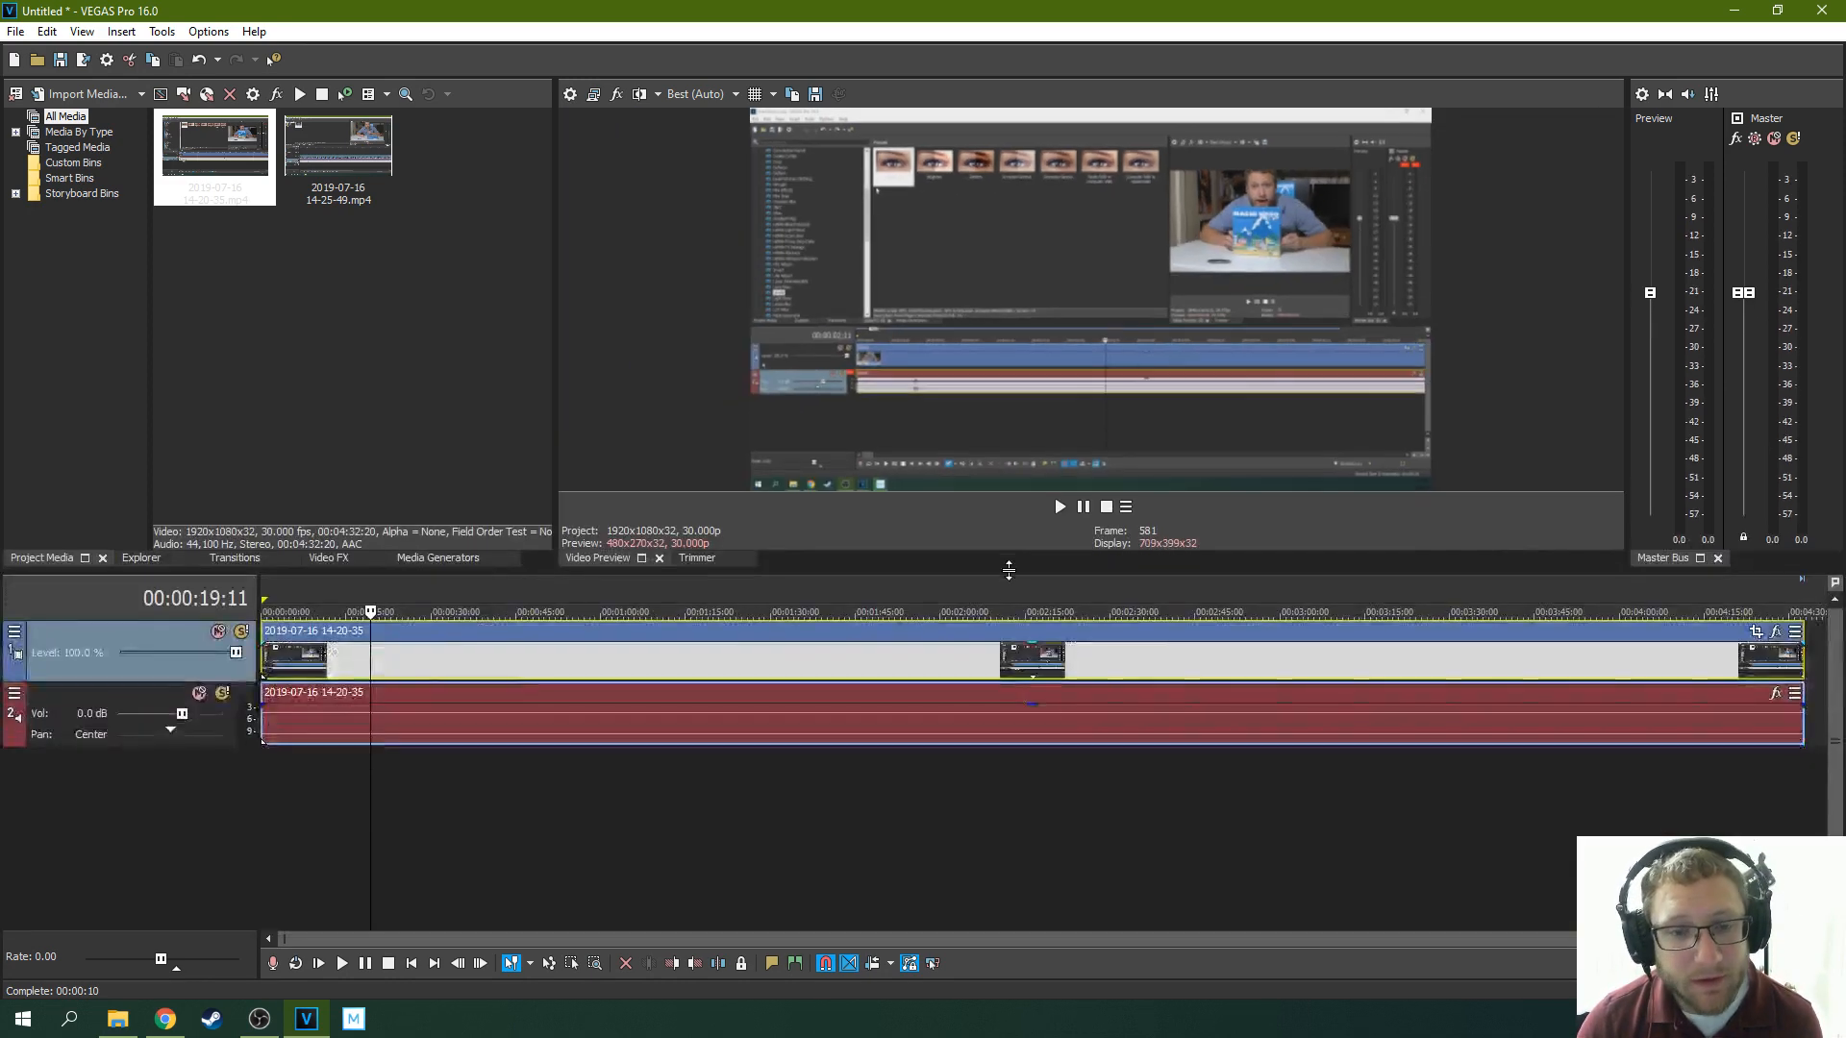
drag(557, 390, 990, 393)
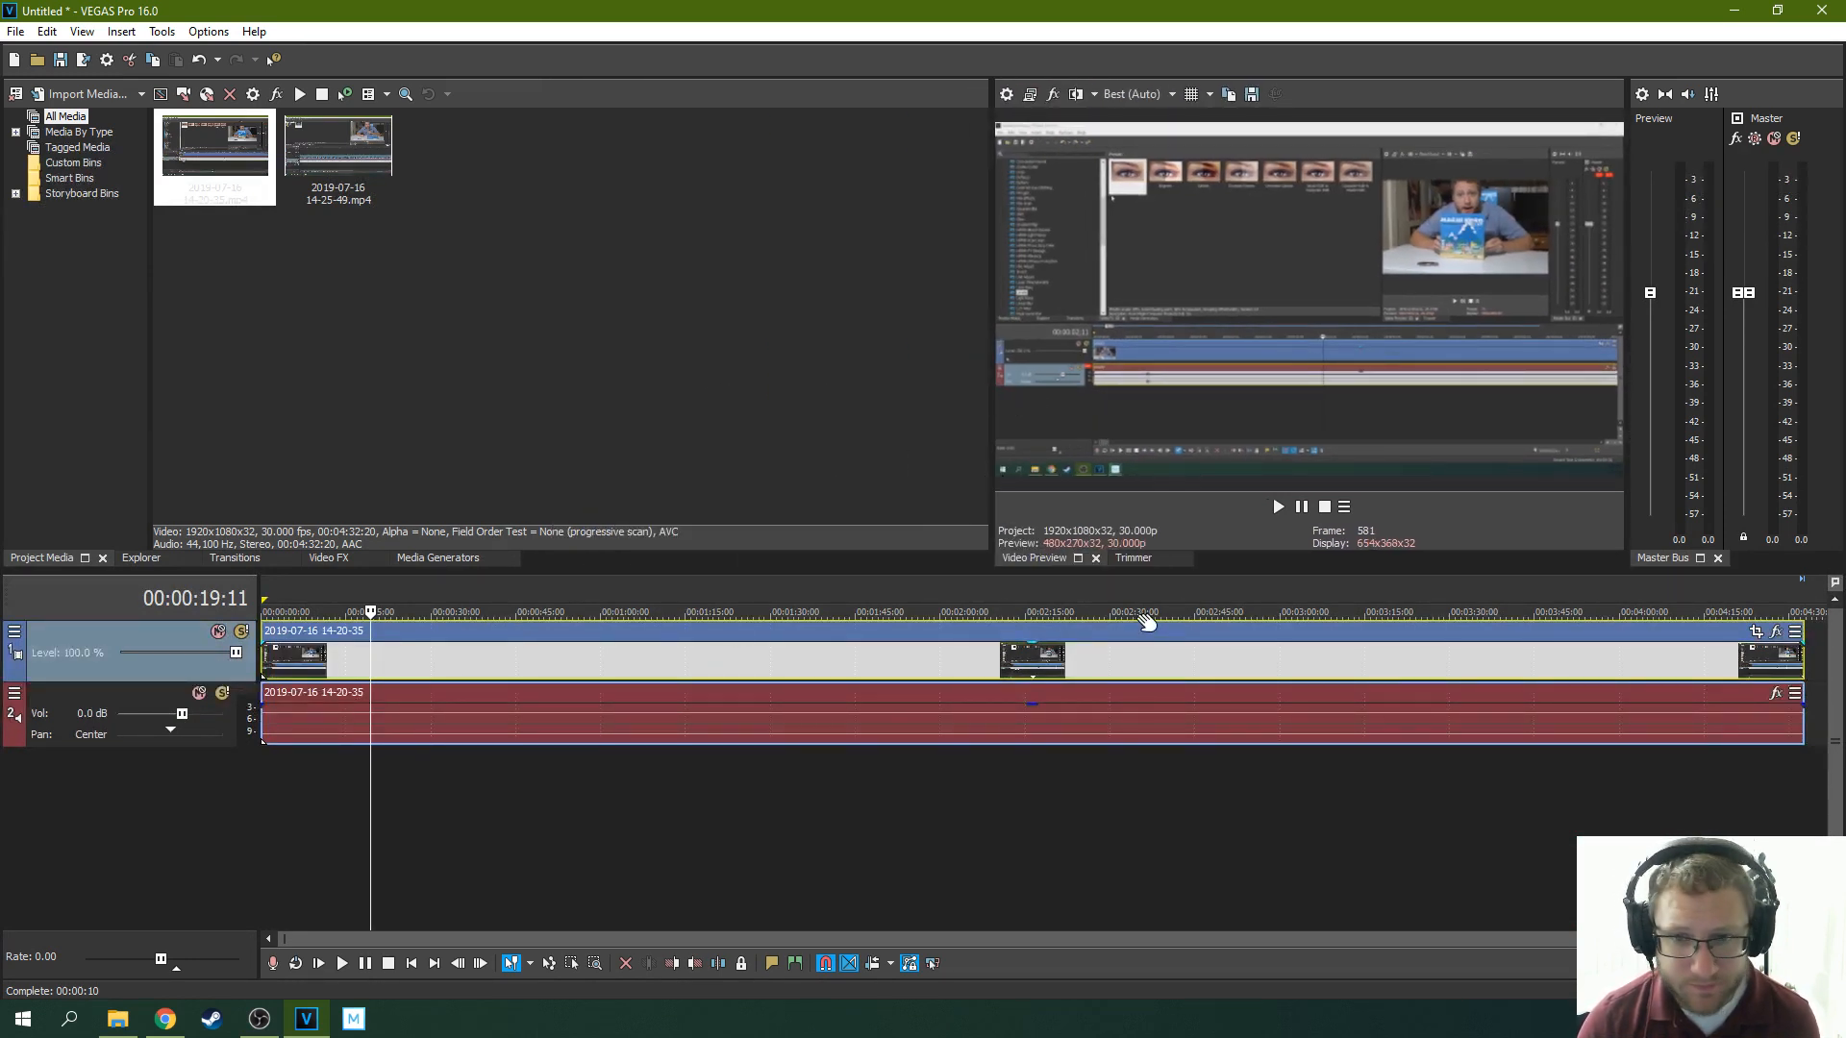
Play a few seconds of the clip in the preview, pause, and return the playhead to the start
click(1276, 509)
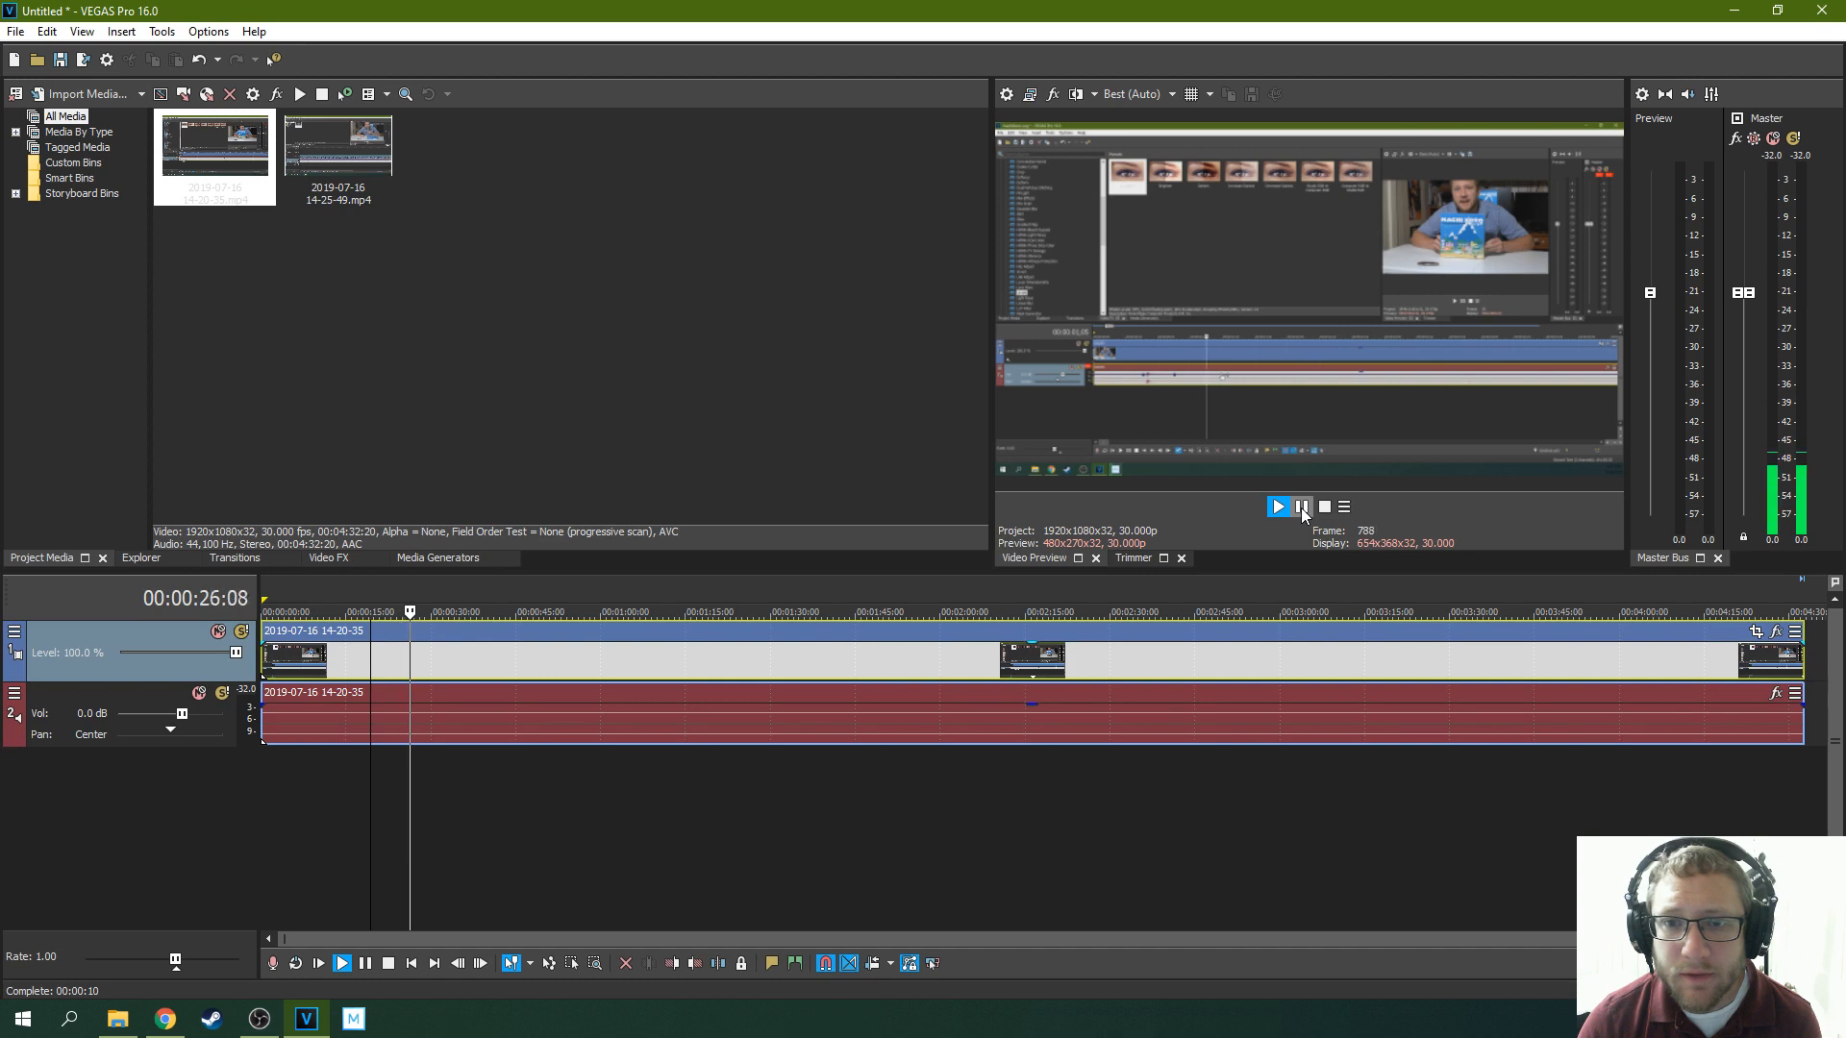
click(1302, 508)
click(272, 660)
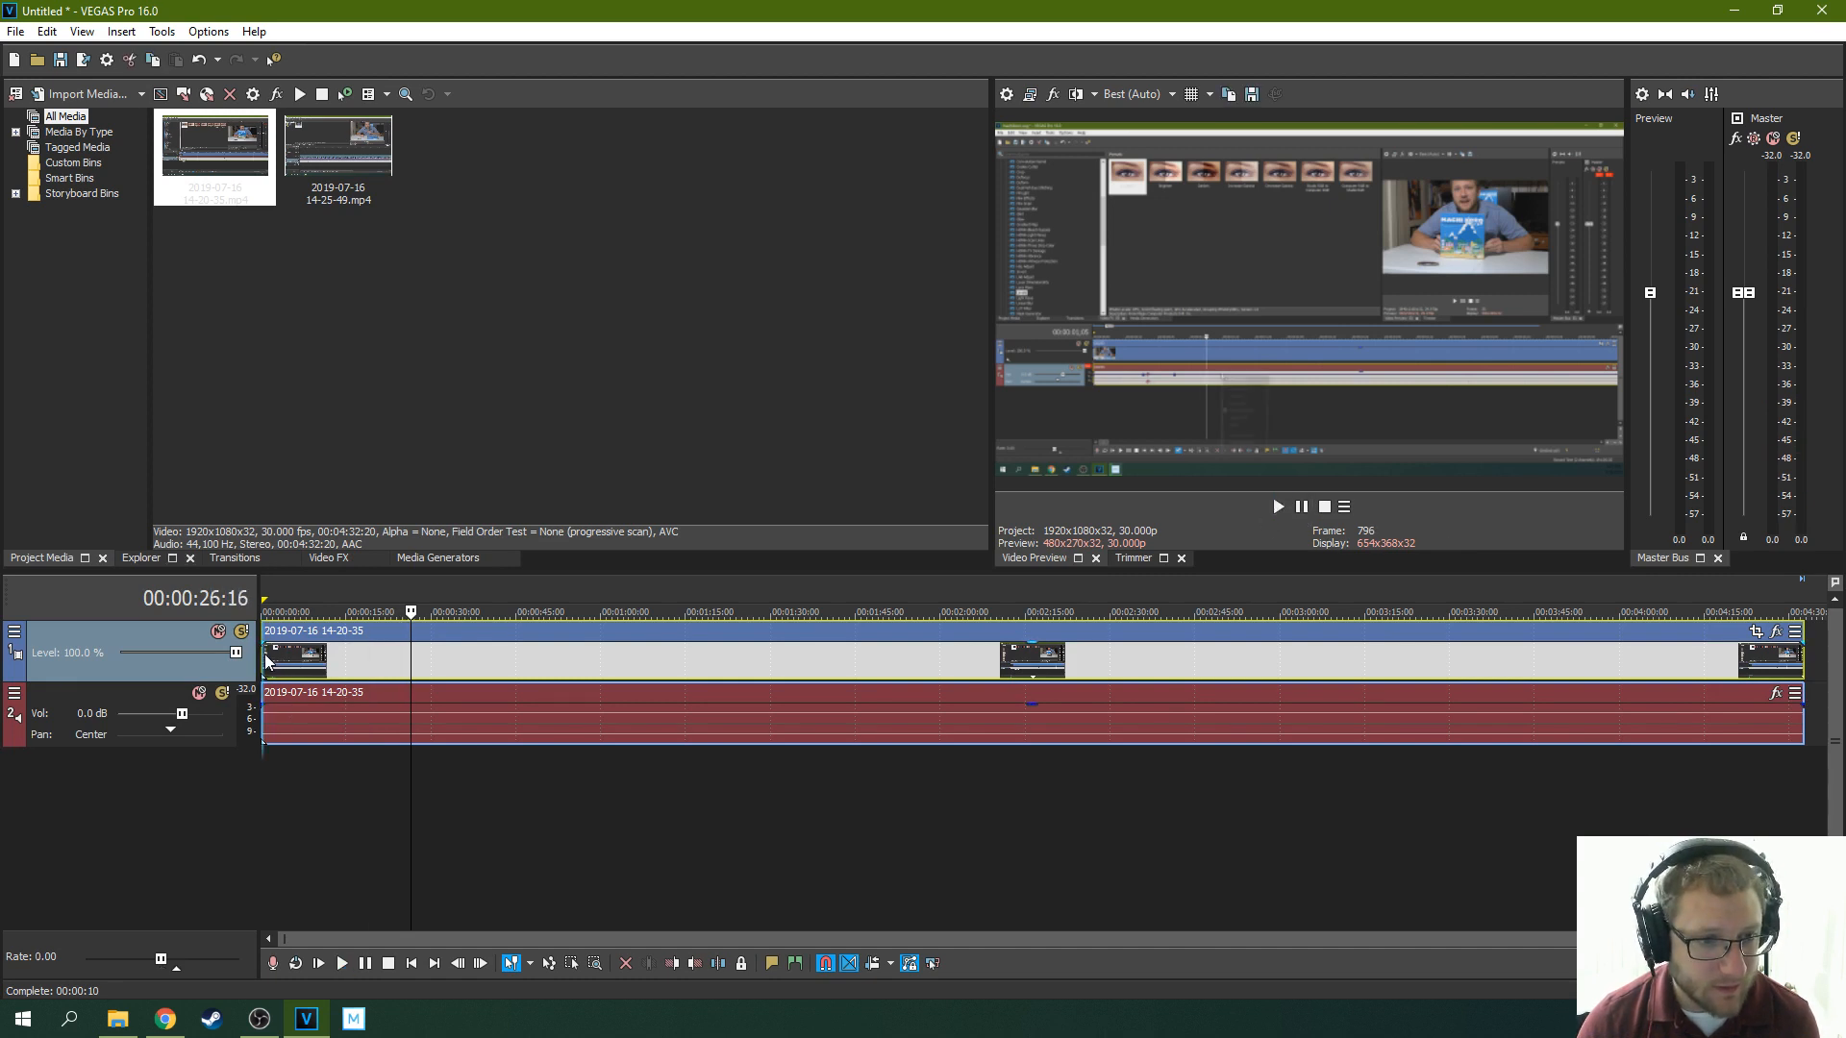
Import the TD_Master.png logo image from File Explorer into the project media
click(110, 1019)
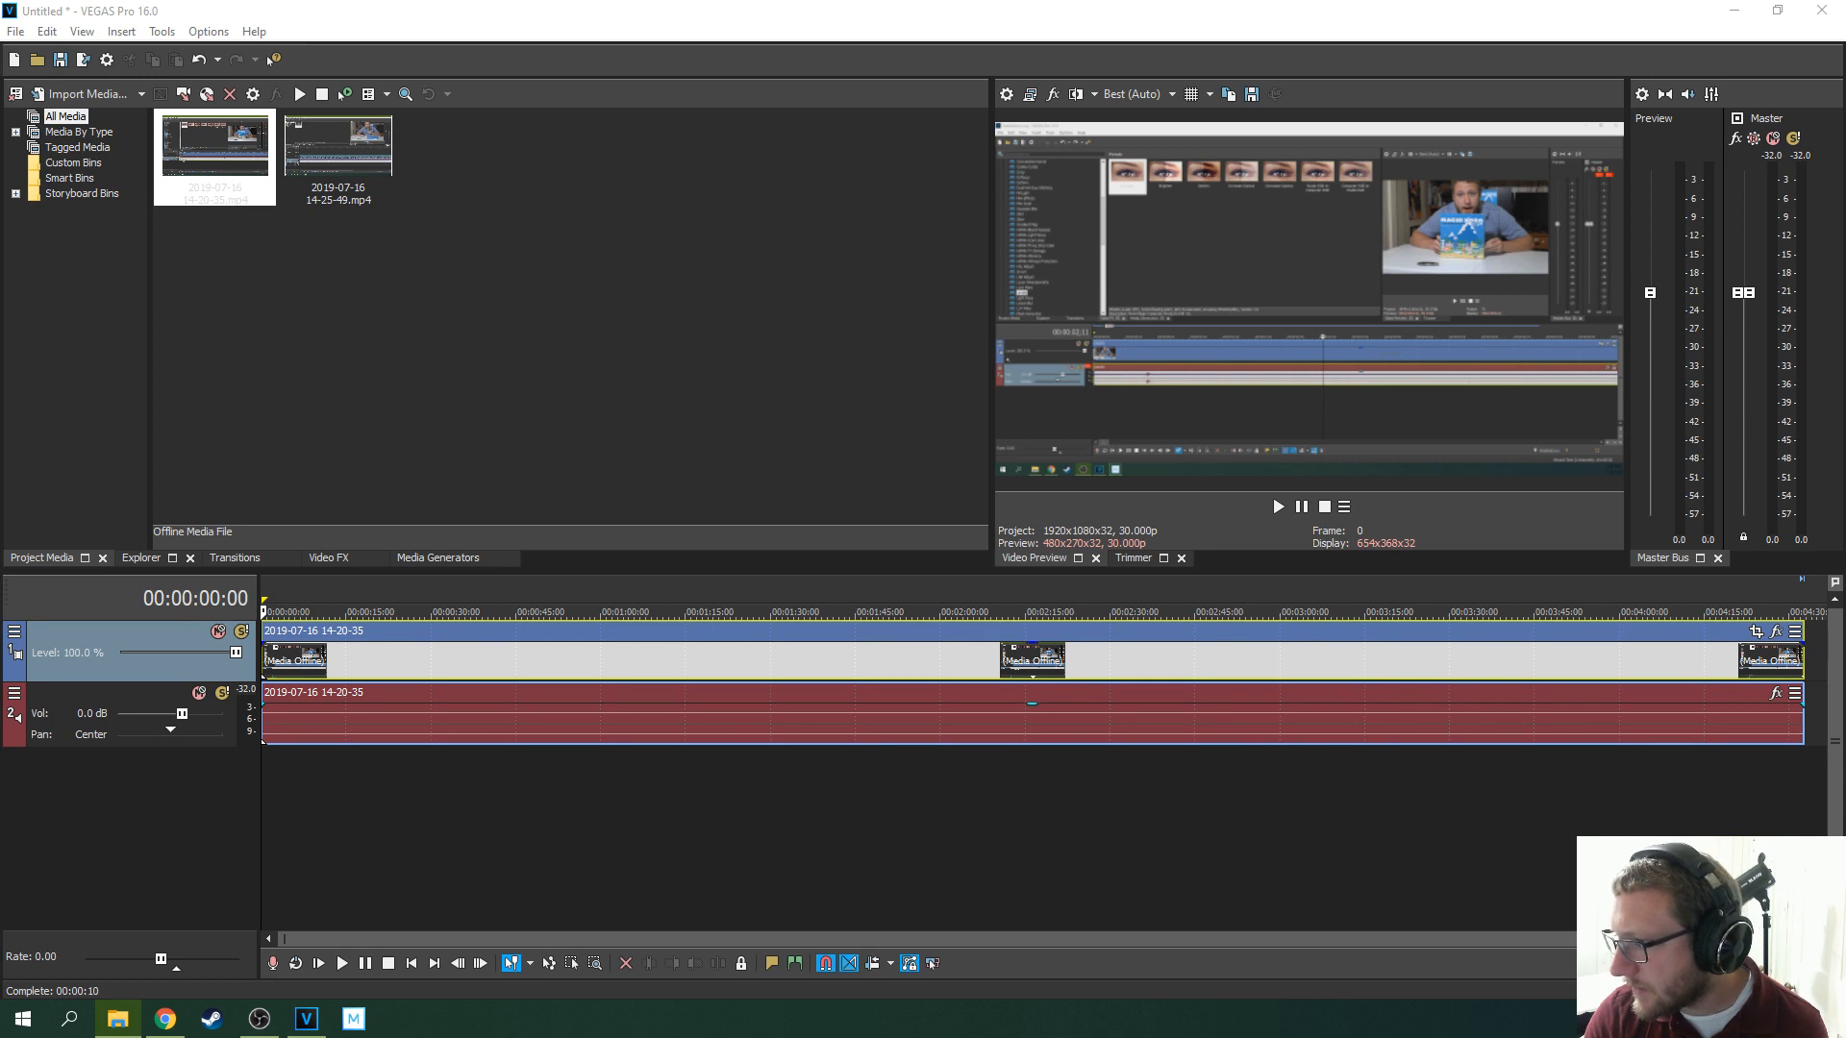
drag(1827, 796, 218, 346)
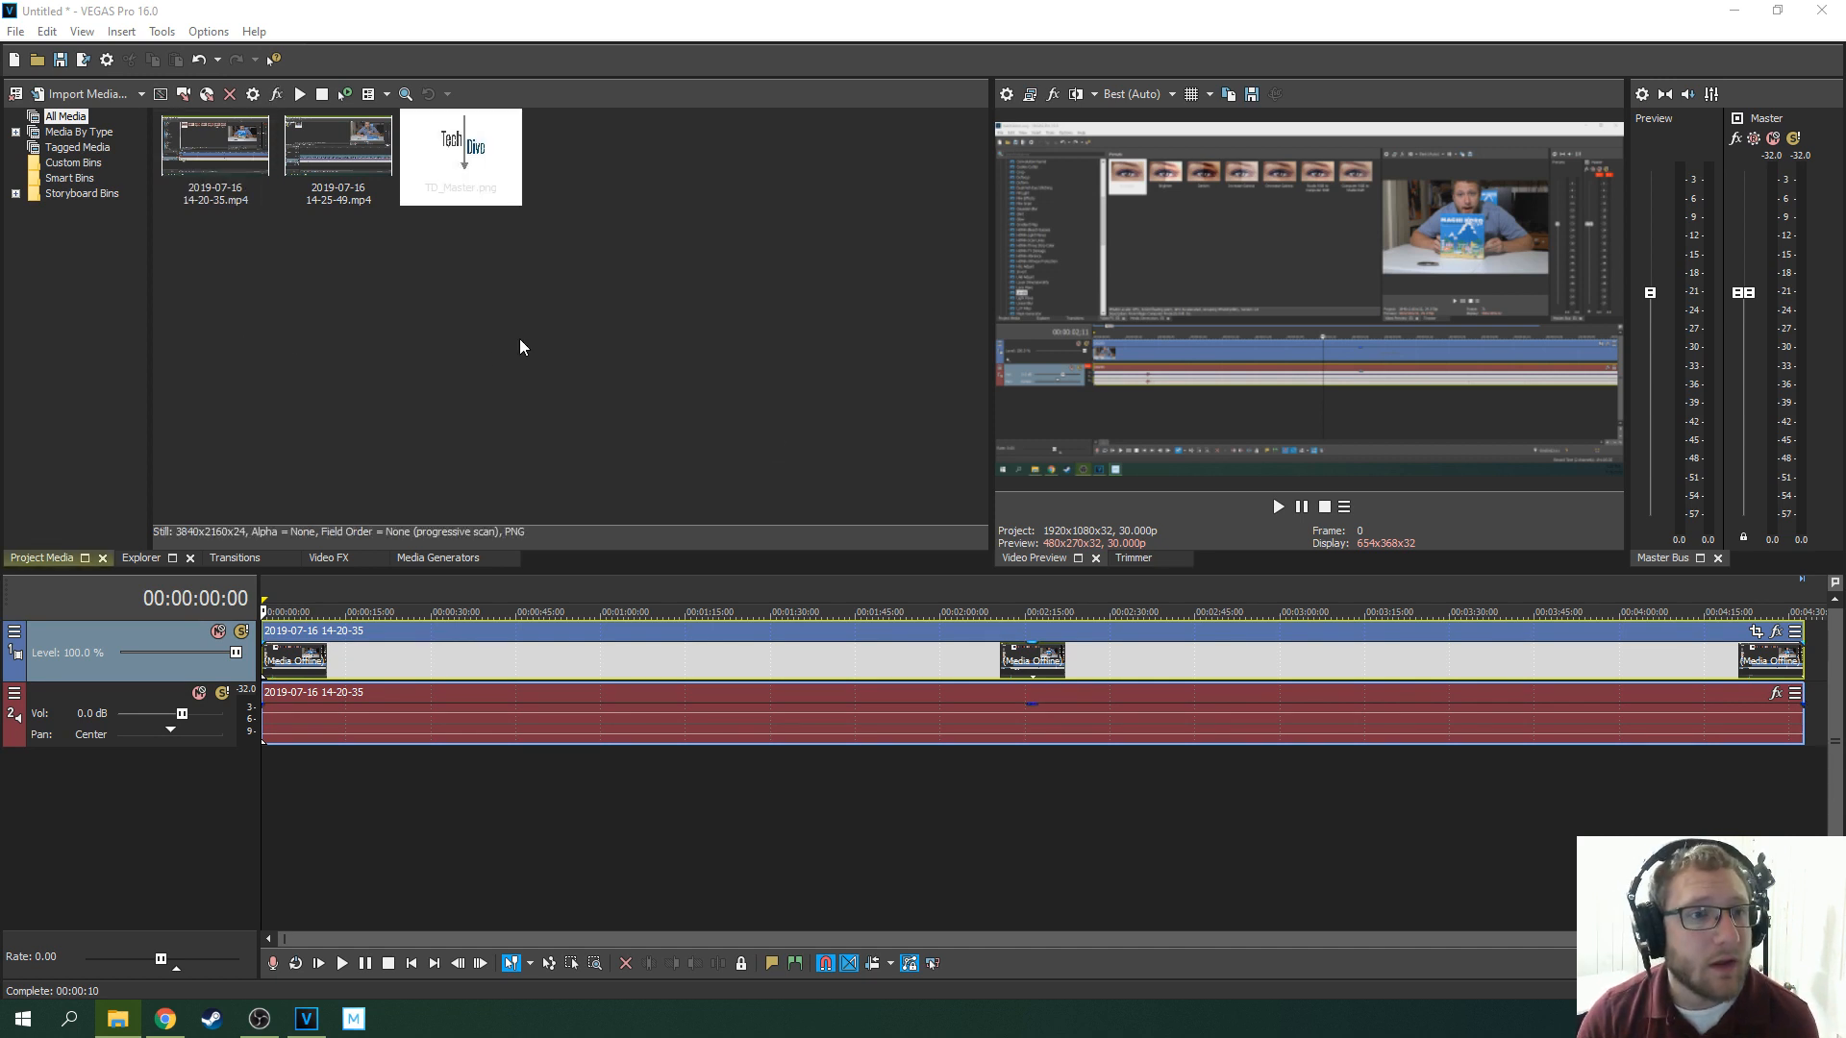
Insert a new video track above the recording and place TD_Master.png at its start
right_click(182, 642)
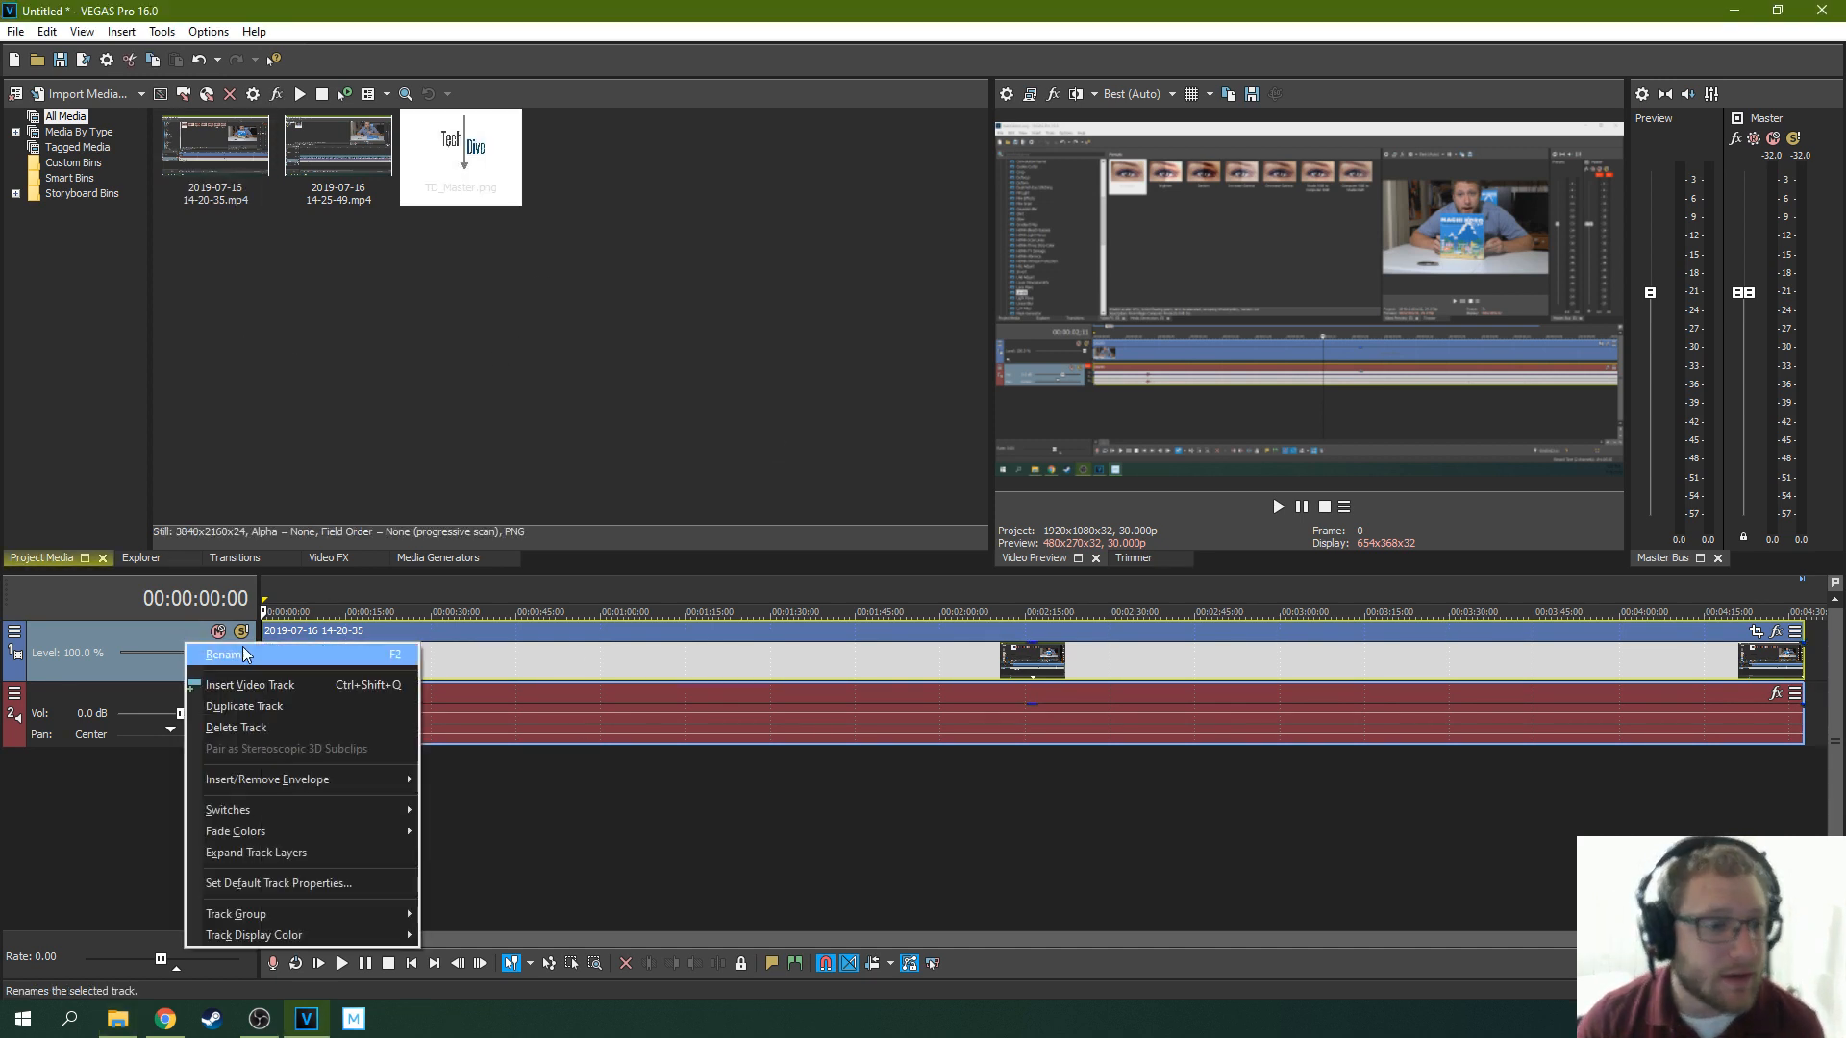
click(230, 684)
drag(462, 154, 285, 647)
Add a fade-out to the end of the TD_Master image and play back the opening logo
click(284, 647)
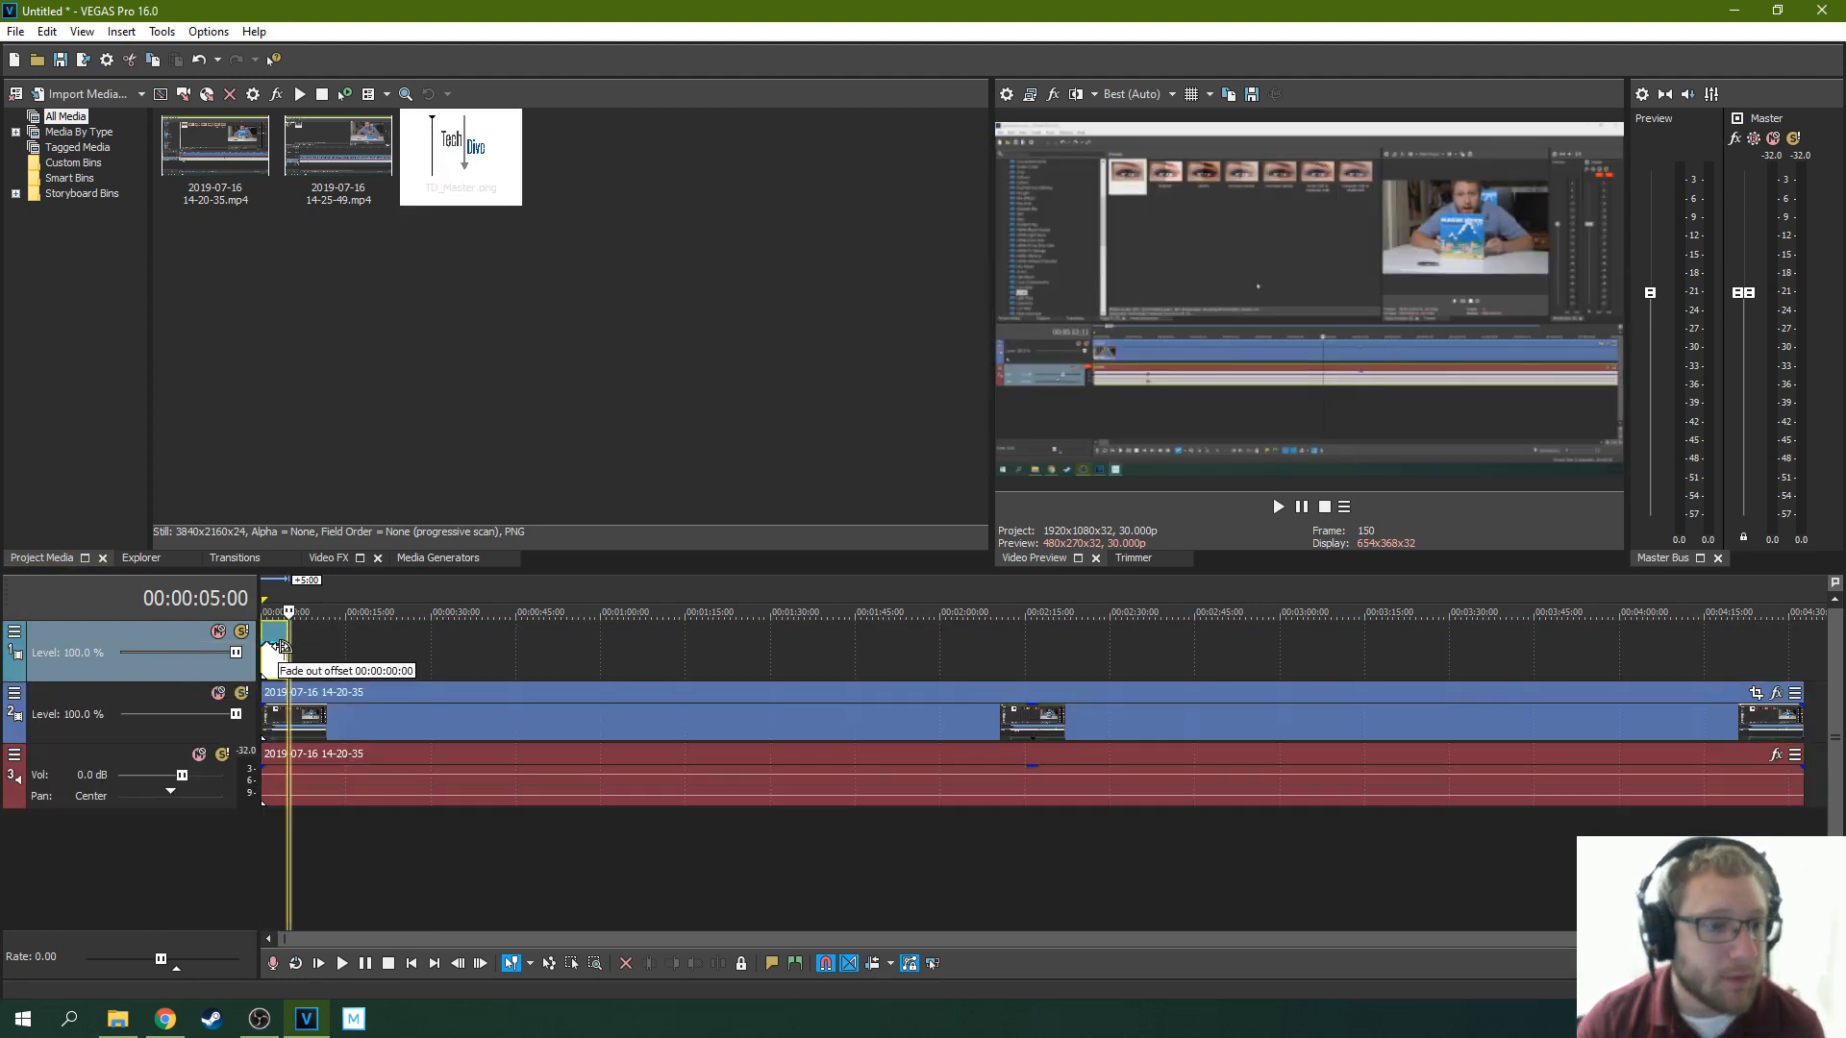
click(318, 962)
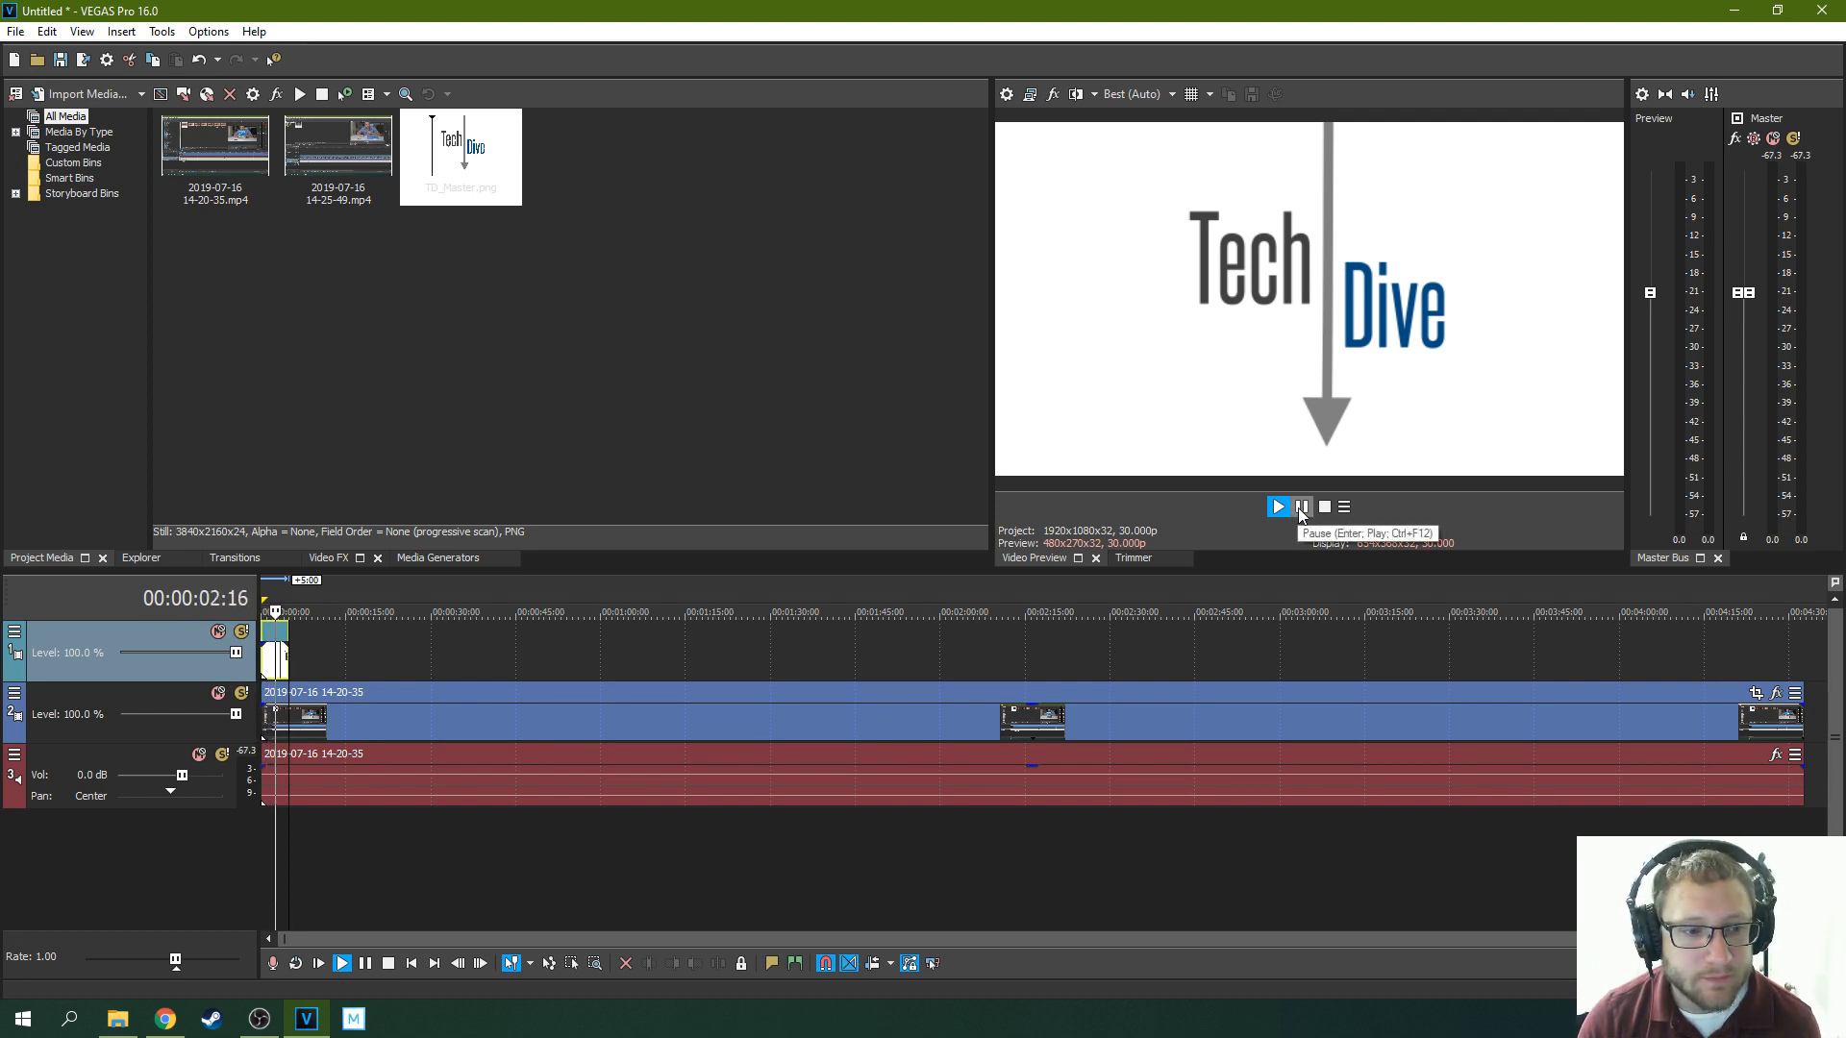
click(1301, 507)
scroll(412, 785, up, 5)
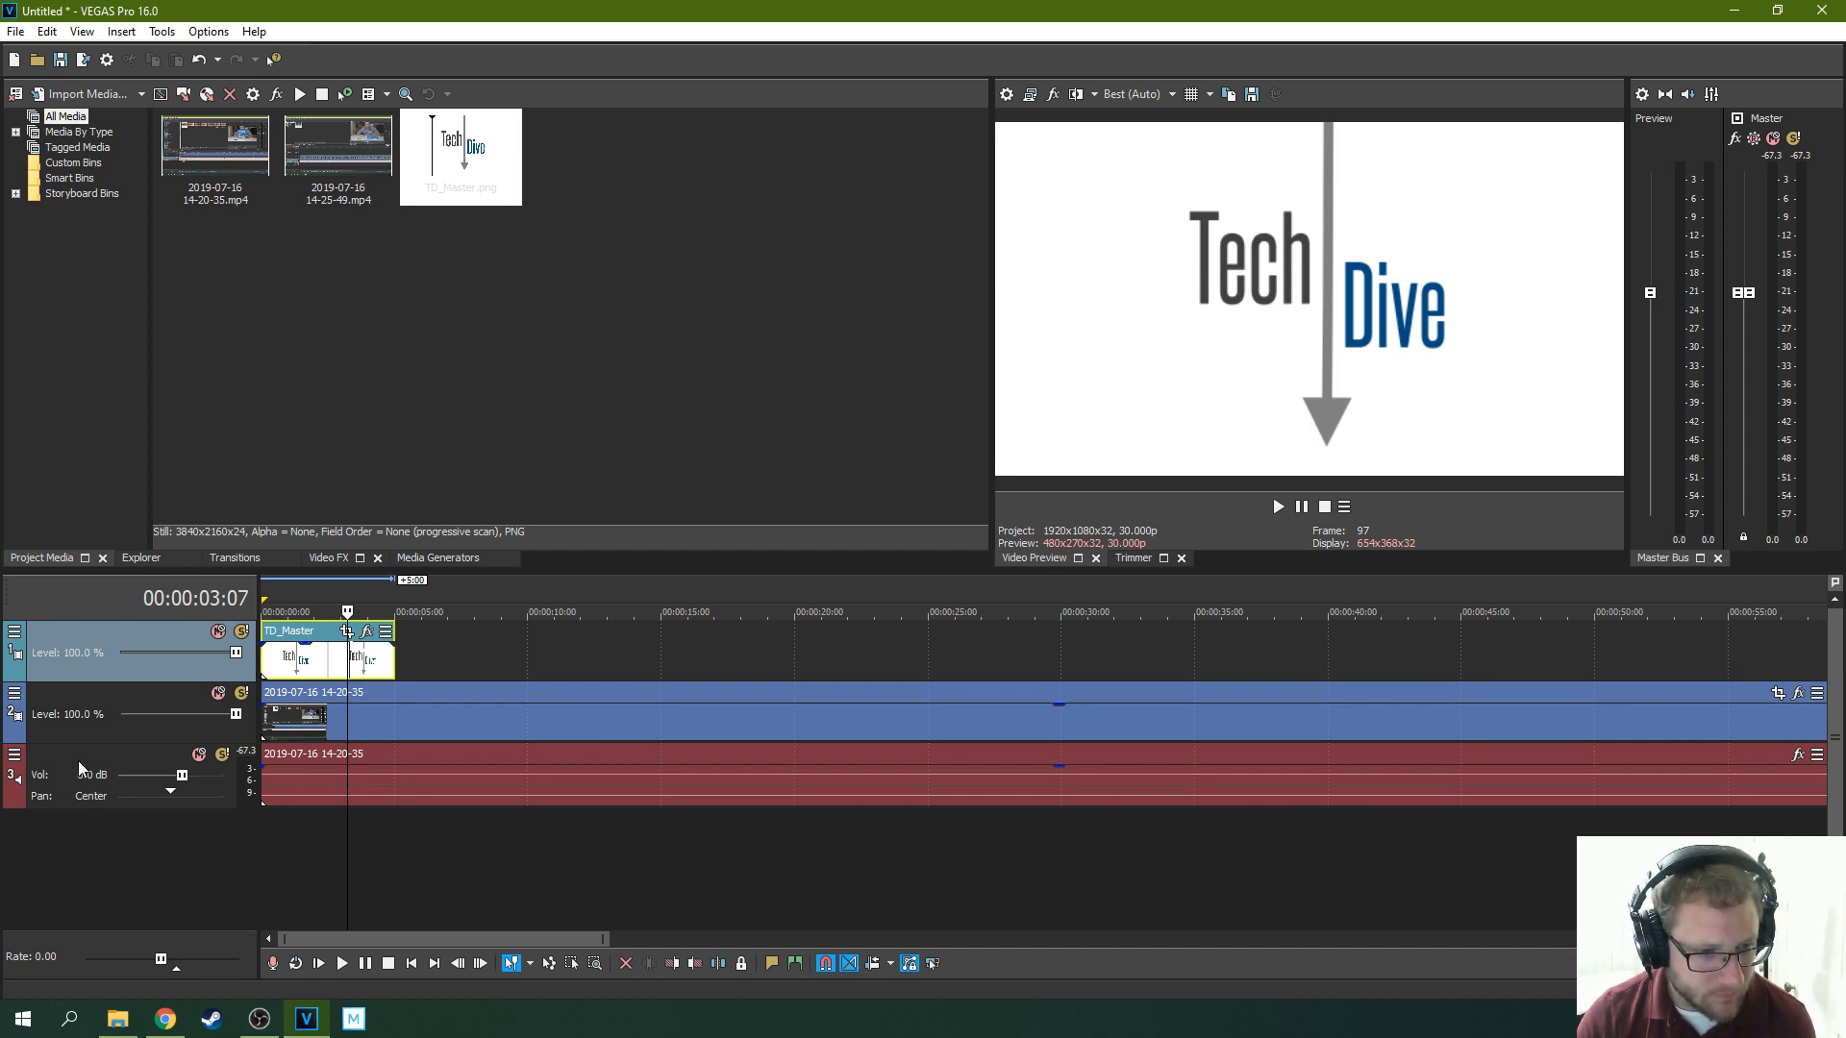
Play a short stretch of the screen recording from about 22 seconds, where the logo no longer covers it
click(782, 770)
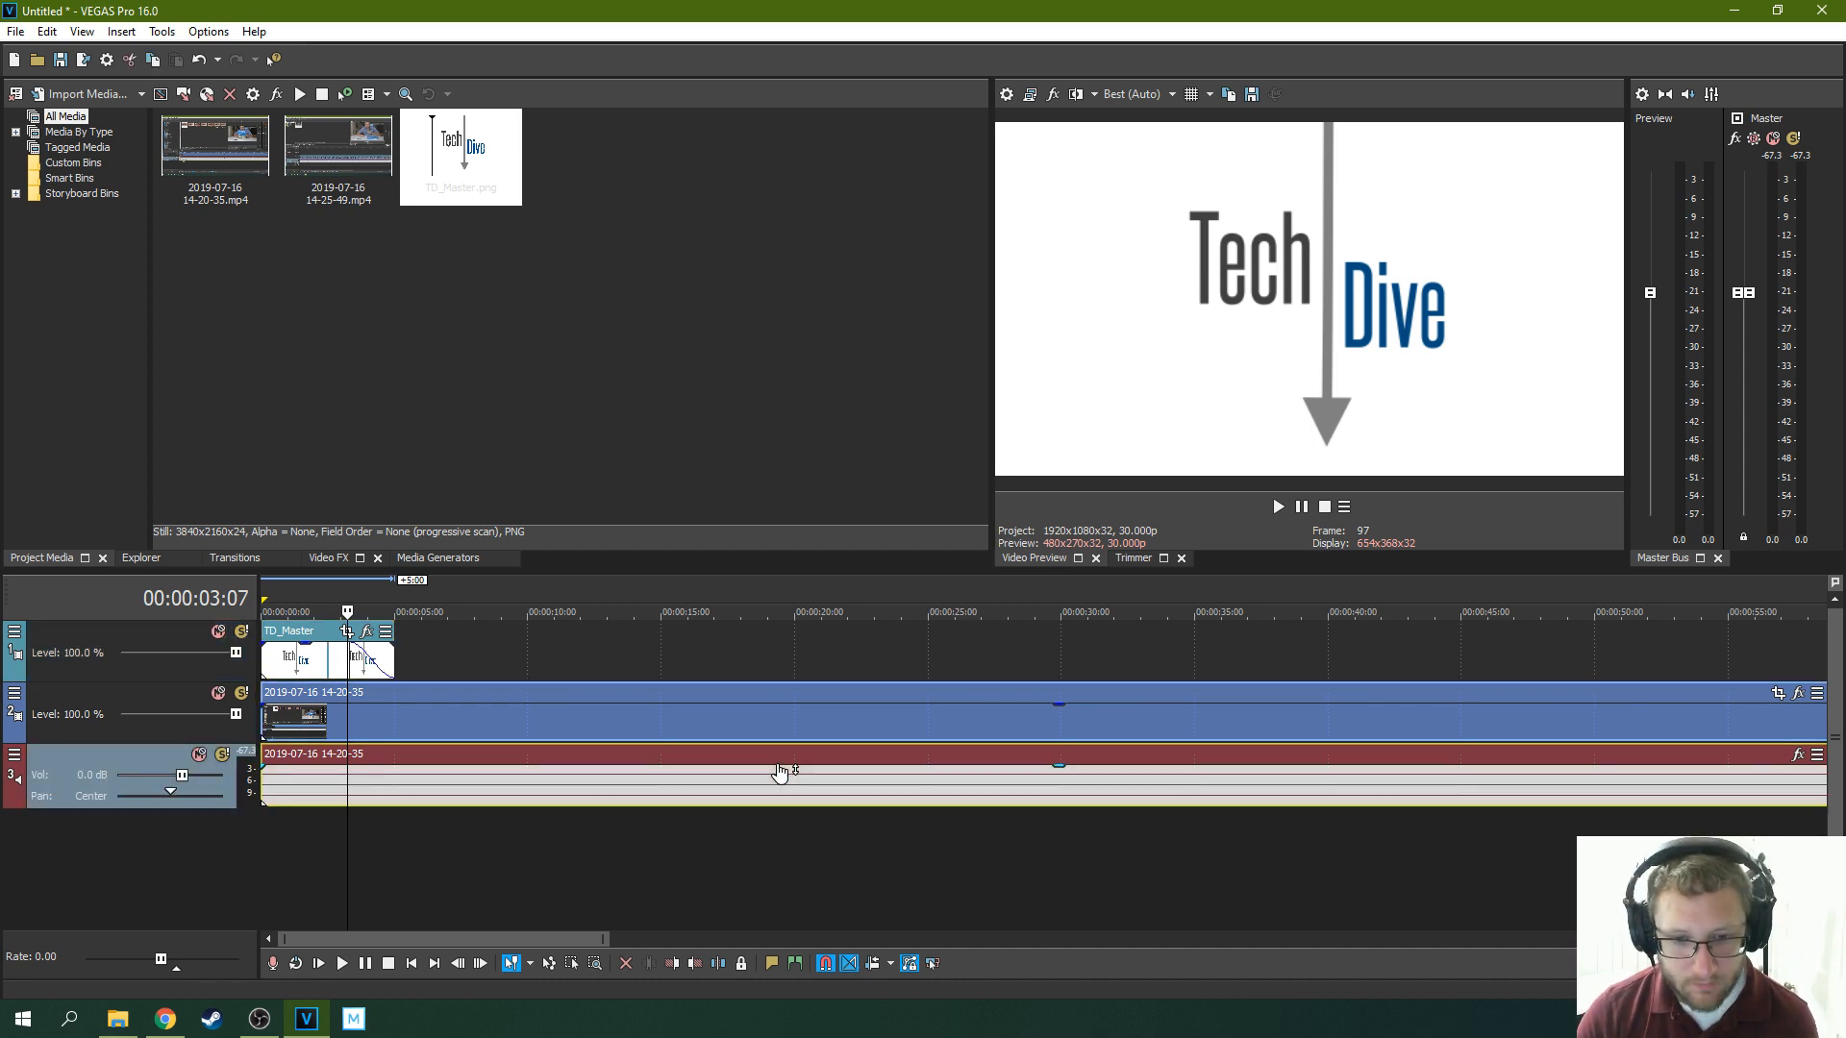
click(852, 729)
click(1277, 507)
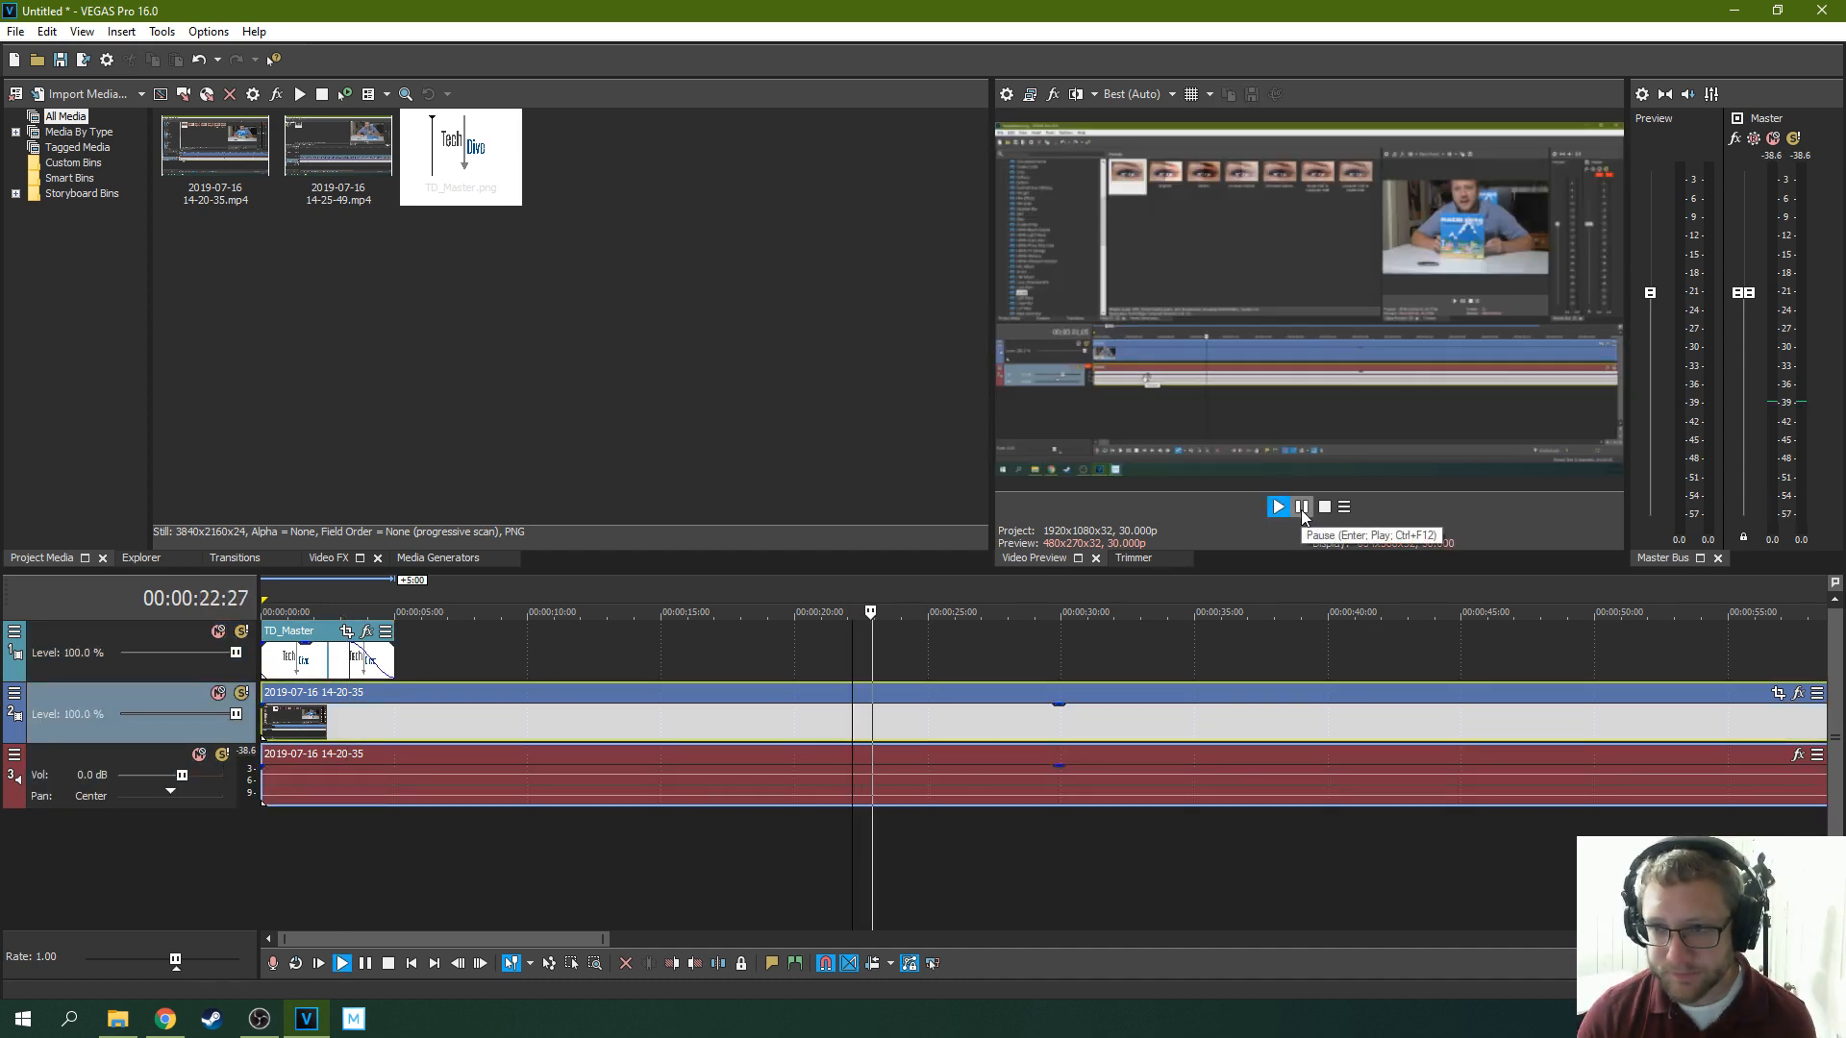
click(1302, 507)
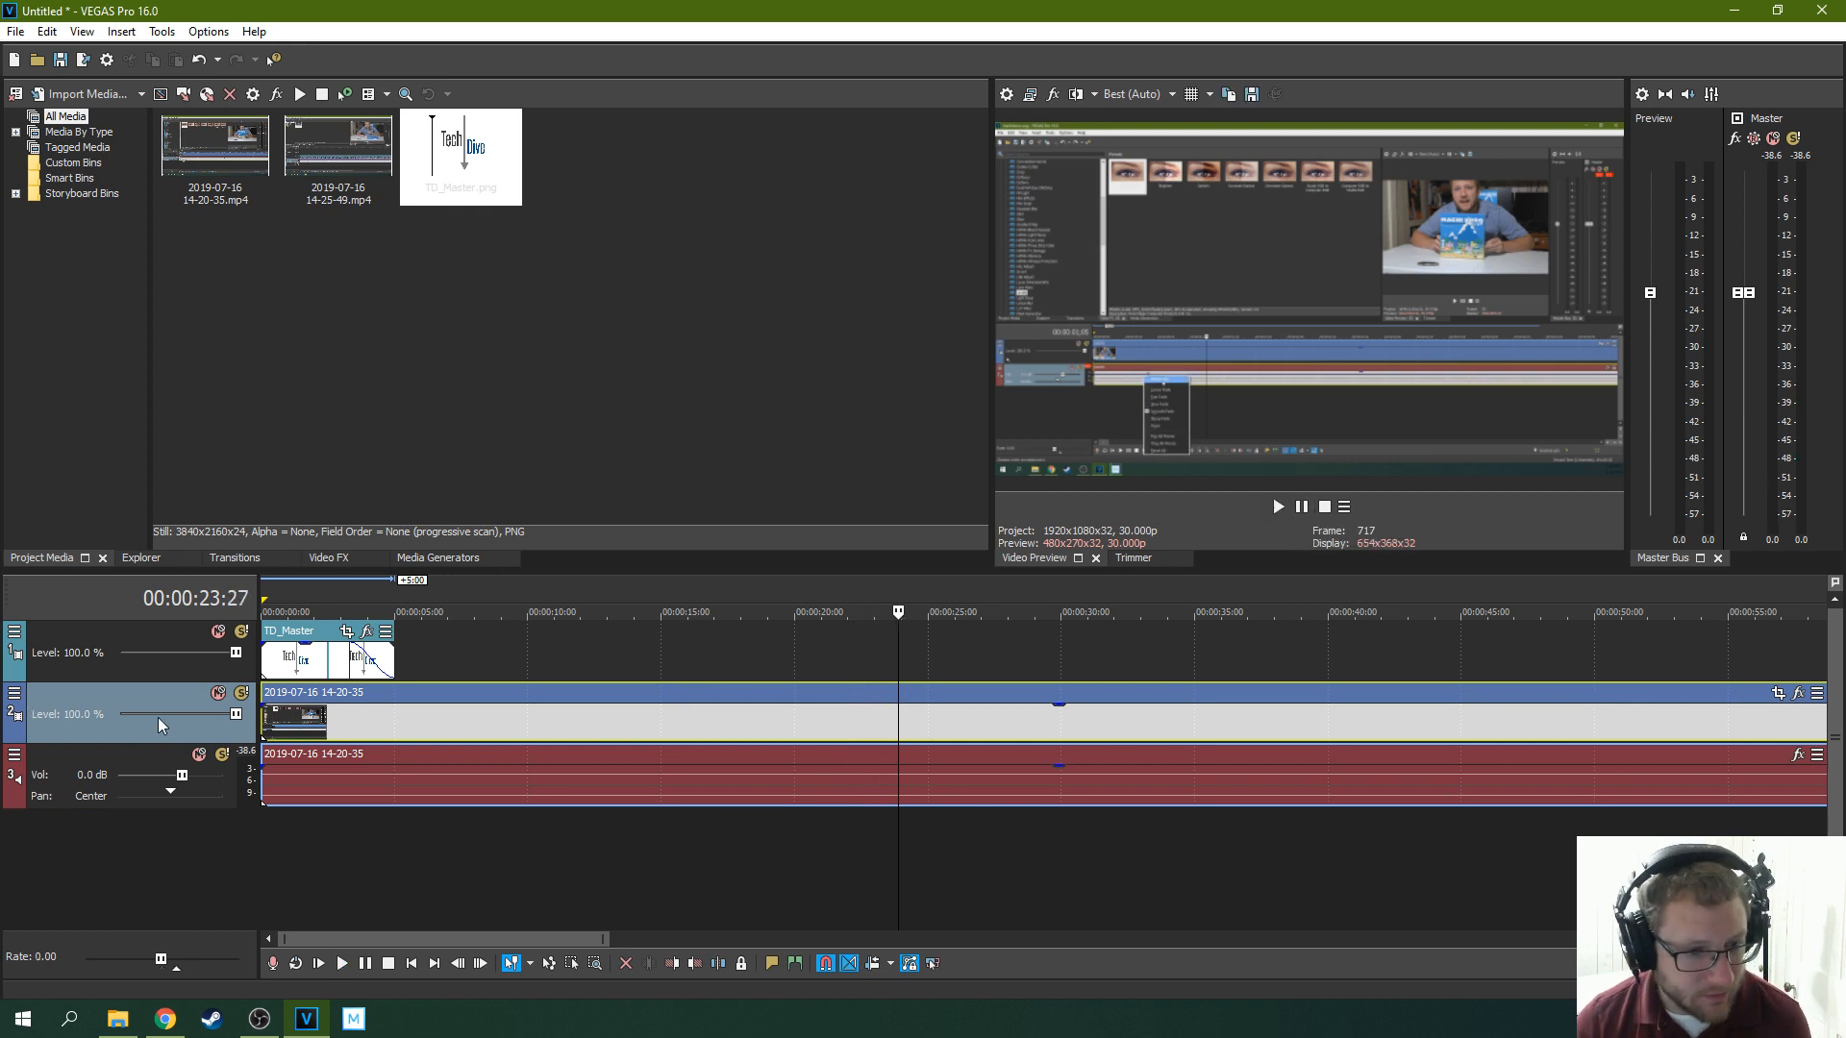
Examine the audio track's options, including Automation Settings, and place the playhead at the end of the TD_Master image
click(14, 755)
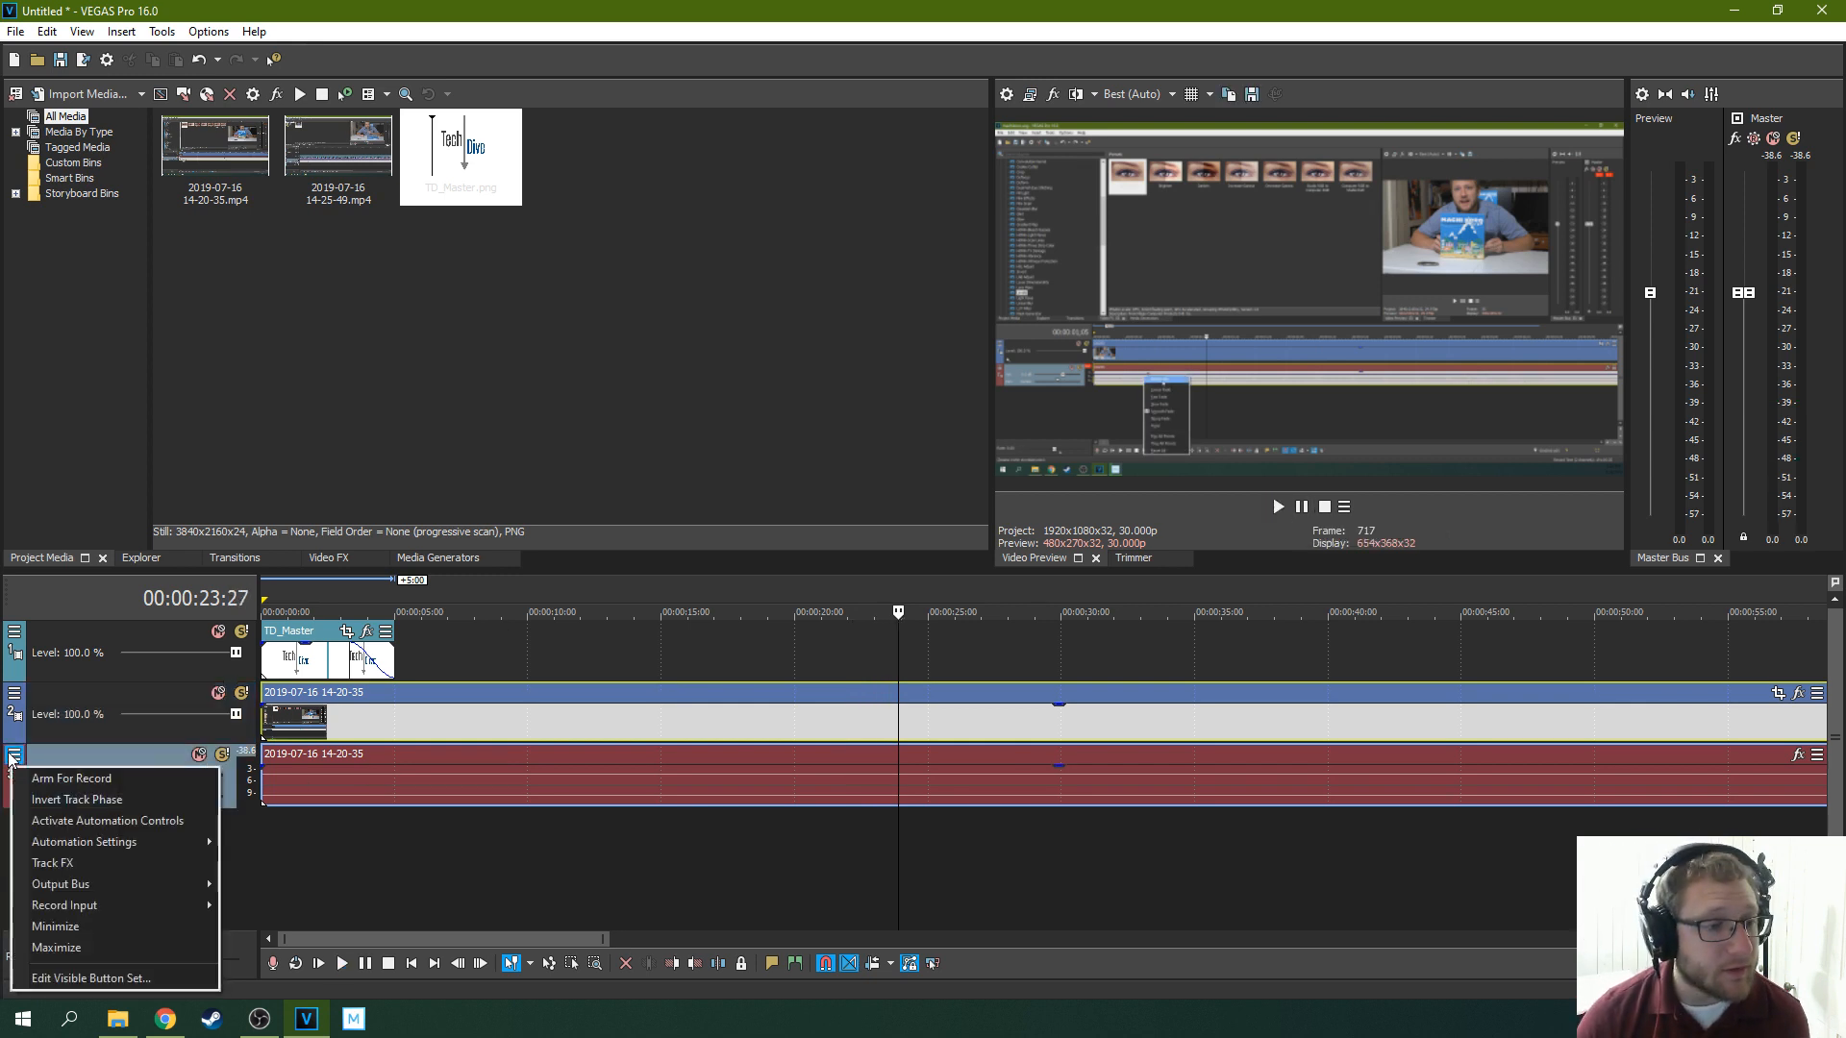
mouse_move(127, 851)
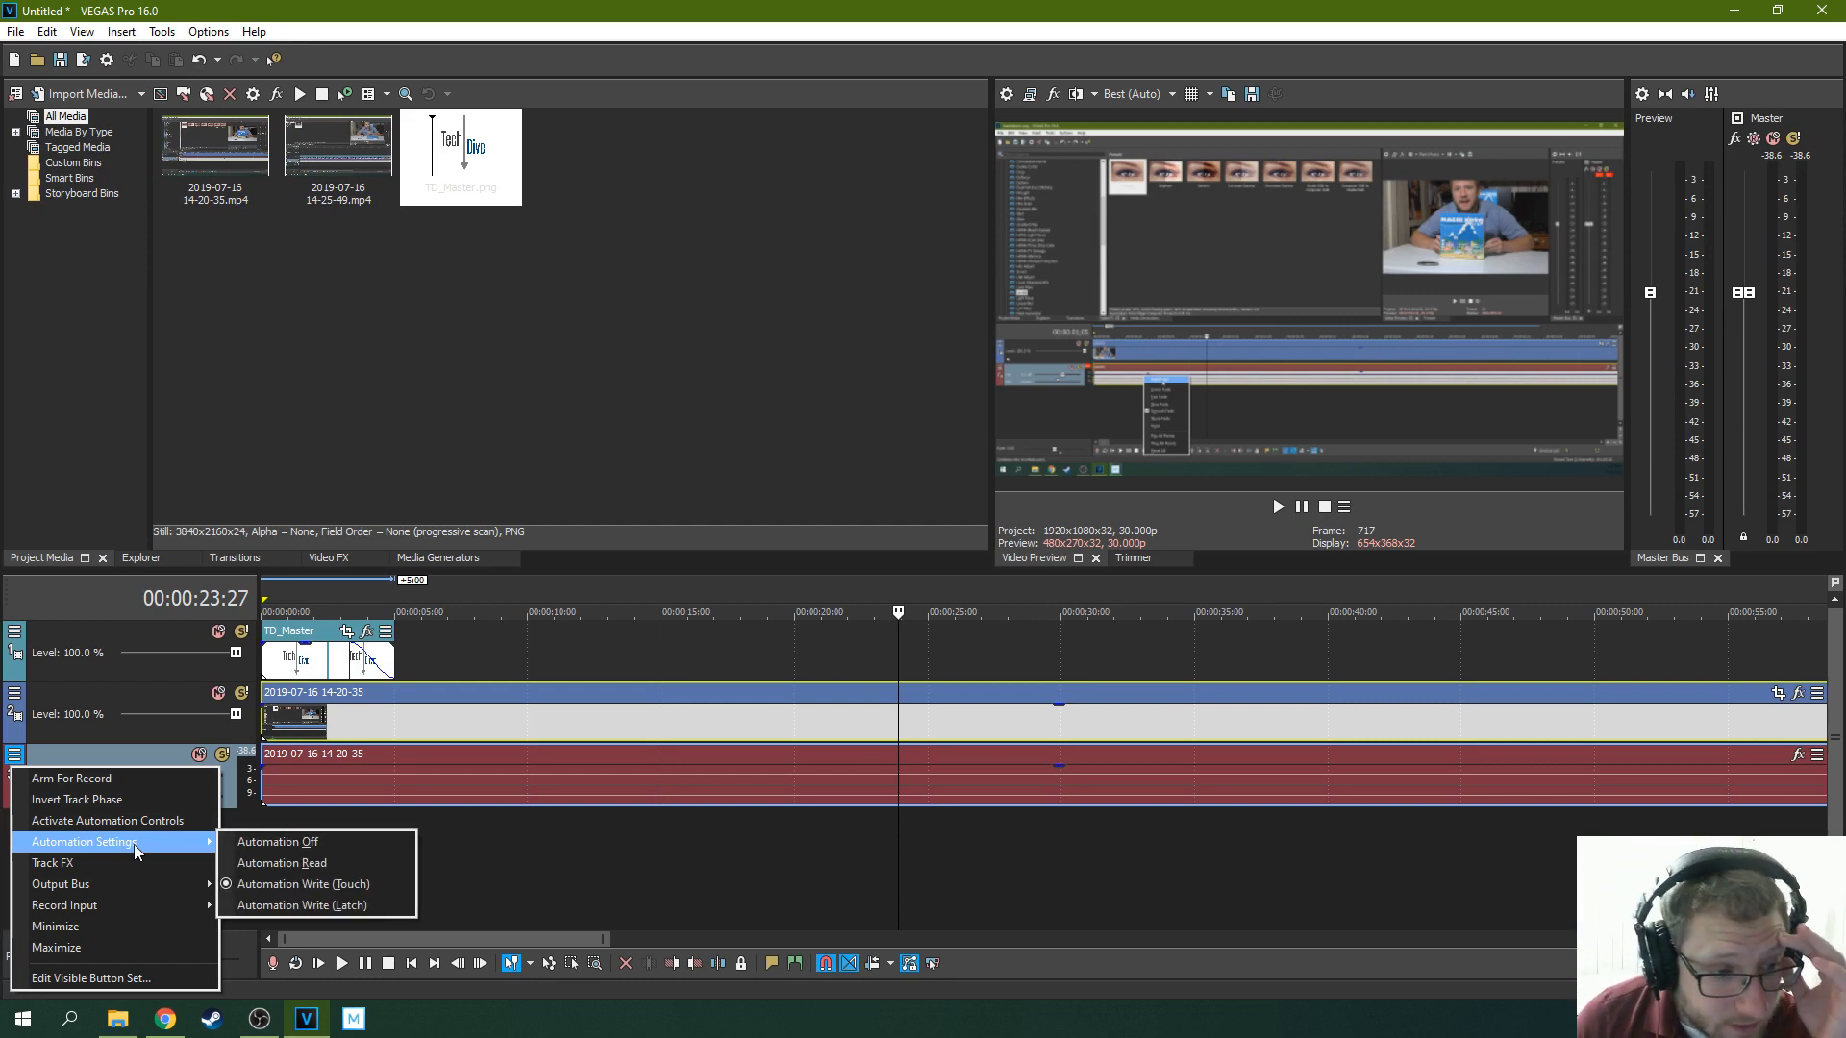
mouse_move(117, 892)
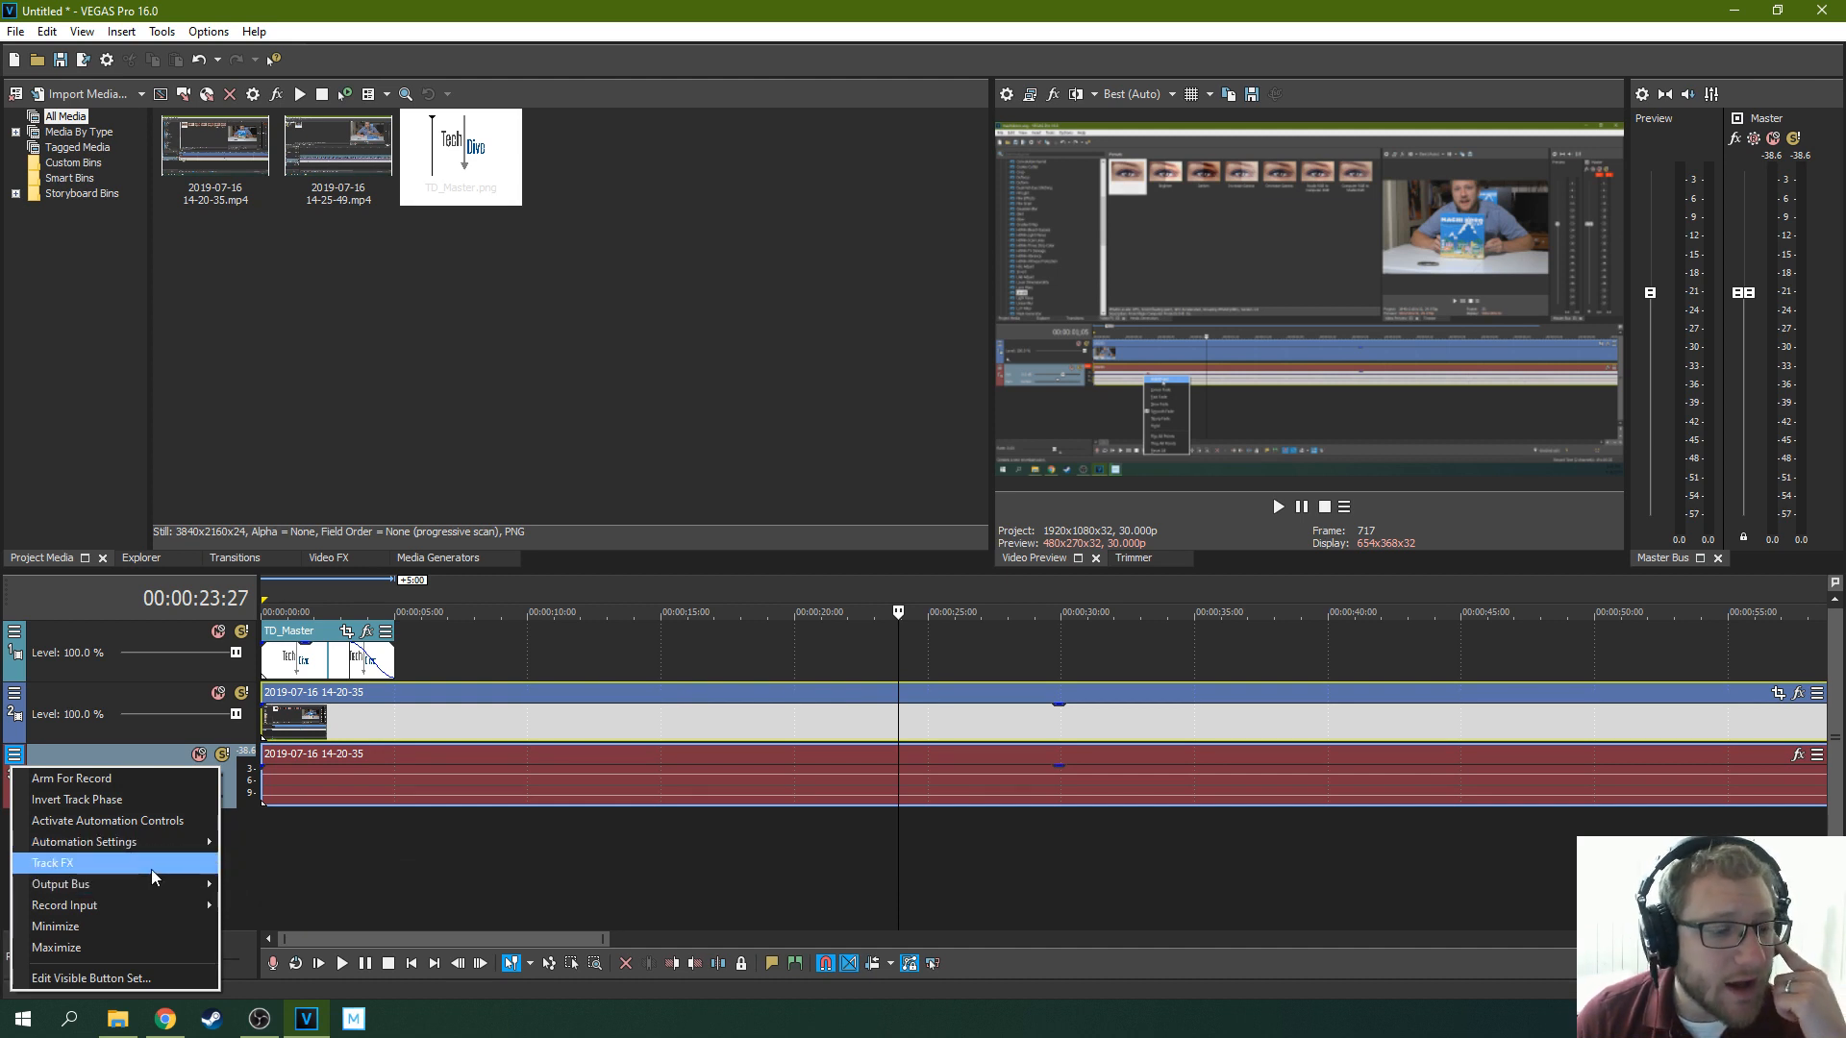
click(293, 852)
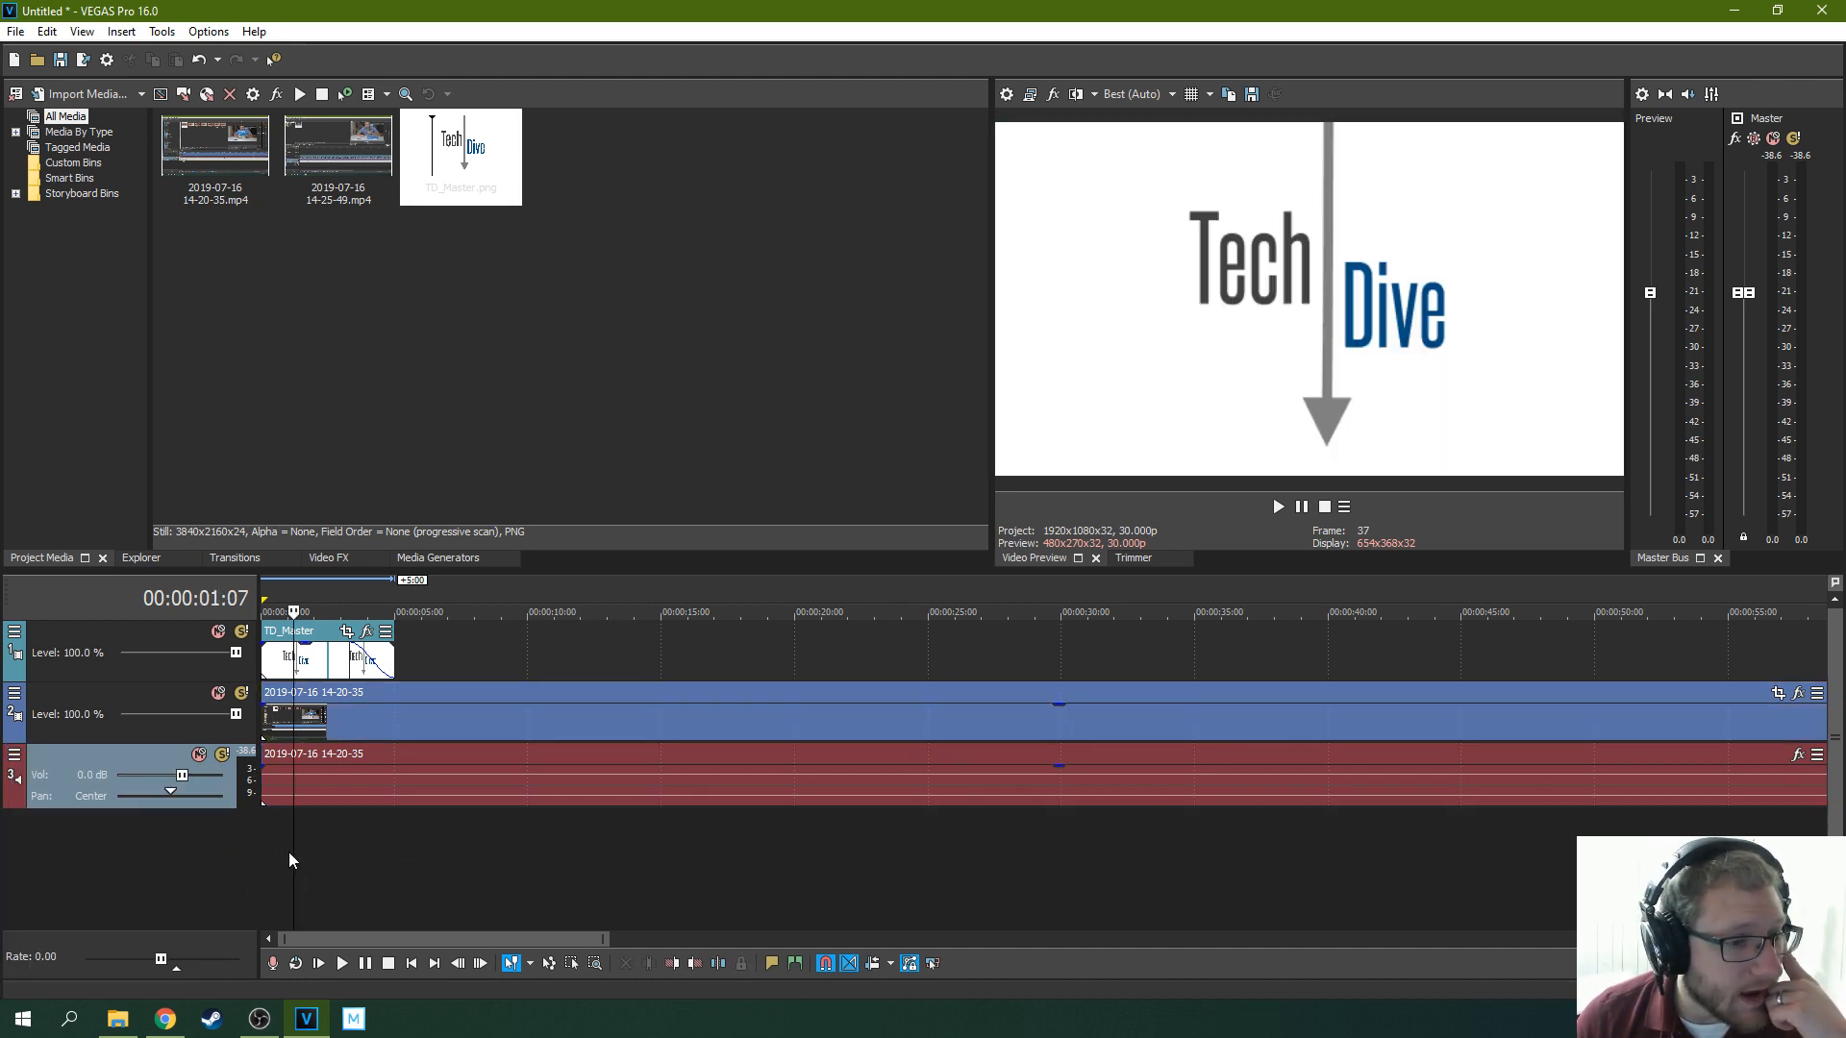
click(404, 729)
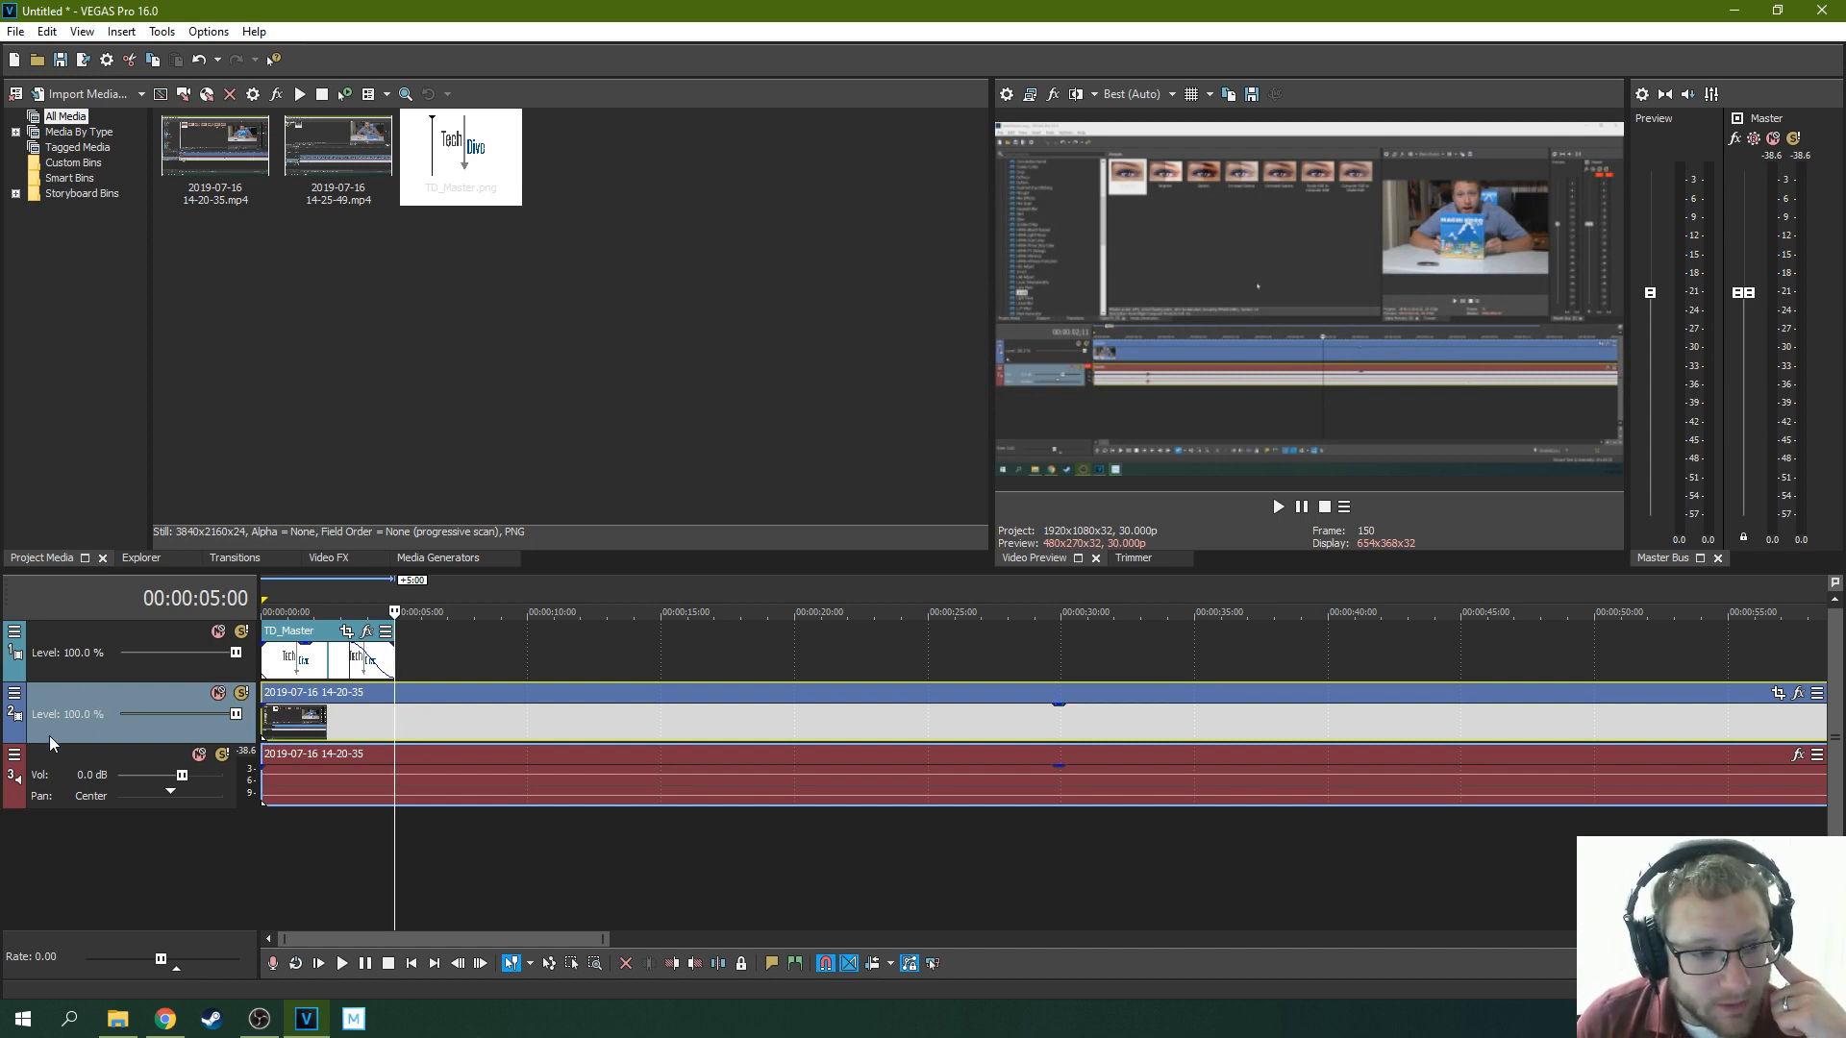
Apply the "10:1 compression starting at -9 dB" preset to the audio track's Track Compressor and close the track effects
click(8, 756)
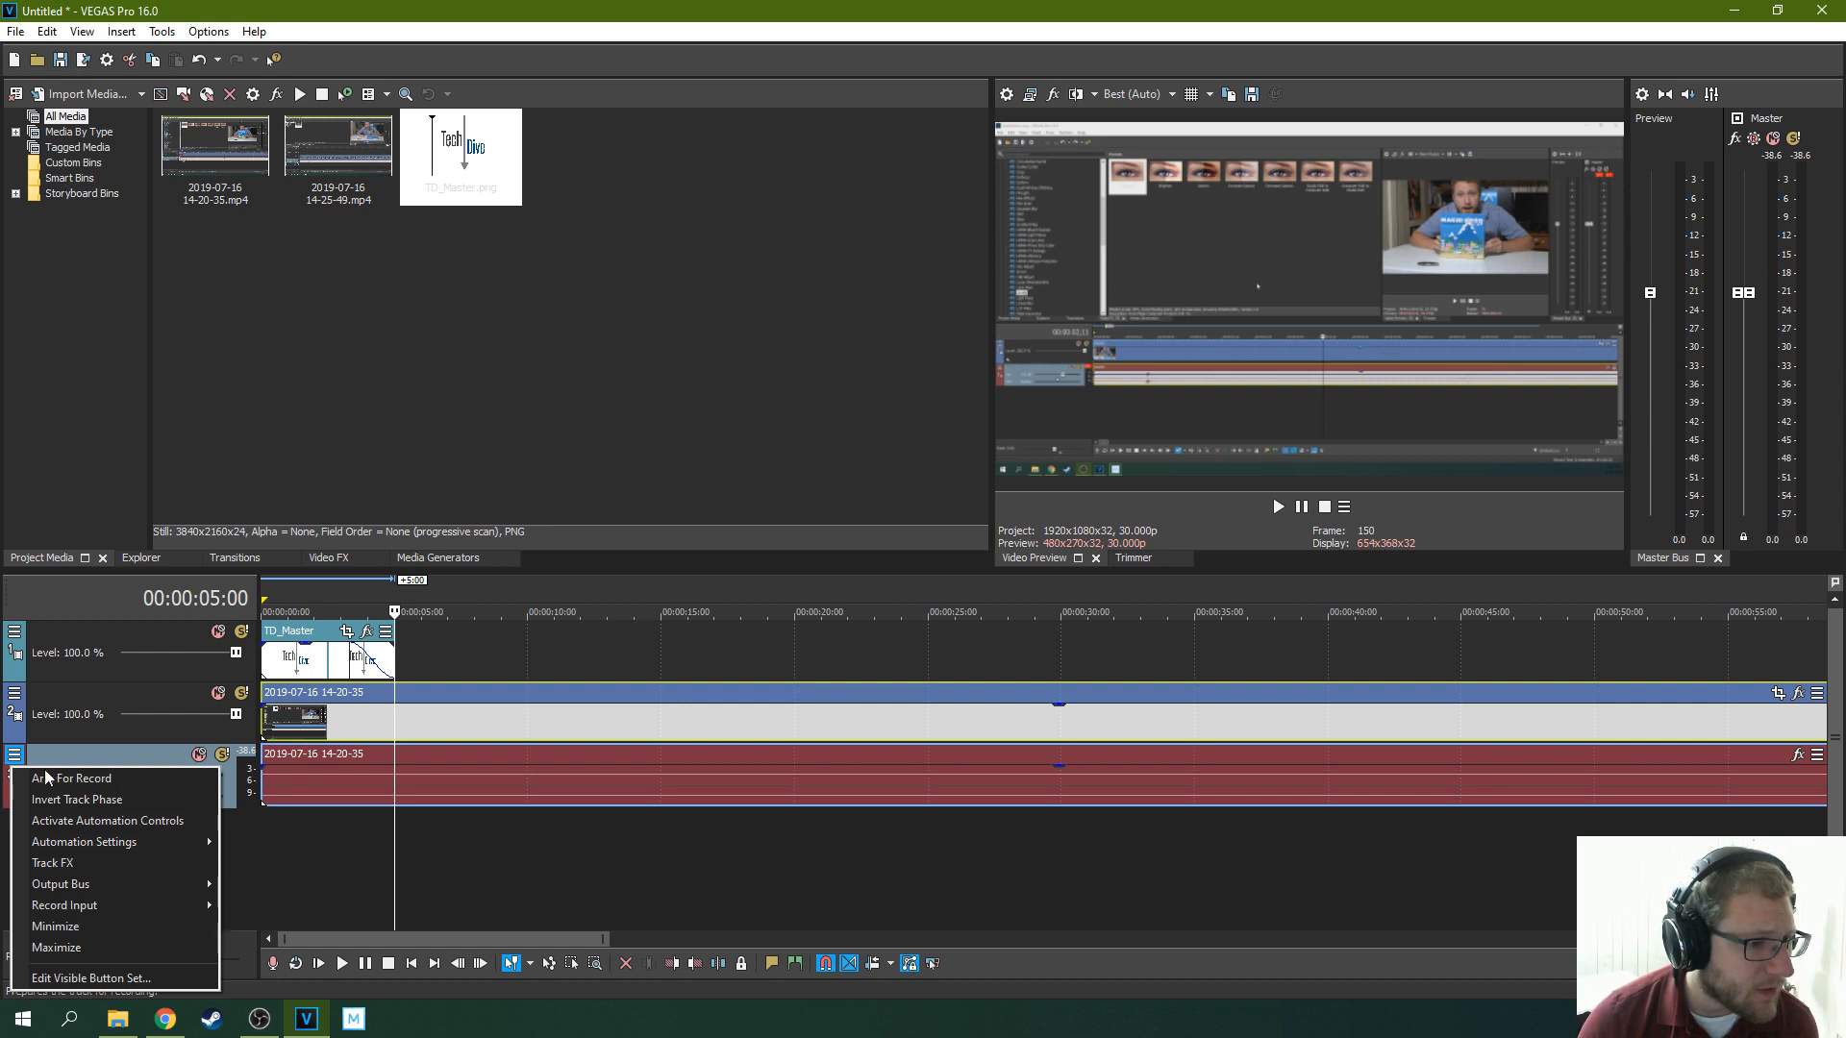
click(67, 861)
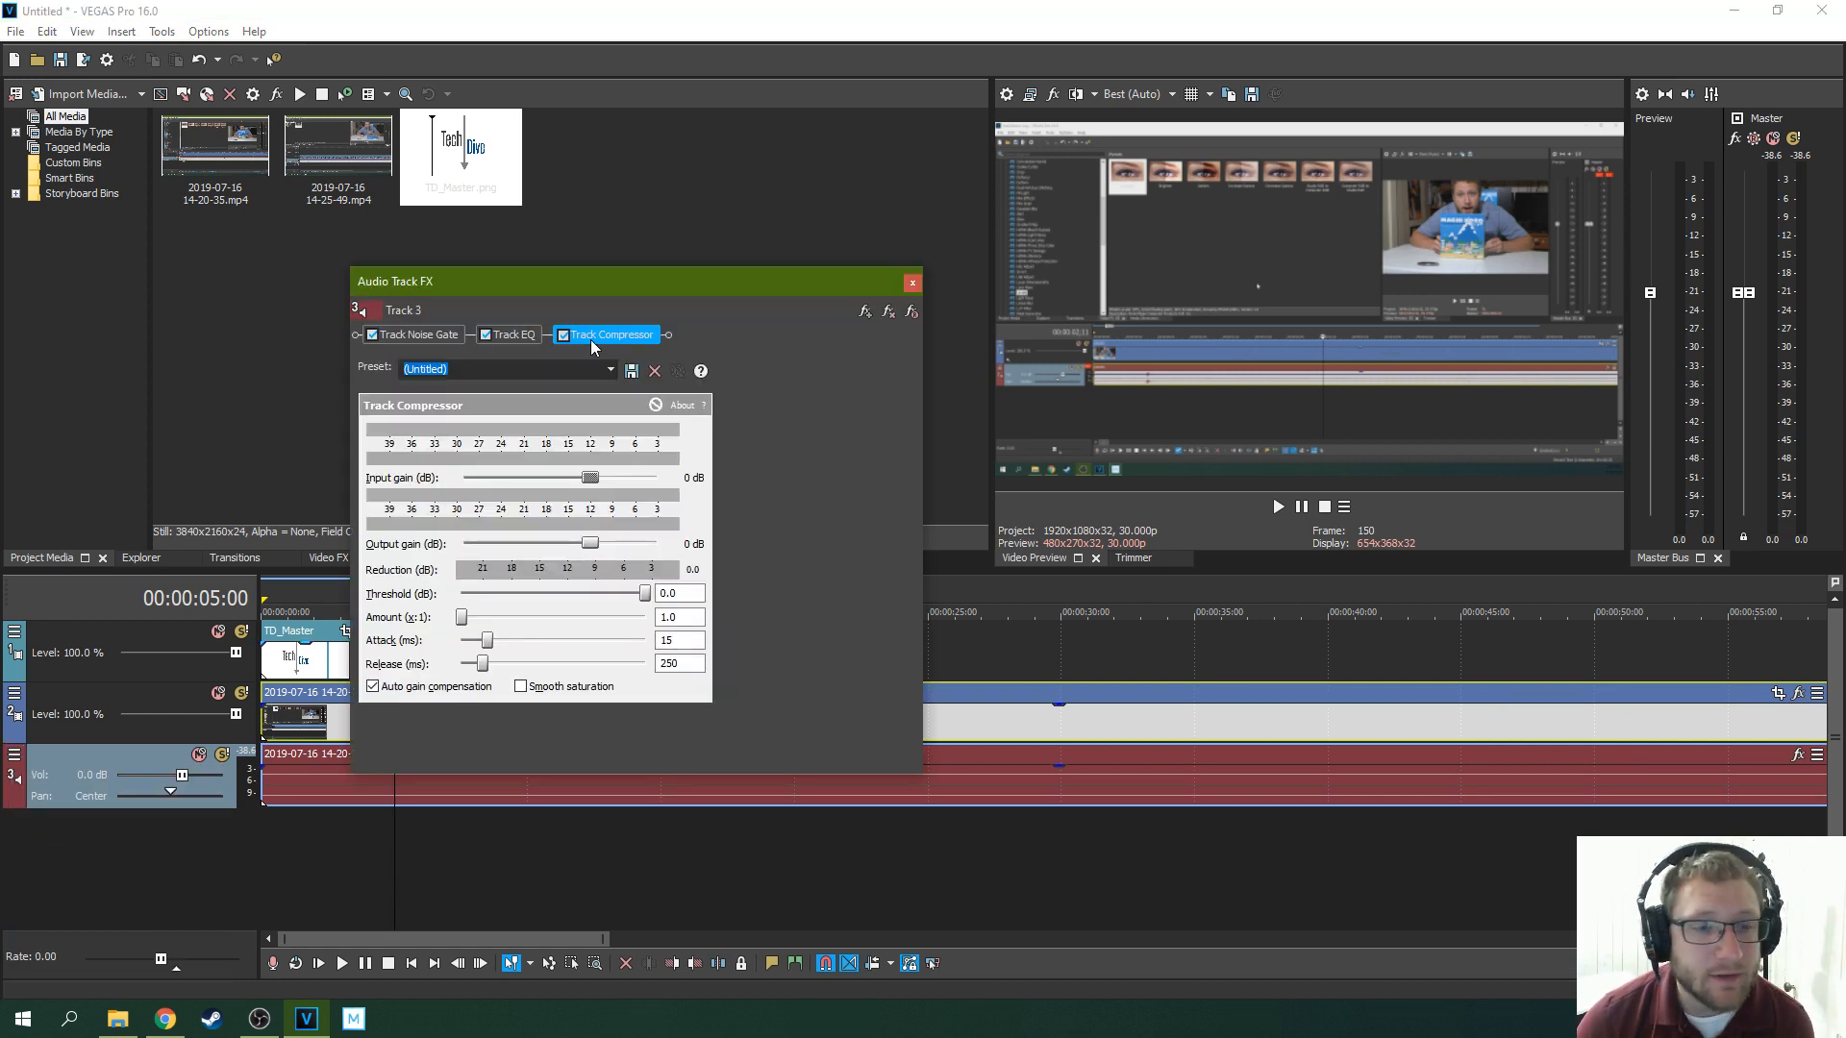
click(614, 370)
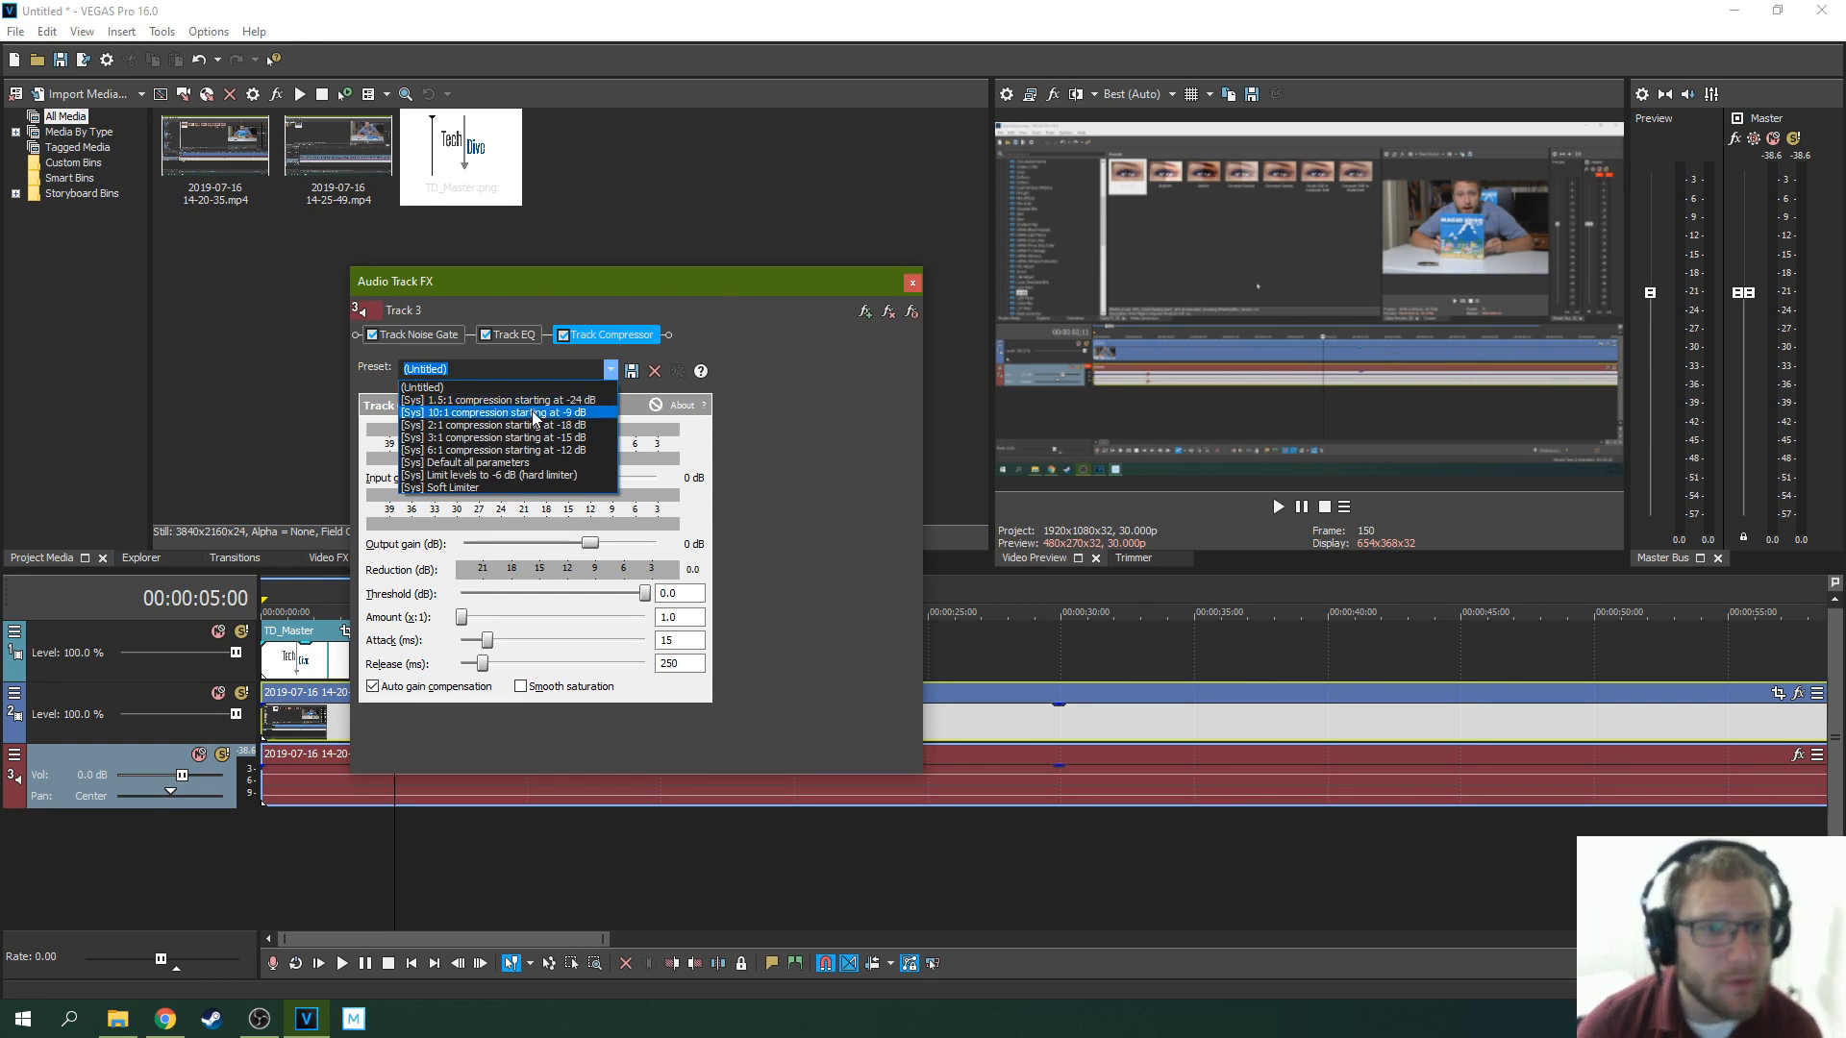
click(535, 413)
click(913, 283)
Play short stretches of the recording from about 17 seconds and about 12 seconds to check the compressed audio
click(735, 648)
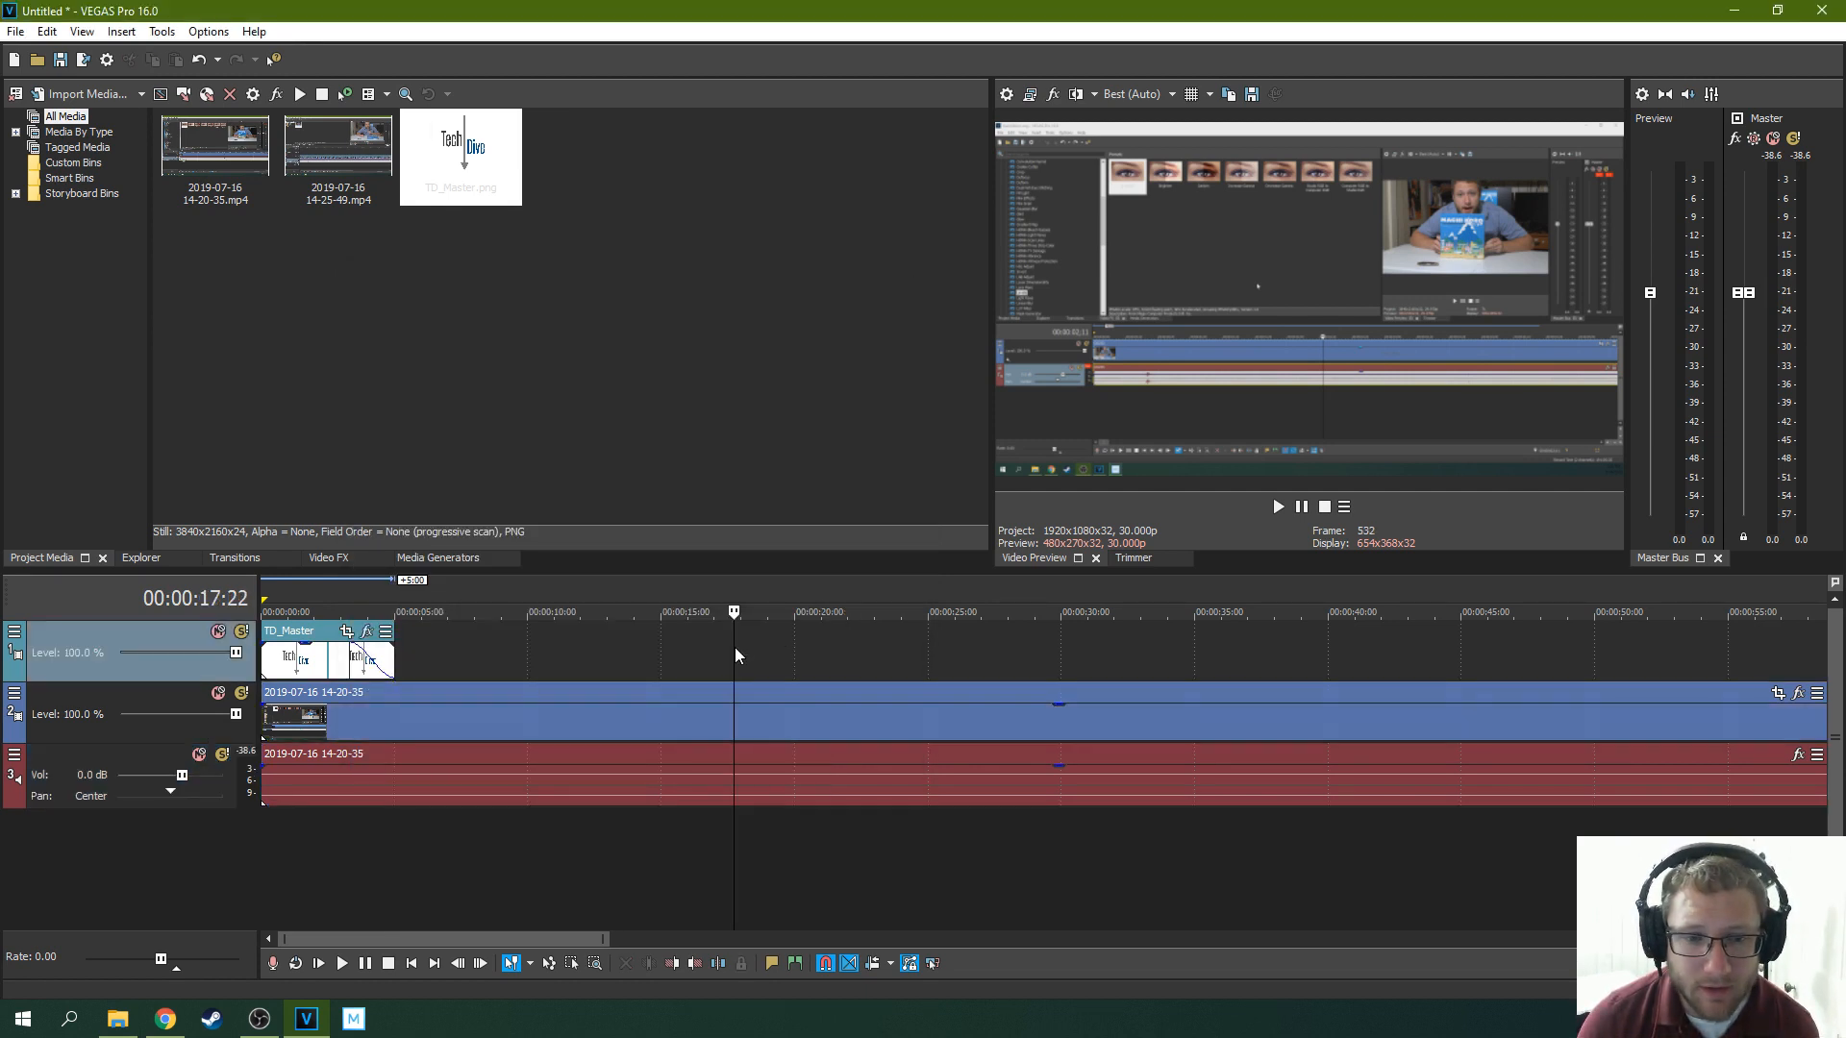
click(1278, 507)
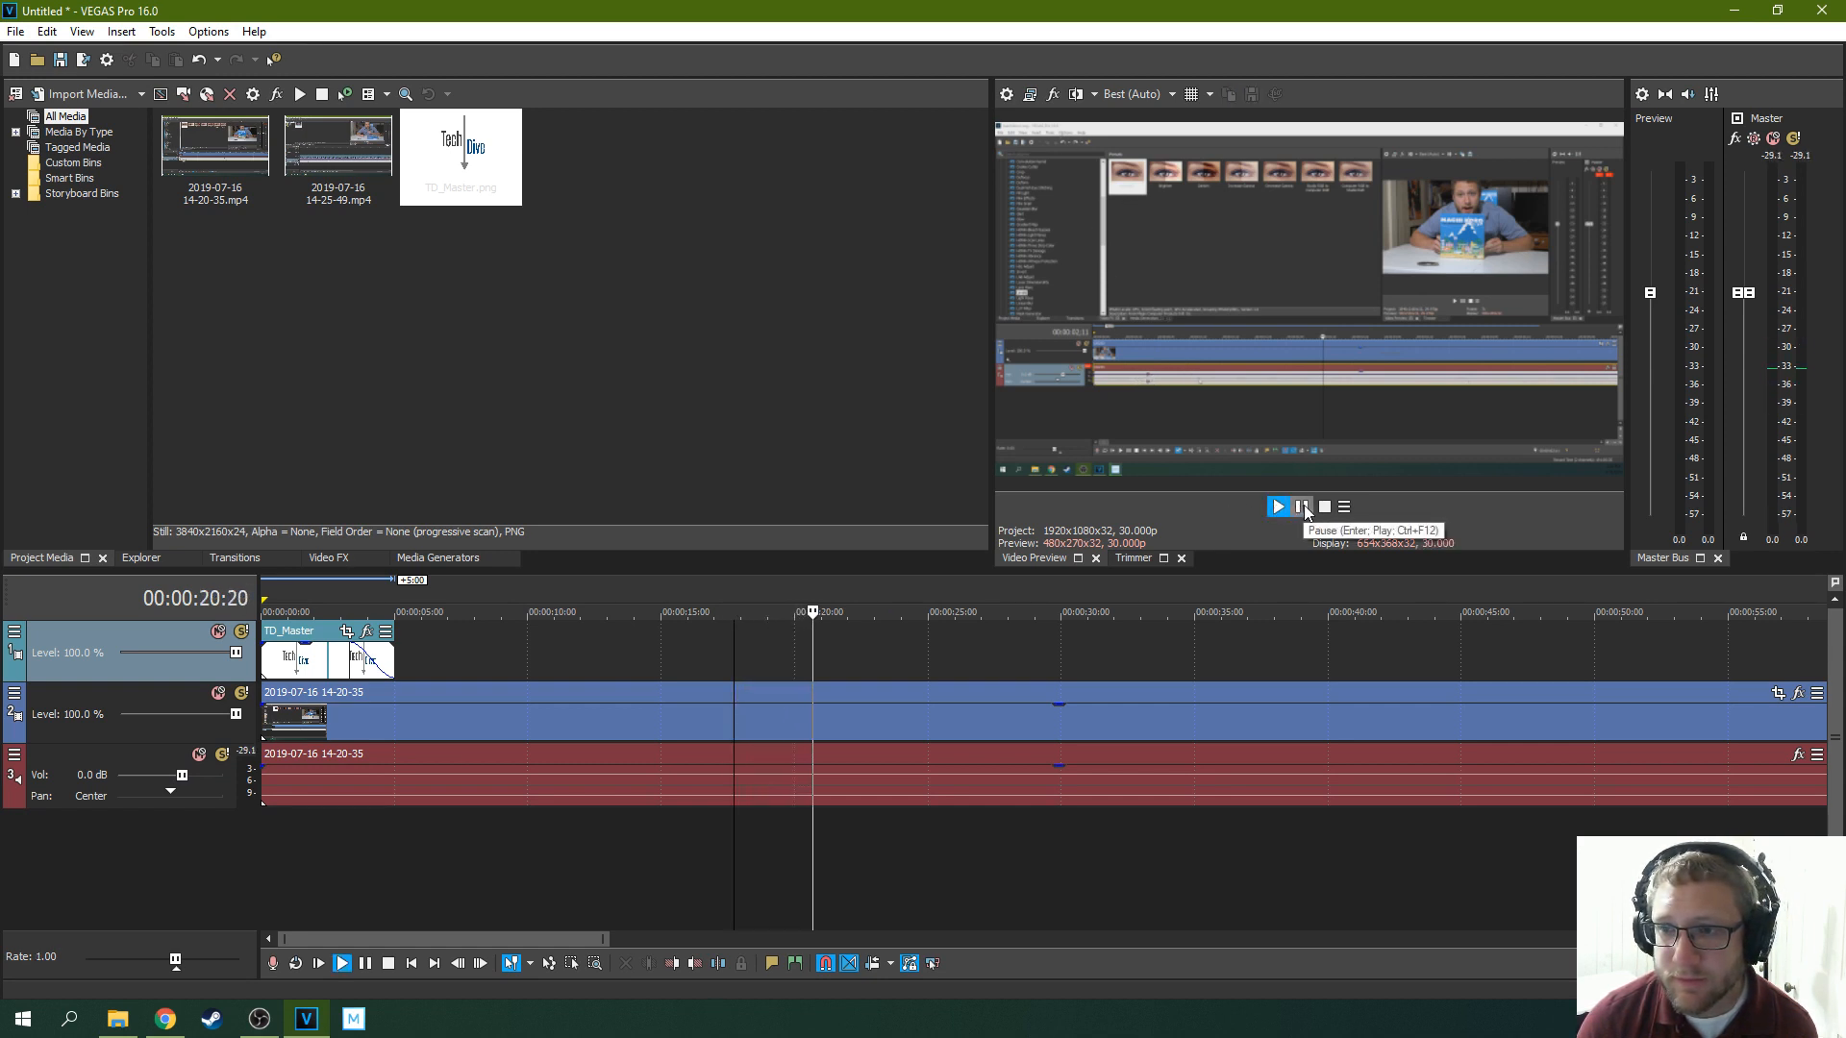
click(1302, 508)
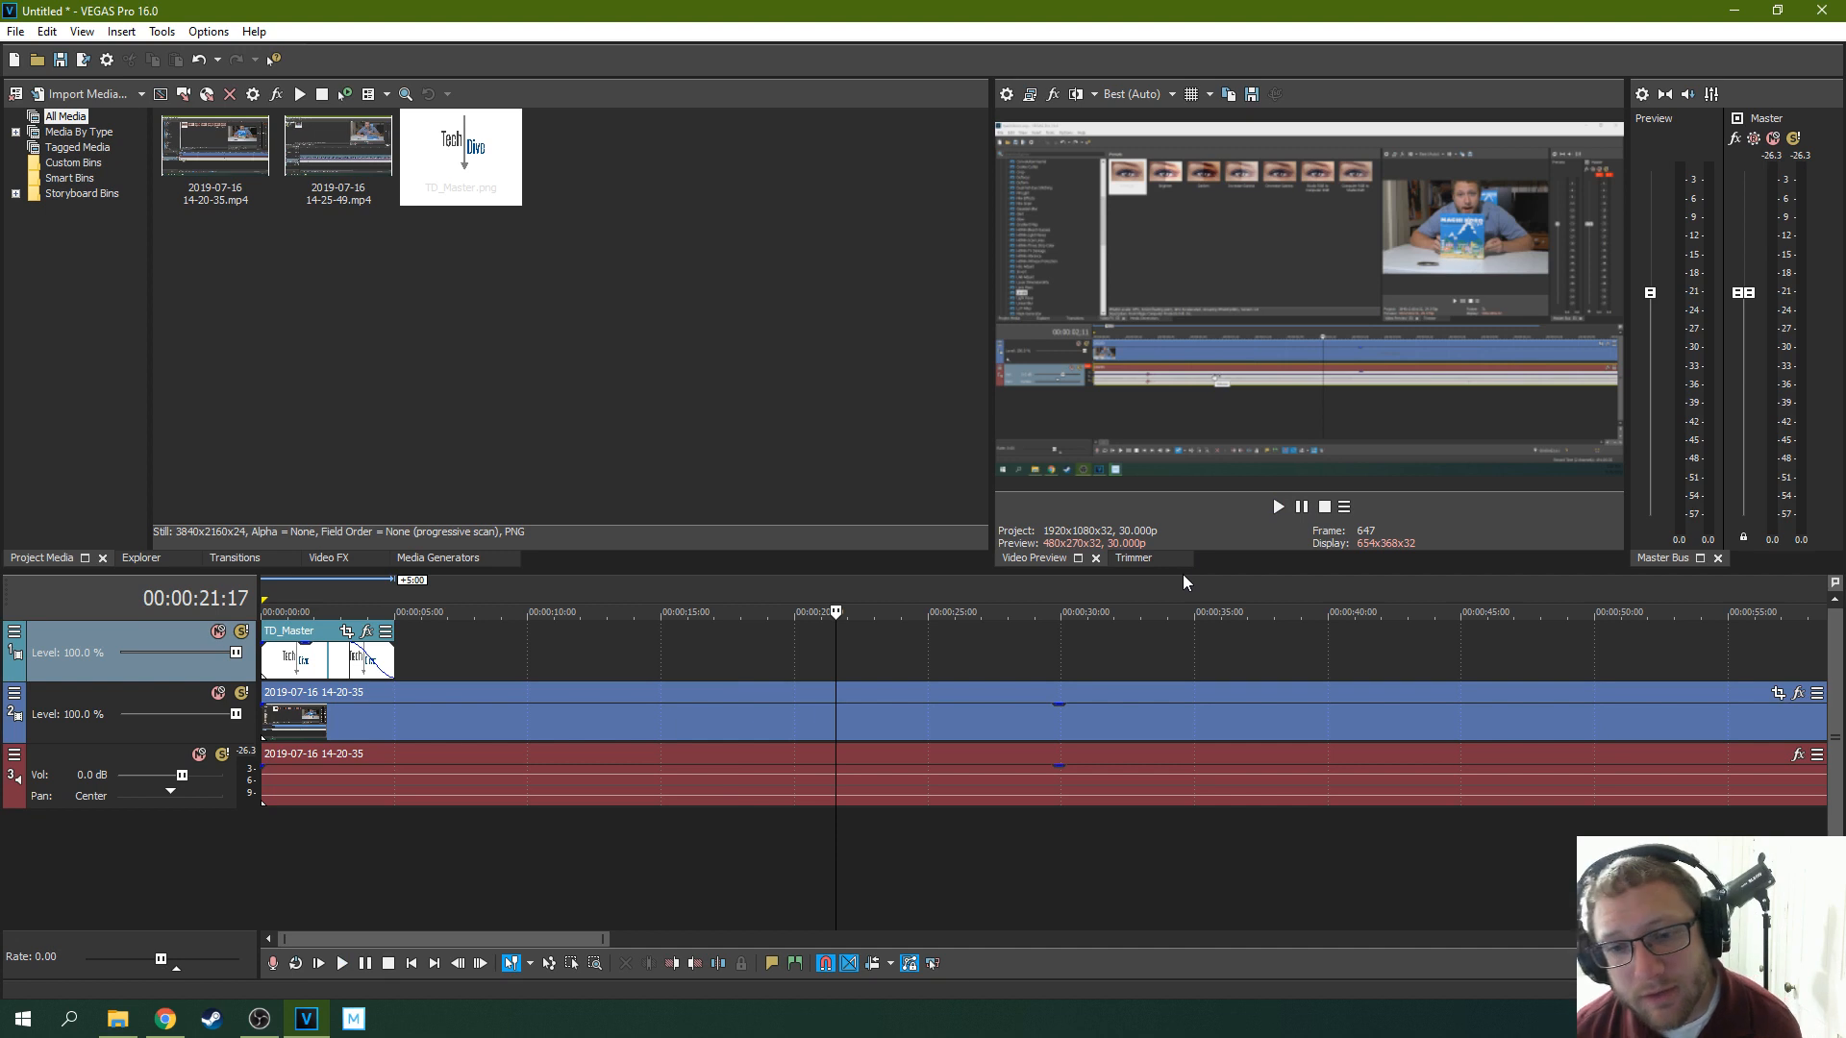
click(471, 639)
click(586, 643)
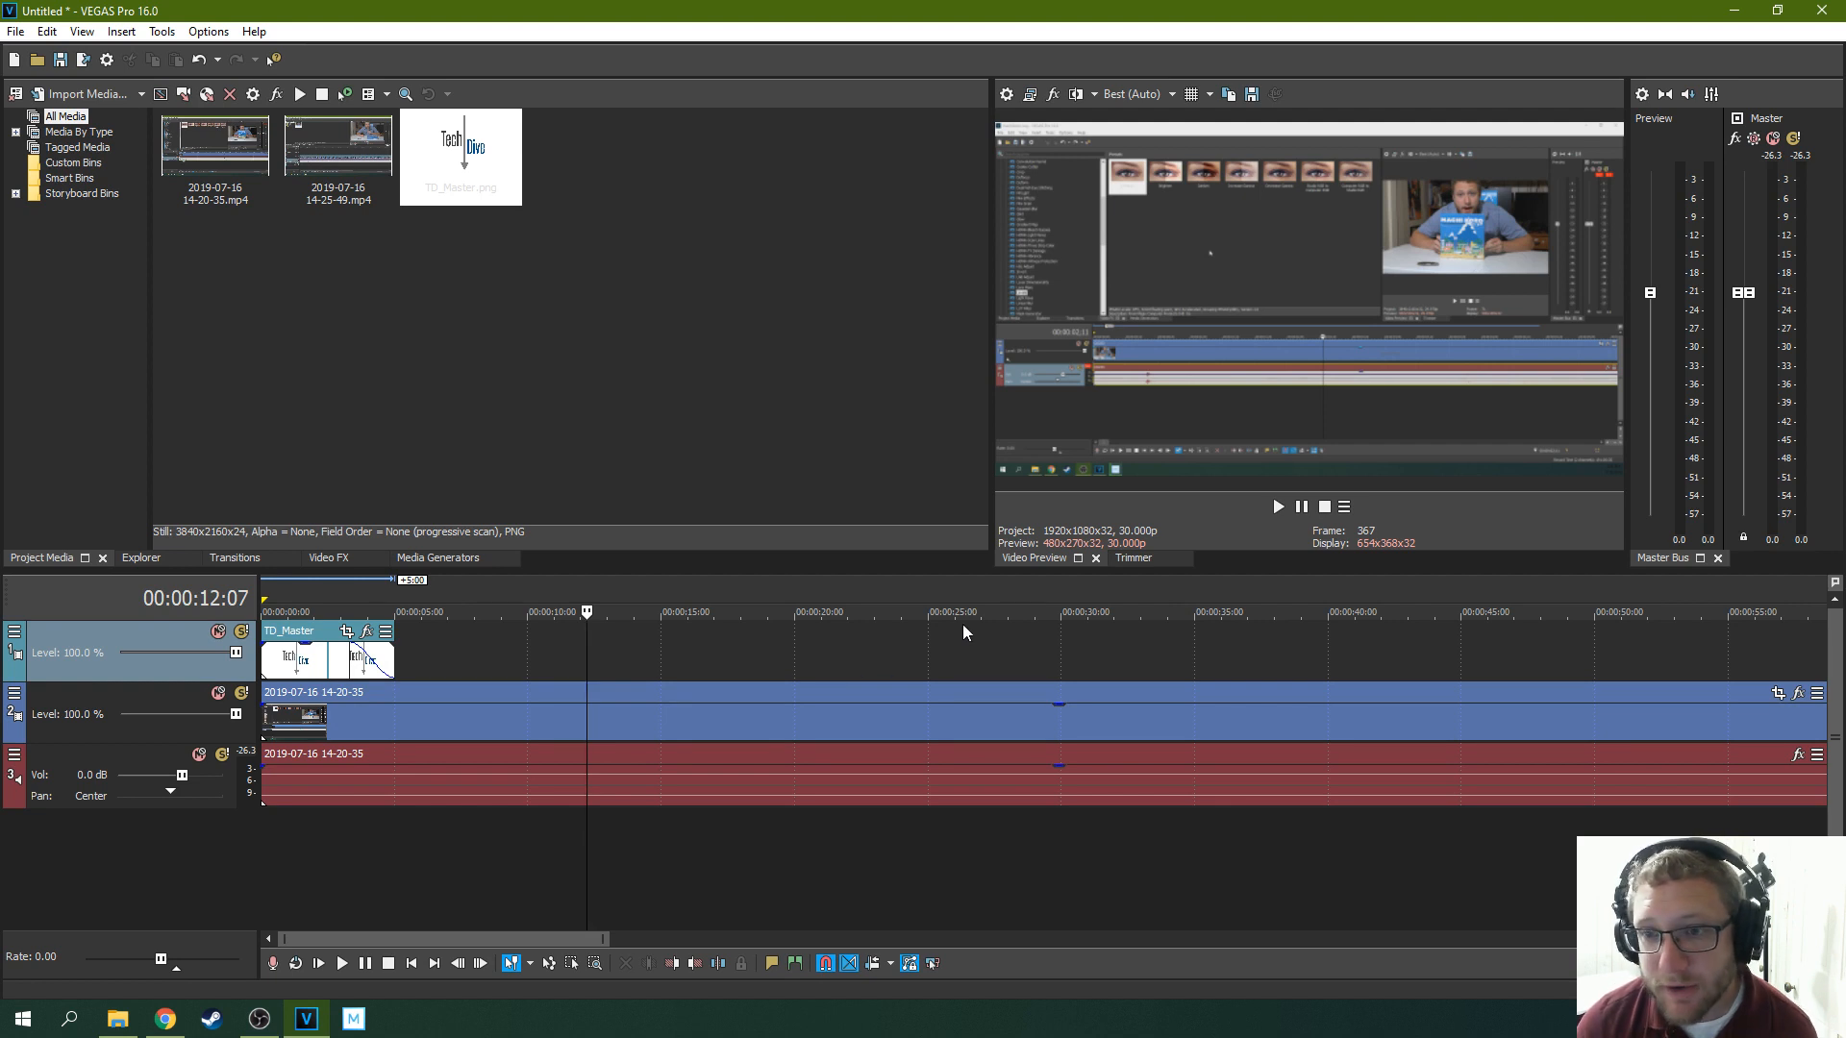
click(1277, 507)
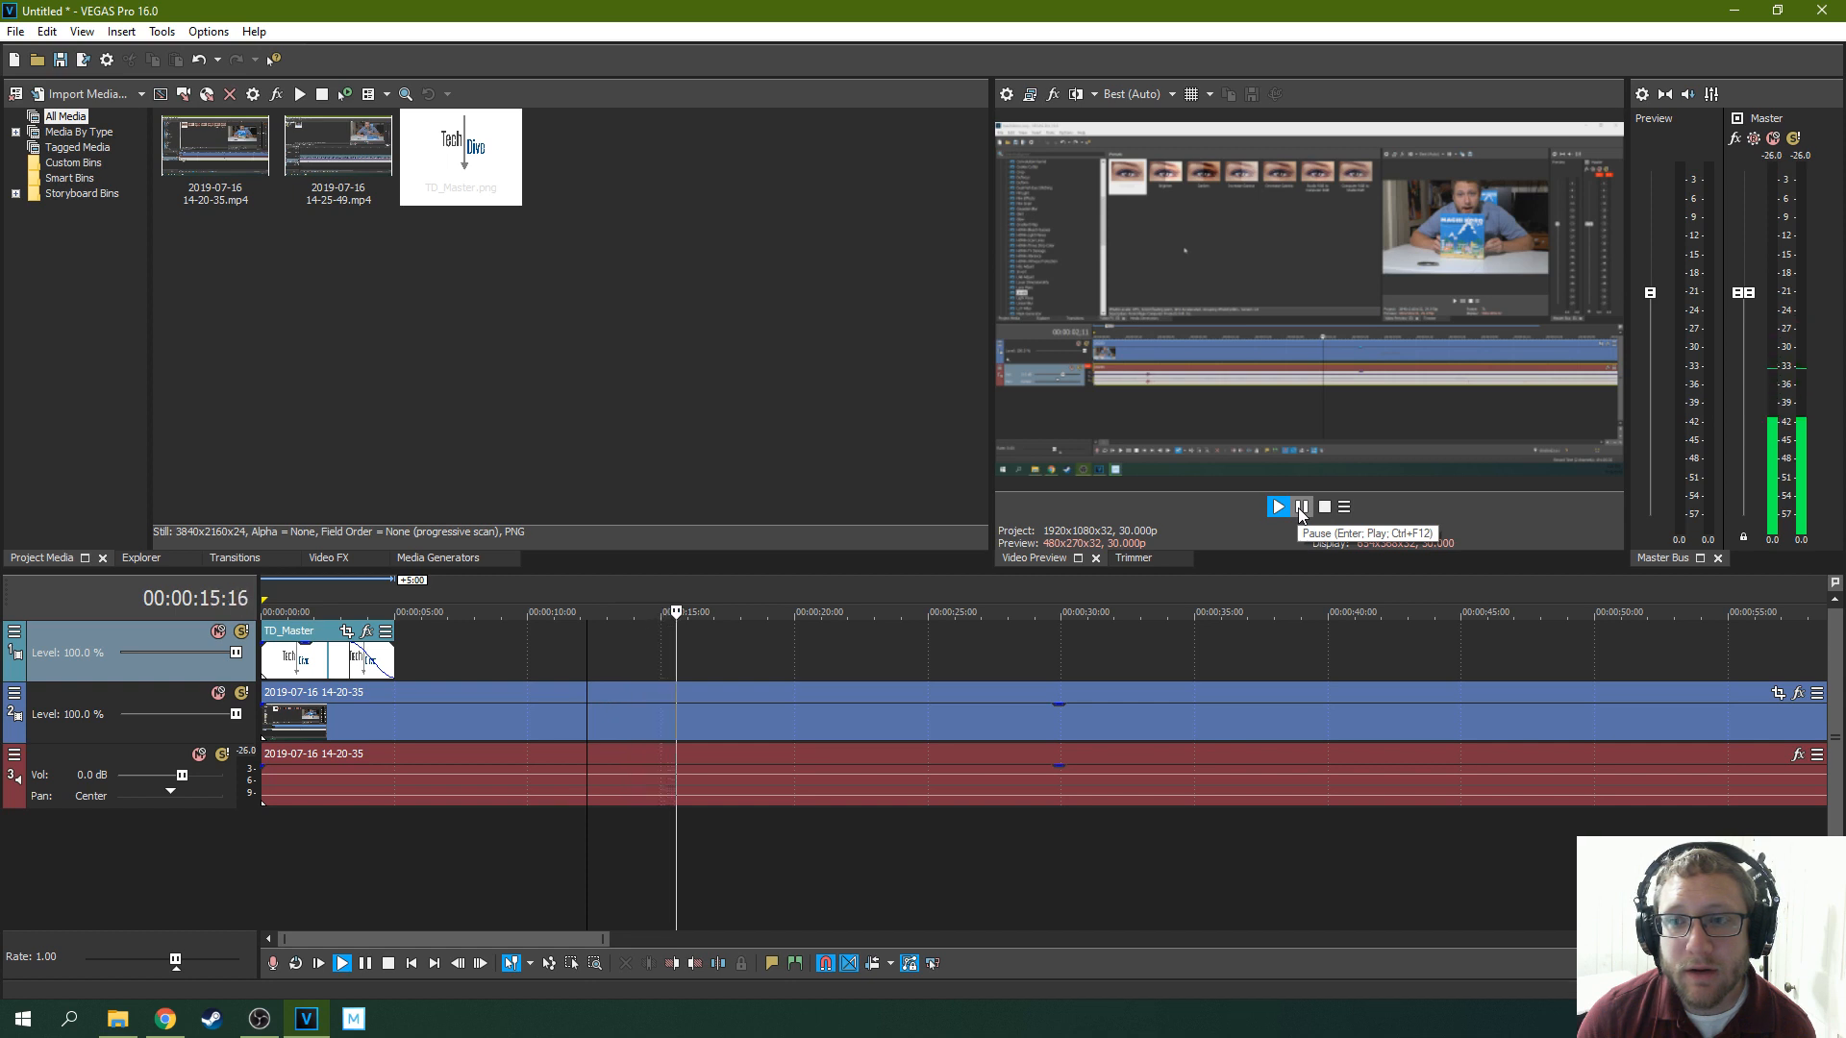
click(1301, 510)
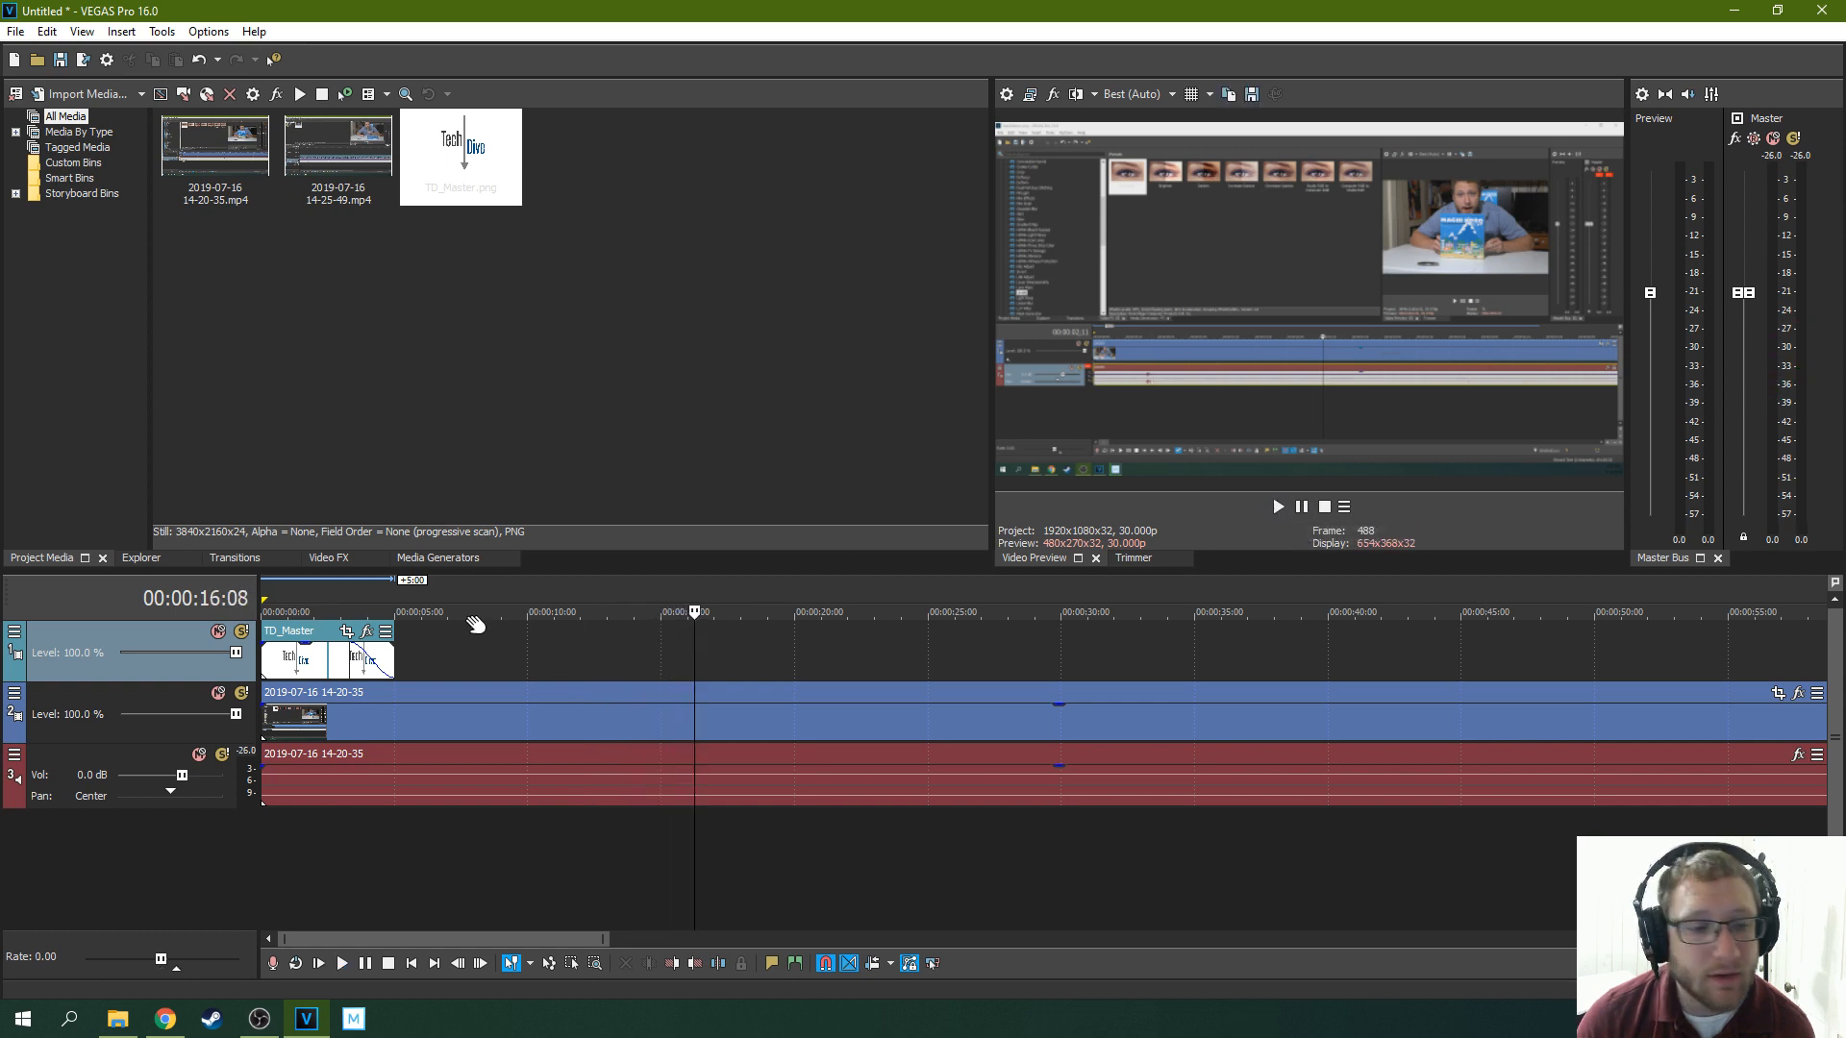
Reopen the audio track's compressor and raise its output gain to 24 dB while the recording plays
click(14, 755)
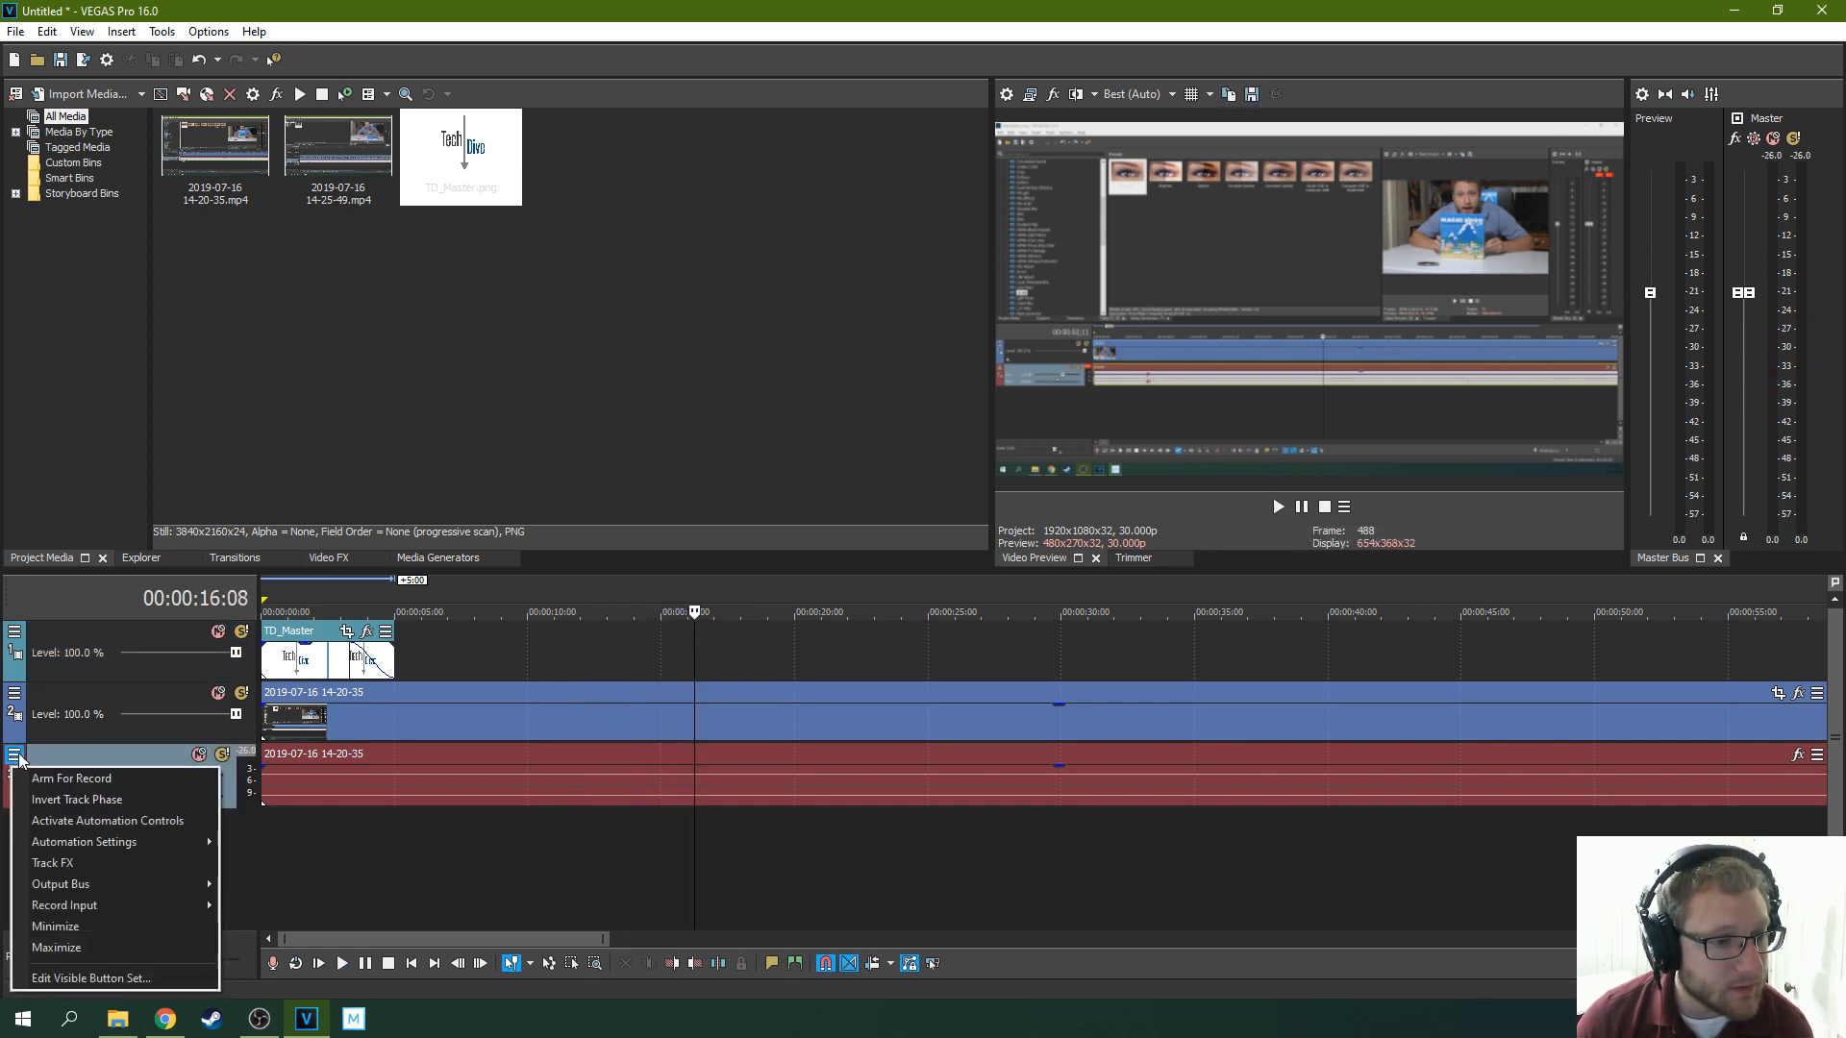
click(77, 863)
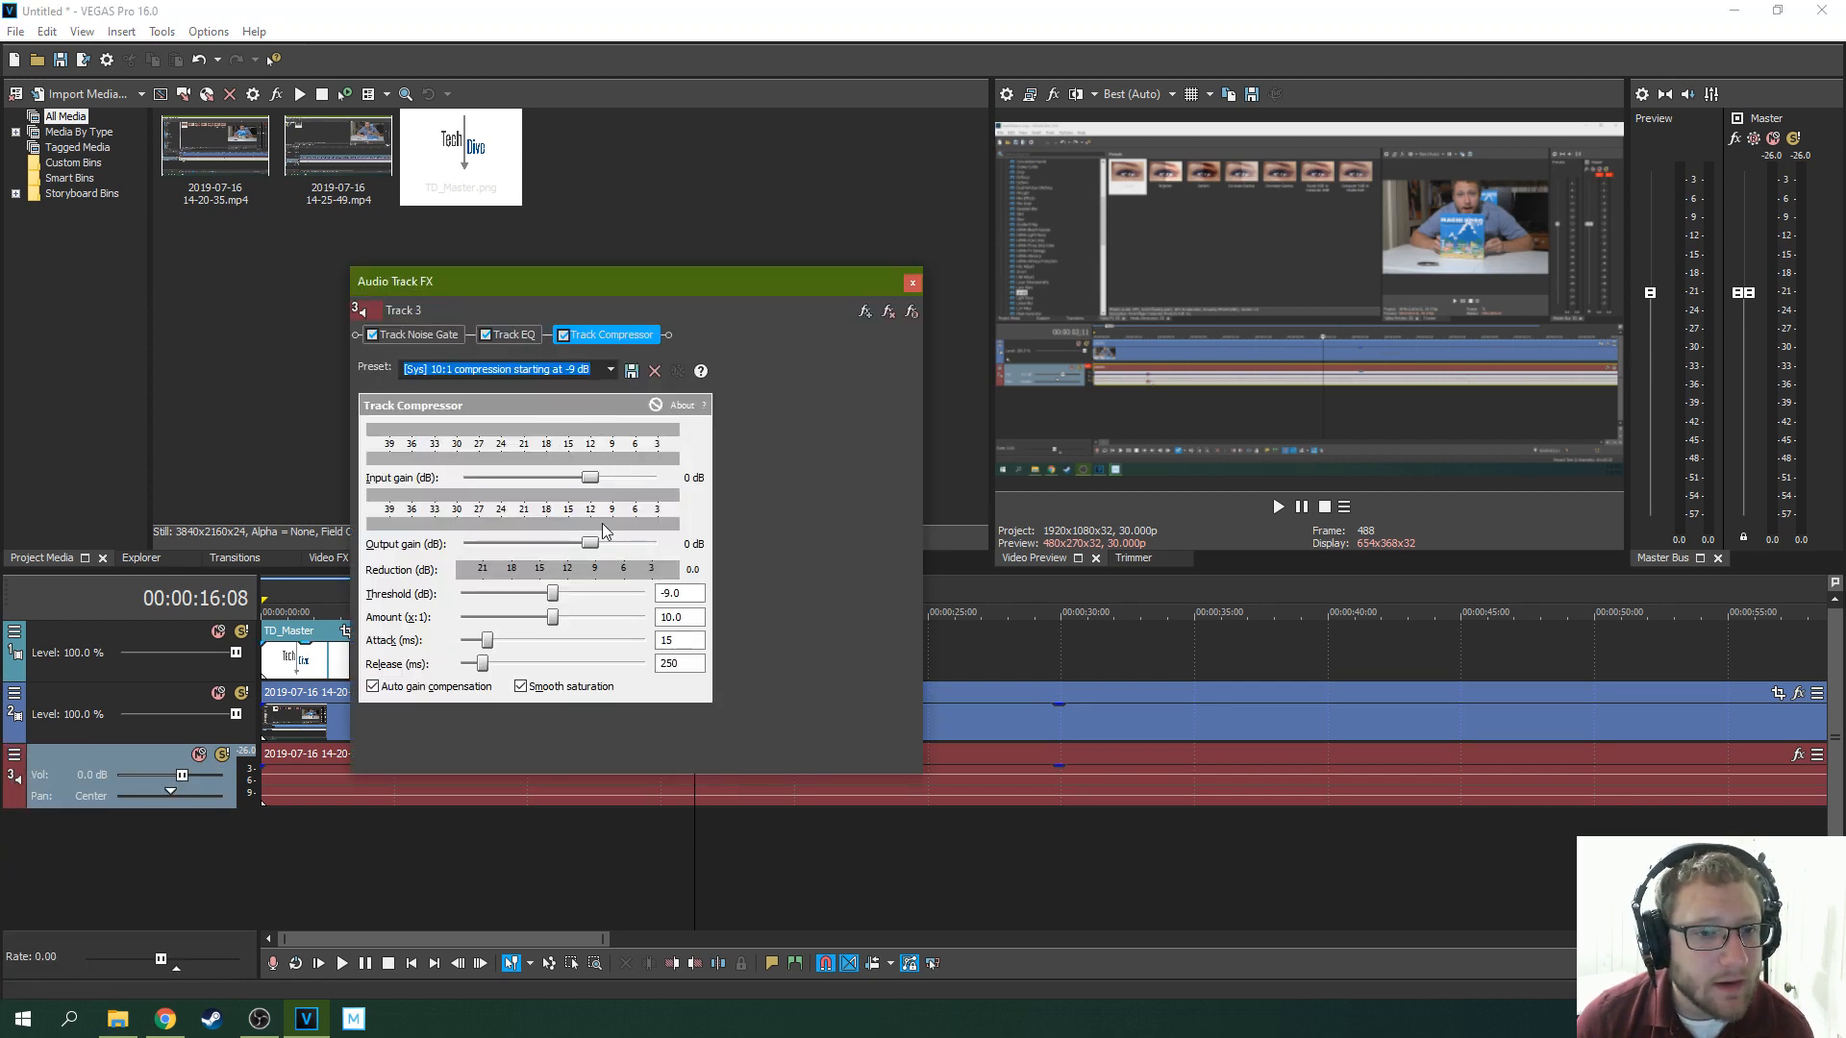
drag(591, 545, 605, 546)
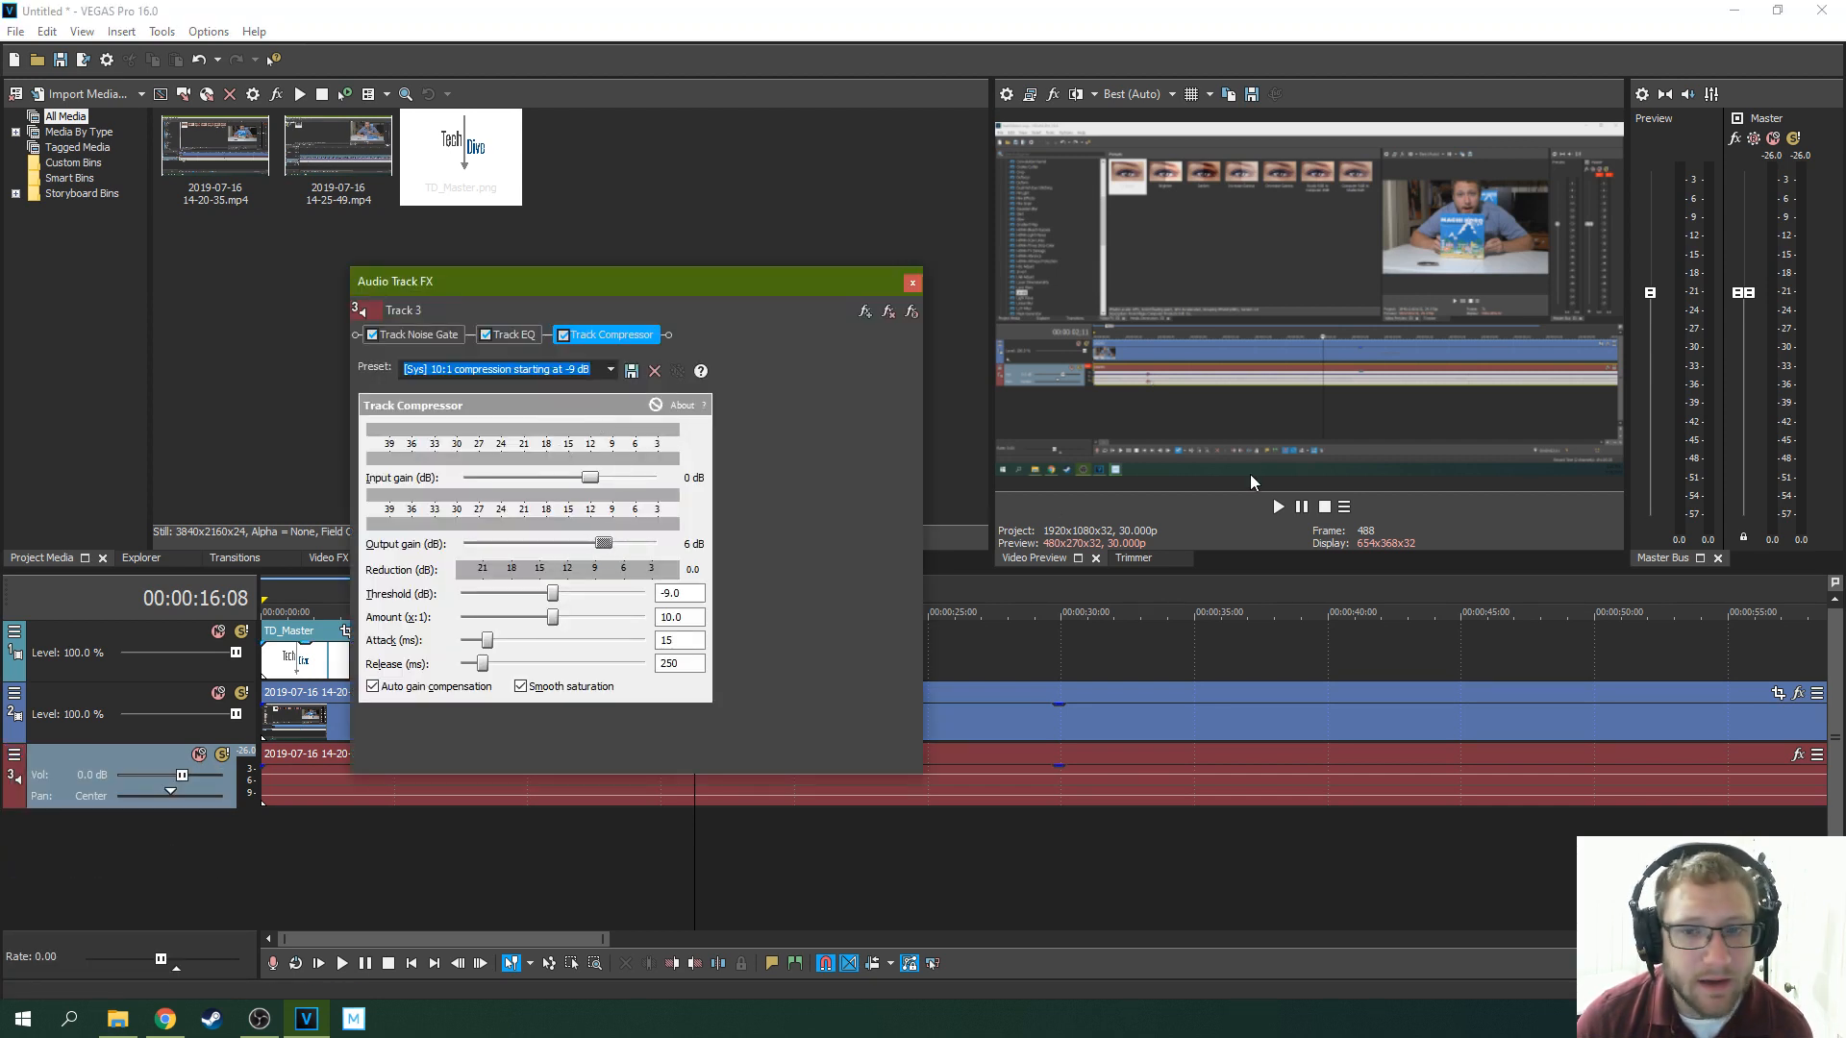
click(1278, 507)
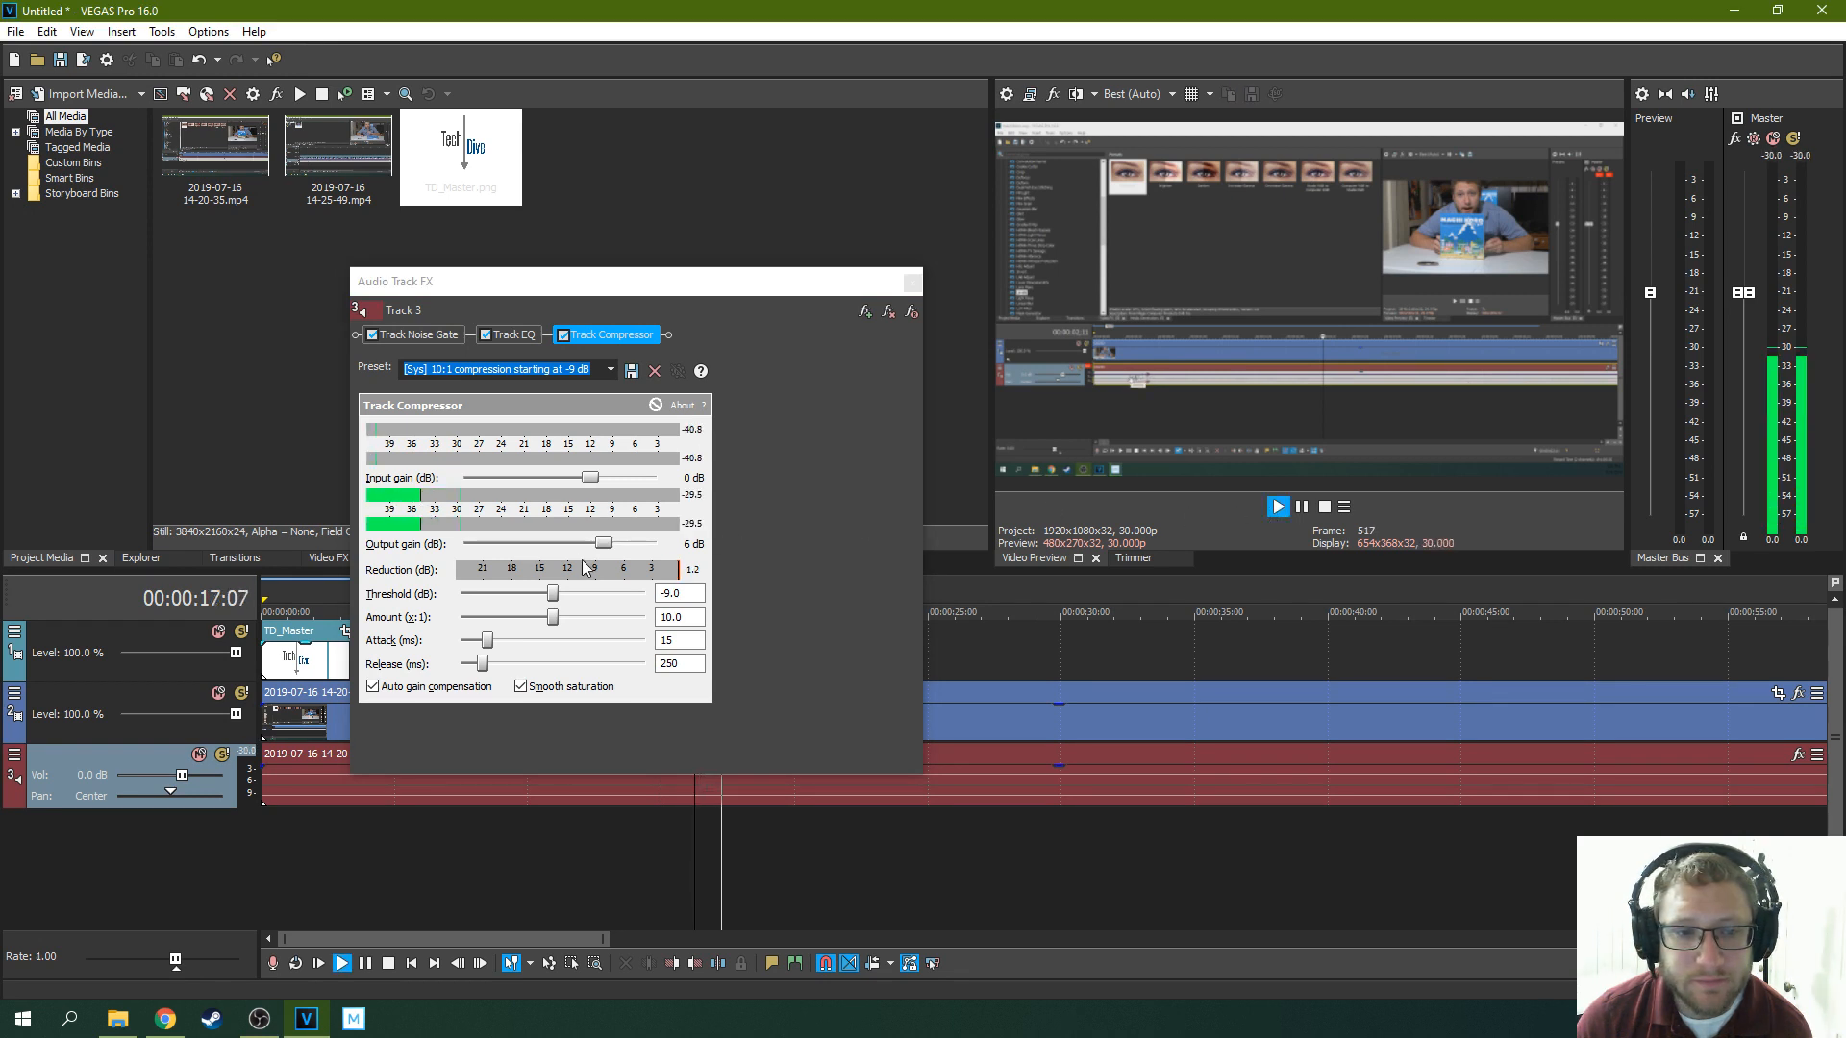
drag(607, 553, 653, 554)
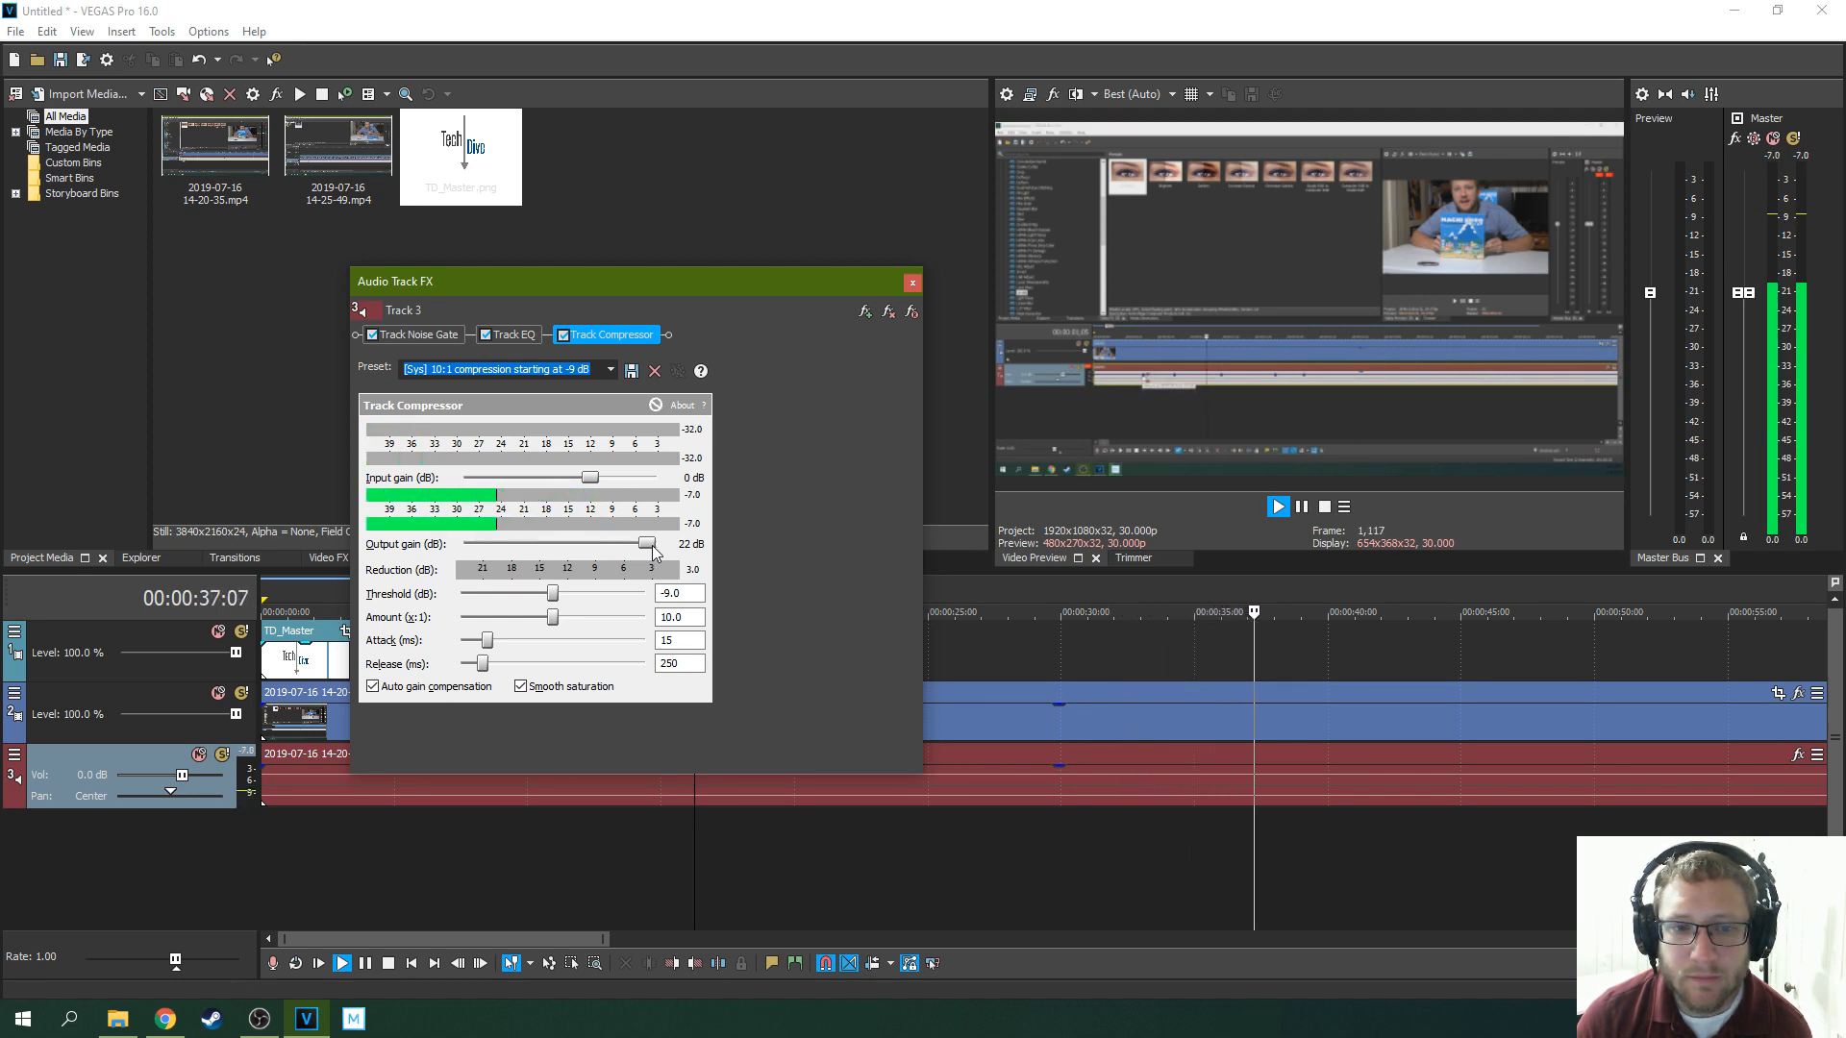
drag(652, 549, 658, 555)
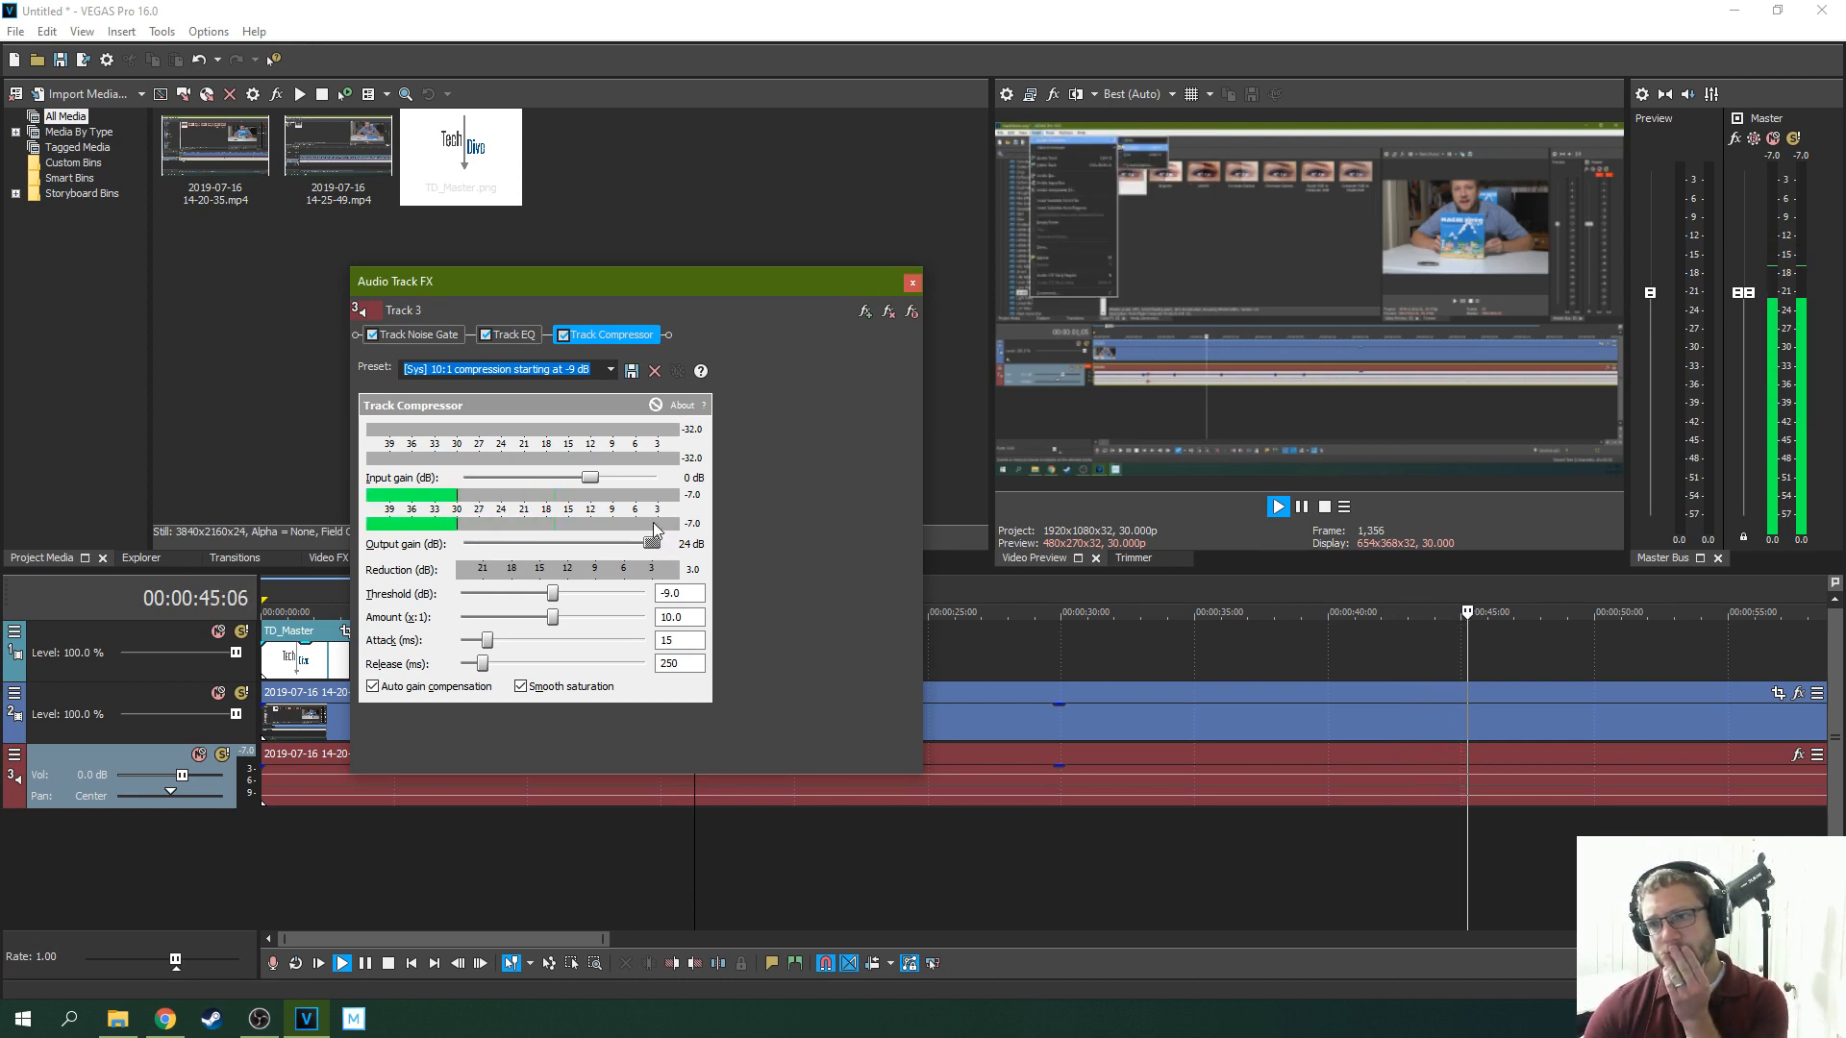
Lower the compressor's input gain to -8 dB, pause the playback, and close the audio track effects
drag(590, 479, 571, 486)
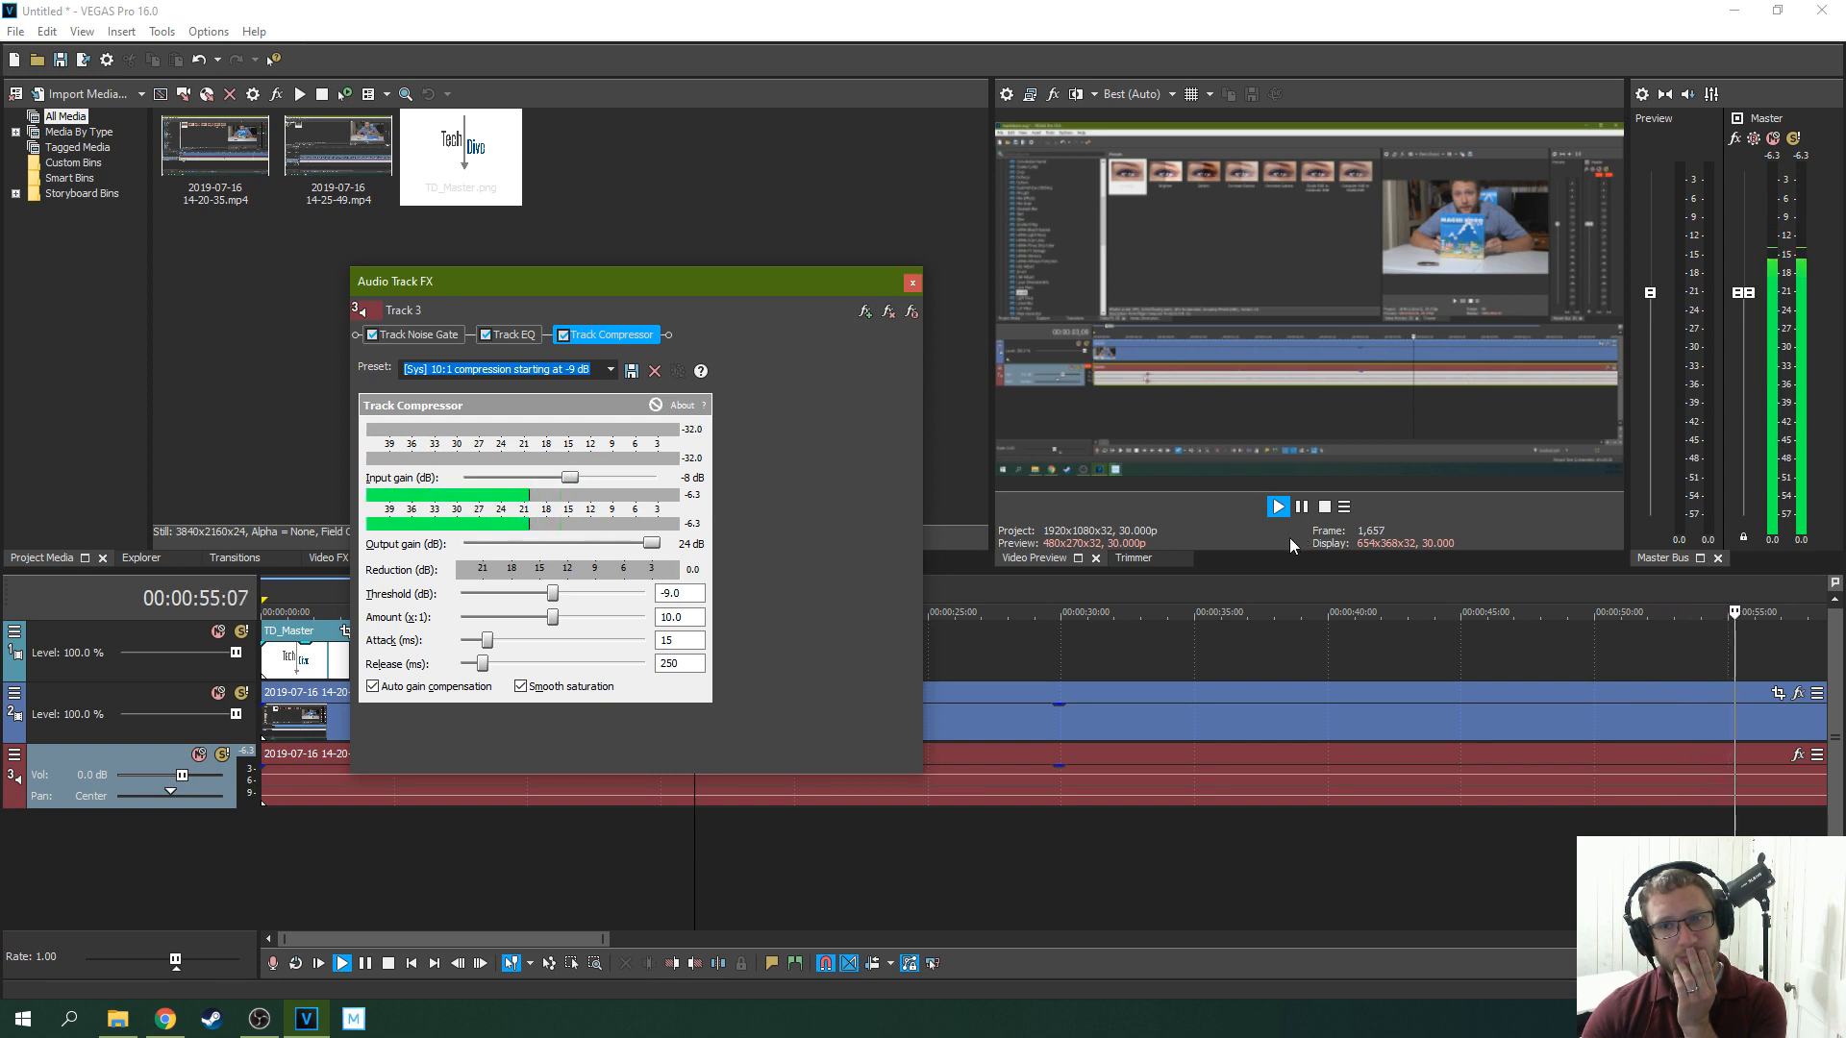
scroll(1244, 642, down, 1)
click(1240, 646)
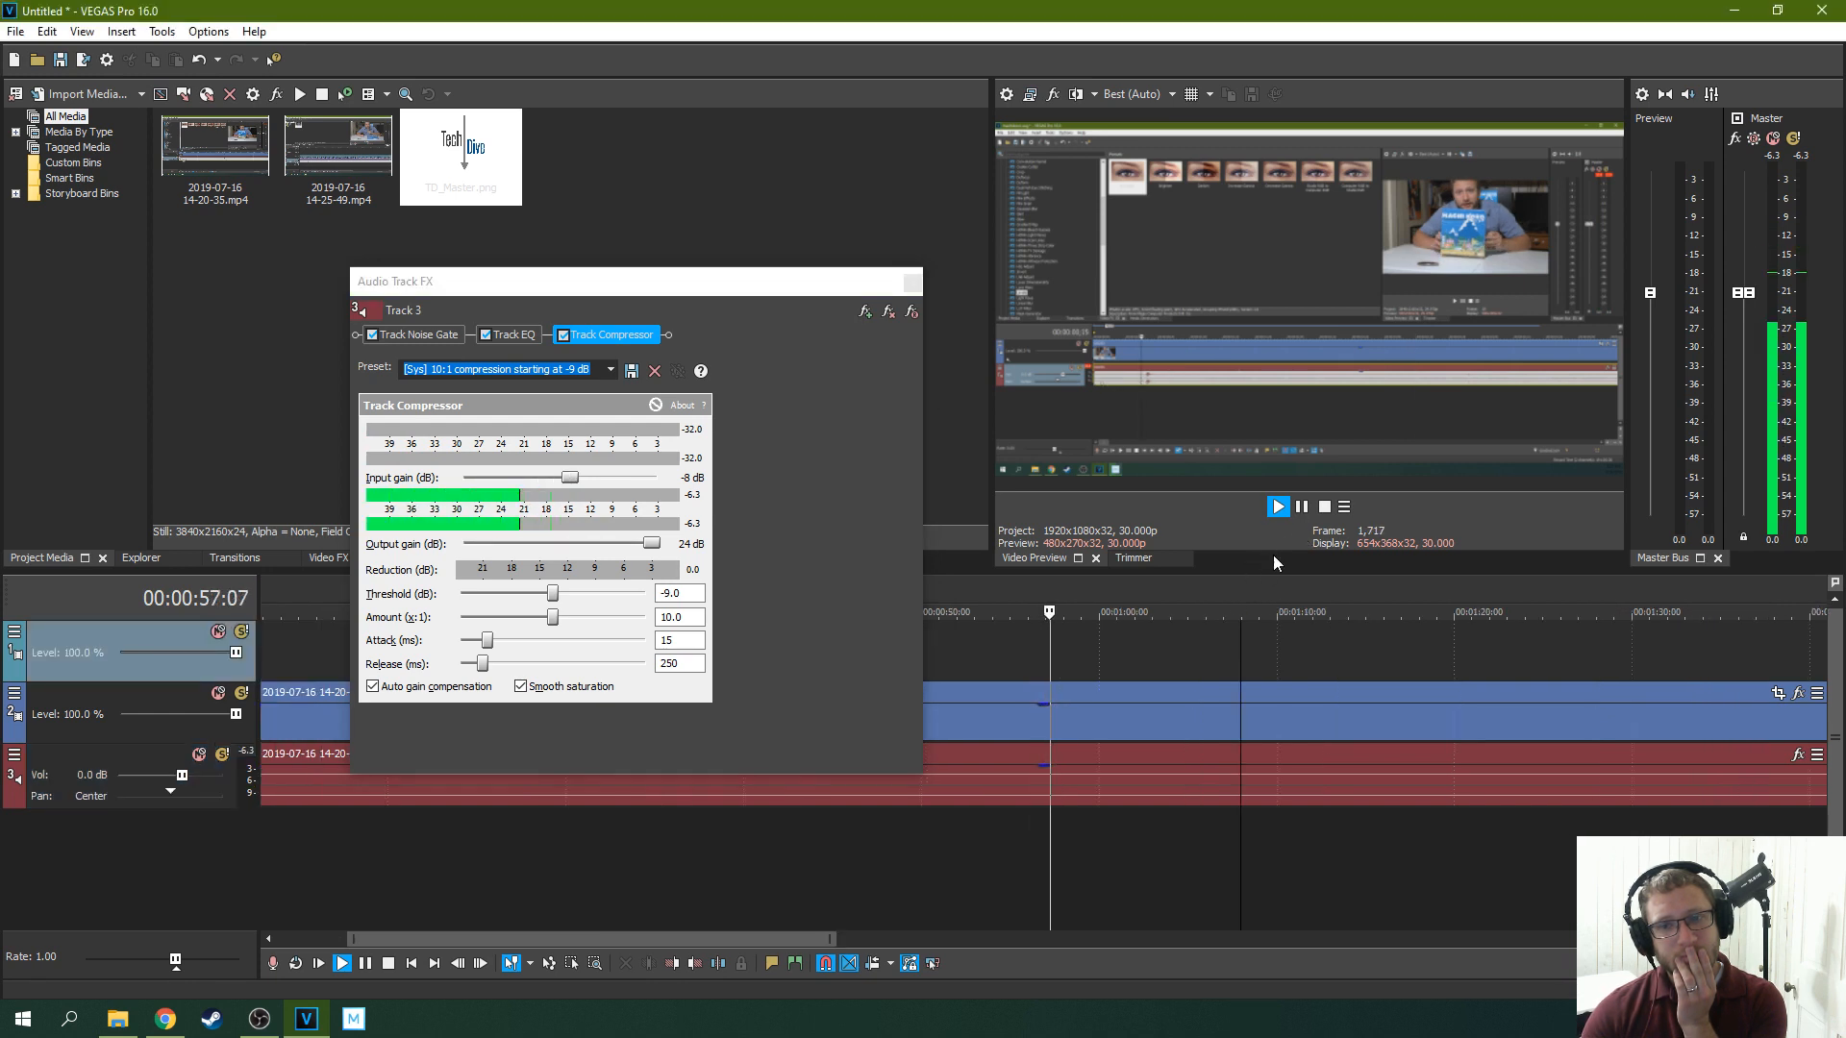
click(1302, 510)
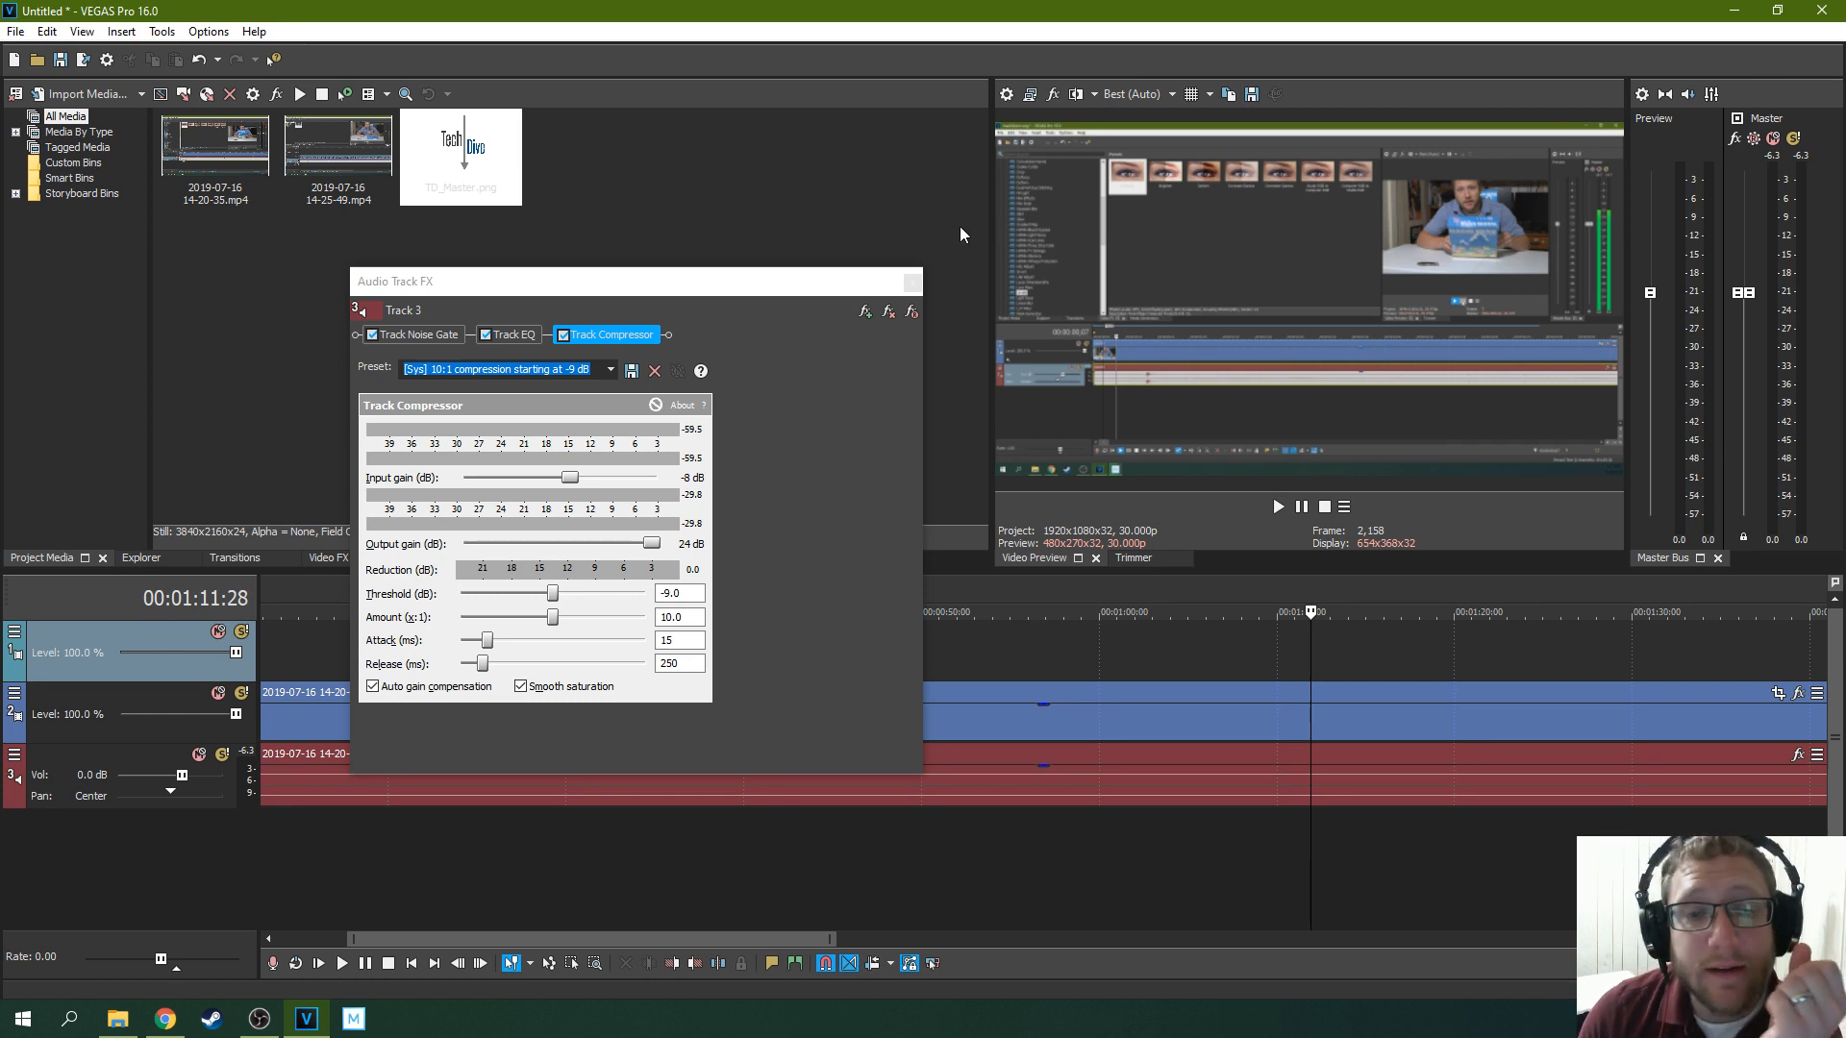
click(912, 286)
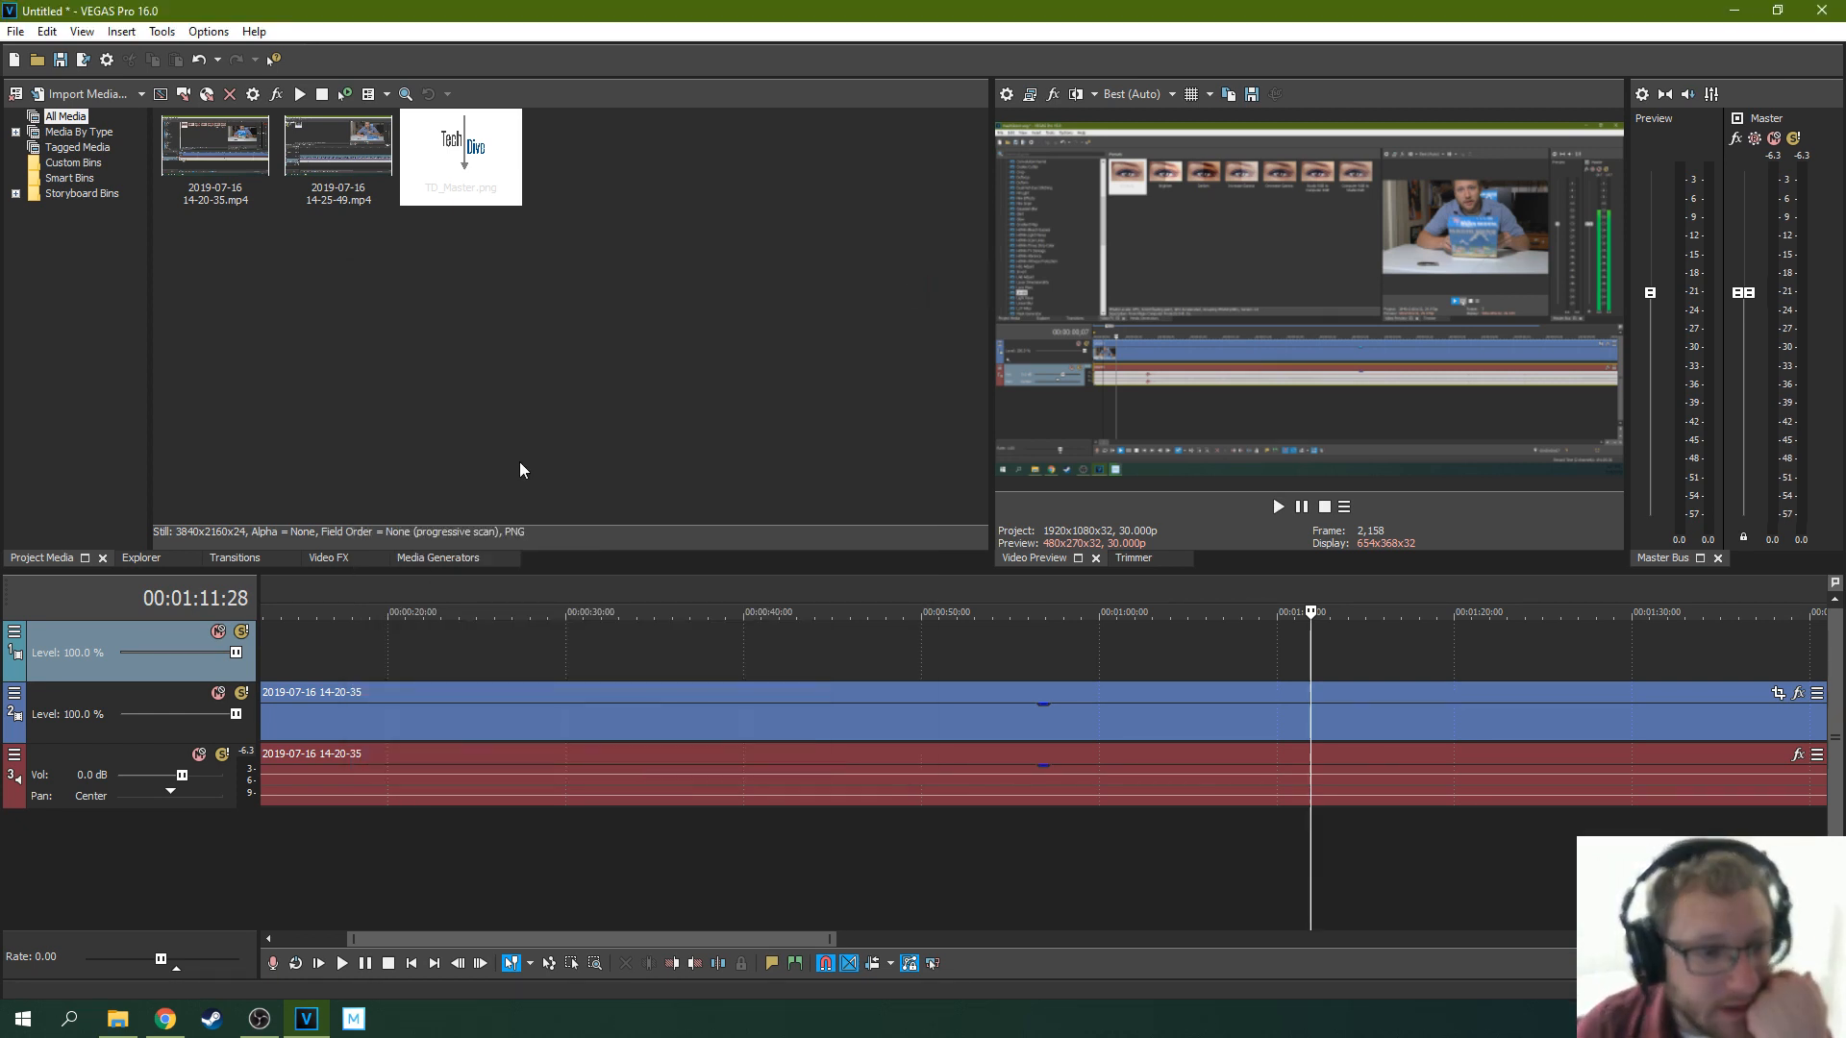
Play the recording from about 57 seconds and raise the audio track's volume to 5.3 dB, then pause
click(1054, 687)
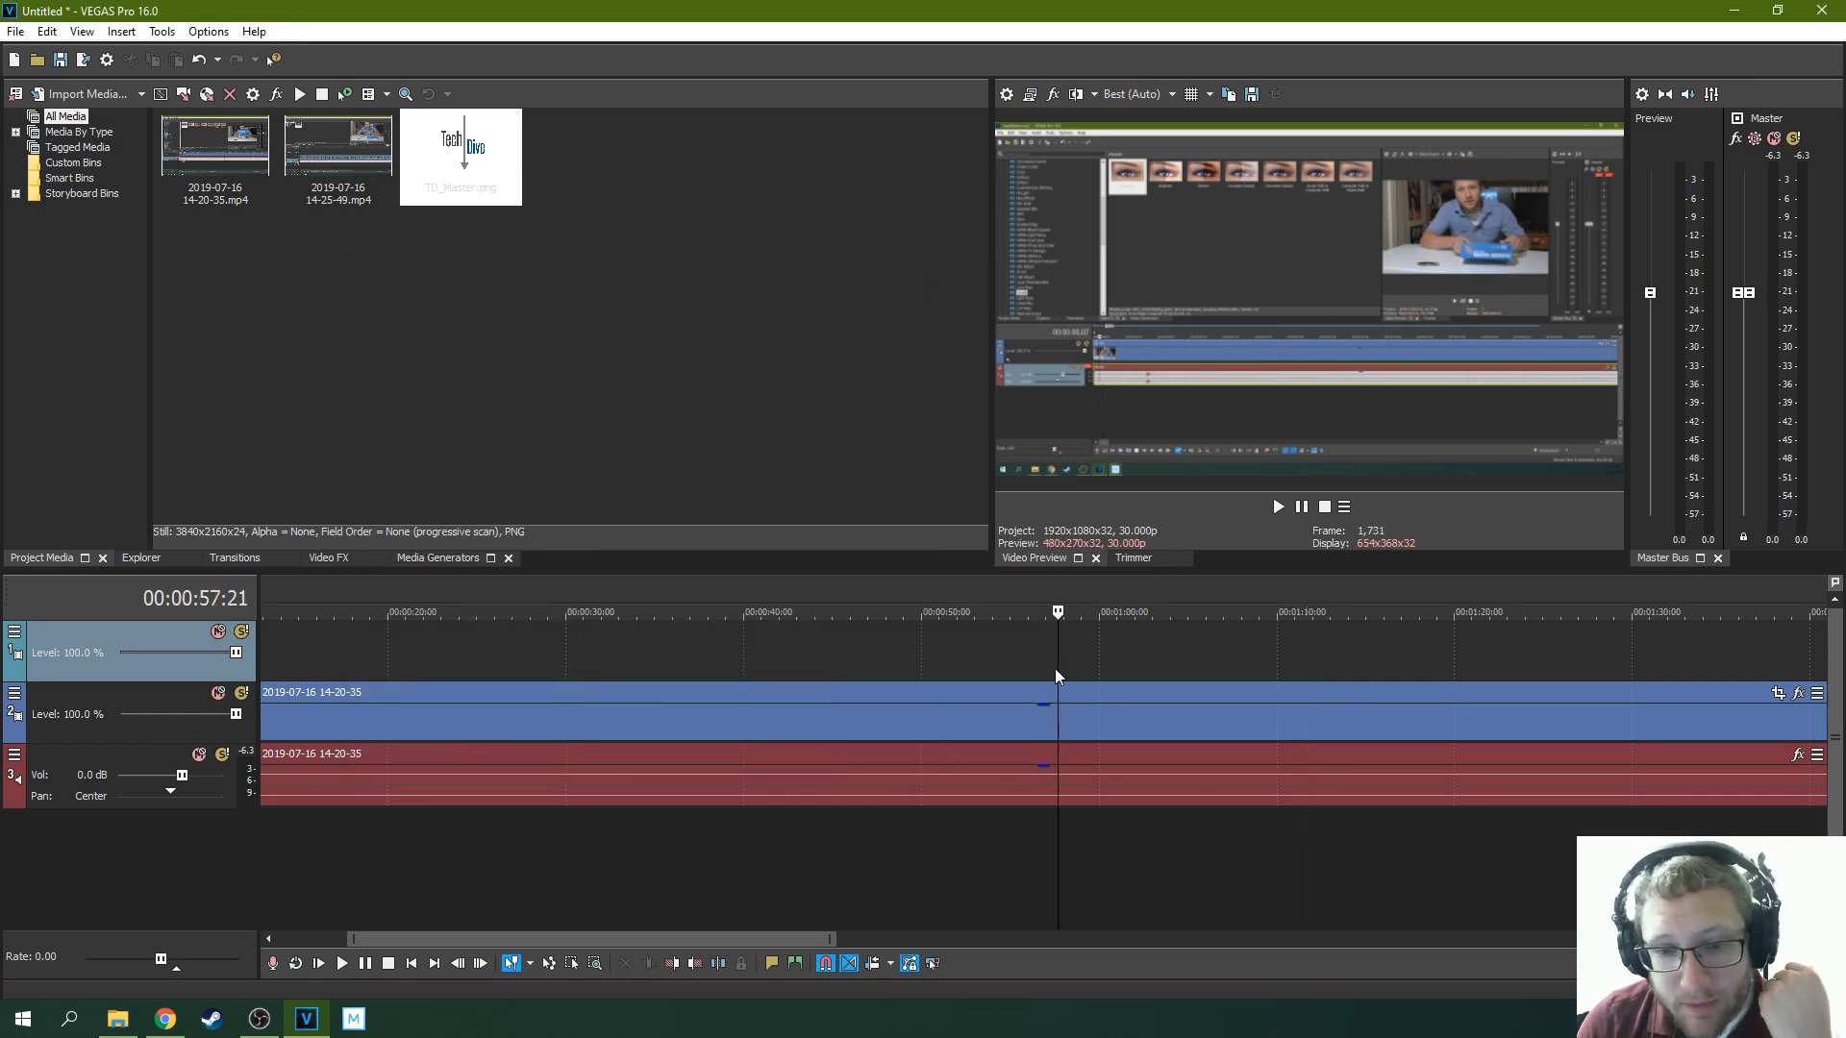
scroll(1054, 673, down, 3)
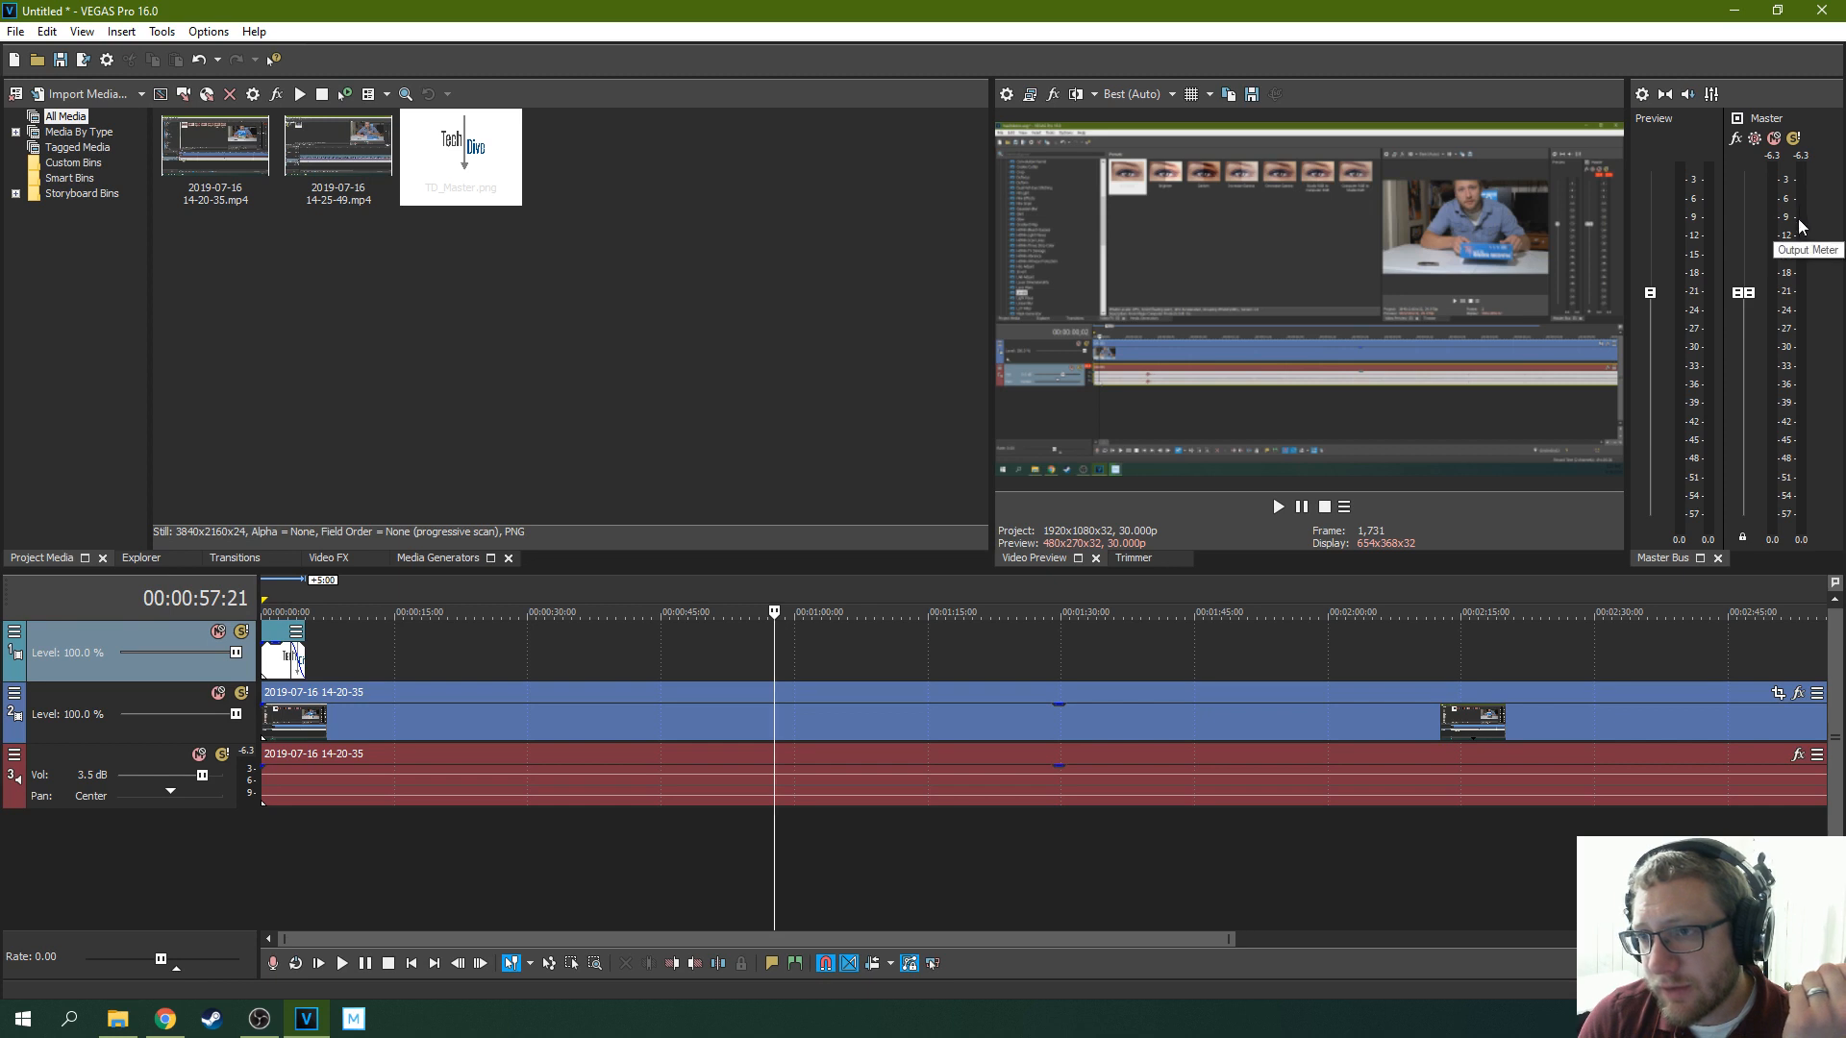
click(1277, 510)
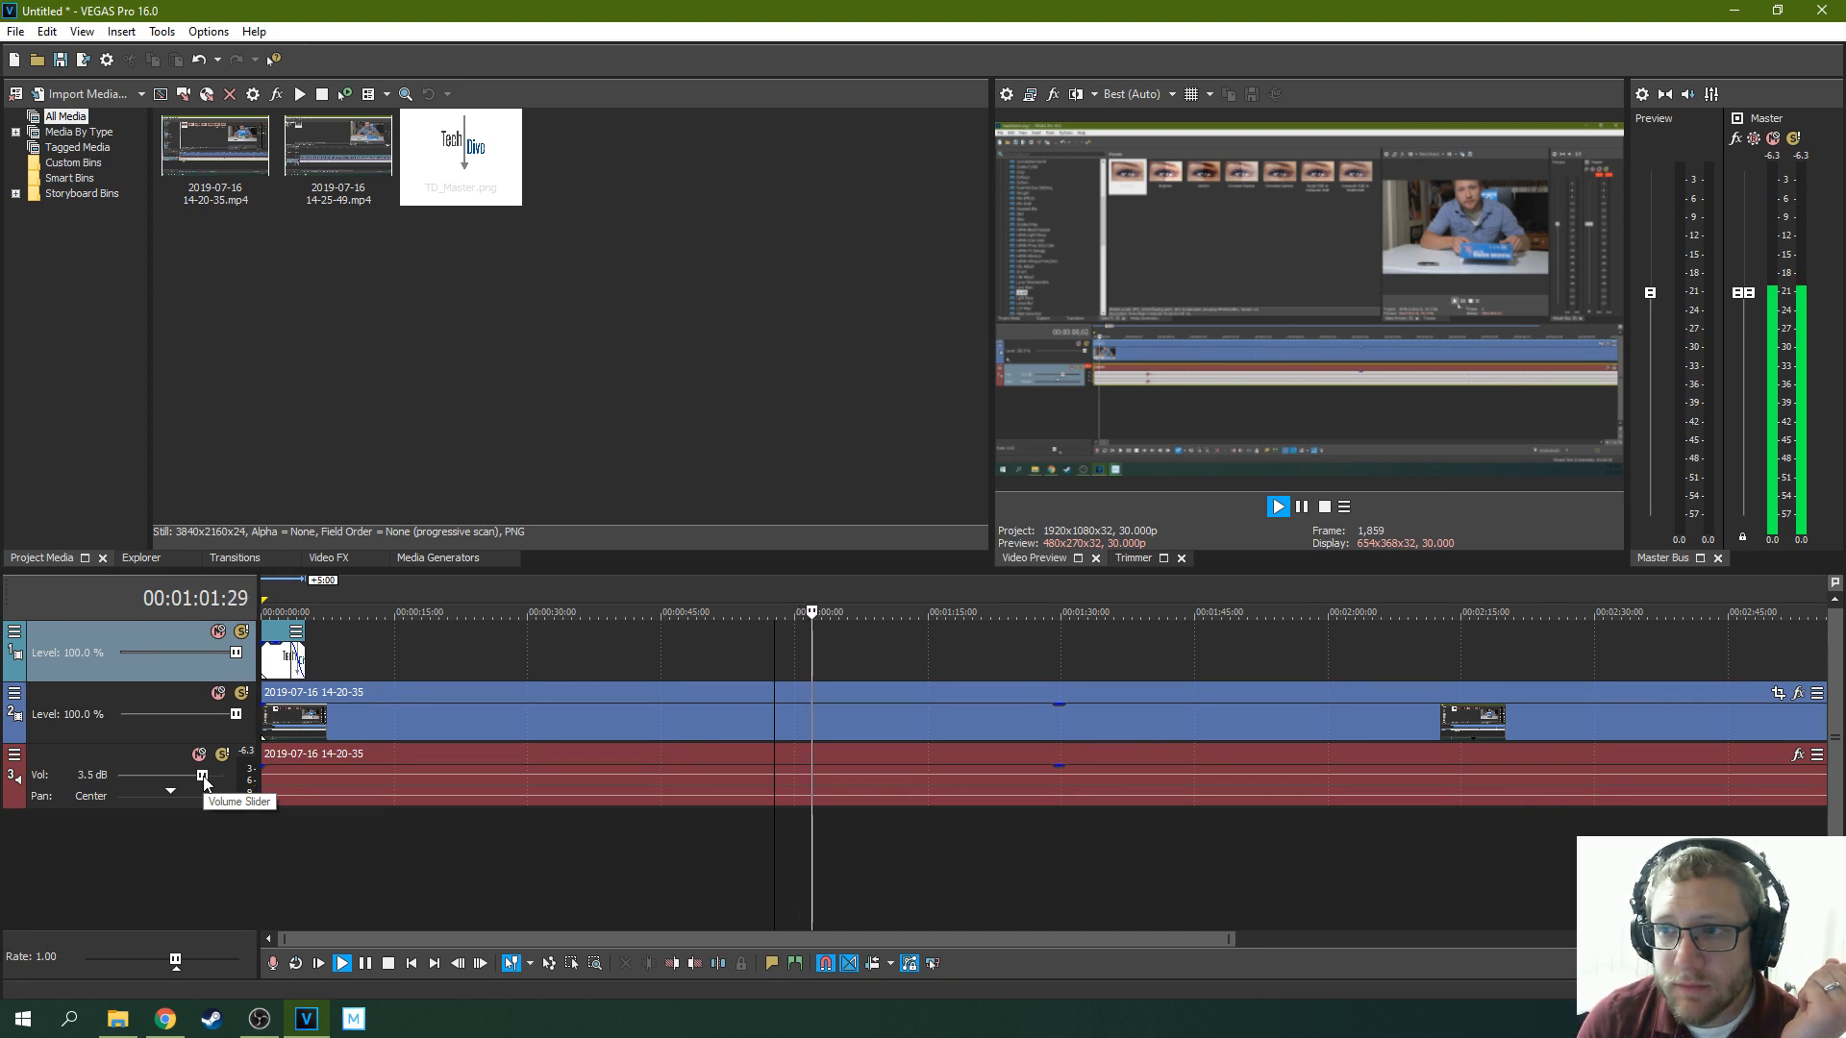
drag(204, 777, 207, 777)
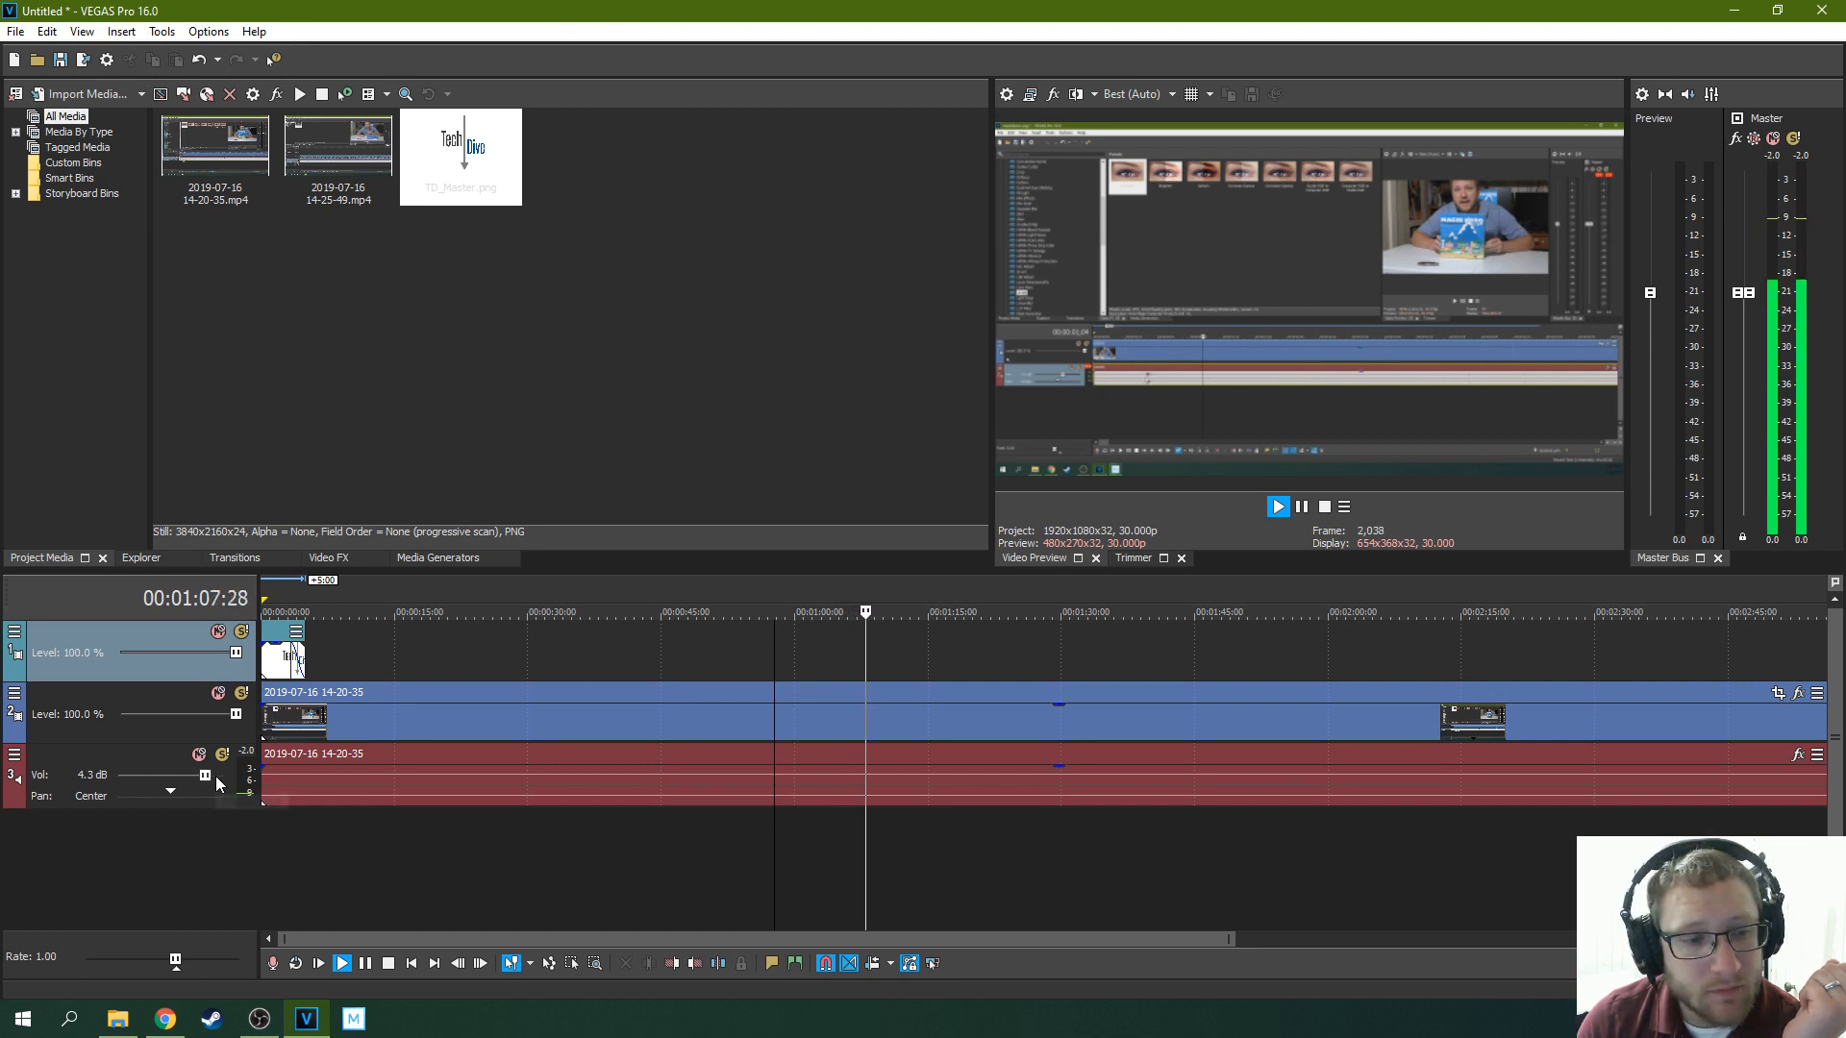
drag(215, 779, 221, 779)
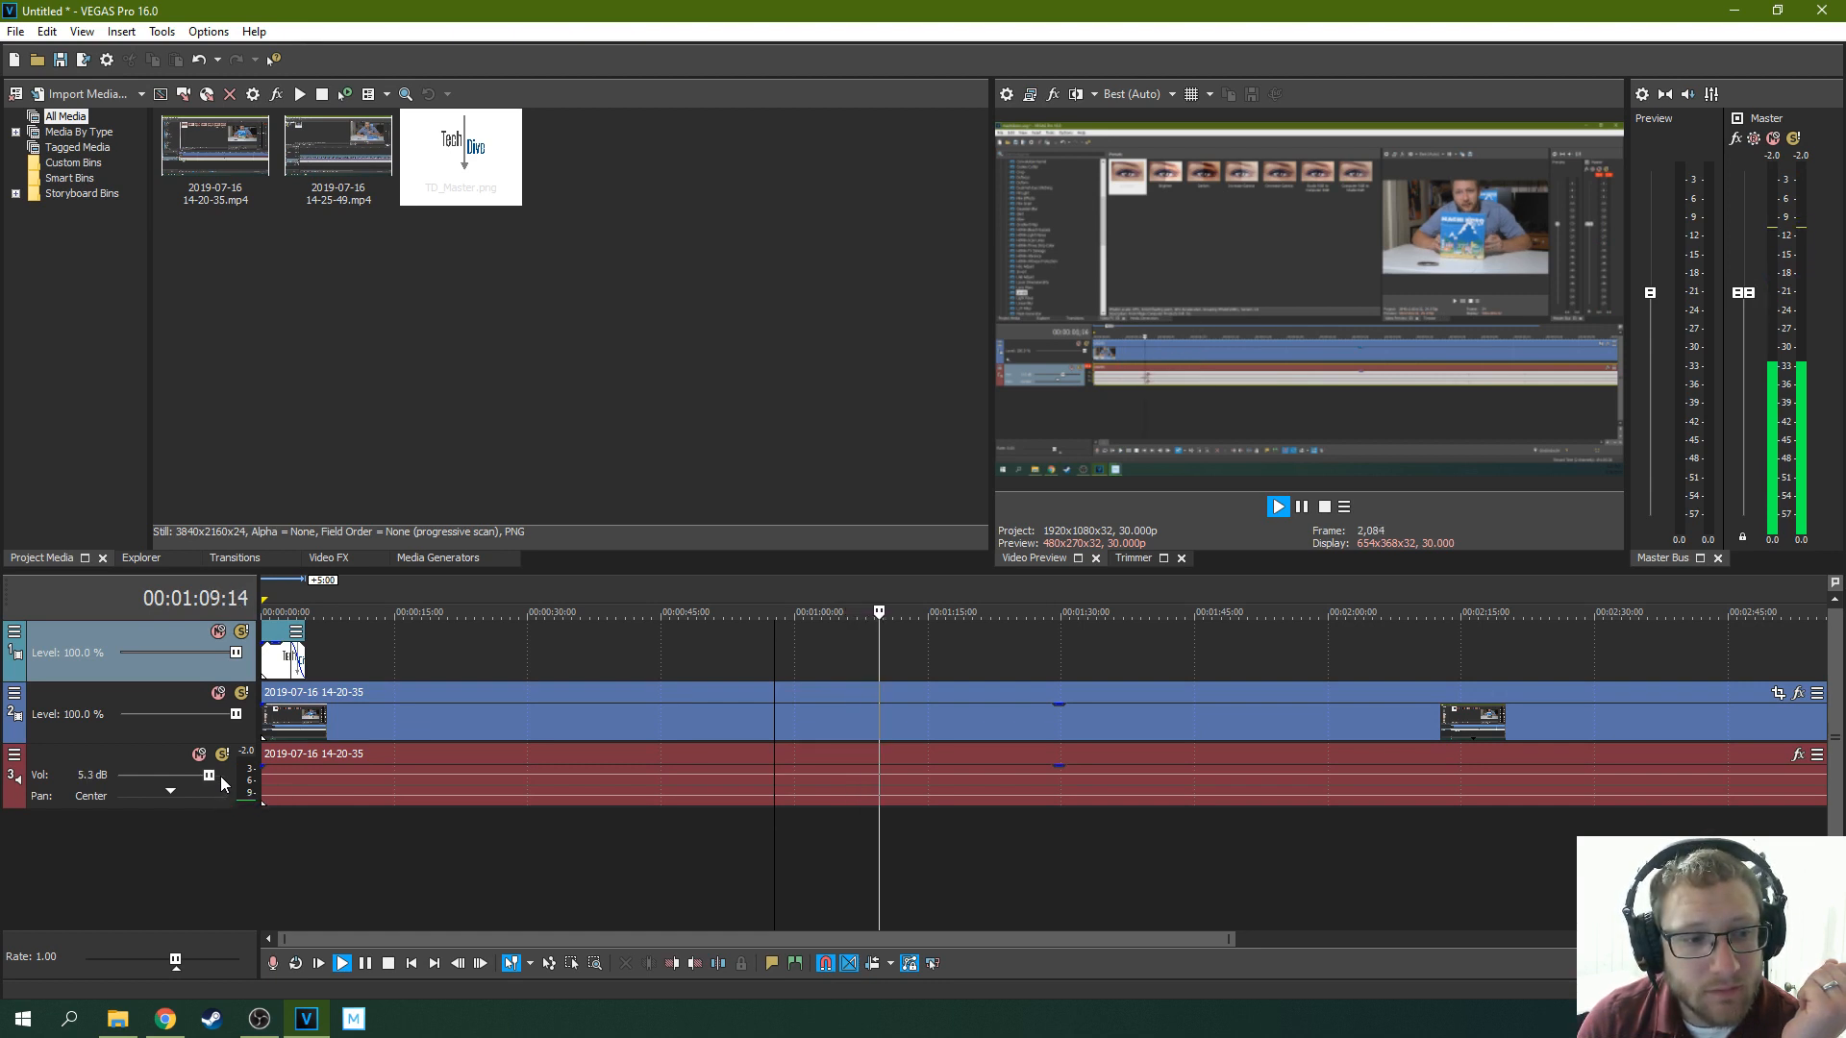
click(1302, 506)
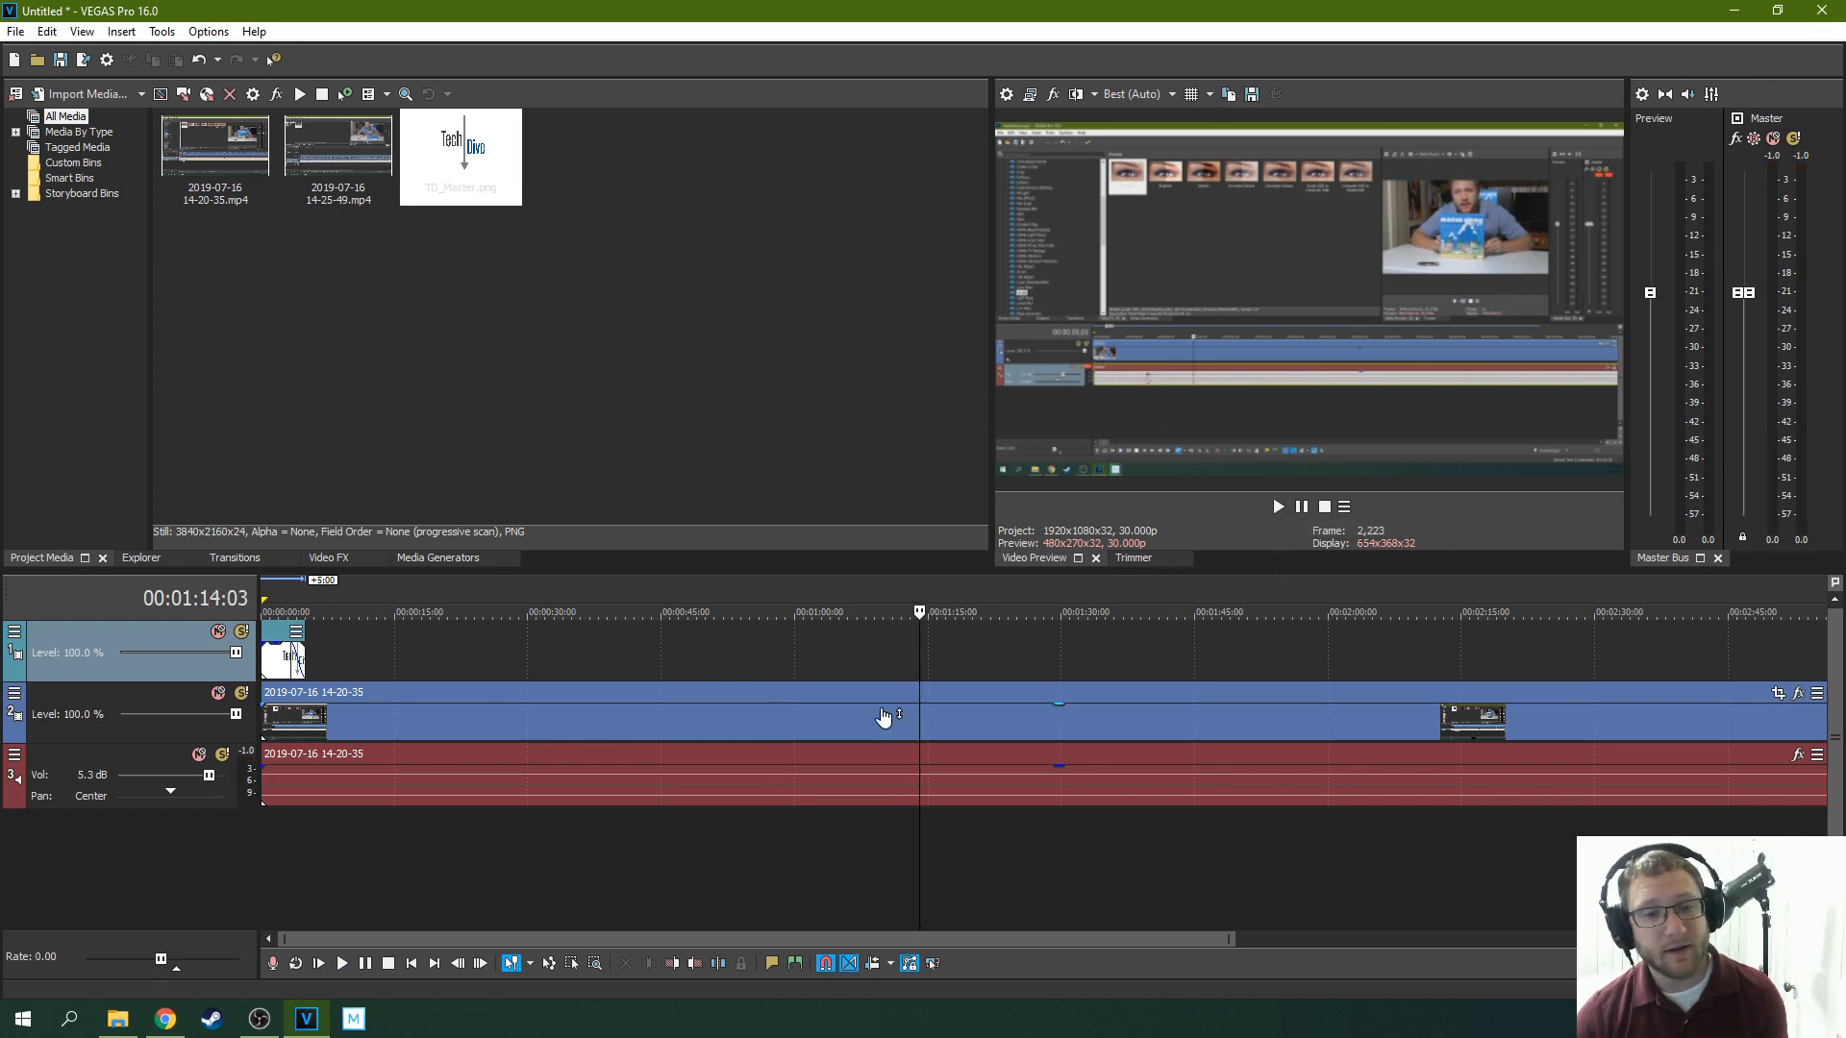
Play a short stretch of the recording from about 1 minute 55 seconds to check the adjusted volume
click(782, 644)
click(1290, 639)
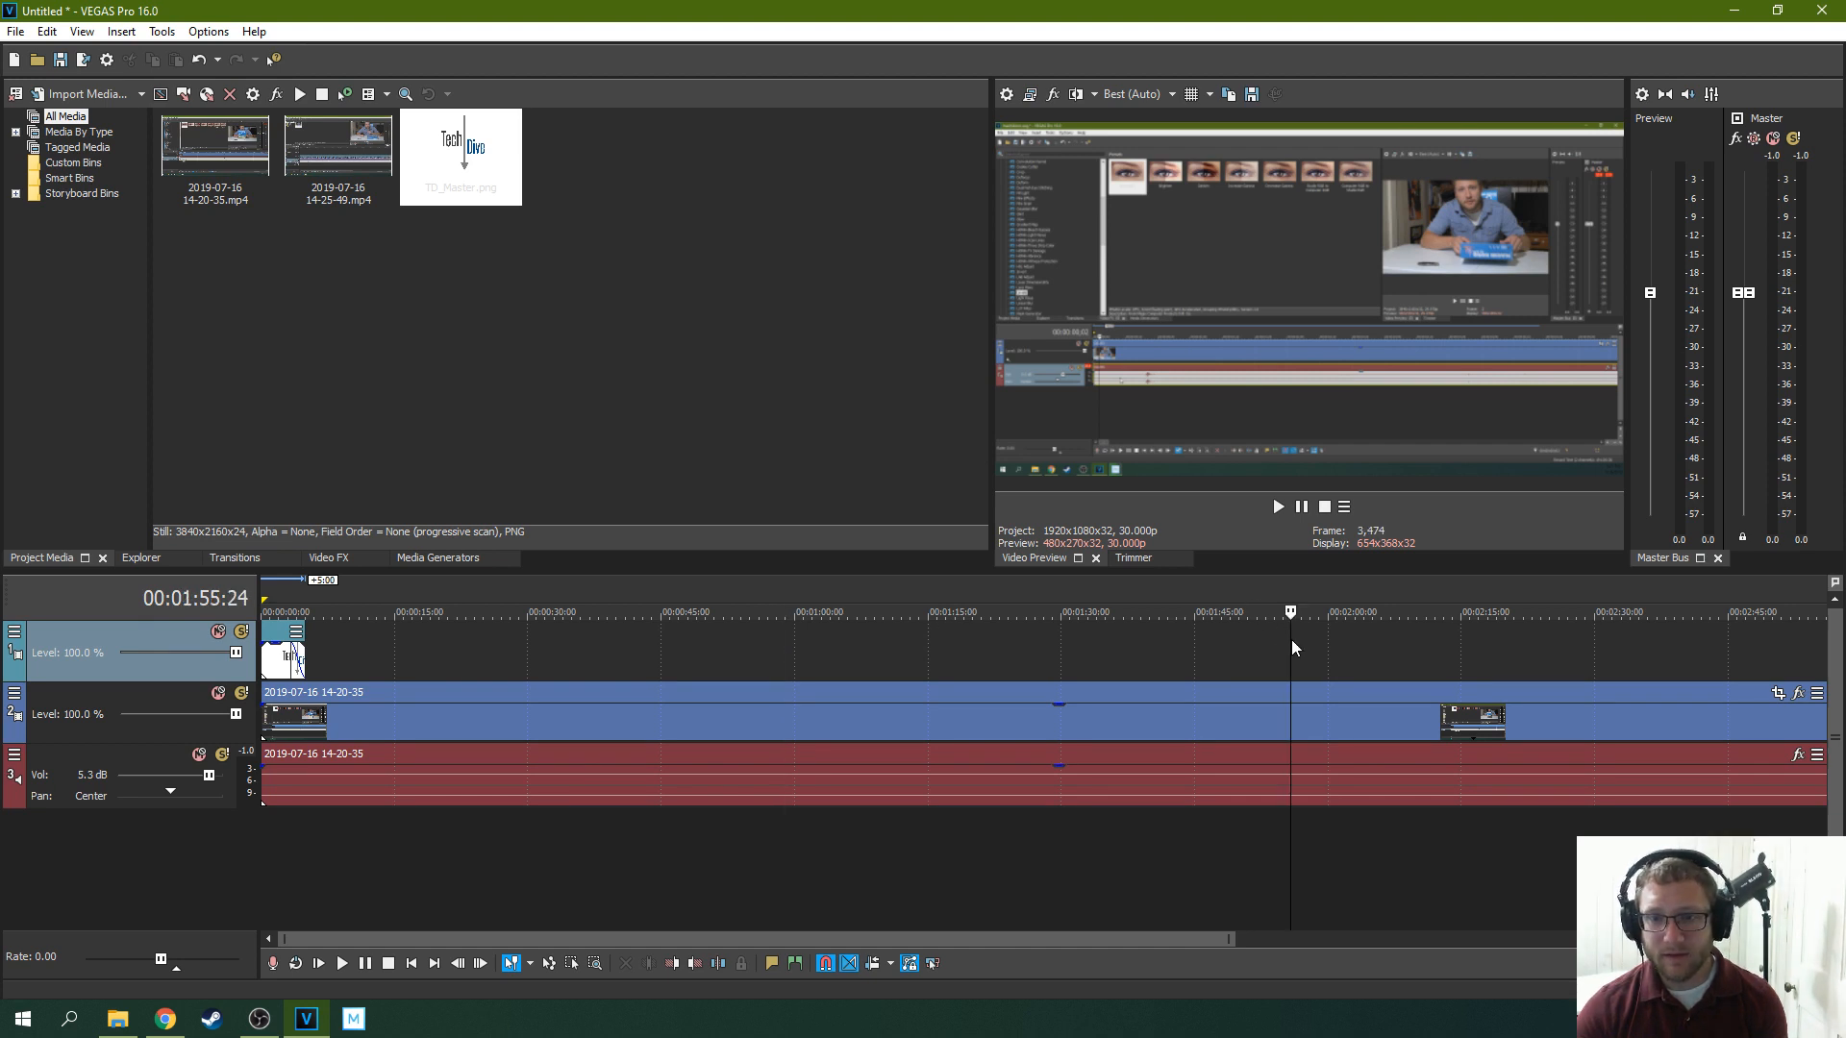
click(1277, 506)
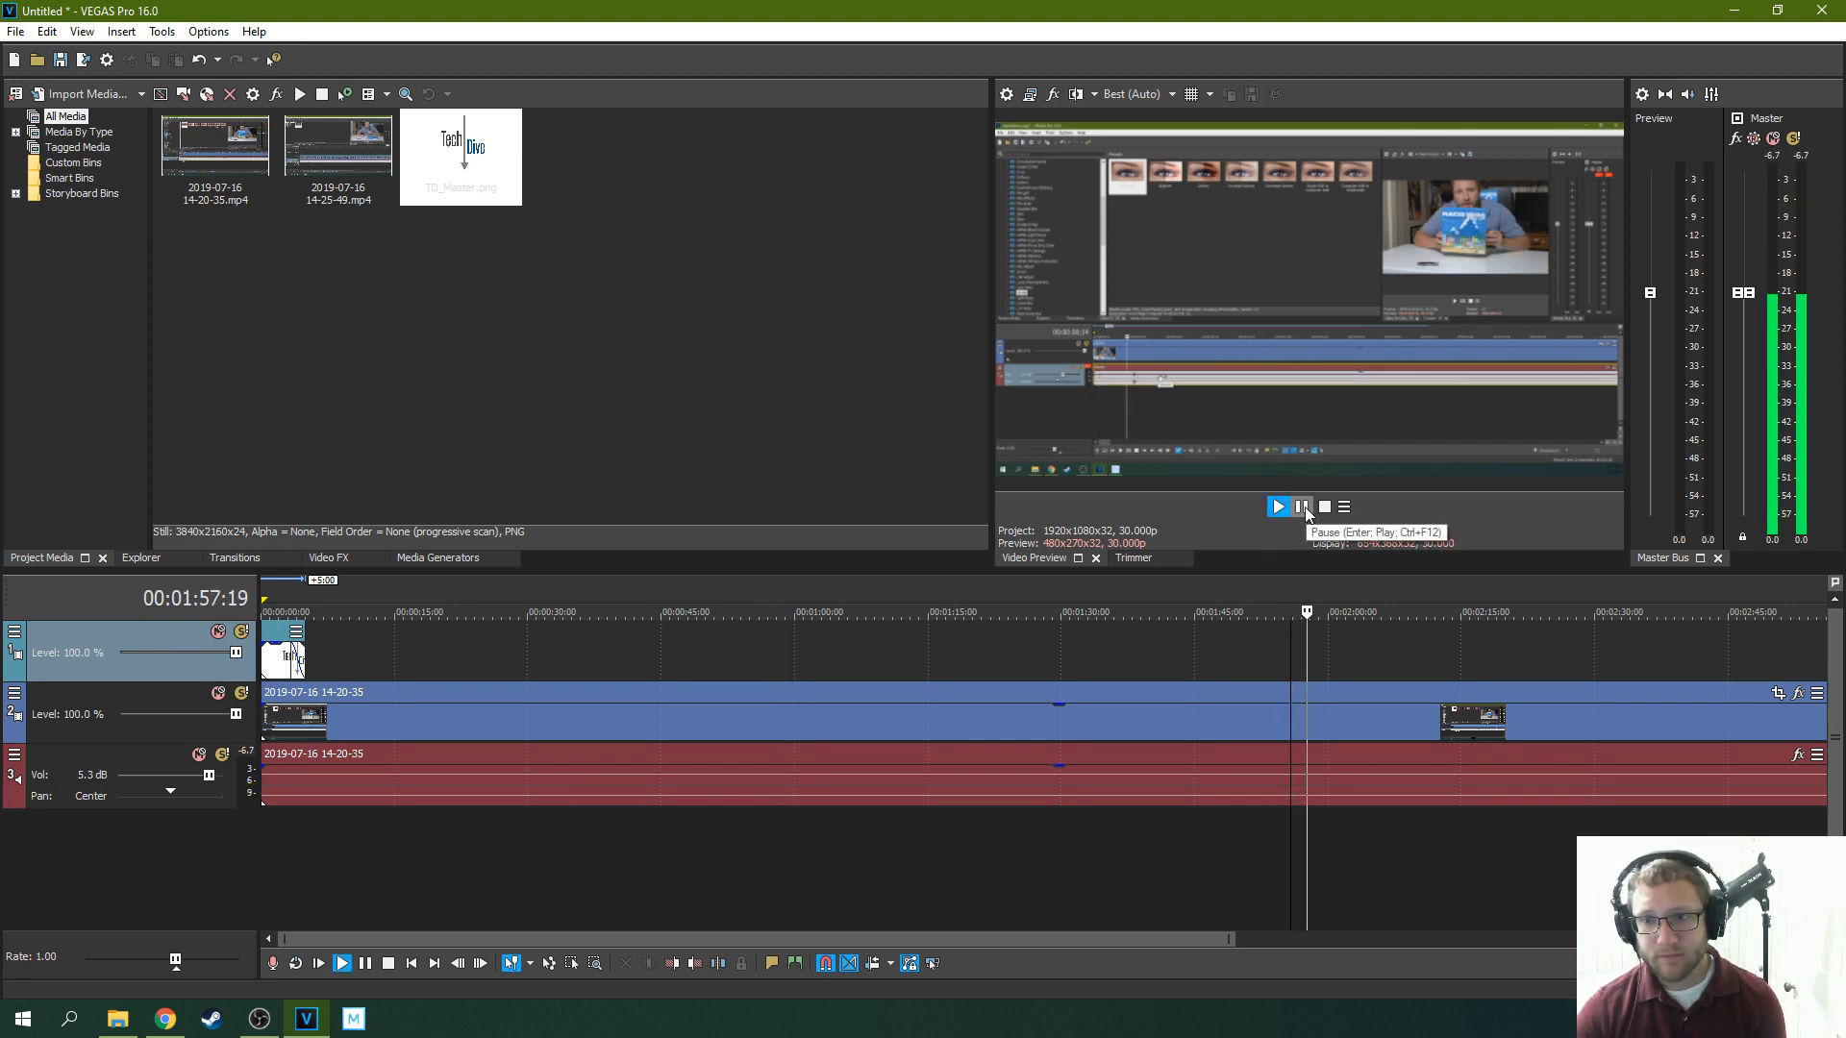
click(1303, 507)
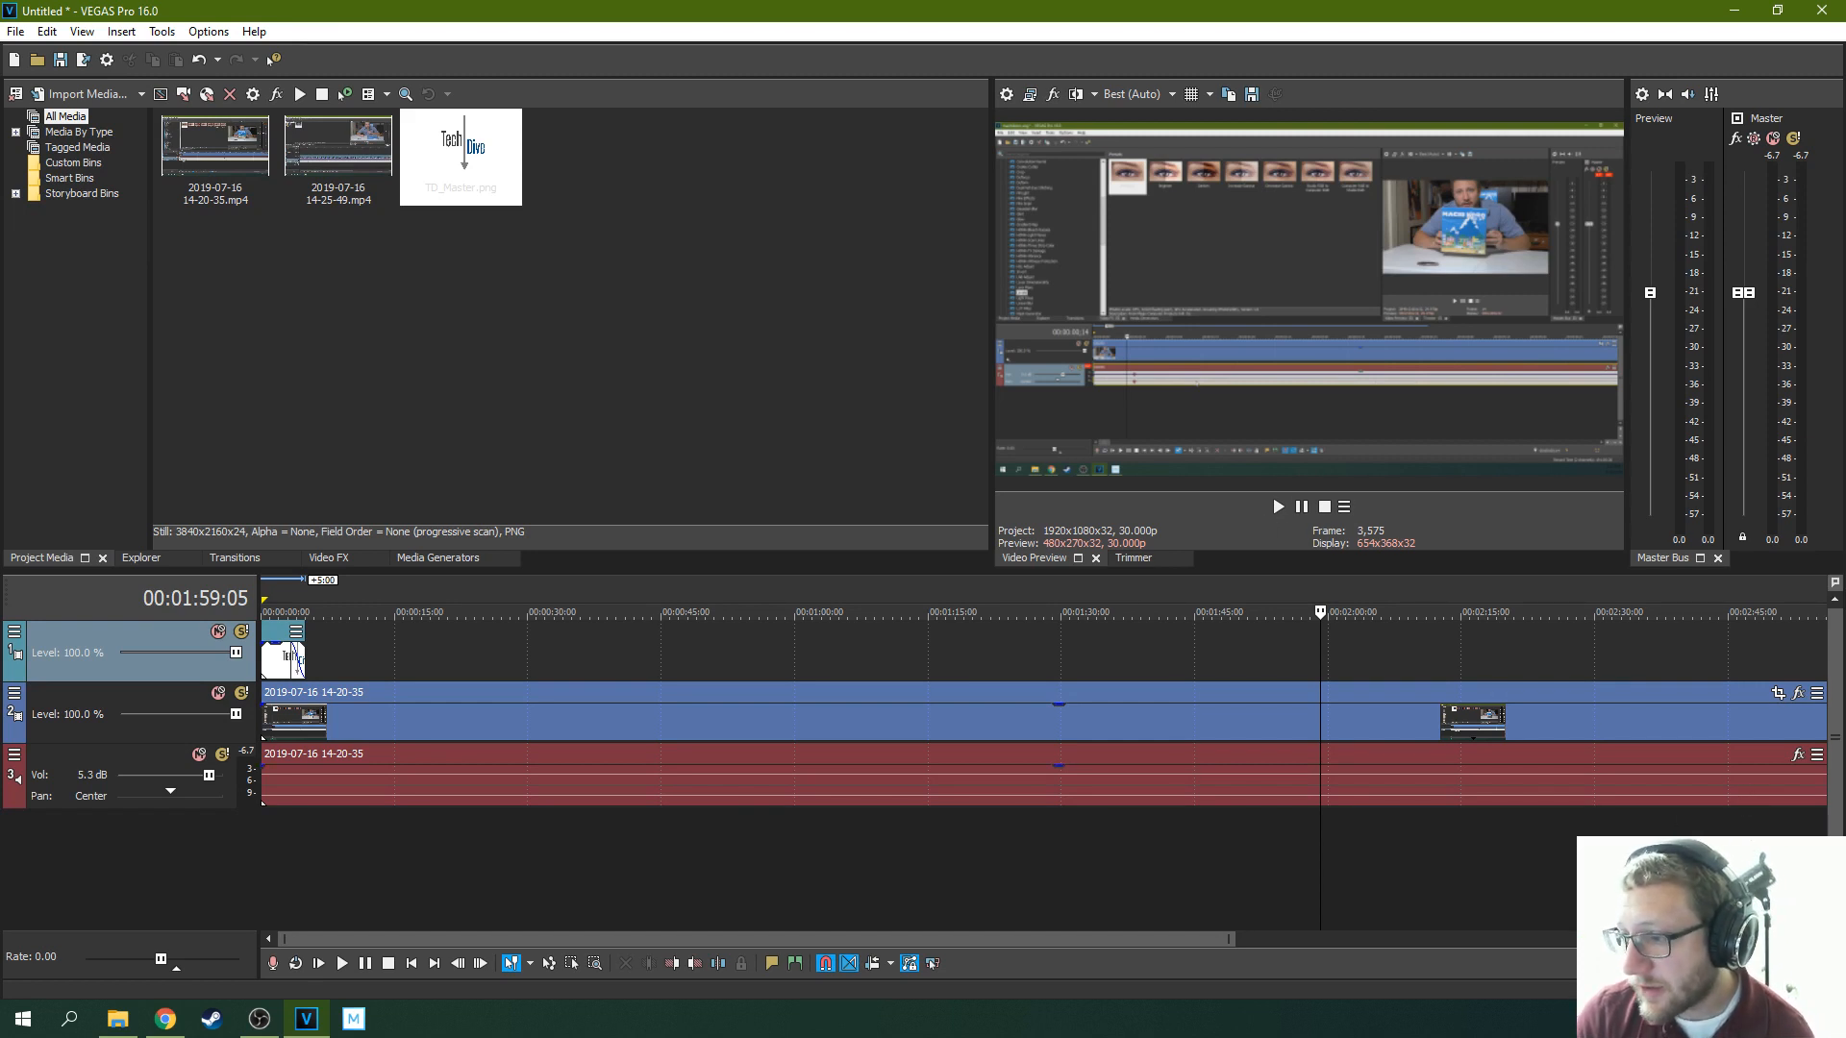
key(alt+Tab)
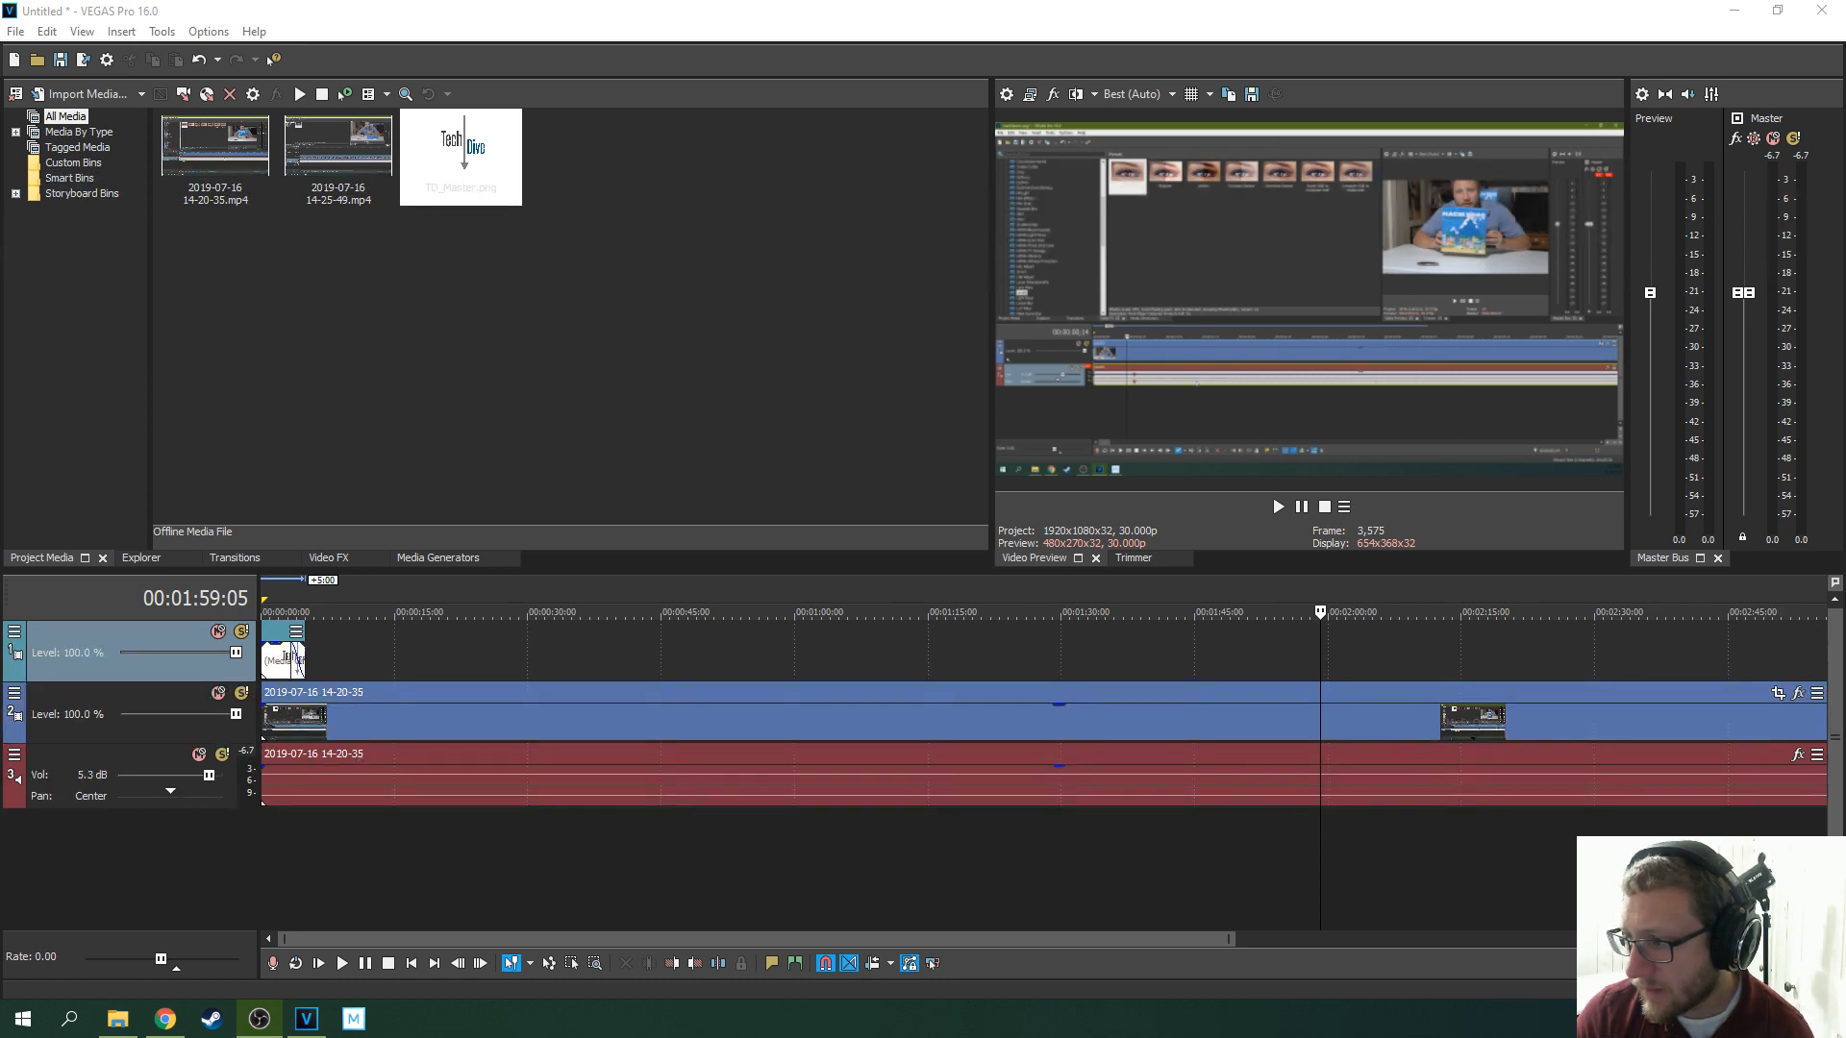
click(606, 462)
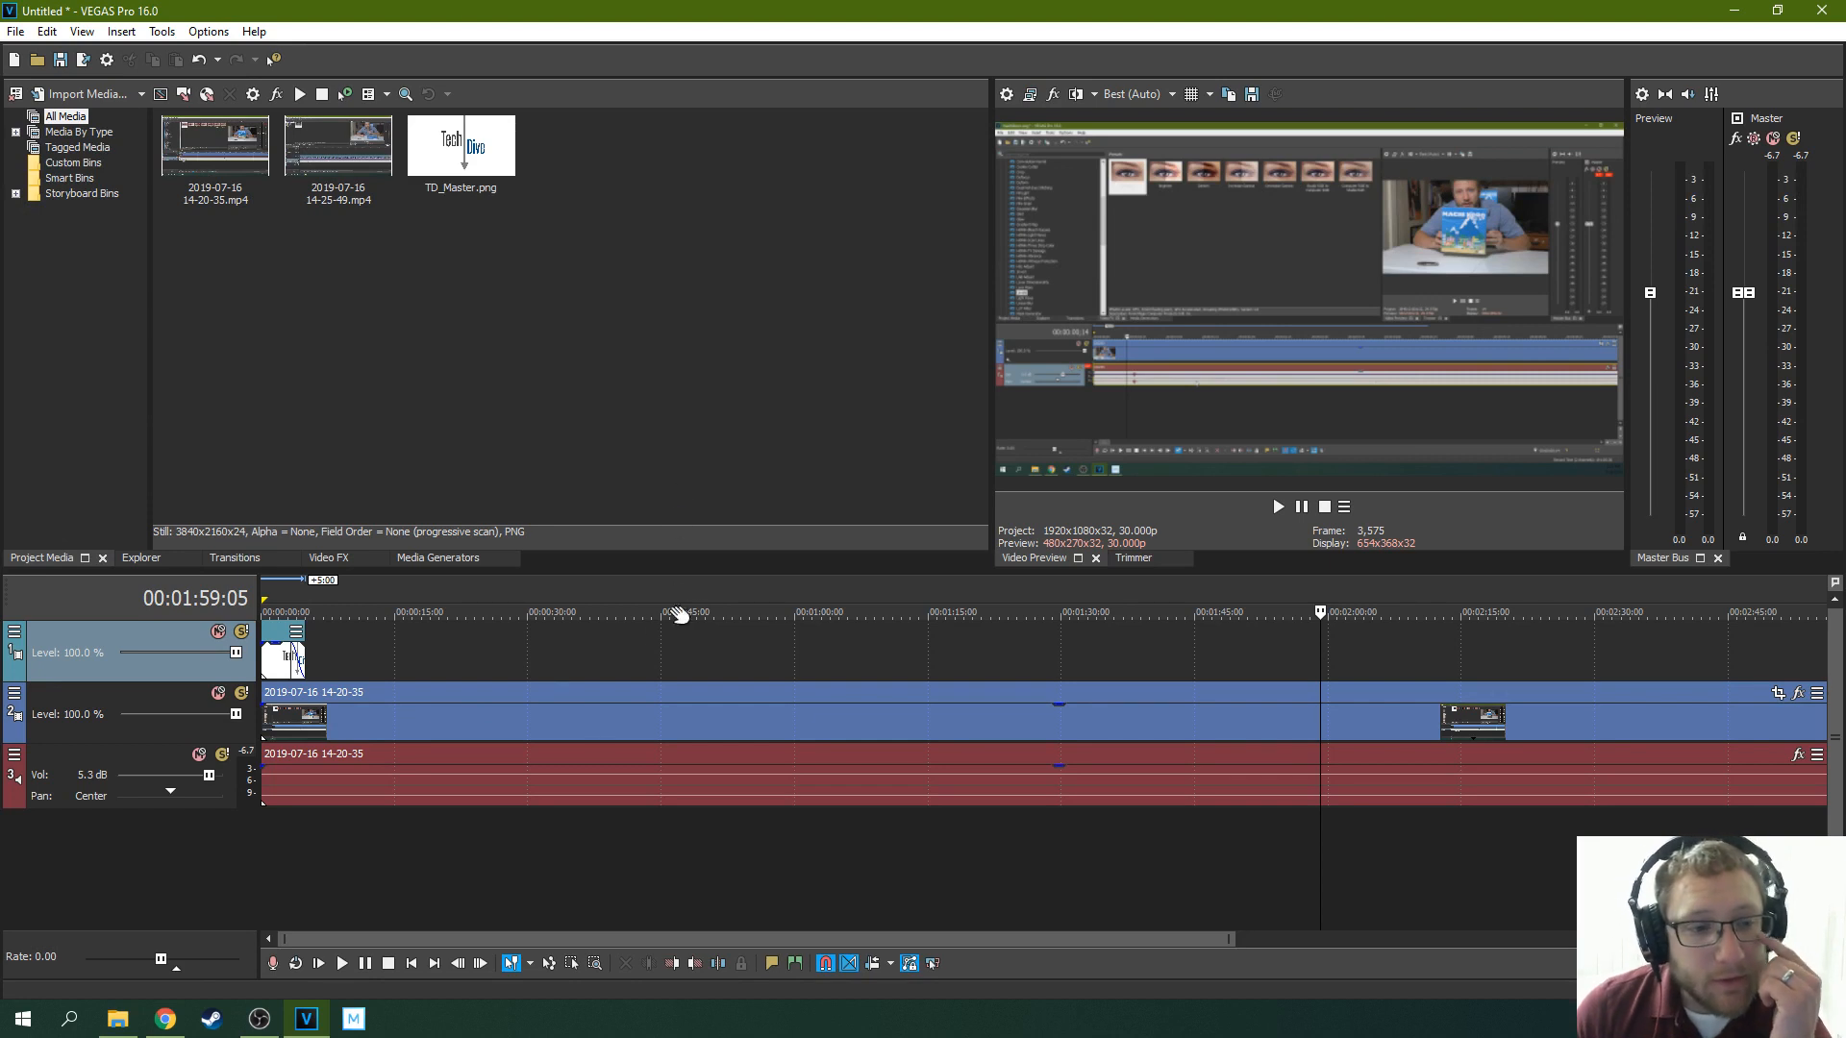
scroll(462, 684, right, 3)
scroll(410, 845, down, 1)
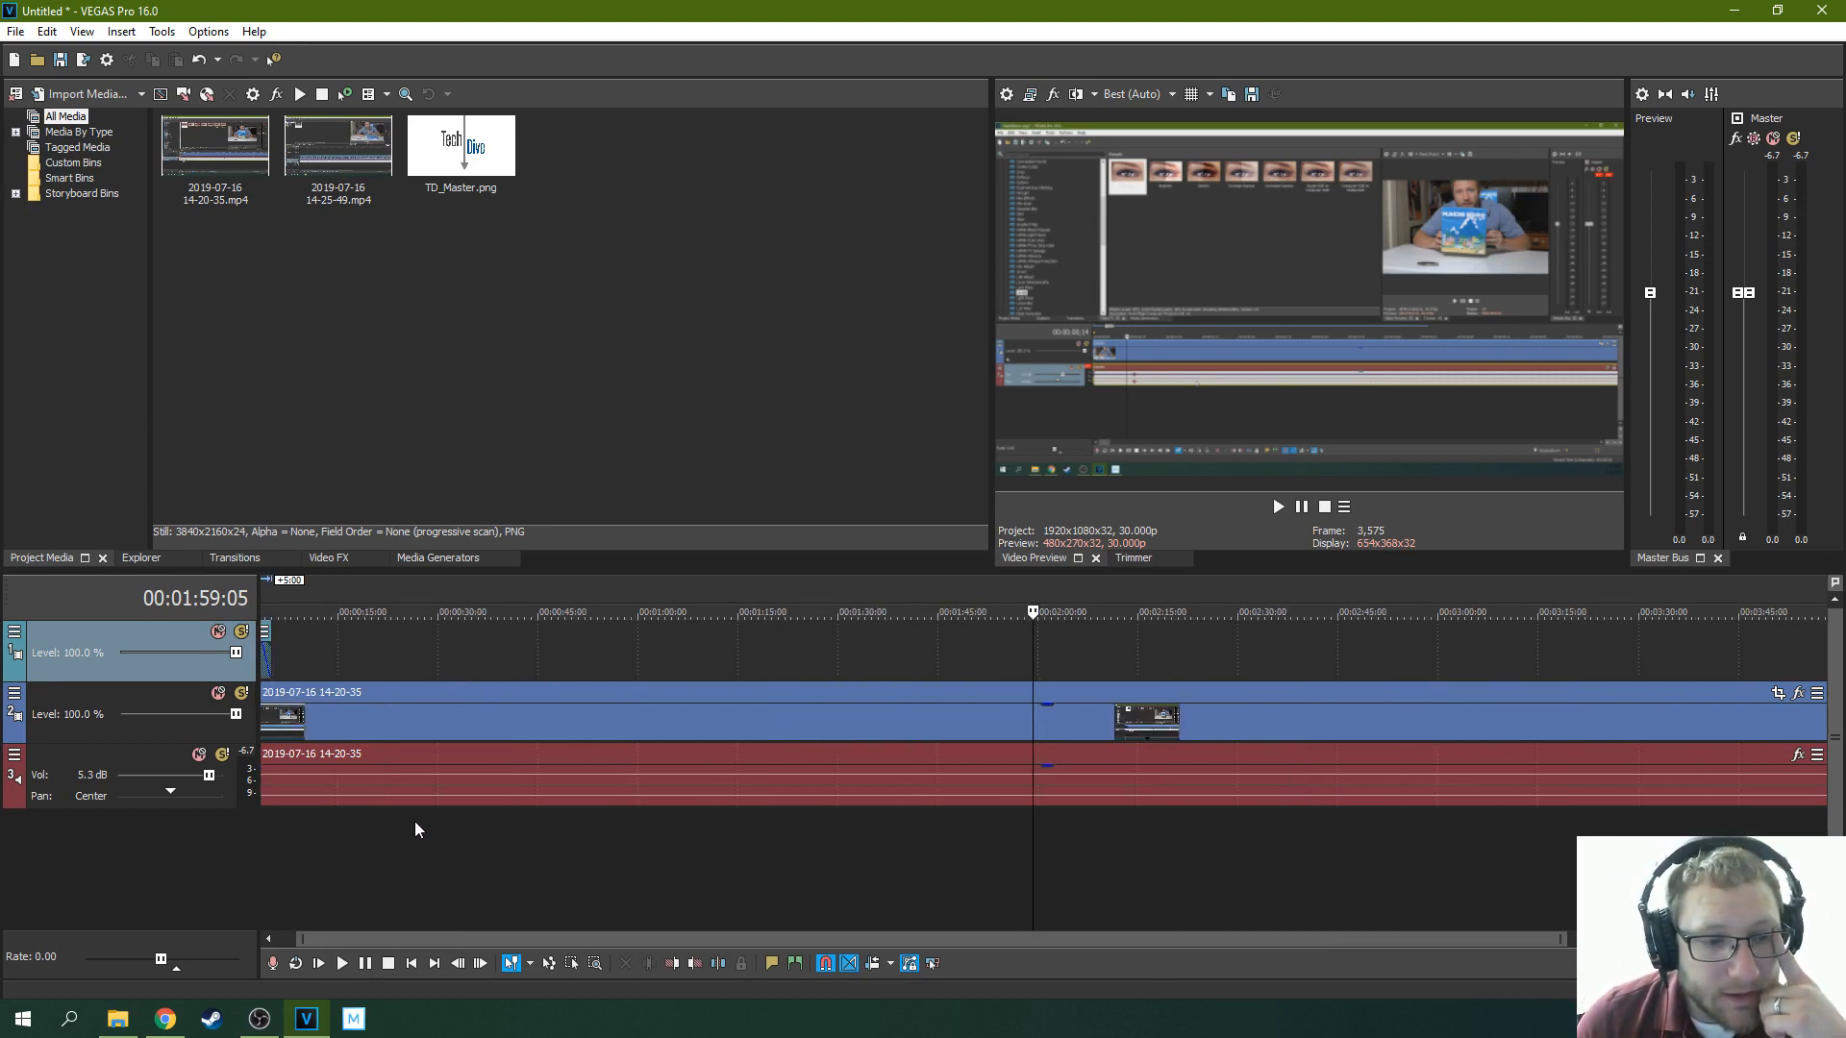
Play the project from the start, briefly try a playback rate of 1.95, and select the screen recording on the timeline
click(318, 964)
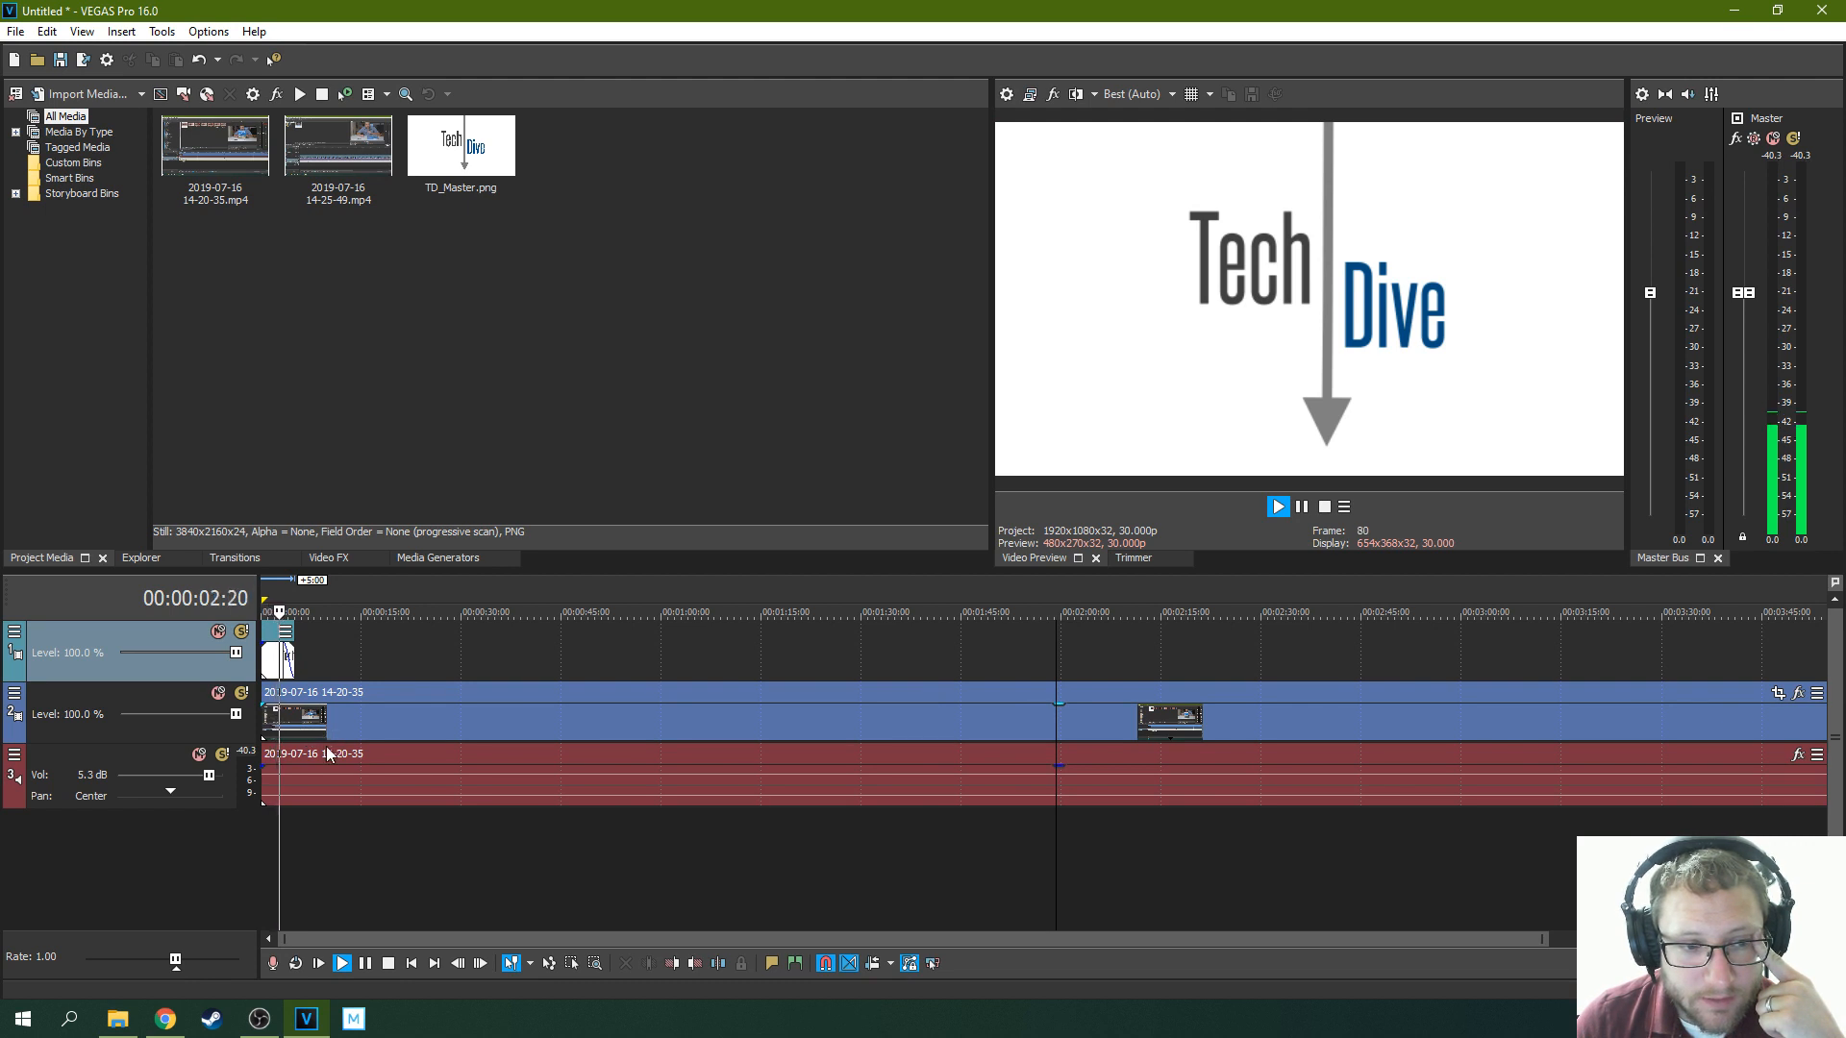
drag(175, 959, 188, 960)
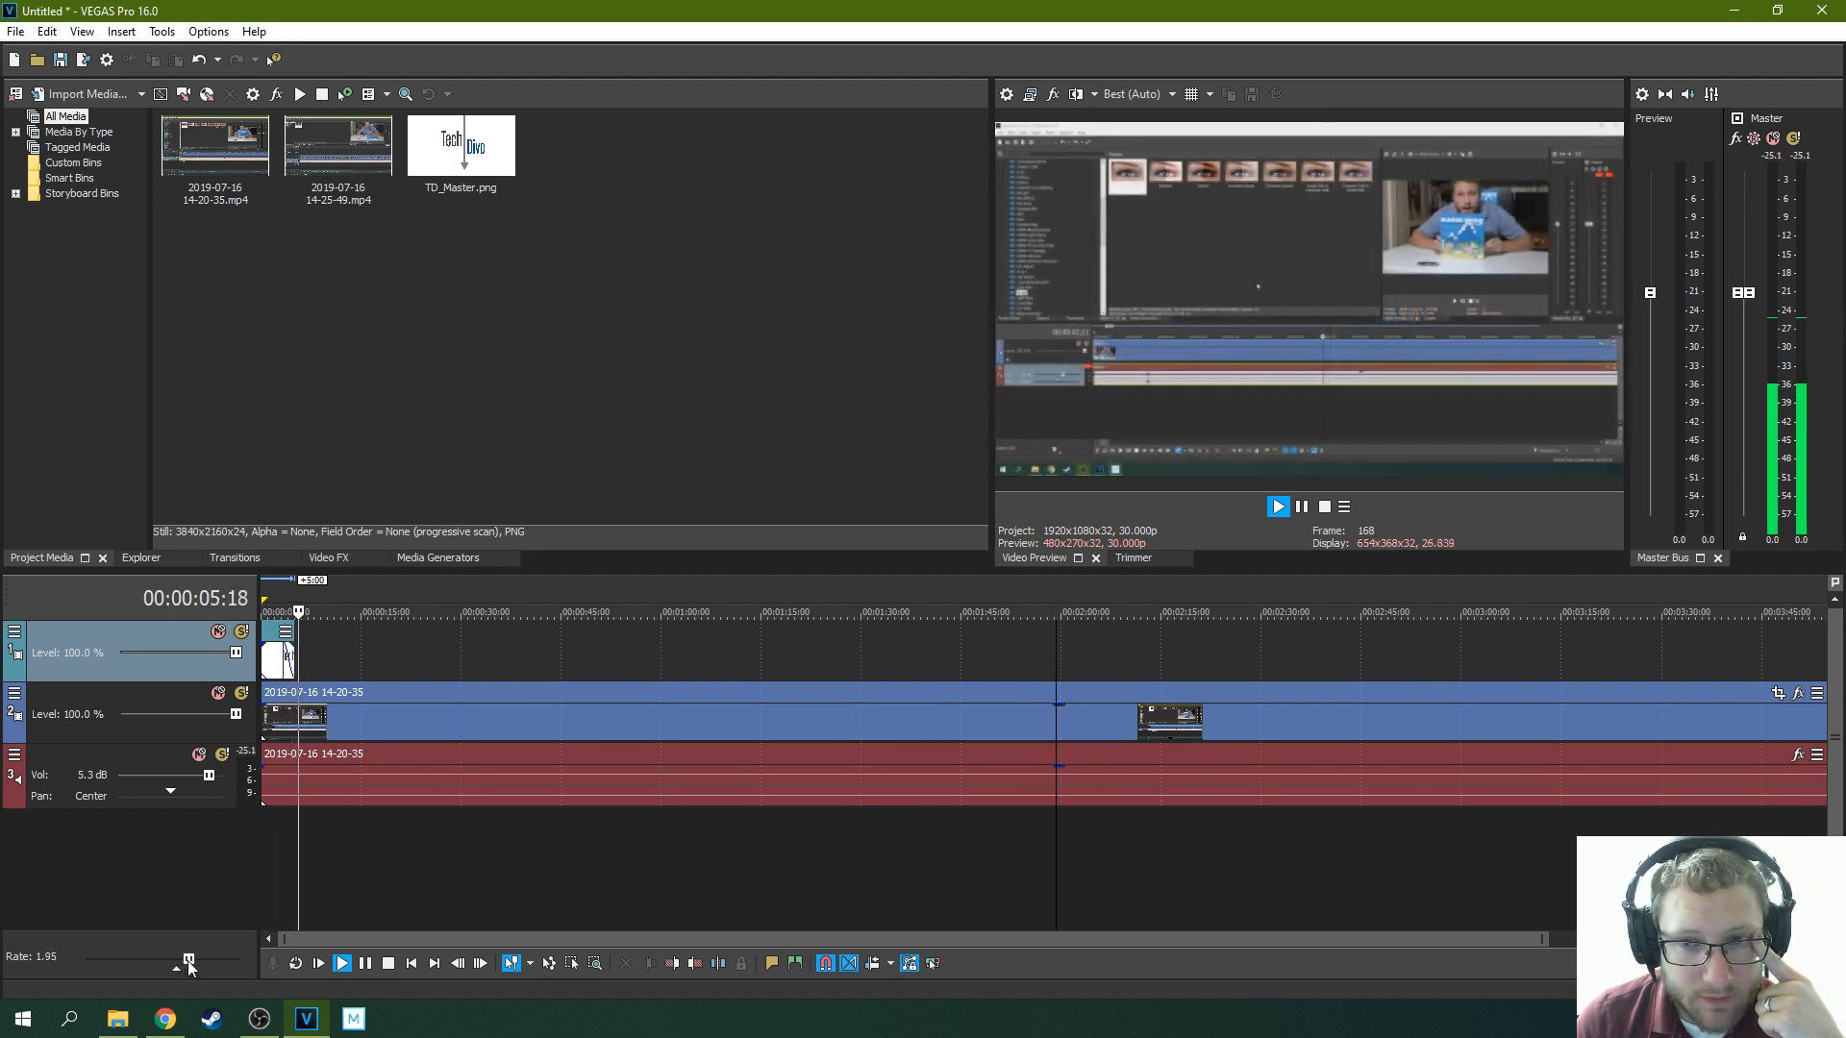
click(365, 717)
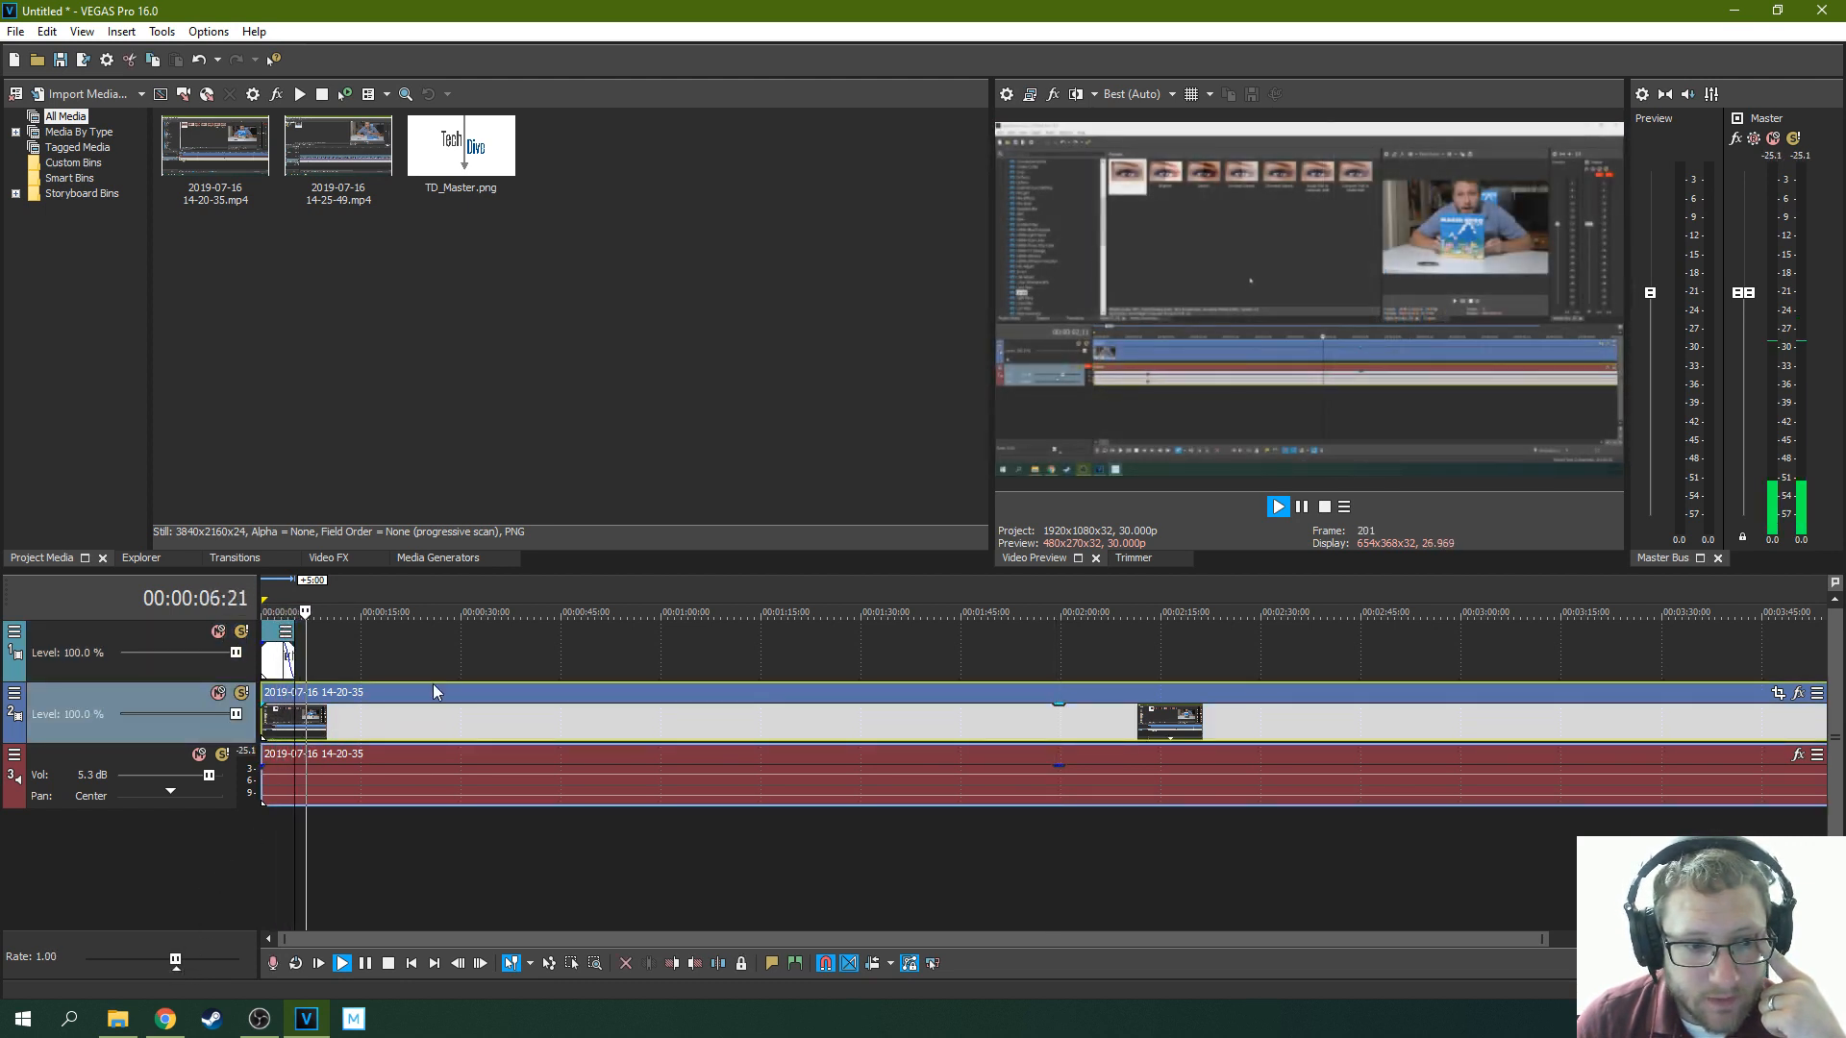
click(1281, 506)
click(280, 725)
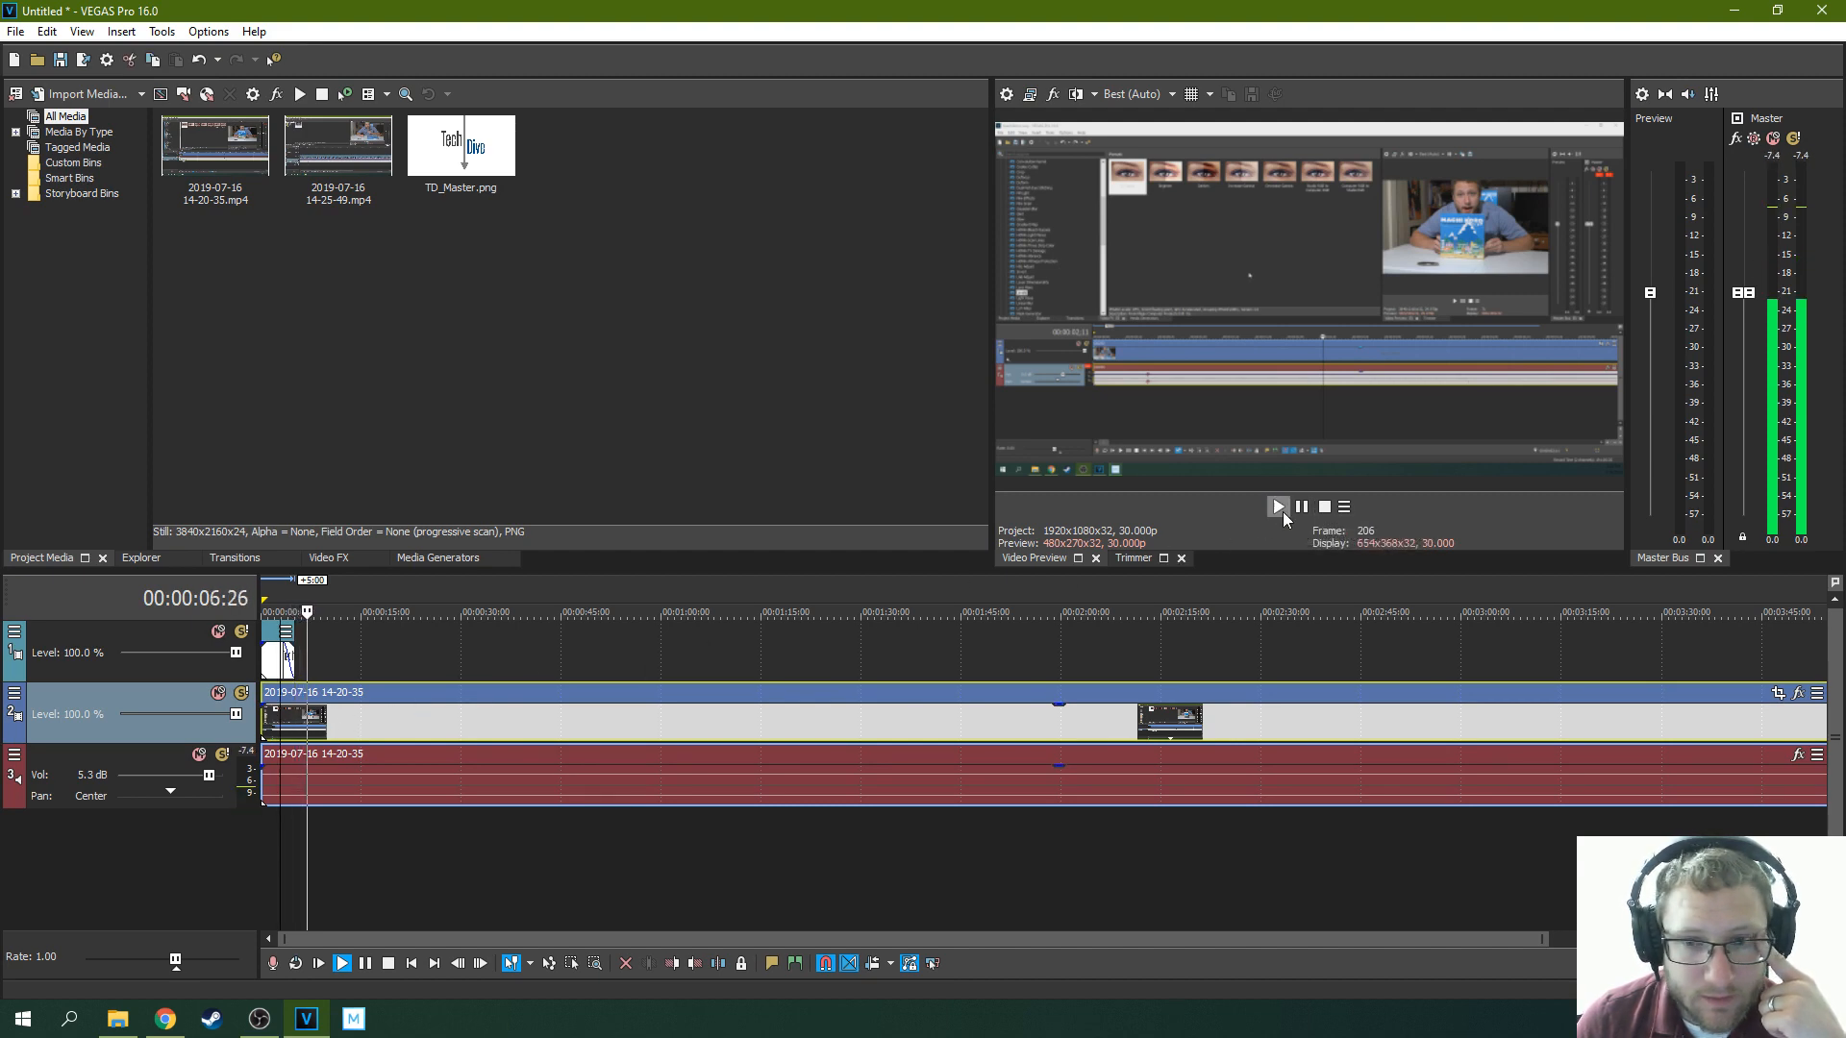
Pause the playback and scrub the playhead through the end of the logo's fade-out to inspect its overlap with the recording
click(1303, 512)
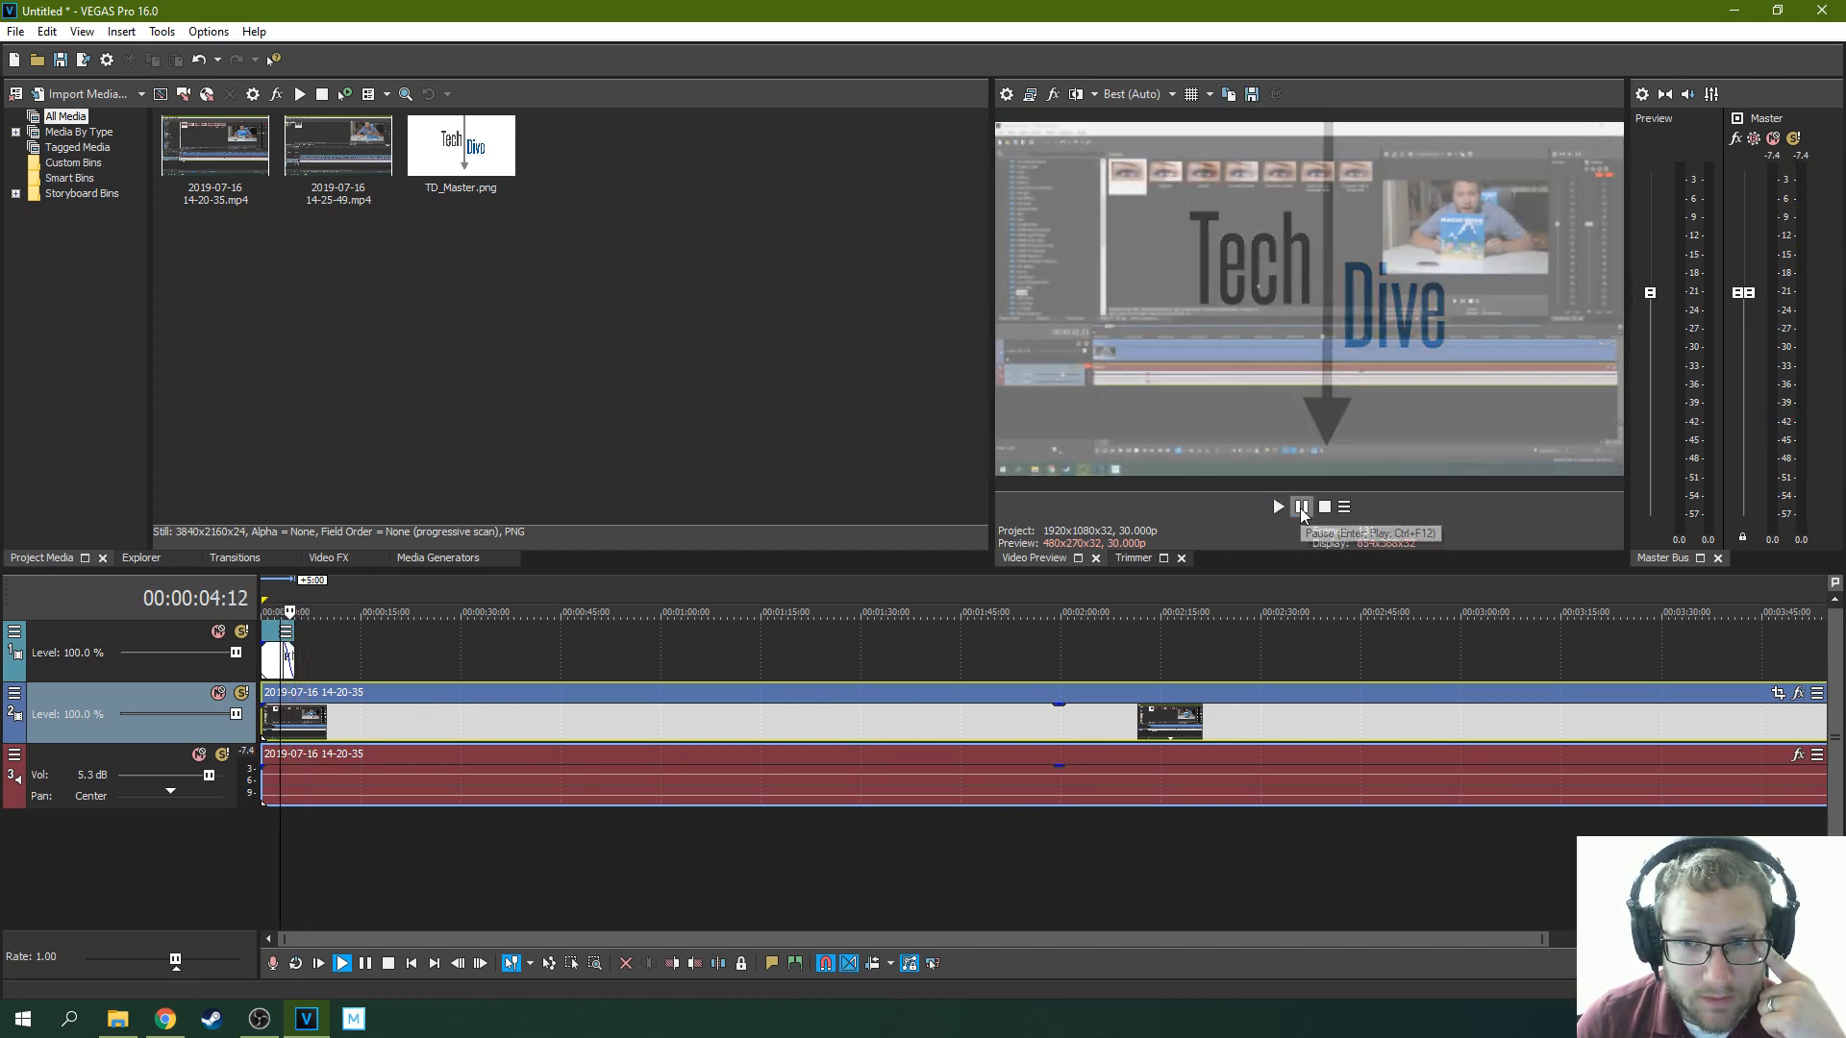
scroll(579, 685, up, 3)
scroll(578, 678, up, 2)
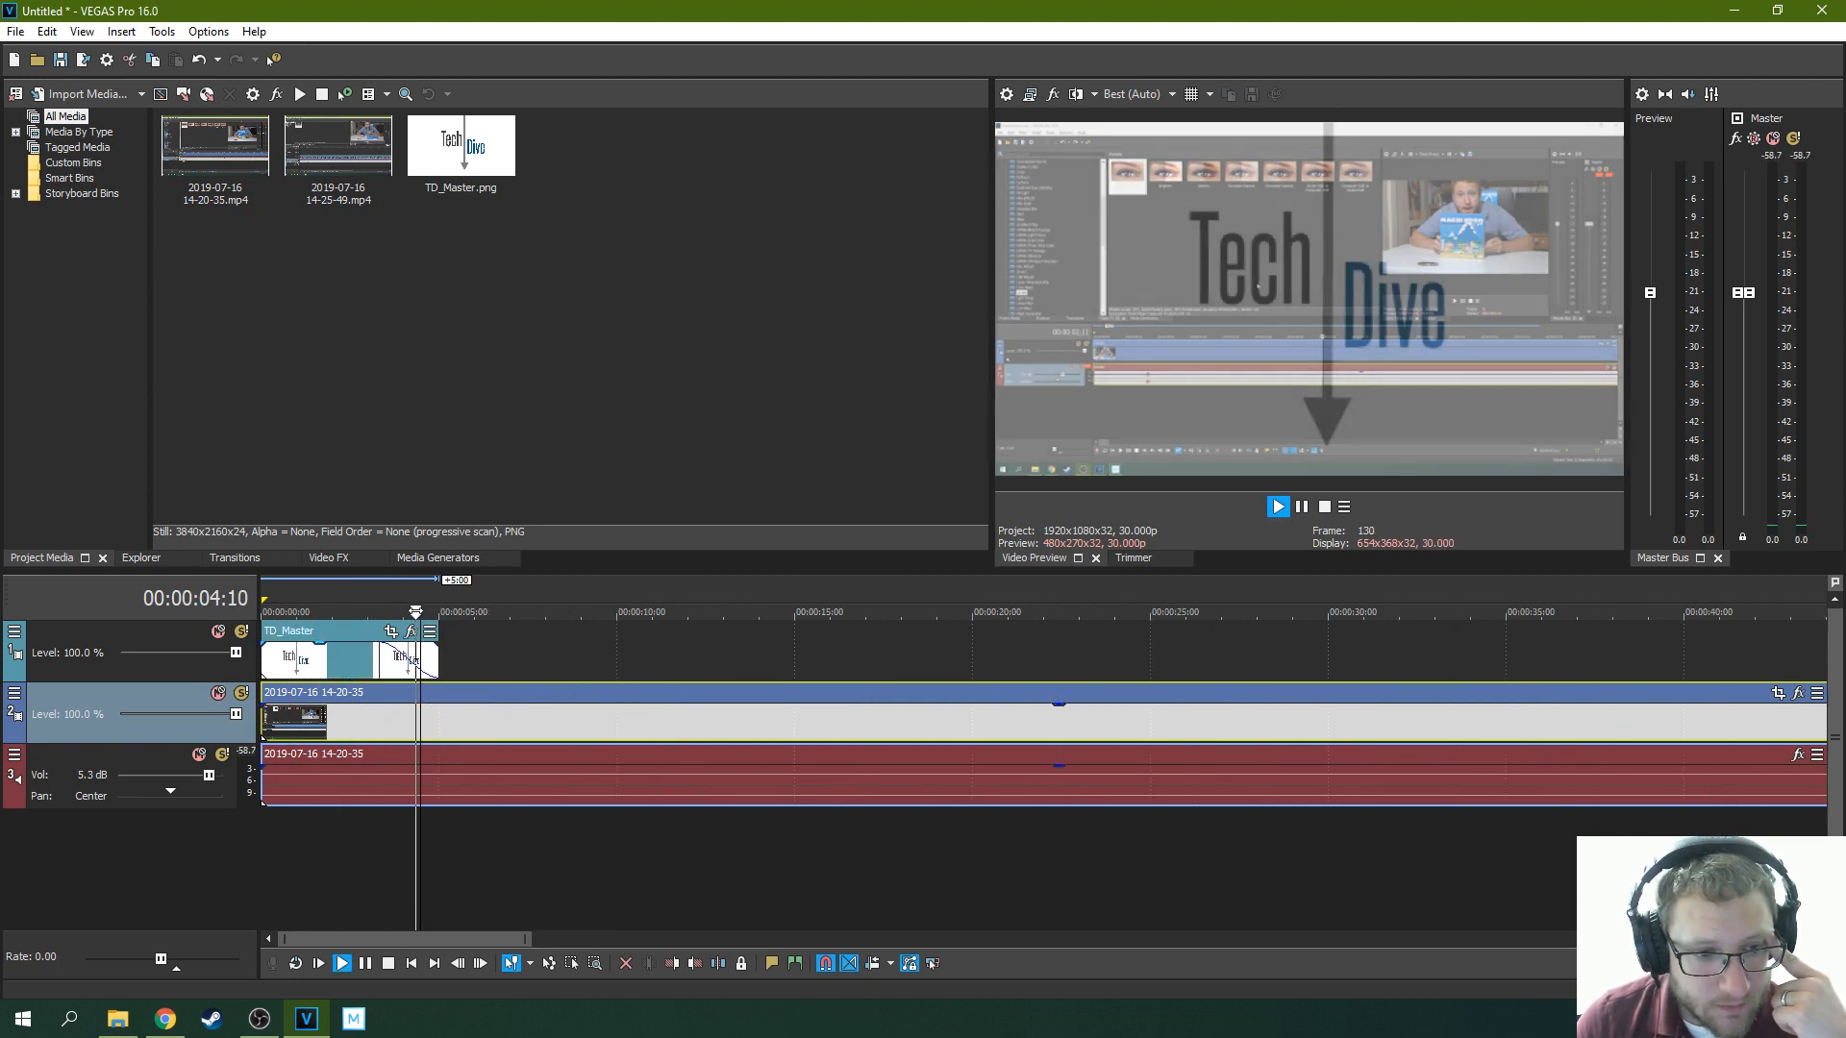
drag(419, 612, 414, 613)
drag(274, 721, 426, 722)
drag(529, 696, 375, 703)
Play the opening, shorten the logo event to about 3 seconds by trimming its end, and pause
click(344, 965)
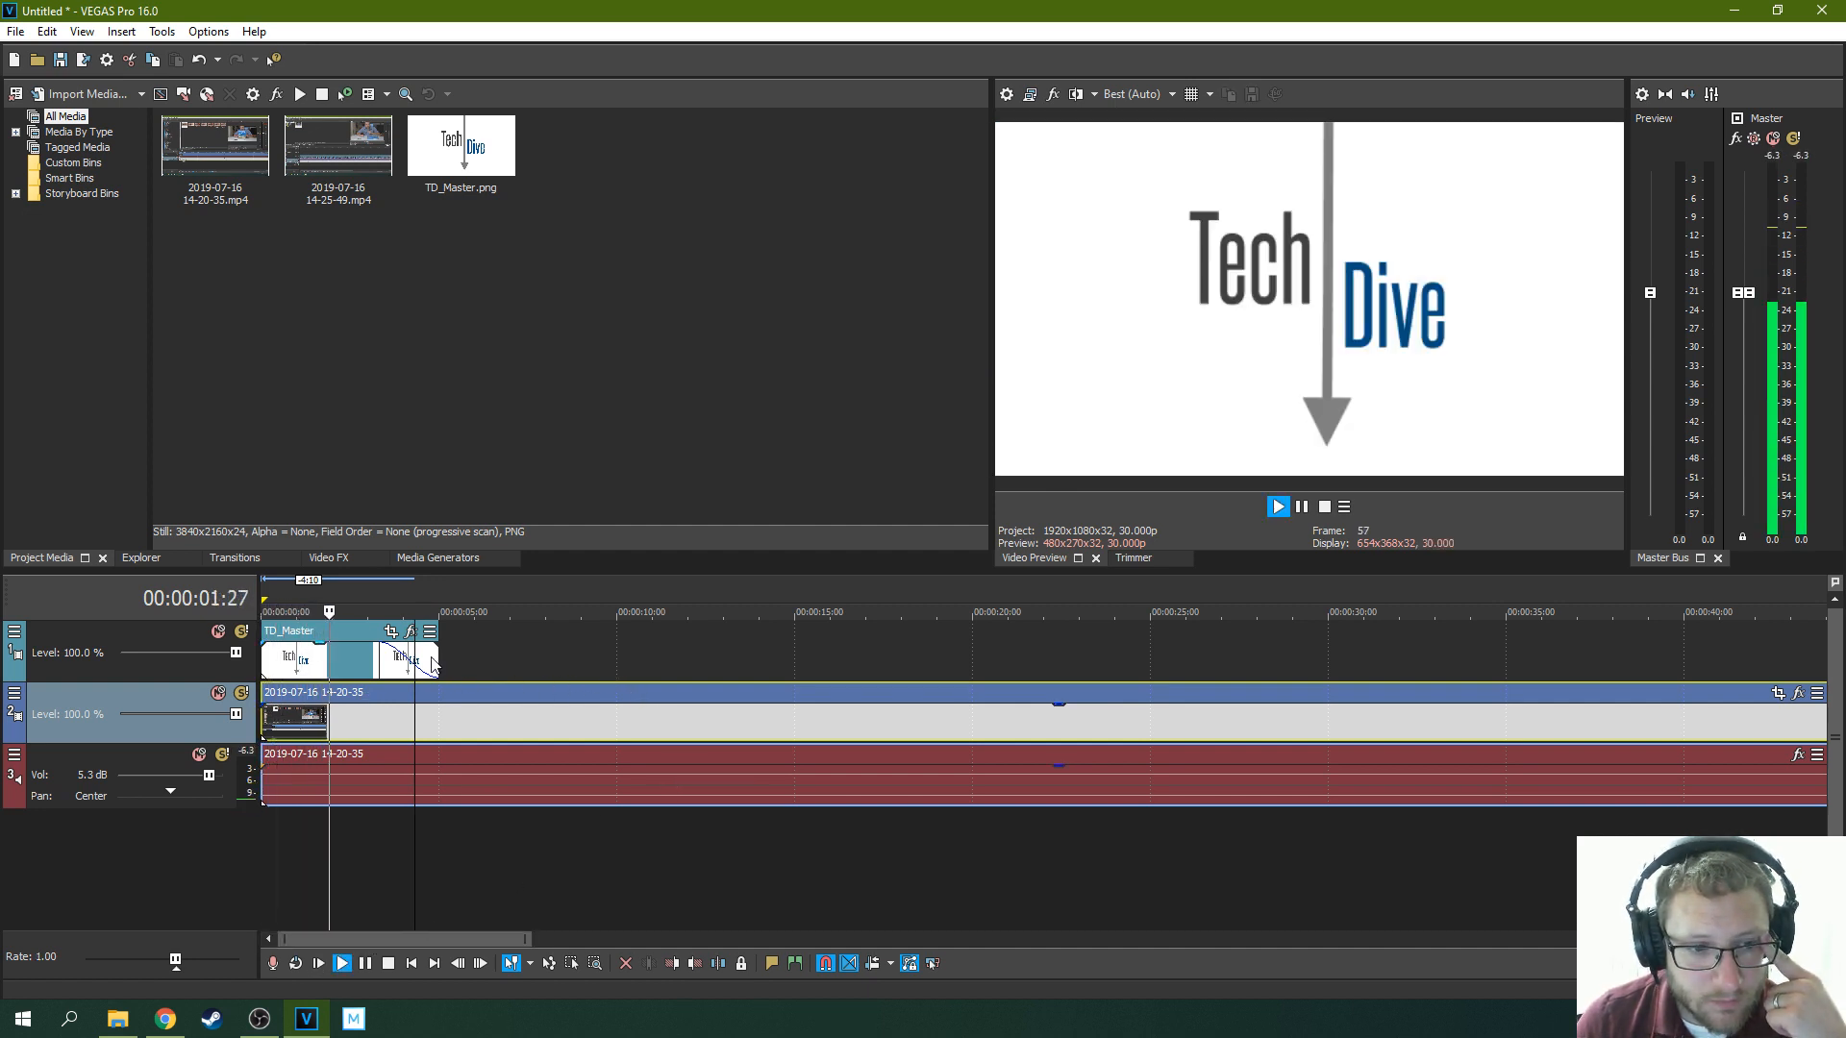
drag(437, 658, 355, 657)
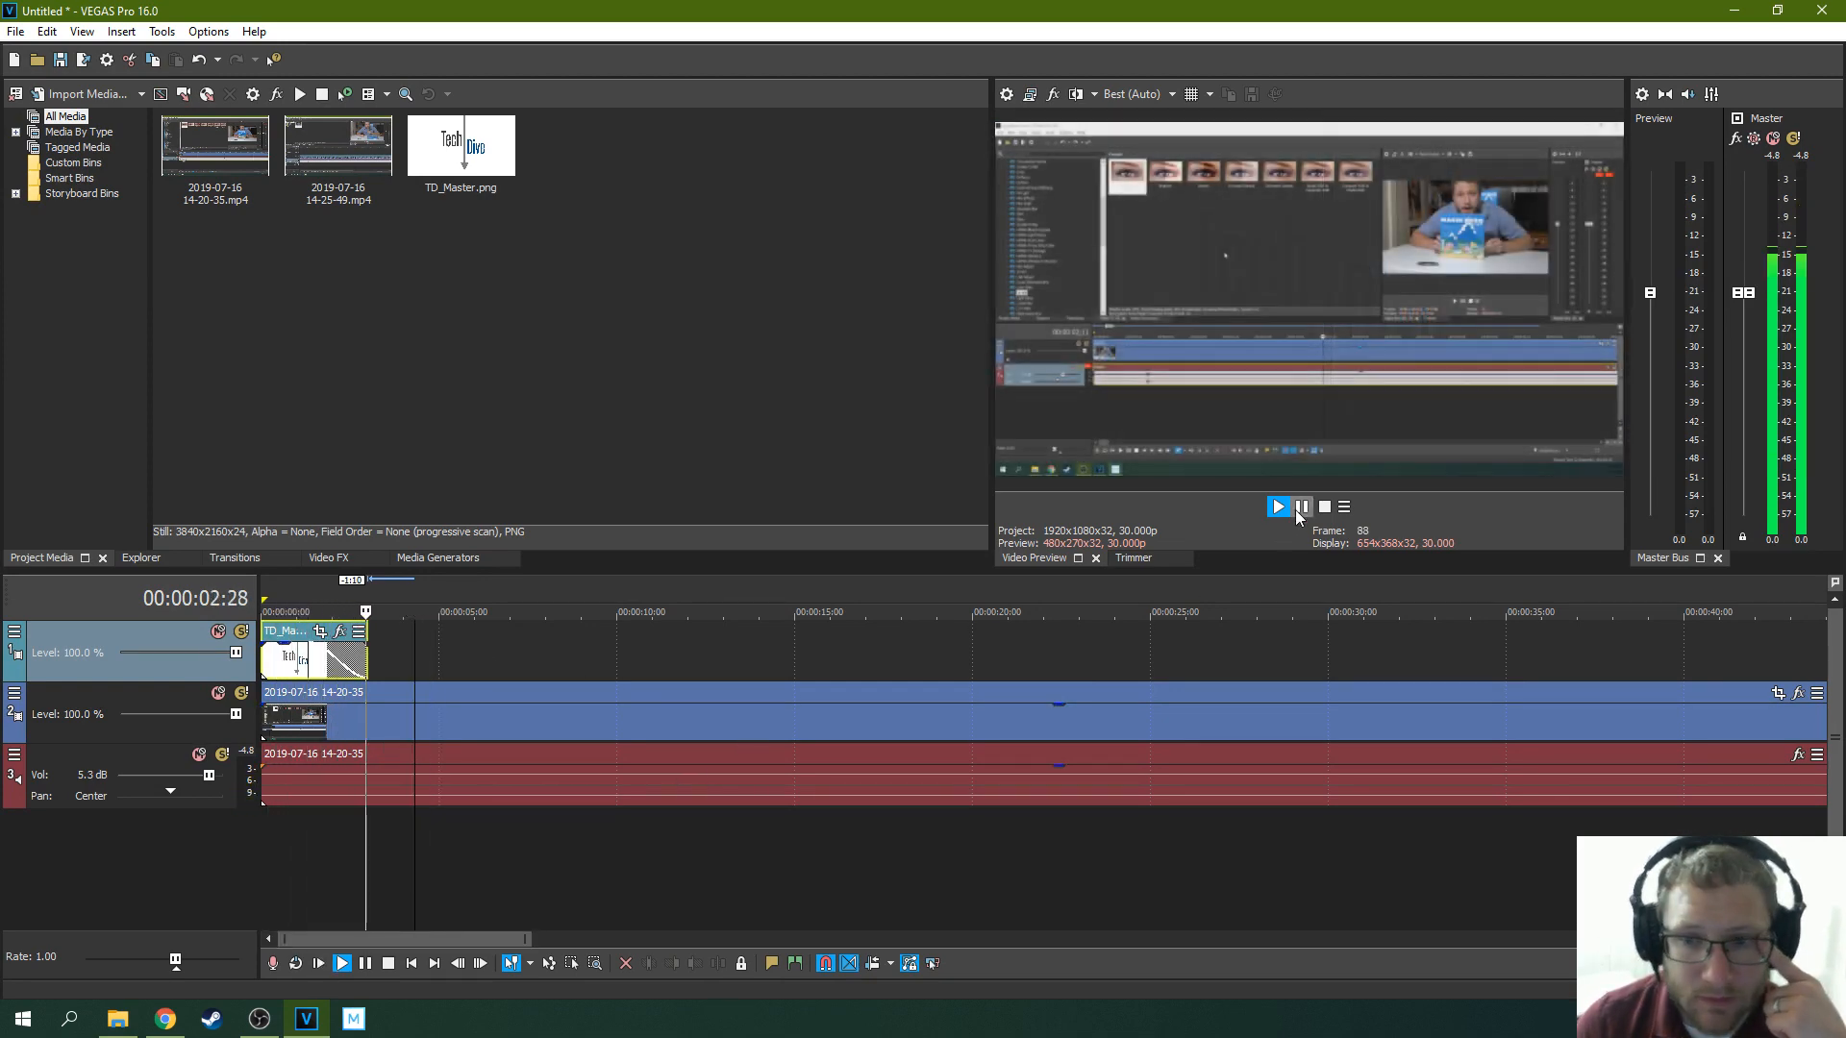
click(1301, 507)
Apply the 16:9 Widescreen TV aspect ratio pan/crop preset to the logo event and shrink its crop frame to about 3,597 by 2,023
click(321, 635)
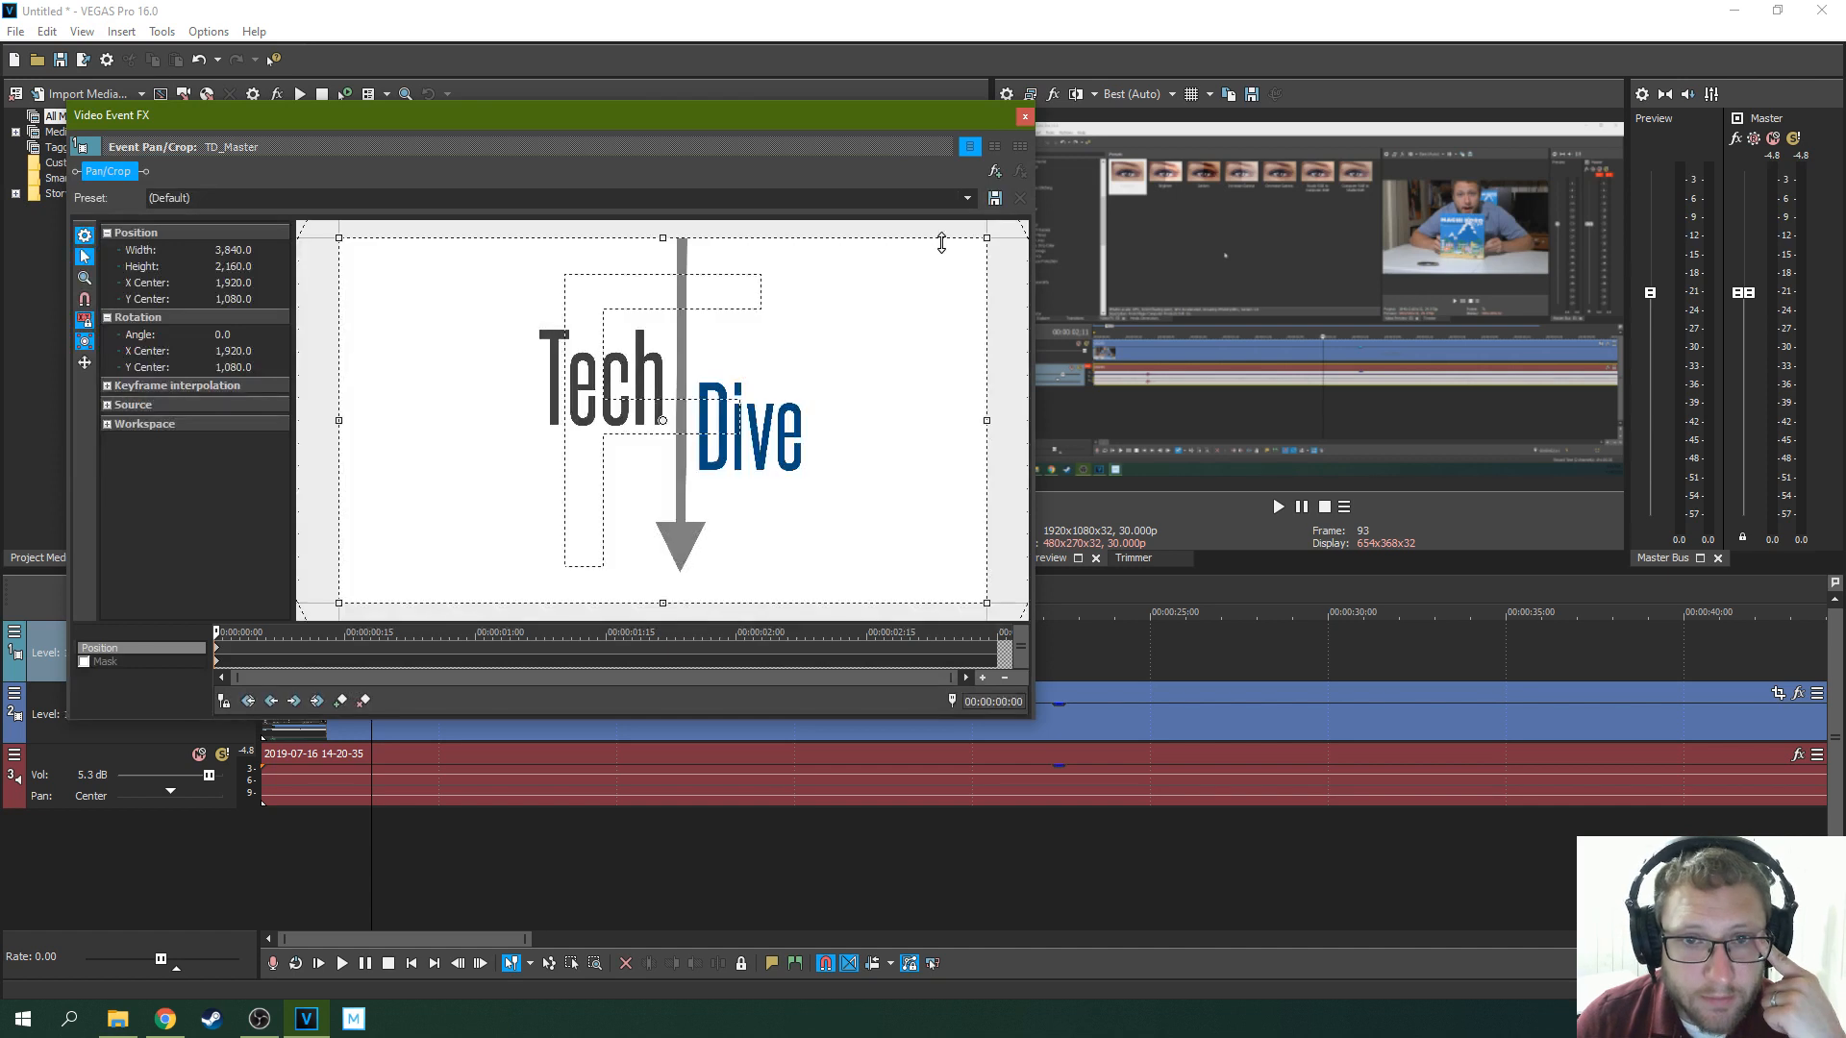
click(967, 198)
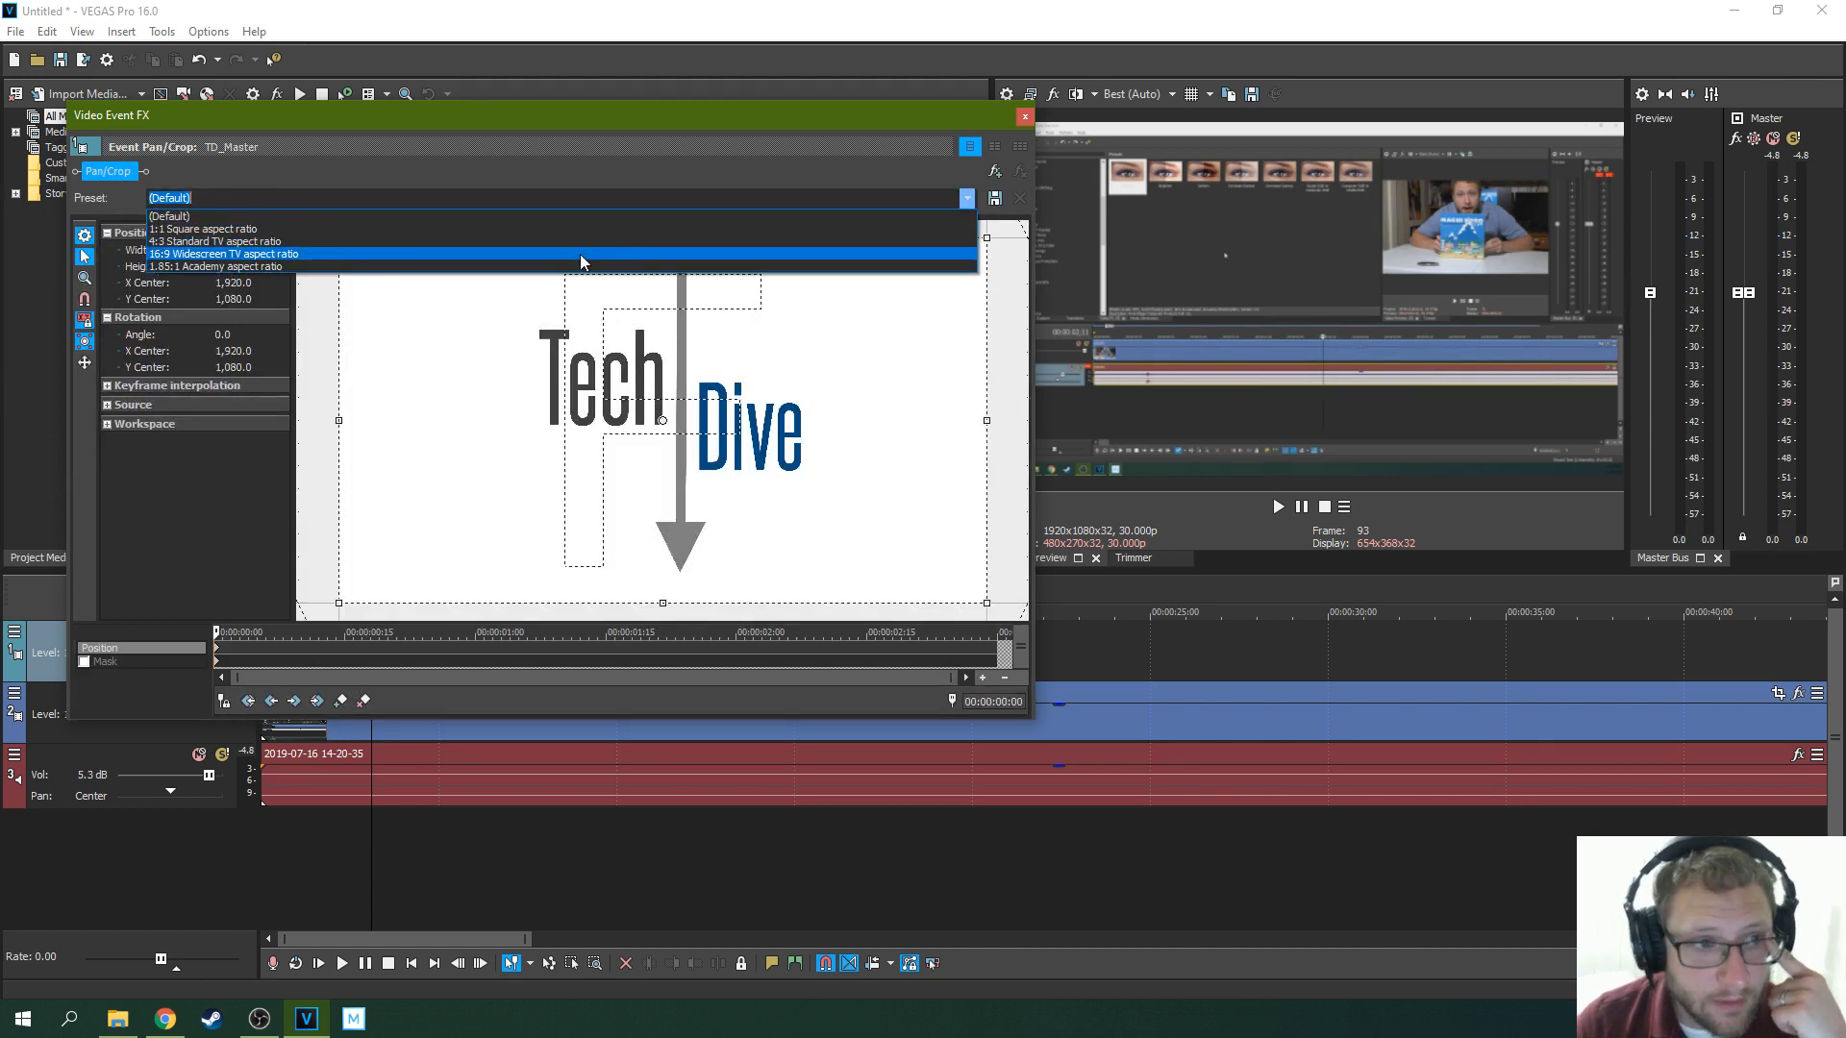
click(580, 253)
mouse_move(988, 241)
mouse_down()
mouse_move(923, 291)
mouse_move(987, 252)
mouse_up()
drag(885, 298, 887, 302)
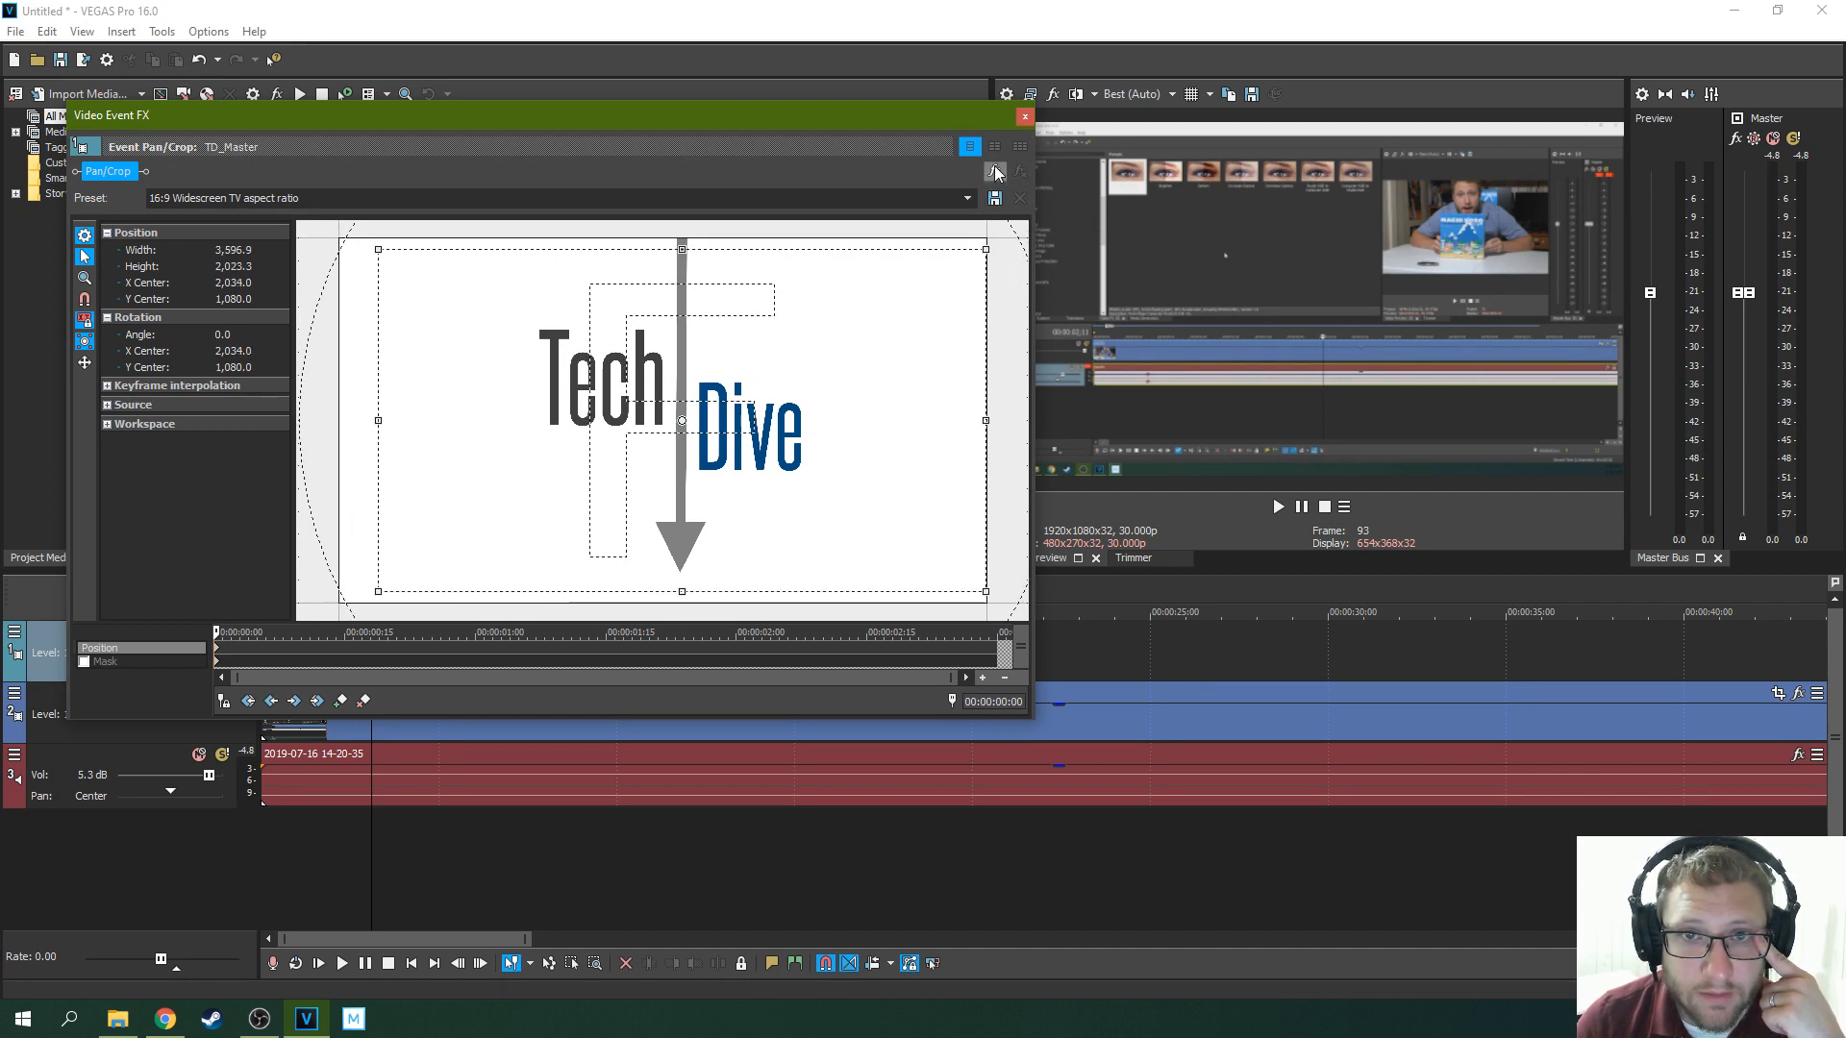
click(1025, 116)
Play the project through the logo and into the recording, pausing at about 47 seconds before resuming the playback
click(342, 964)
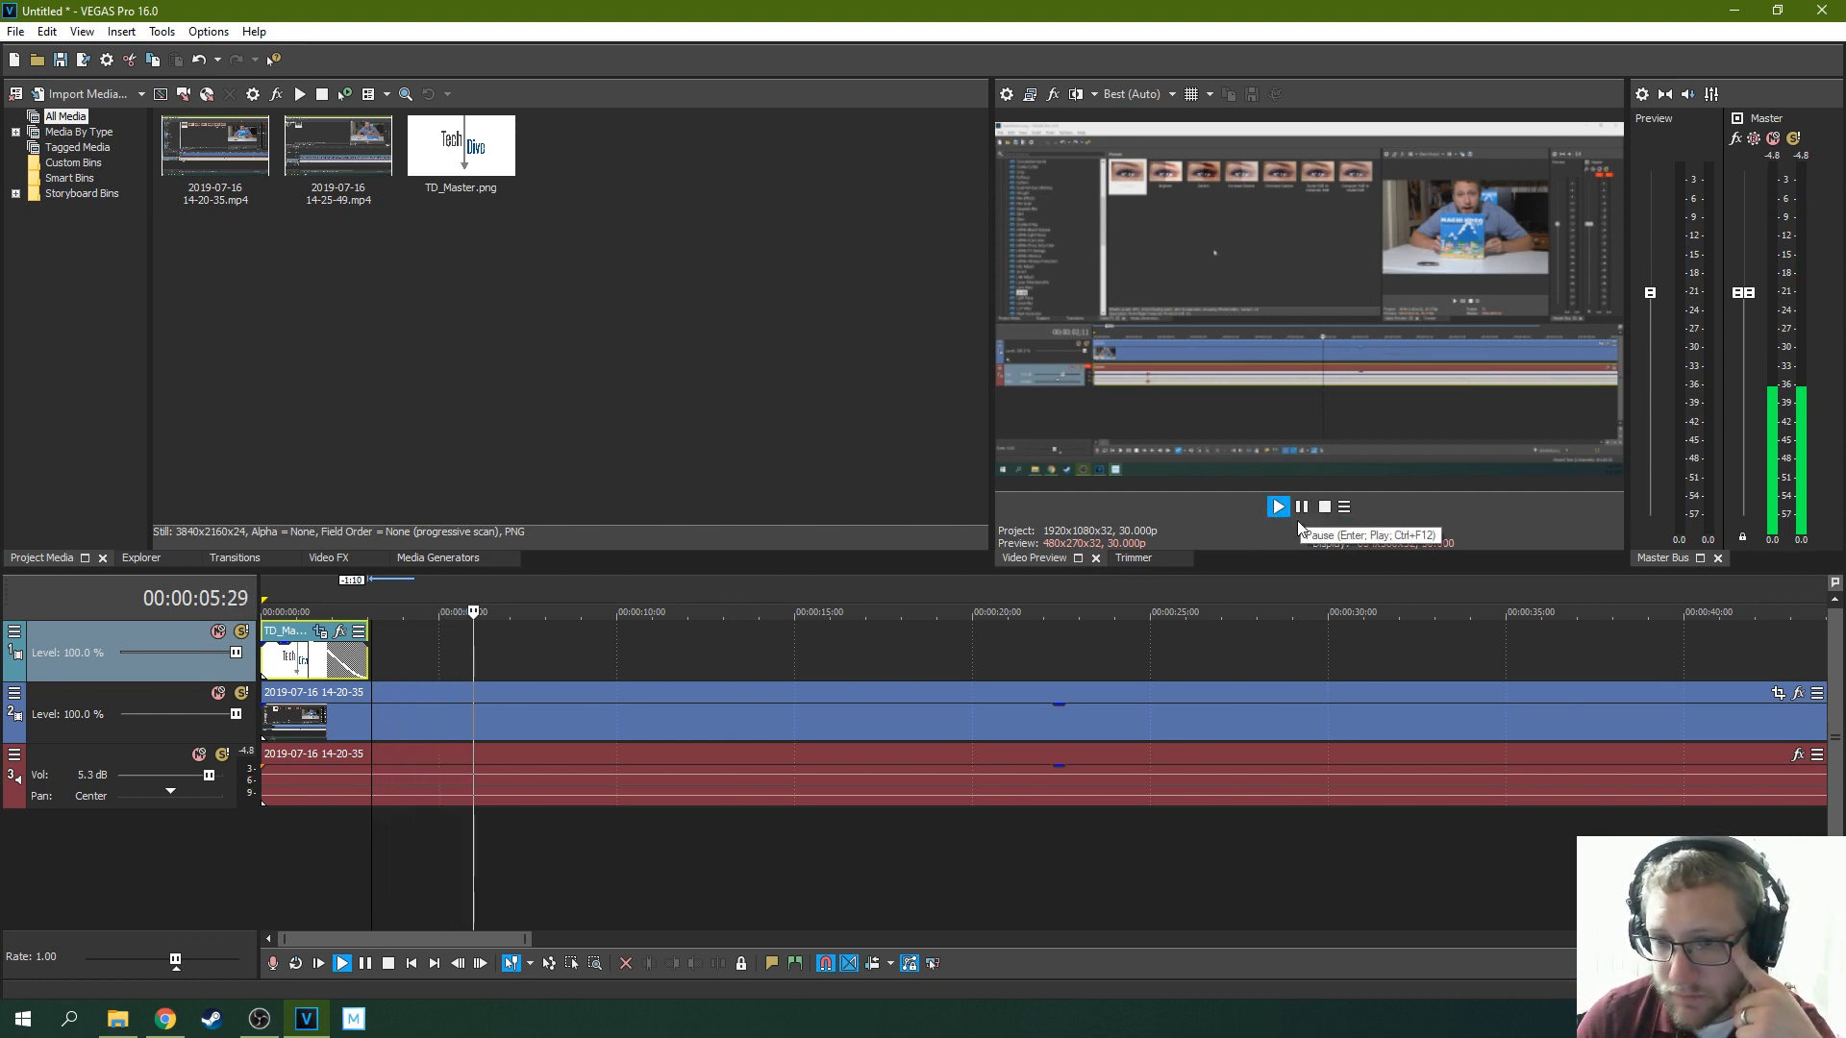
scroll(981, 677, down, 6)
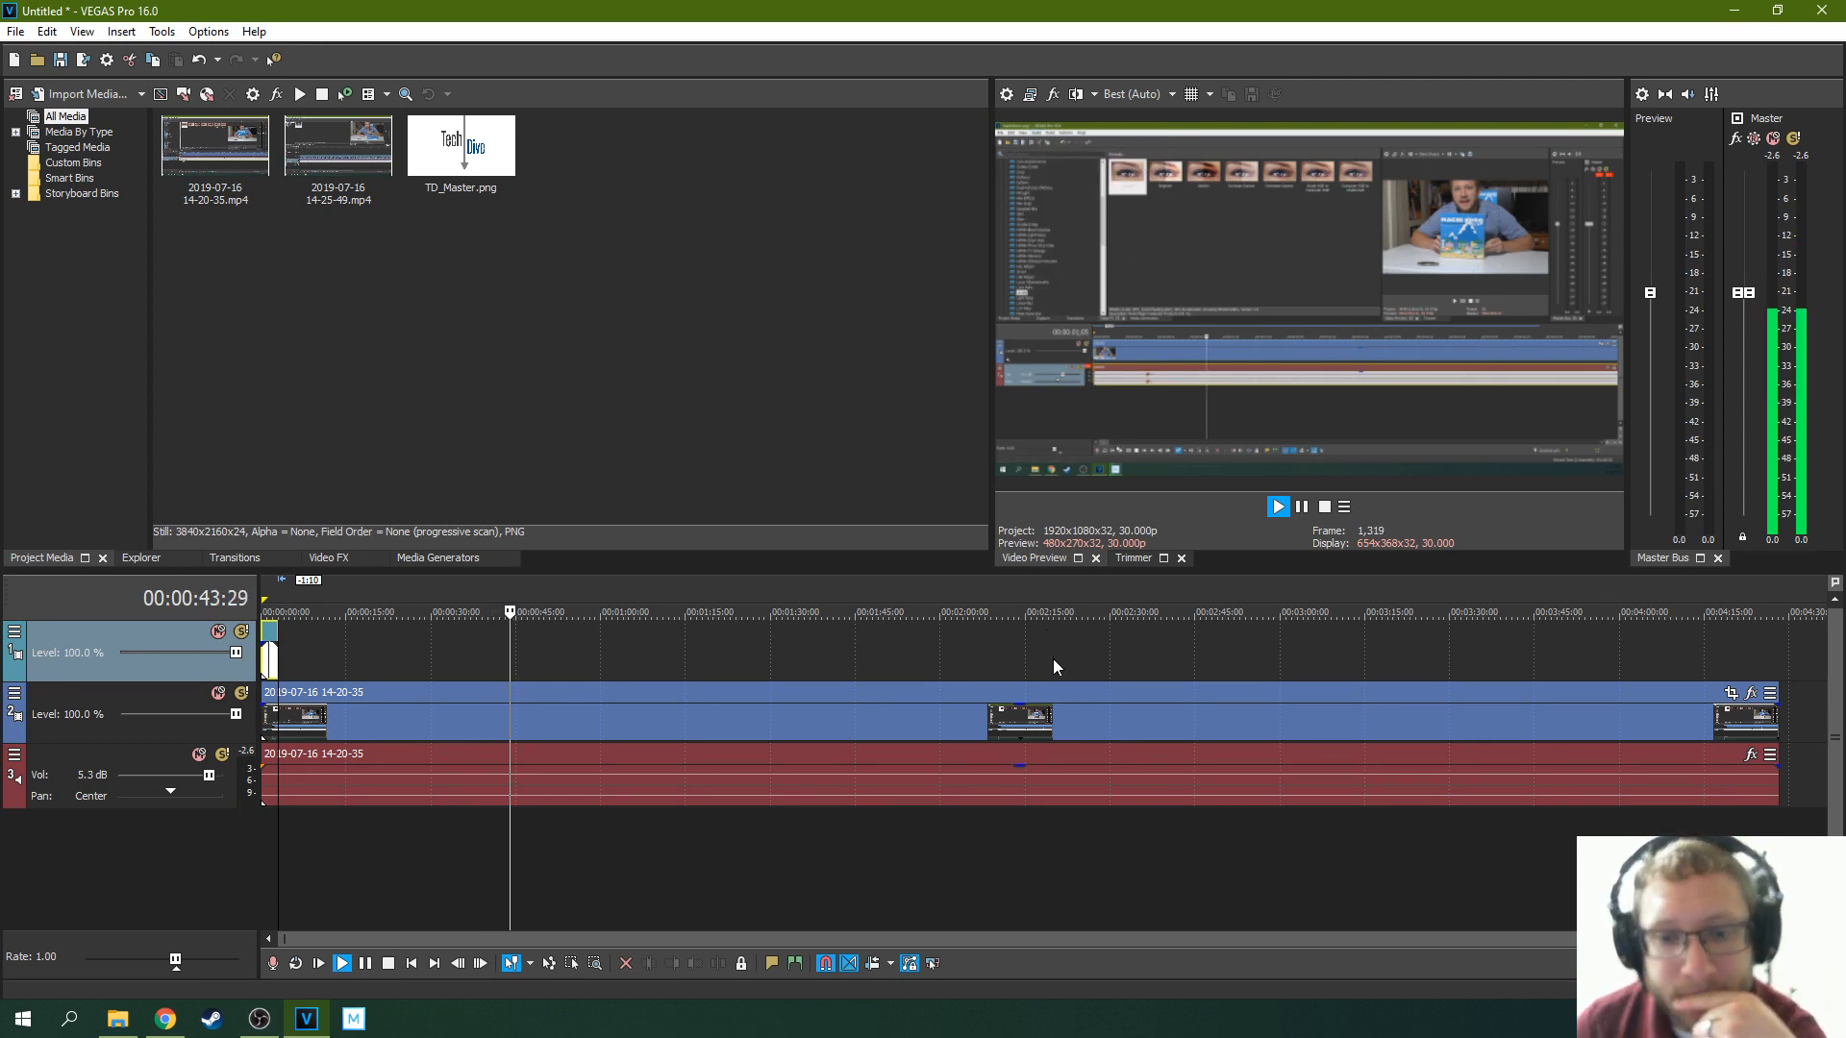
click(1303, 510)
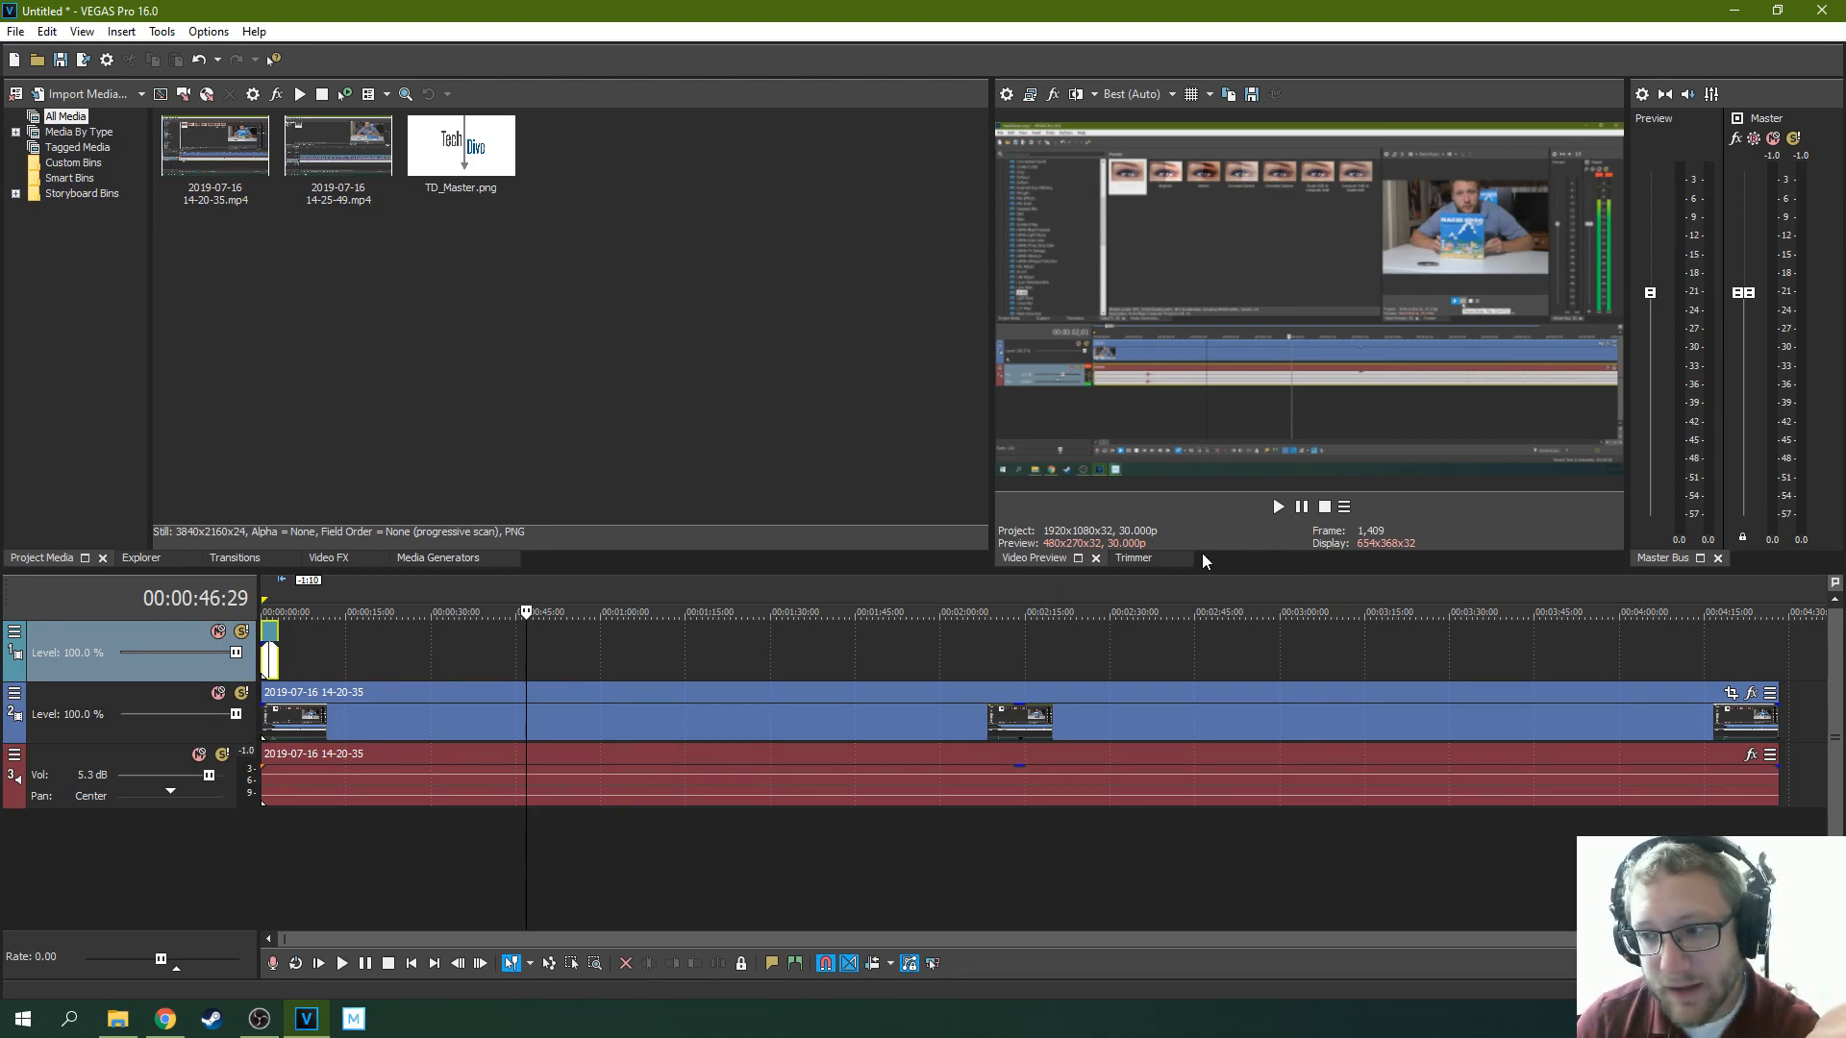
click(1279, 509)
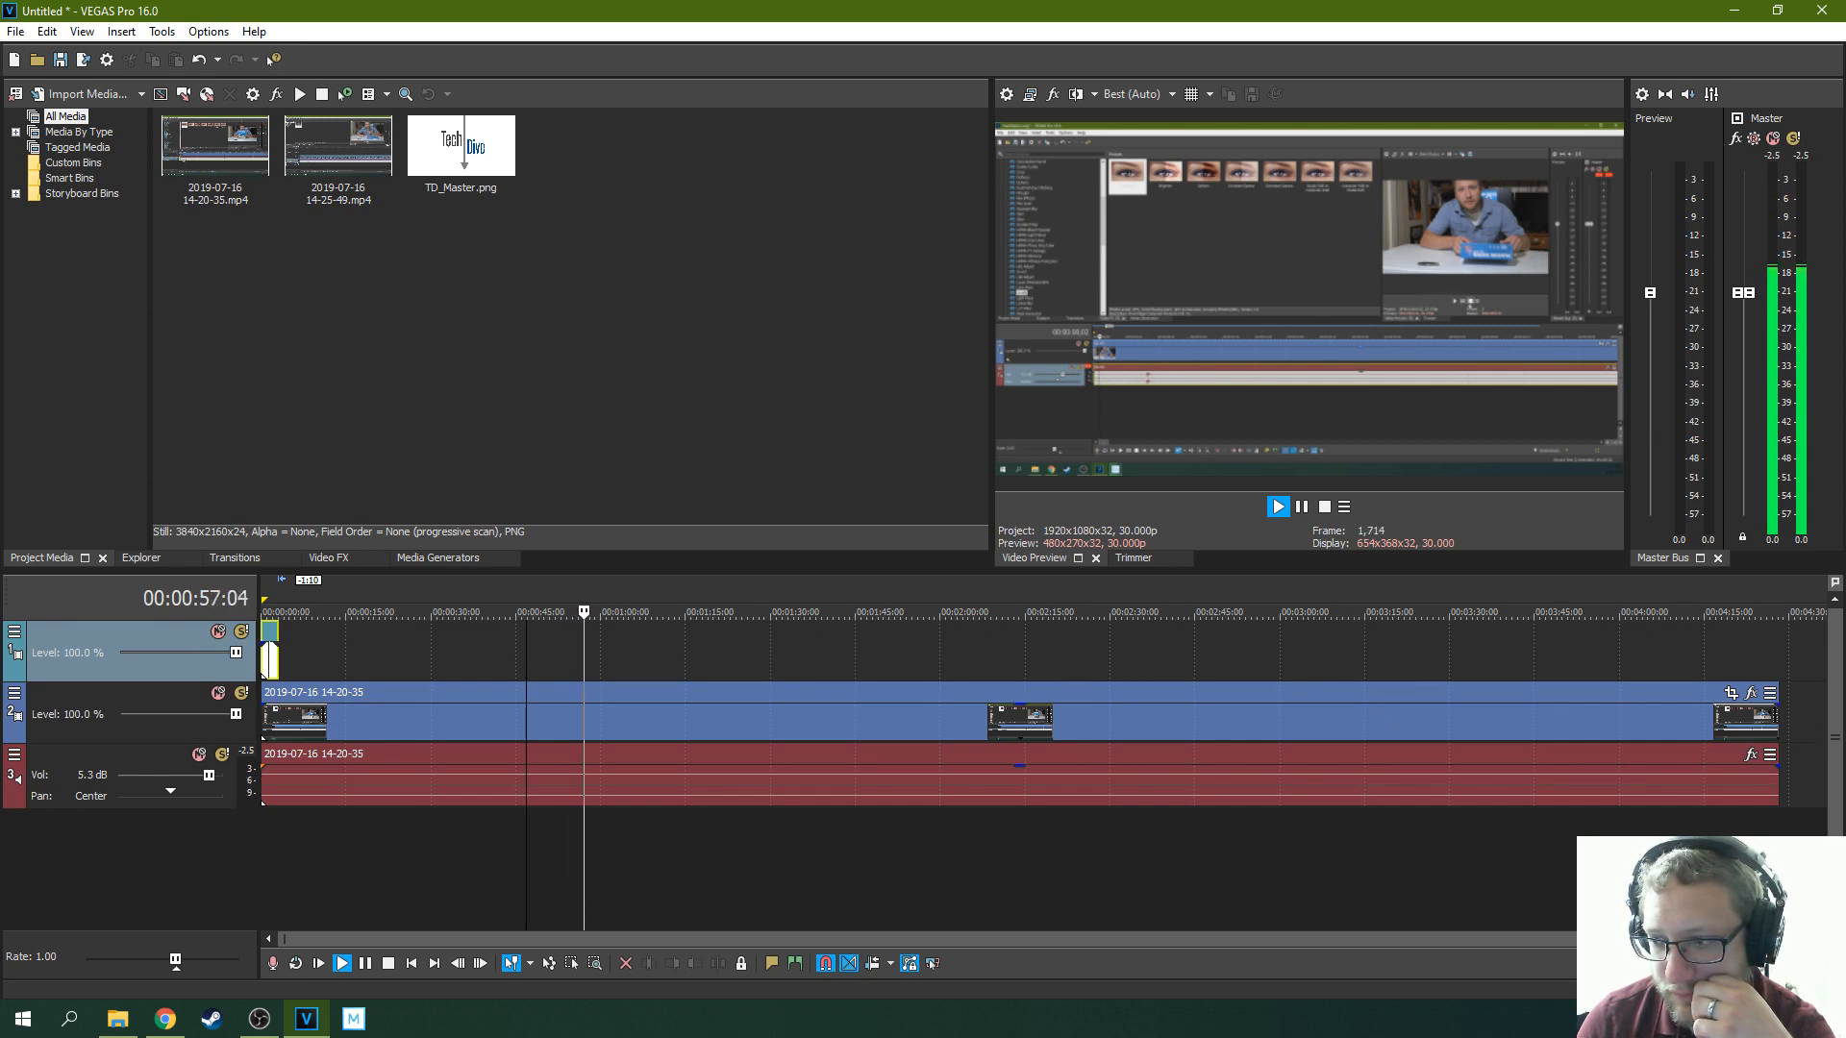
key(alt+Tab)
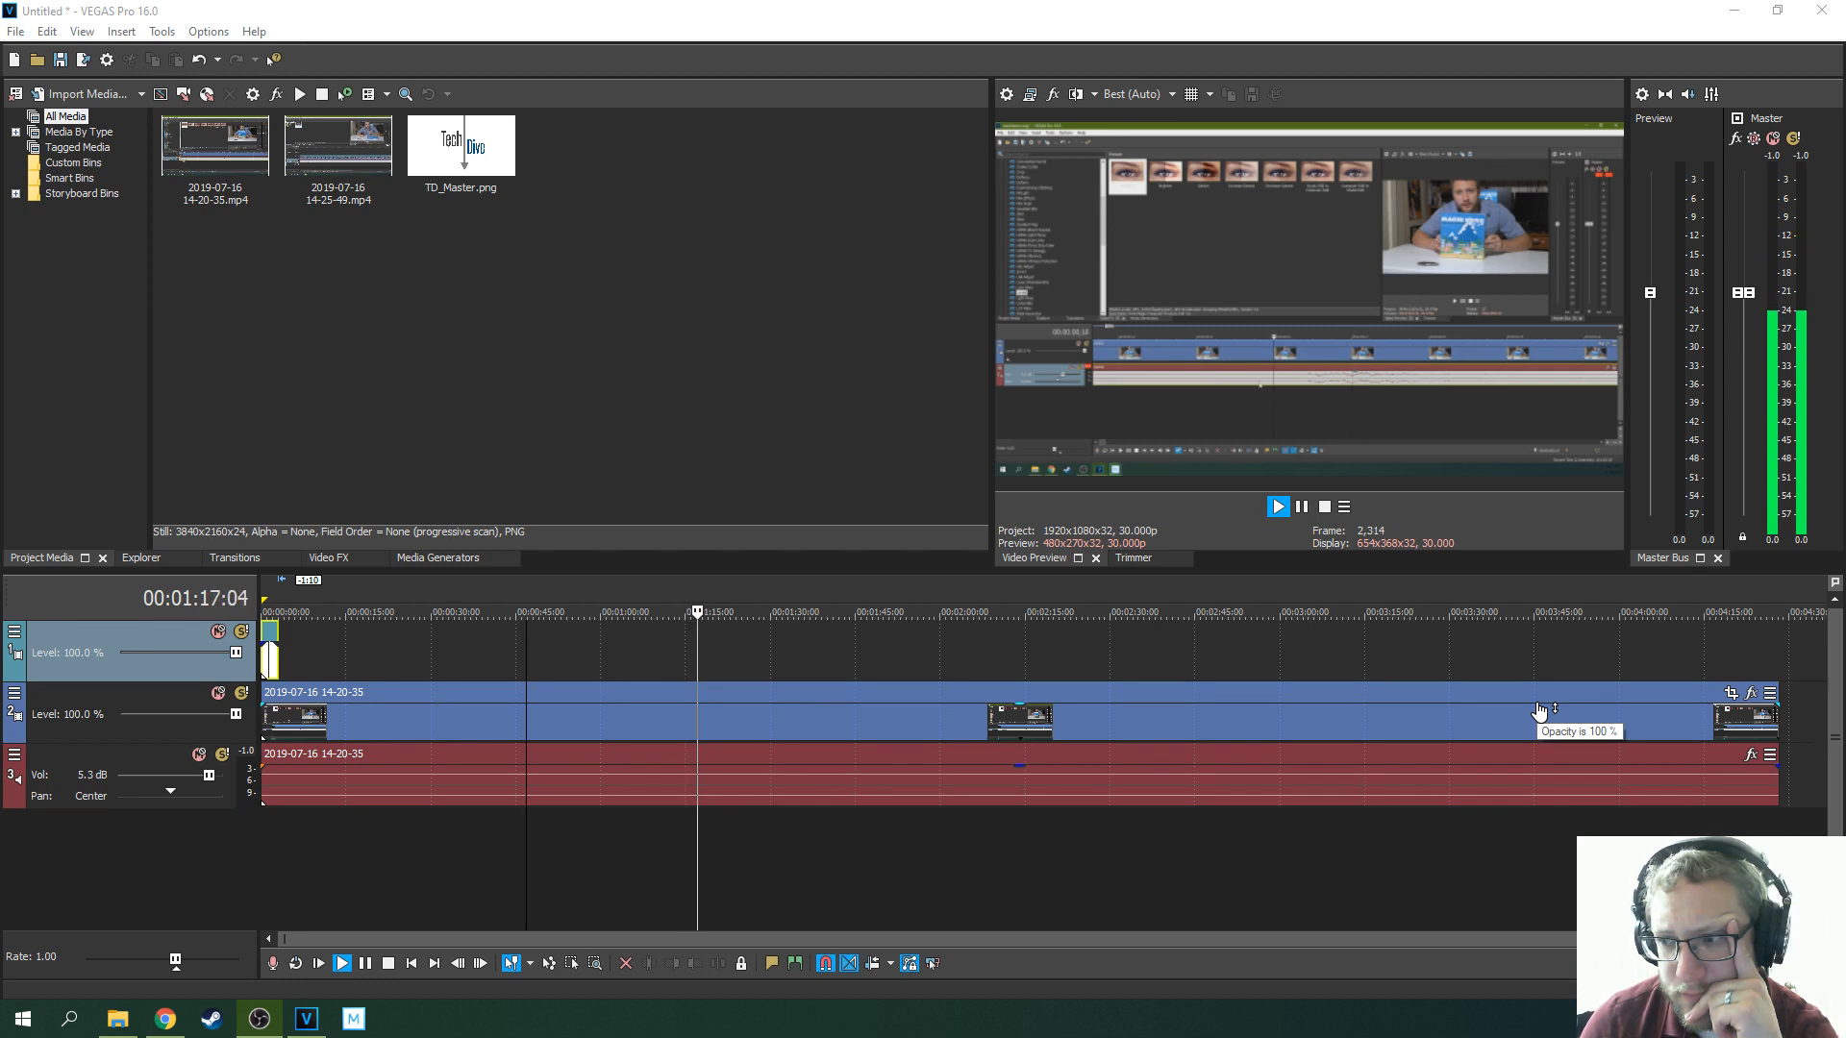
Enlarge the video preview area in width and height, then pause the playback at about 1 minute 25 seconds
drag(991, 429, 891, 429)
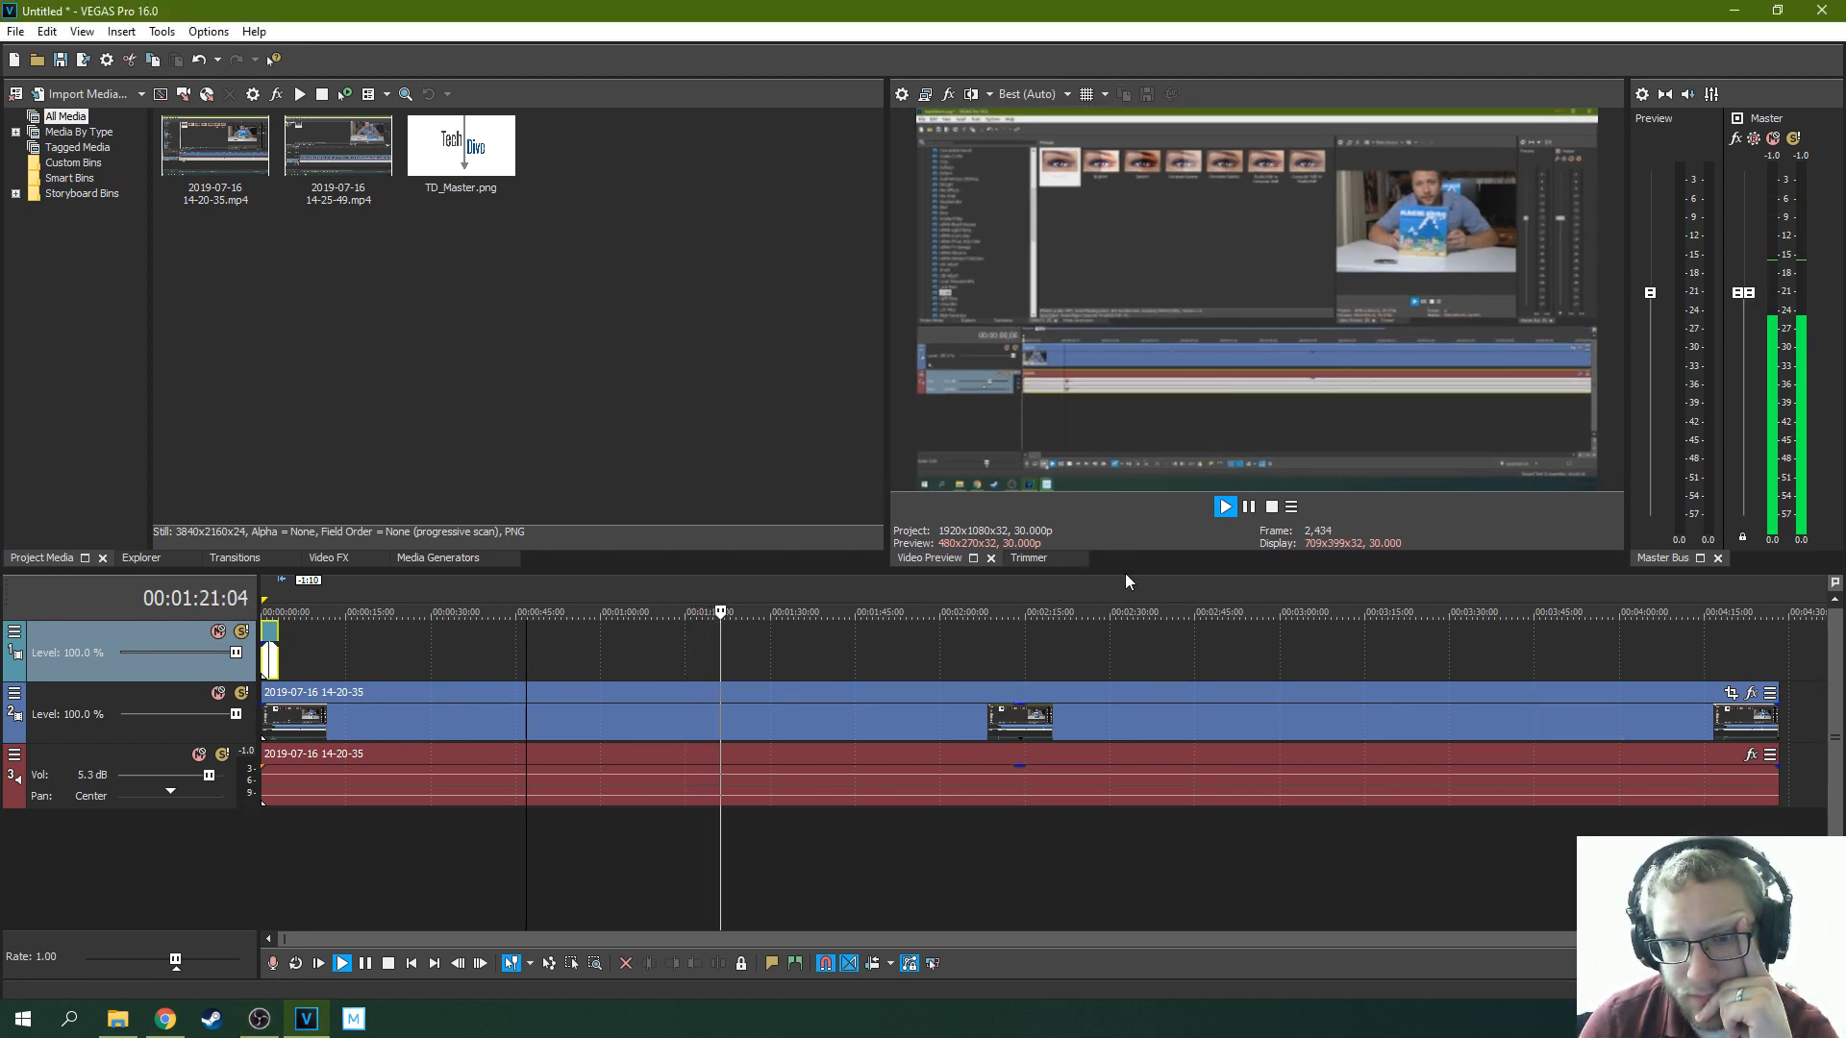
drag(1127, 574, 1144, 603)
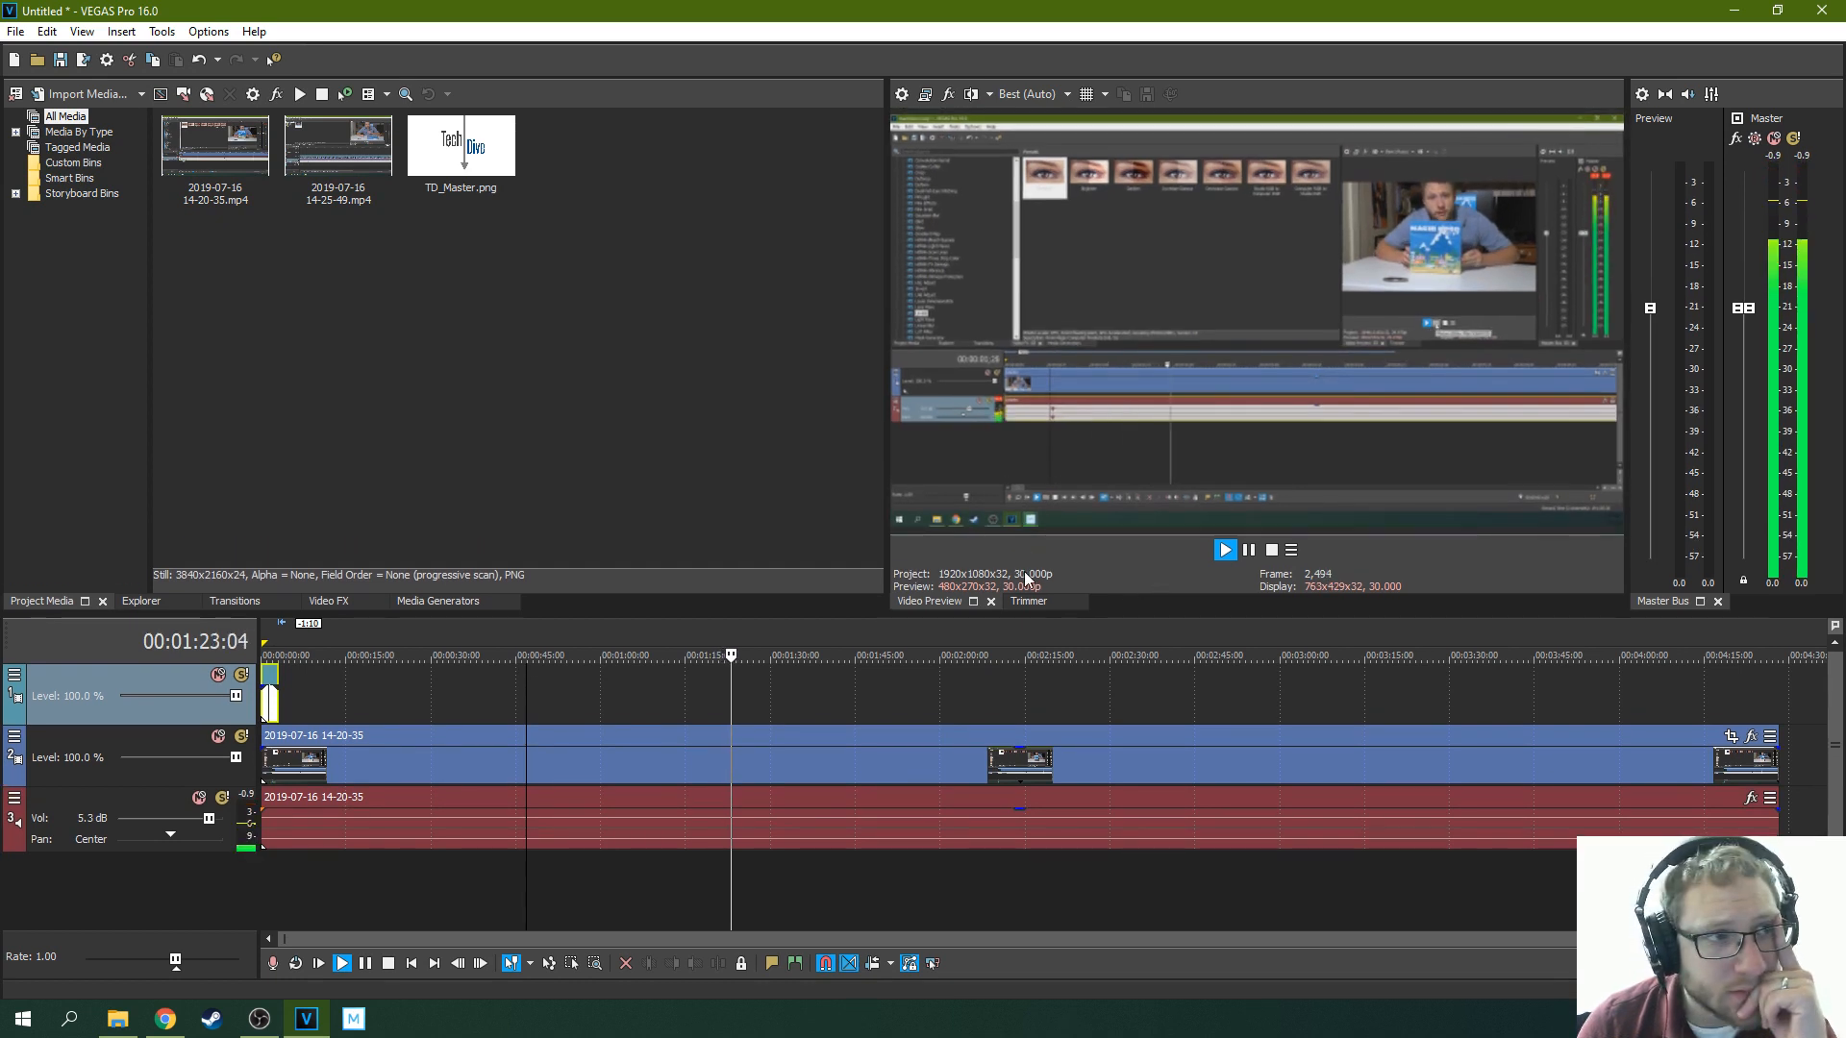
key(Return)
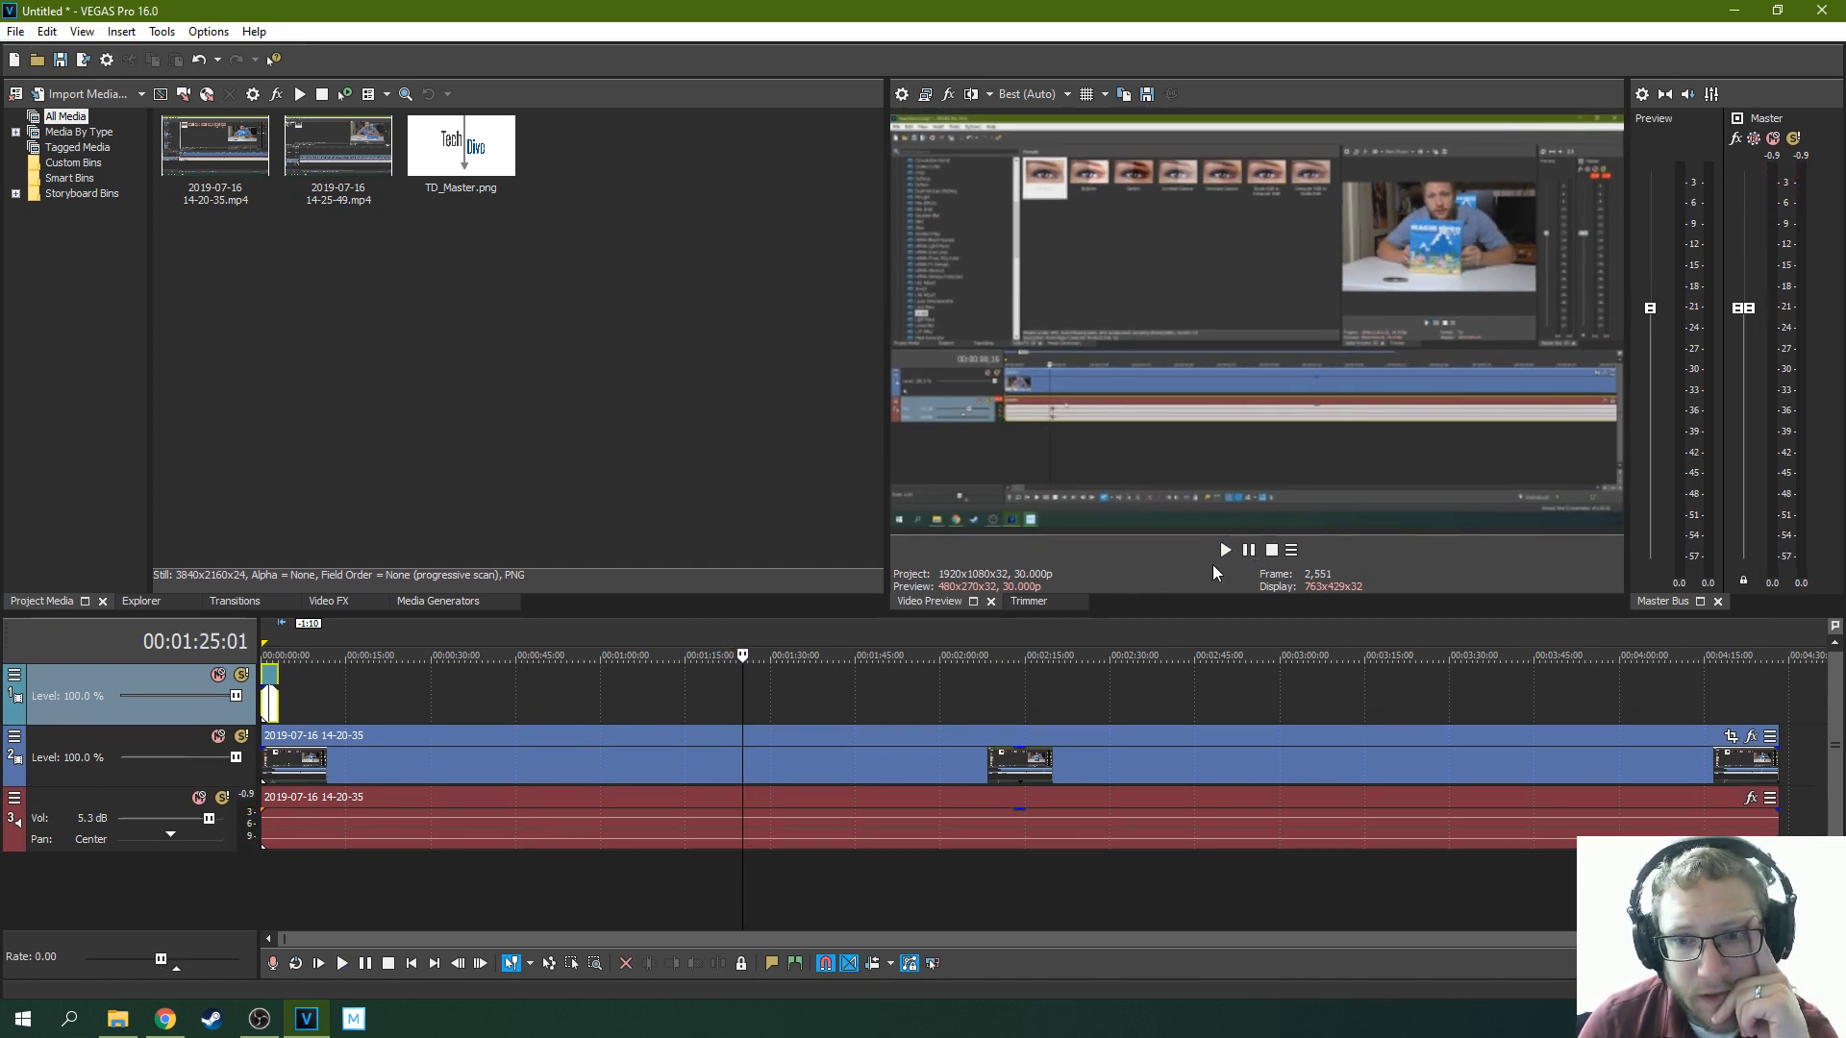
Start saving the project under a new name and create the folder "audioenvelopes tutorial" inside projects on the Basement (D:) drive
click(16, 29)
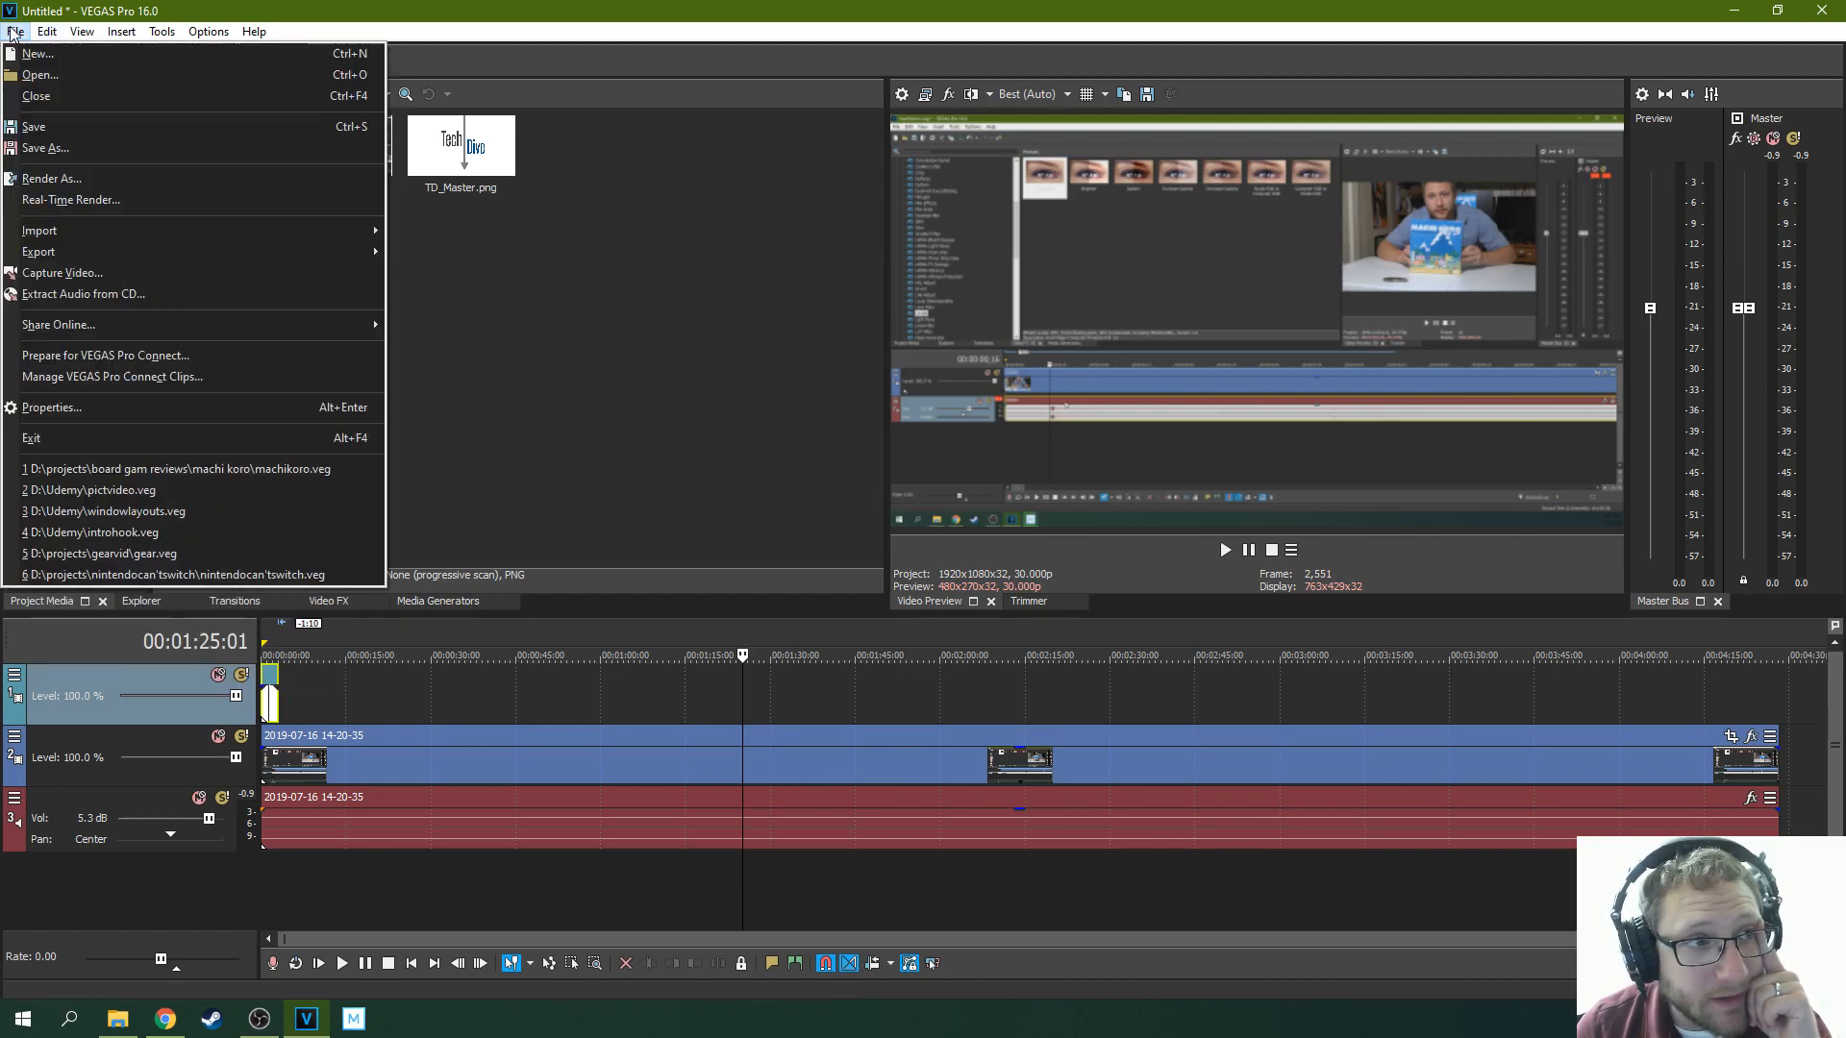
click(58, 147)
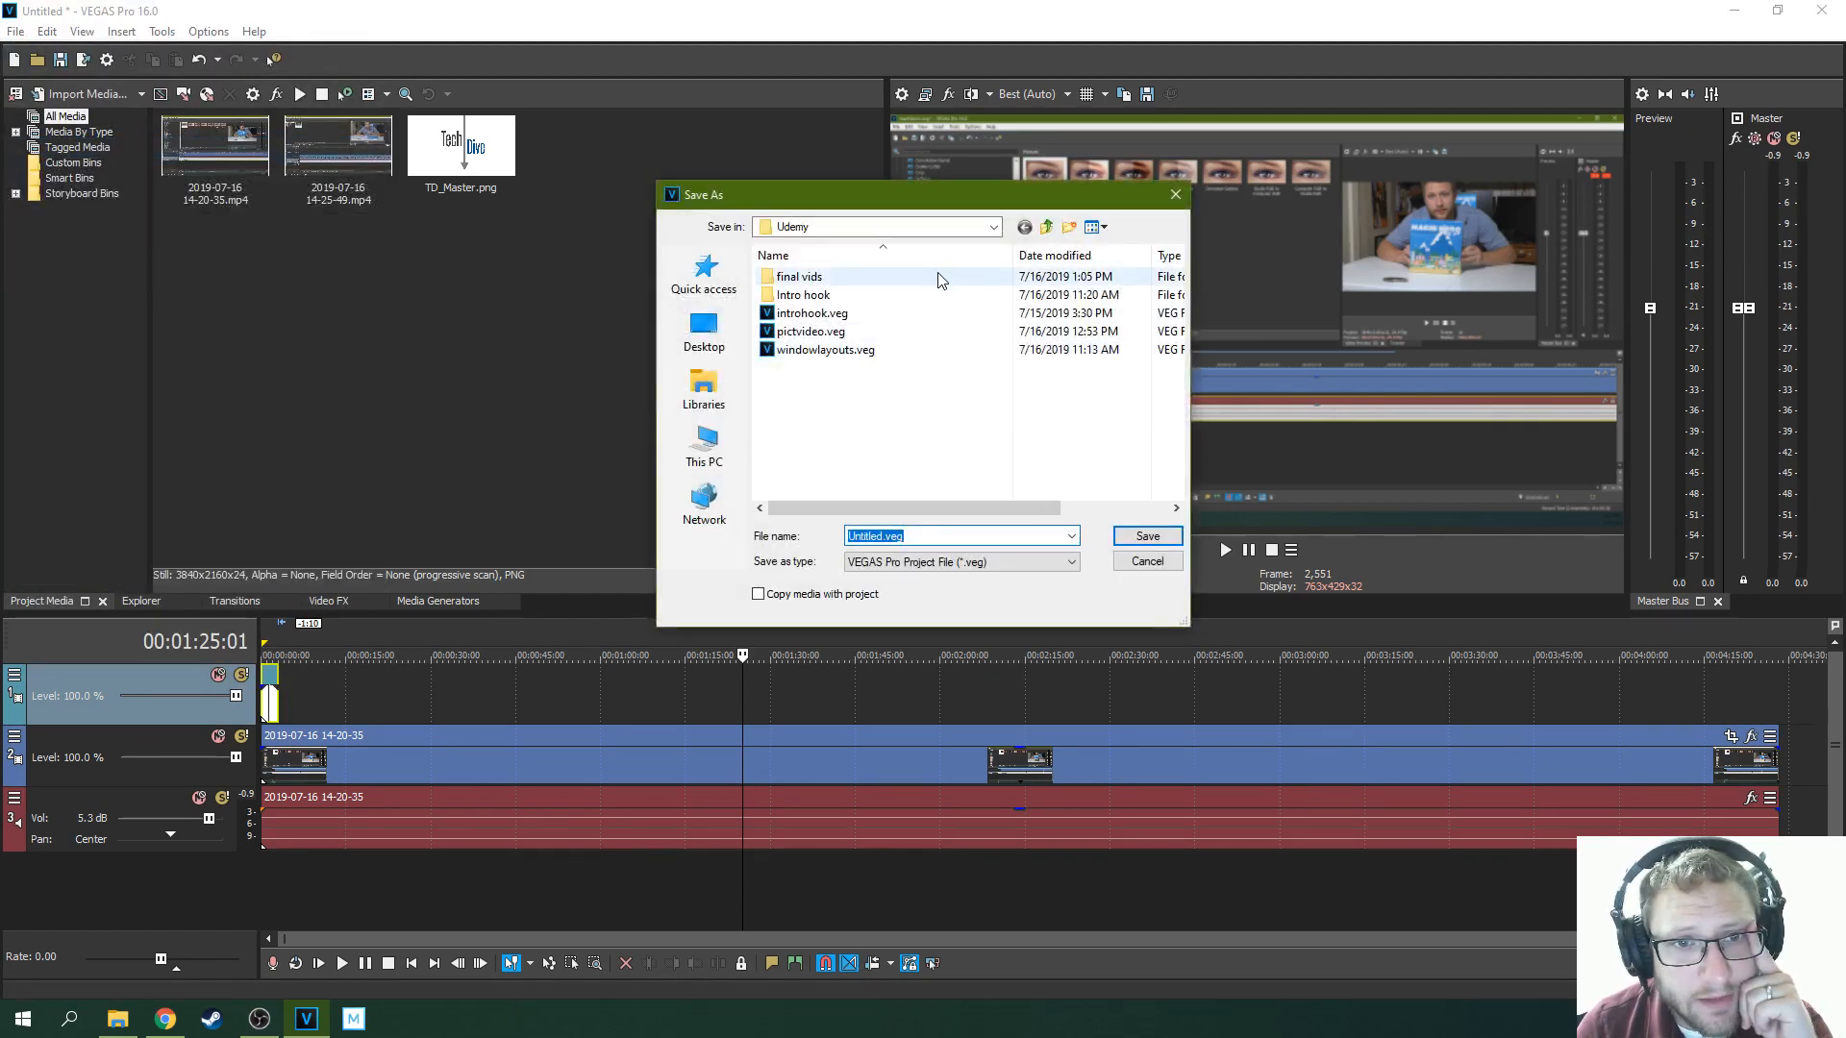
click(991, 228)
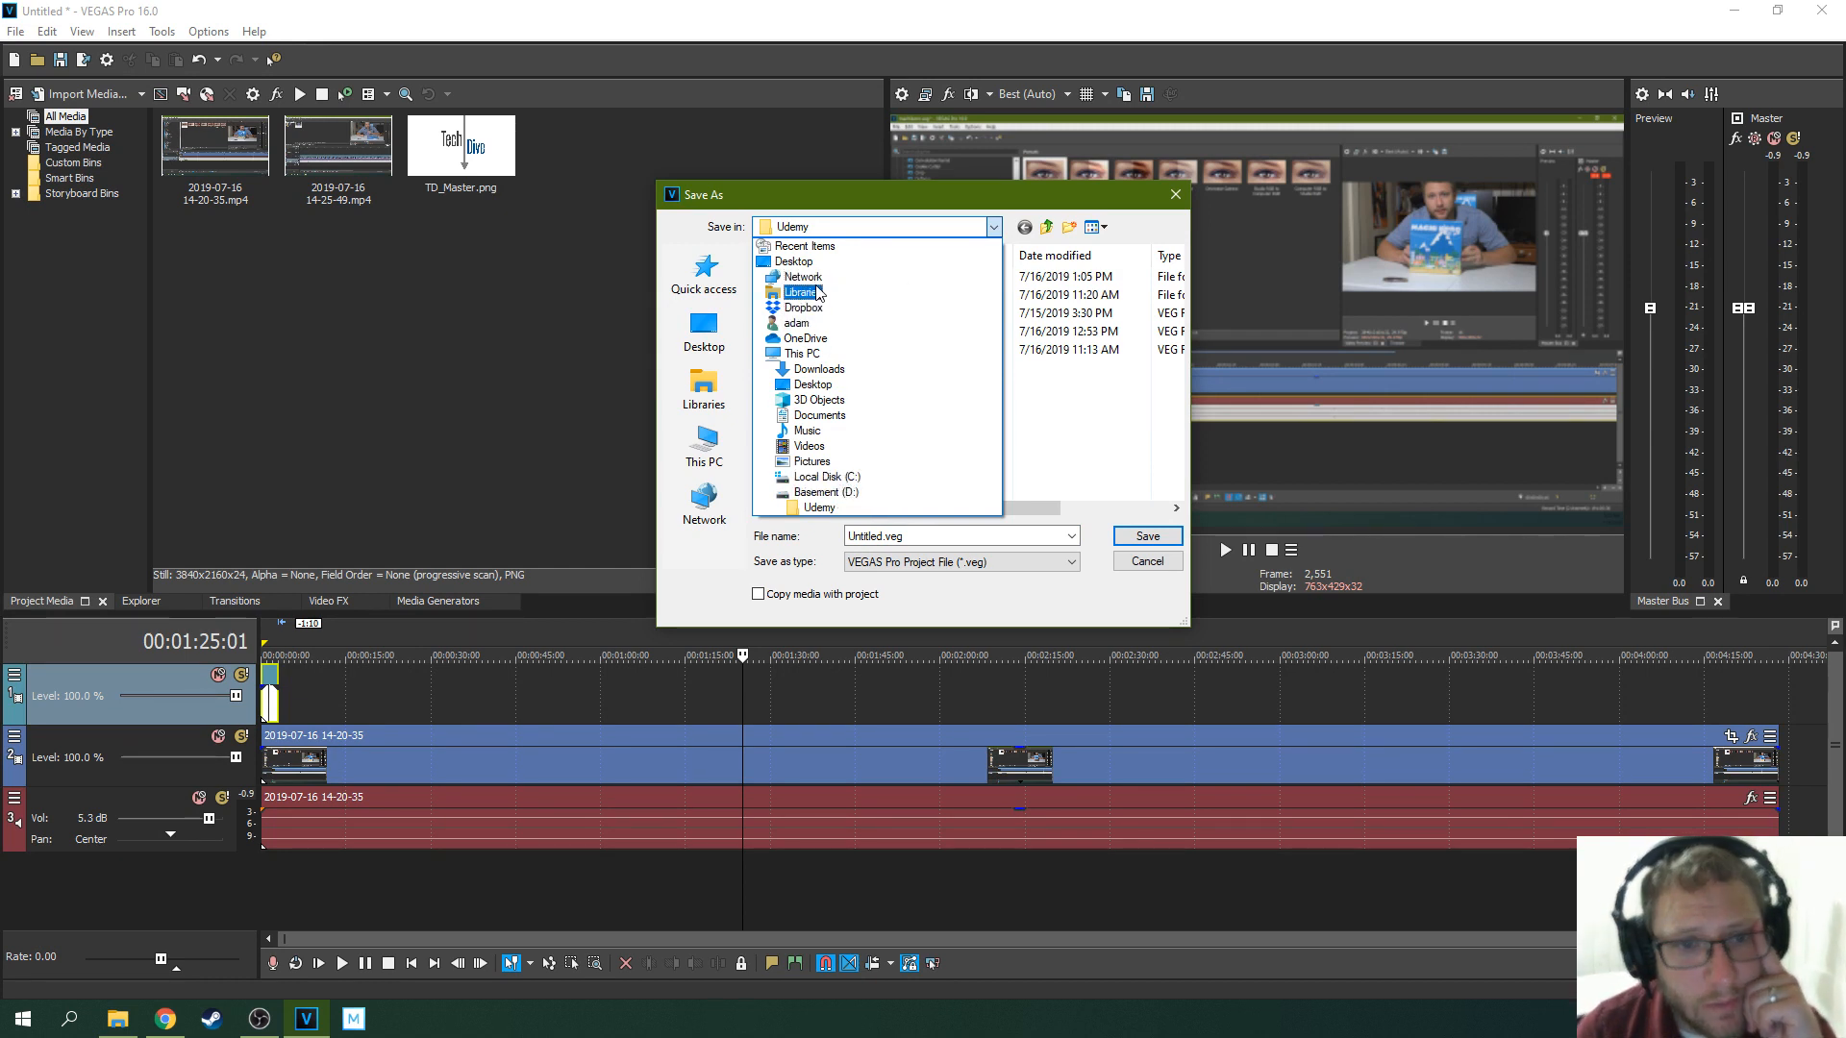
click(825, 492)
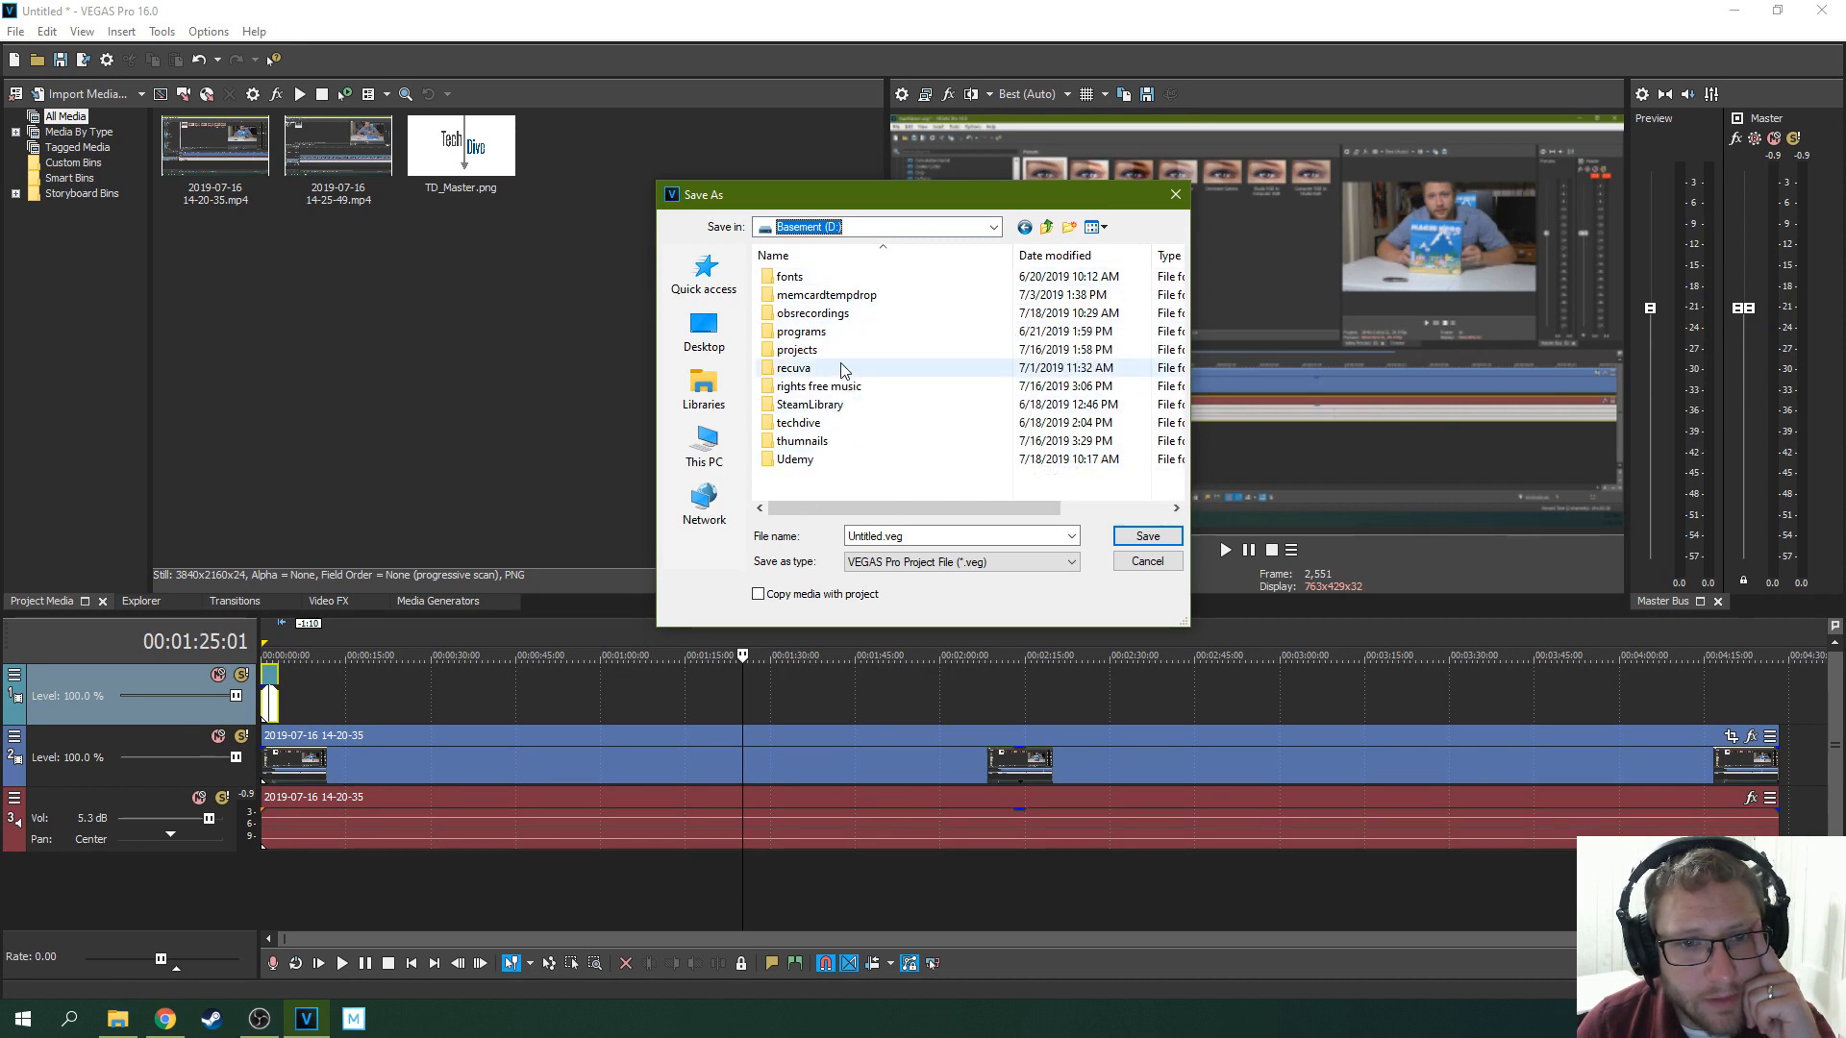
double_click(862, 350)
click(1069, 228)
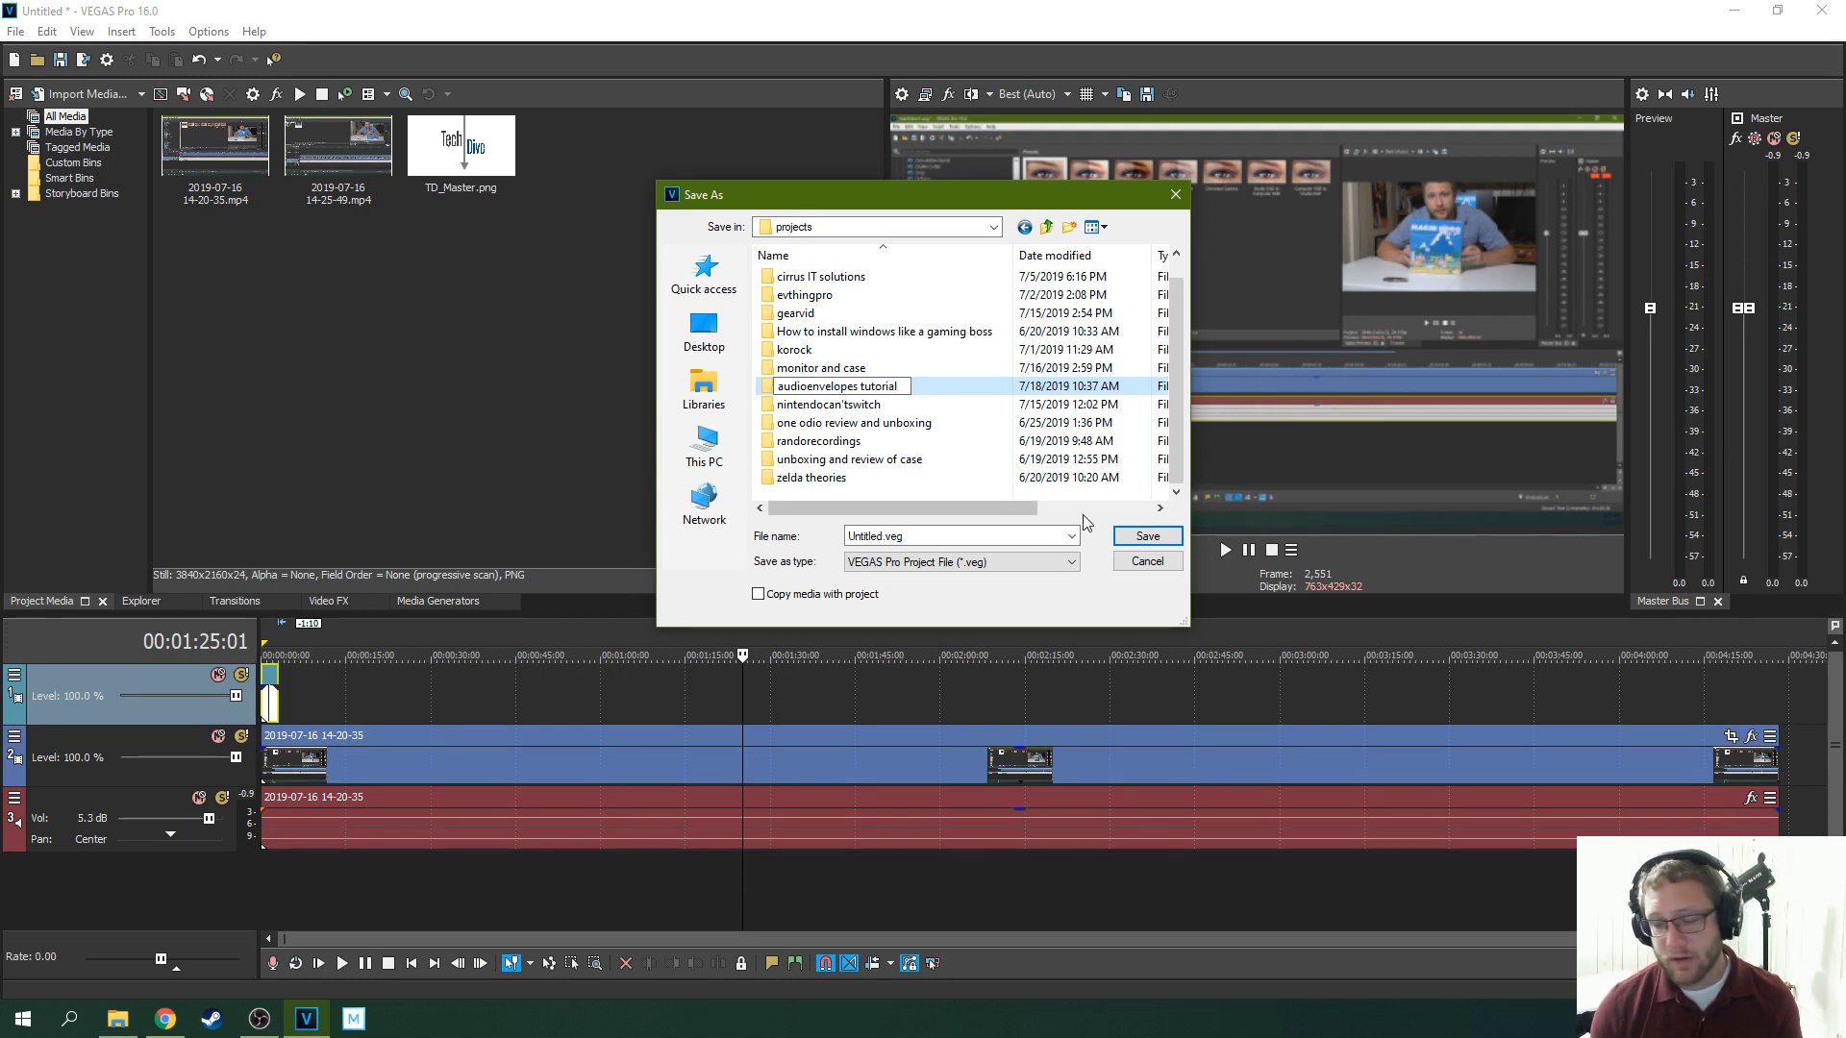
key(Return)
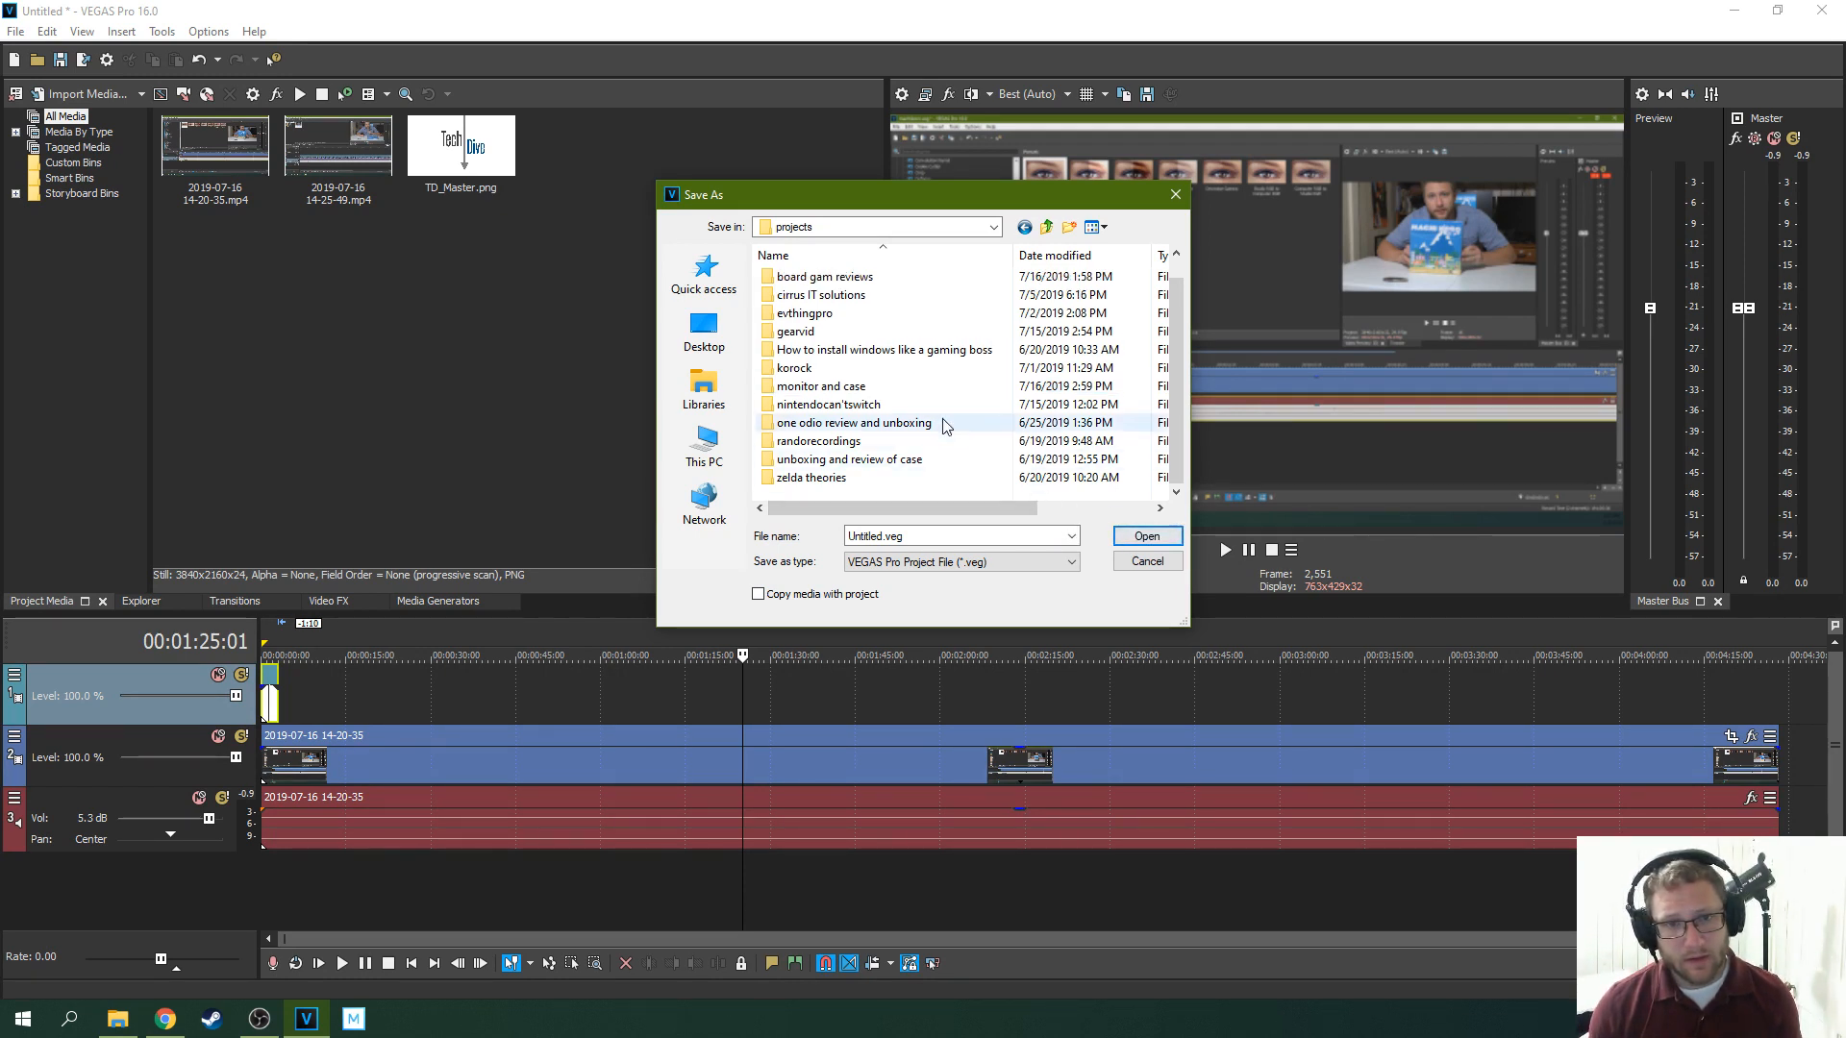
Save the project as audioenvelops.veg in the "audioenvelopes tutorial" folder
scroll(857, 310, up, 1)
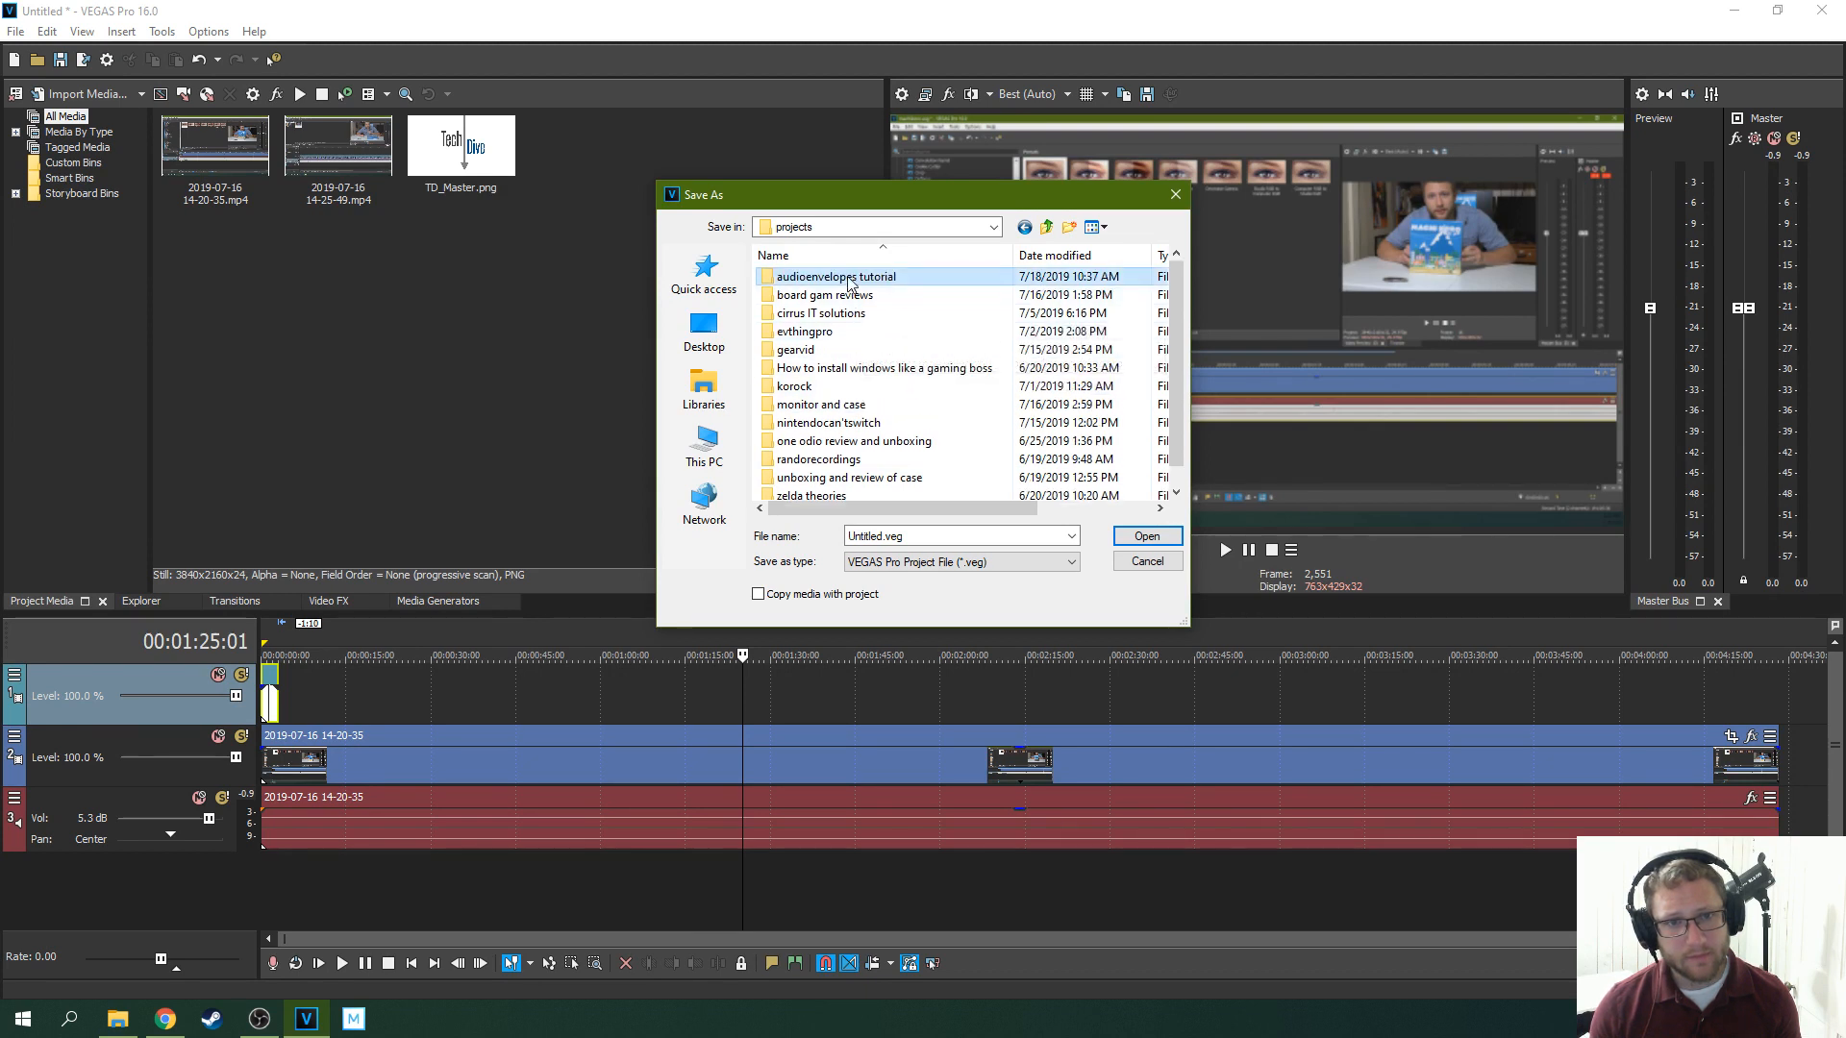
double_click(852, 277)
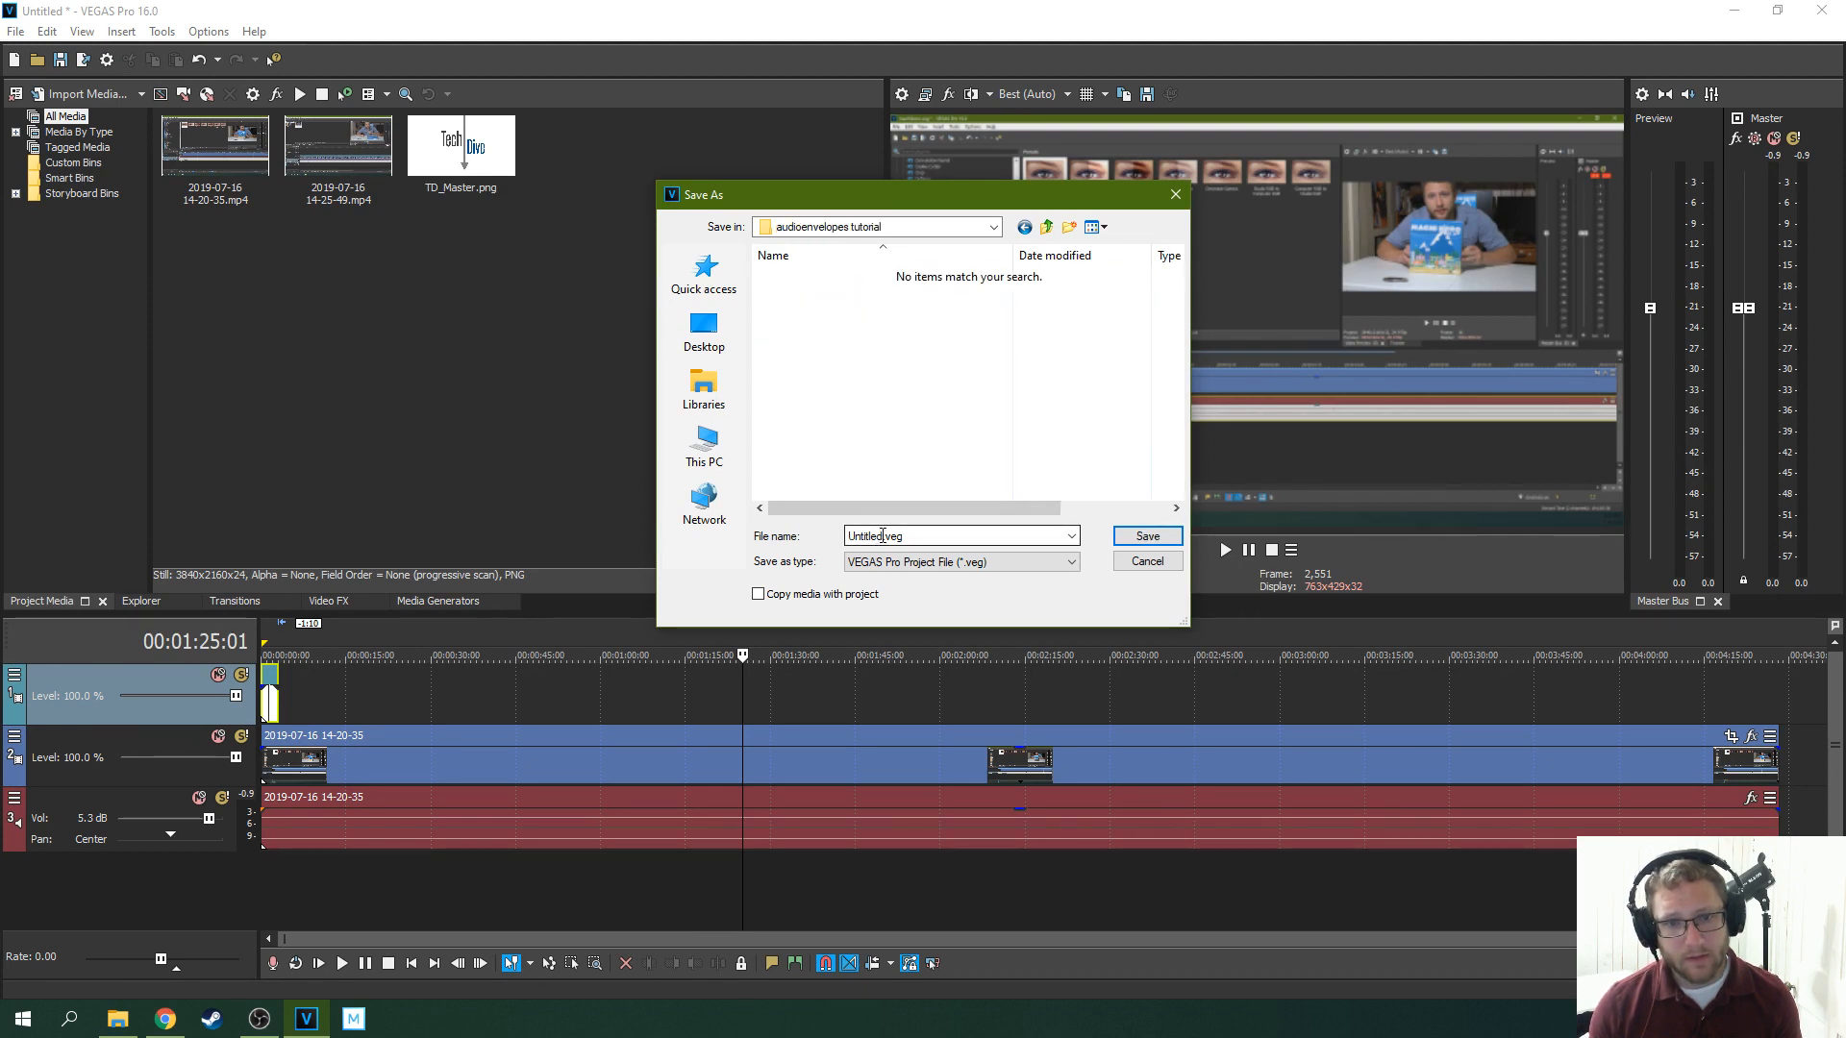
double_click(882, 536)
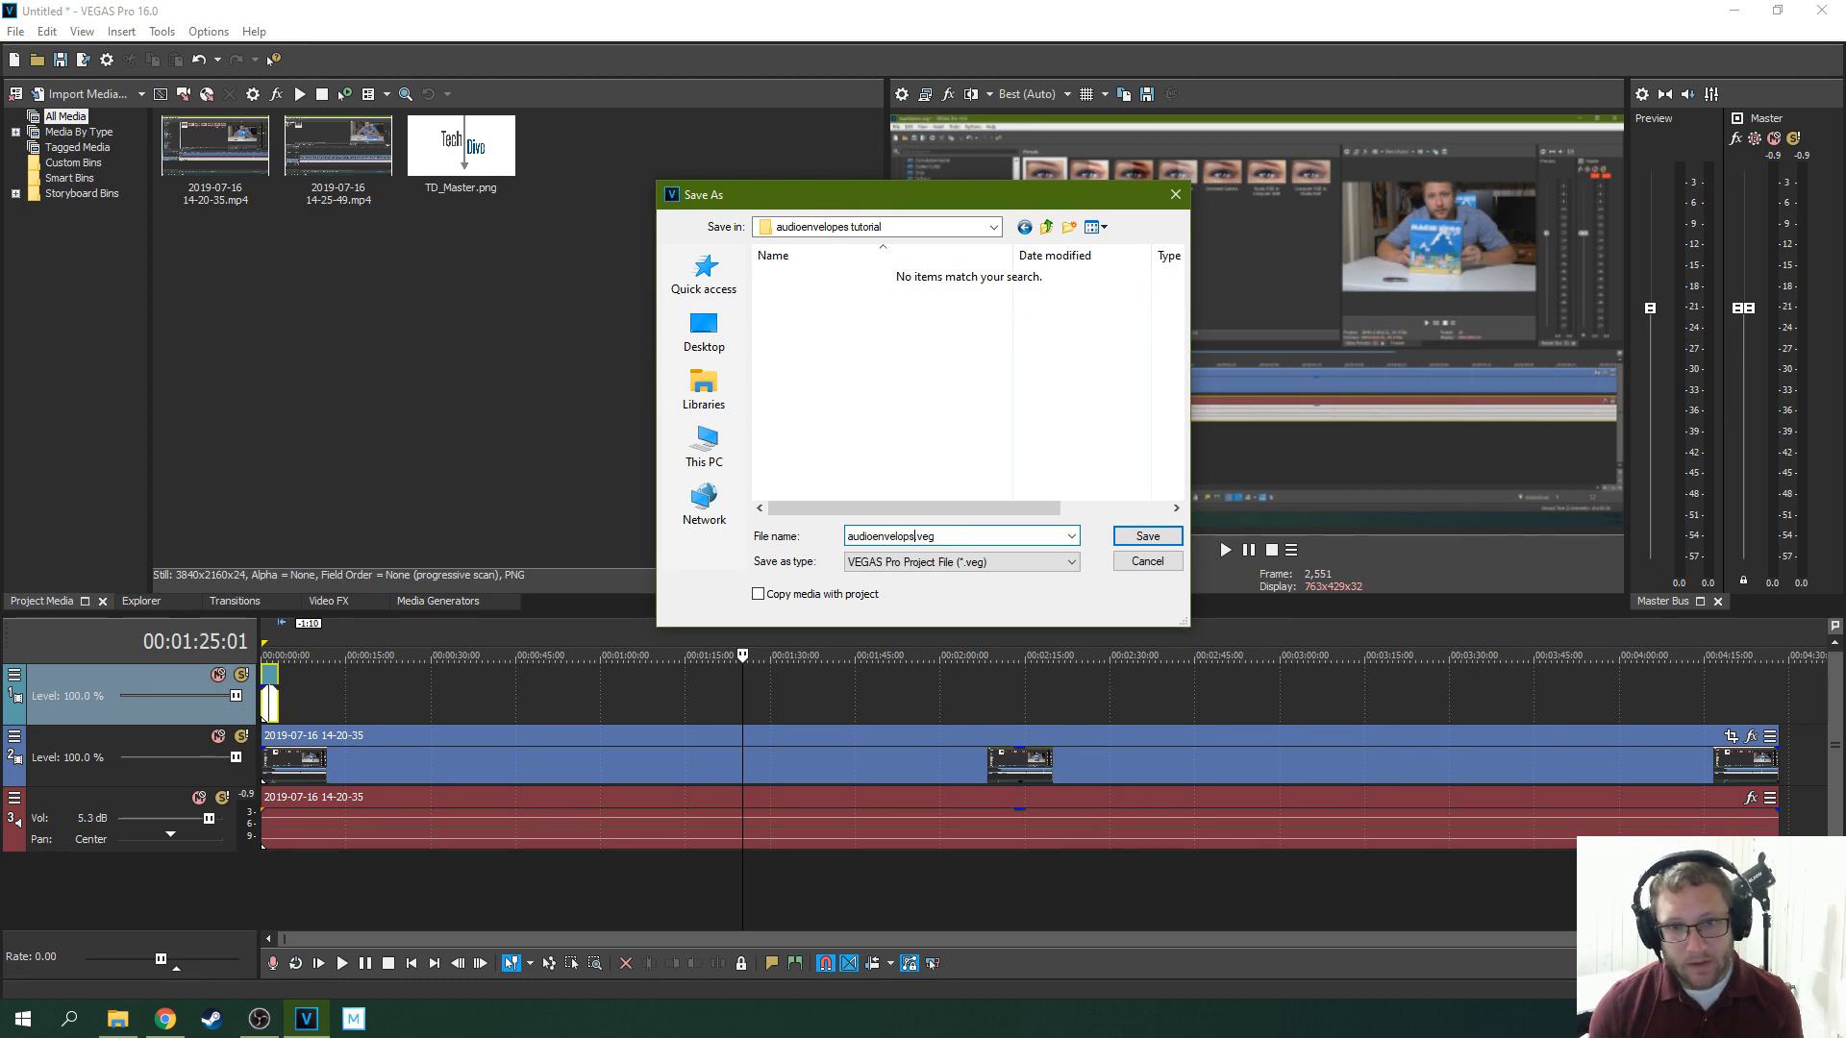
click(1128, 543)
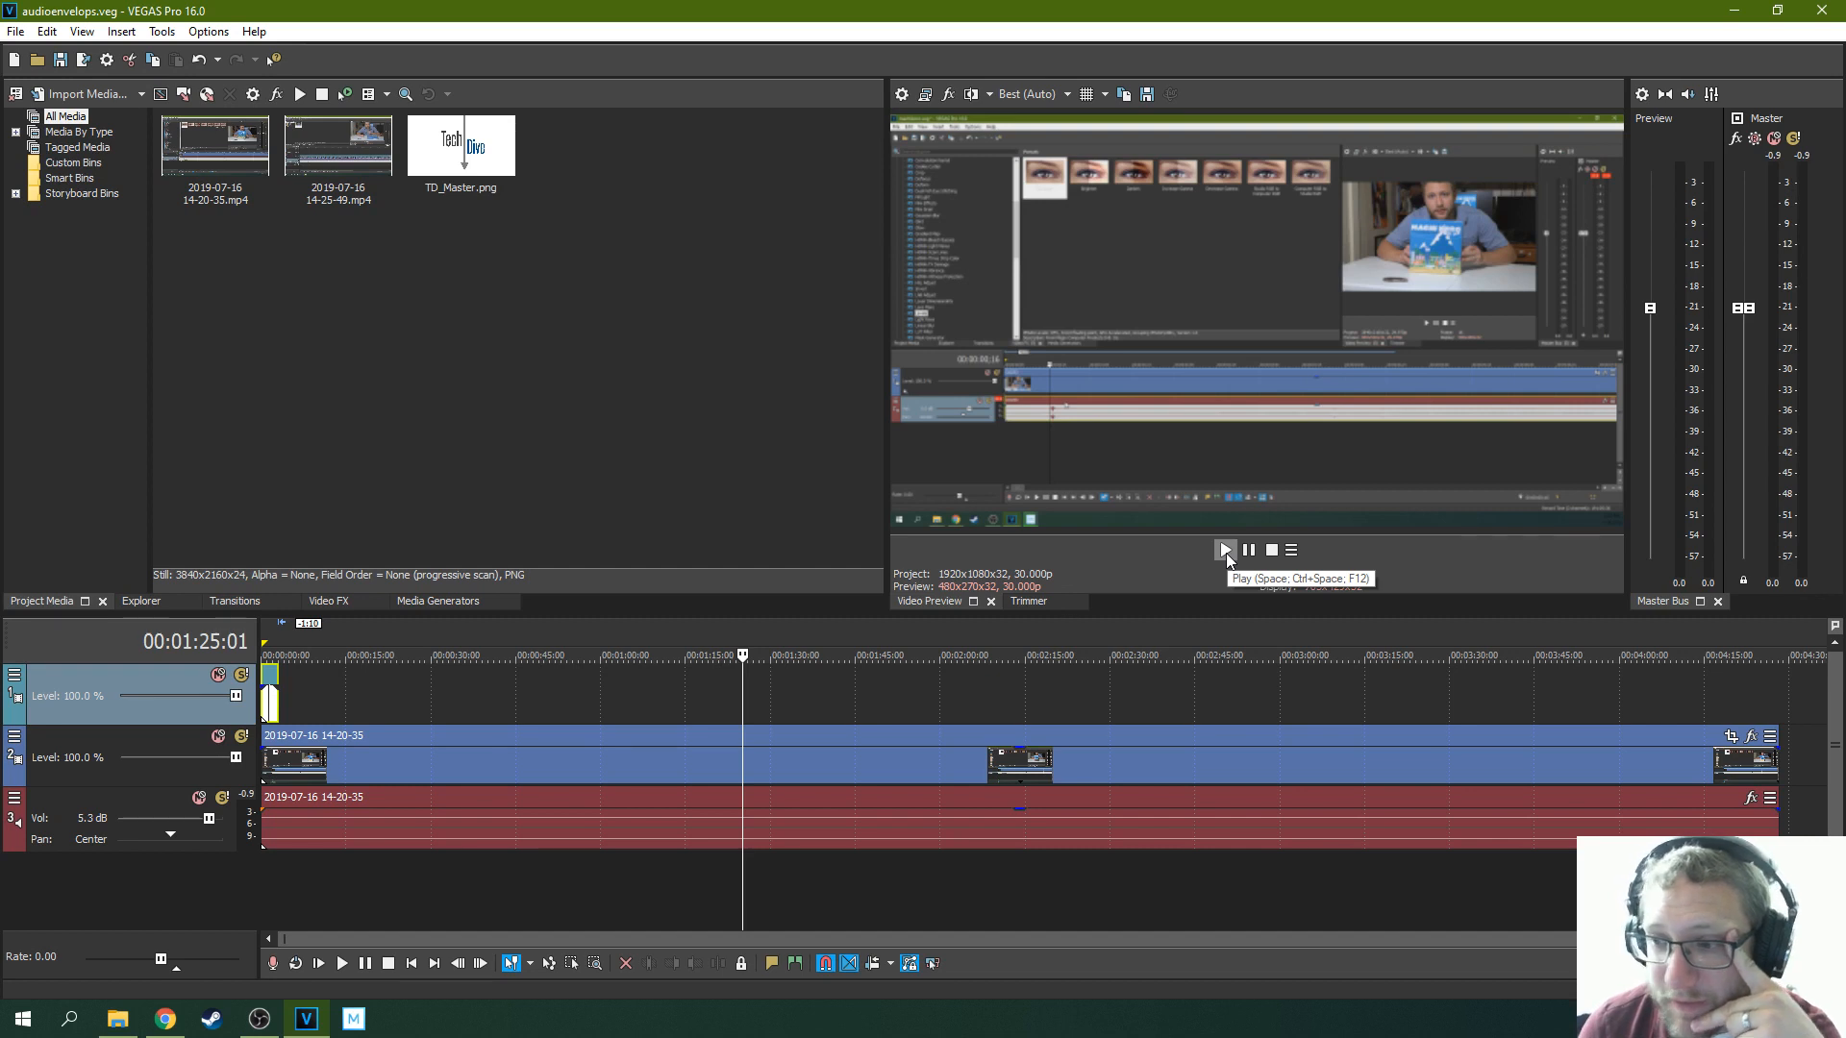
Play a short stretch from about 1 minute 25 seconds and examine the resolution options for the Best preview quality
click(1226, 551)
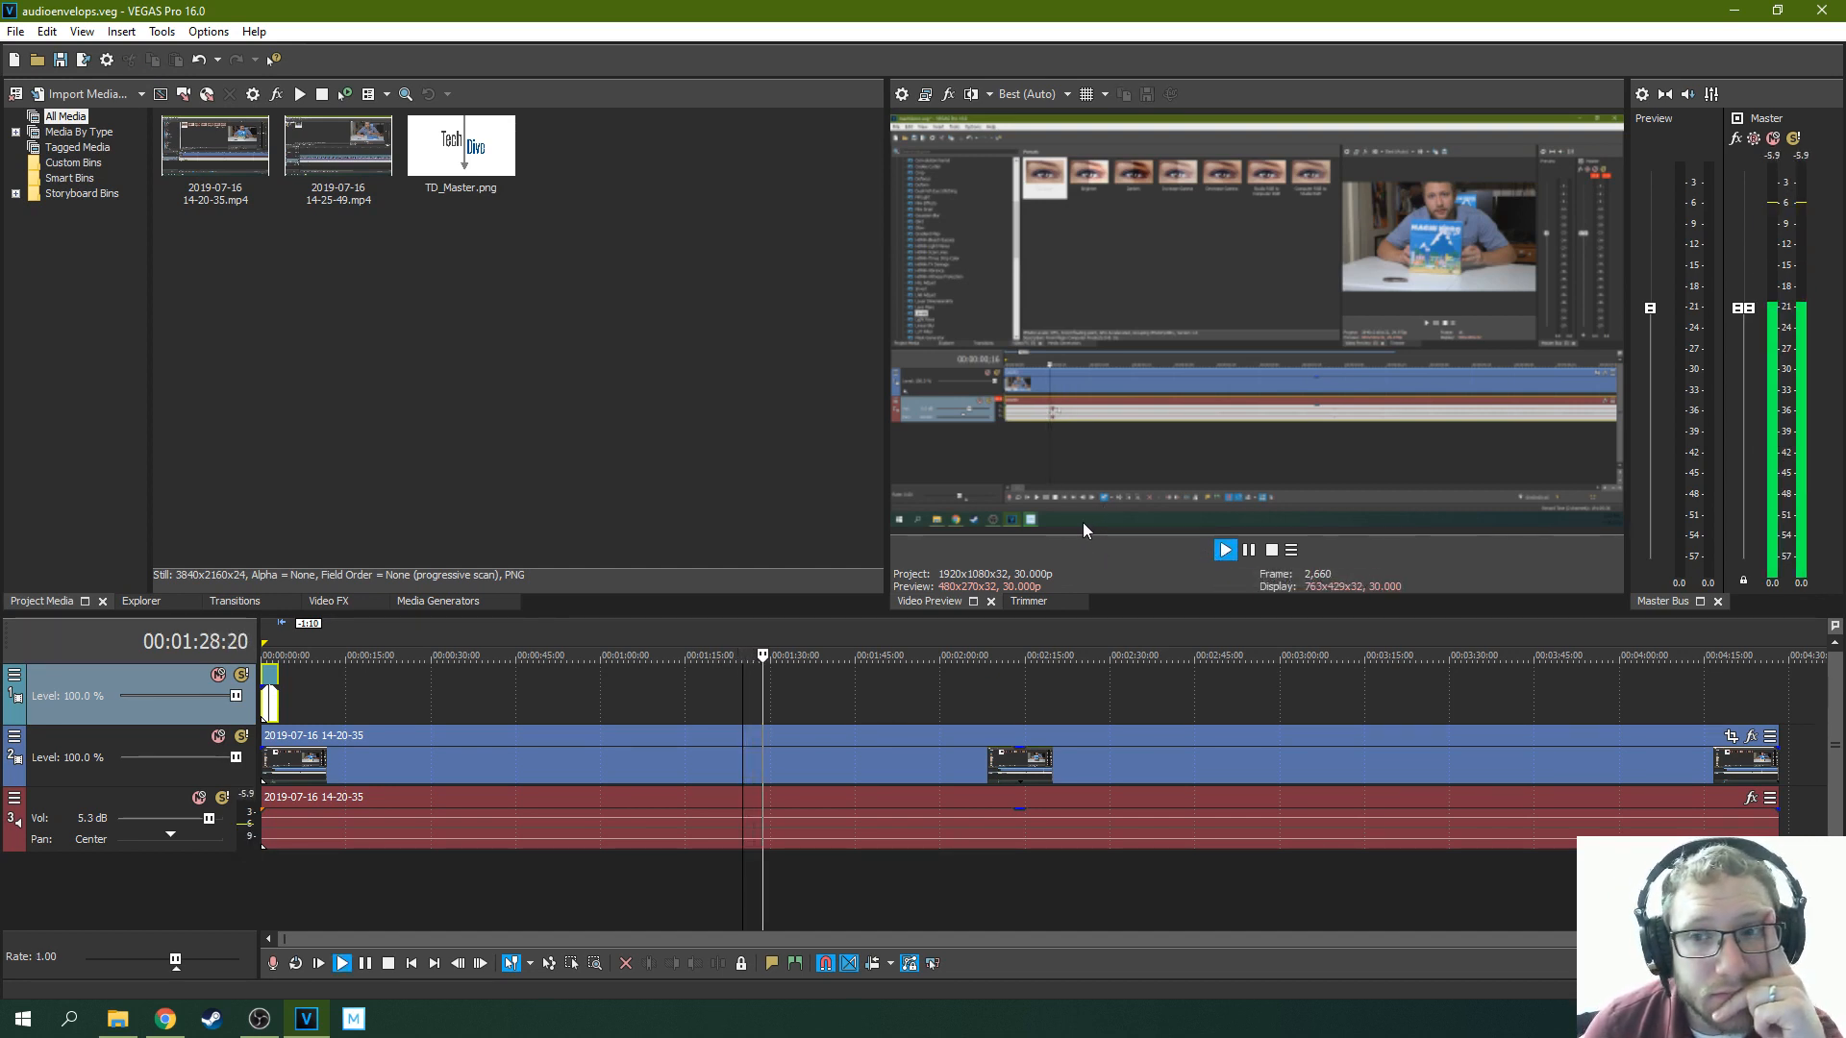
click(1248, 551)
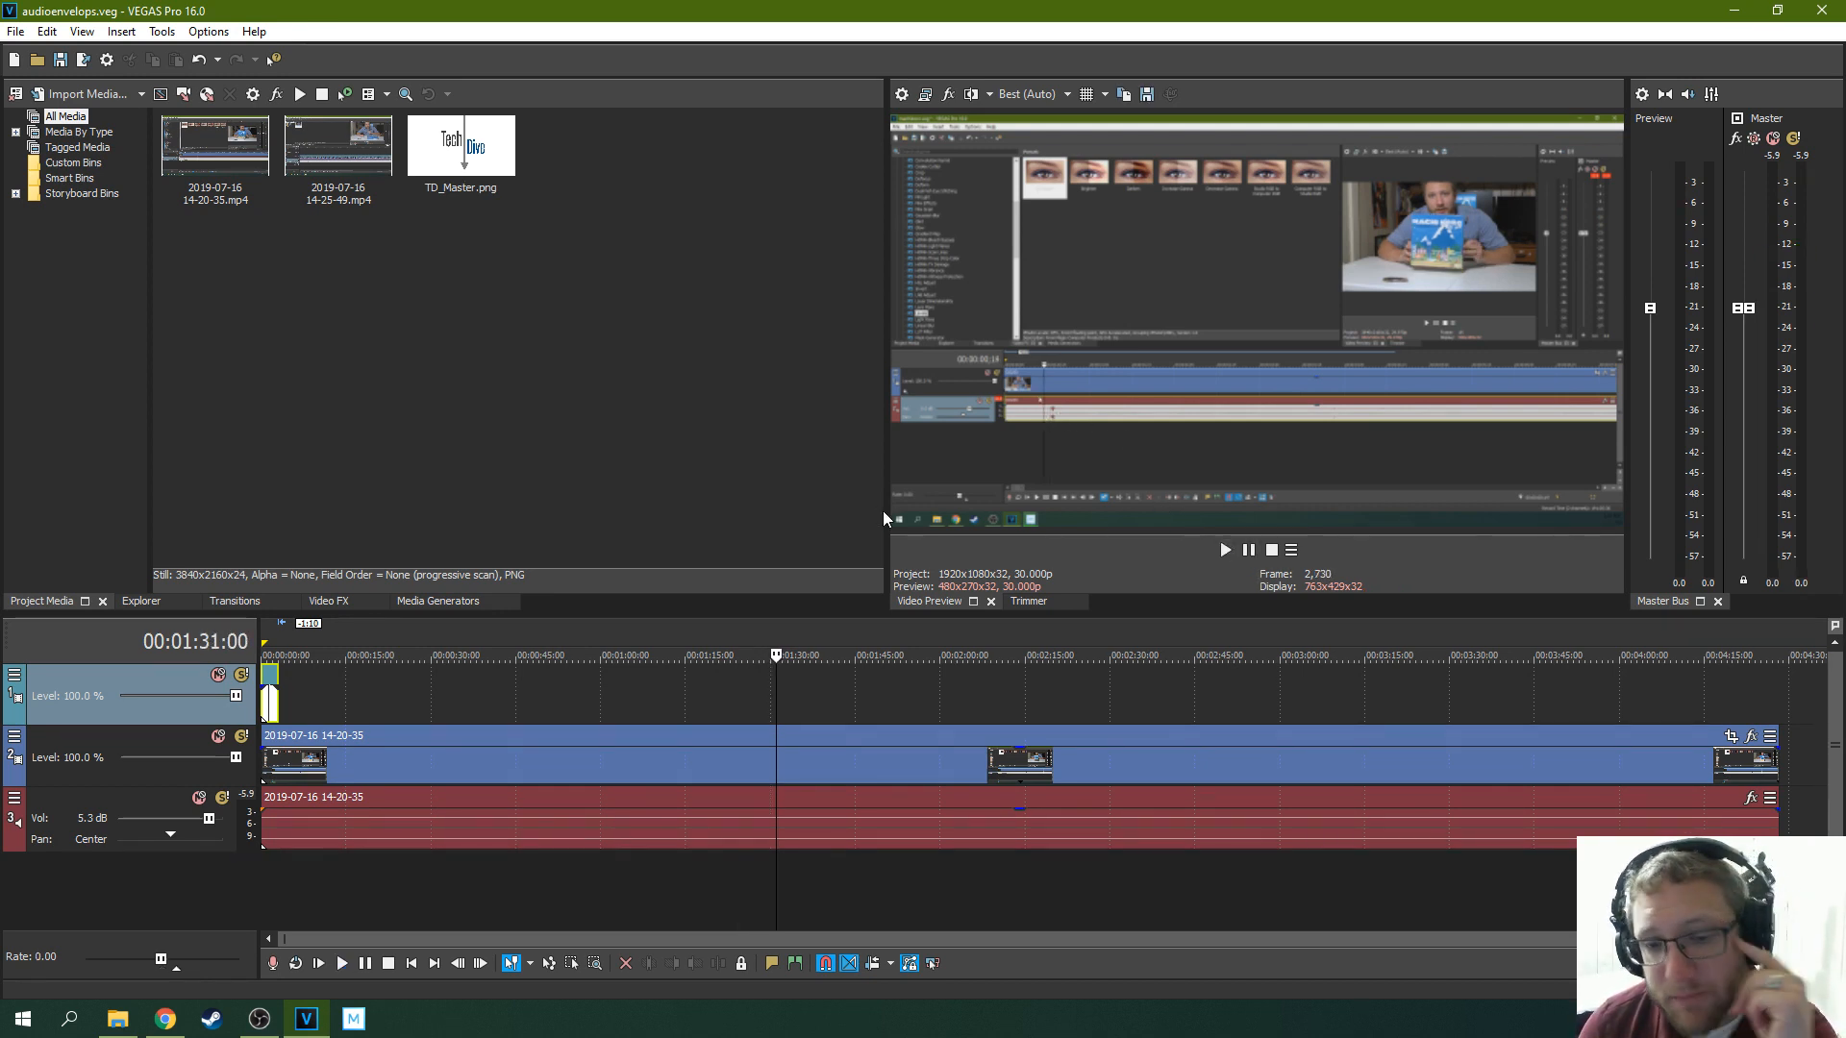
click(1065, 94)
mouse_move(1048, 177)
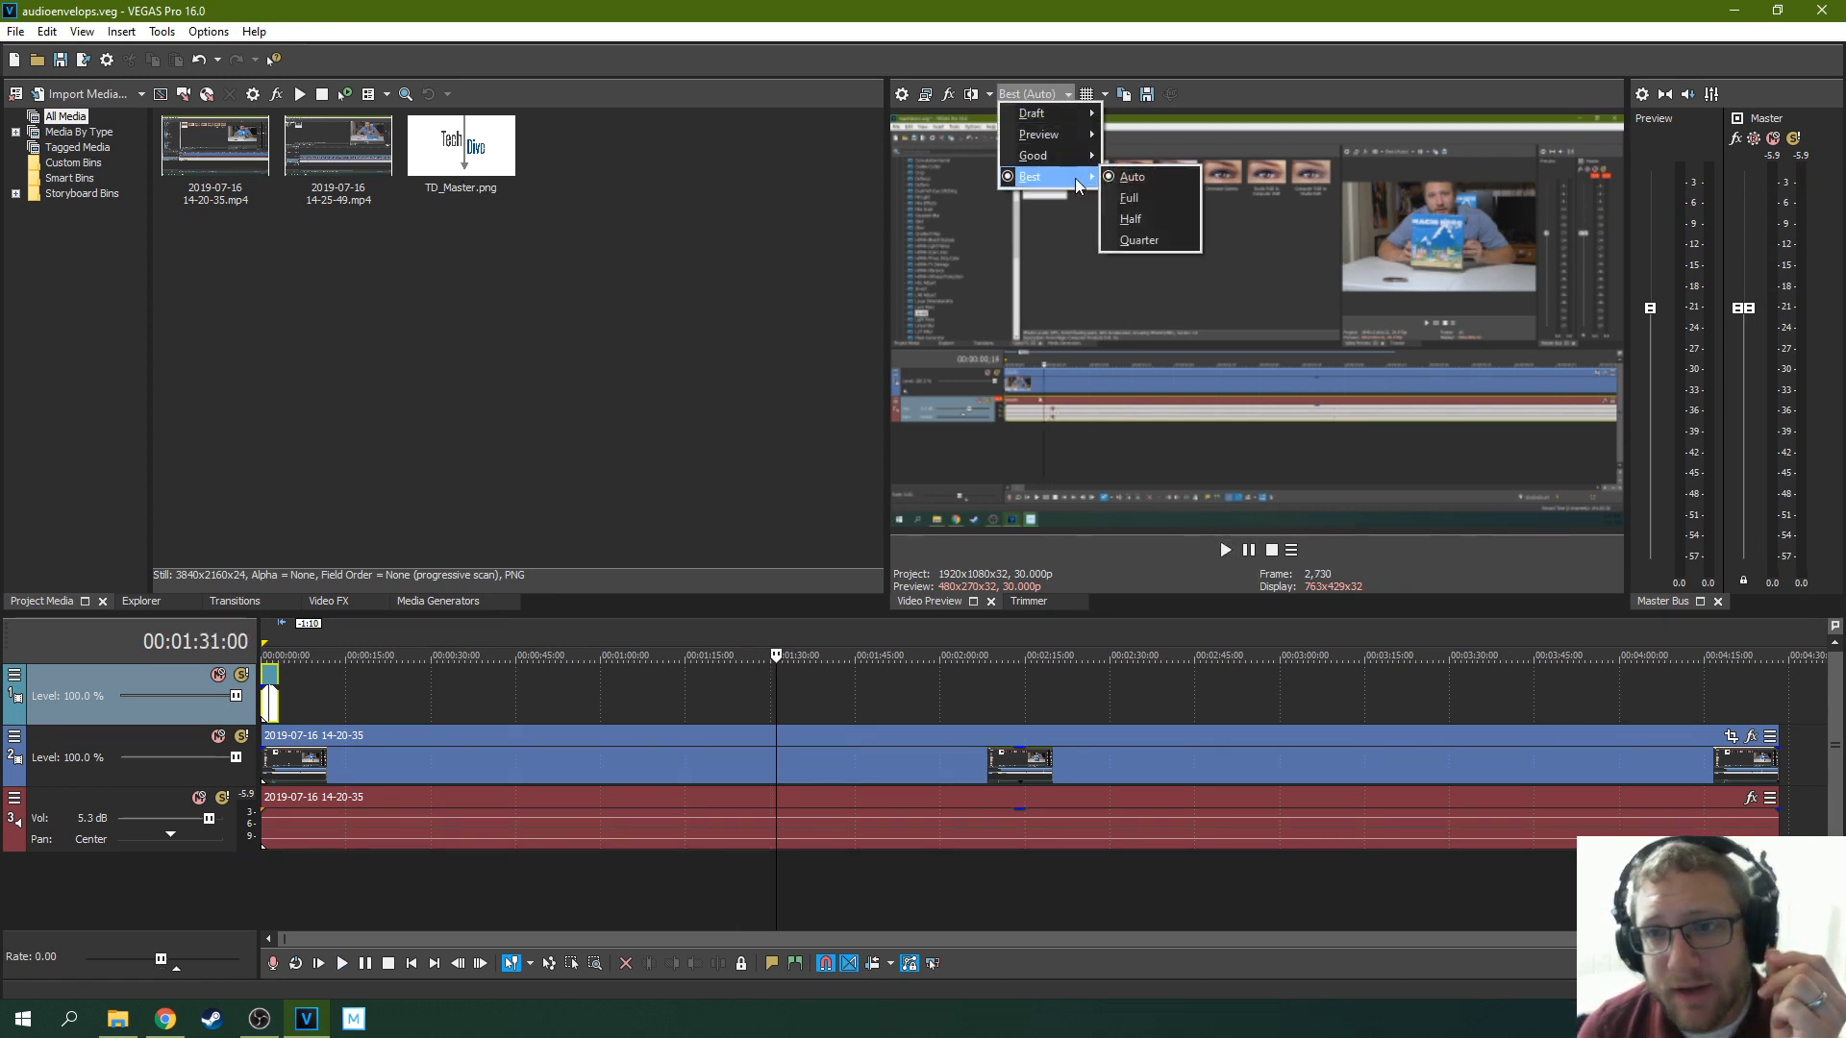
click(1260, 107)
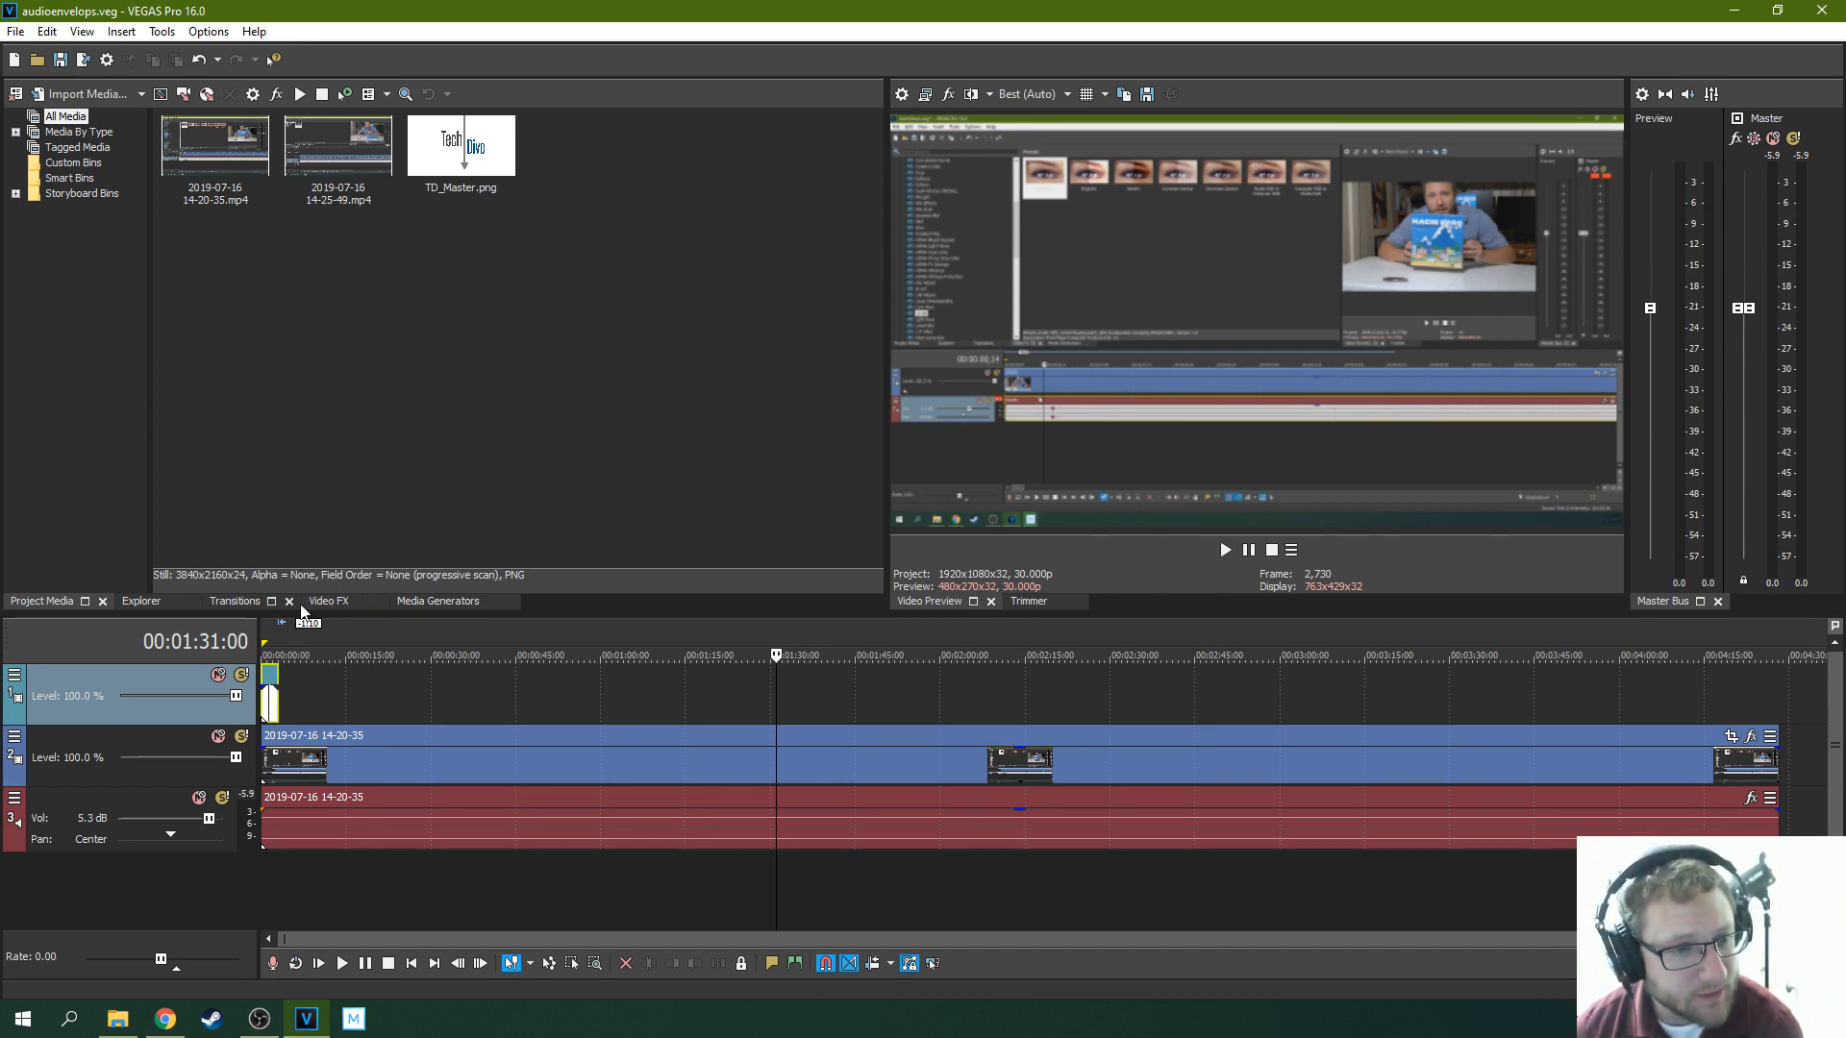
Browse the video effects list, including Dual Fish Eye Stitching and Quick Blur, and examine the Saturation Adjust presets
click(328, 602)
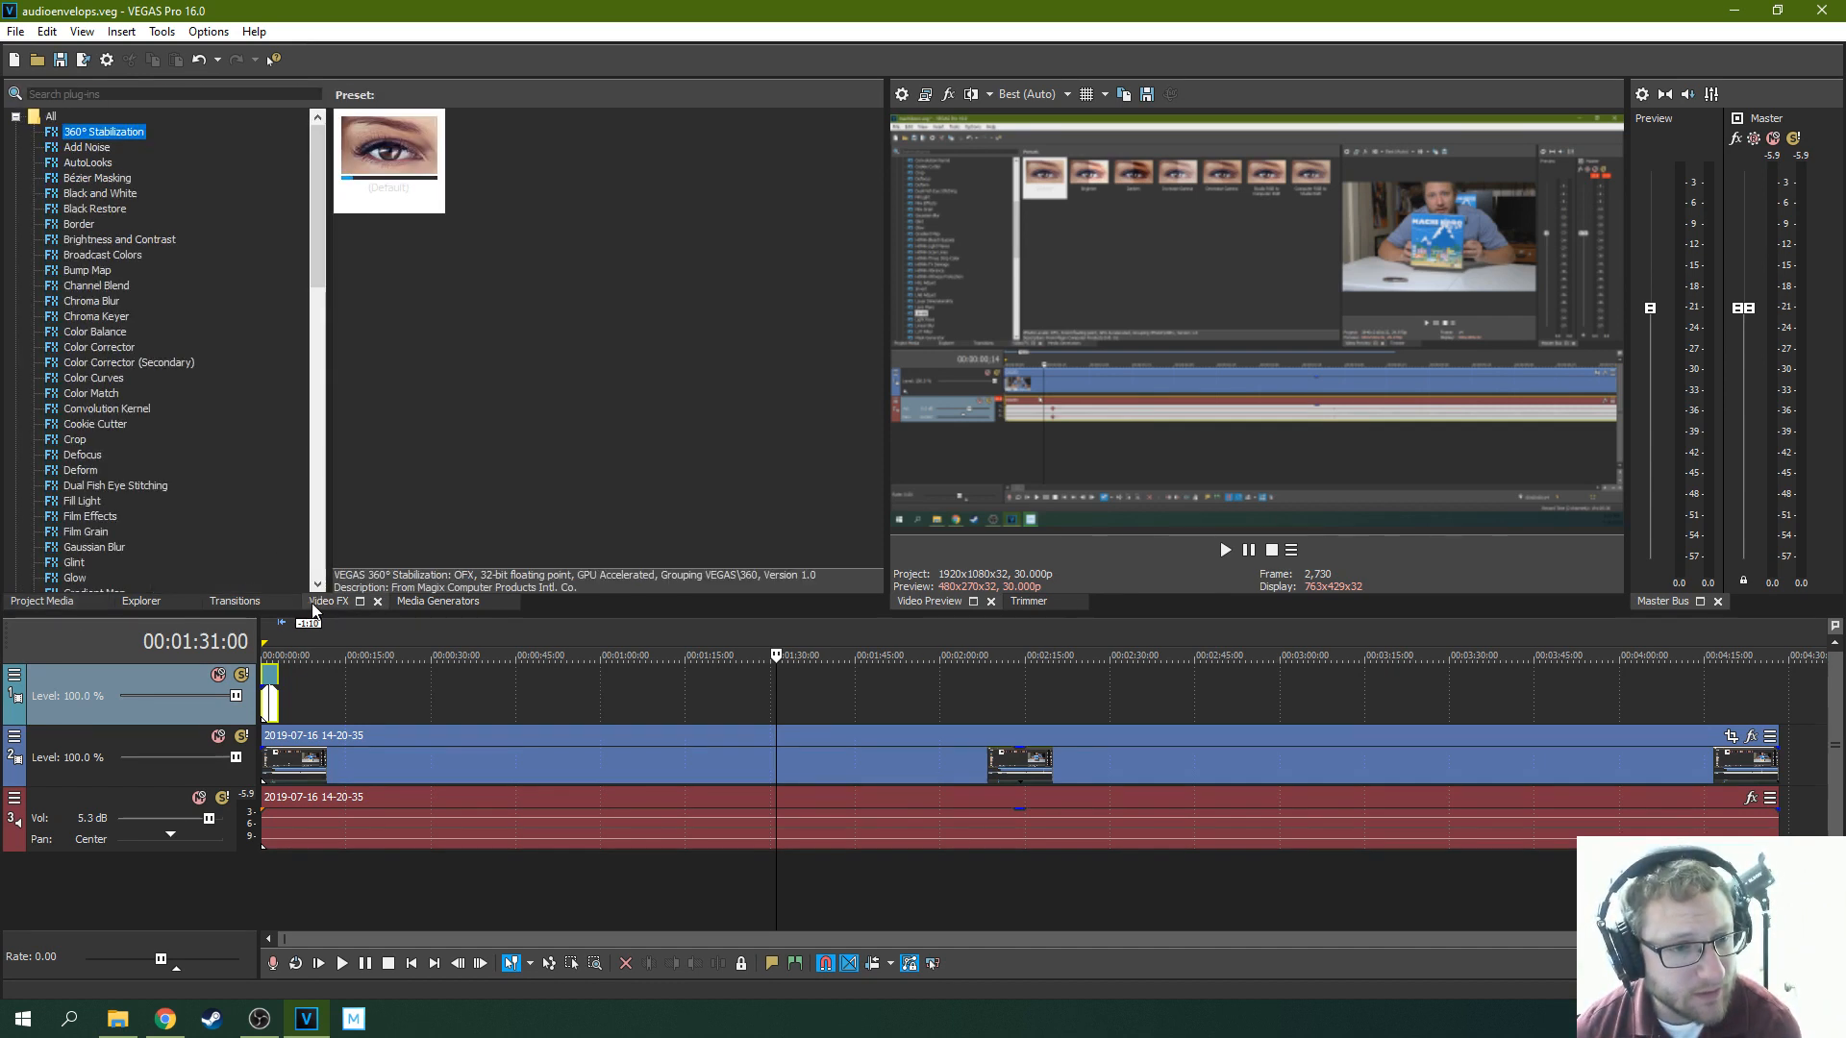
click(42, 601)
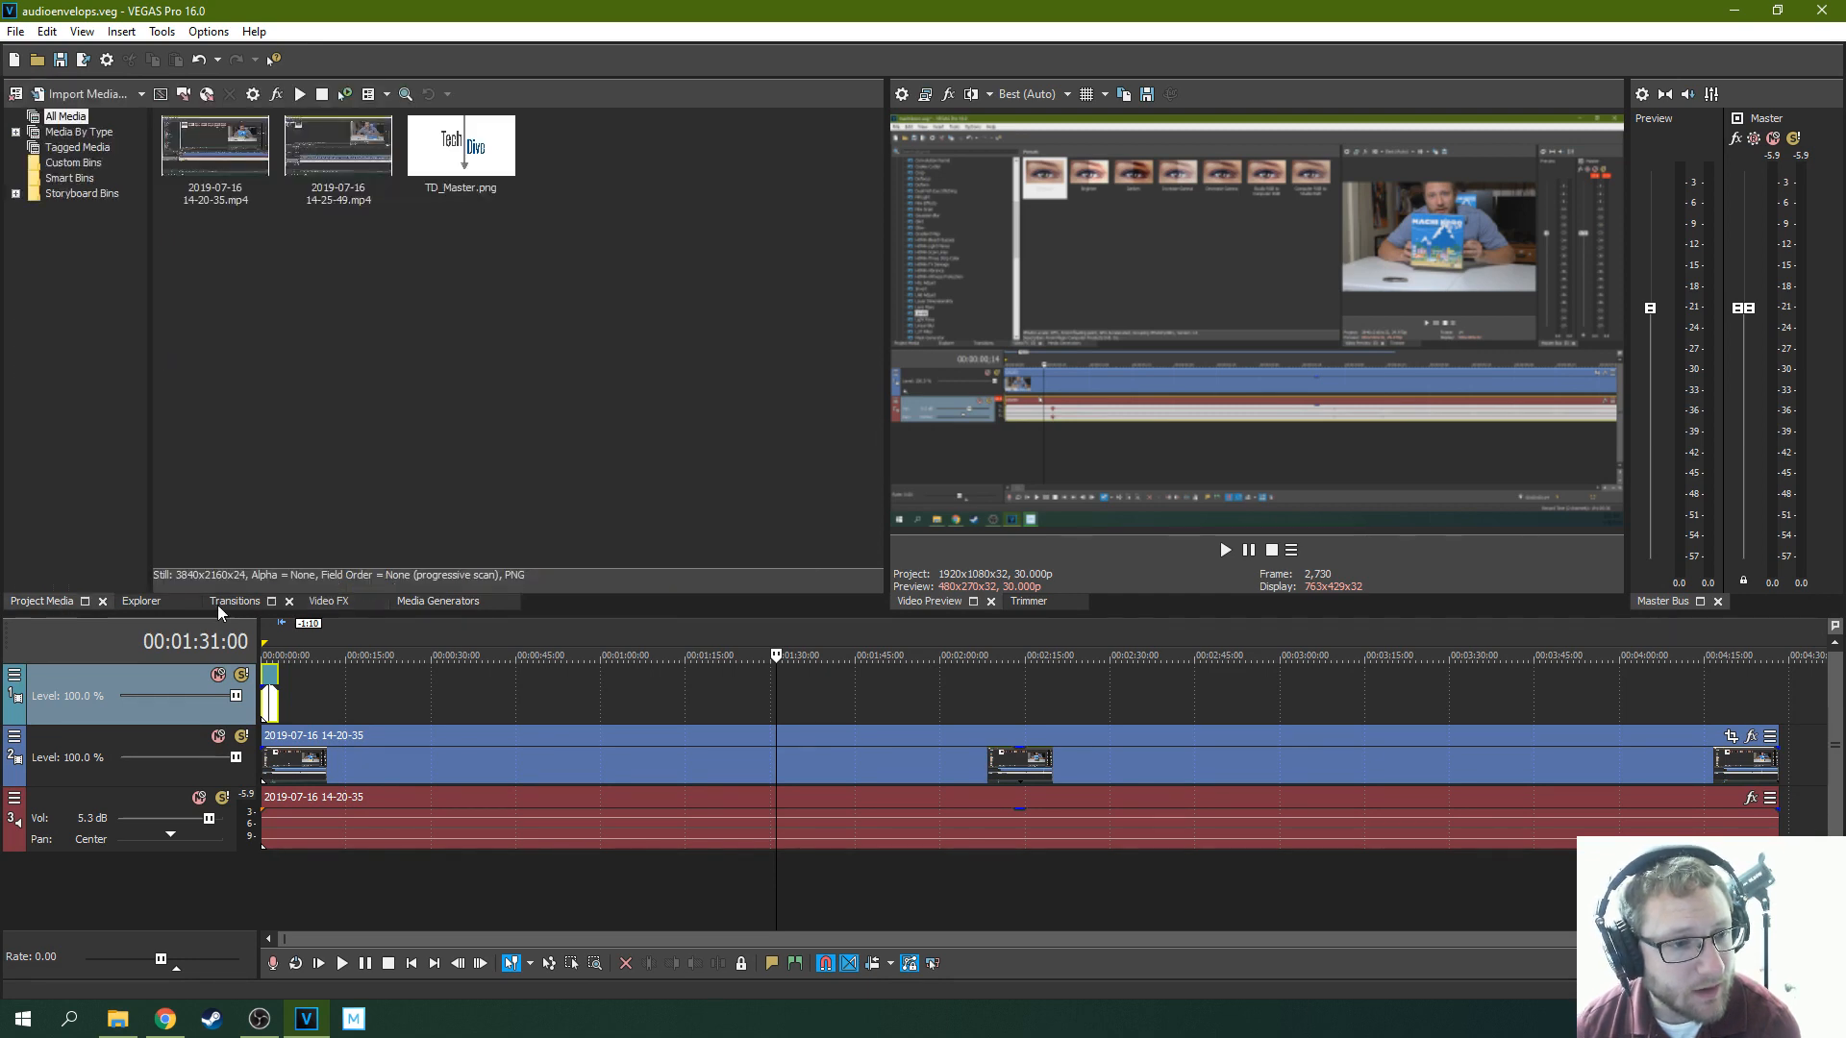
click(322, 606)
click(77, 489)
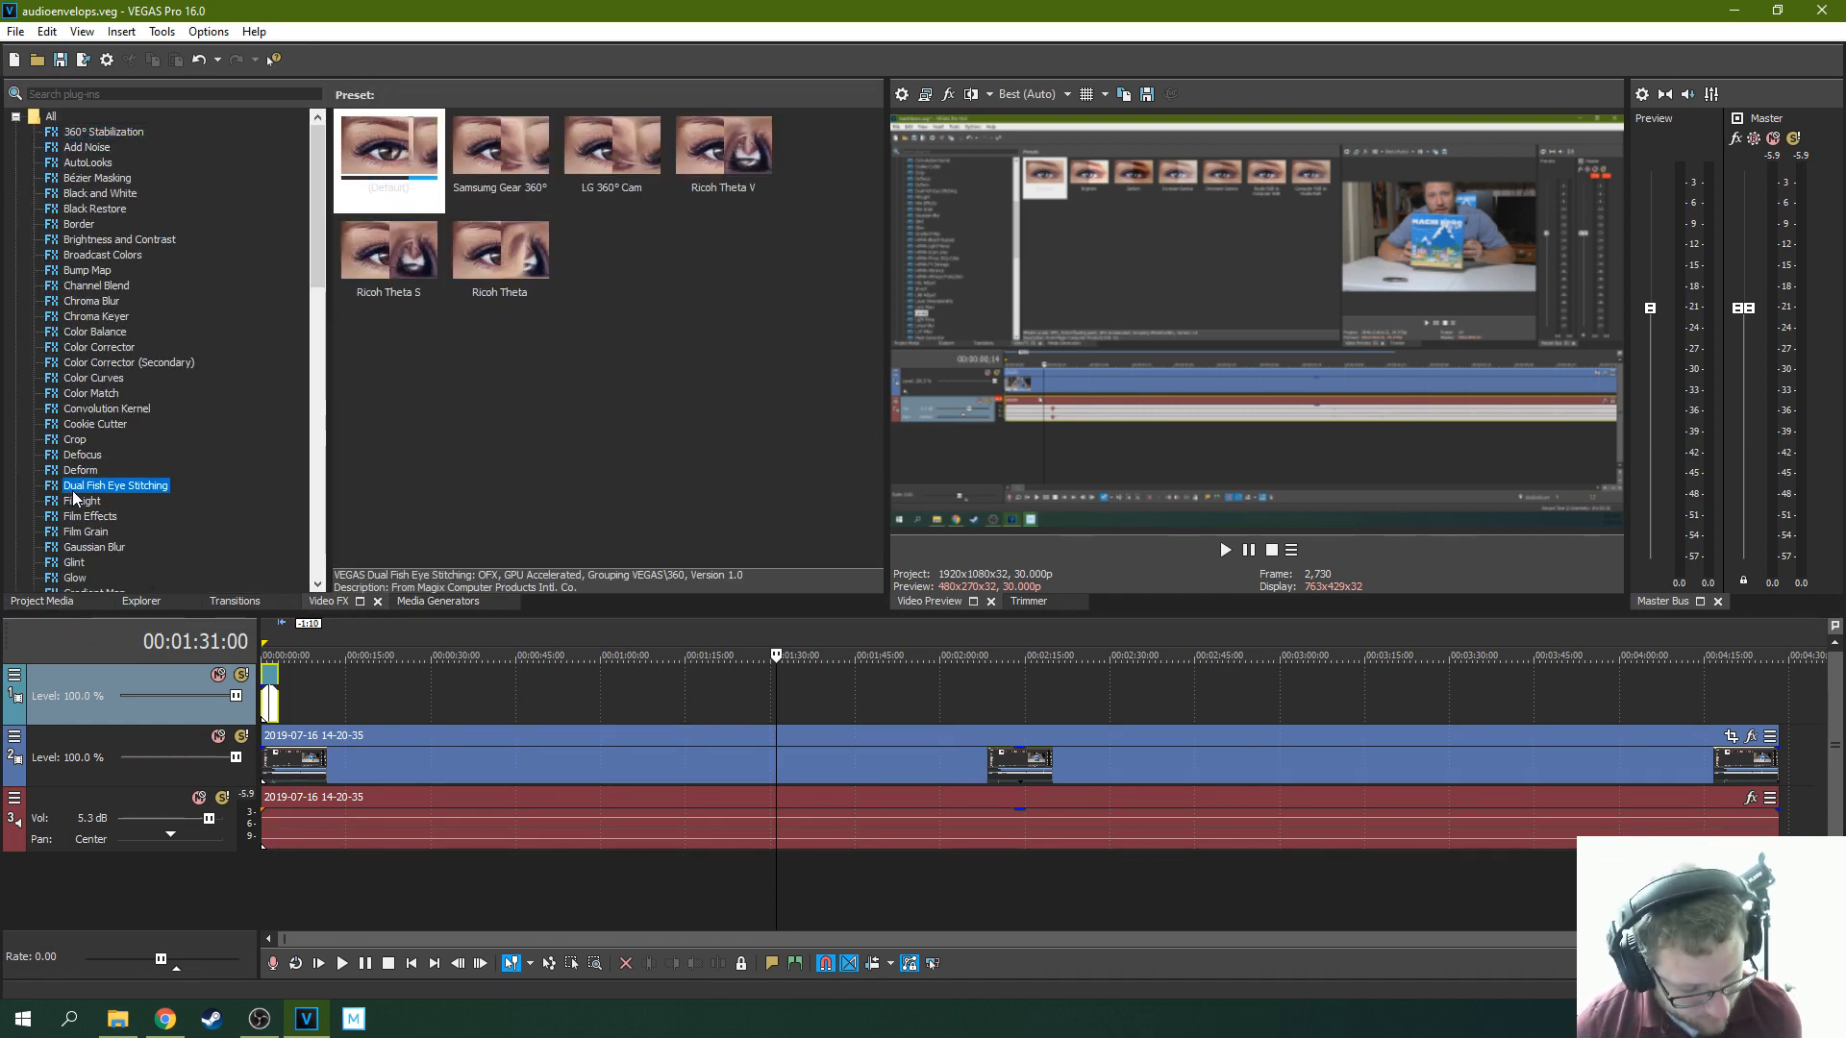
key(s)
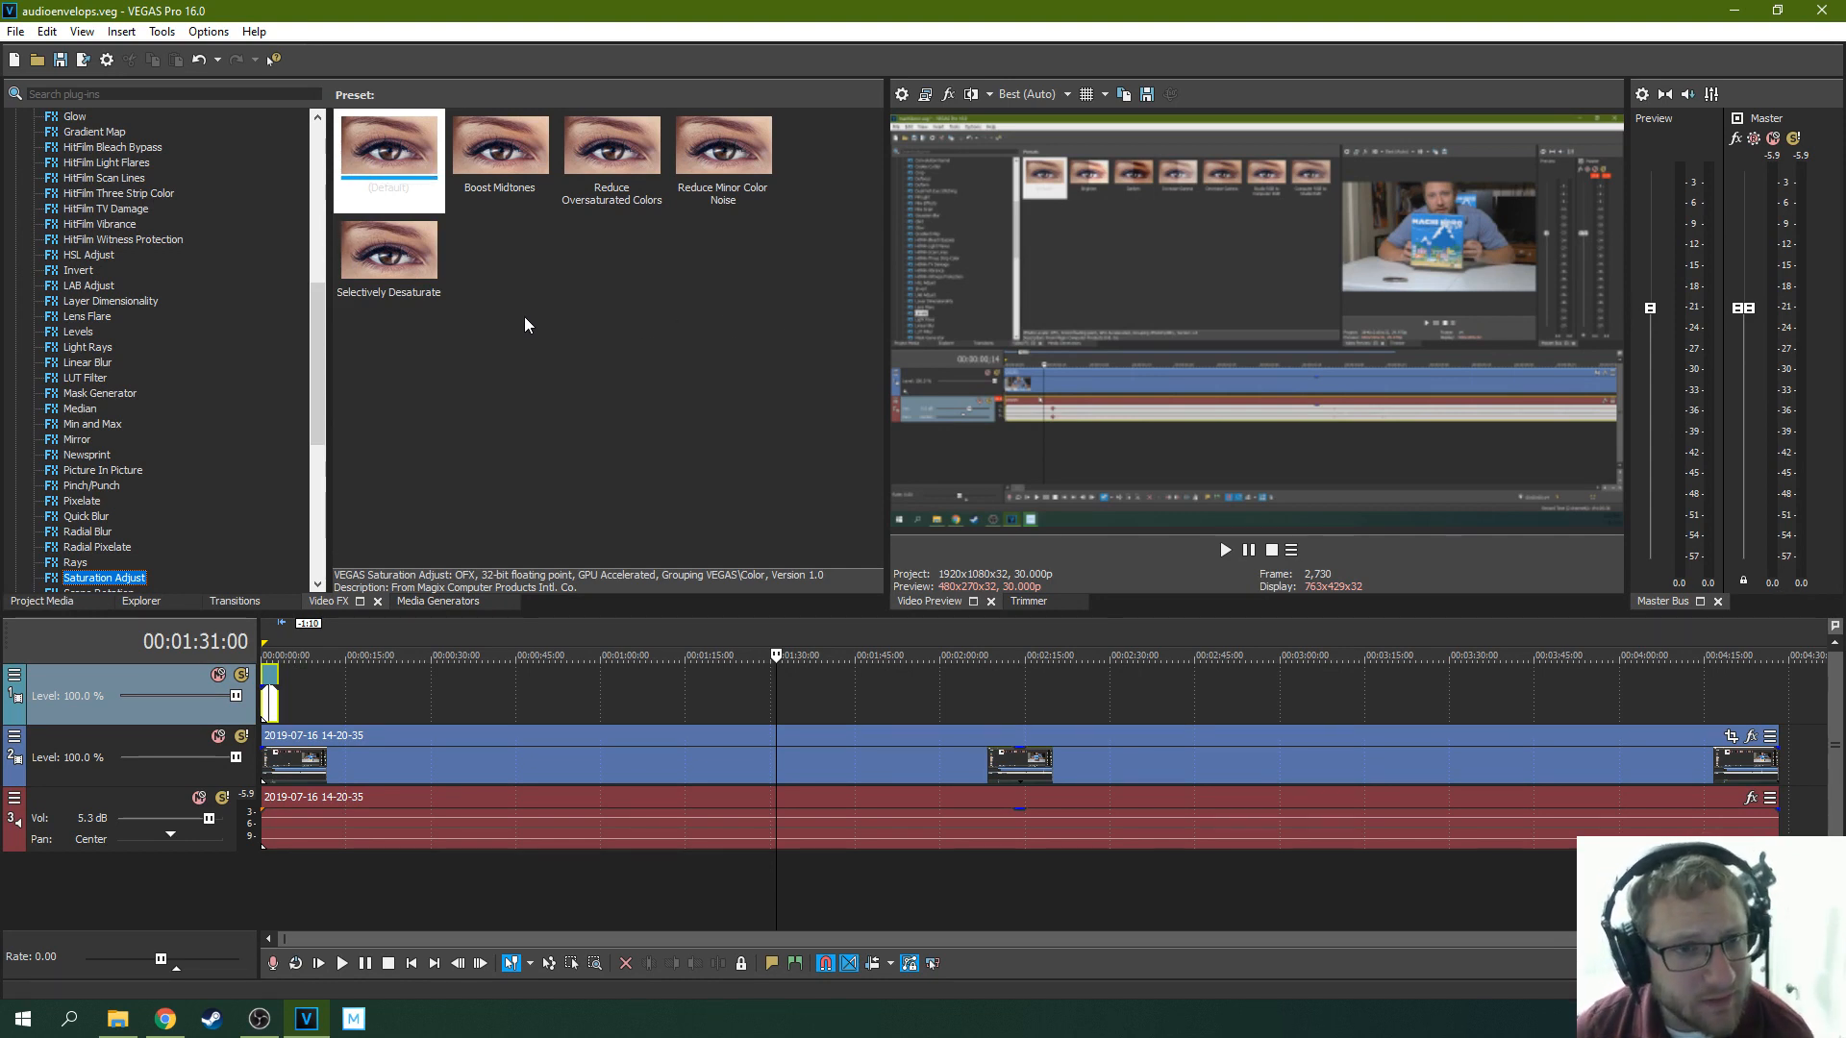
scroll(111, 481, down, 1)
click(100, 471)
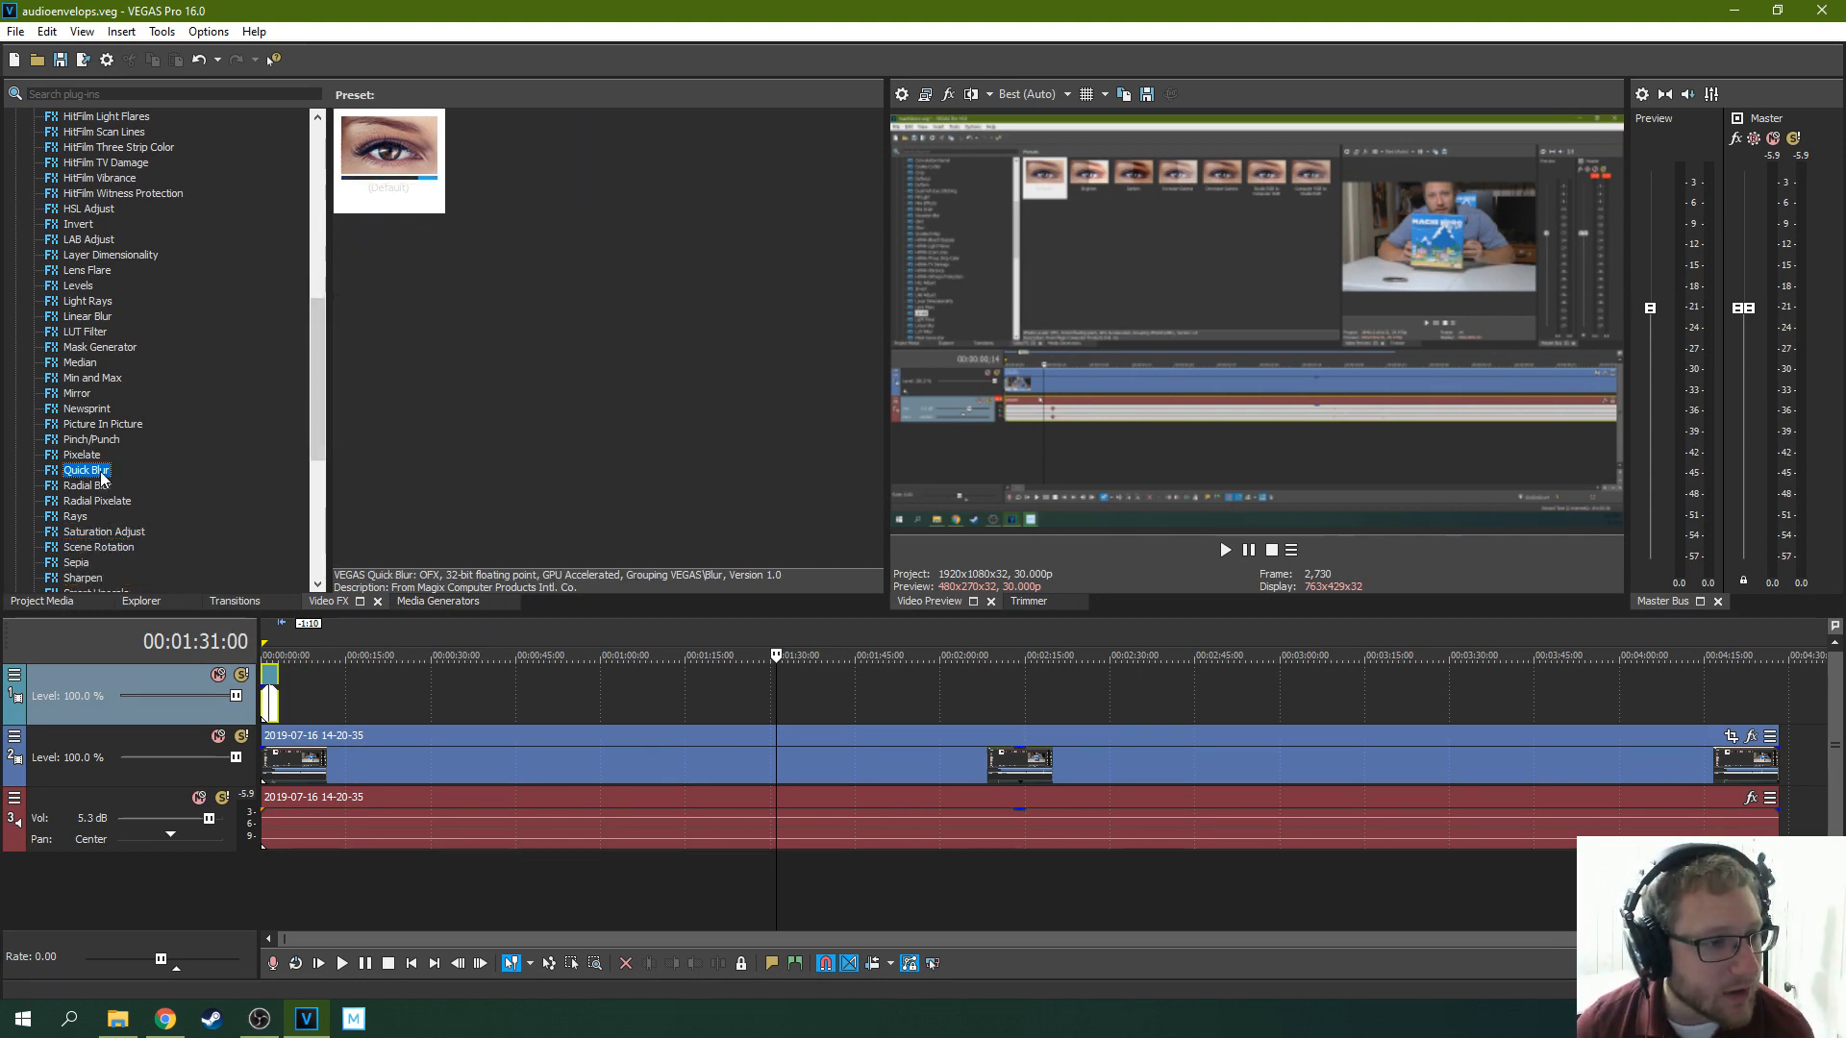
key(Down)
key(Down)
key(Down)
key(Down)
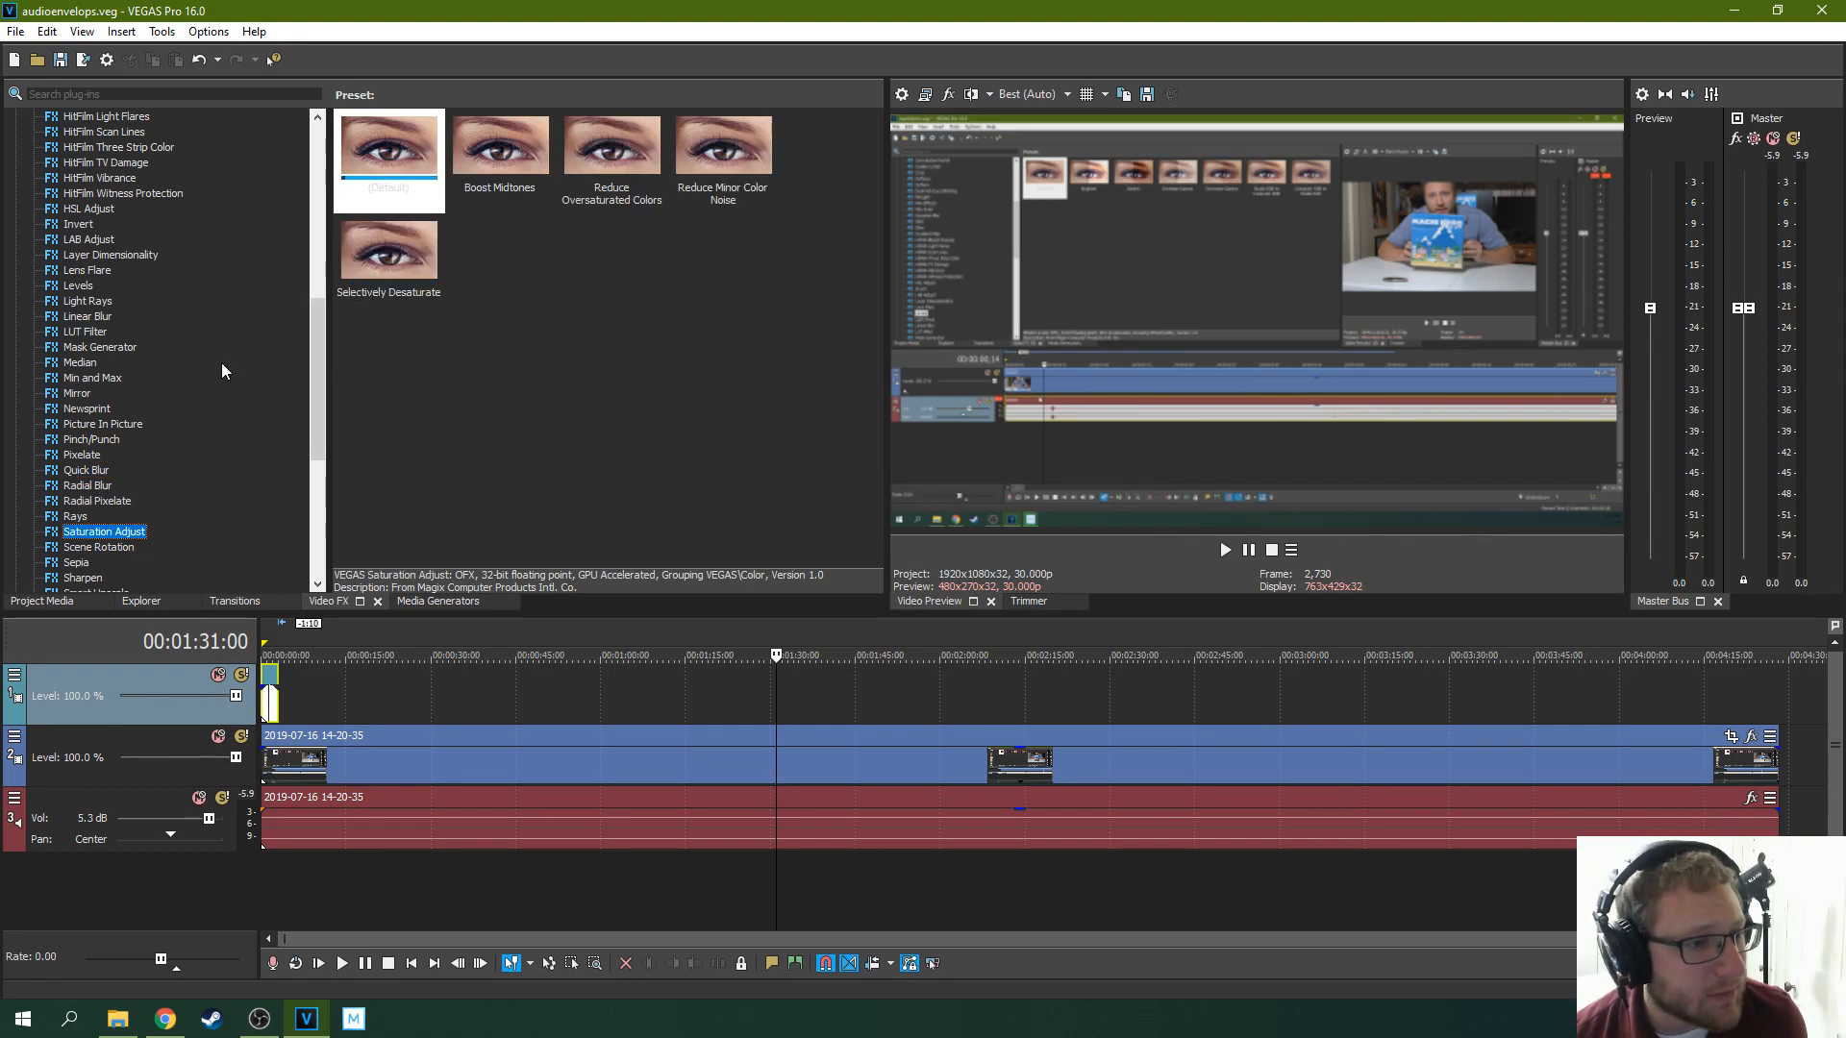
scroll(227, 371, down, 1)
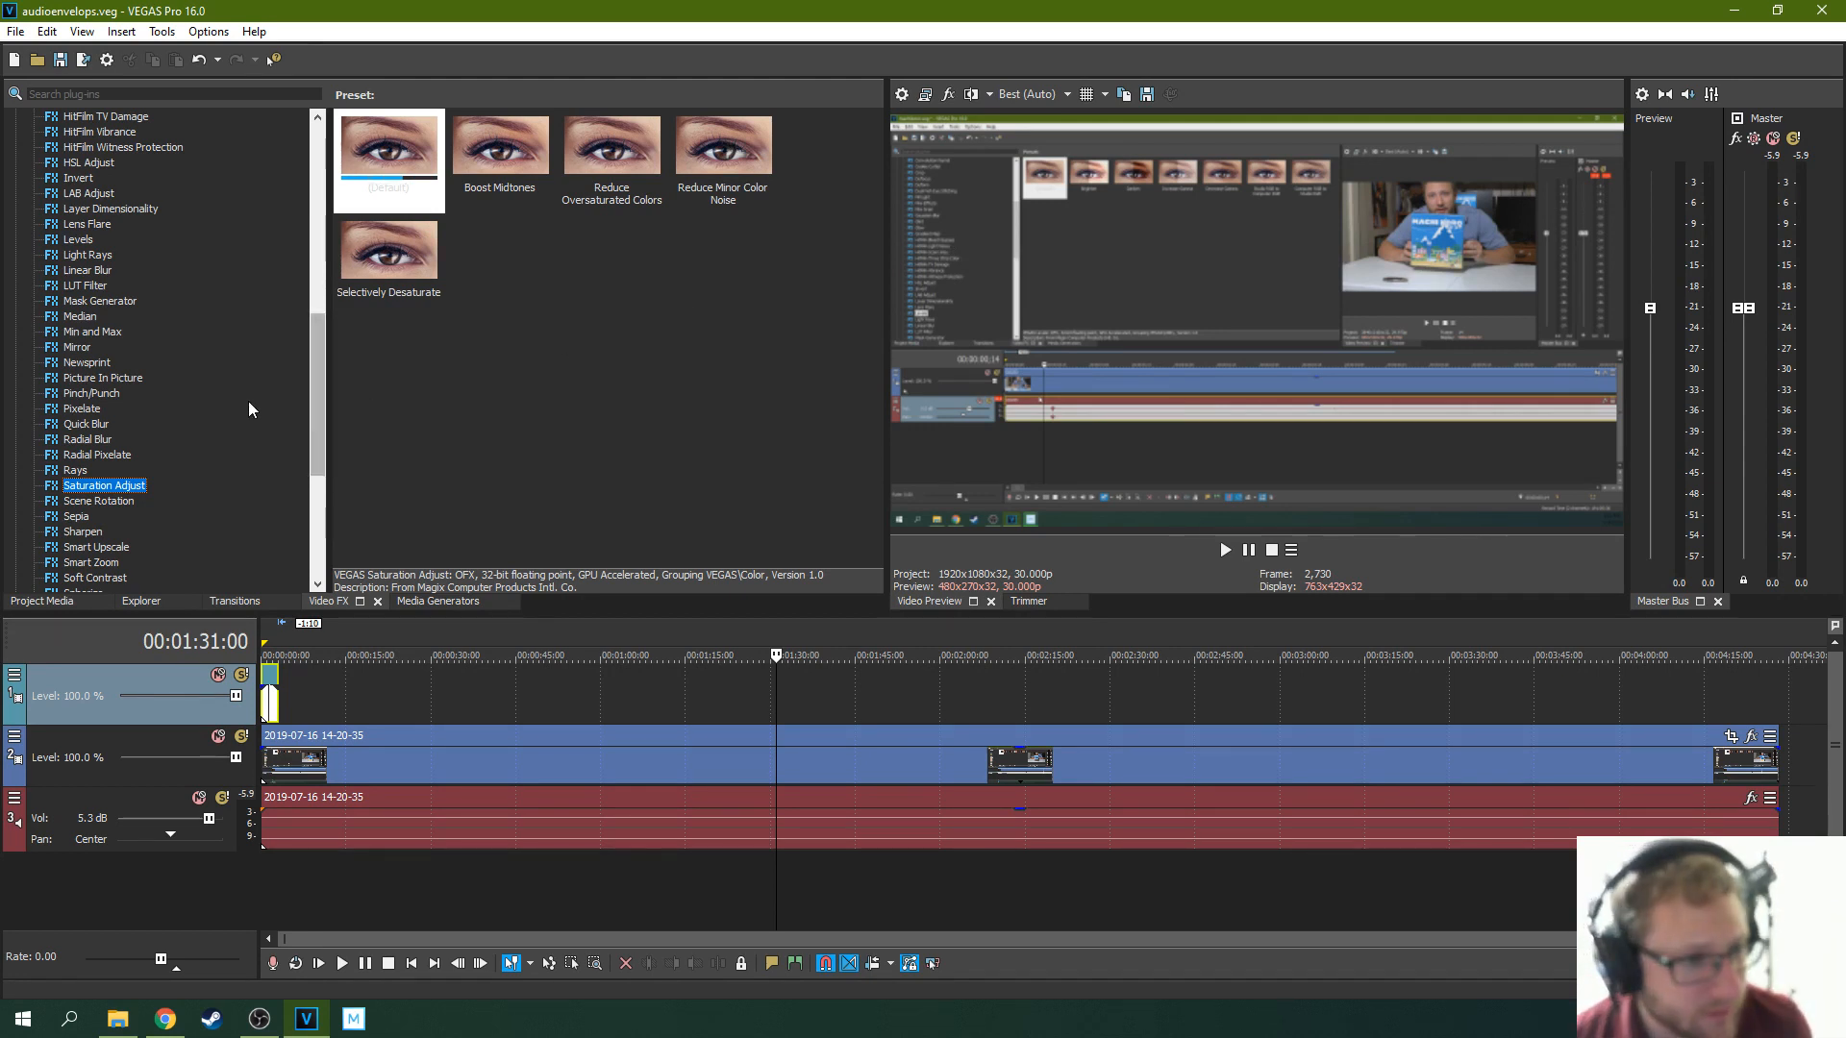
click(83, 520)
click(86, 535)
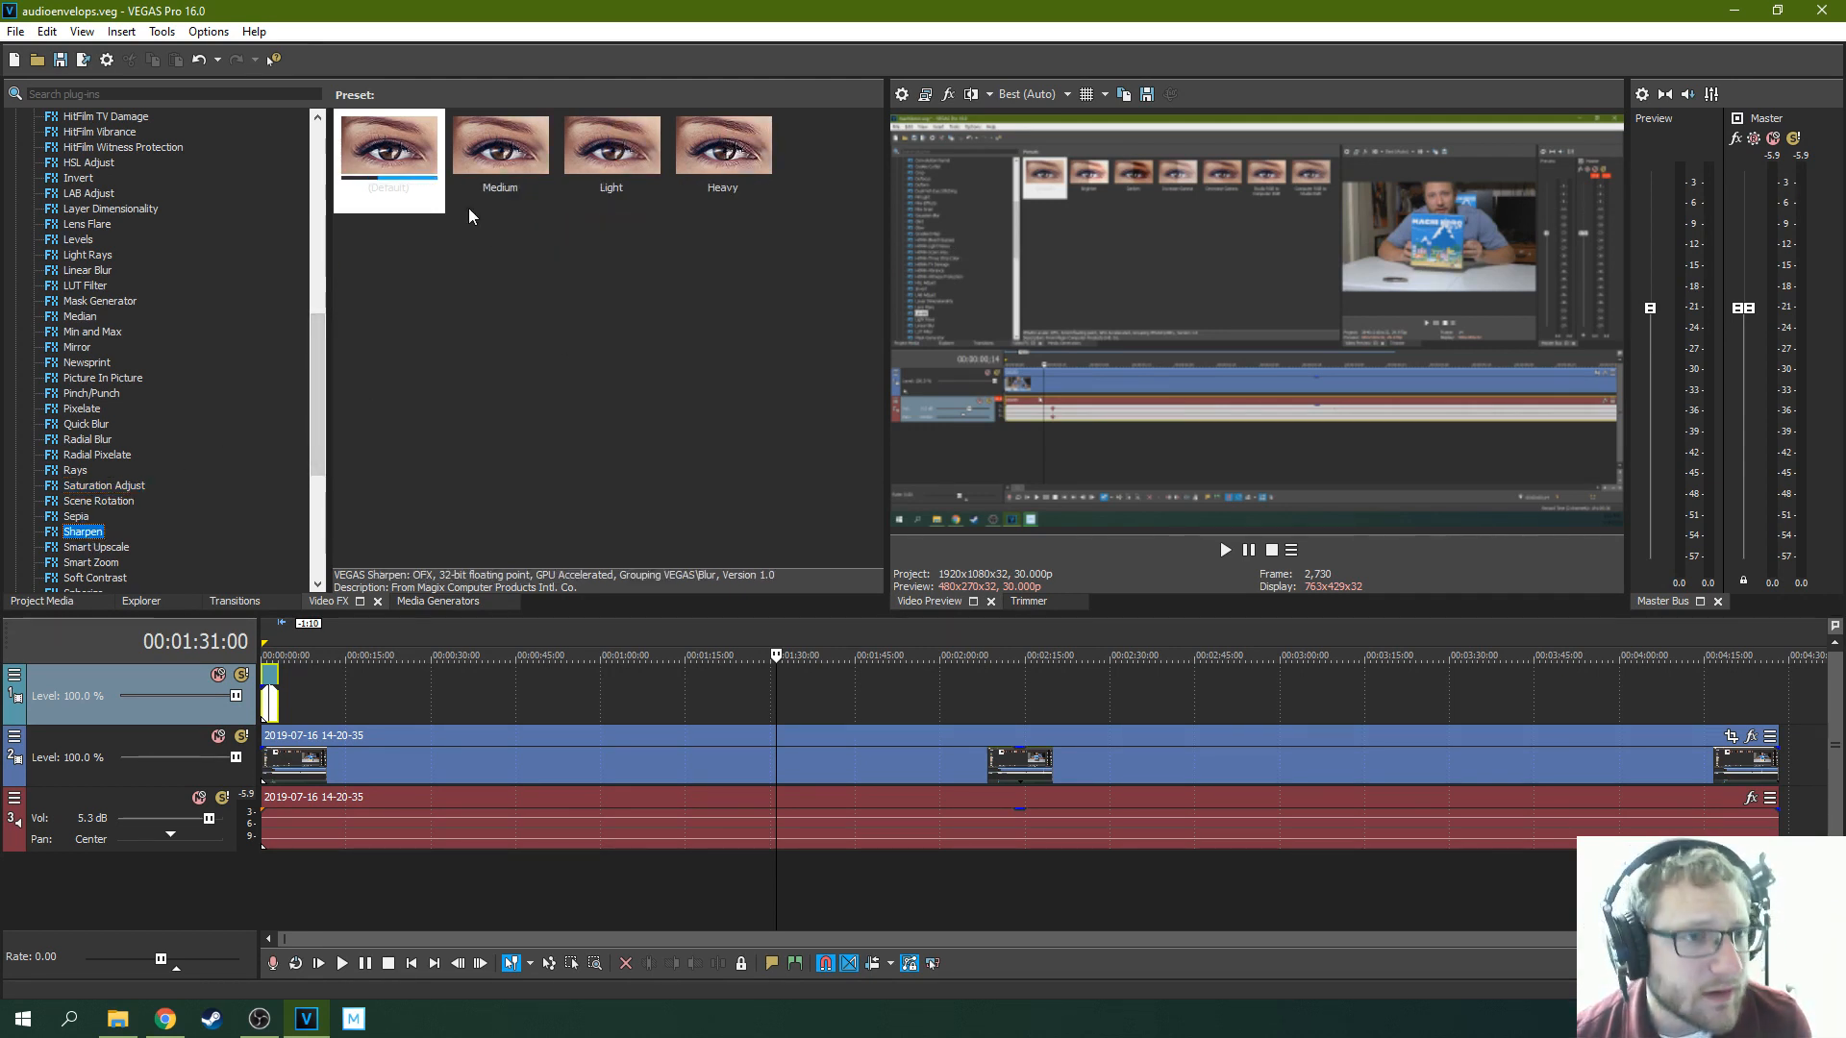
drag(566, 156, 462, 629)
drag(430, 747, 432, 749)
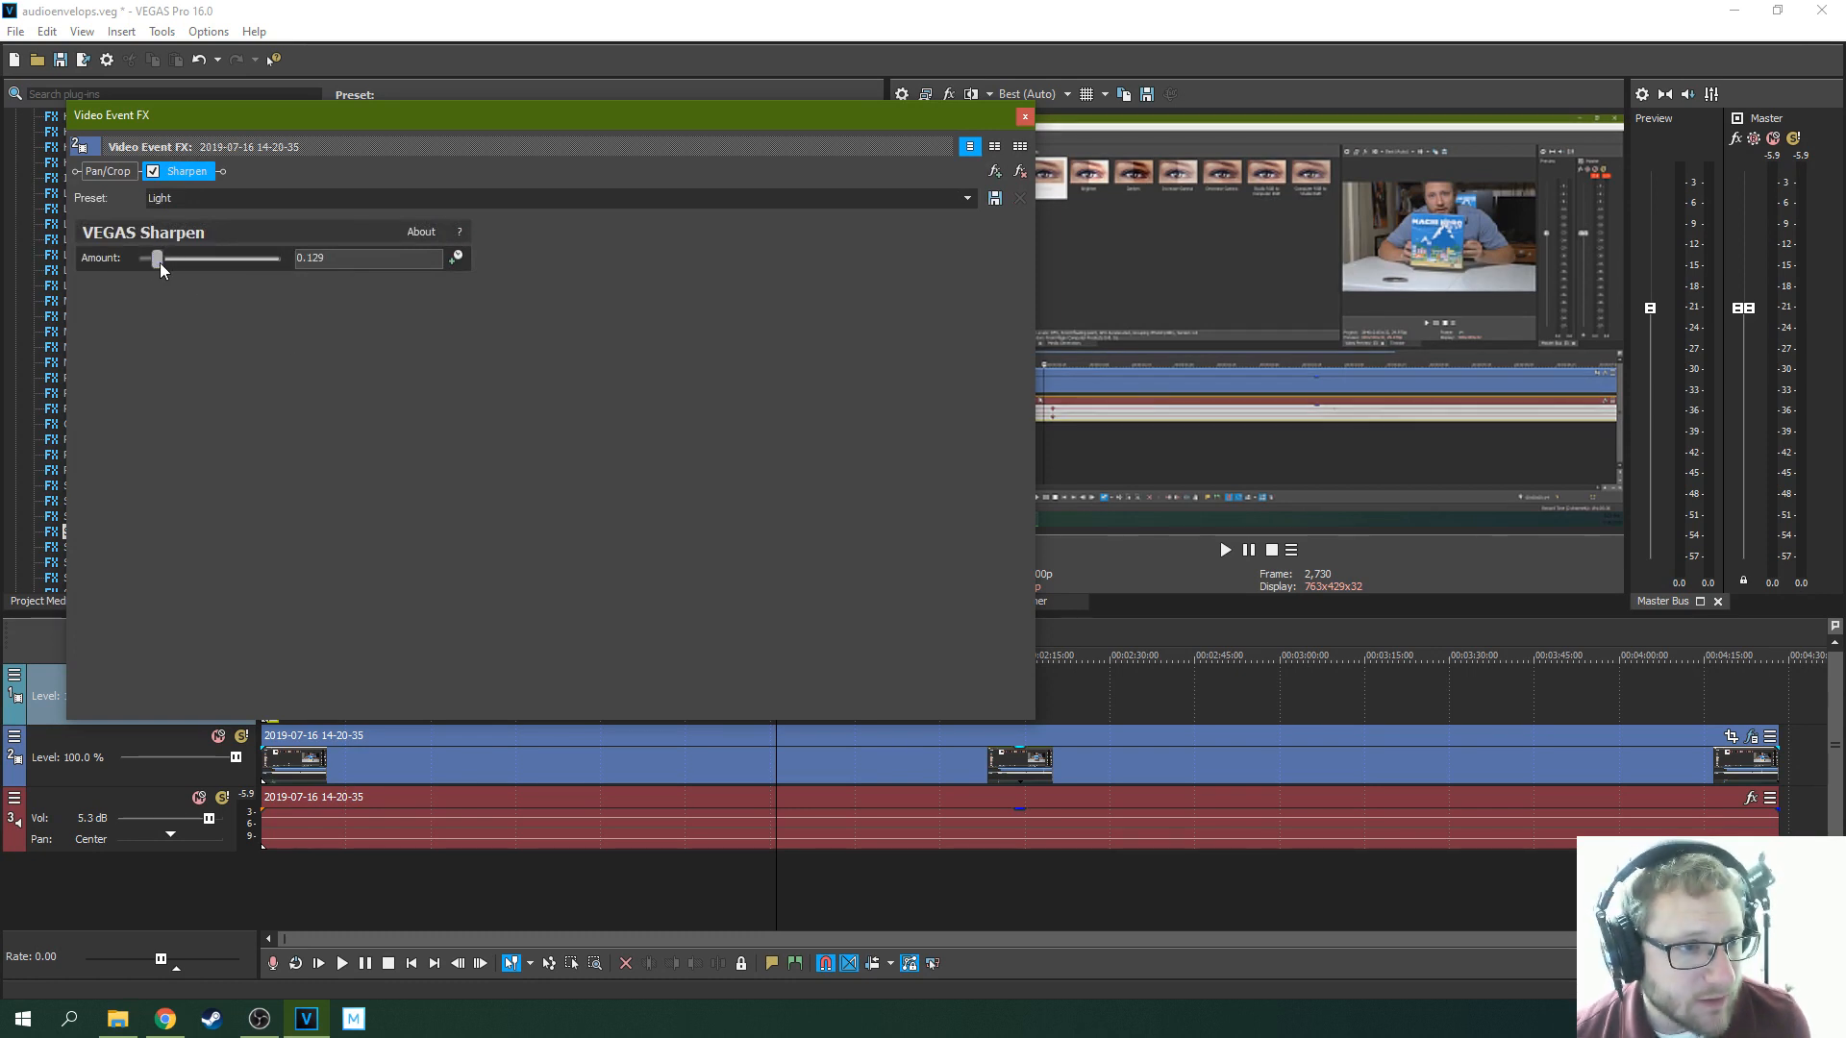
Compare the picture with and without Sharpen at about 2 minutes 28 seconds, and close the event's effect settings
click(1106, 774)
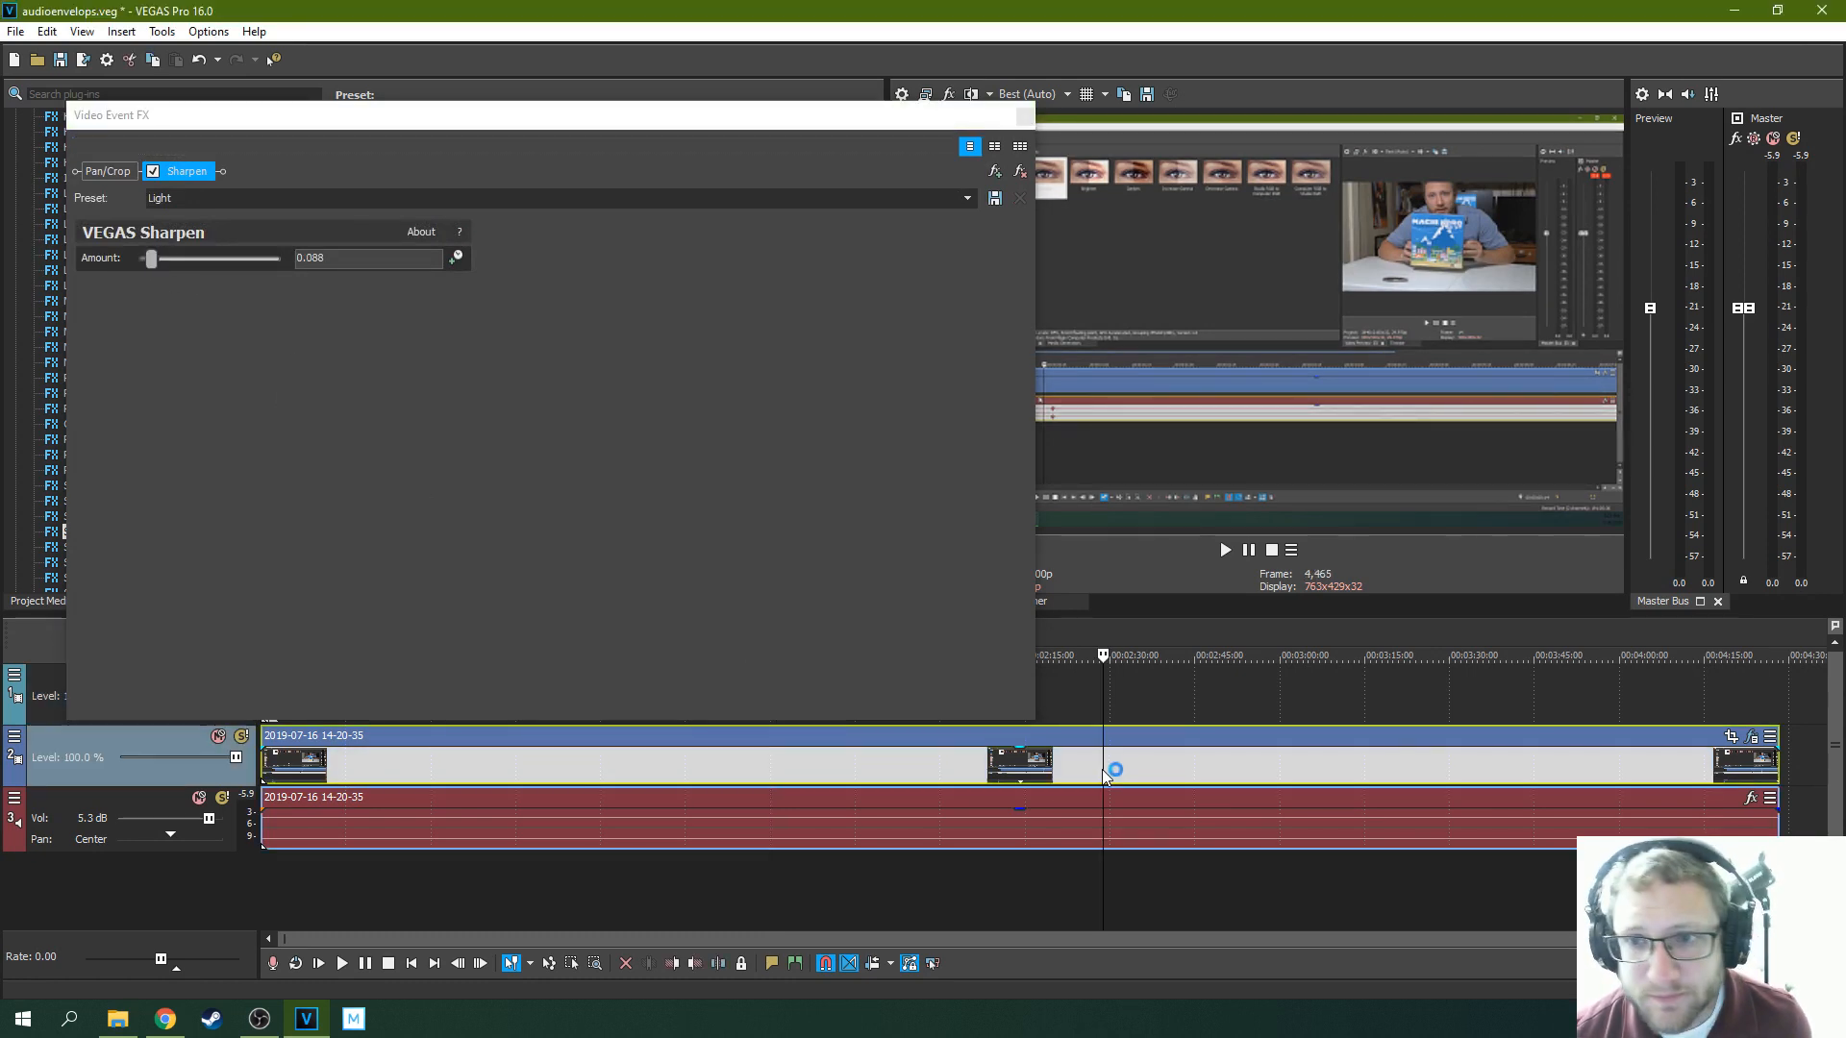
click(153, 174)
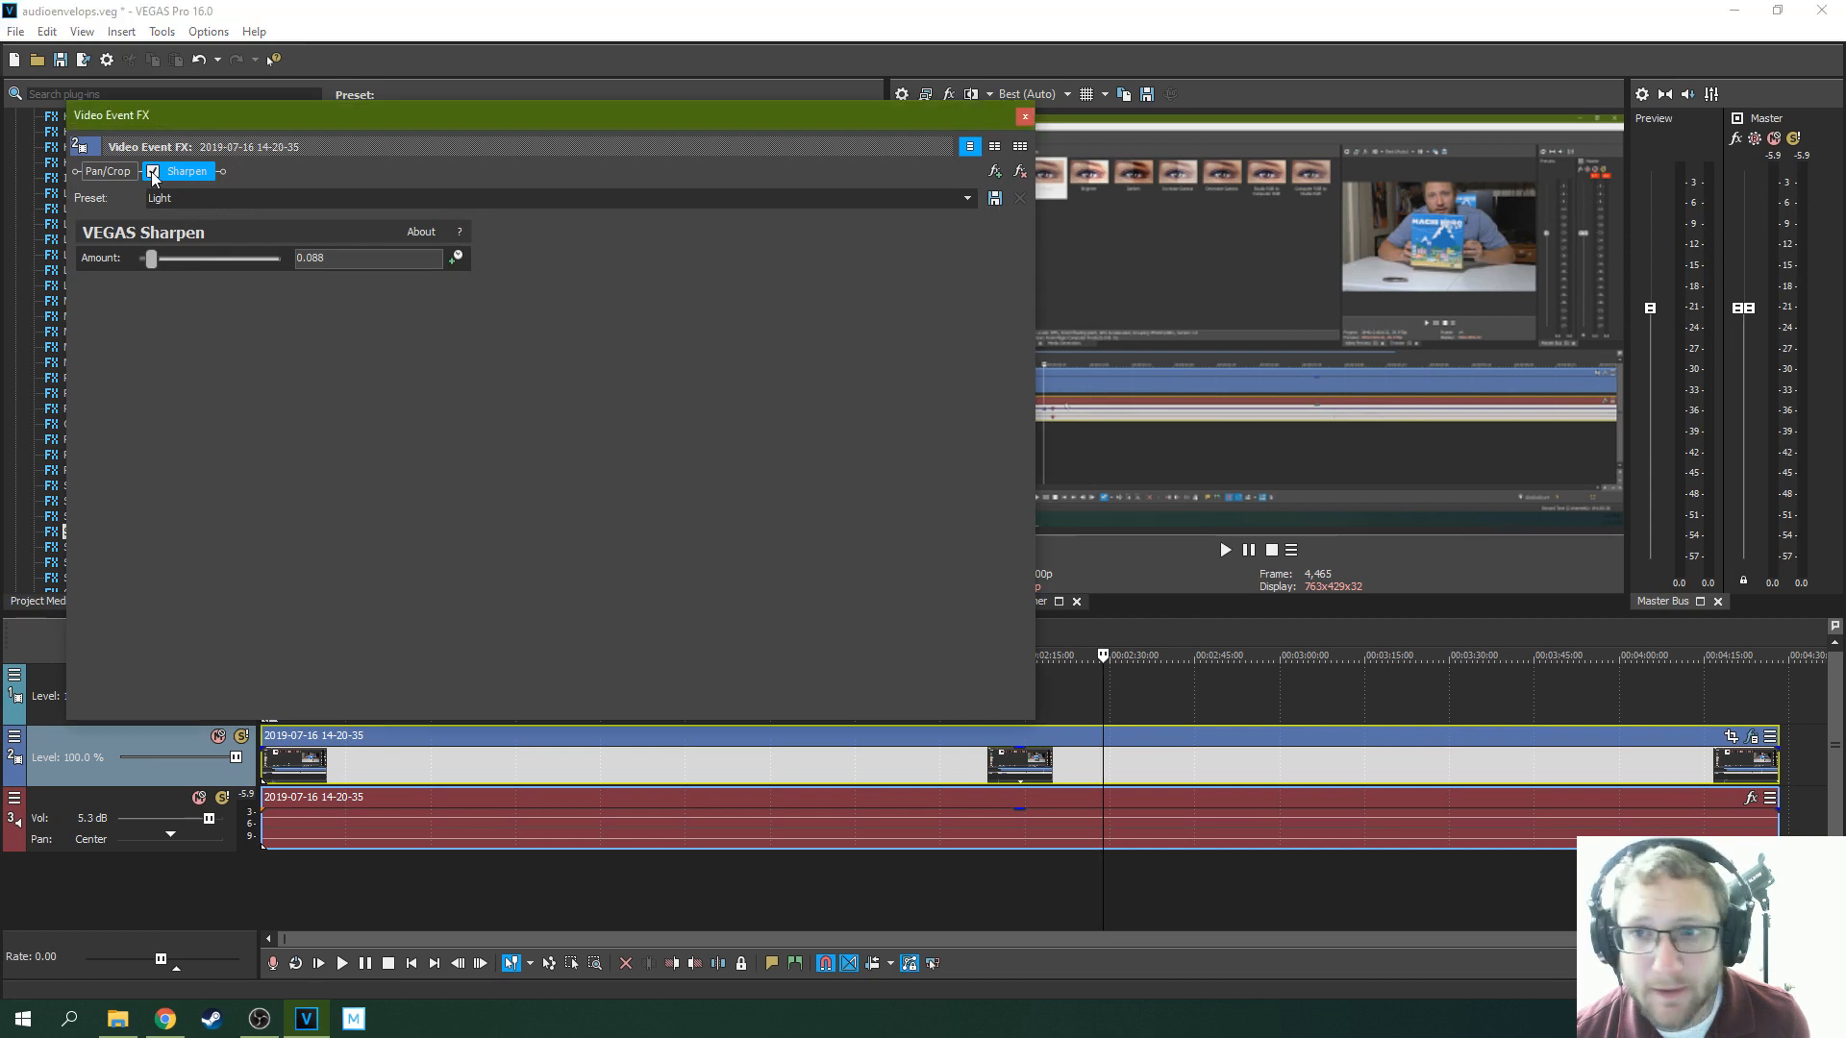
click(1025, 117)
Play the recording from about 1 minute 51 seconds at a playback rate of 2.10, pausing once near 3 minutes 23 seconds before continuing
click(959, 685)
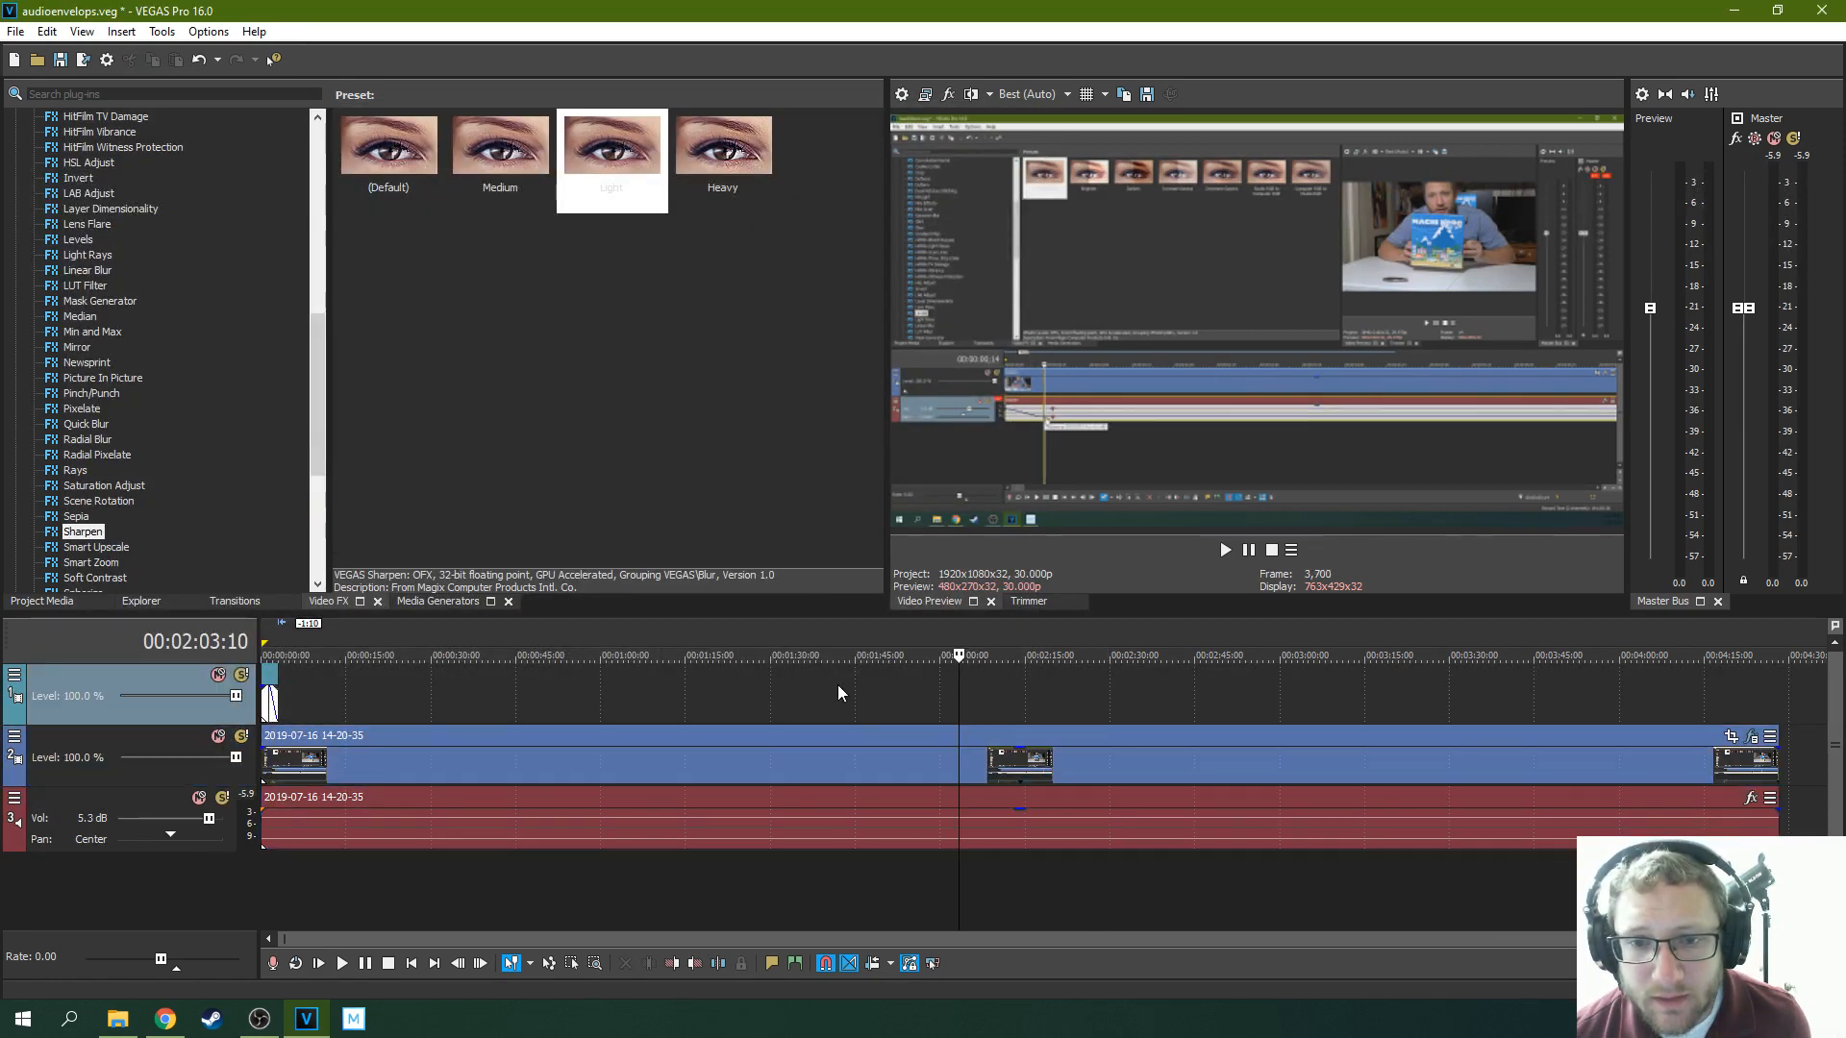
click(893, 688)
click(1227, 550)
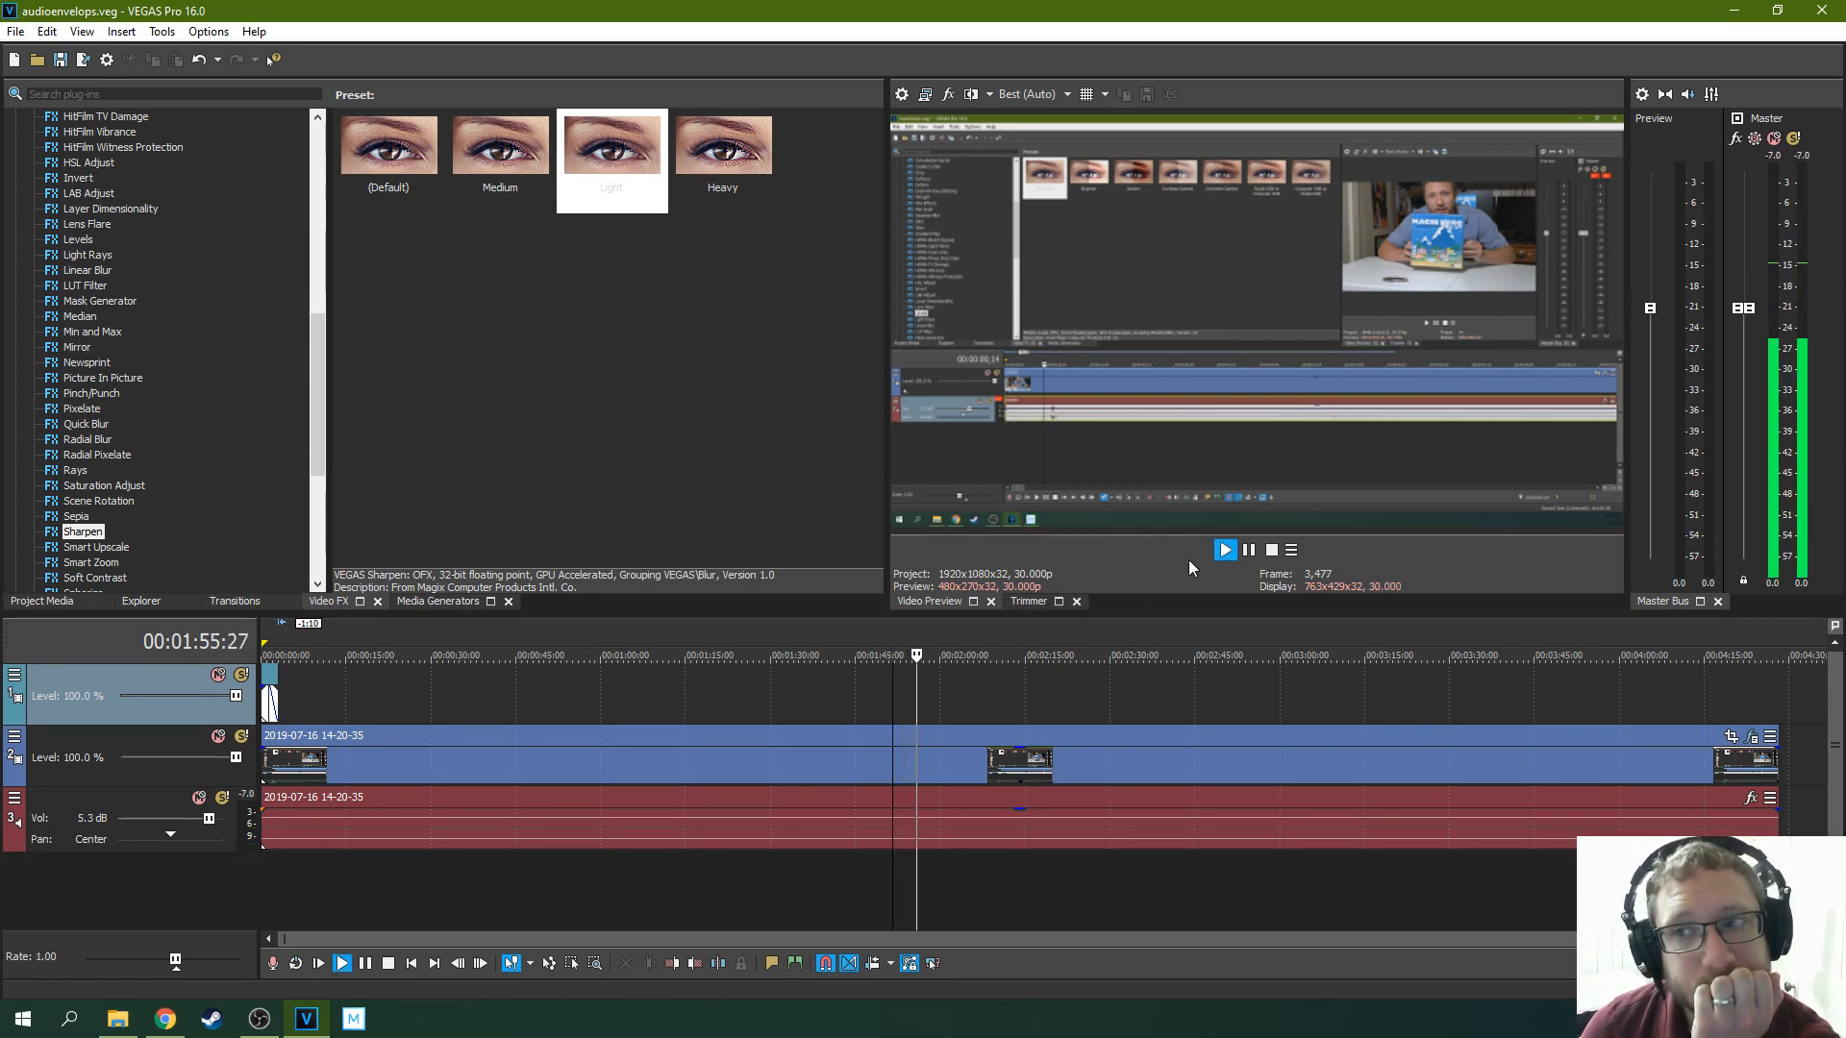
drag(173, 967, 193, 971)
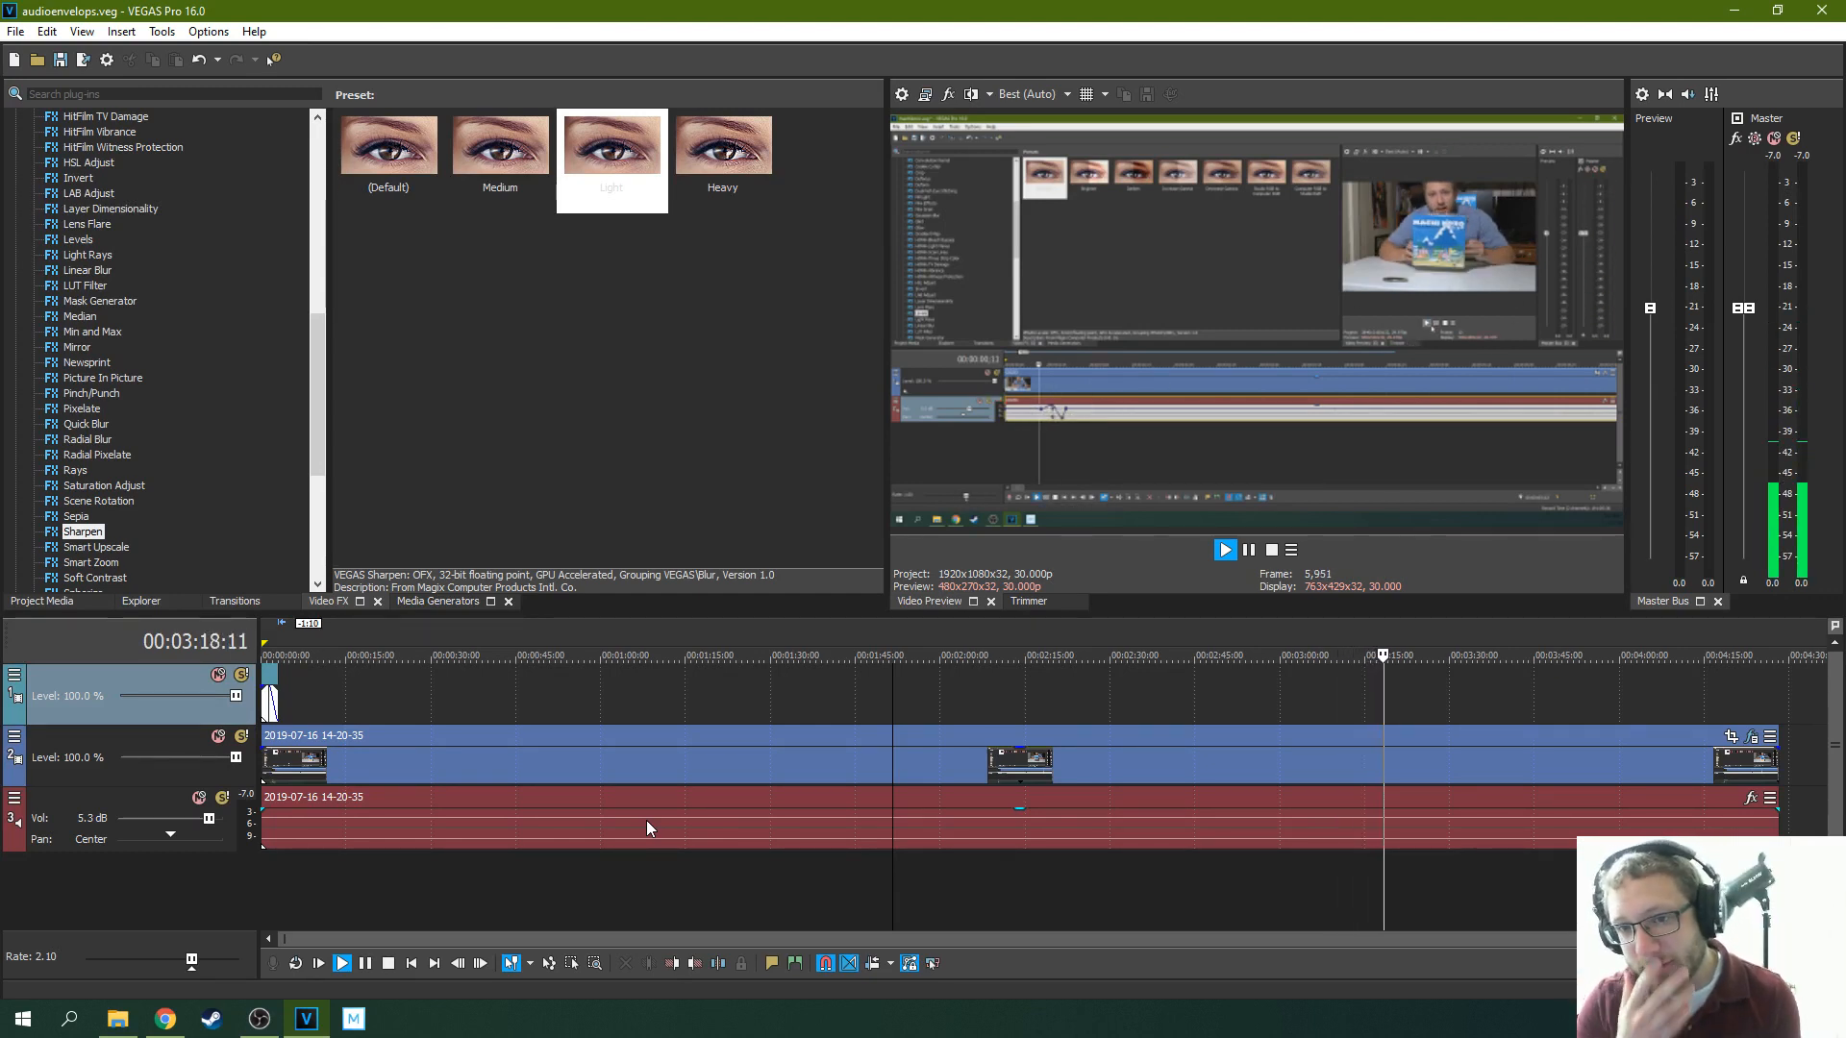
click(1248, 551)
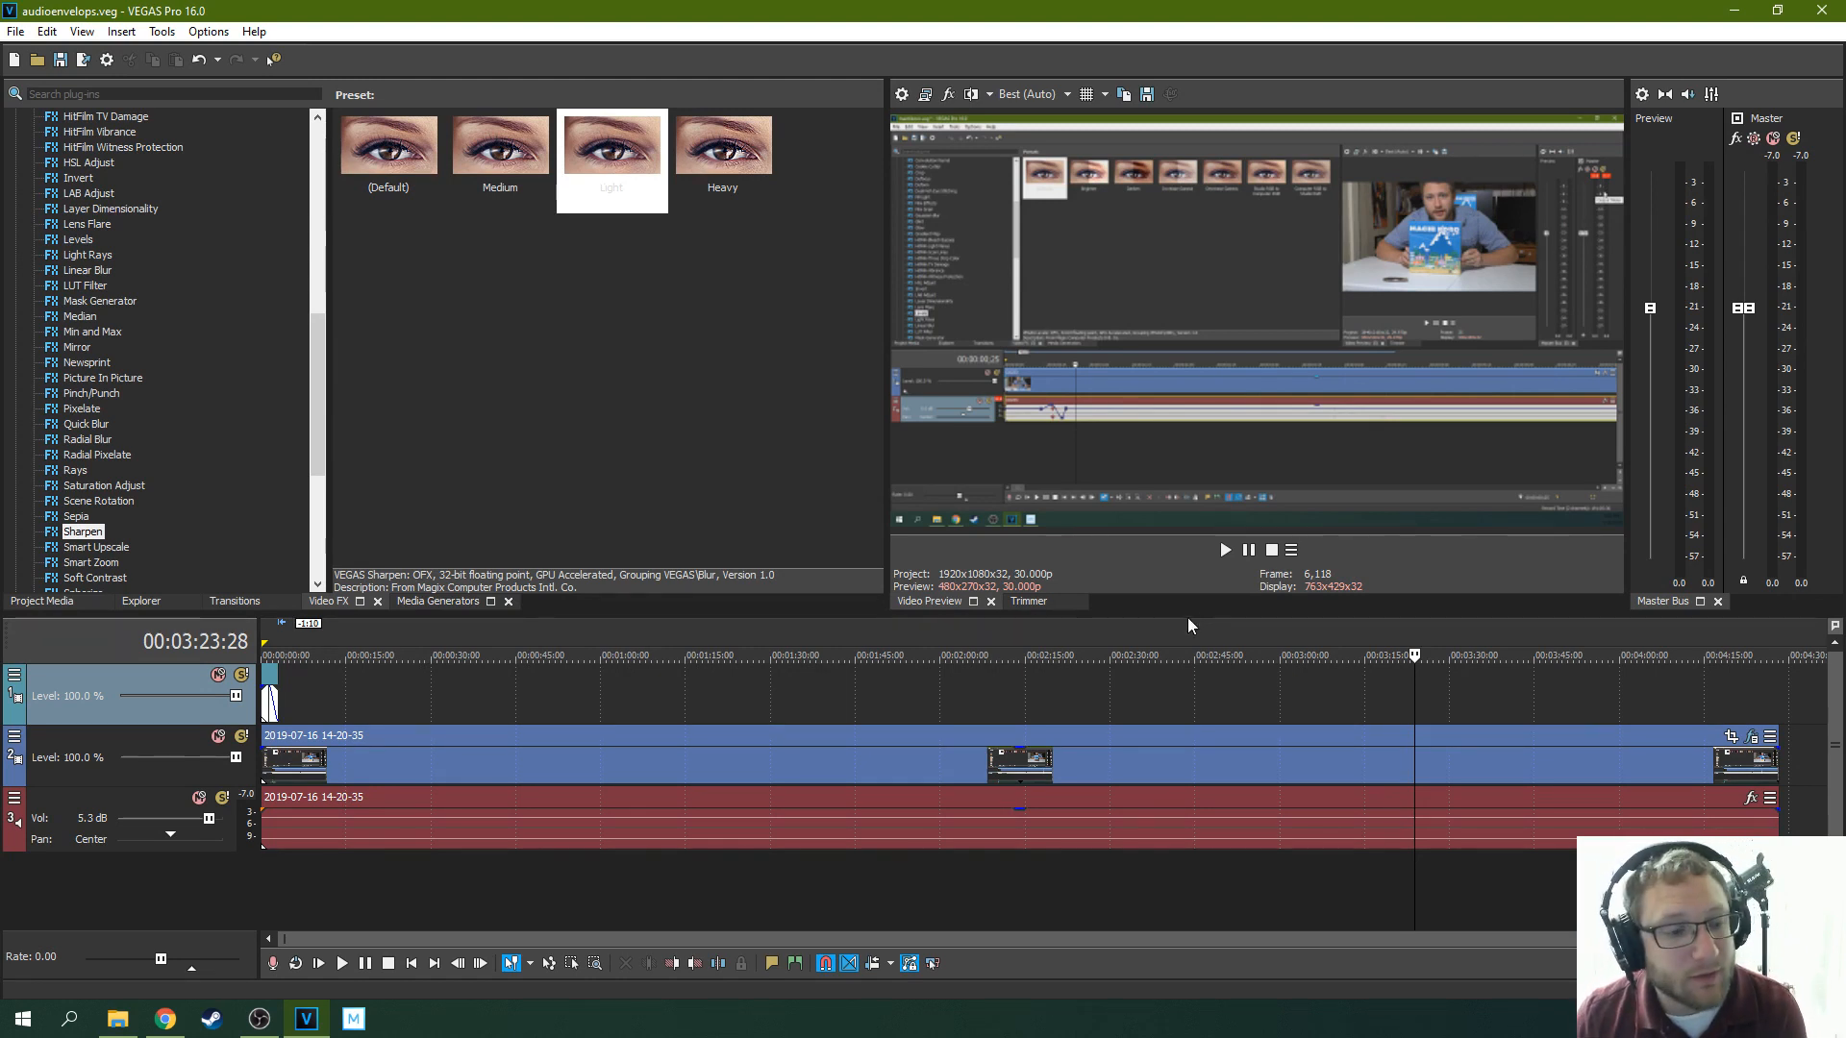
click(1227, 552)
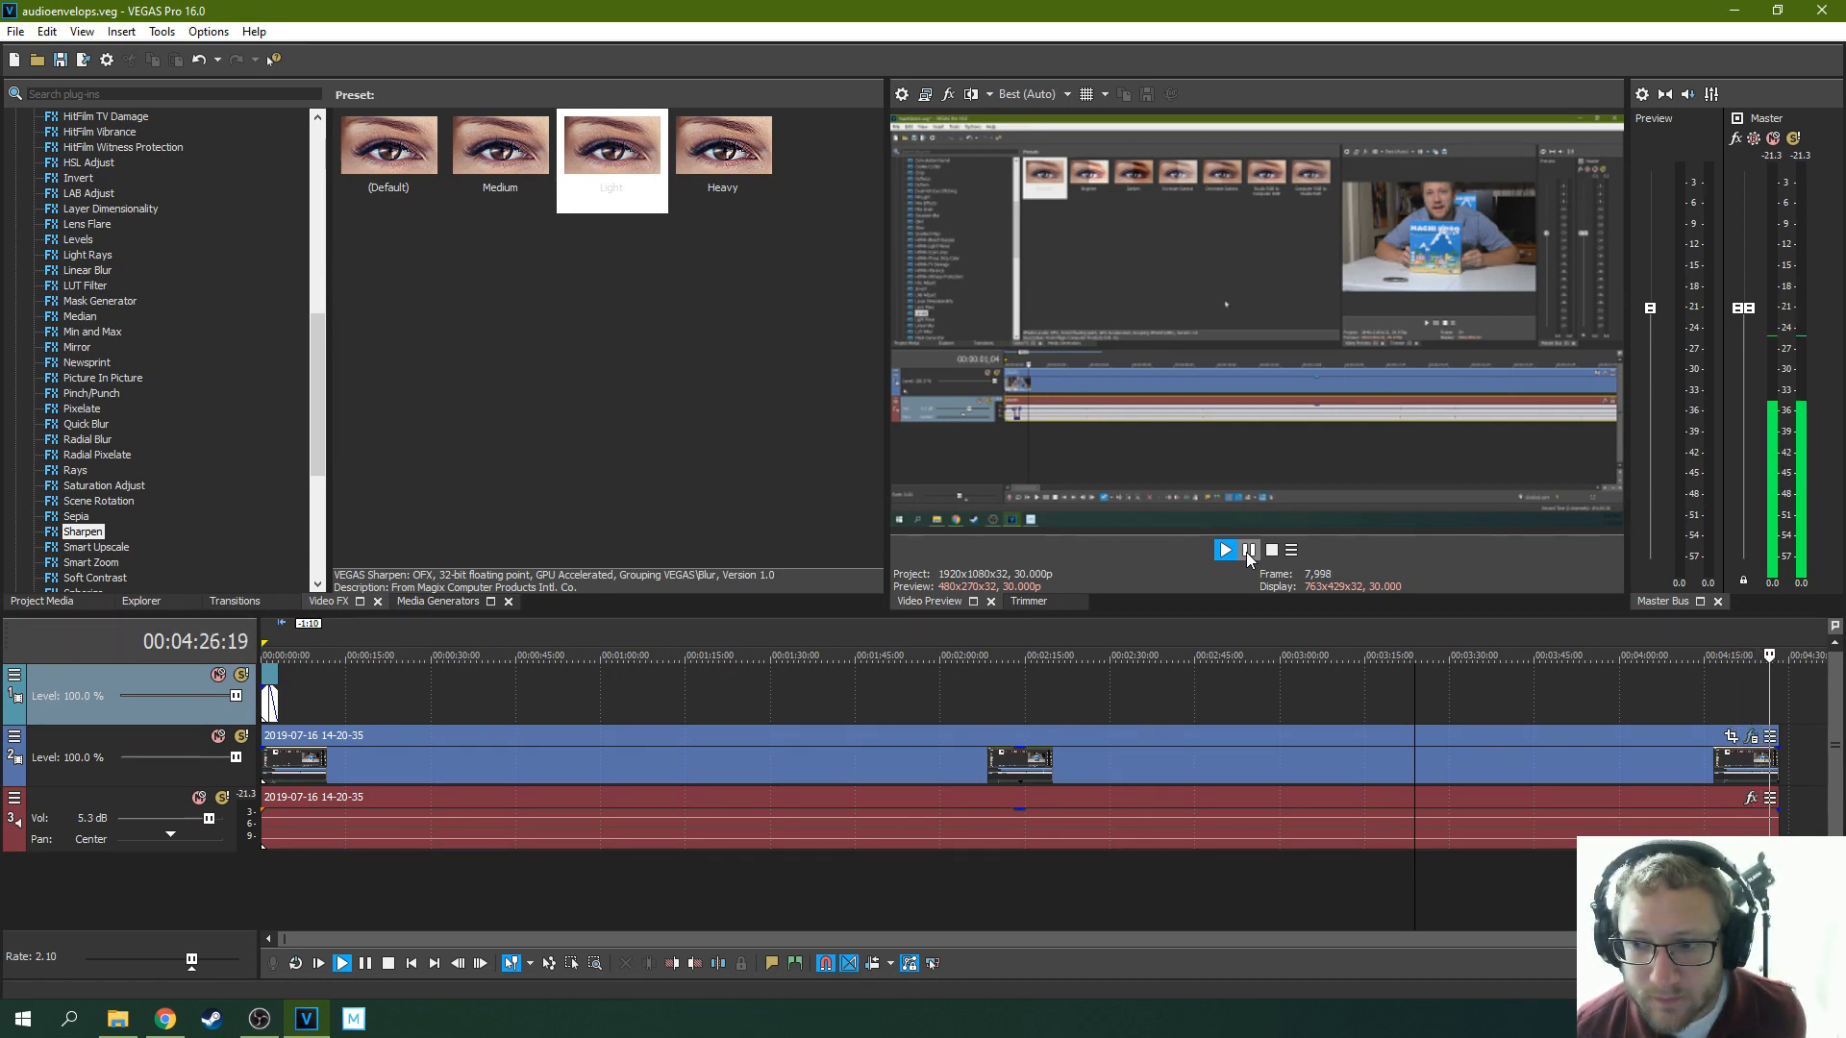
Trim about 28 frames off the end of the long recording and play its last few seconds
drag(1772, 779, 1768, 779)
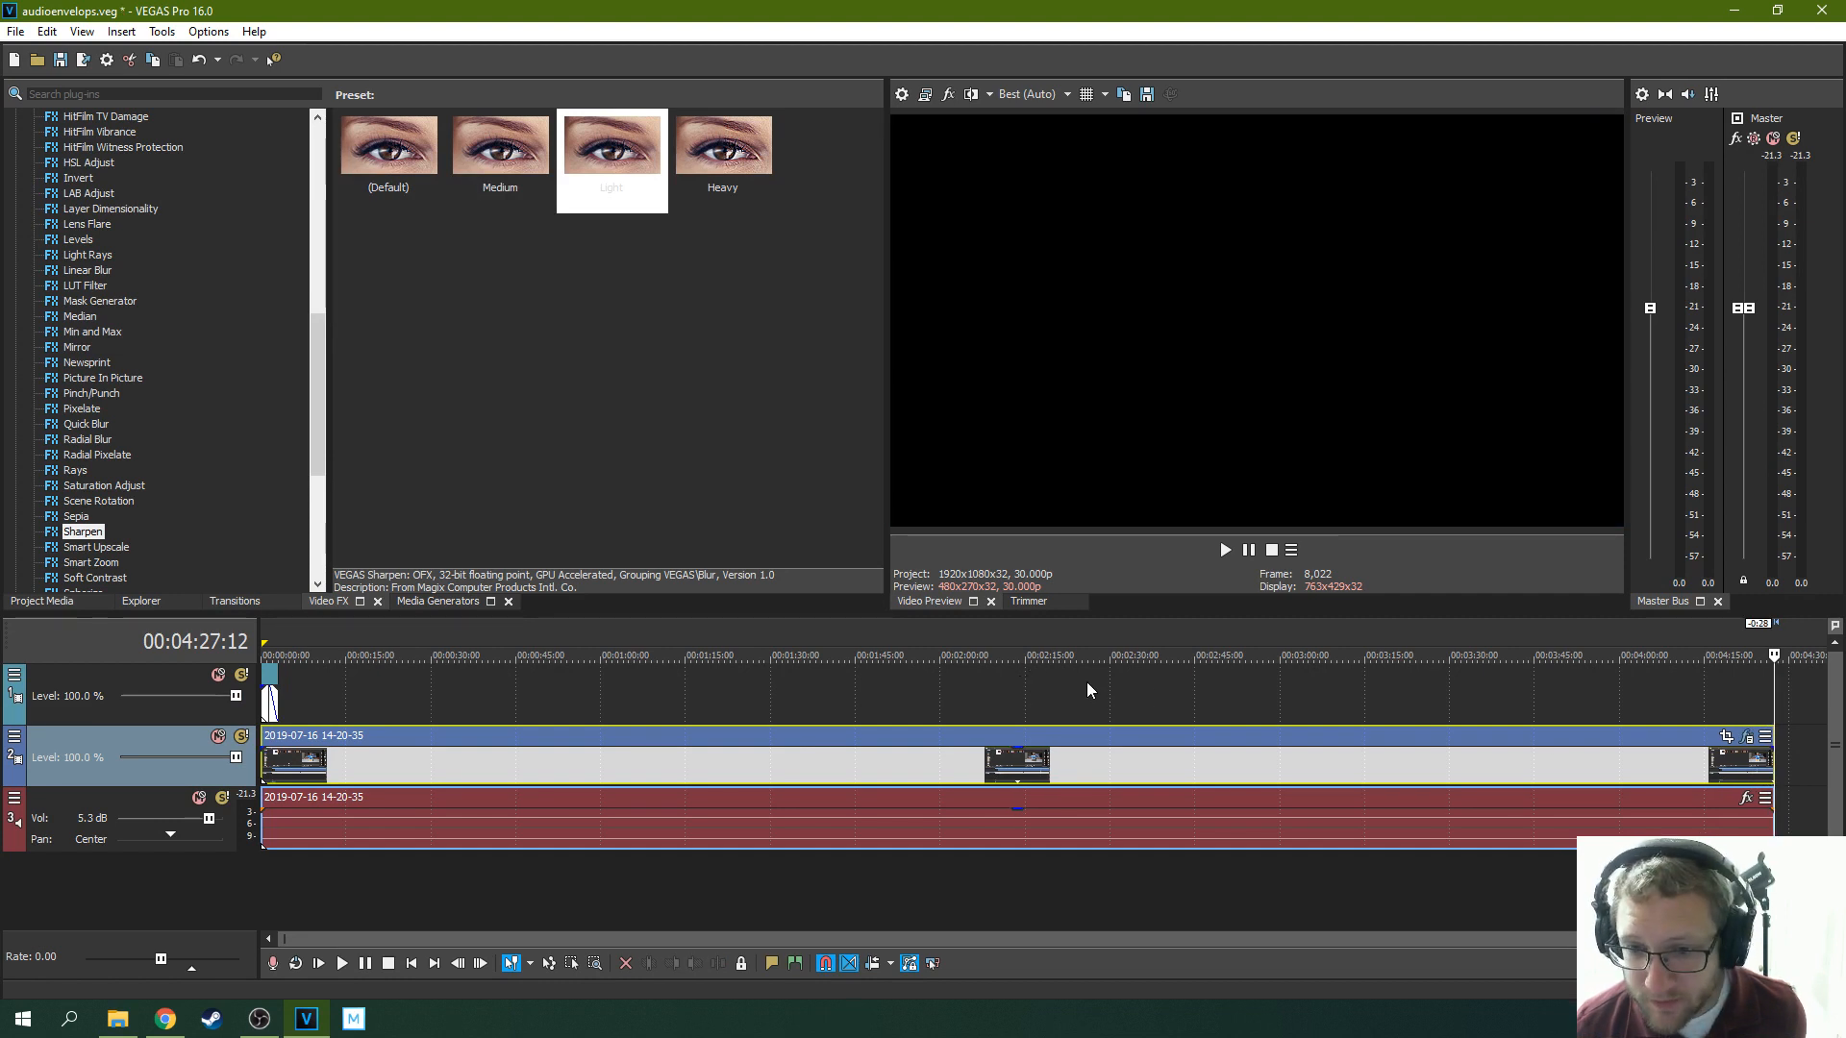
click(1762, 700)
key(space)
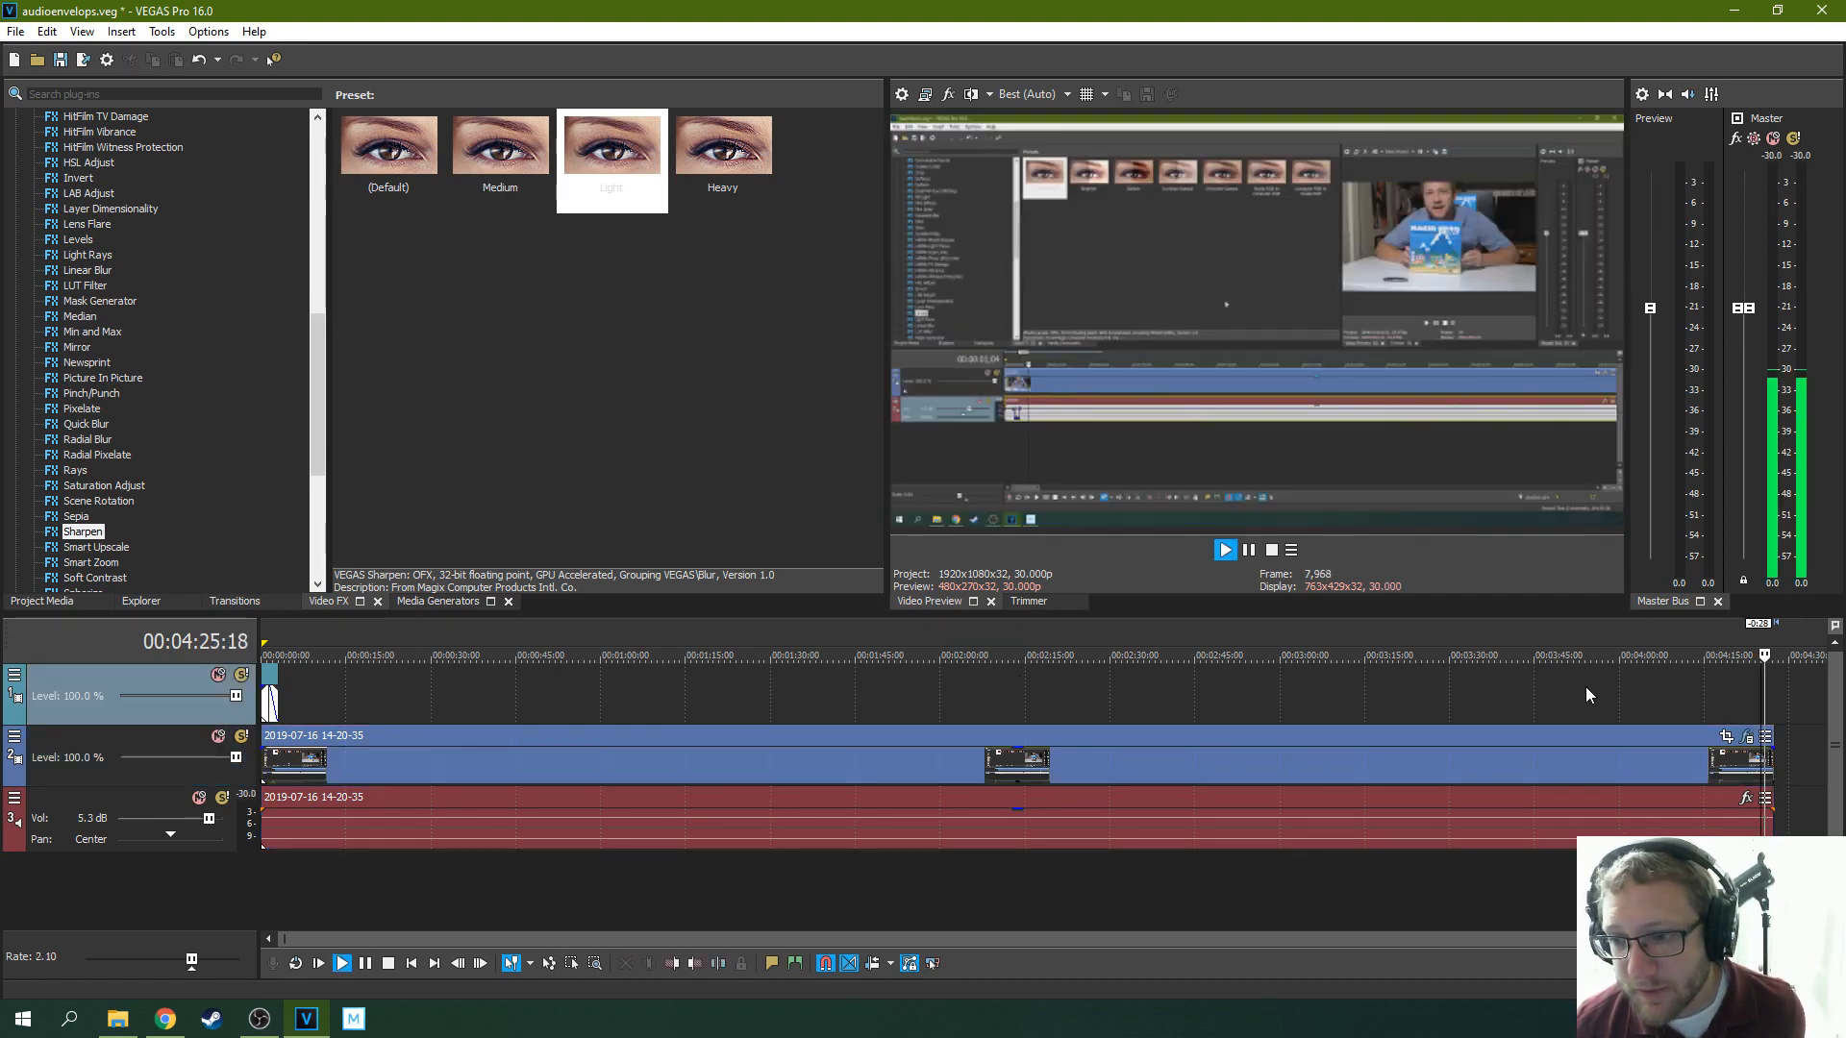
click(1256, 548)
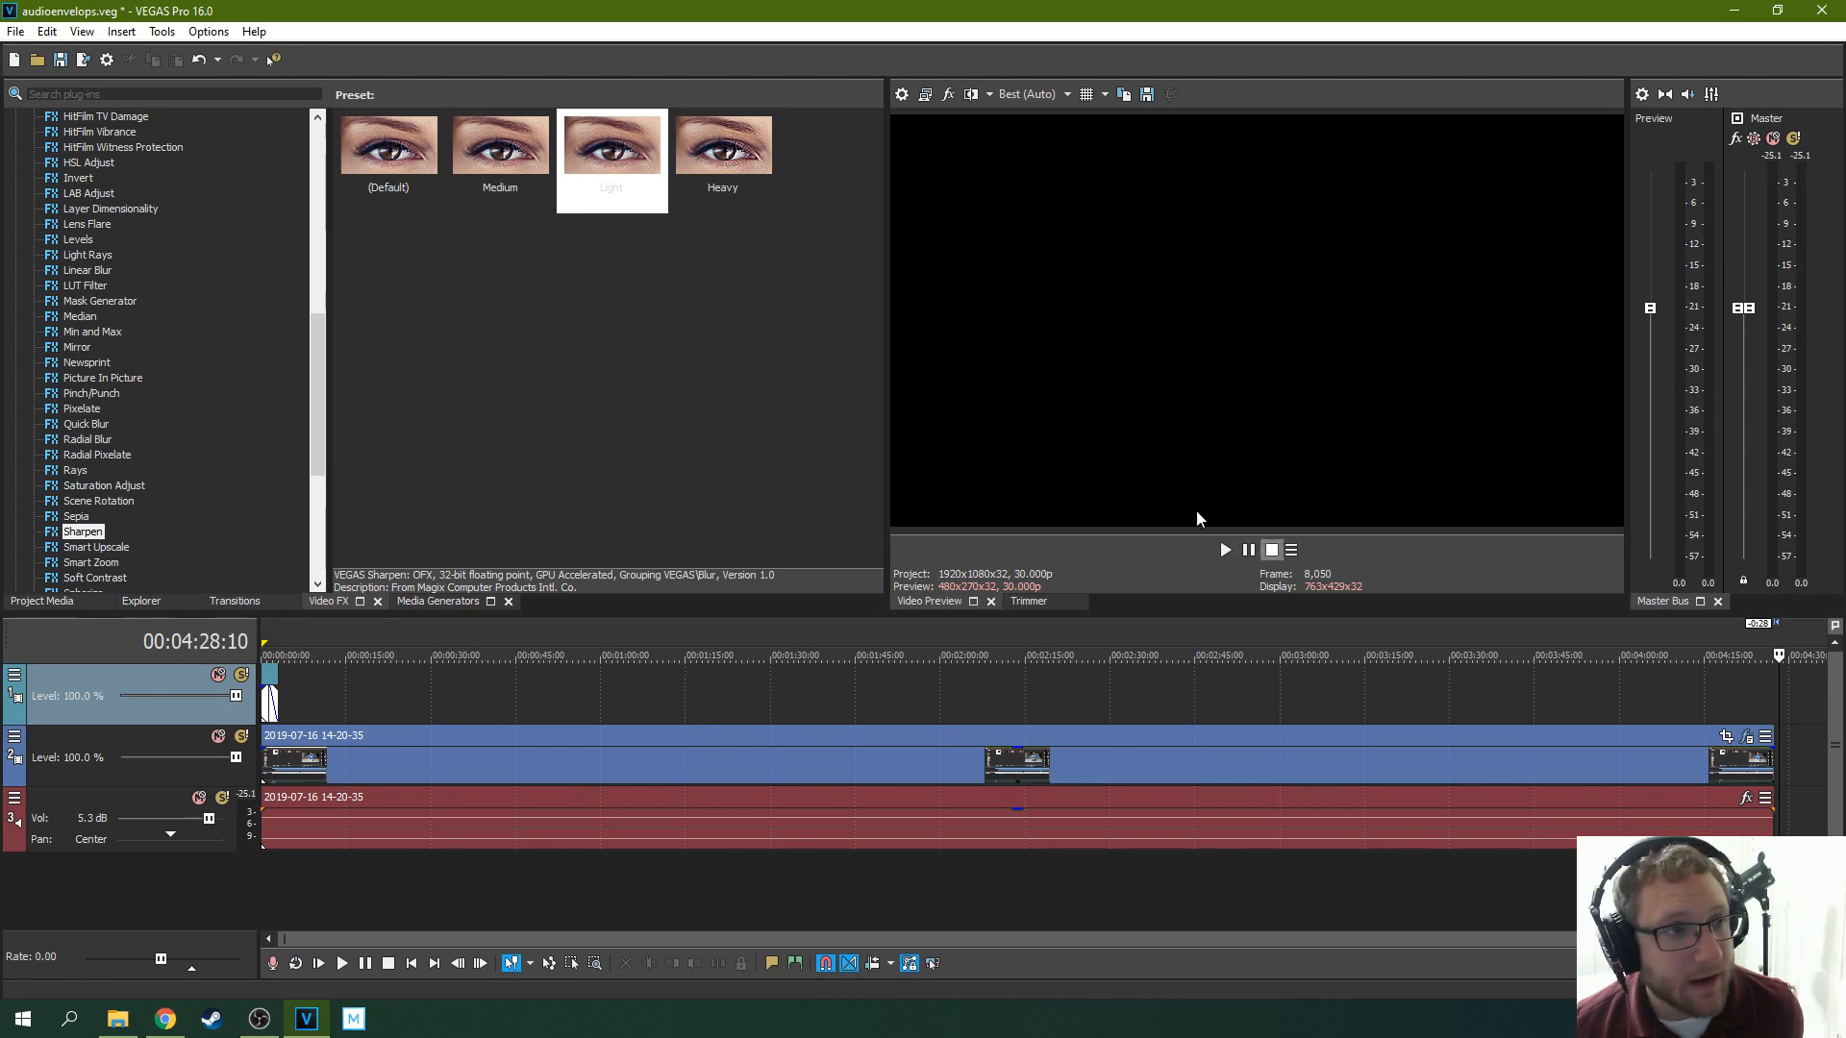
Save the current project under its existing name
click(17, 32)
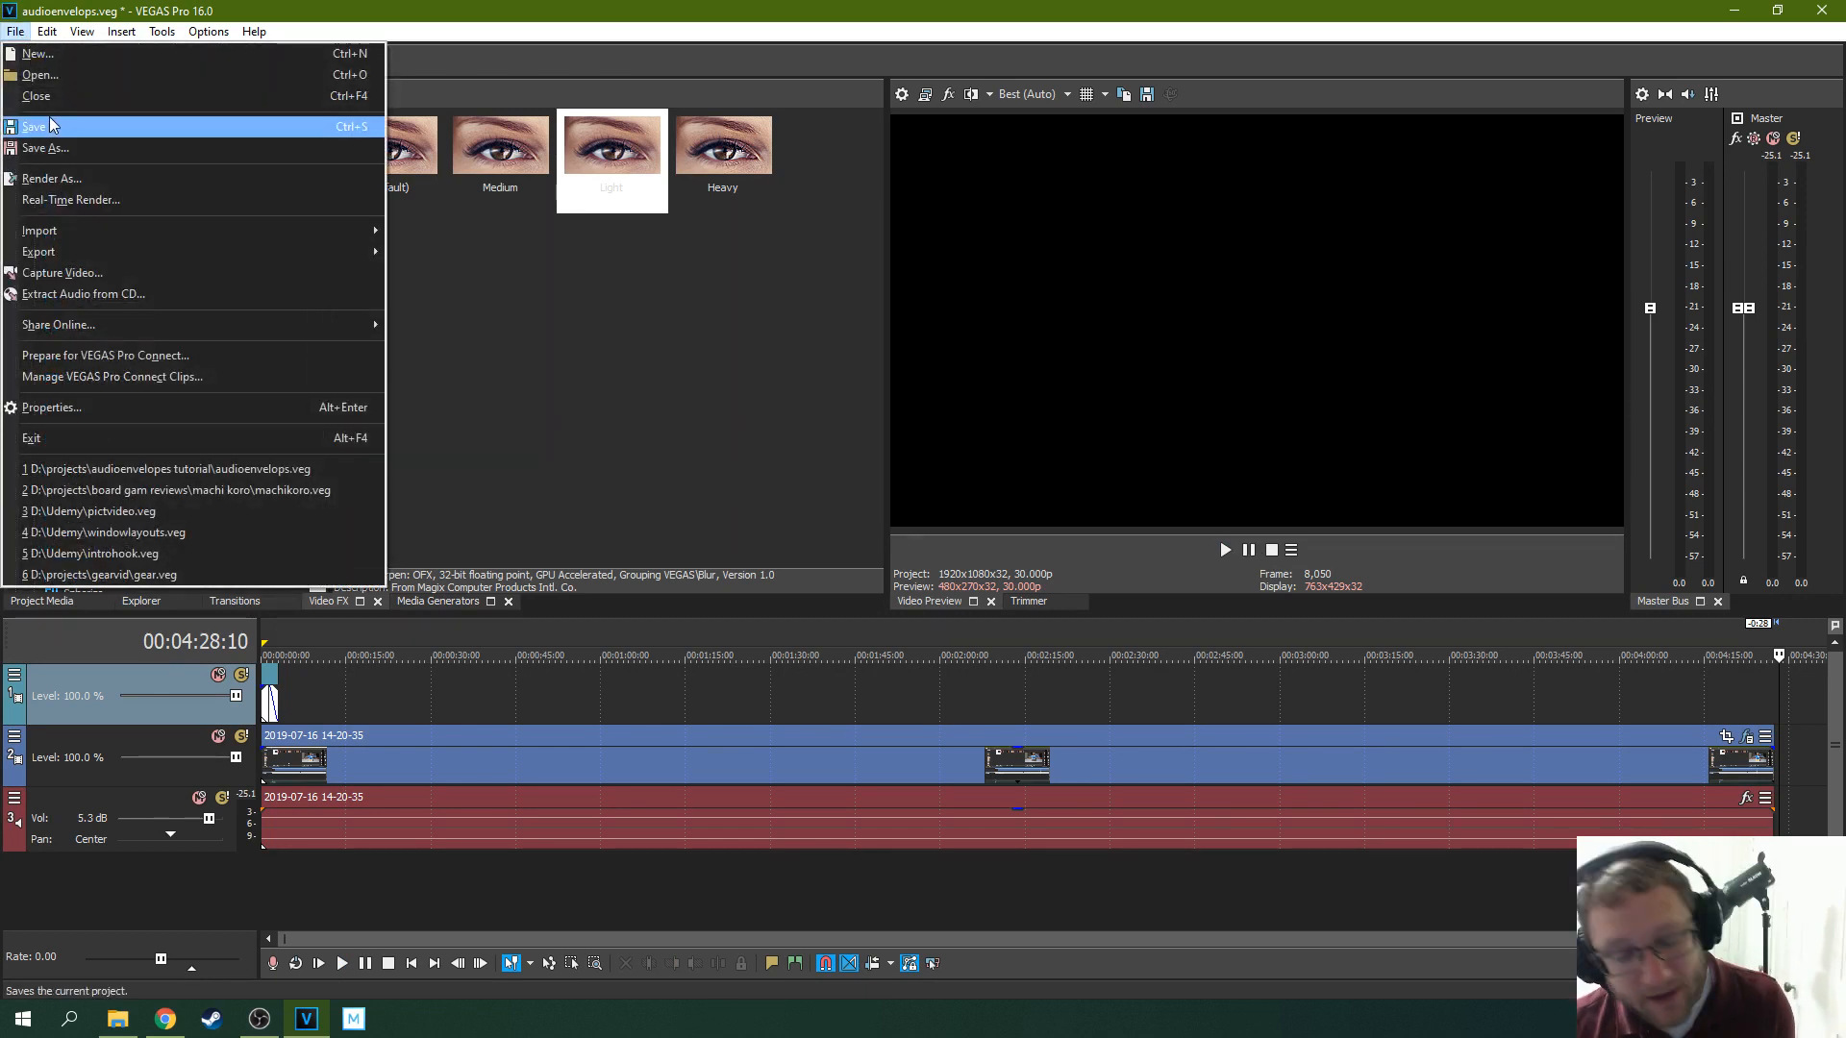
click(50, 119)
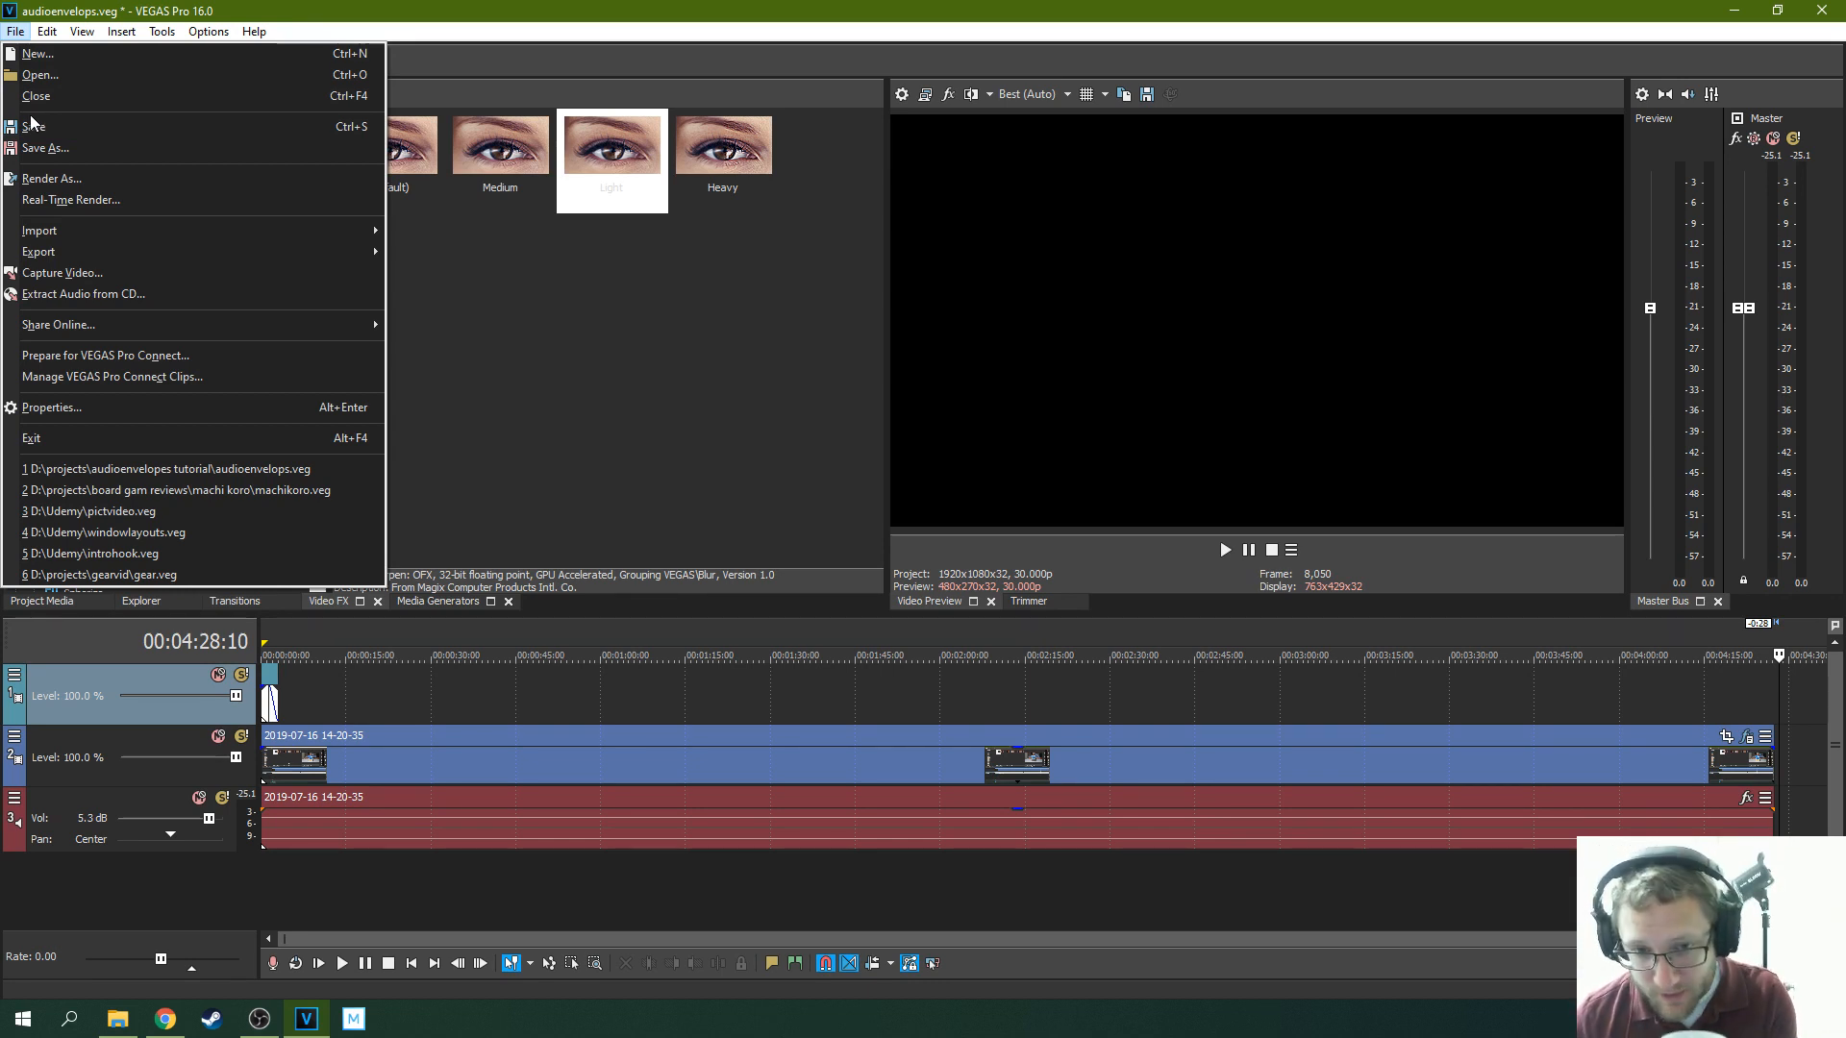
click(45, 129)
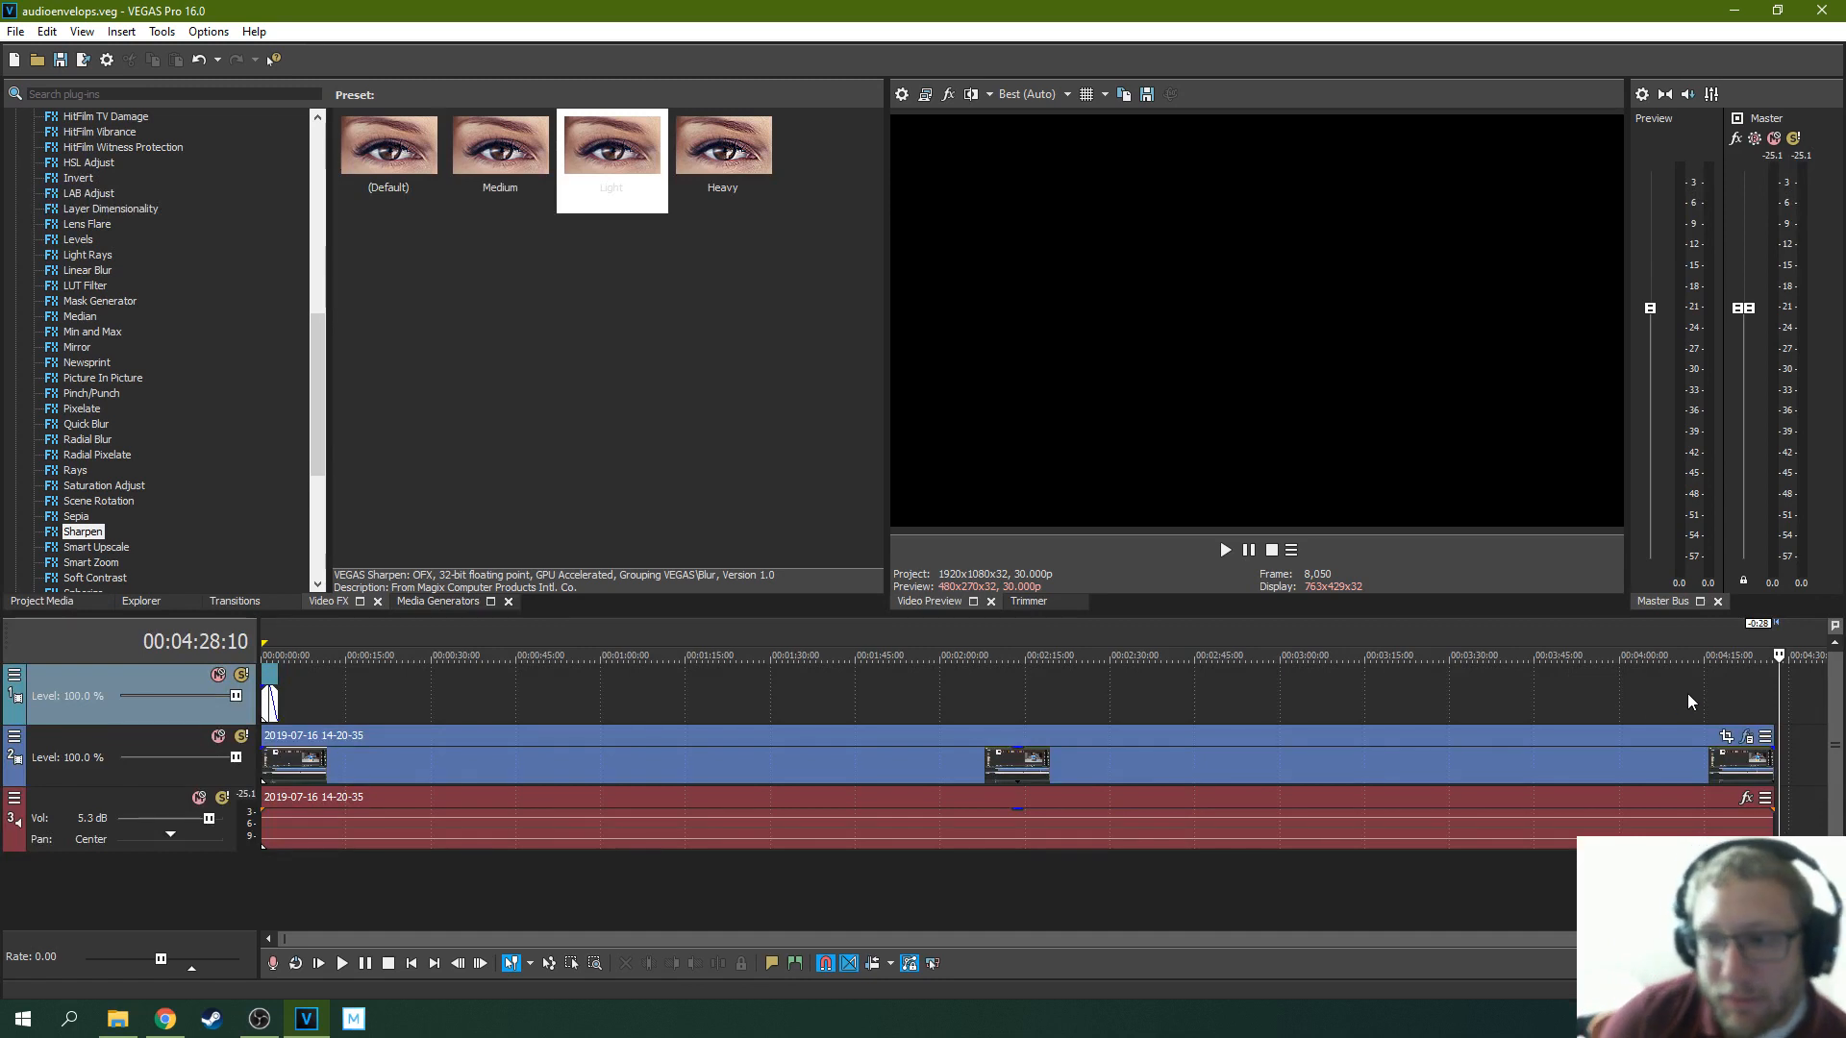
Examine individual frames in the last stretch of the timeline, from about 4 minutes 17 seconds to just past the recording's end
click(1715, 685)
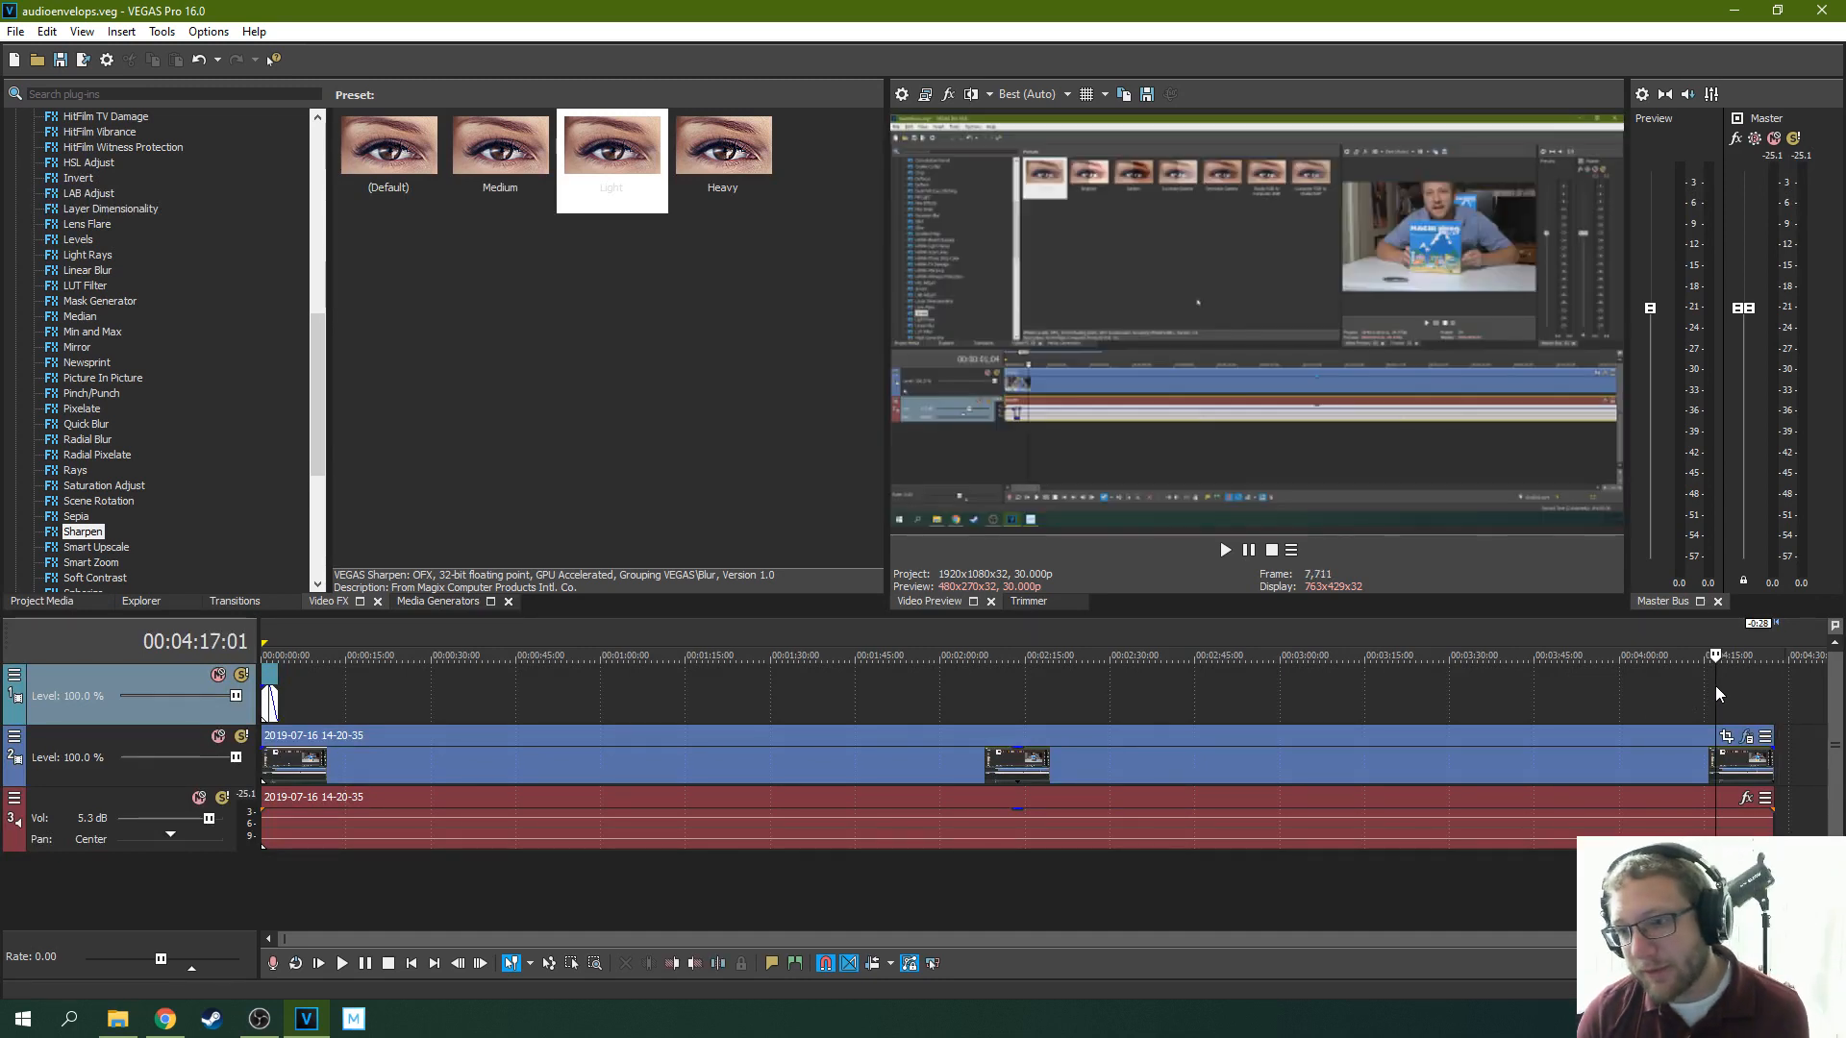
click(1763, 686)
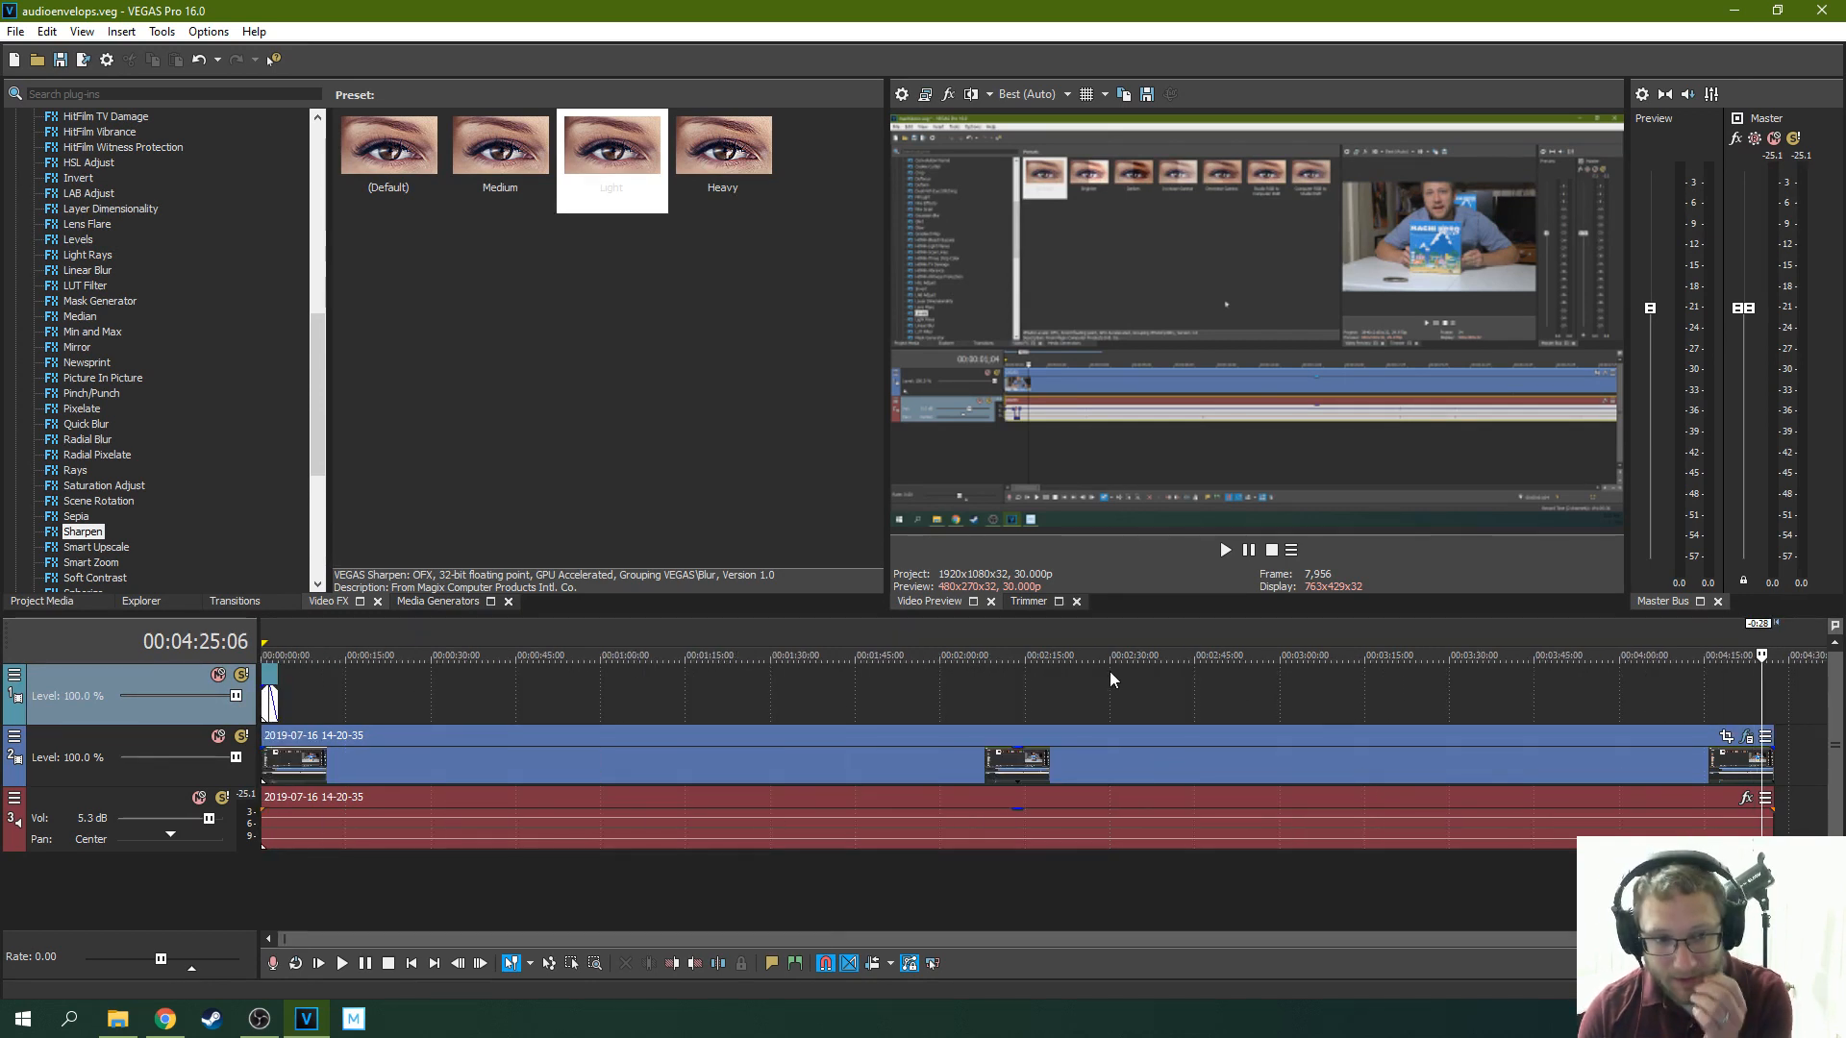
click(1670, 663)
click(1734, 677)
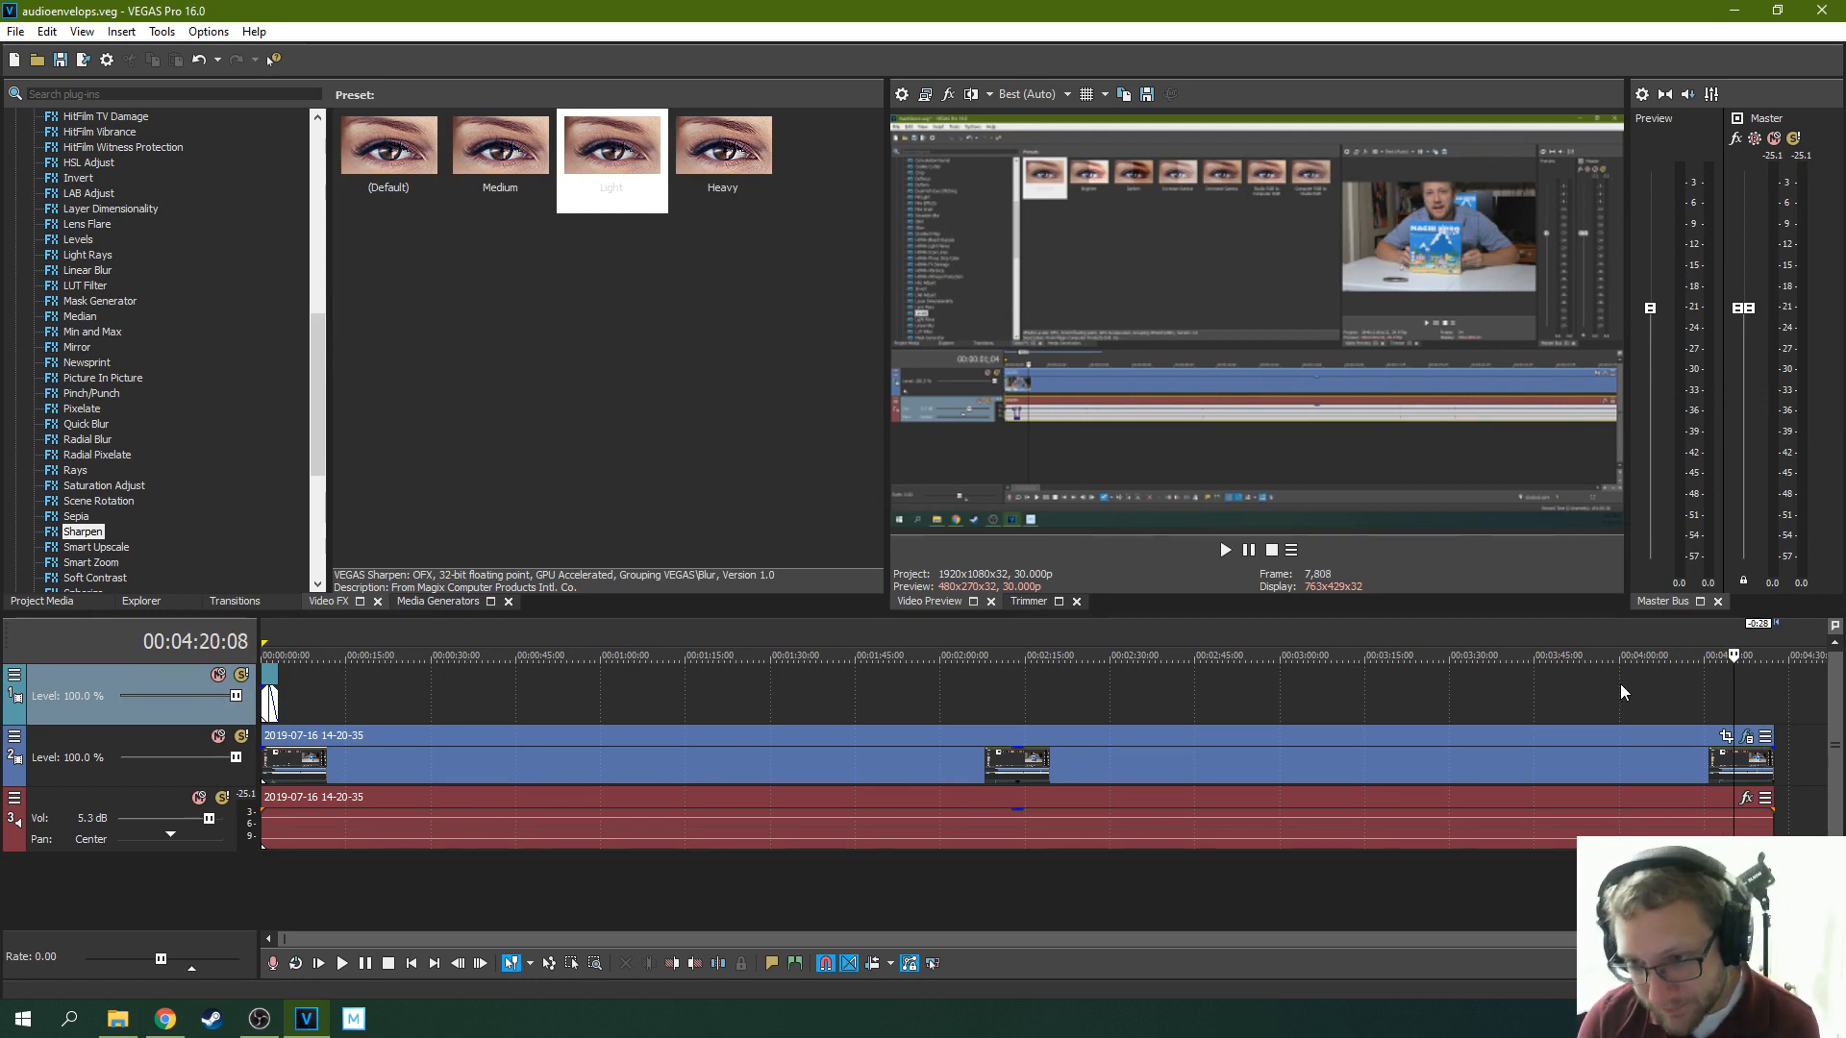
click(1785, 696)
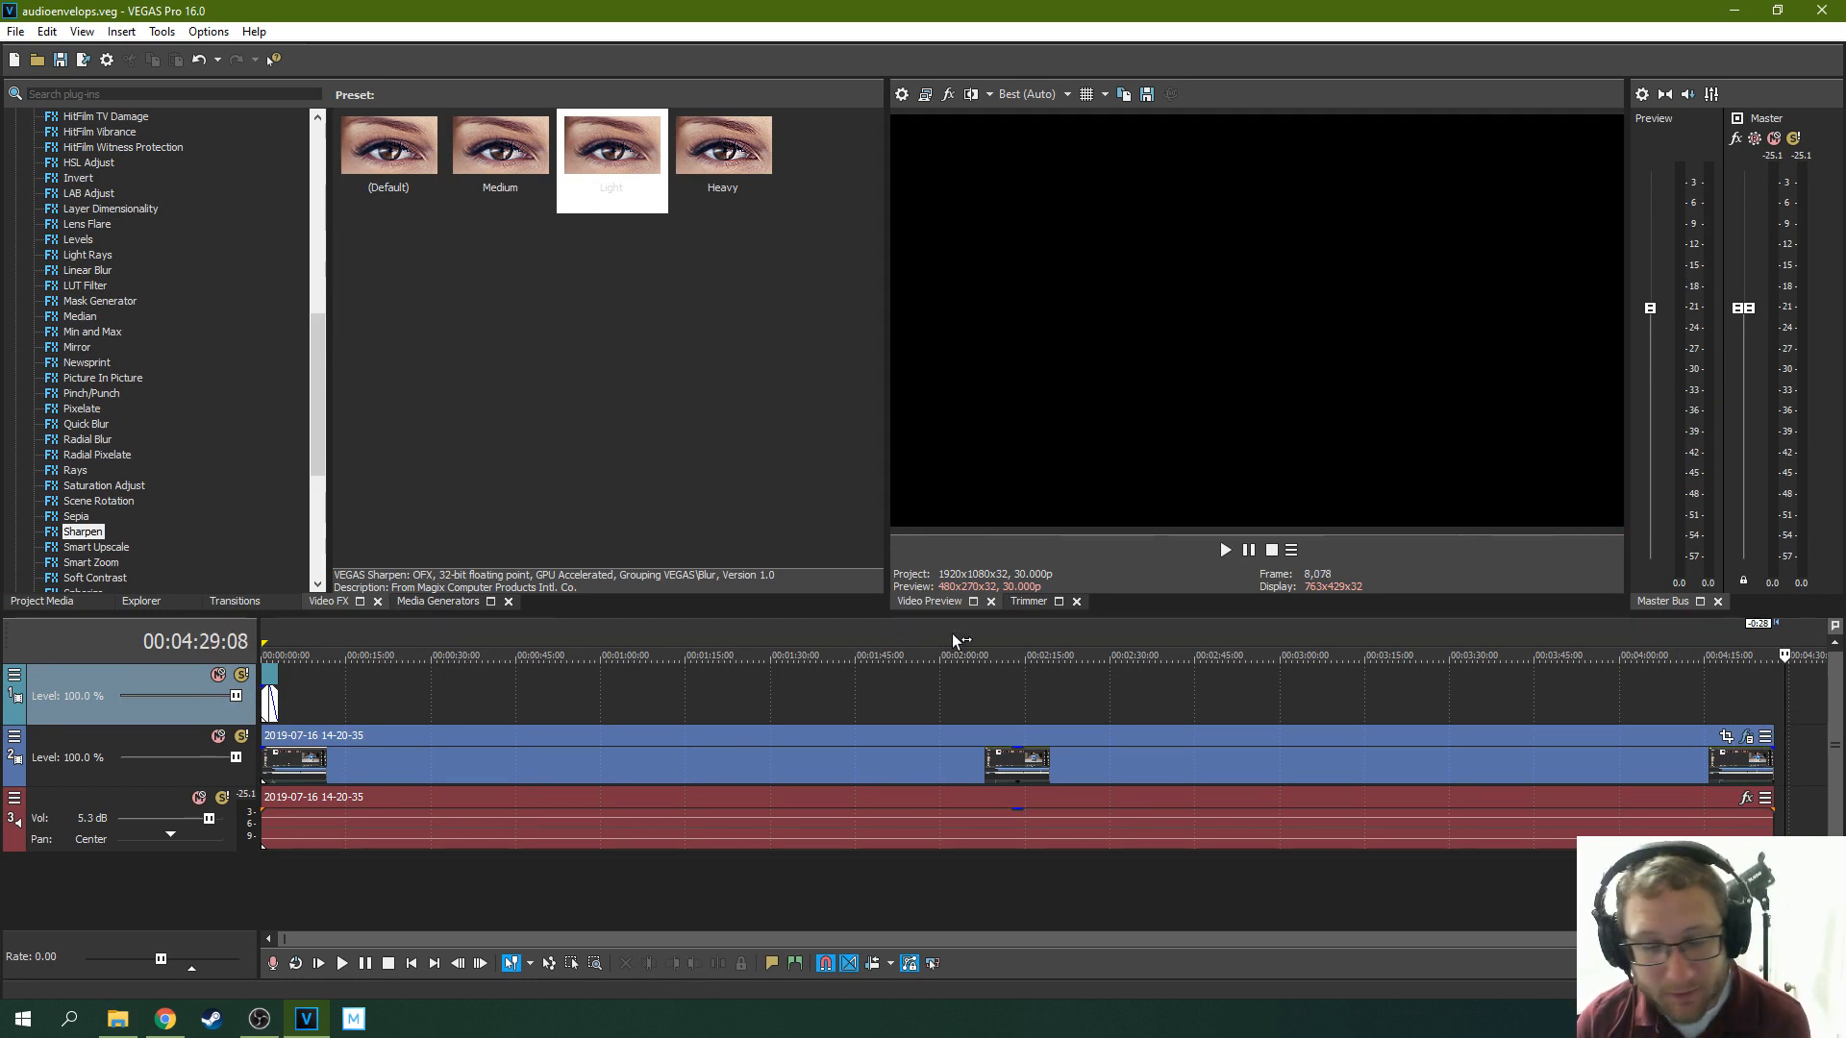
drag(379, 938, 188, 886)
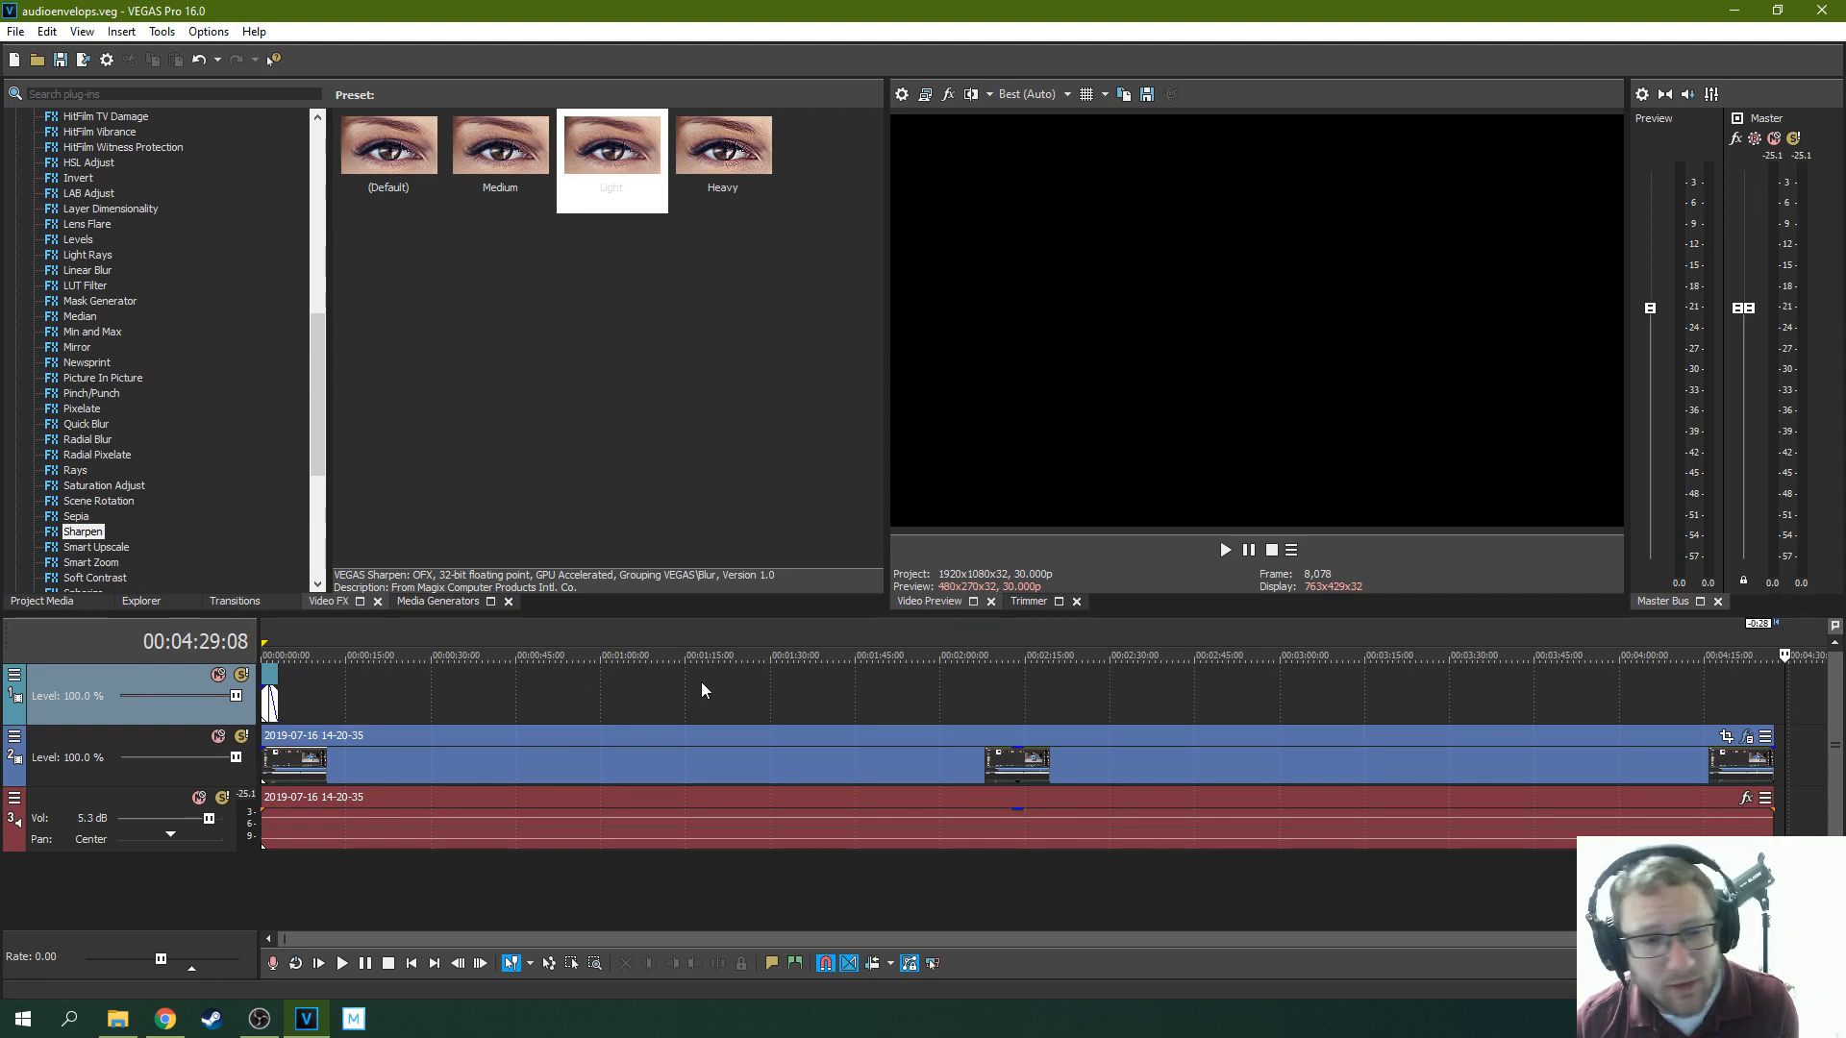
Place the playhead exactly at 00:00:30:00 in the recording
click(296, 690)
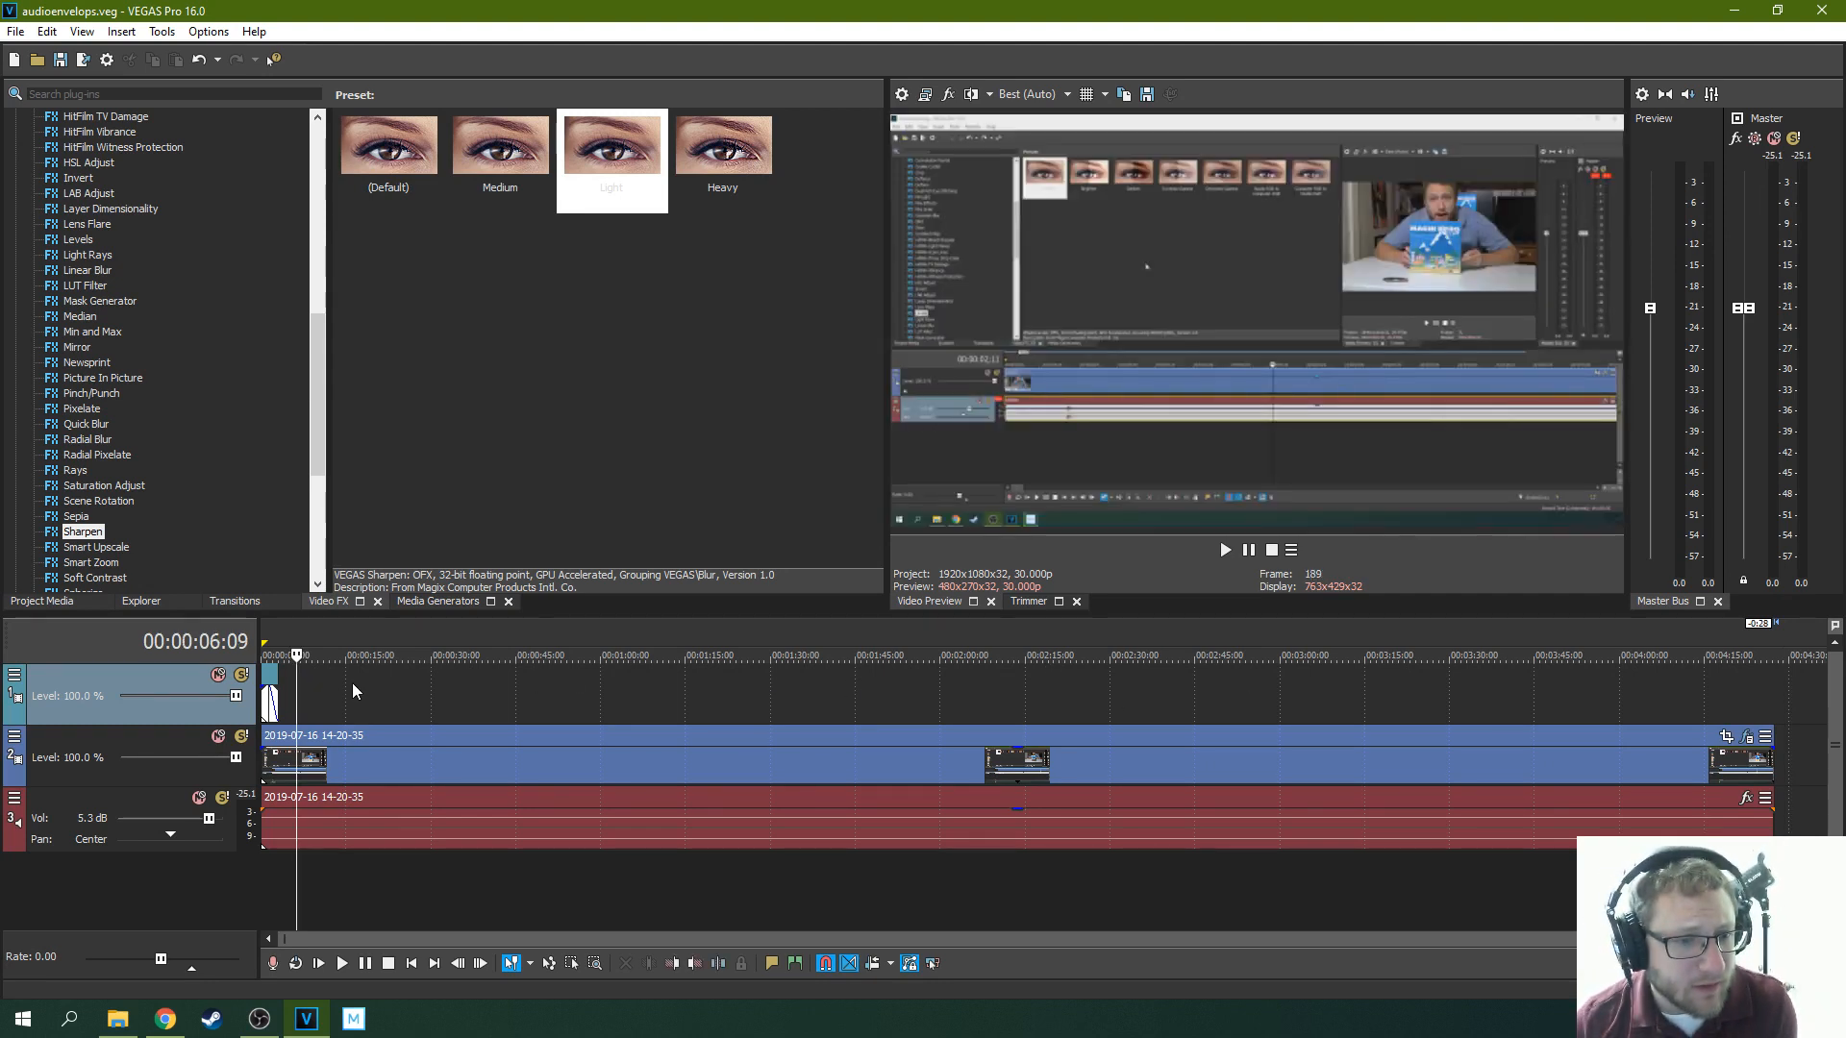
click(430, 679)
scroll(431, 683, up, 8)
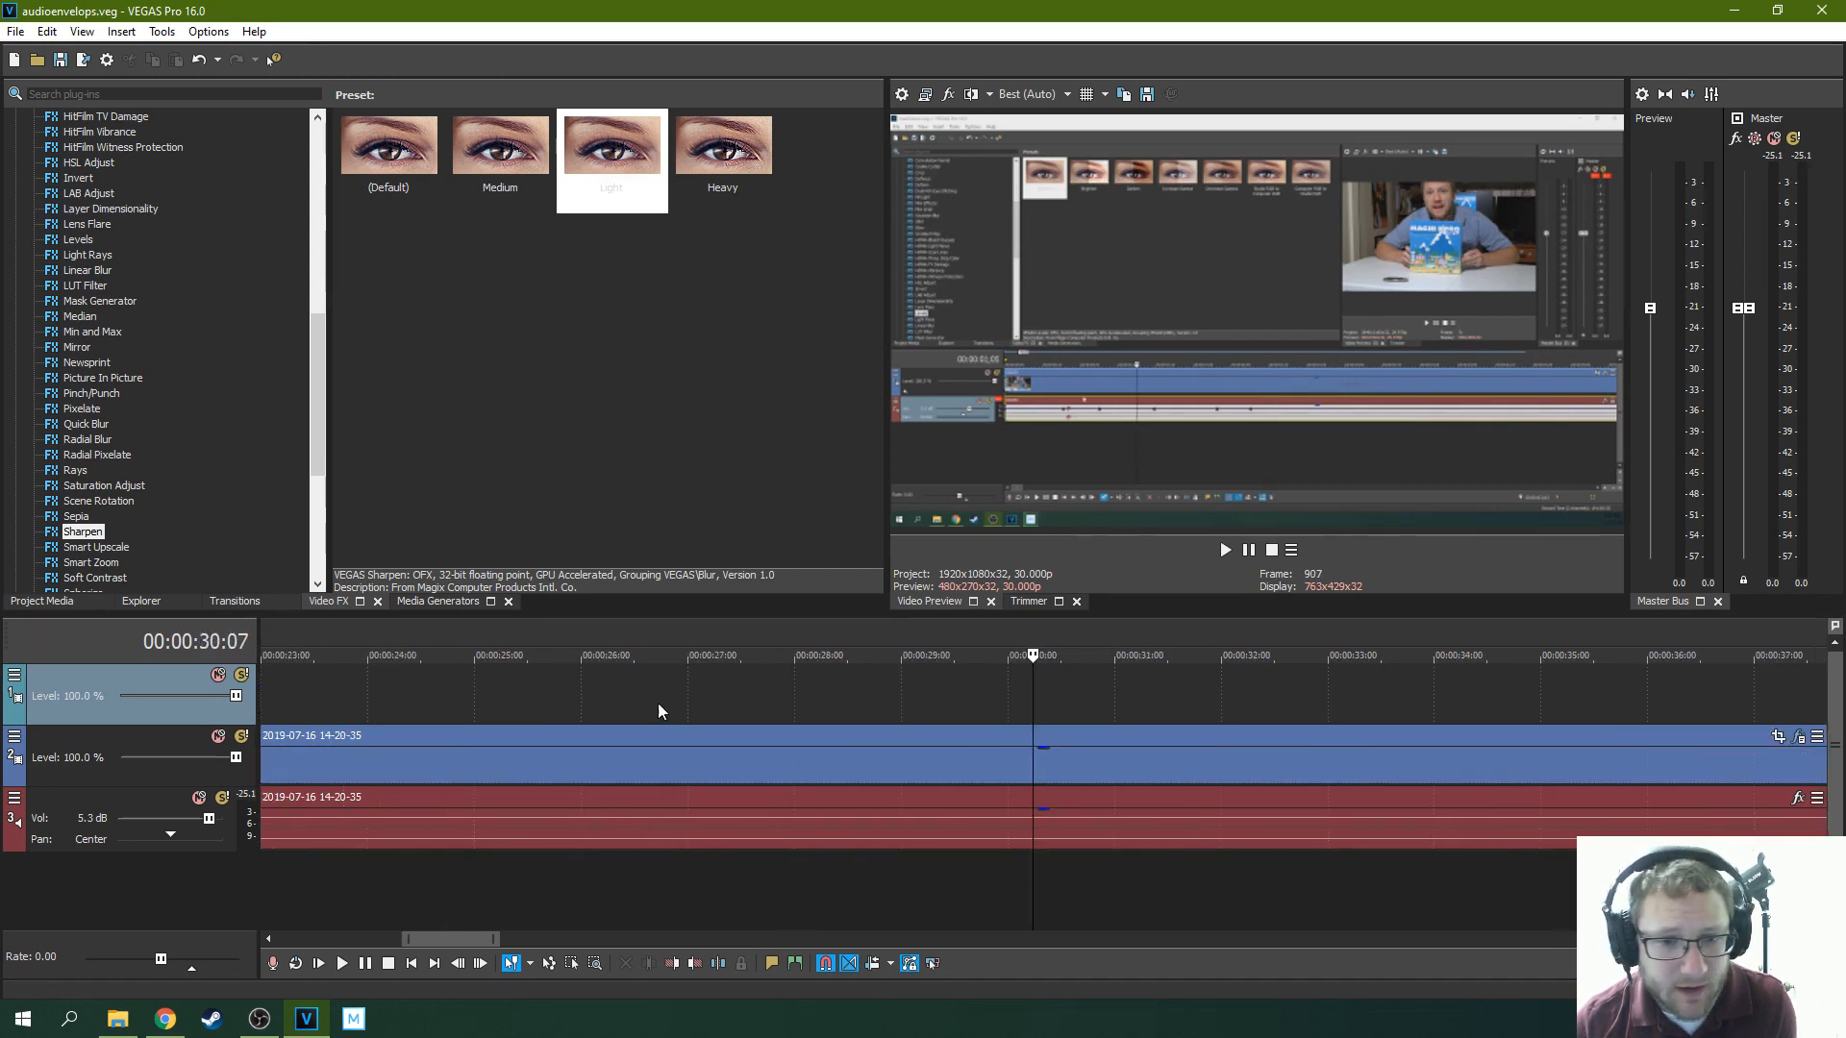
scroll(931, 707, up, 5)
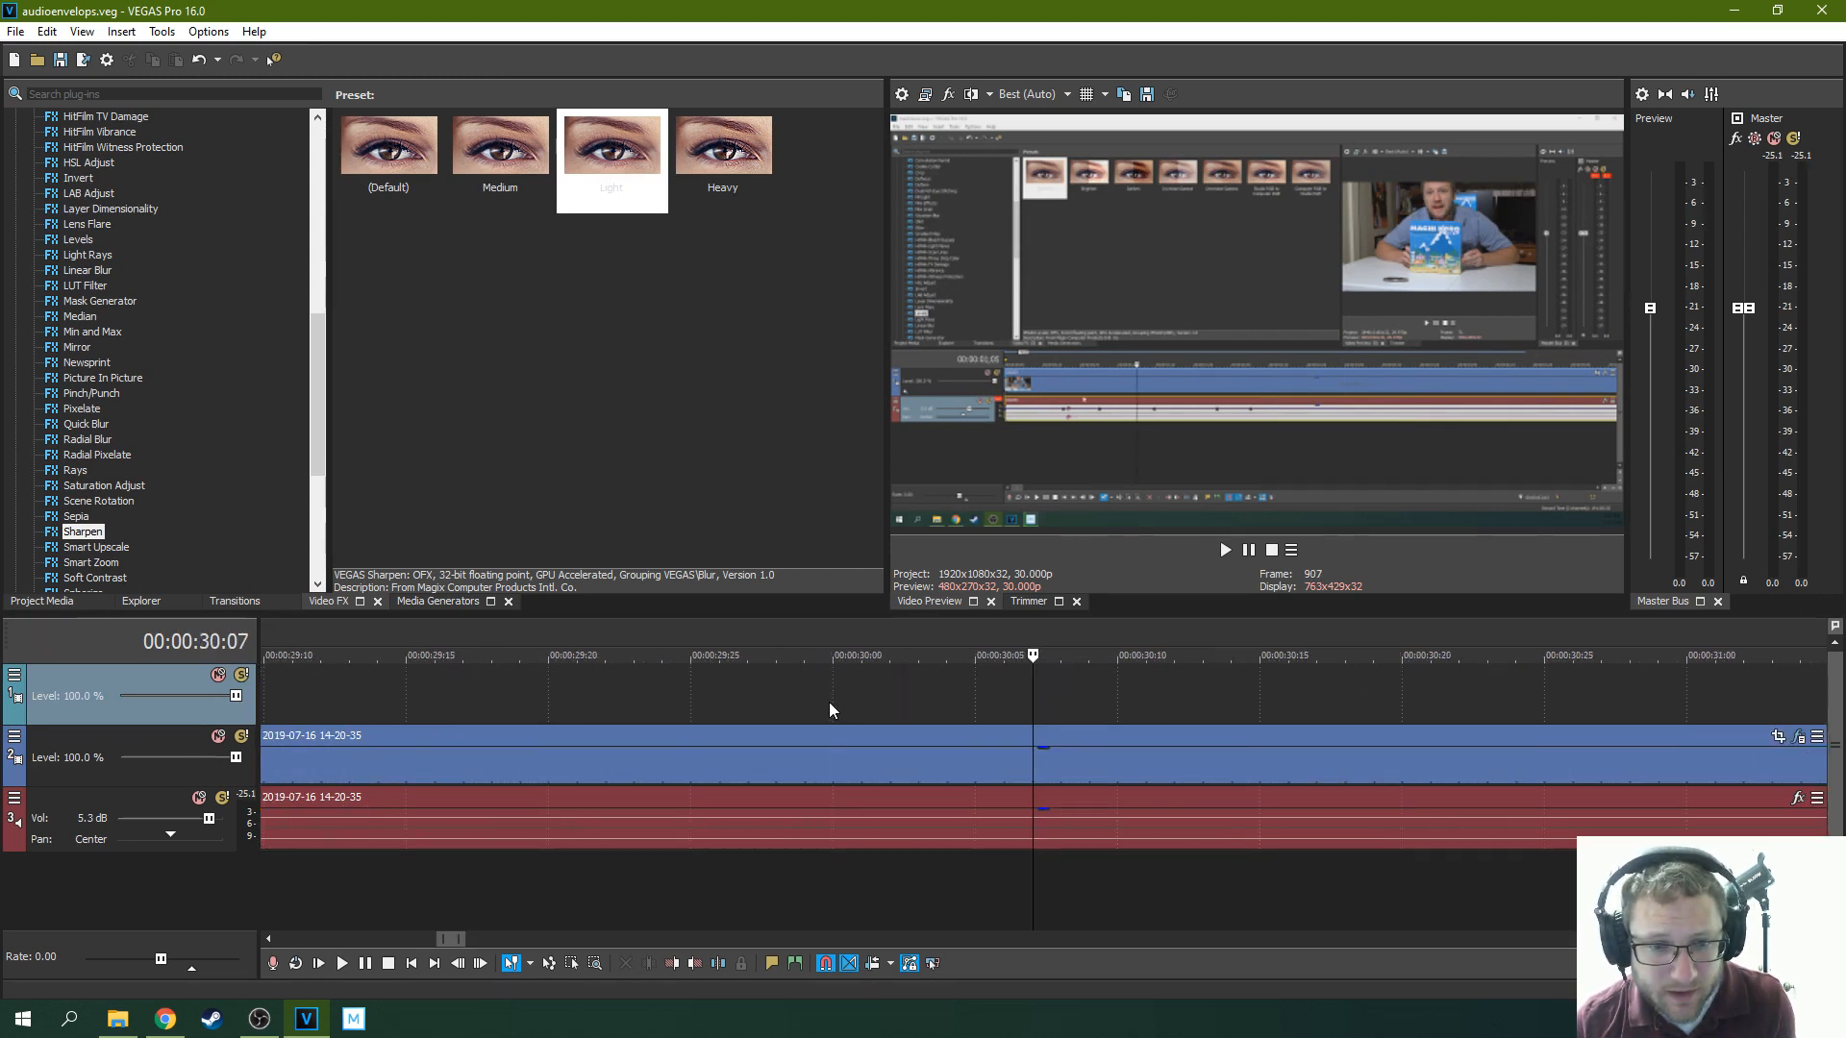
click(829, 704)
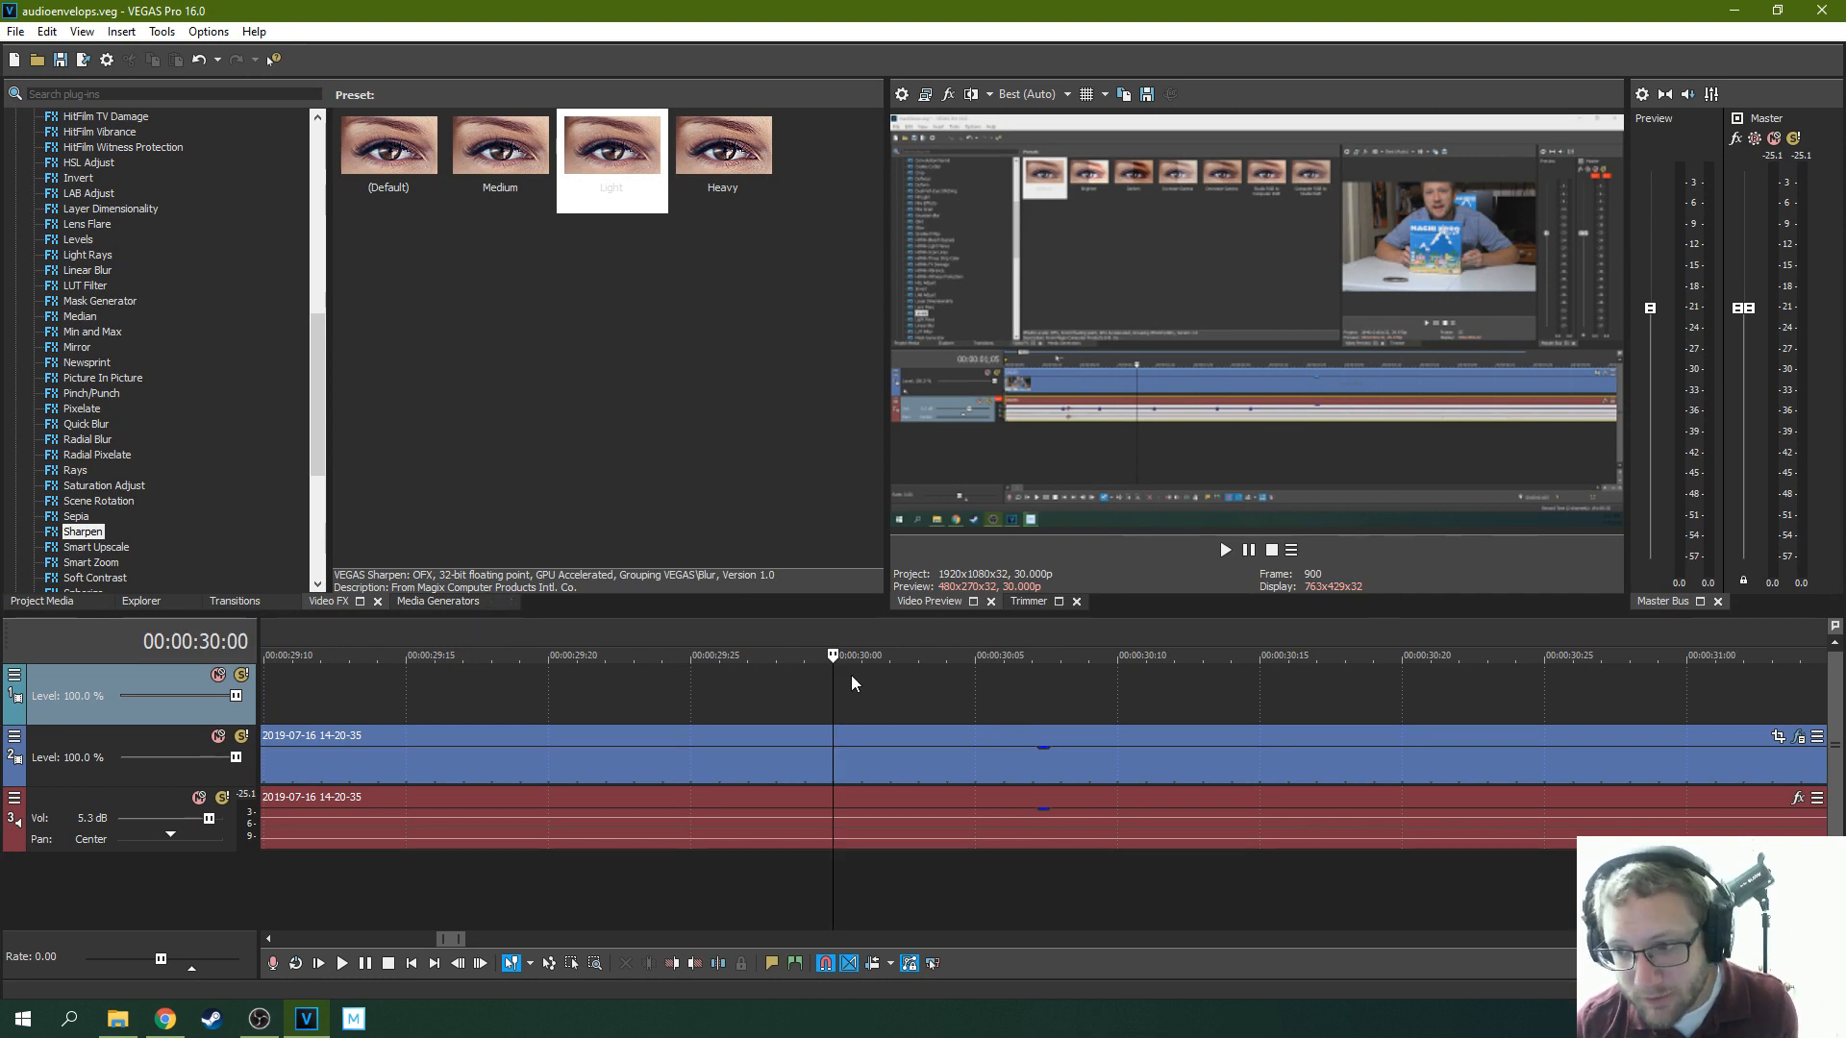
Examine the timeline around the 30-second mark, alternating between a close-up and the full length
scroll(851, 677, down, 6)
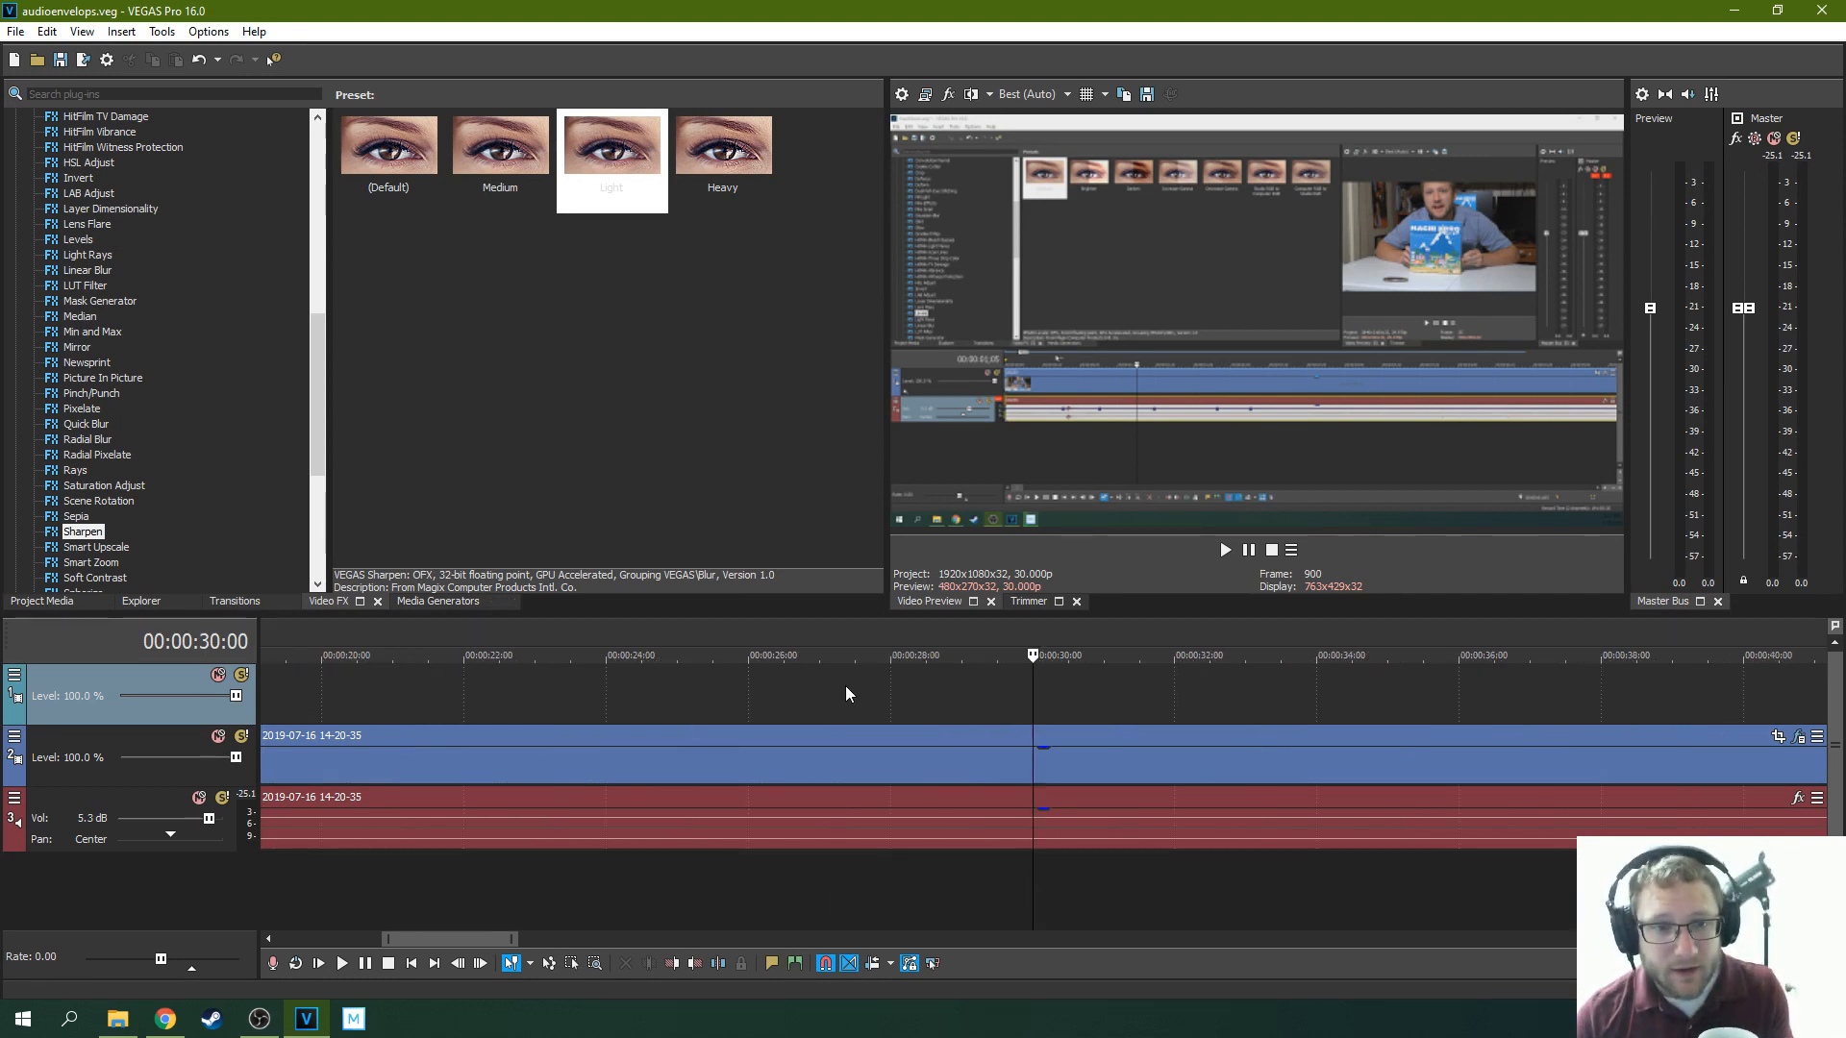
scroll(845, 684, down, 3)
scroll(481, 721, down, 3)
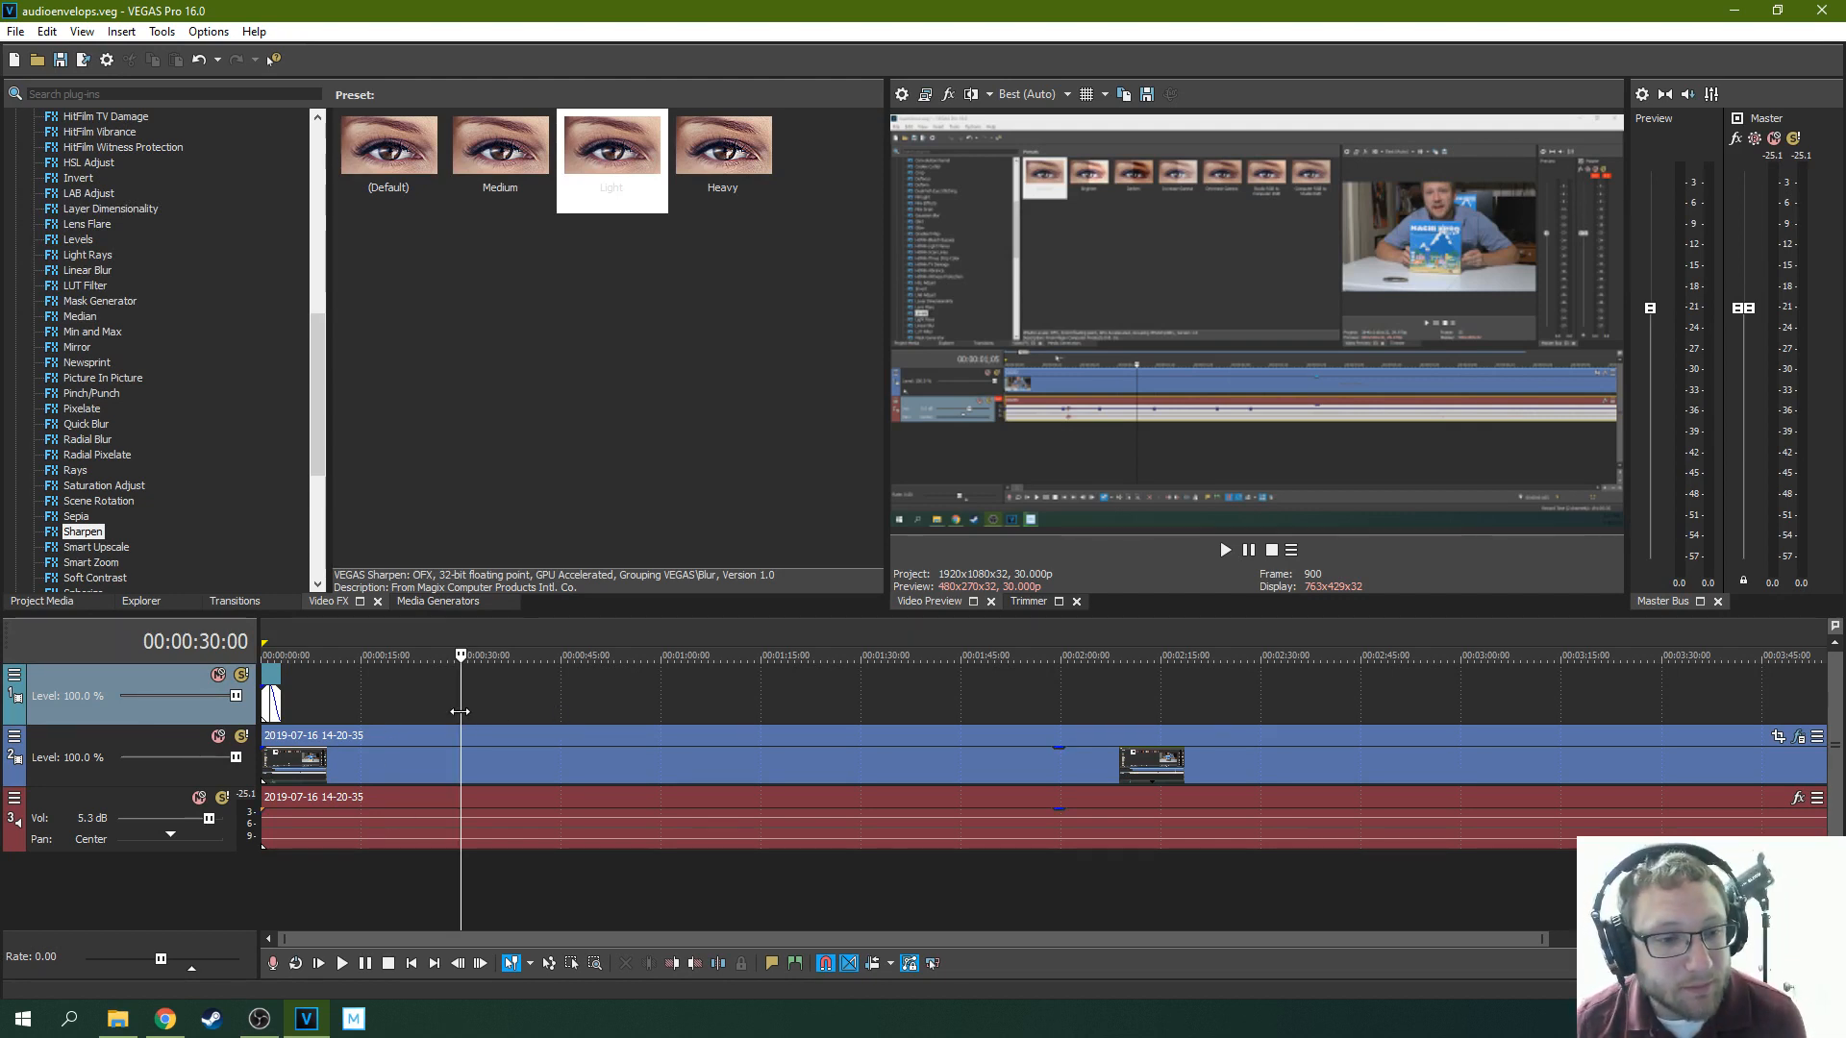
scroll(463, 712, up, 5)
scroll(577, 717, up, 6)
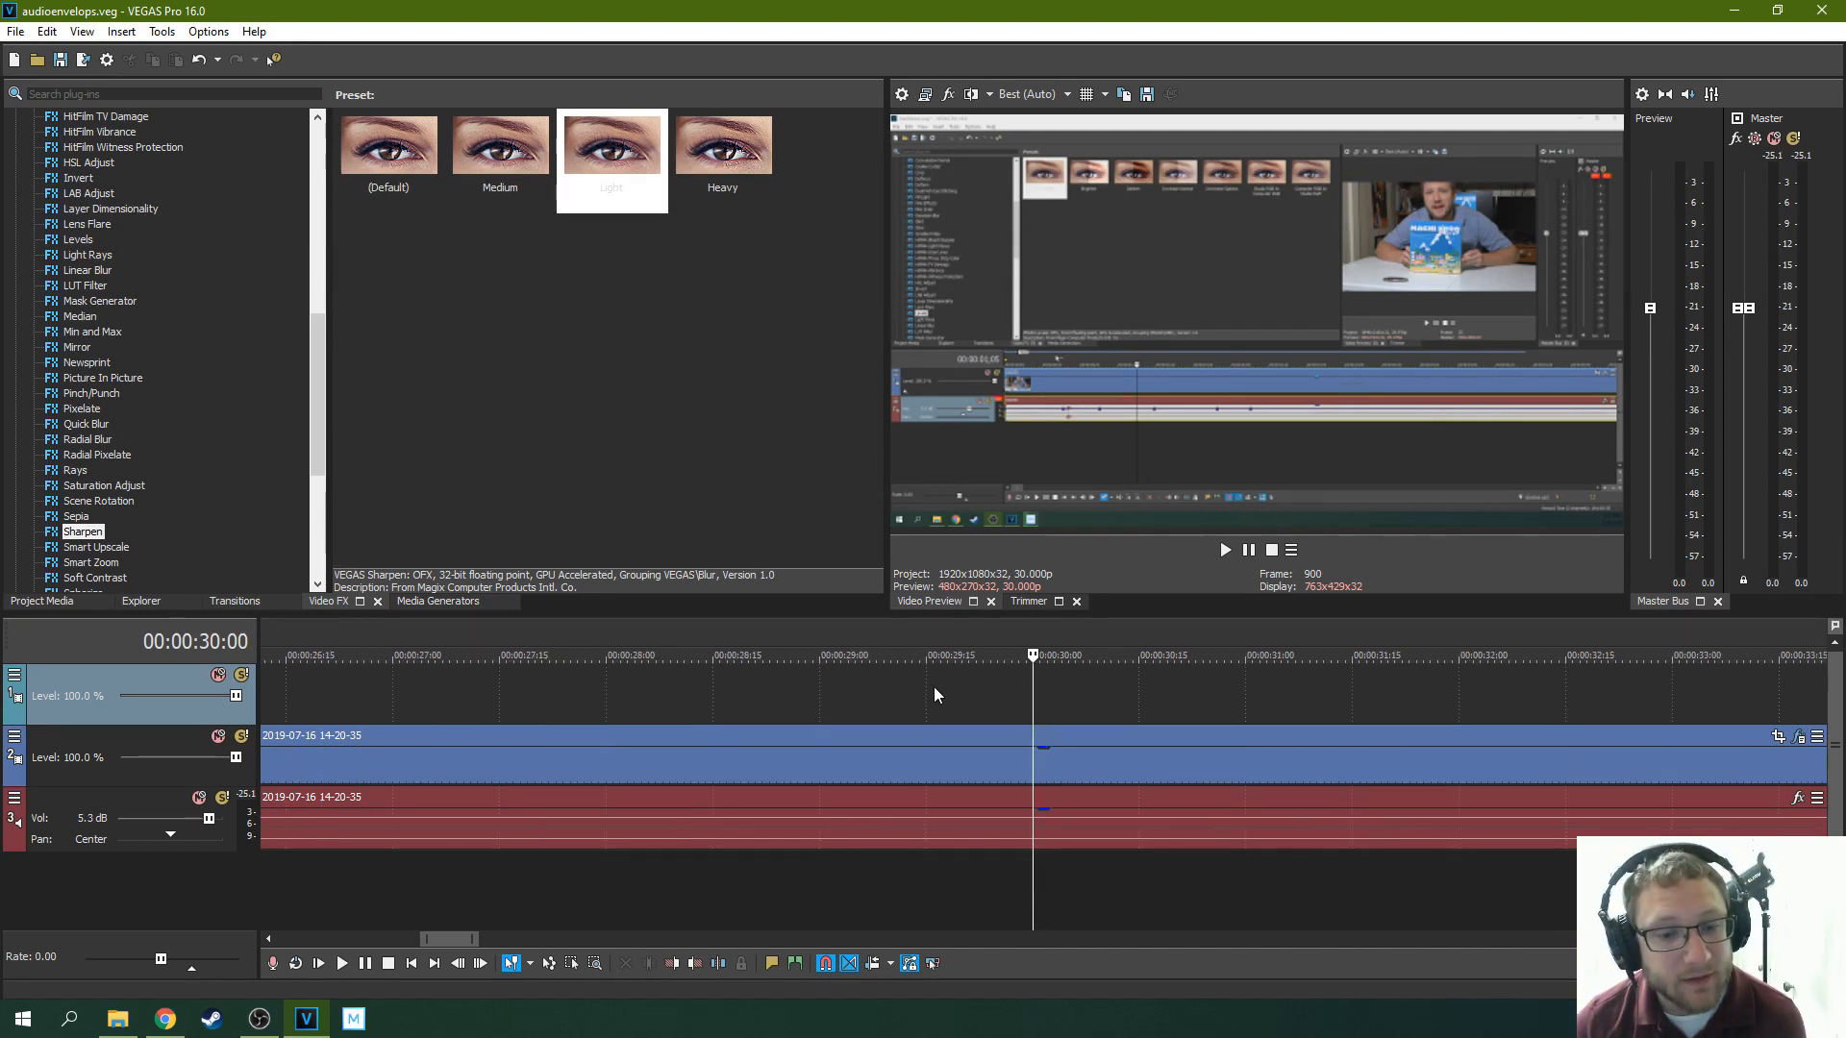
scroll(958, 711, down, 10)
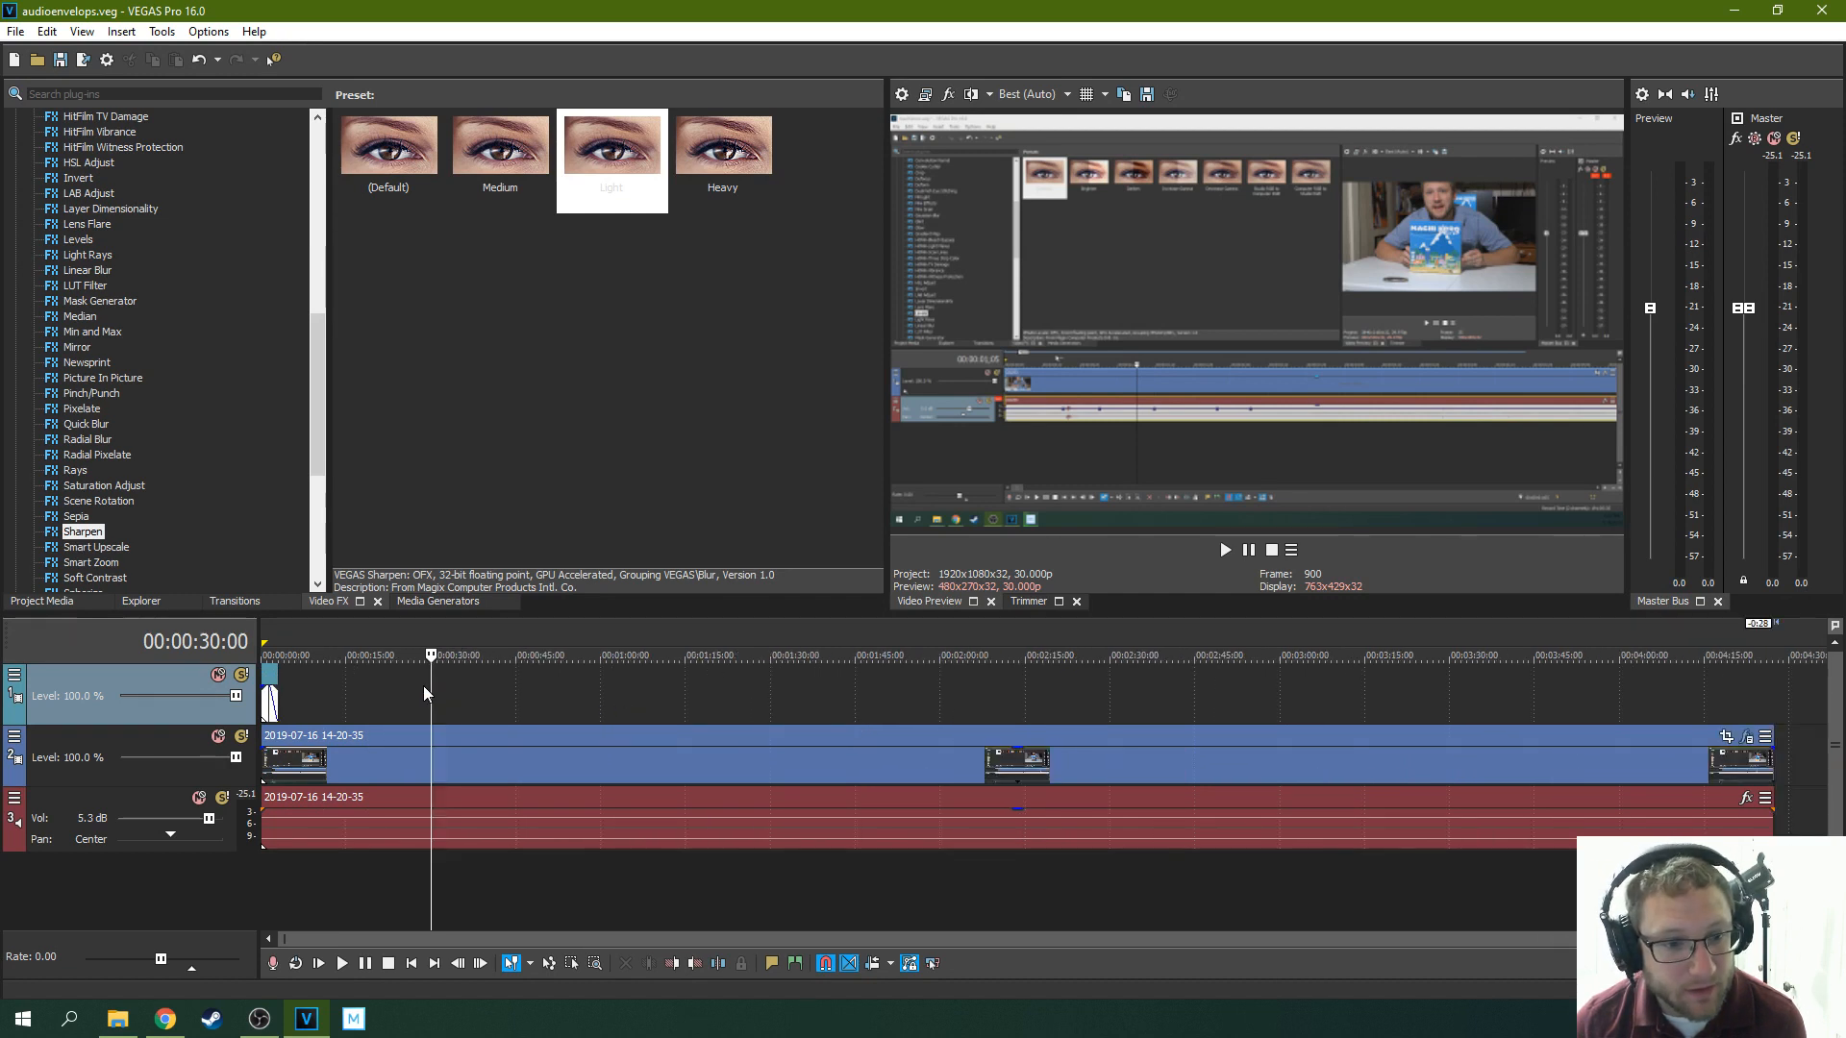
scroll(440, 717, up, 3)
scroll(440, 715, up, 2)
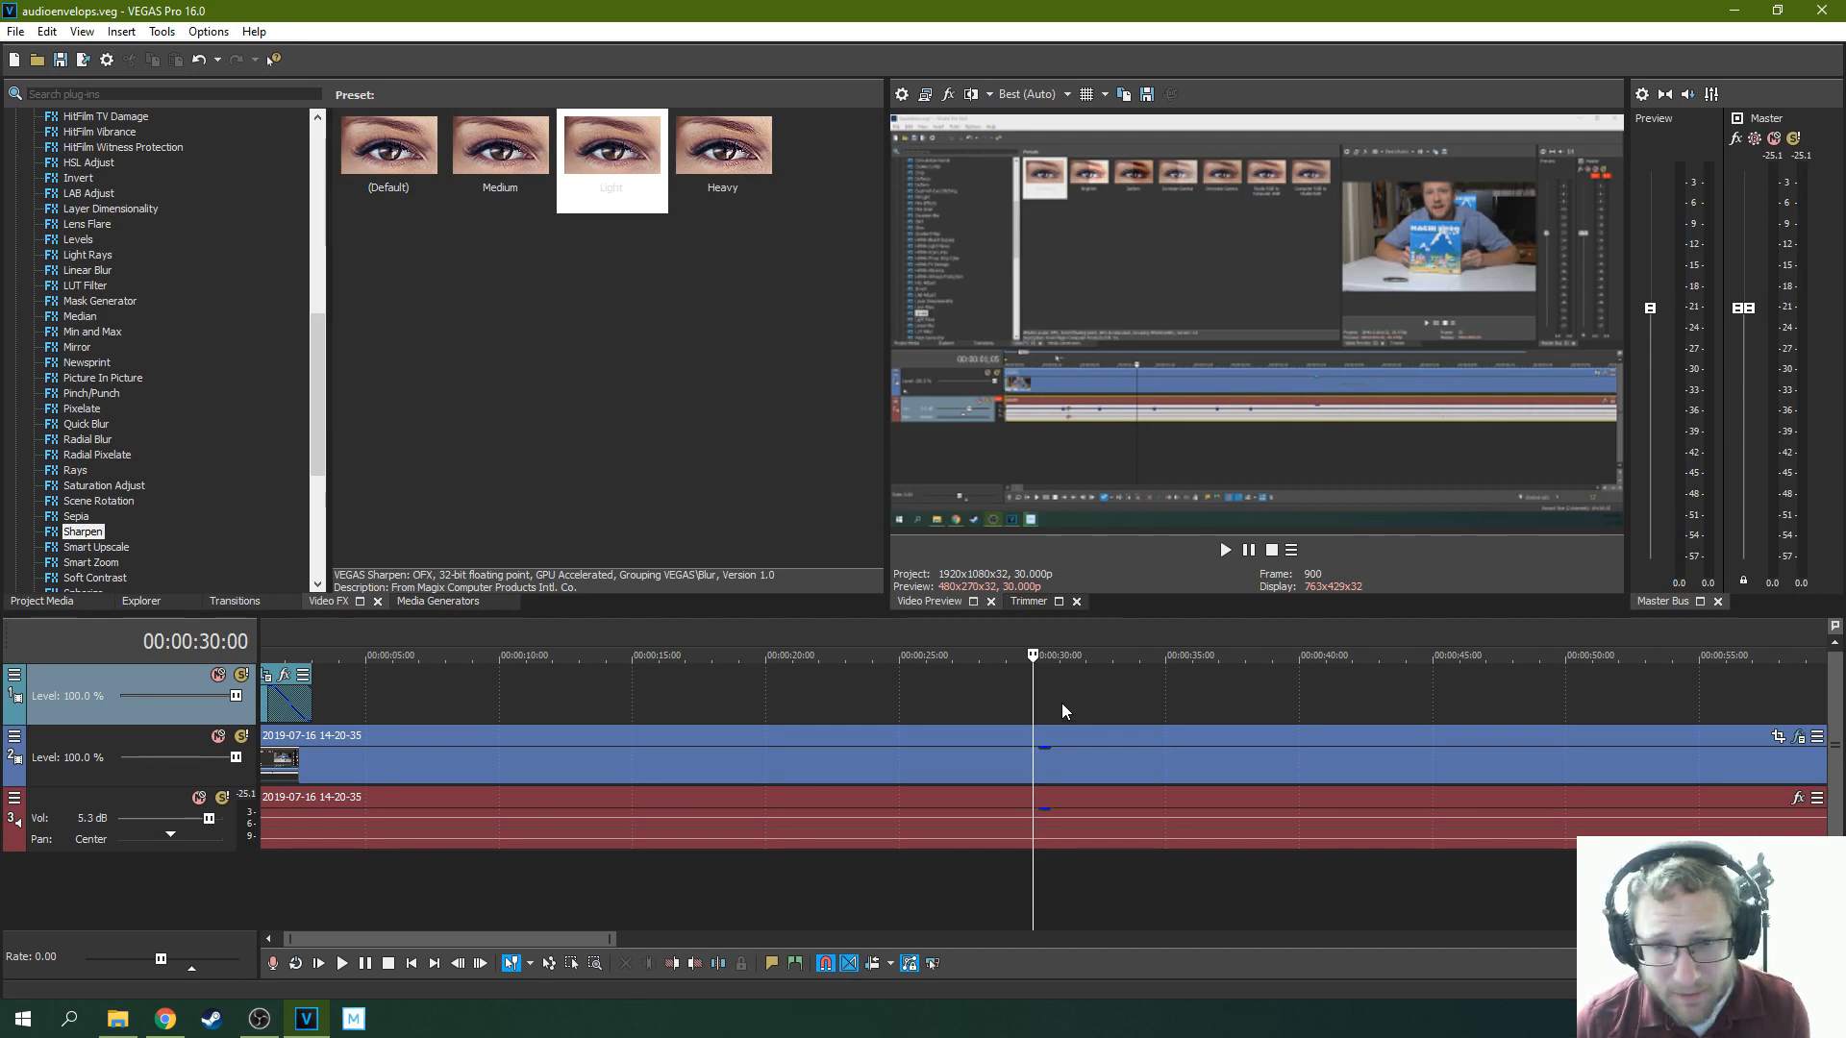
scroll(1062, 704, down, 8)
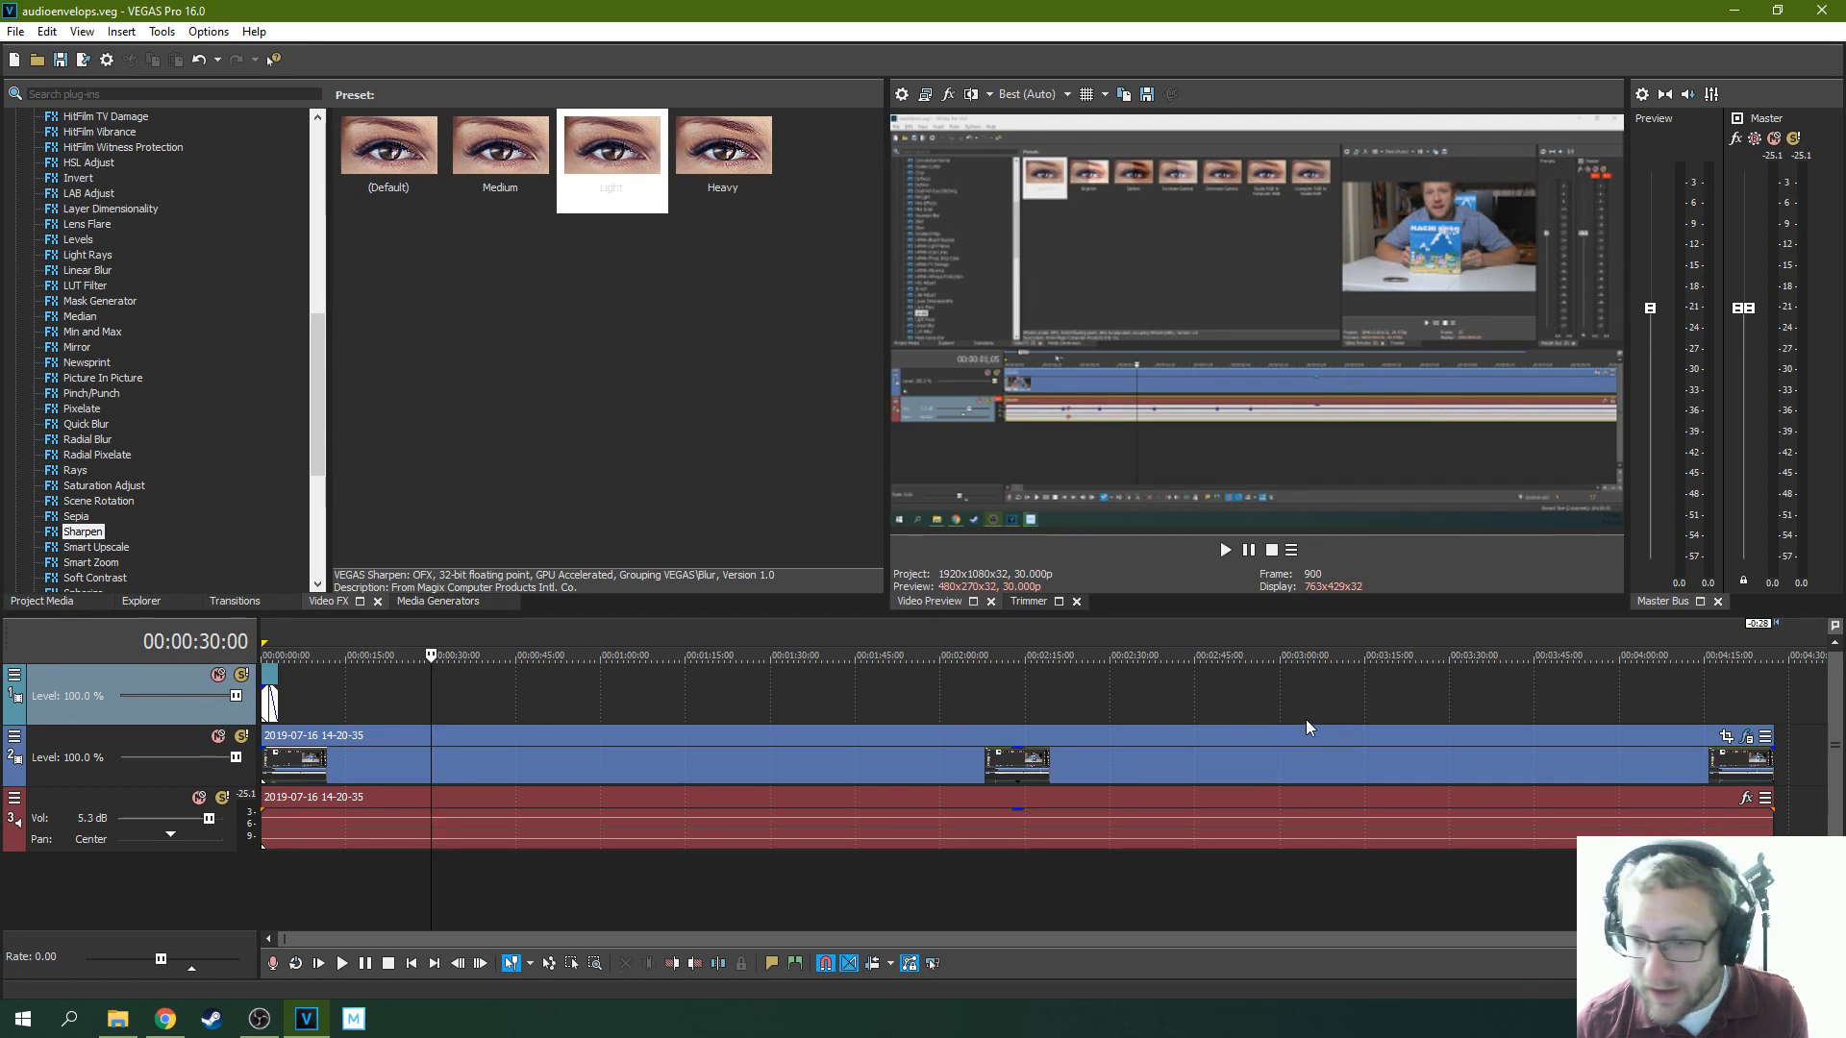
Examine frames of the recording's final stretch, from about 4 minutes 3 seconds to 4 minutes 25 seconds
click(1641, 690)
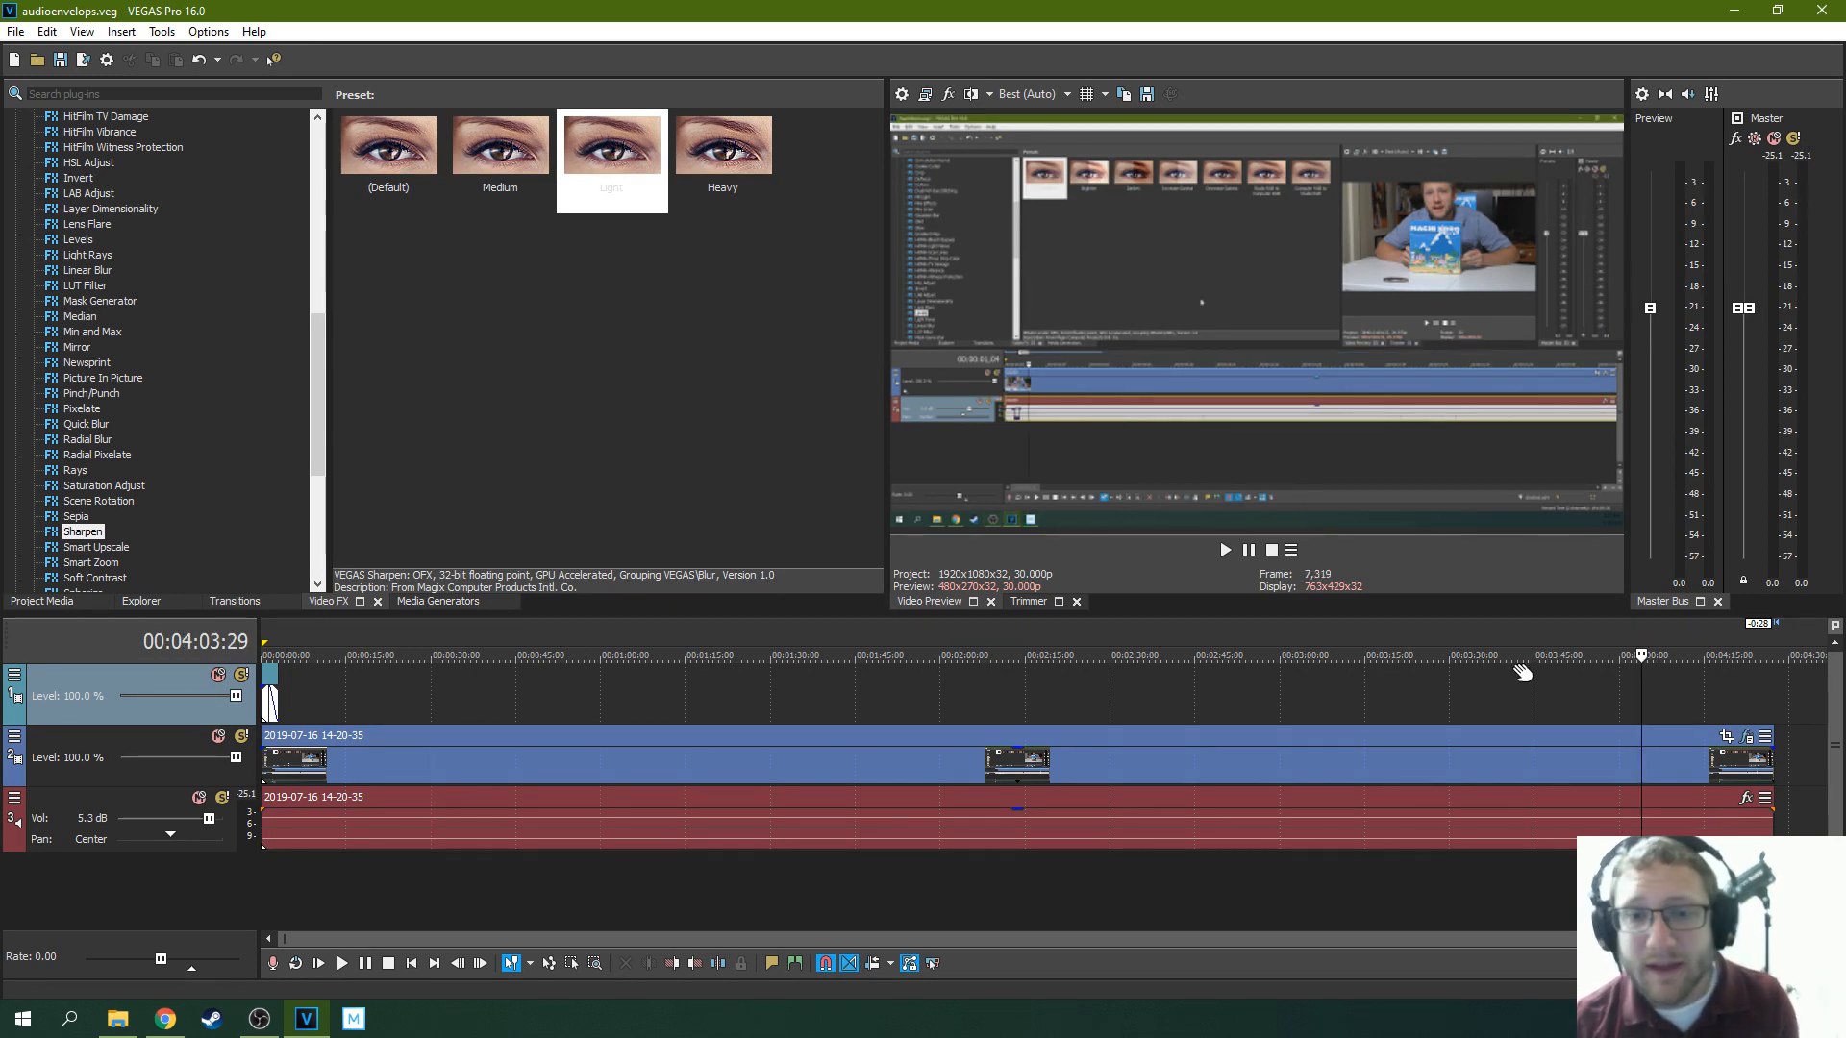
click(1734, 675)
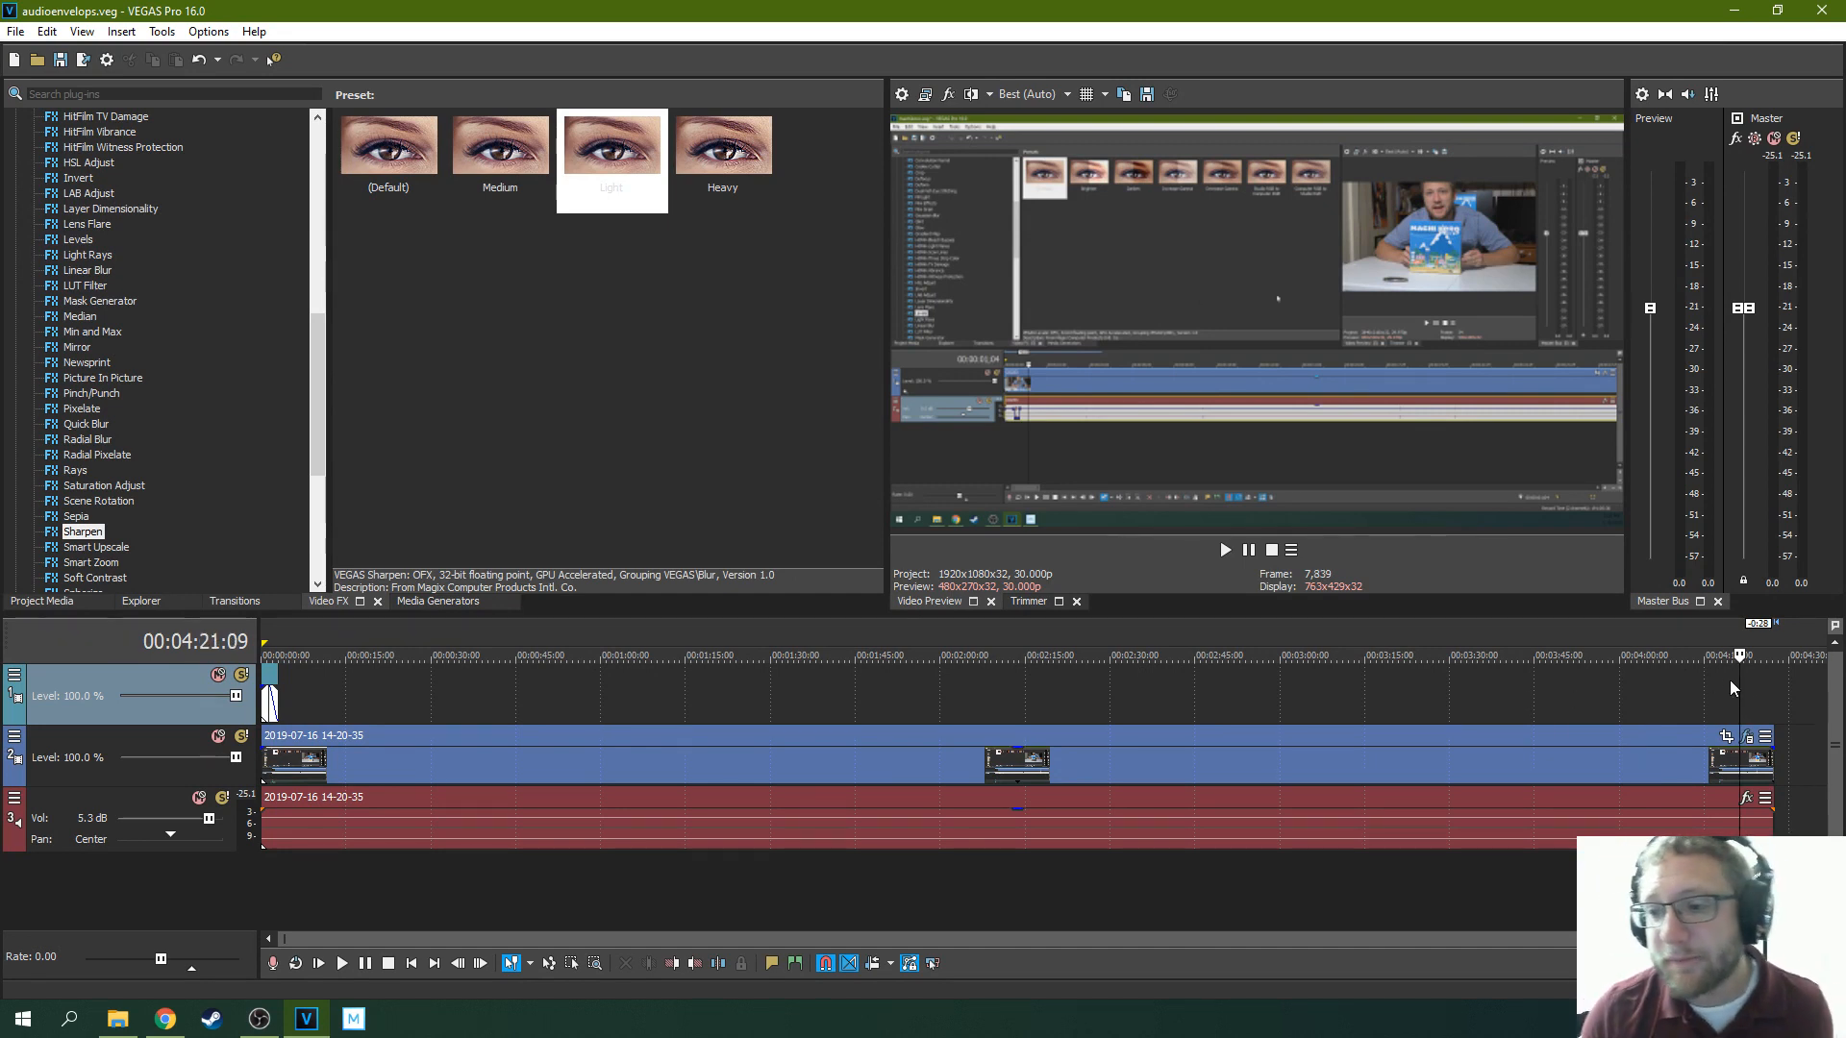
click(1681, 683)
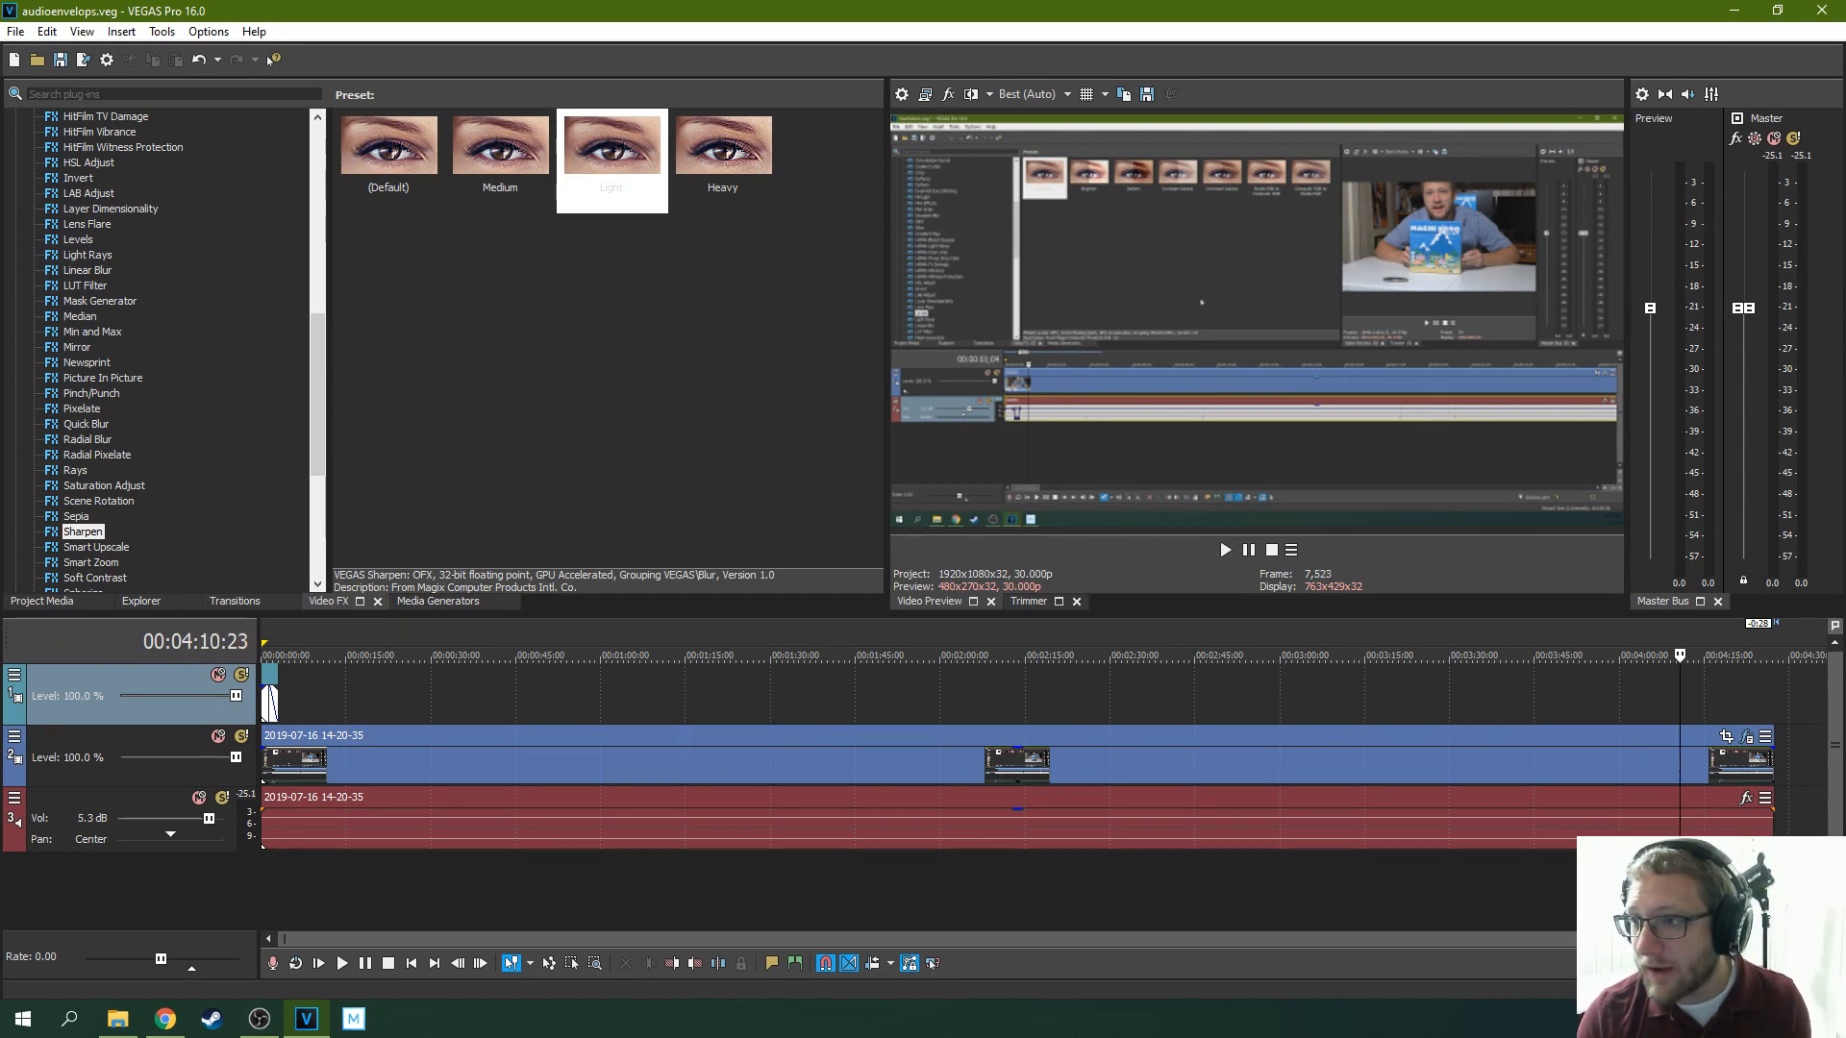
click(1765, 705)
scroll(1737, 735, up, 8)
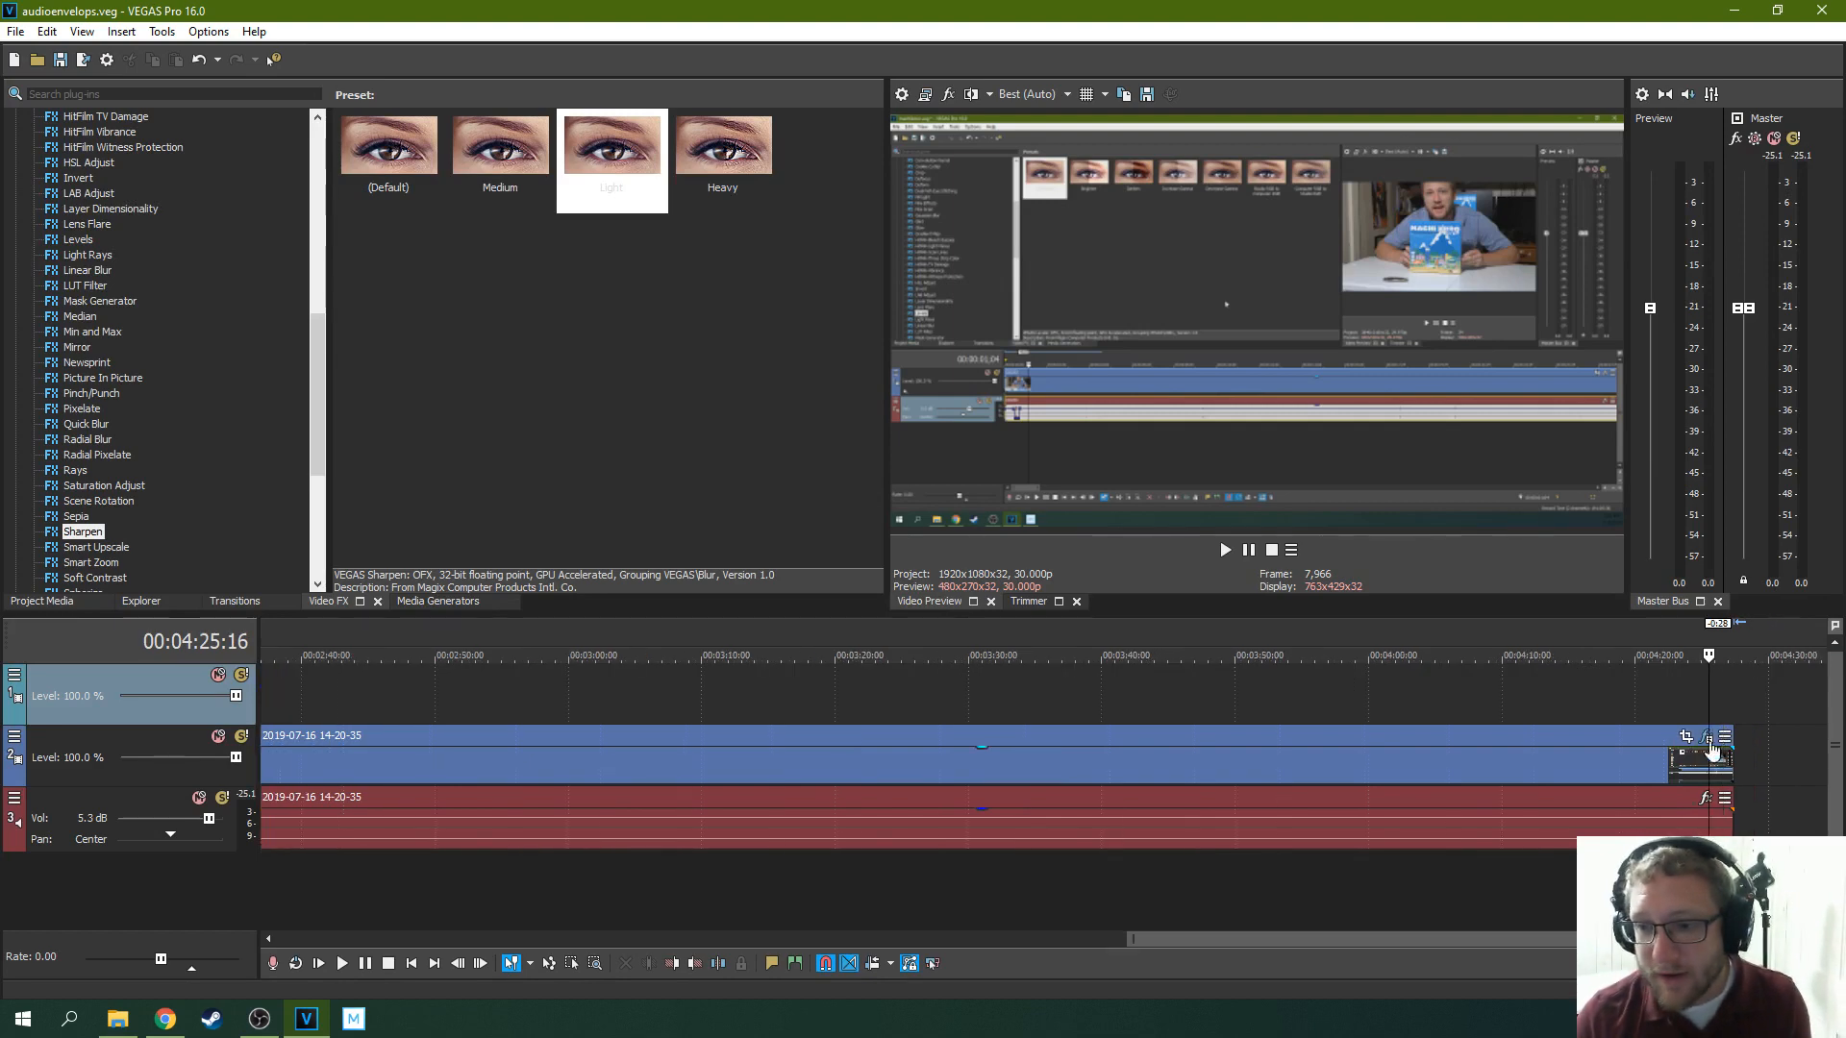
drag(1695, 939, 1732, 939)
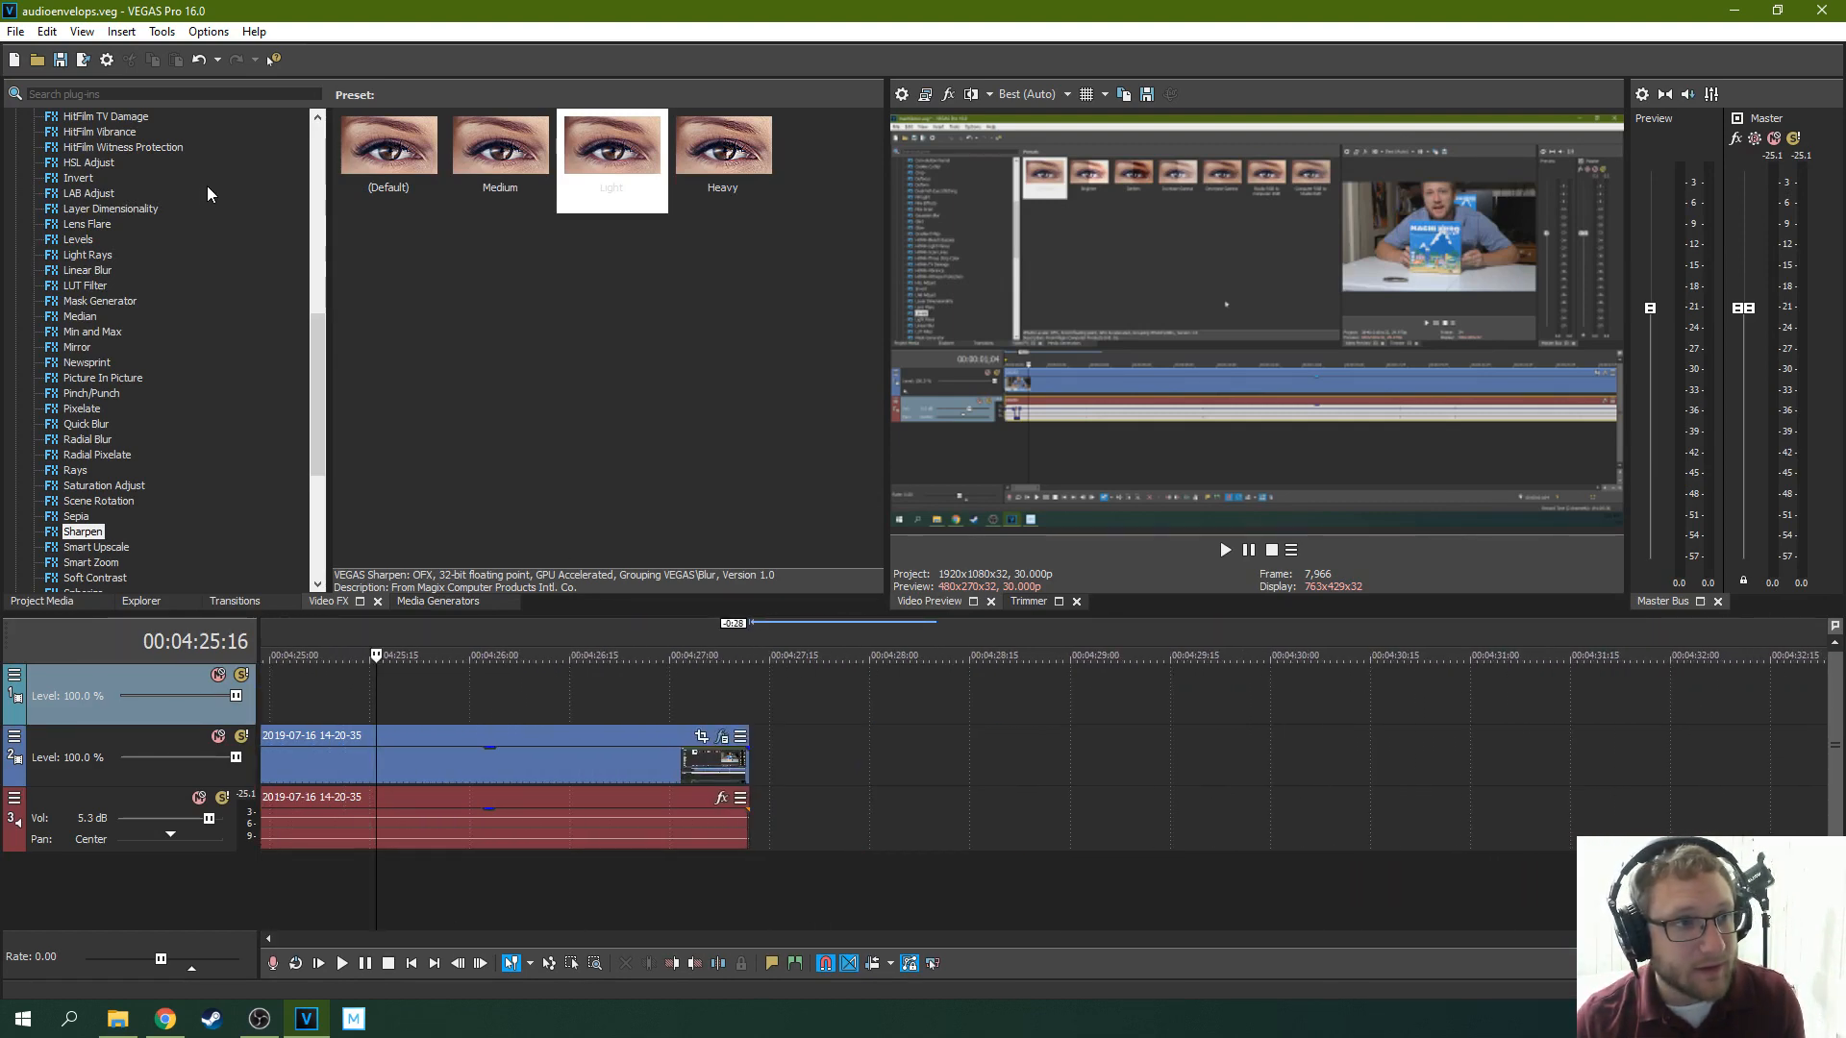
click(8, 32)
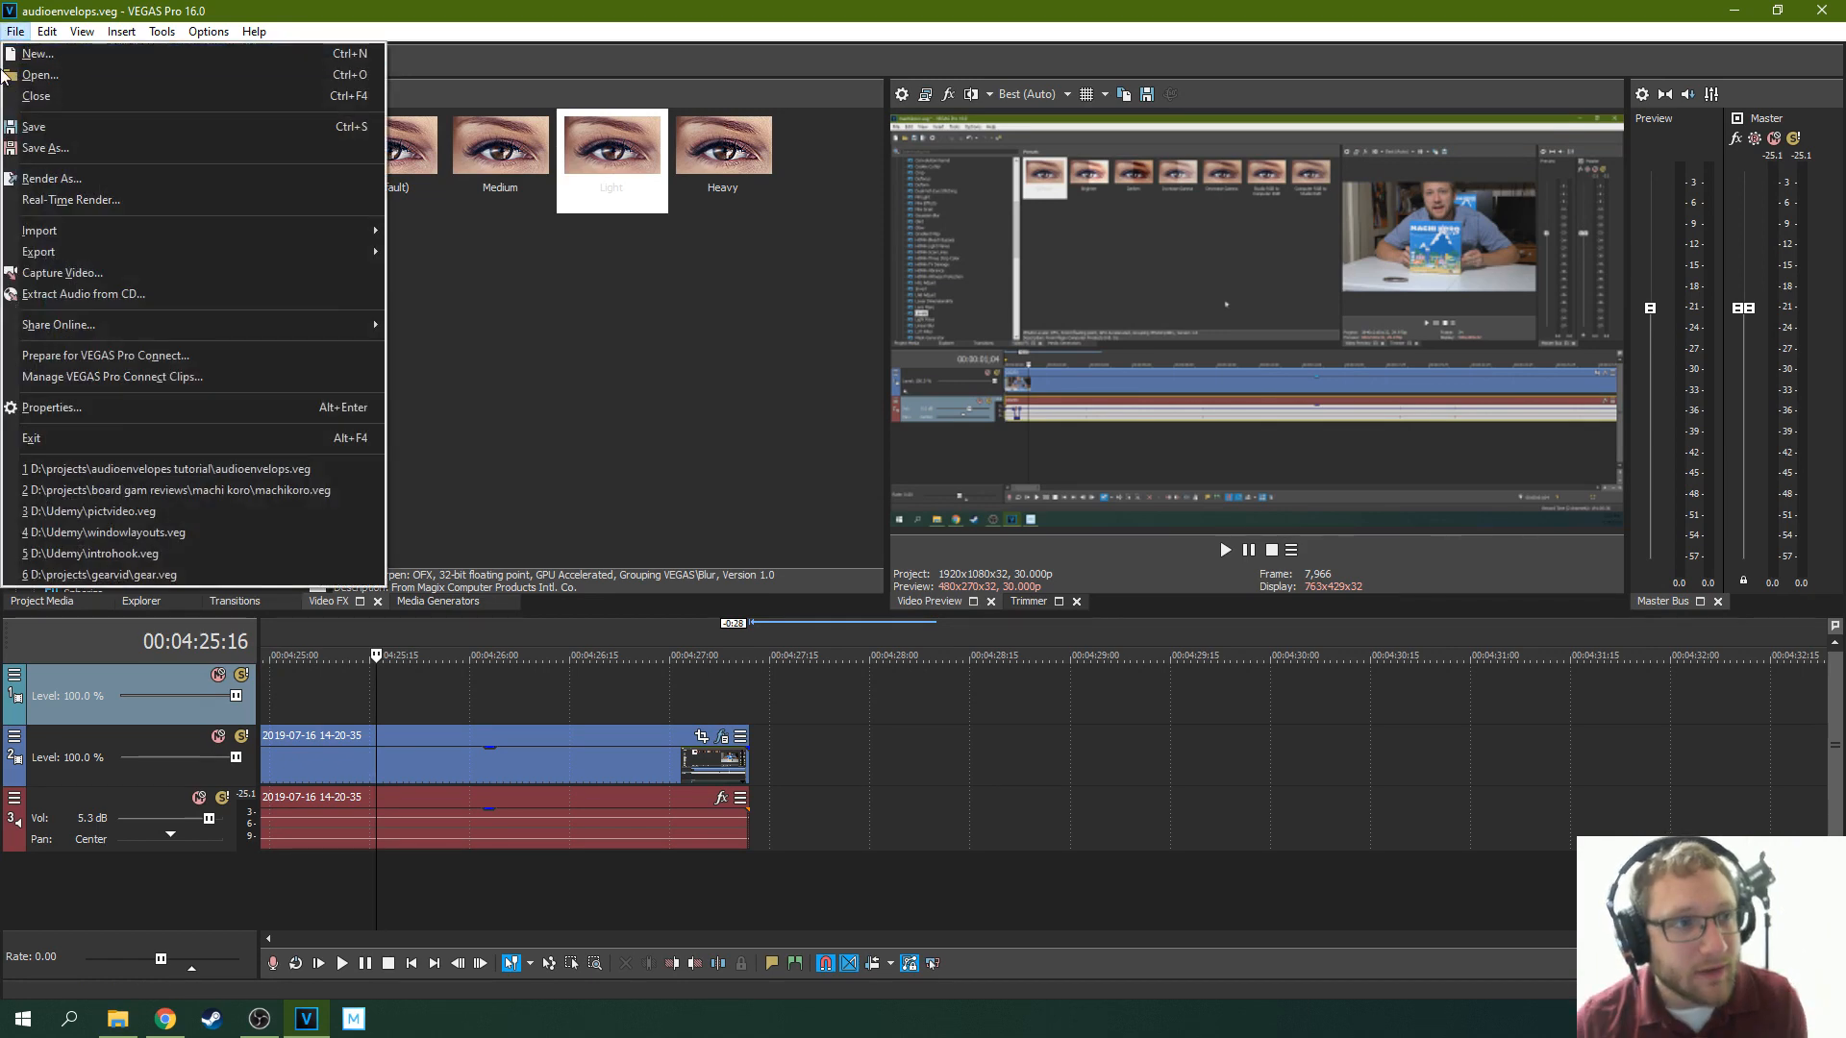
click(584, 479)
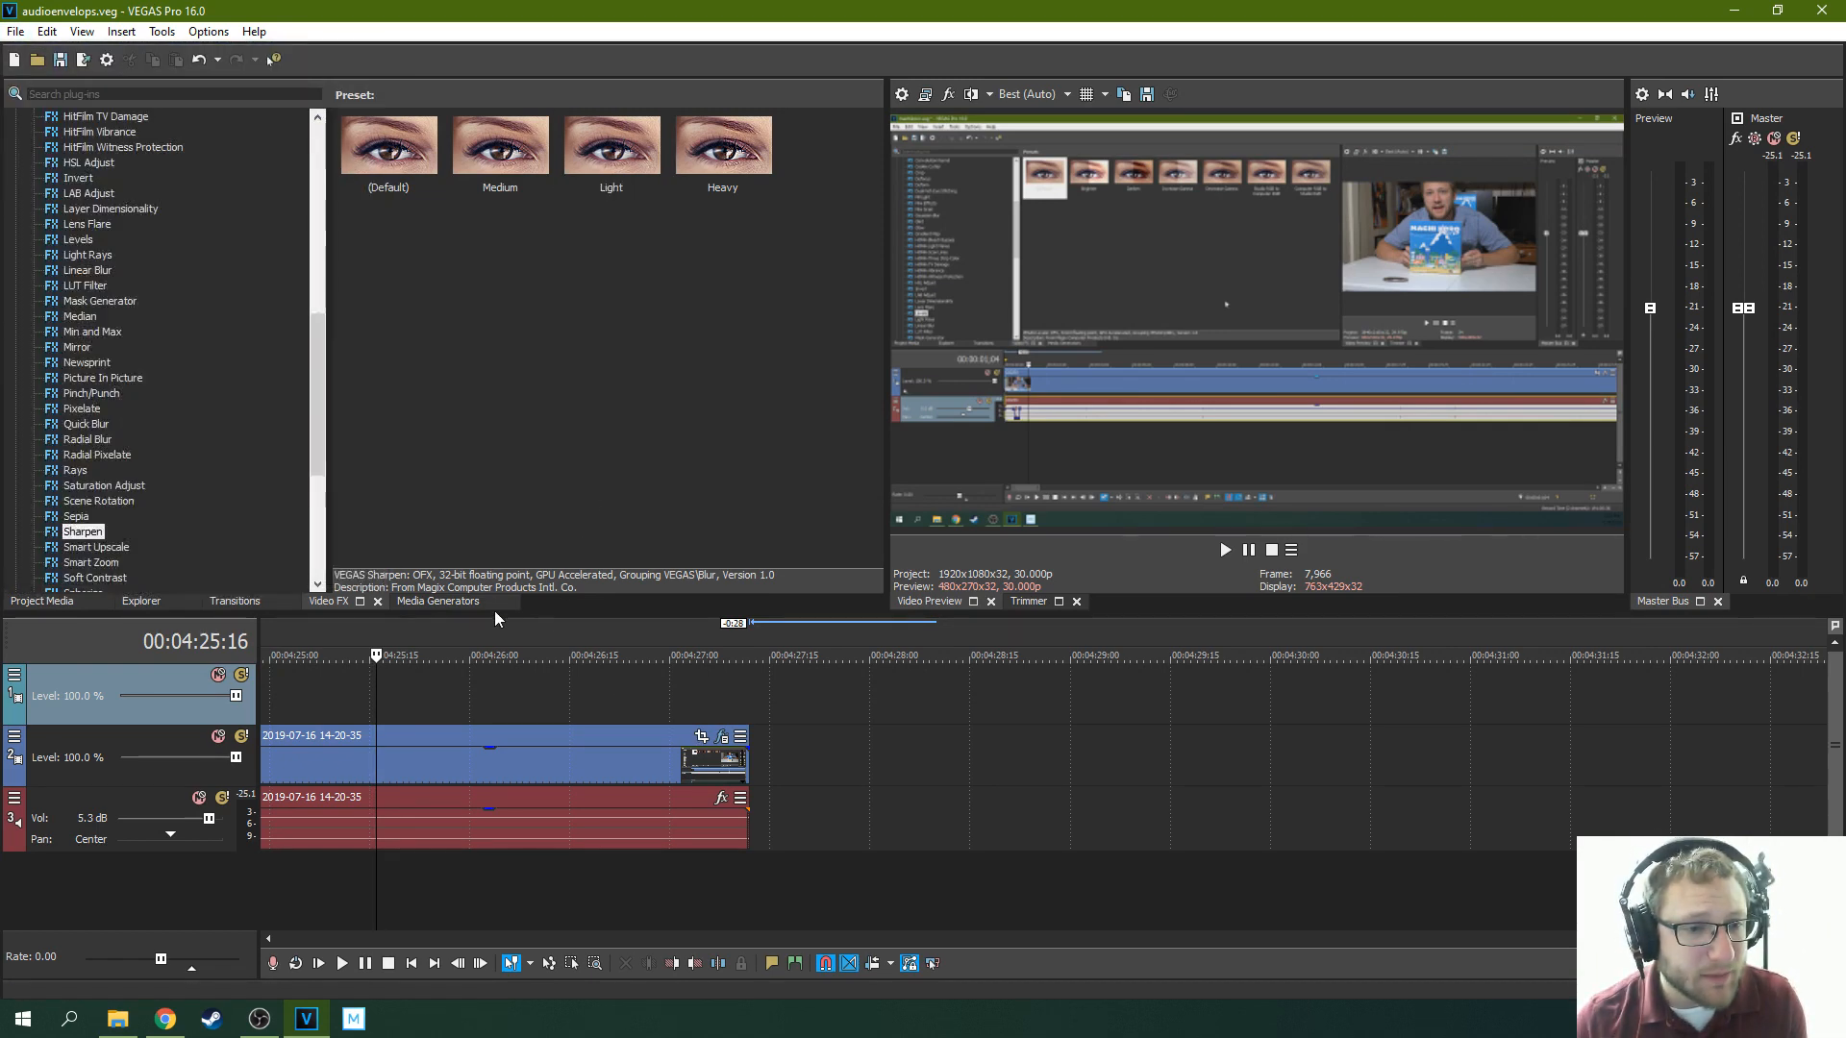
click(48, 601)
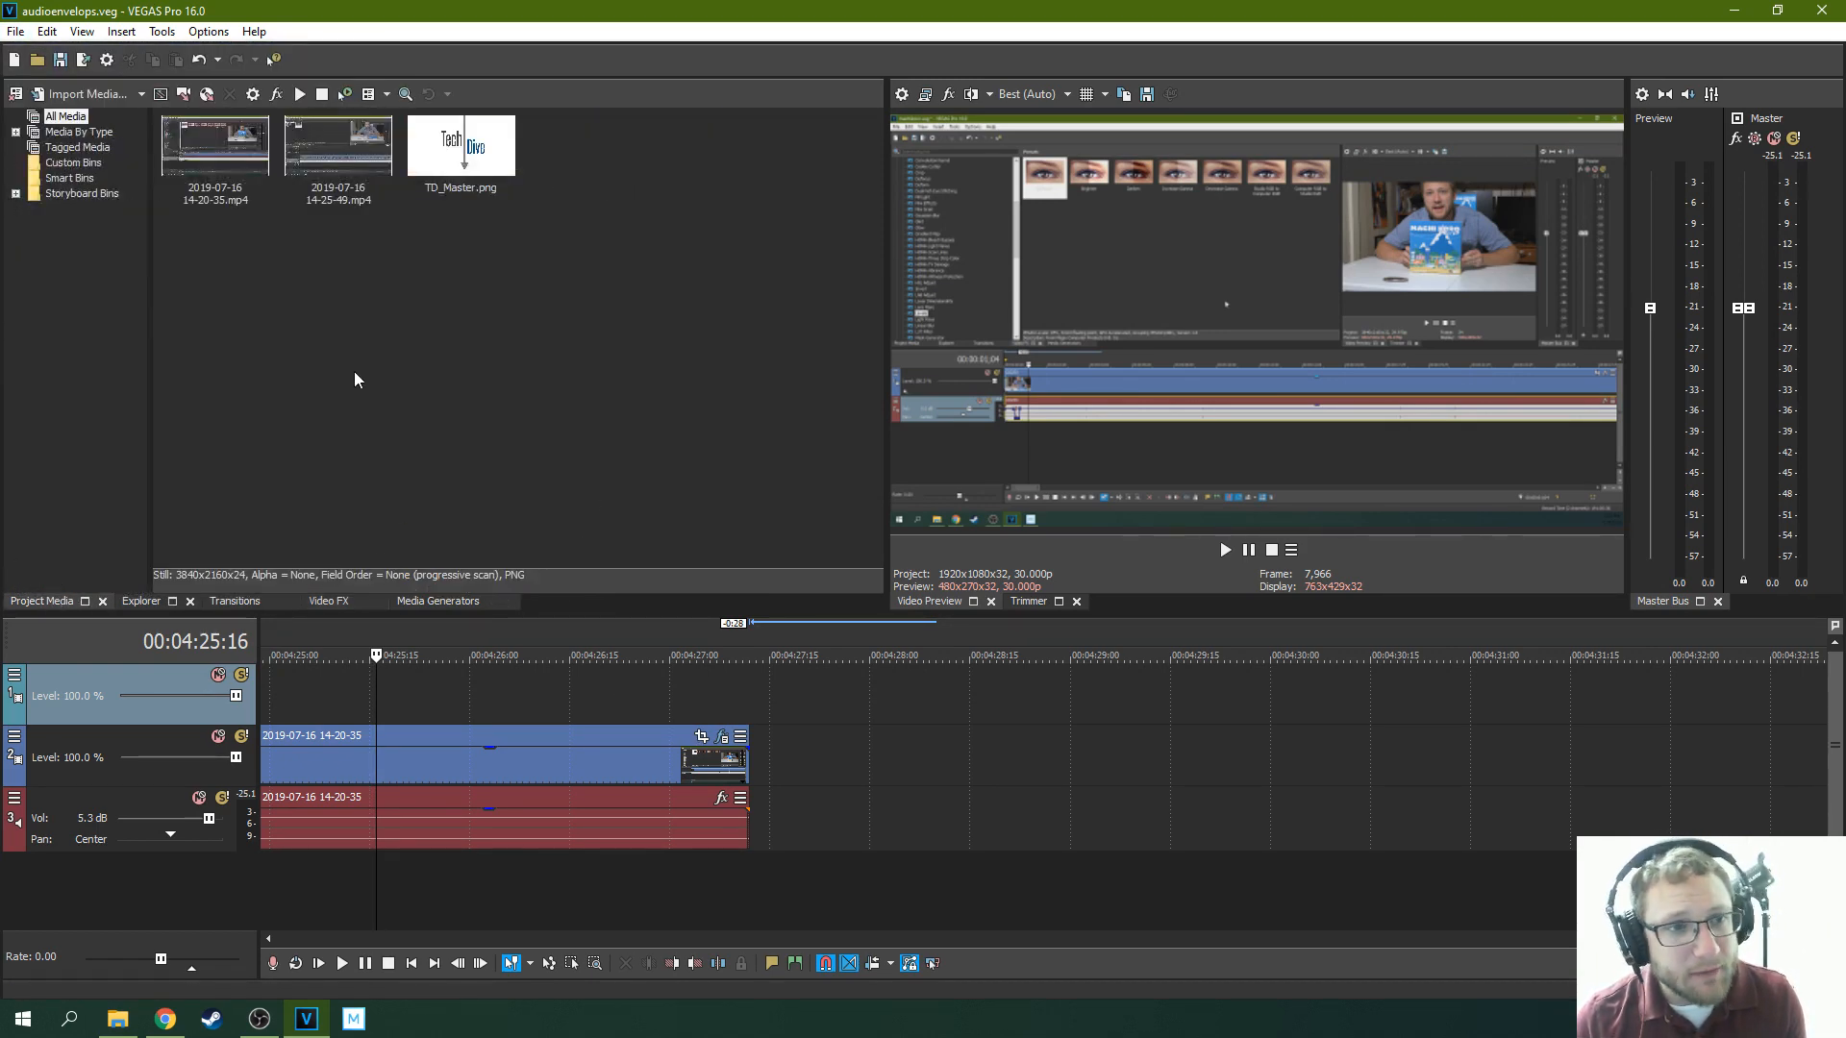
drag(335, 188, 900, 740)
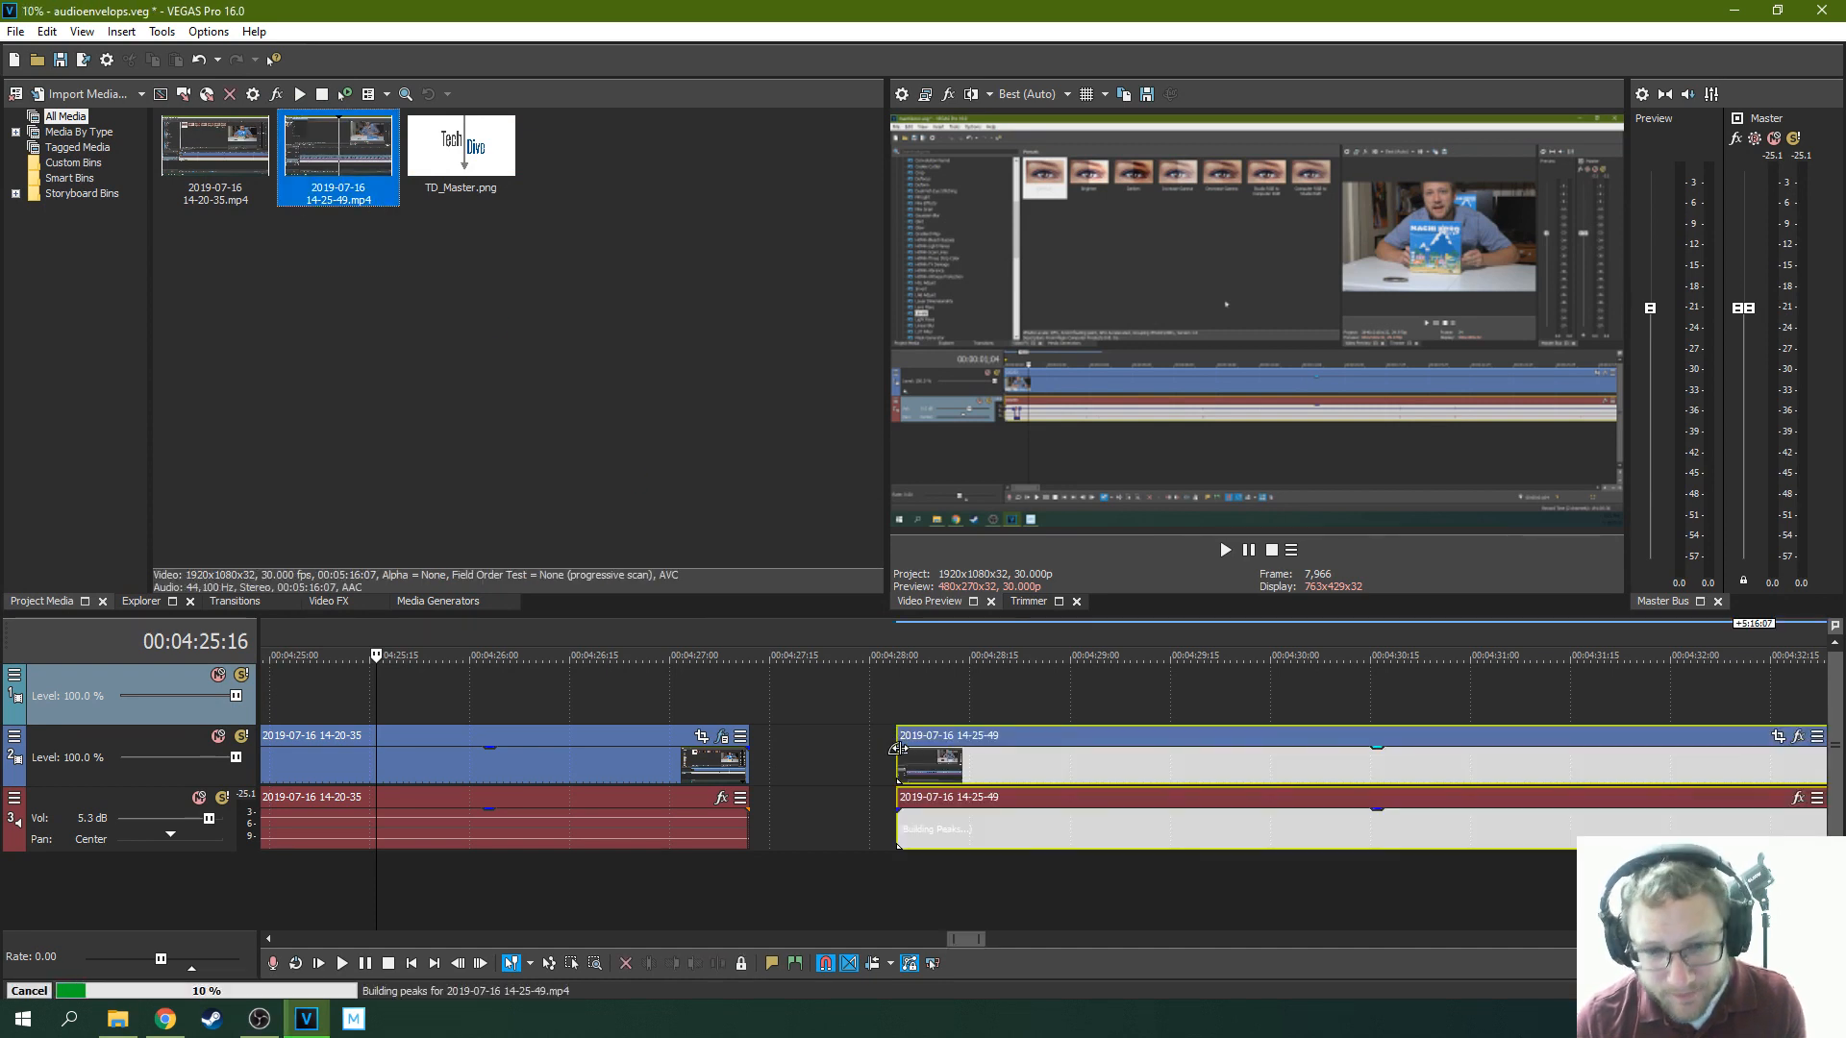
click(900, 739)
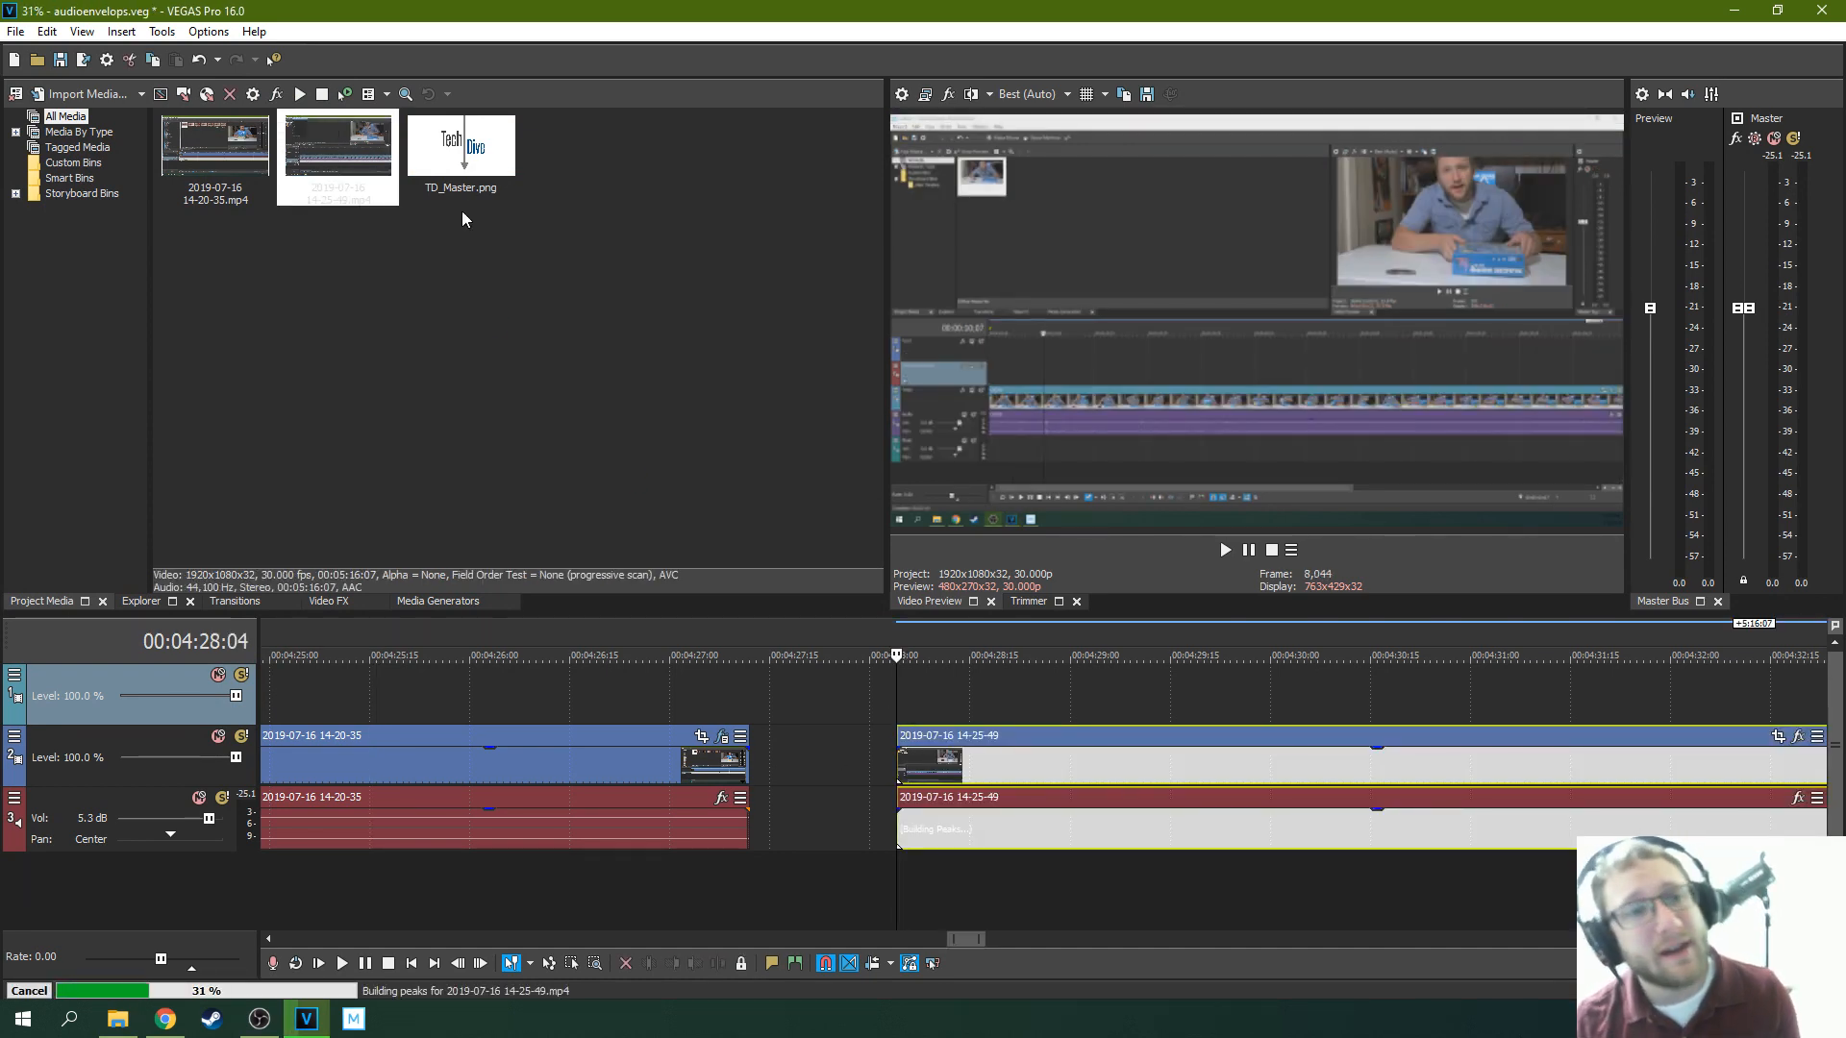
click(466, 178)
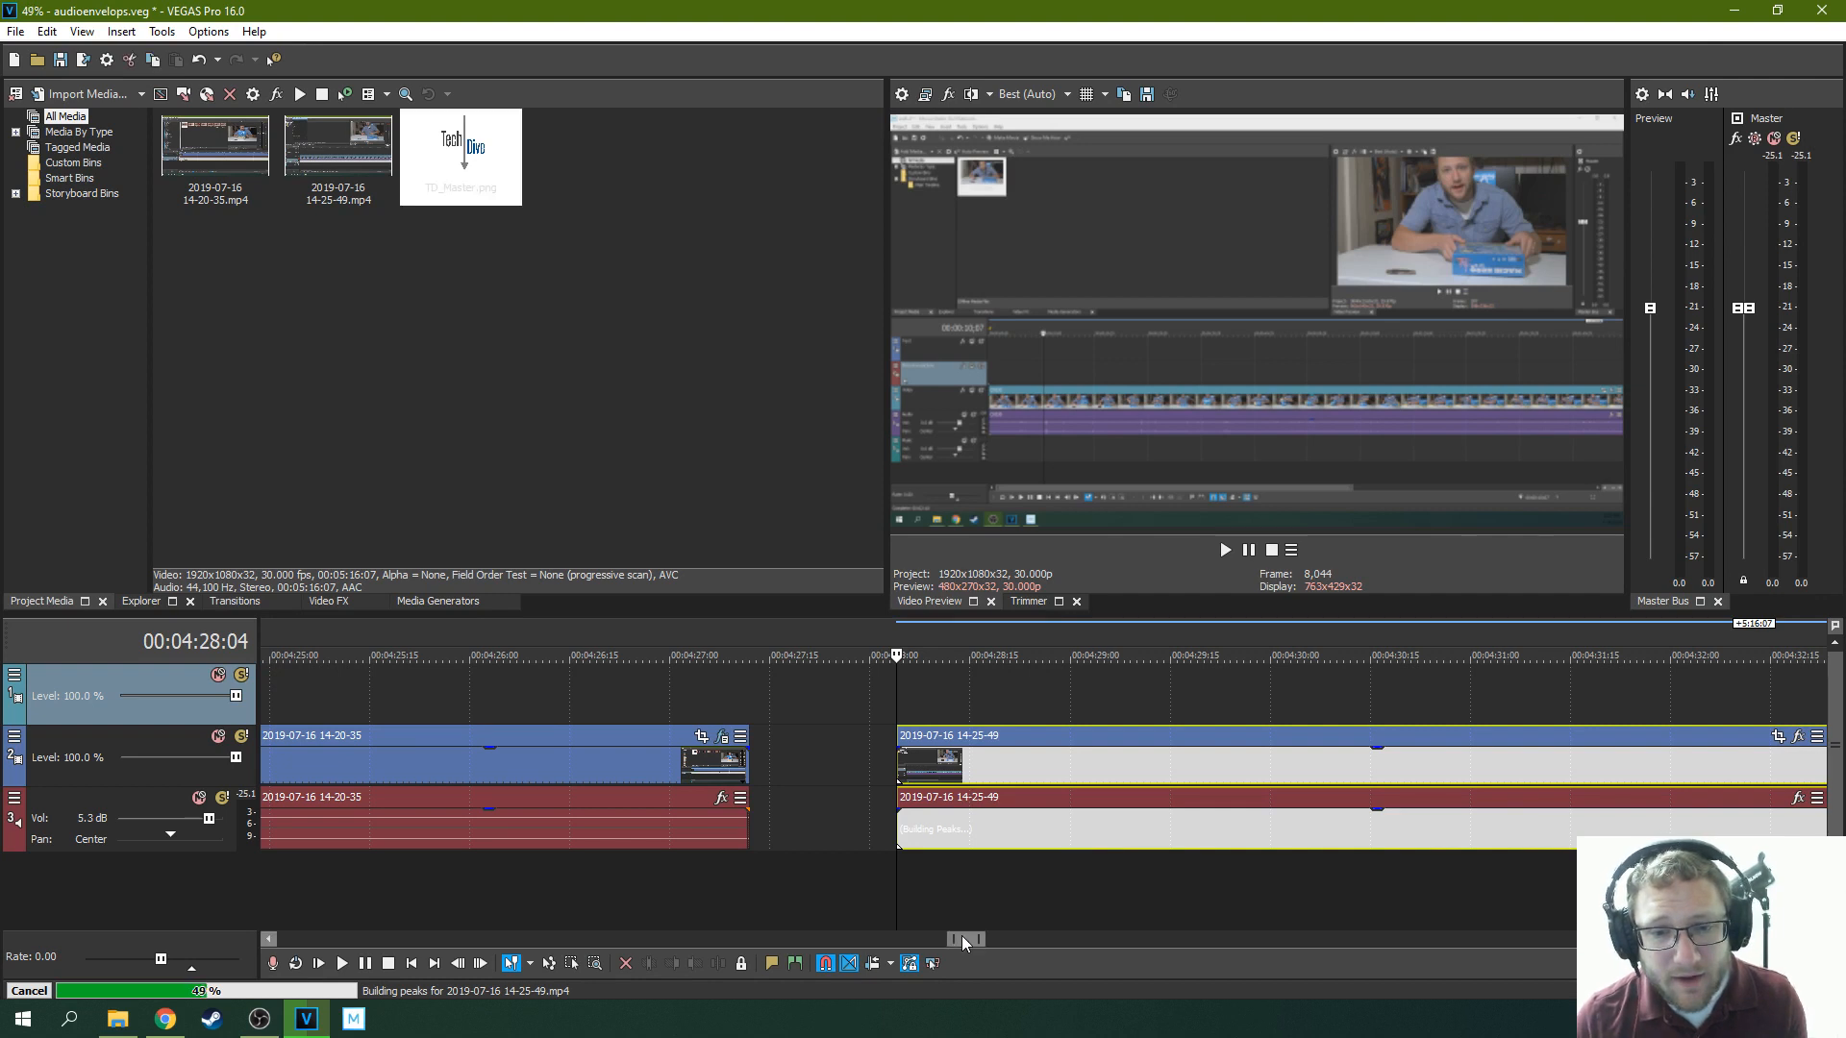
Move the second recording's video and audio along the timeline so that they start at 00:04:40:00
drag(962, 936, 902, 942)
drag(747, 745, 860, 752)
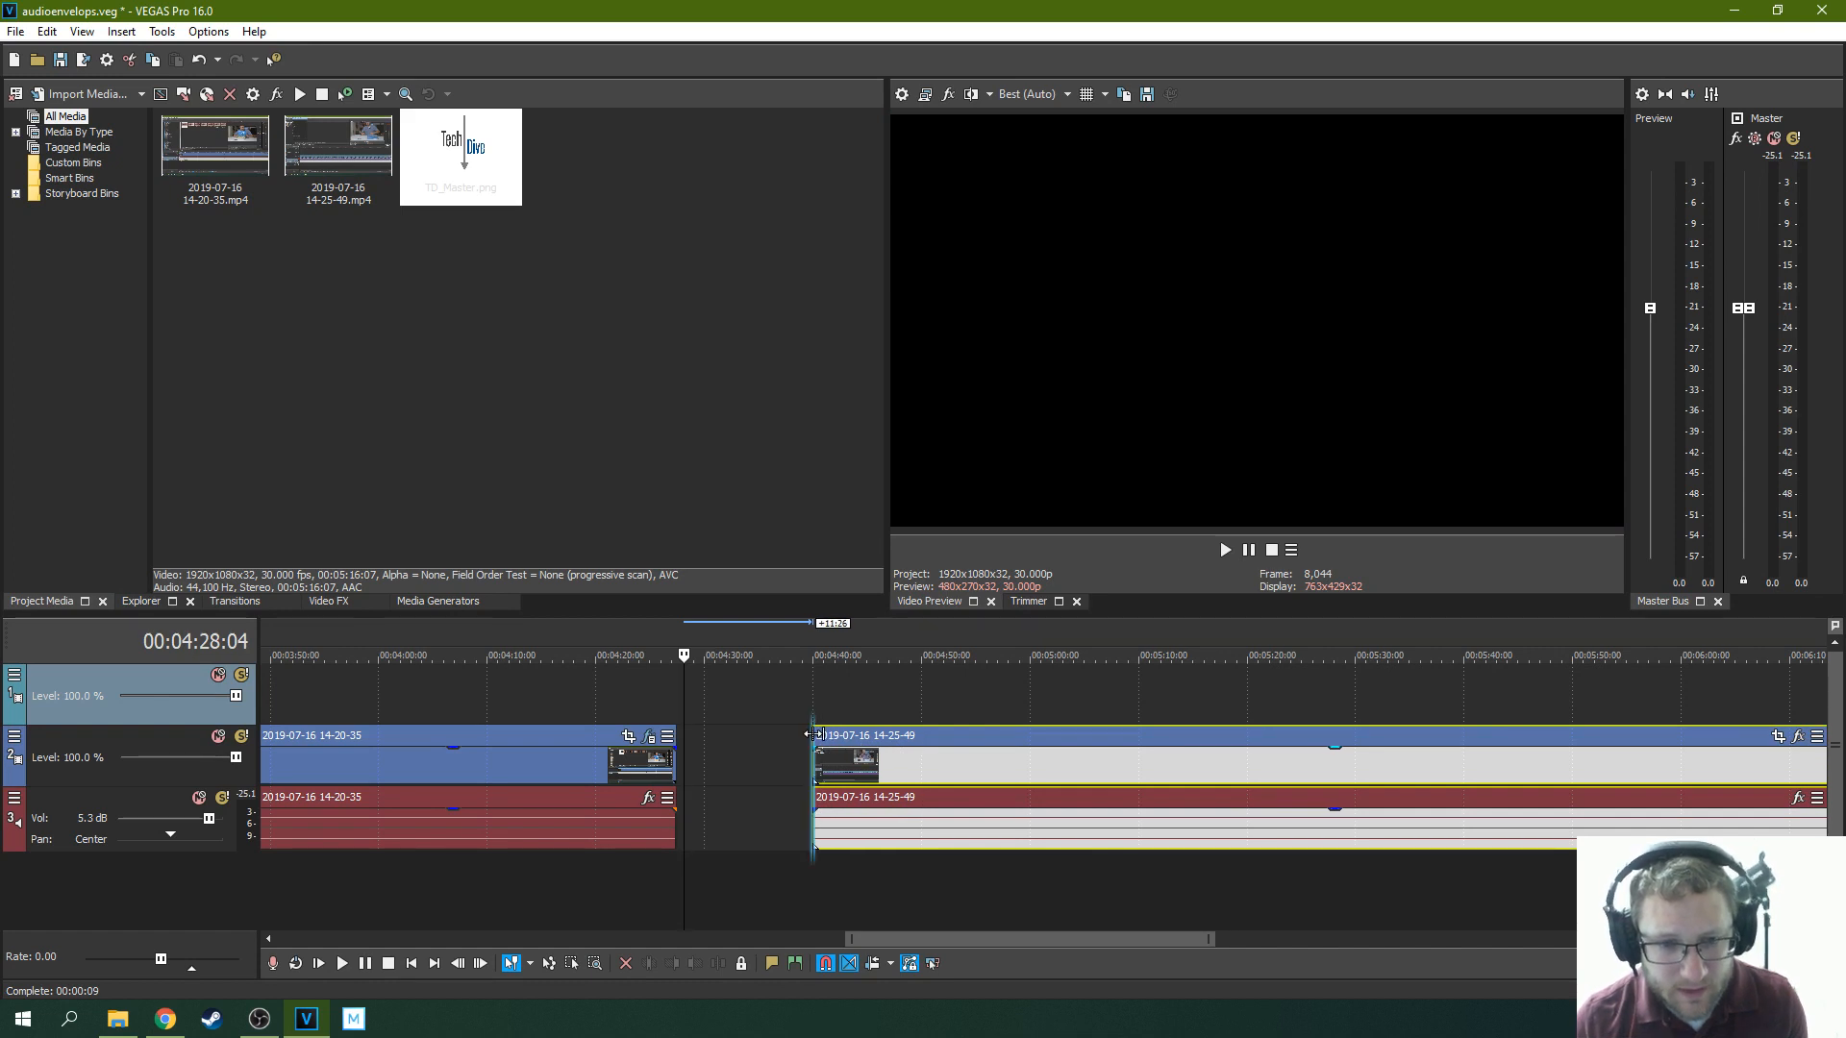
click(813, 736)
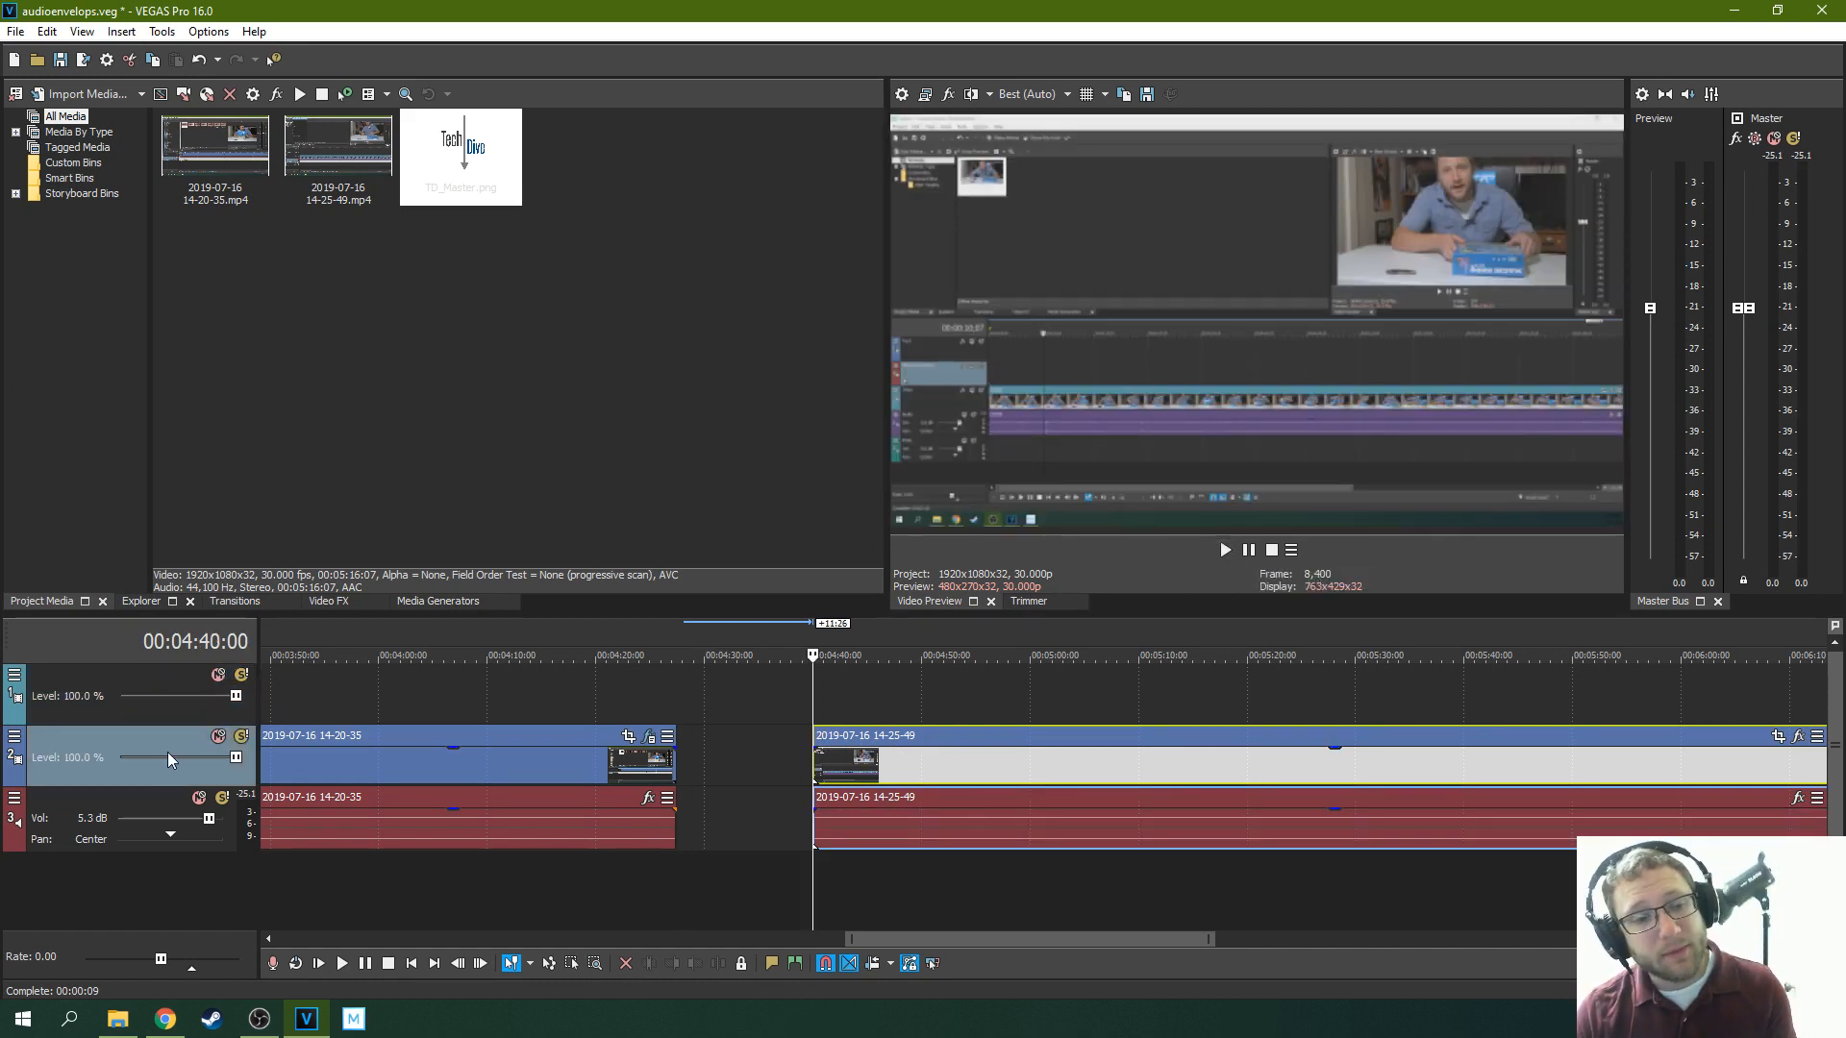
click(839, 792)
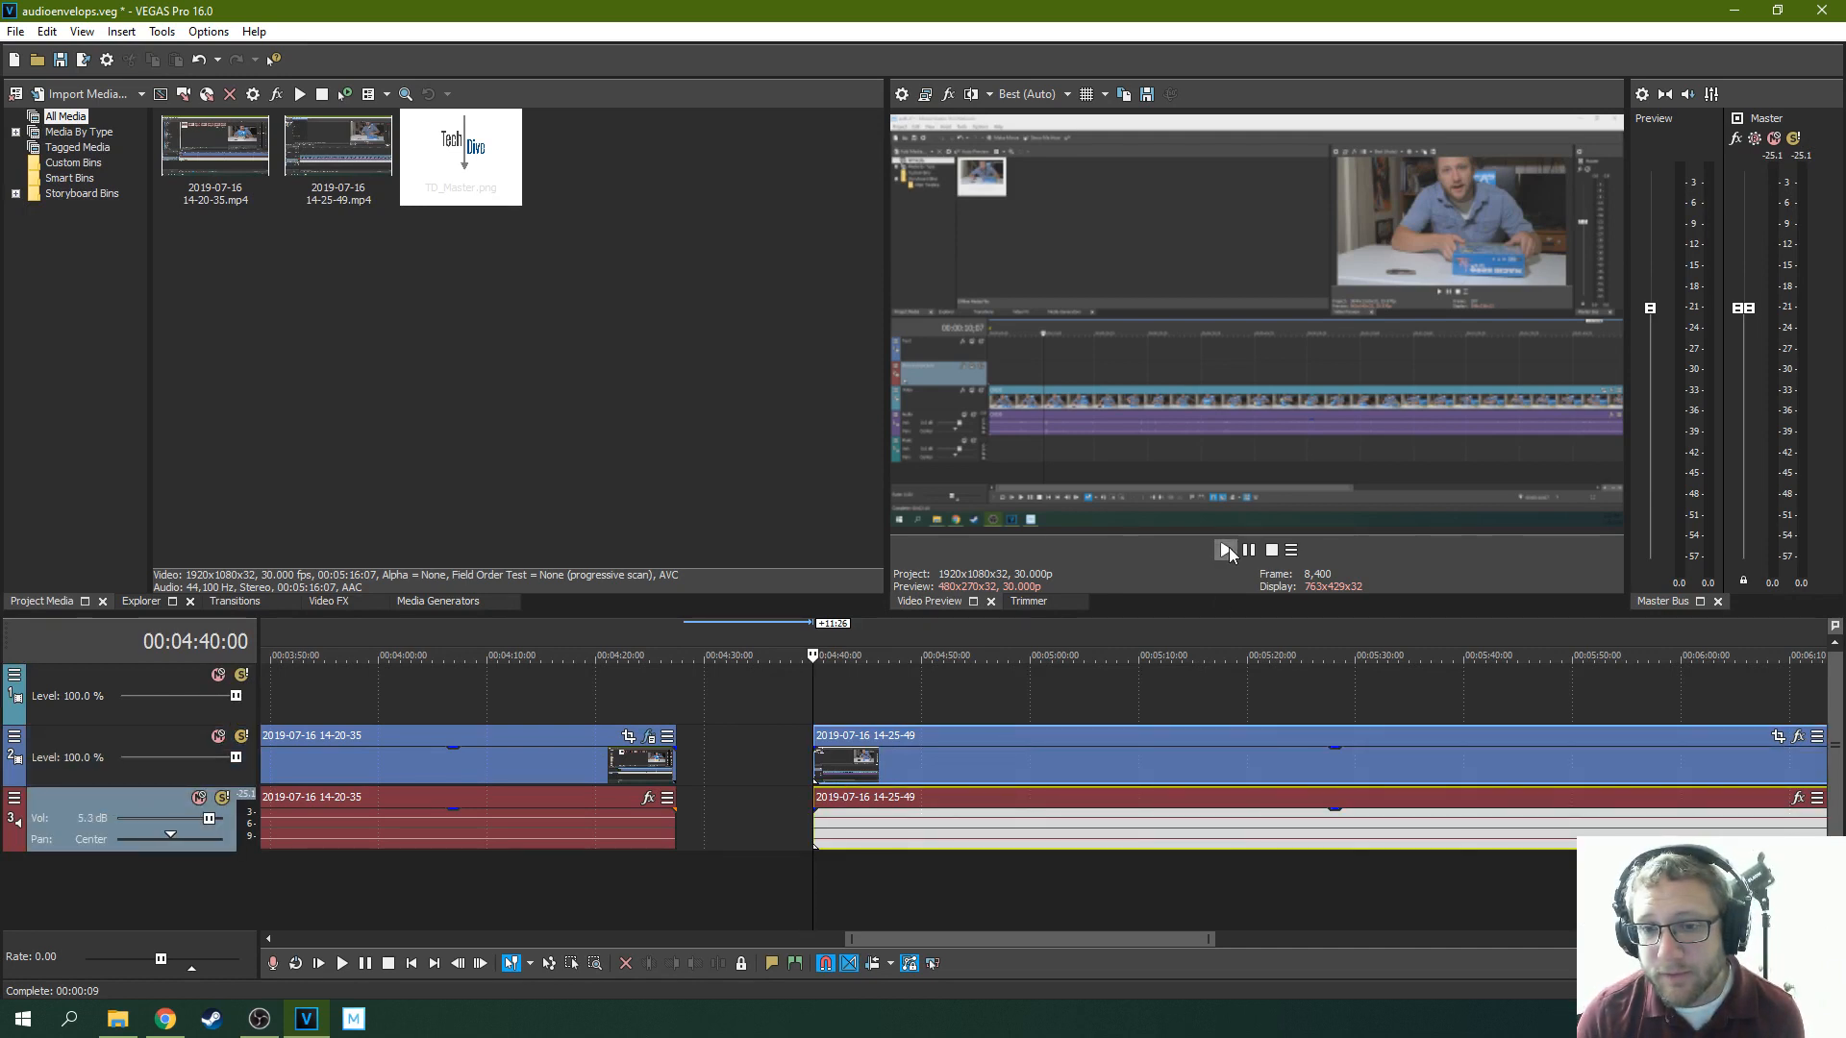
Set the normal playback rate to 1.00 and play the opening of the second recording
click(1226, 550)
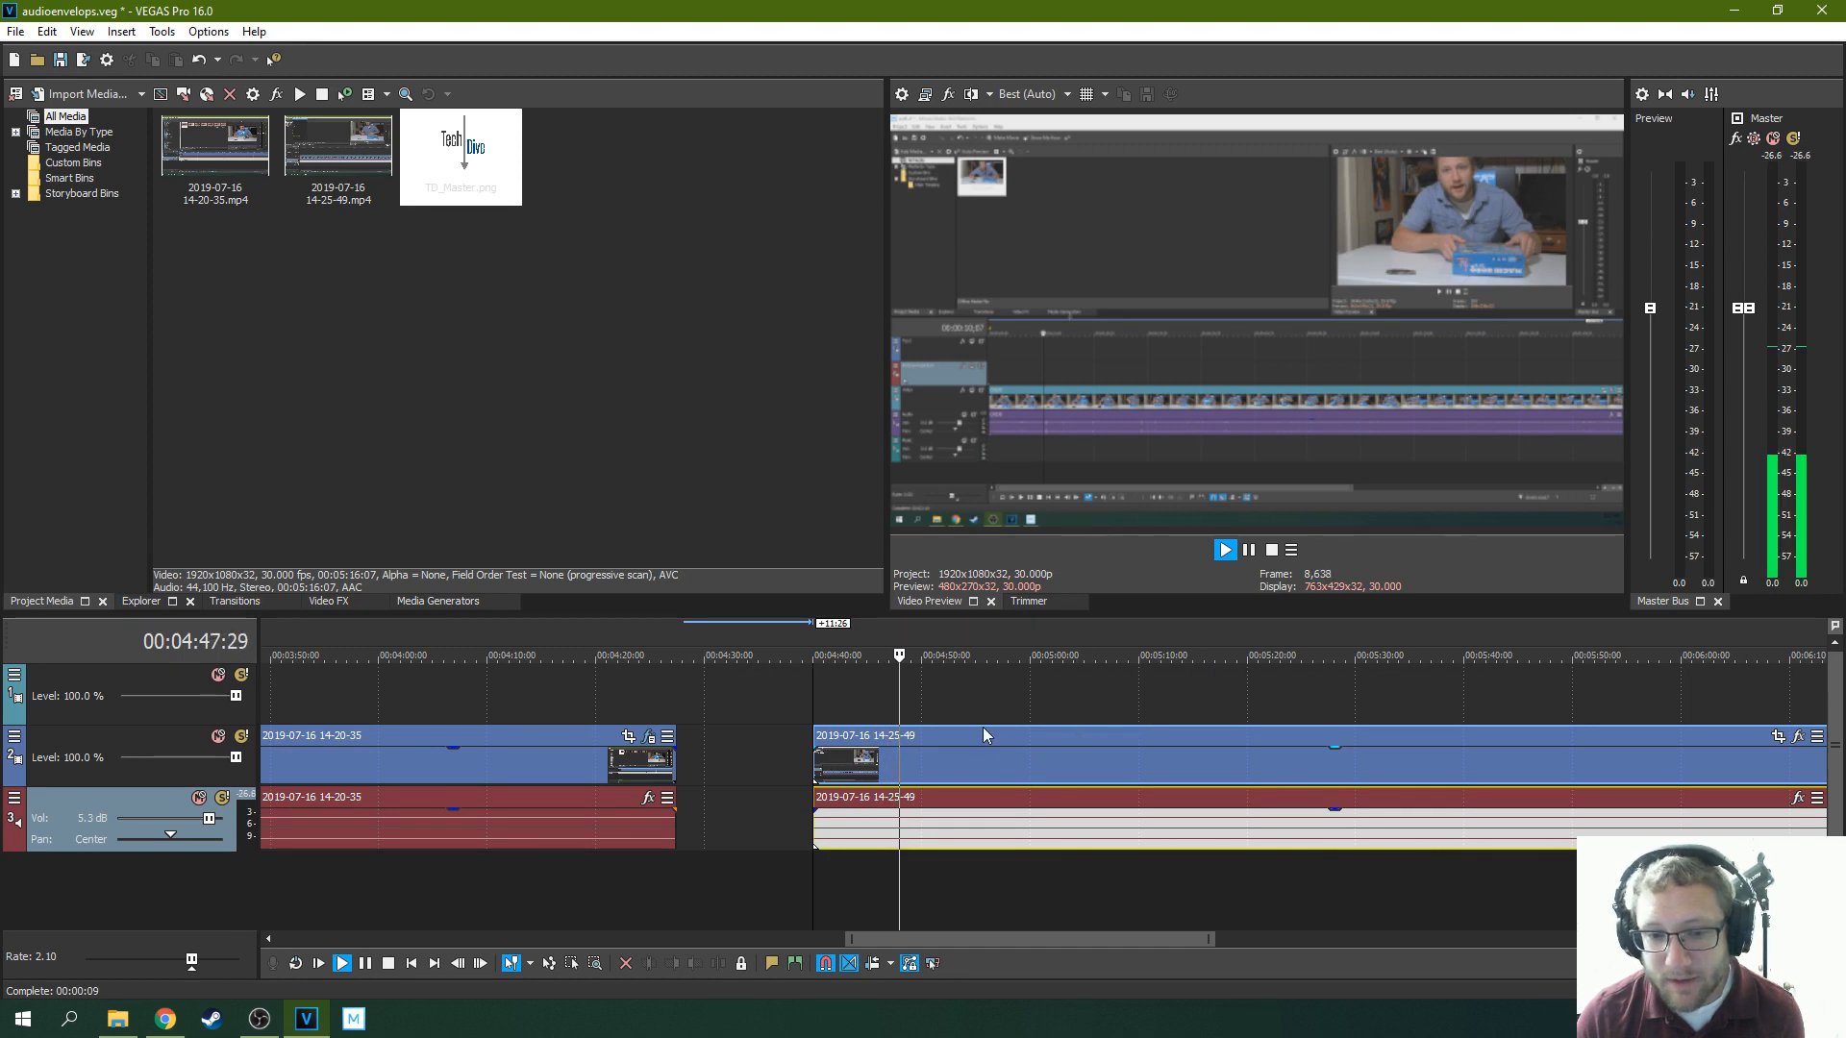
click(1250, 553)
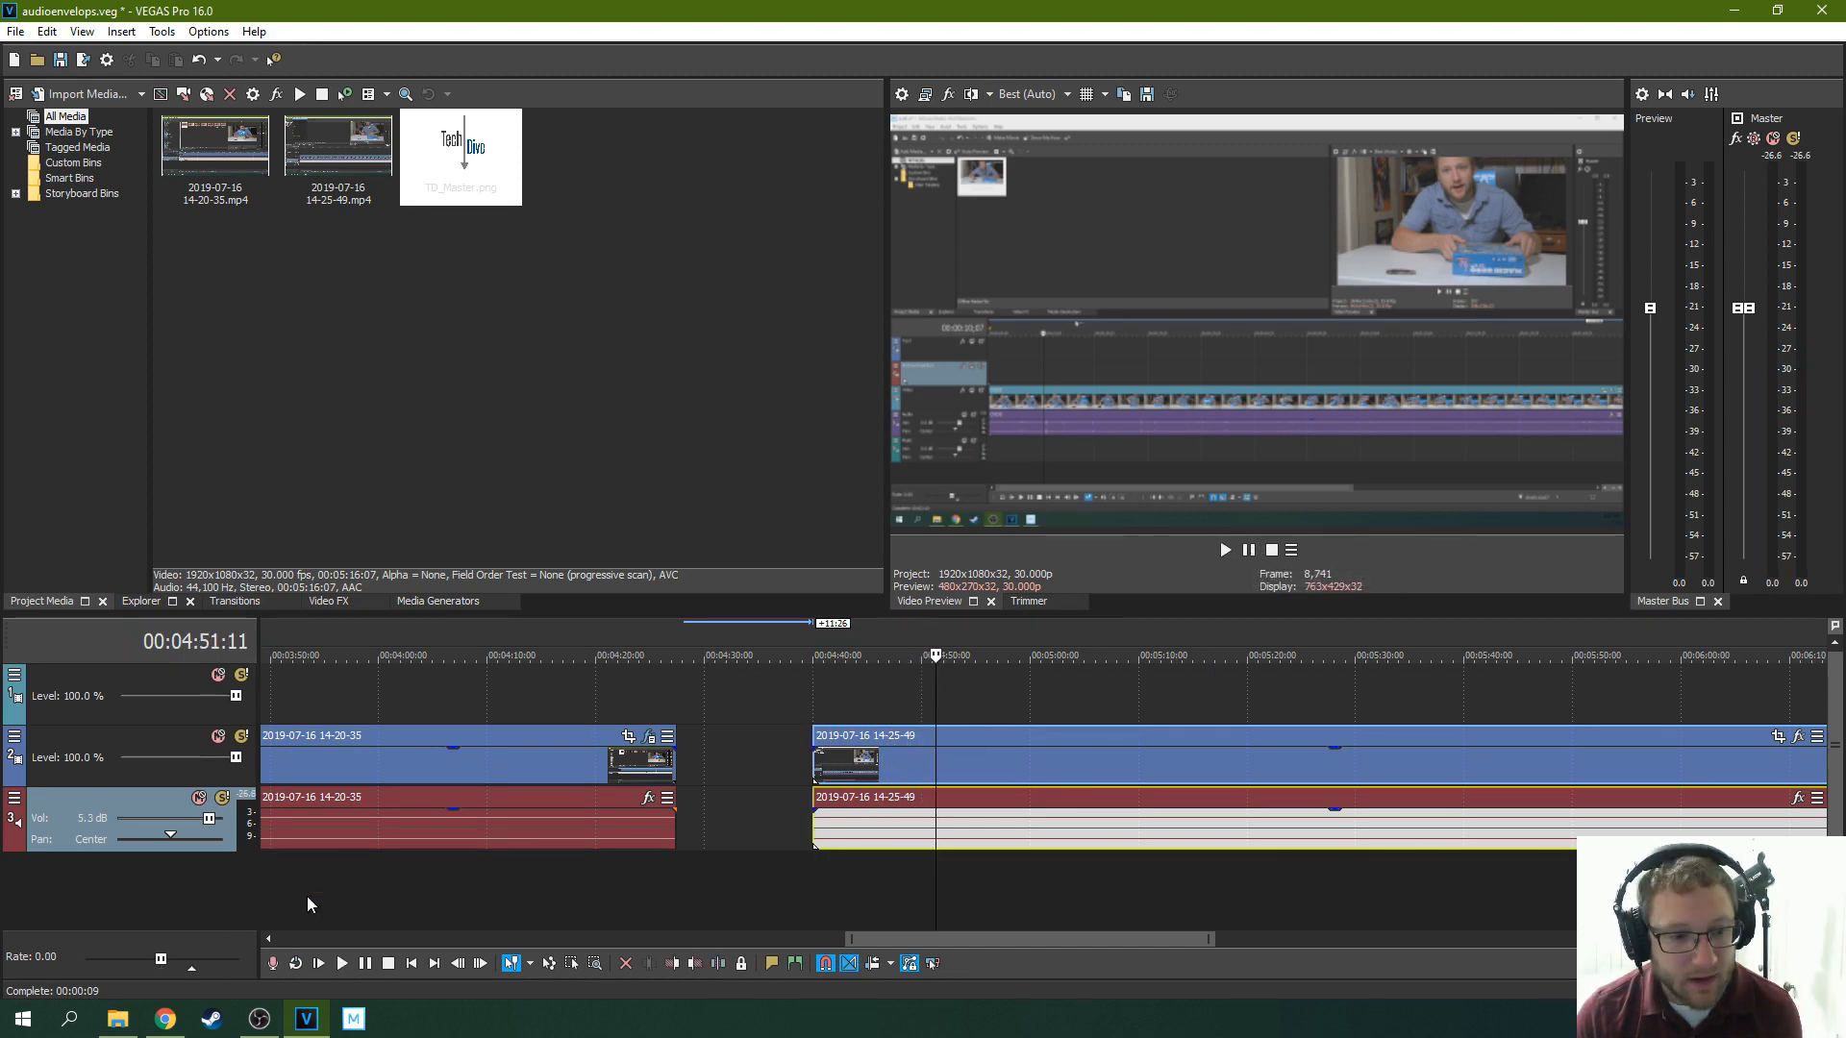
drag(189, 966, 180, 968)
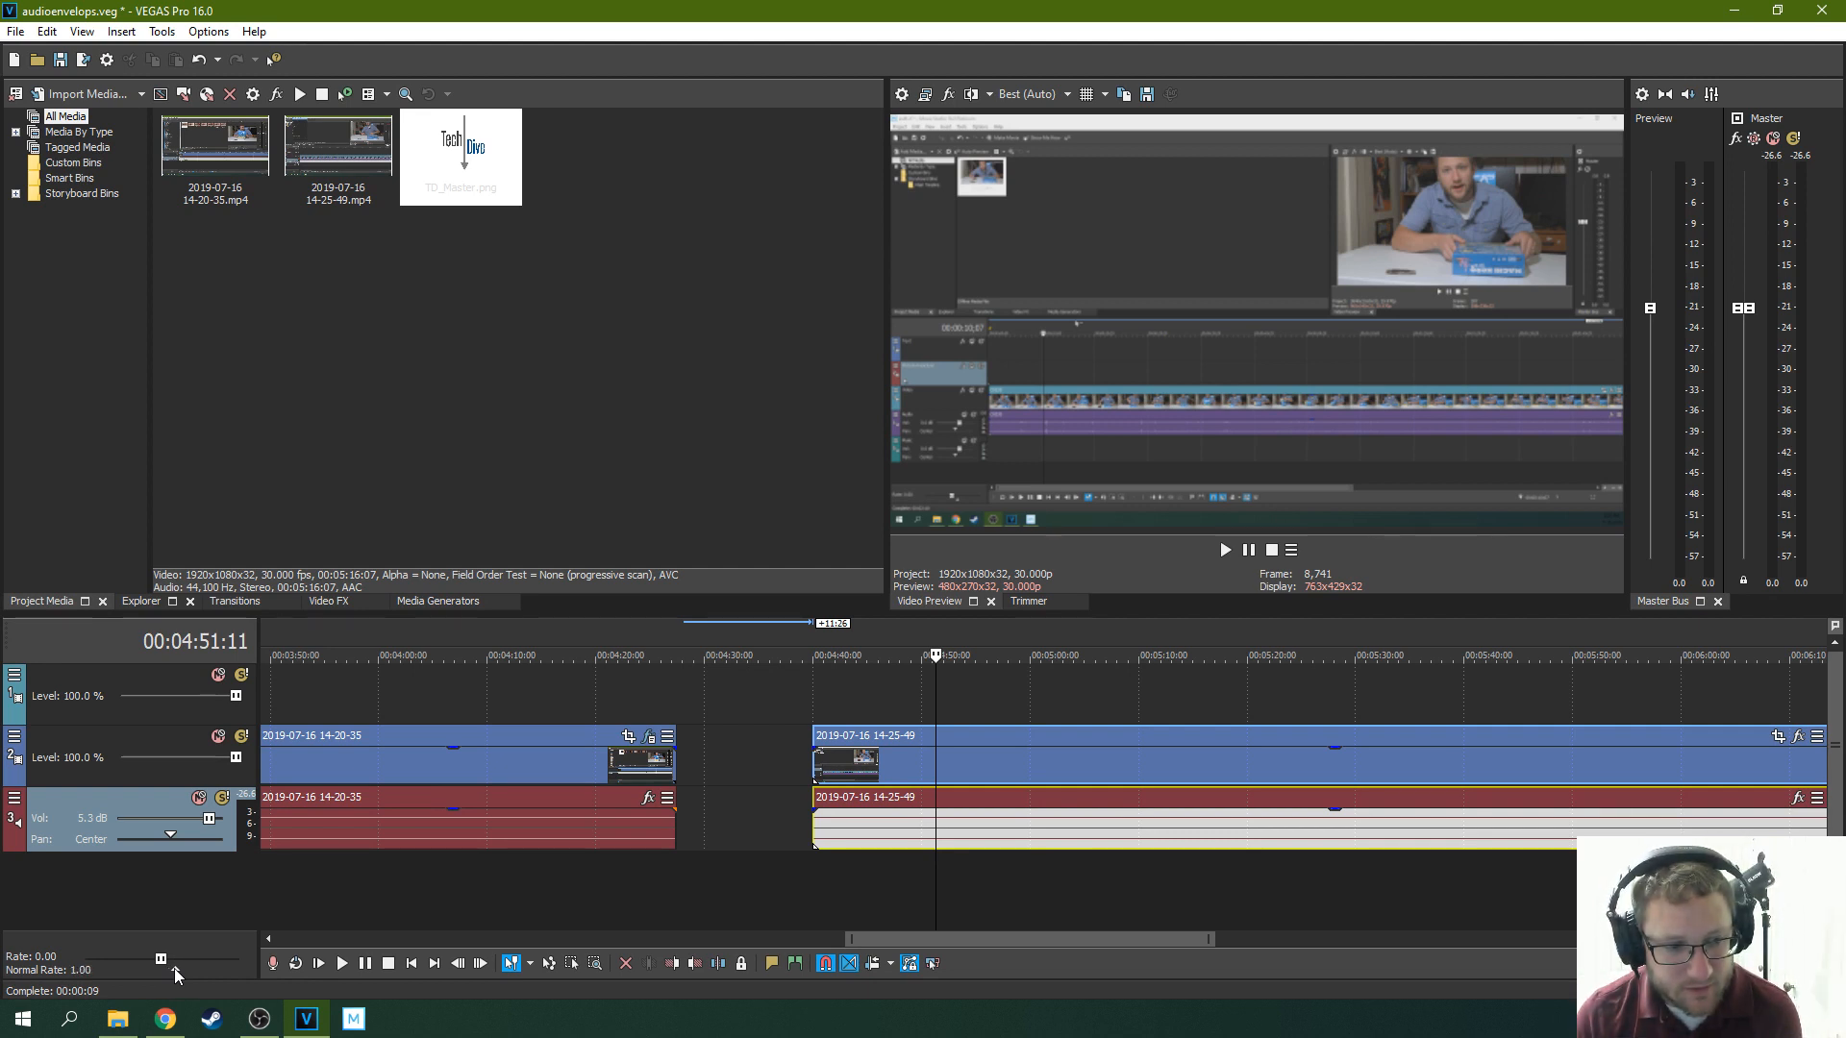
drag(175, 967, 175, 967)
click(1226, 556)
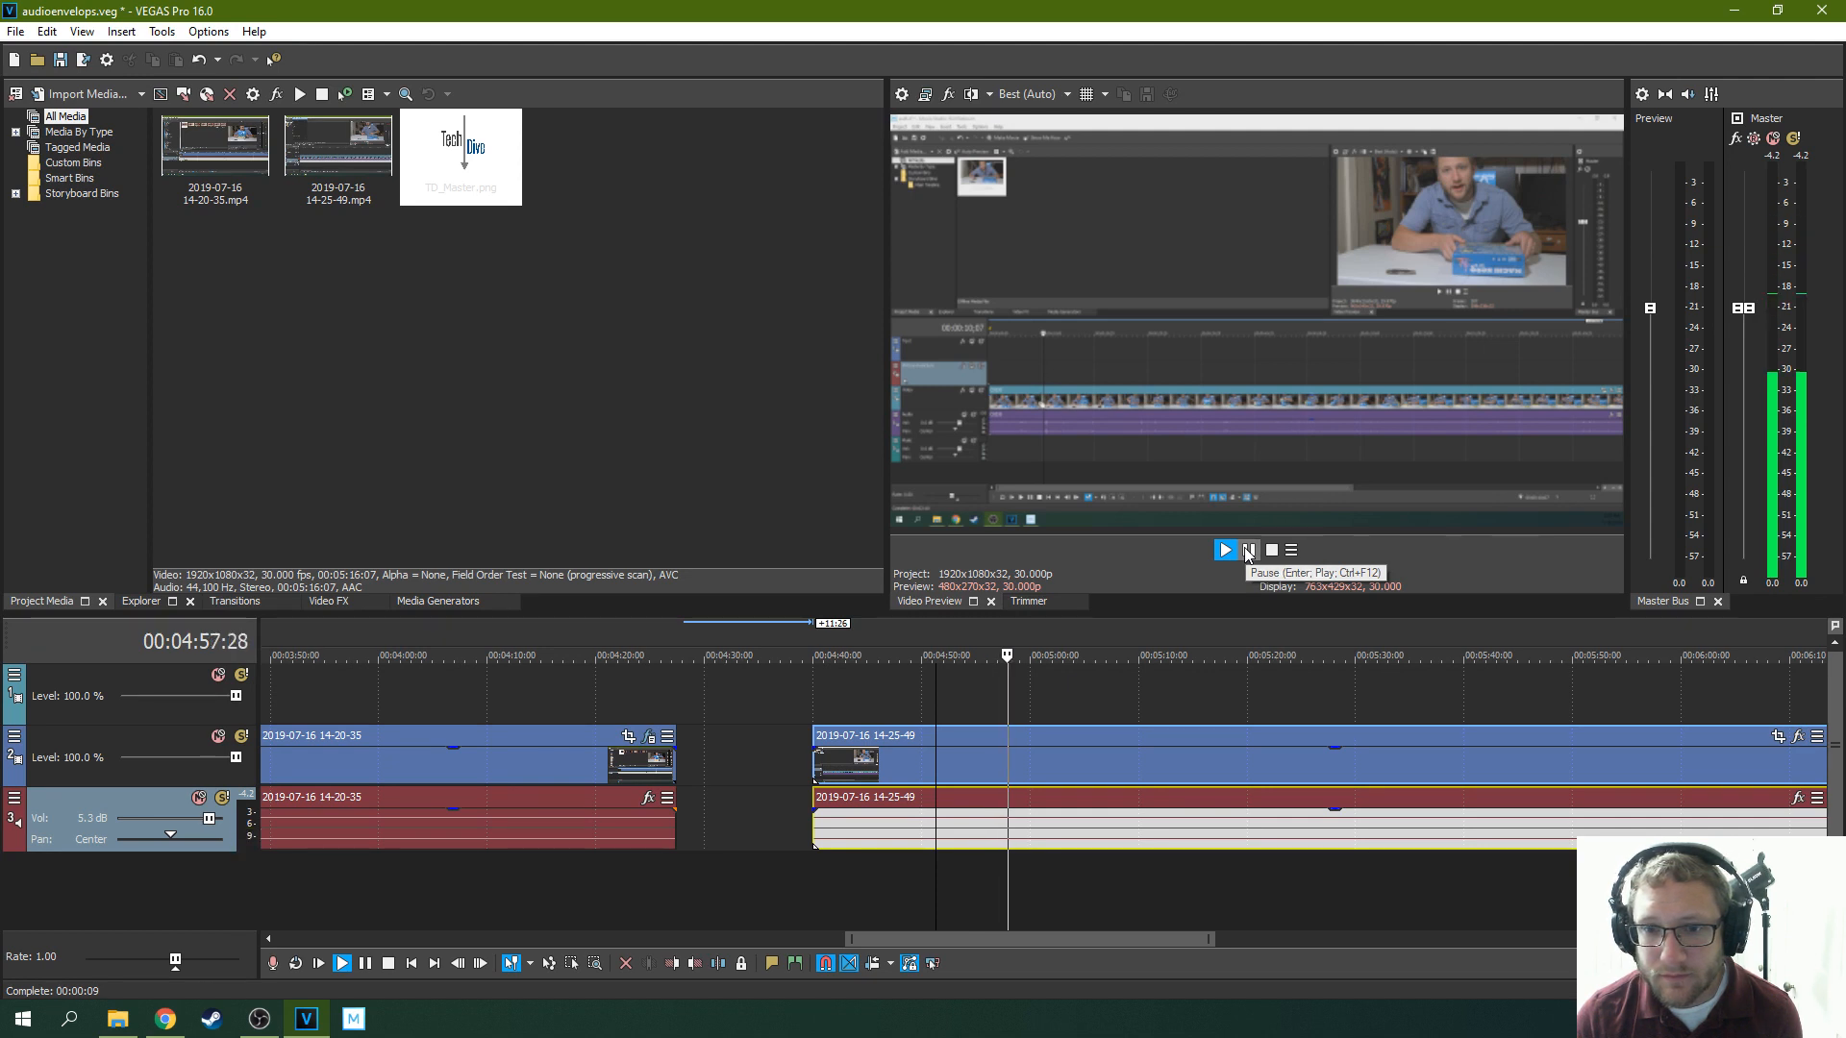
click(1248, 551)
Replay the second recording's opening, trim its start to 00:04:43:16 and preview the cut
click(812, 767)
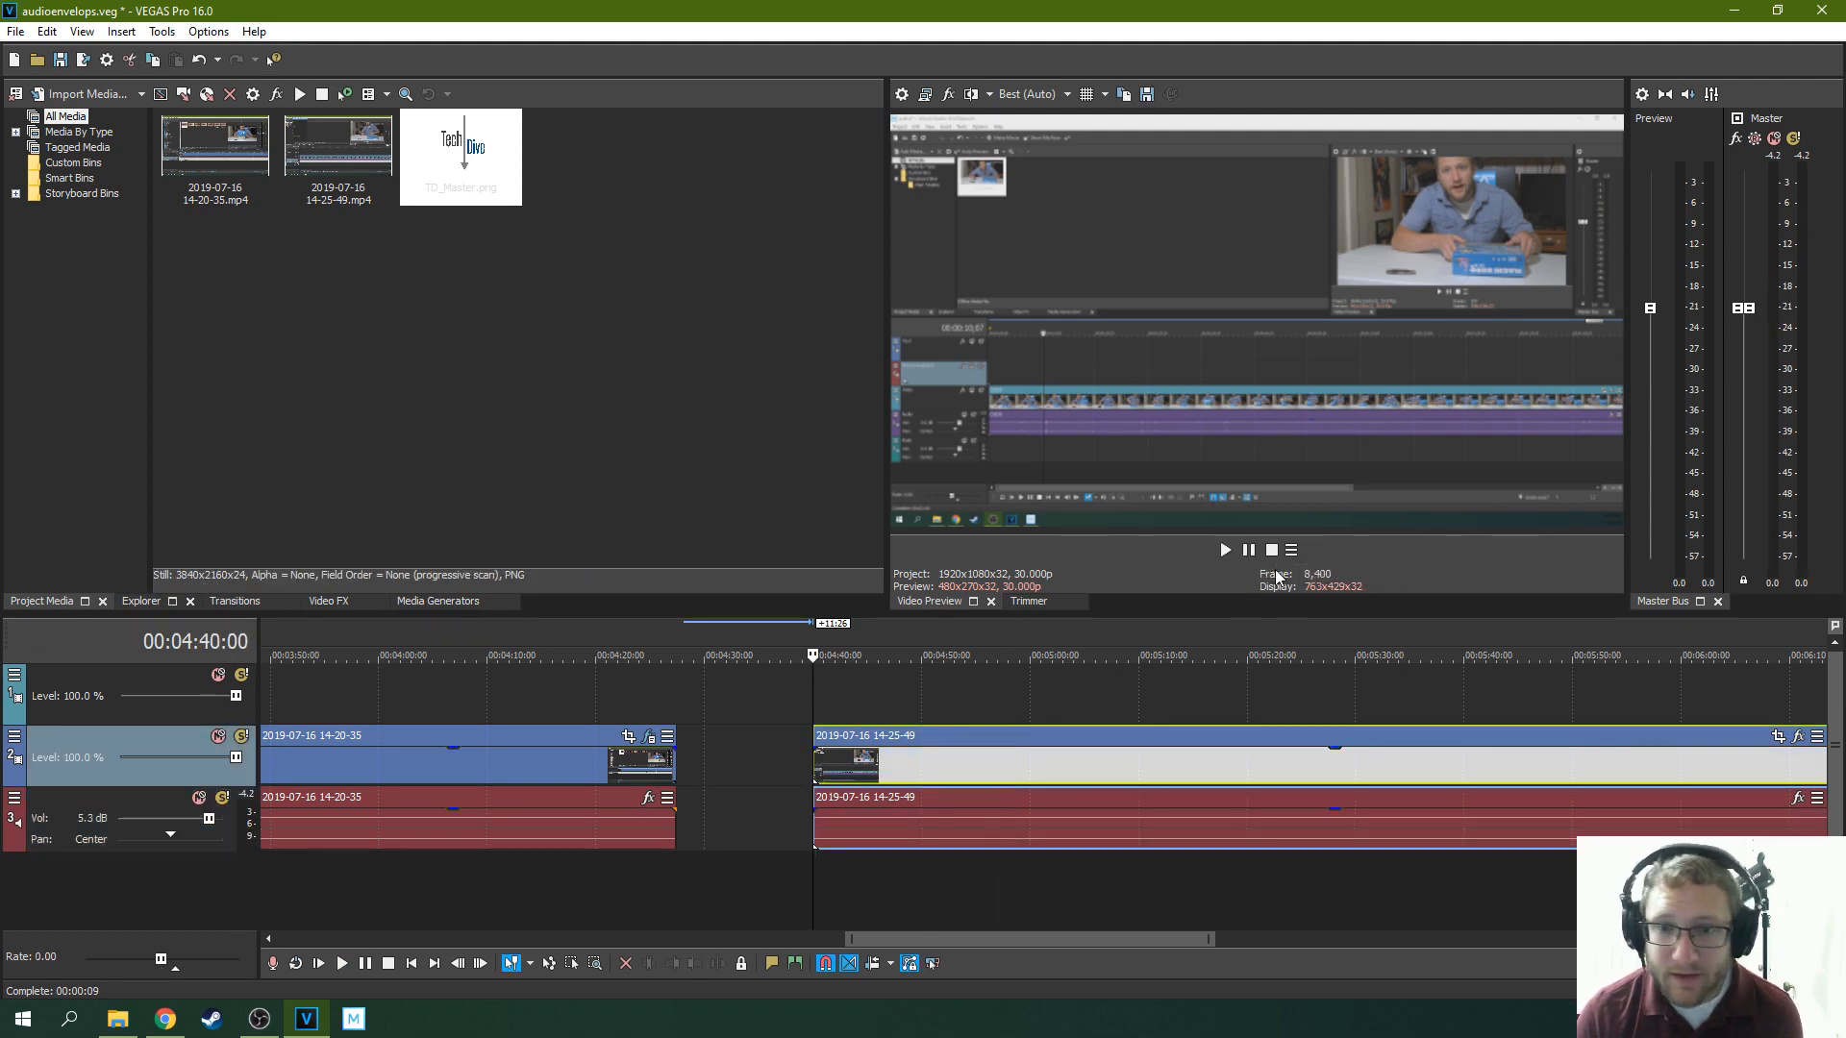
click(1224, 552)
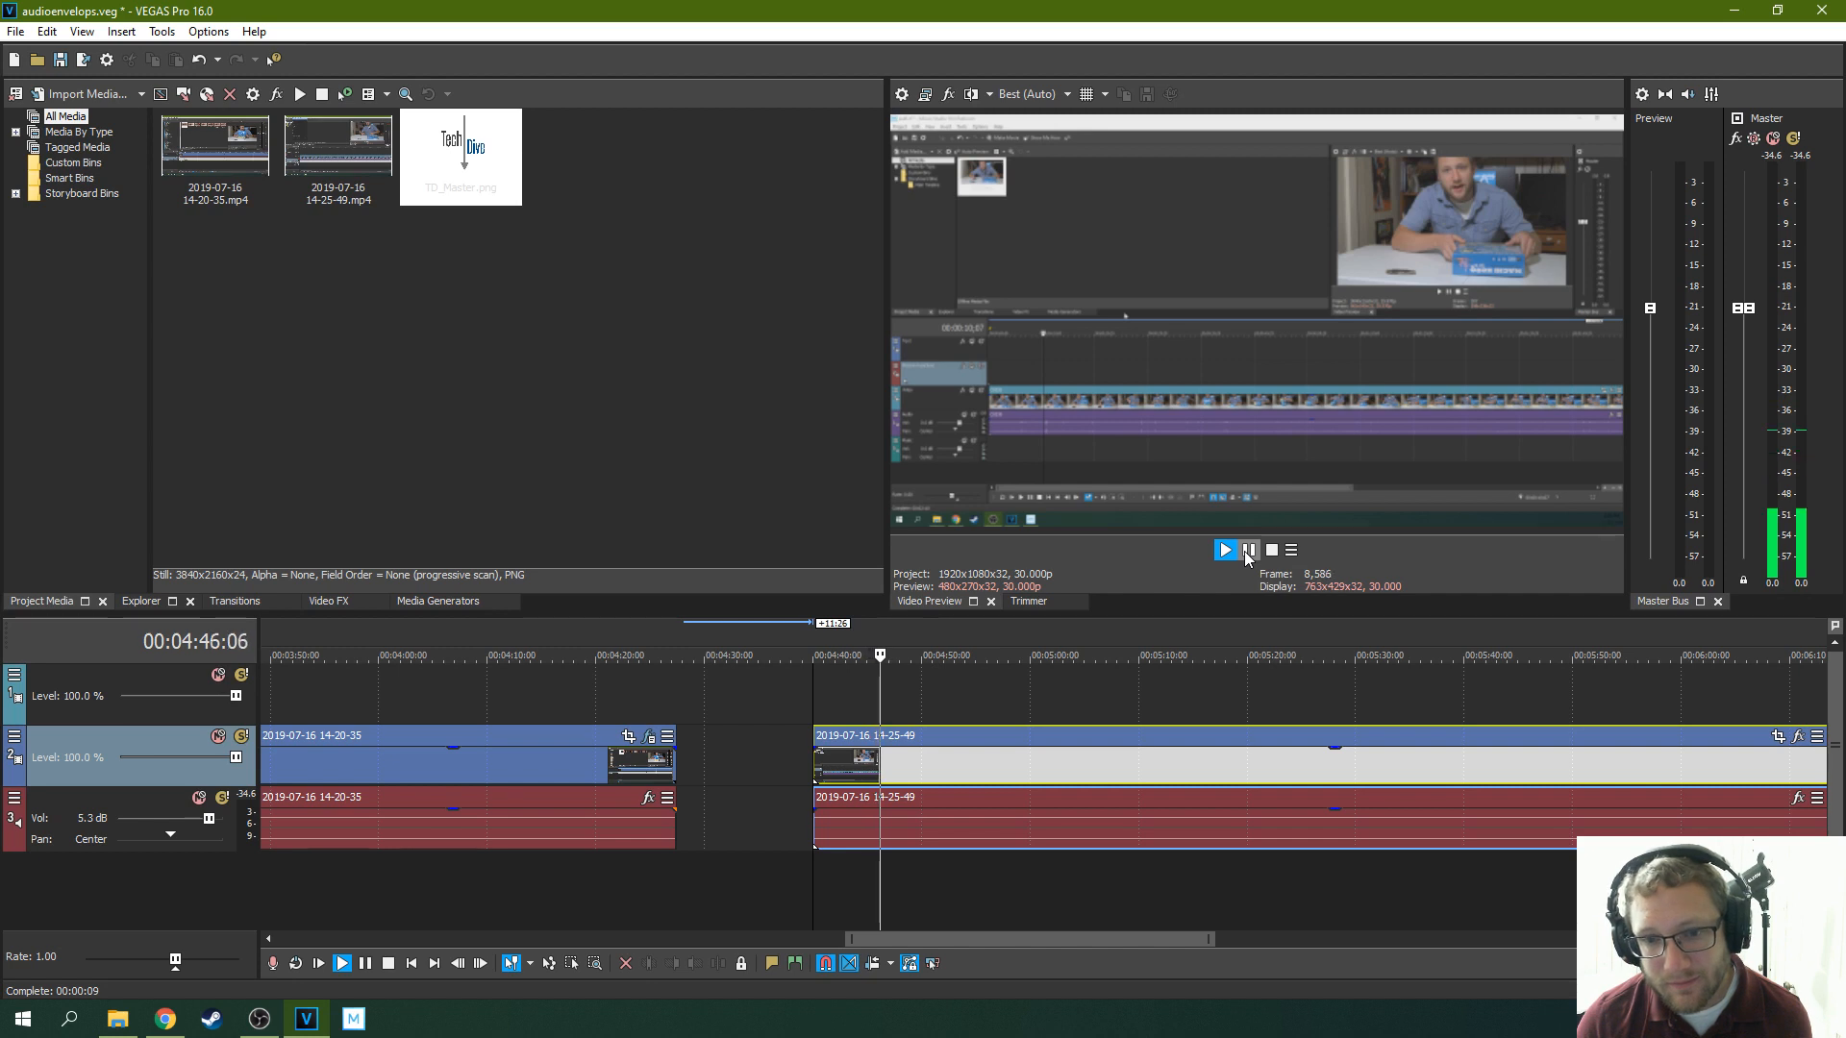
click(1248, 551)
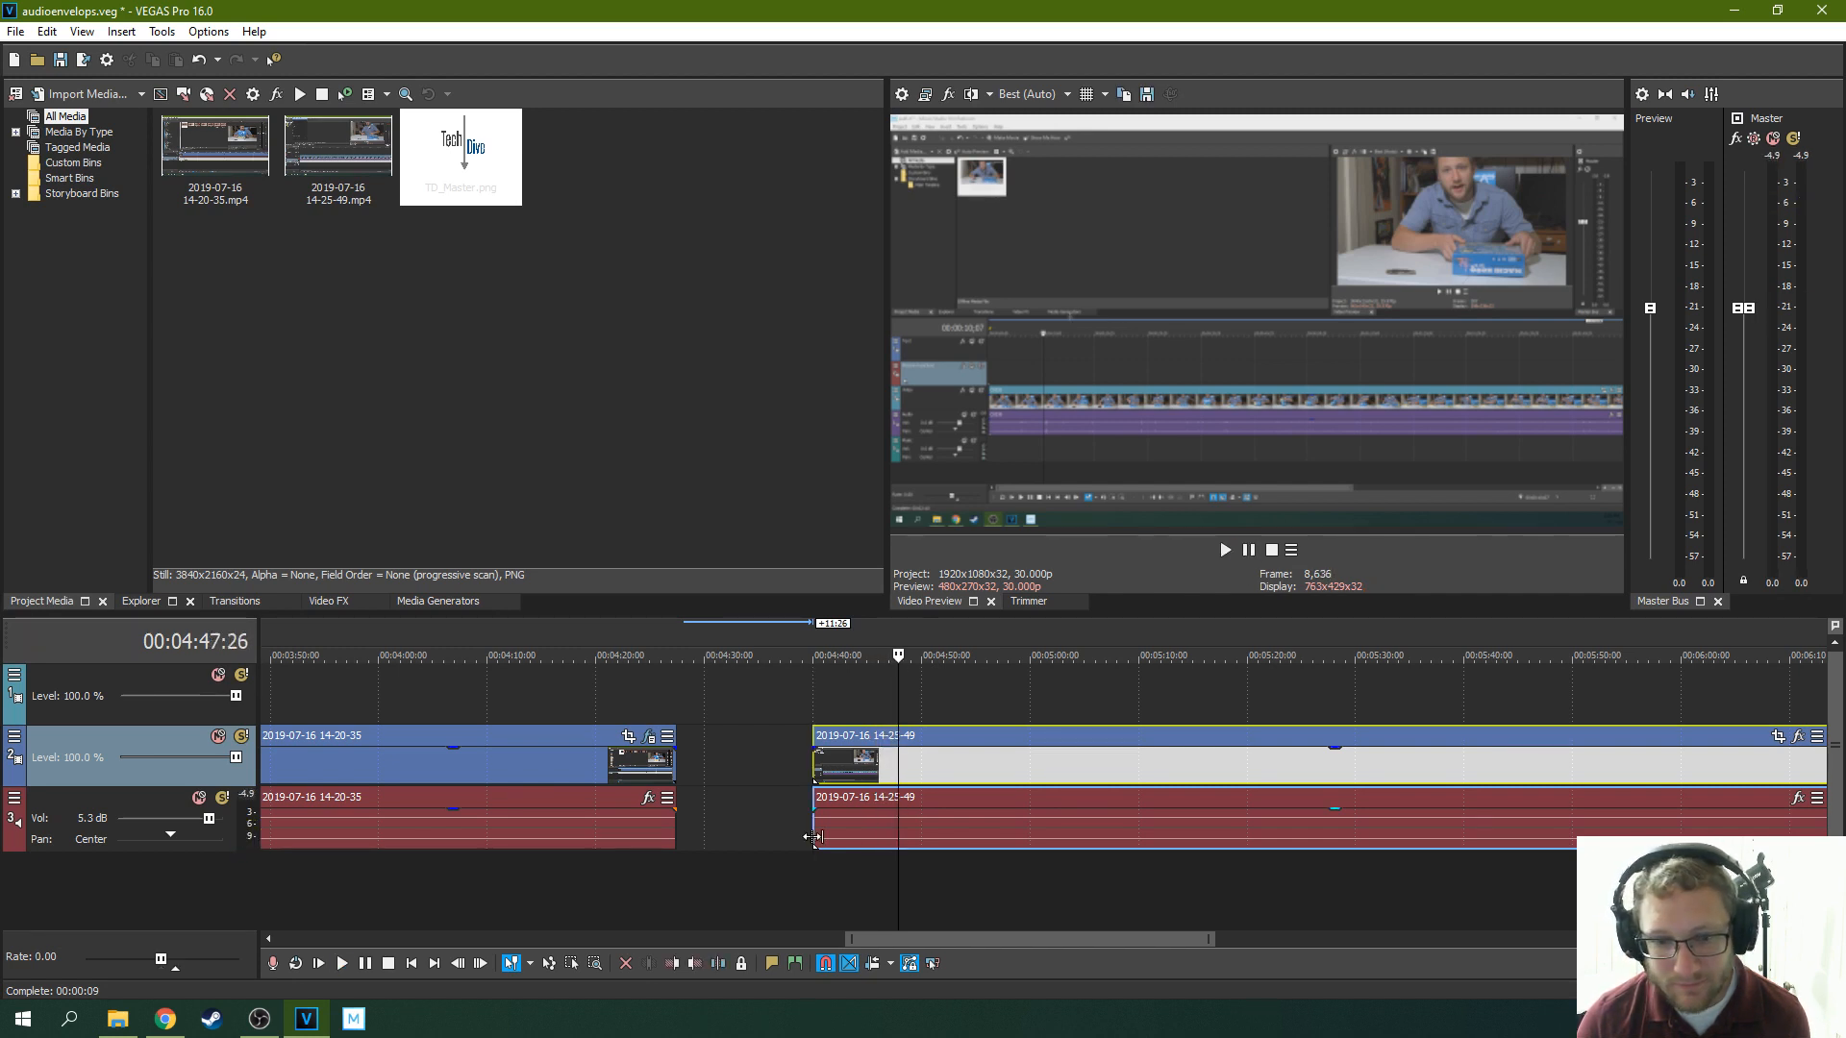
drag(817, 771, 856, 771)
key(space)
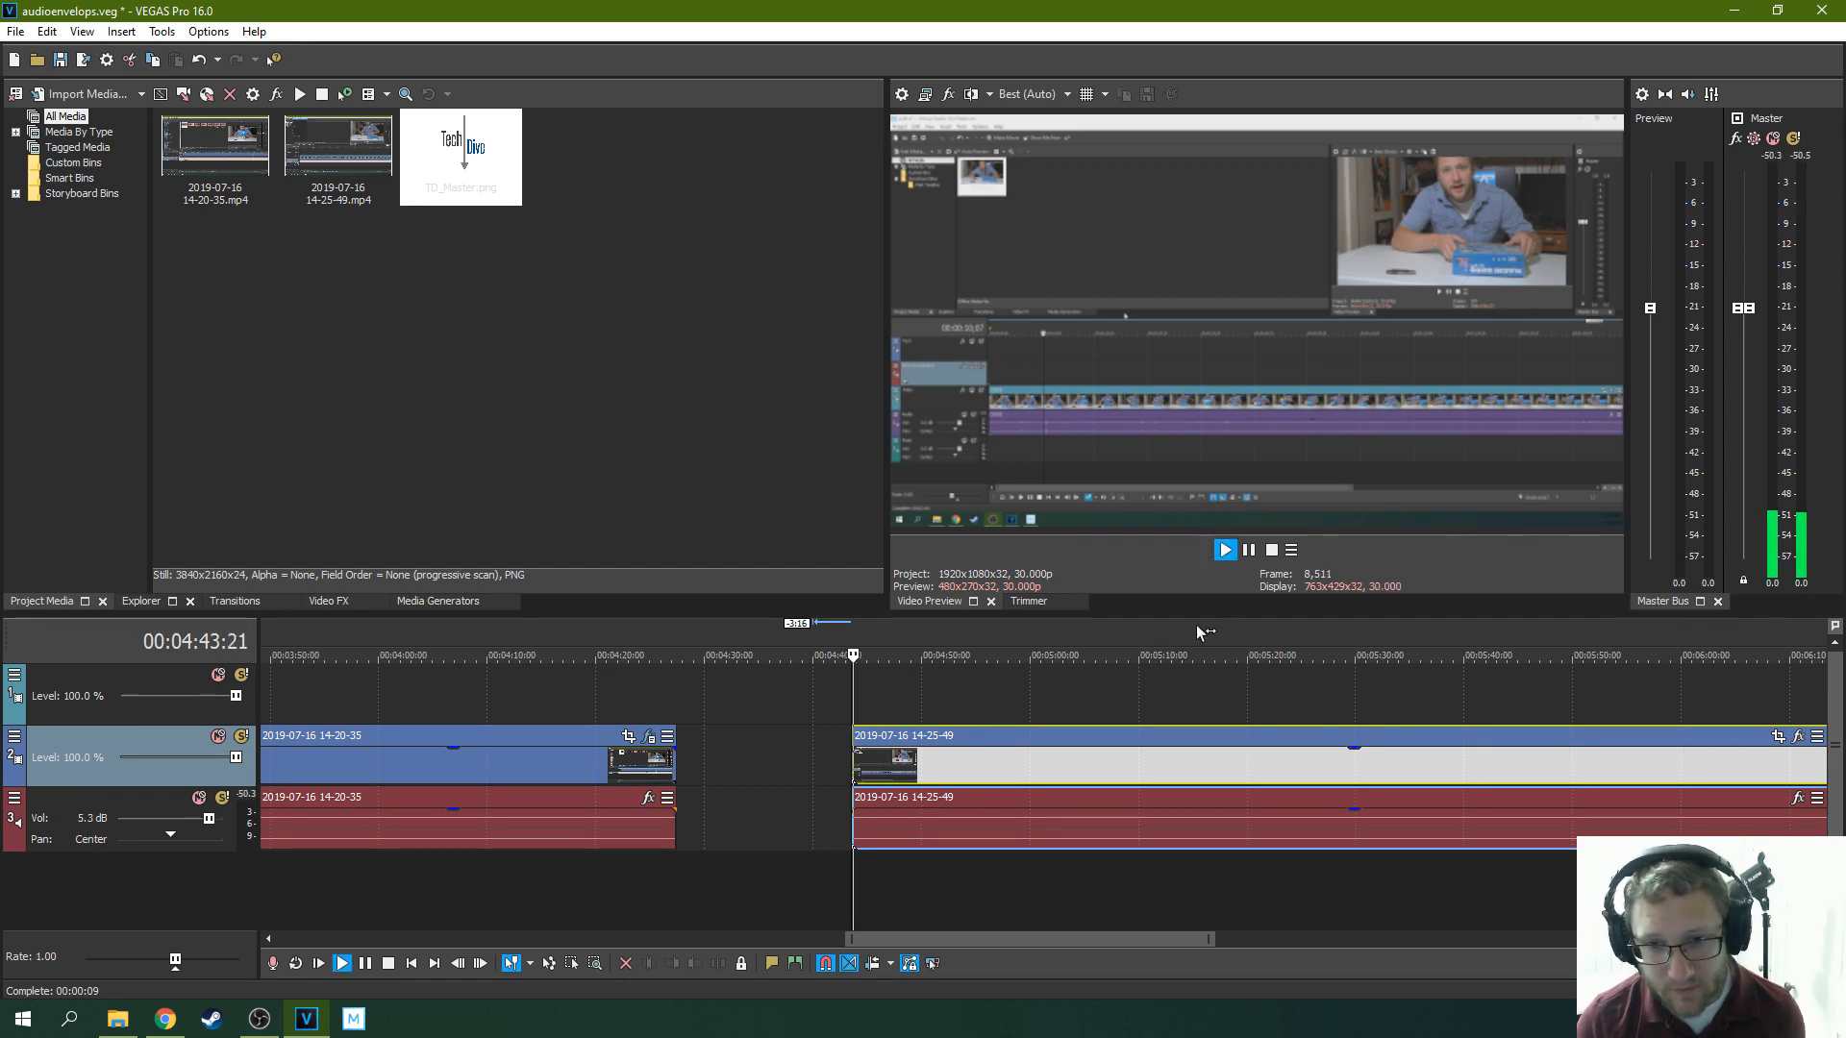
click(1248, 551)
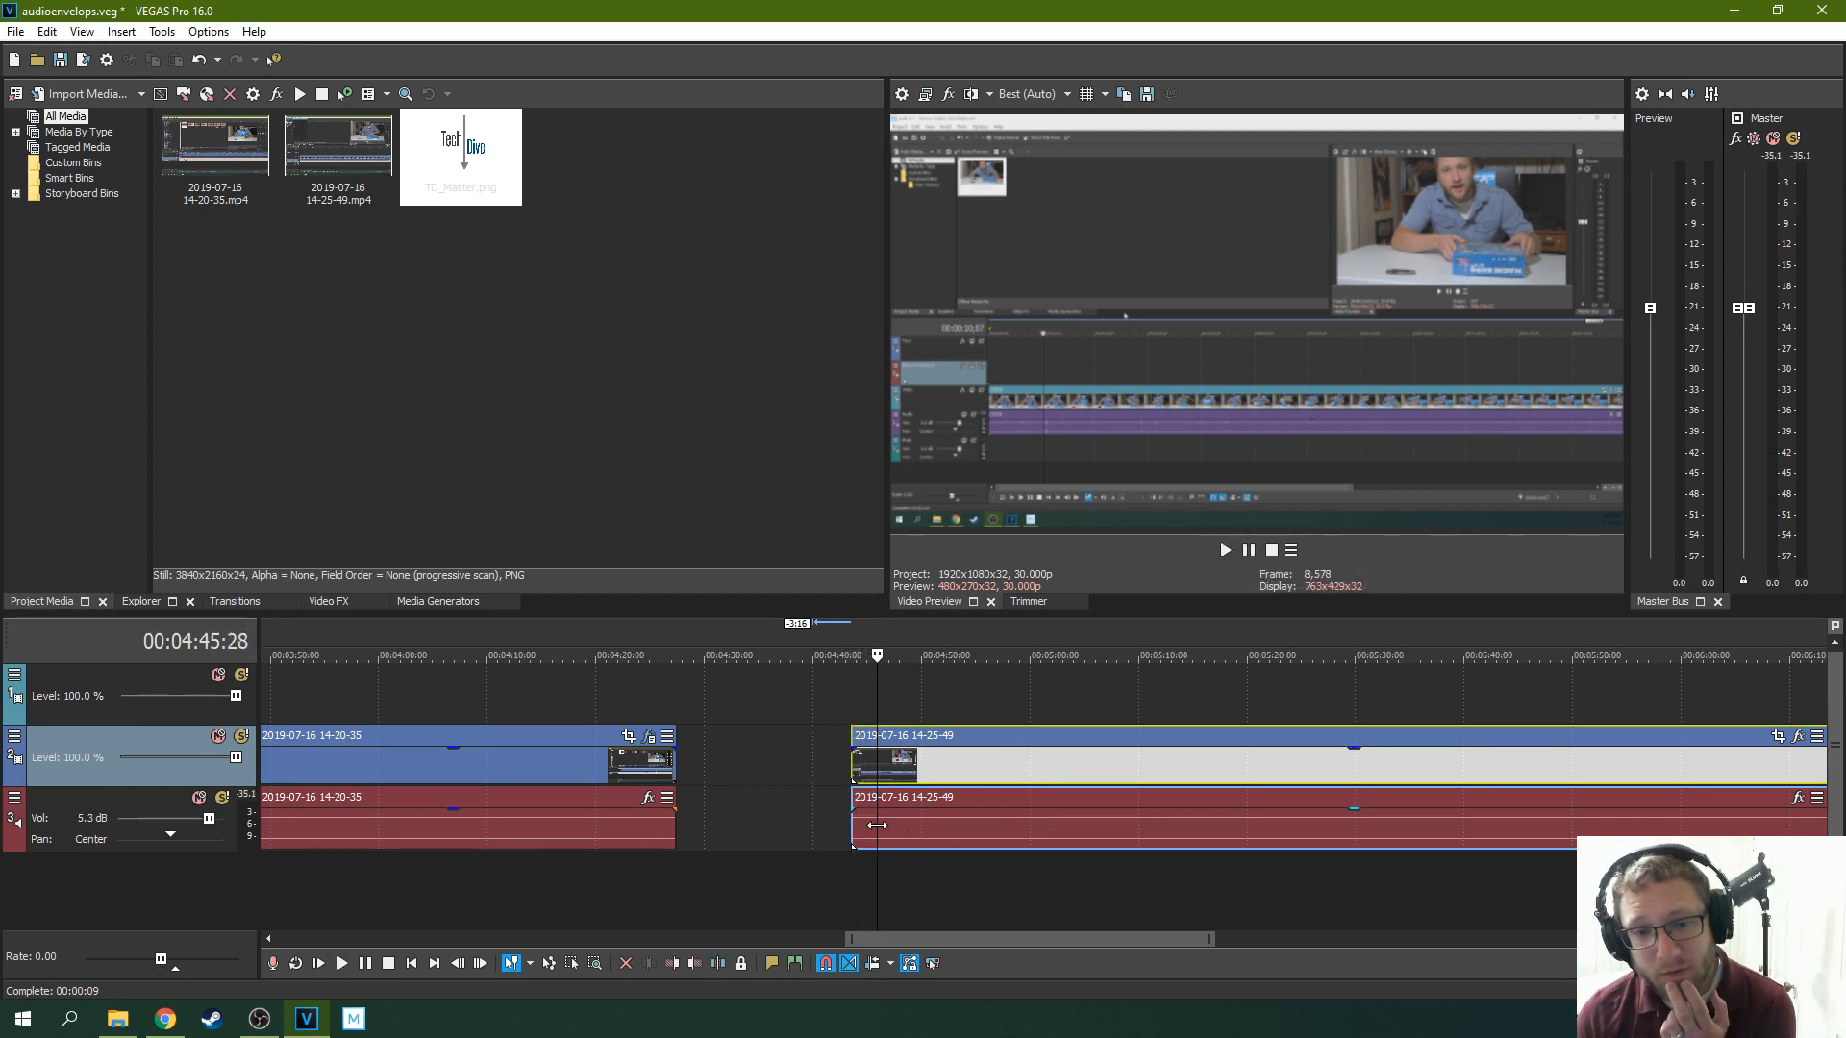
Play the second recording from its current start, trim the start to 00:04:46:10 and preview the cut
scroll(894, 851, up, 8)
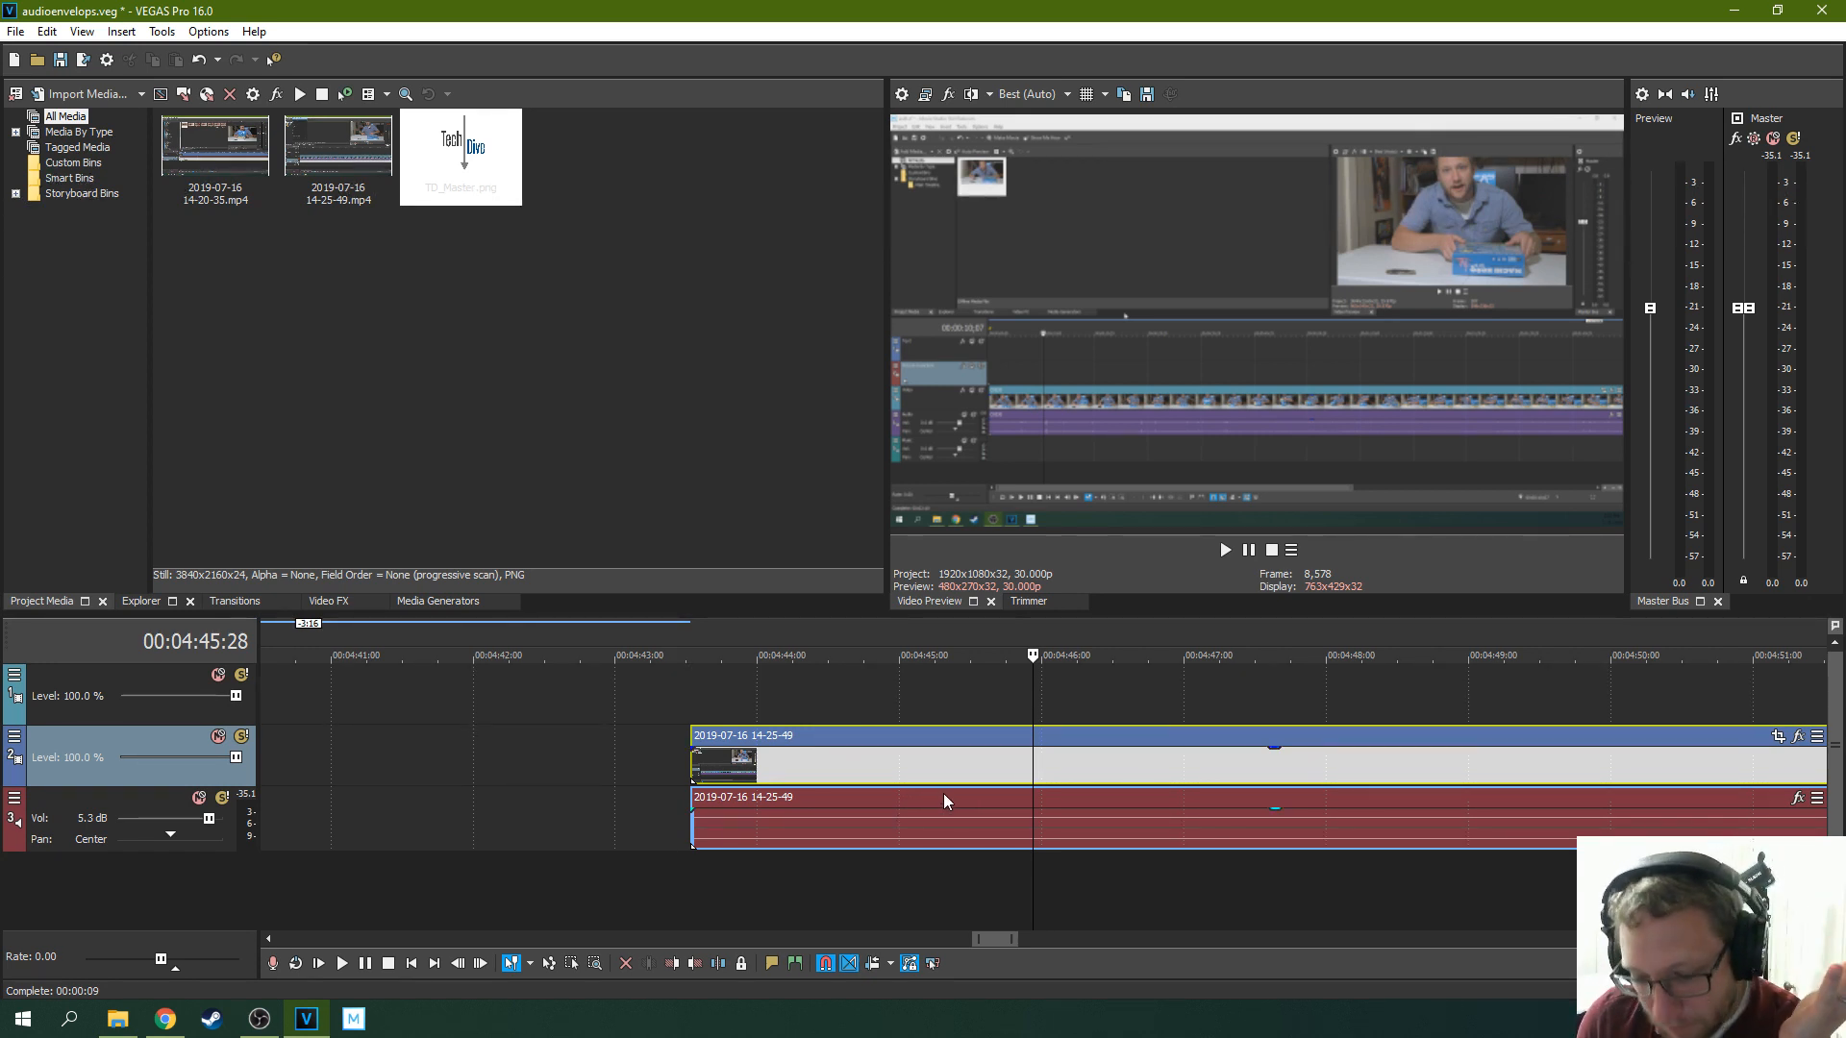
click(690, 767)
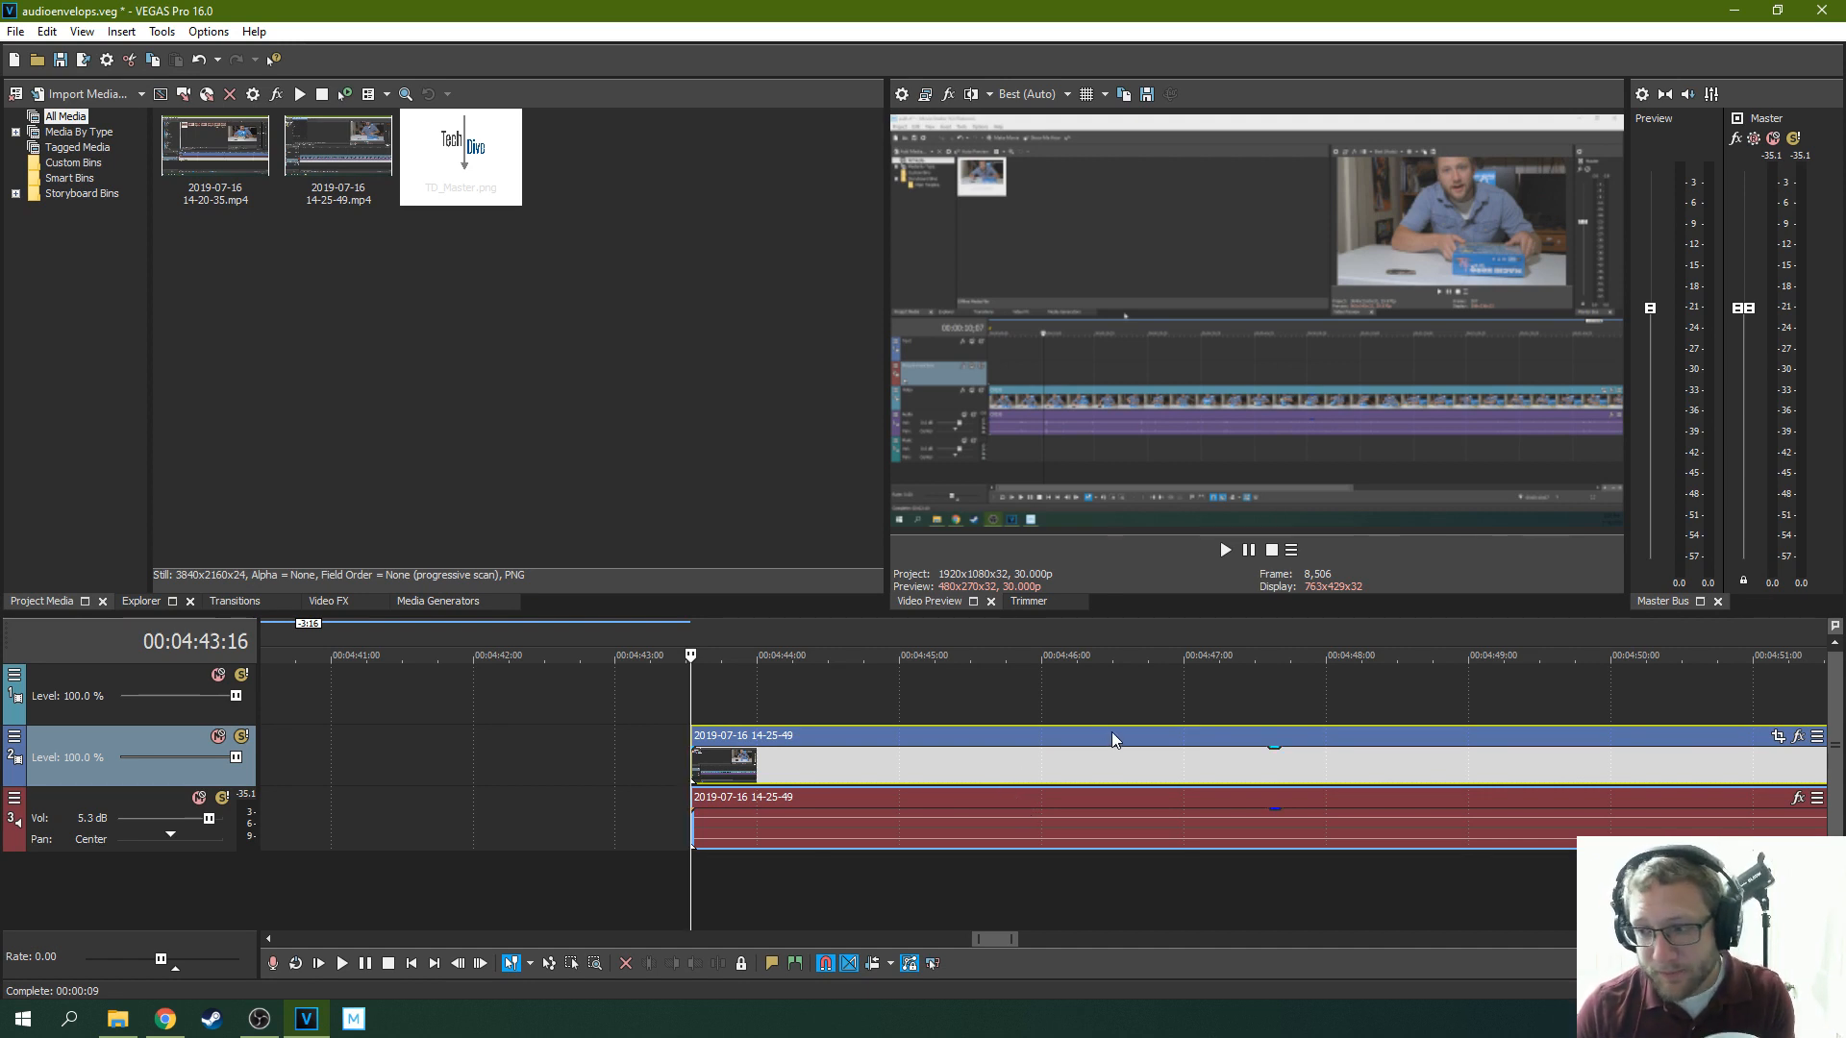
click(1248, 553)
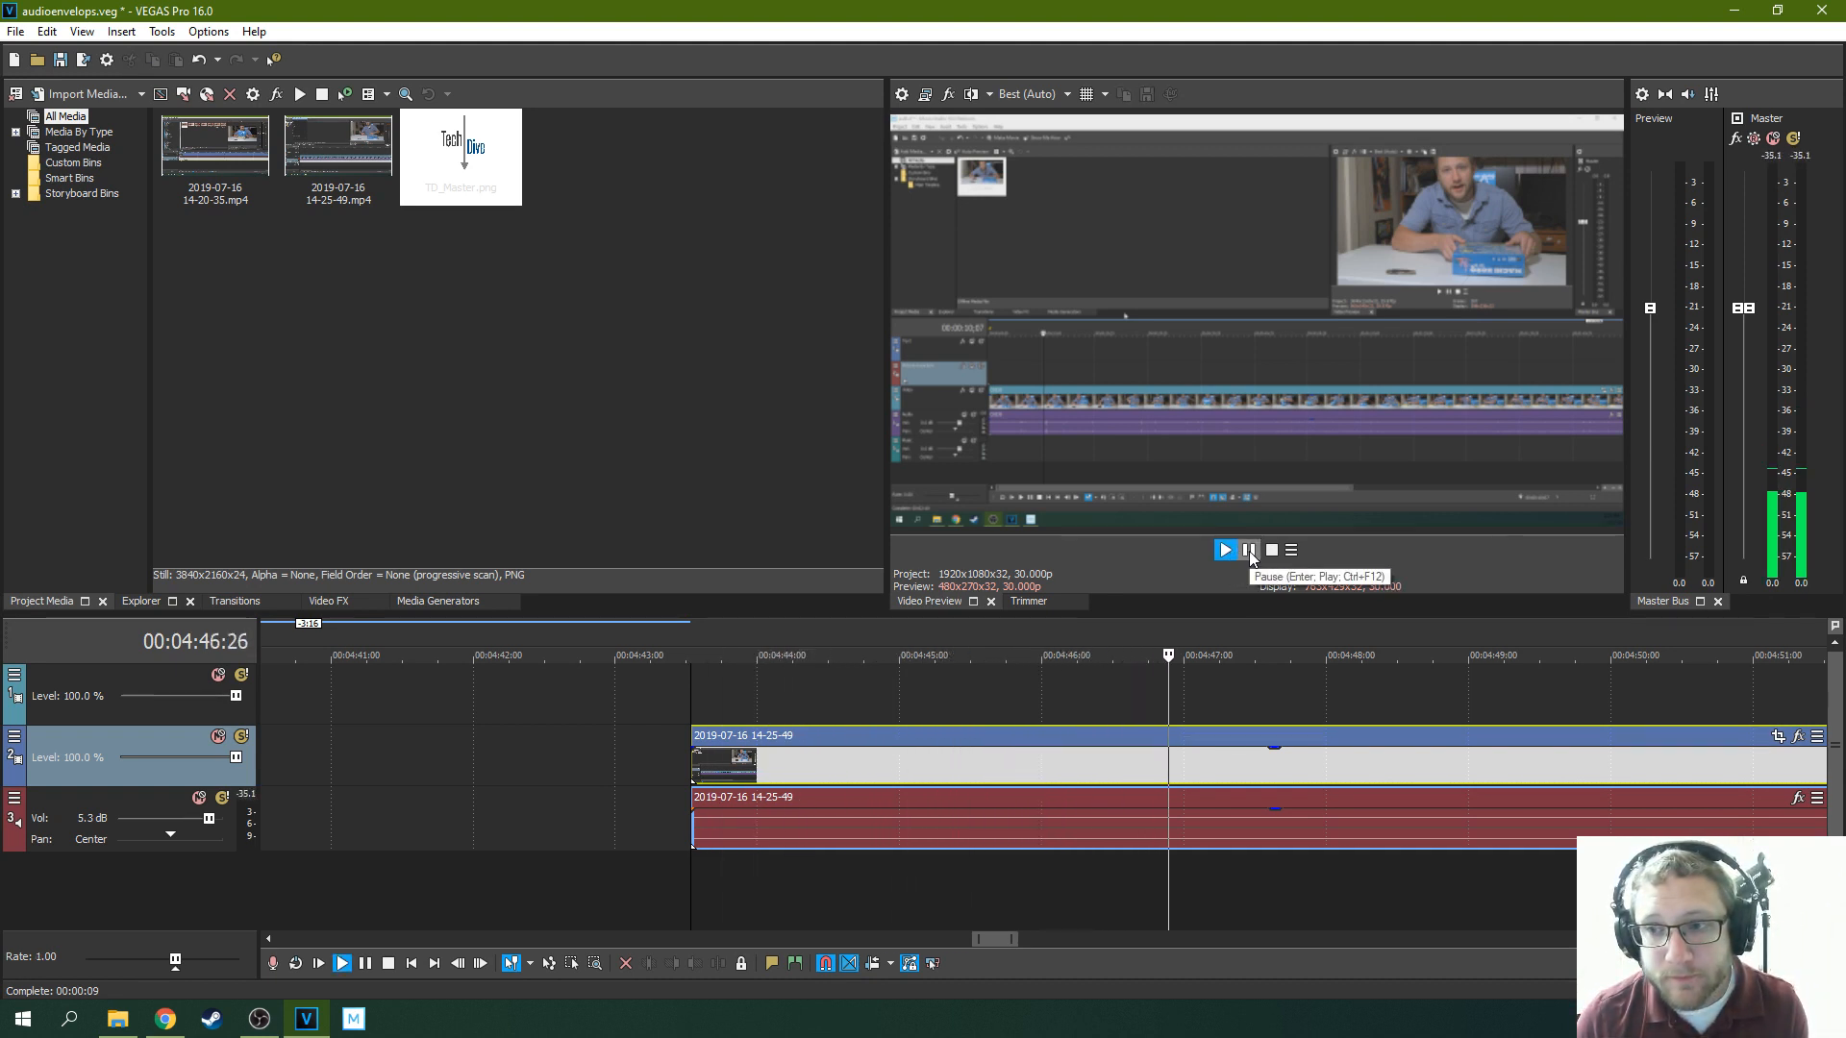
click(1249, 552)
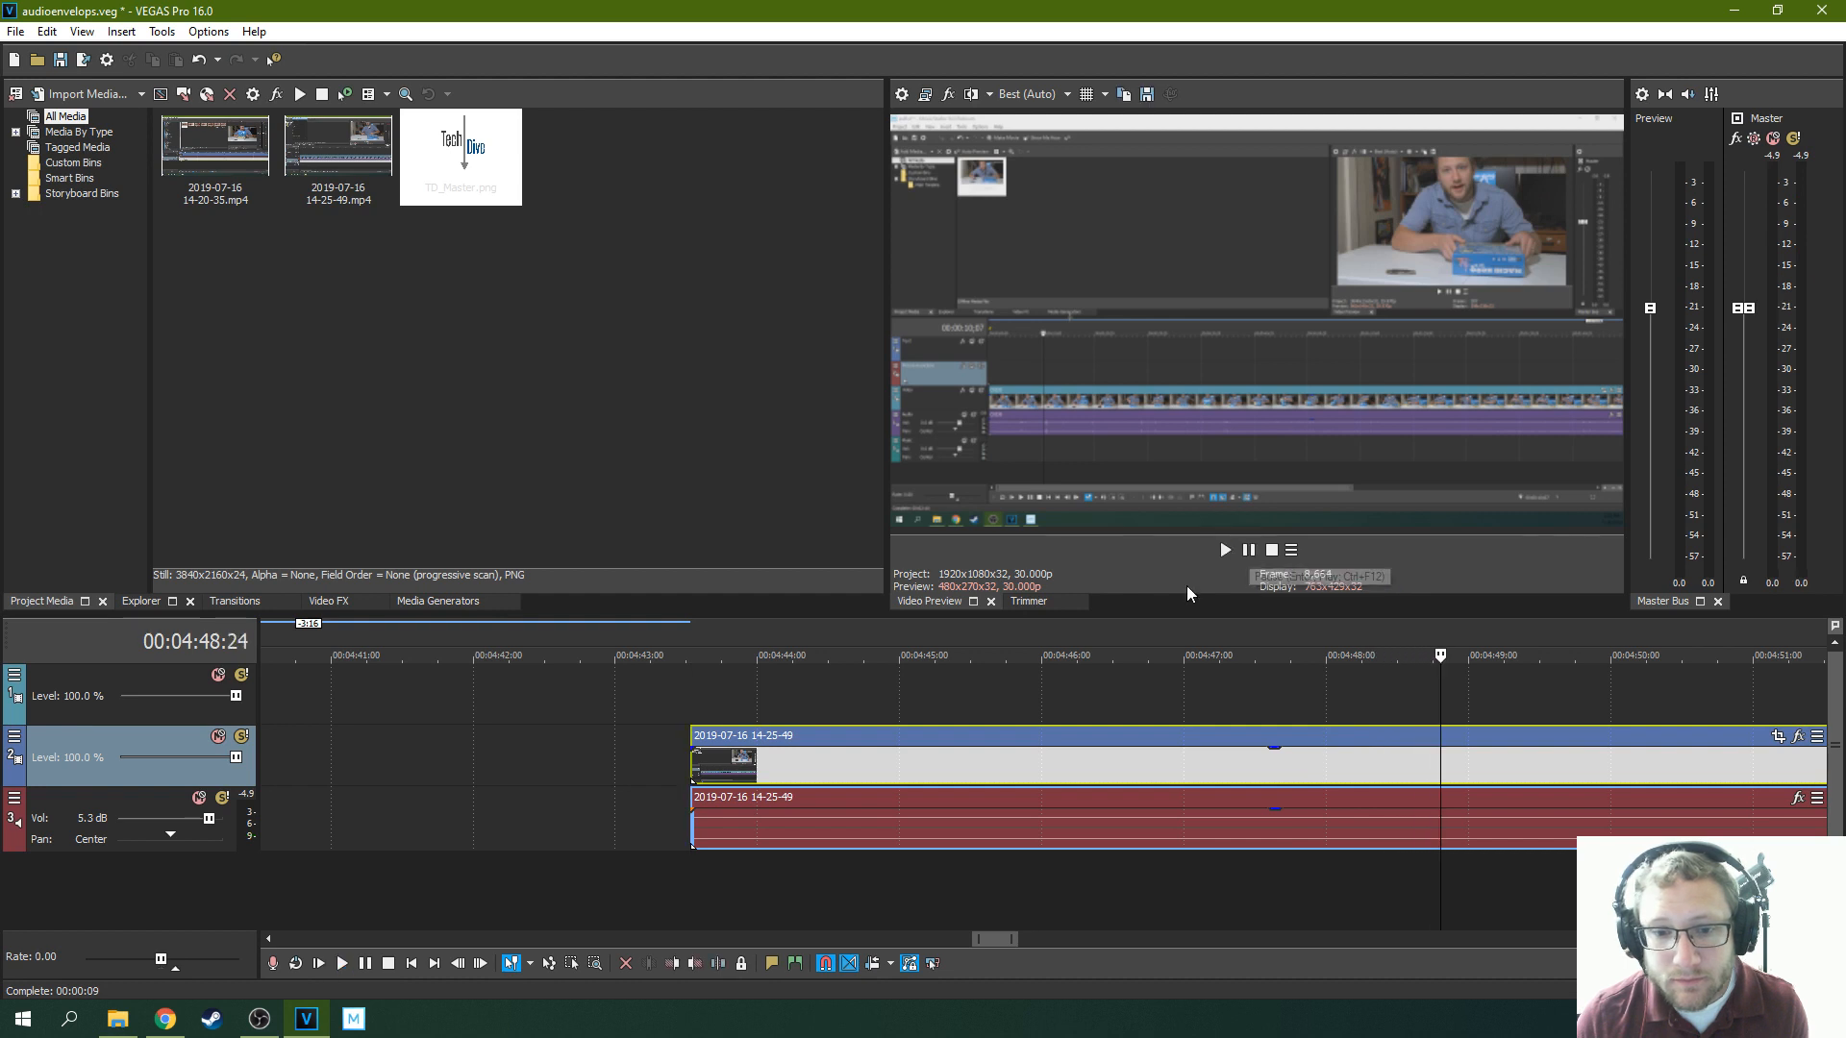
drag(709, 764, 1091, 764)
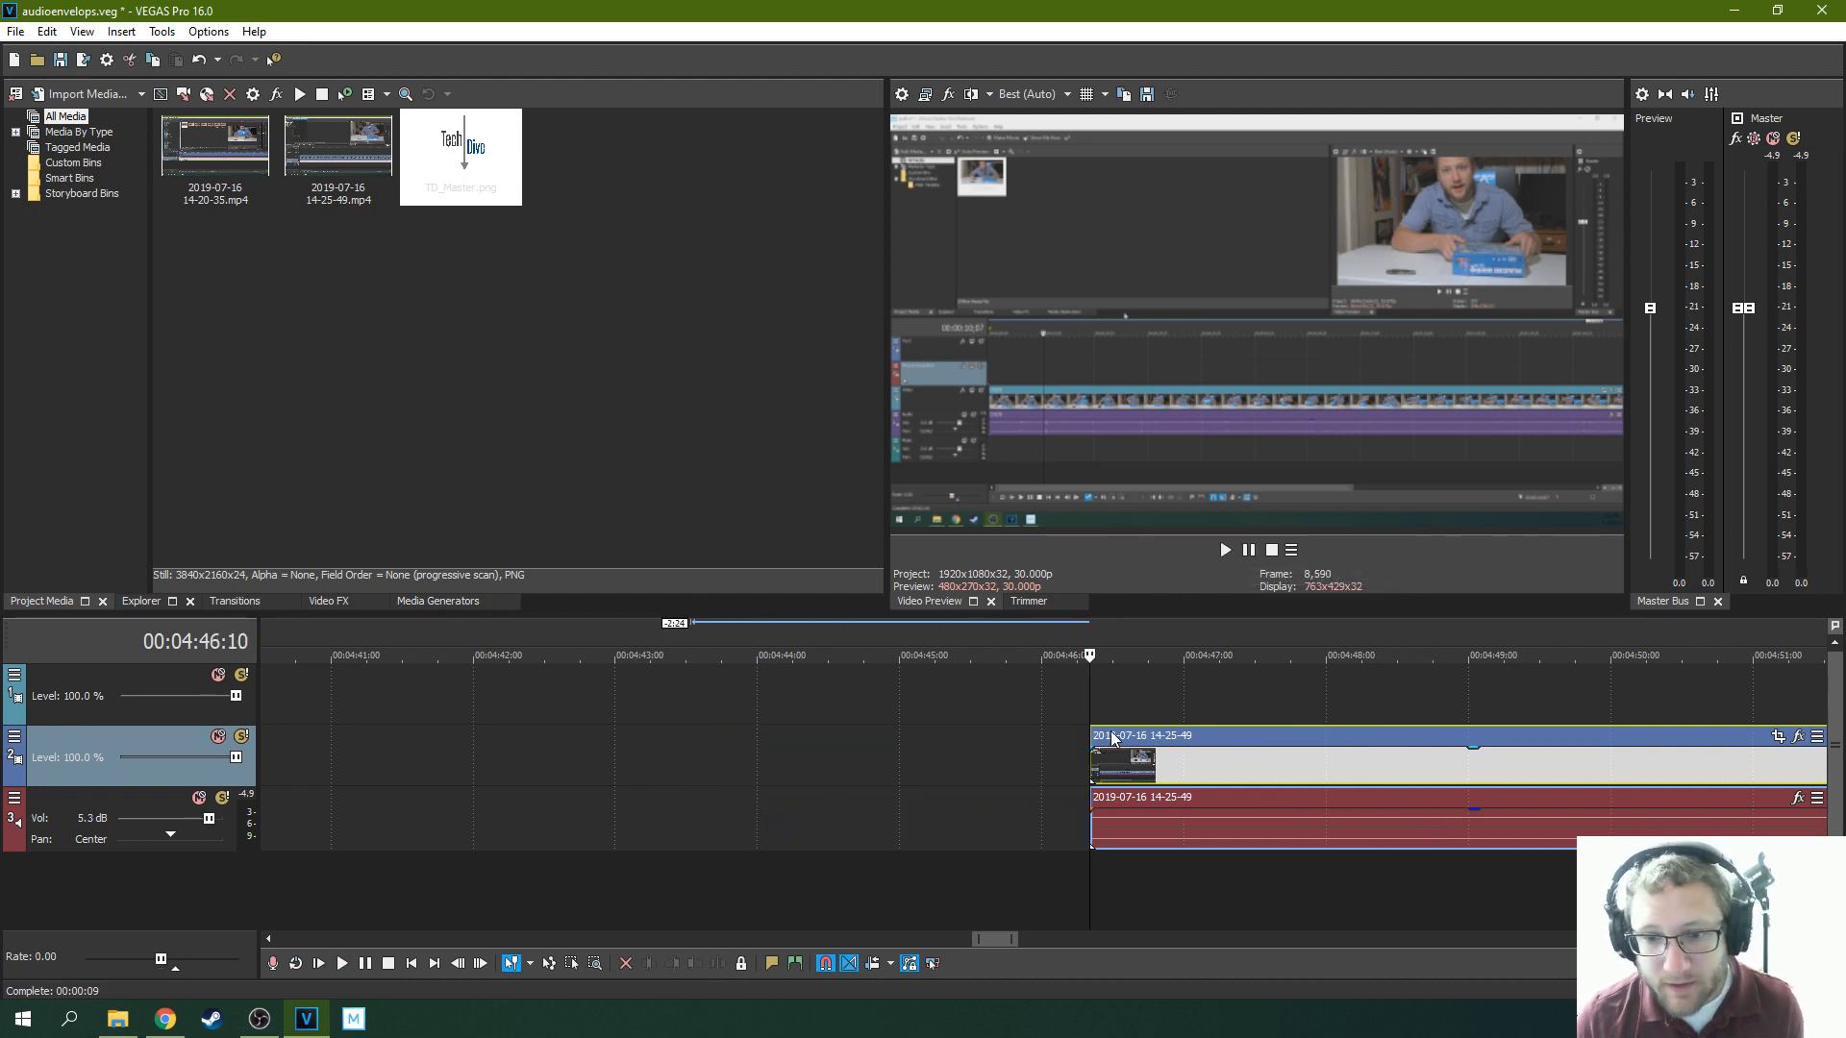
click(1225, 550)
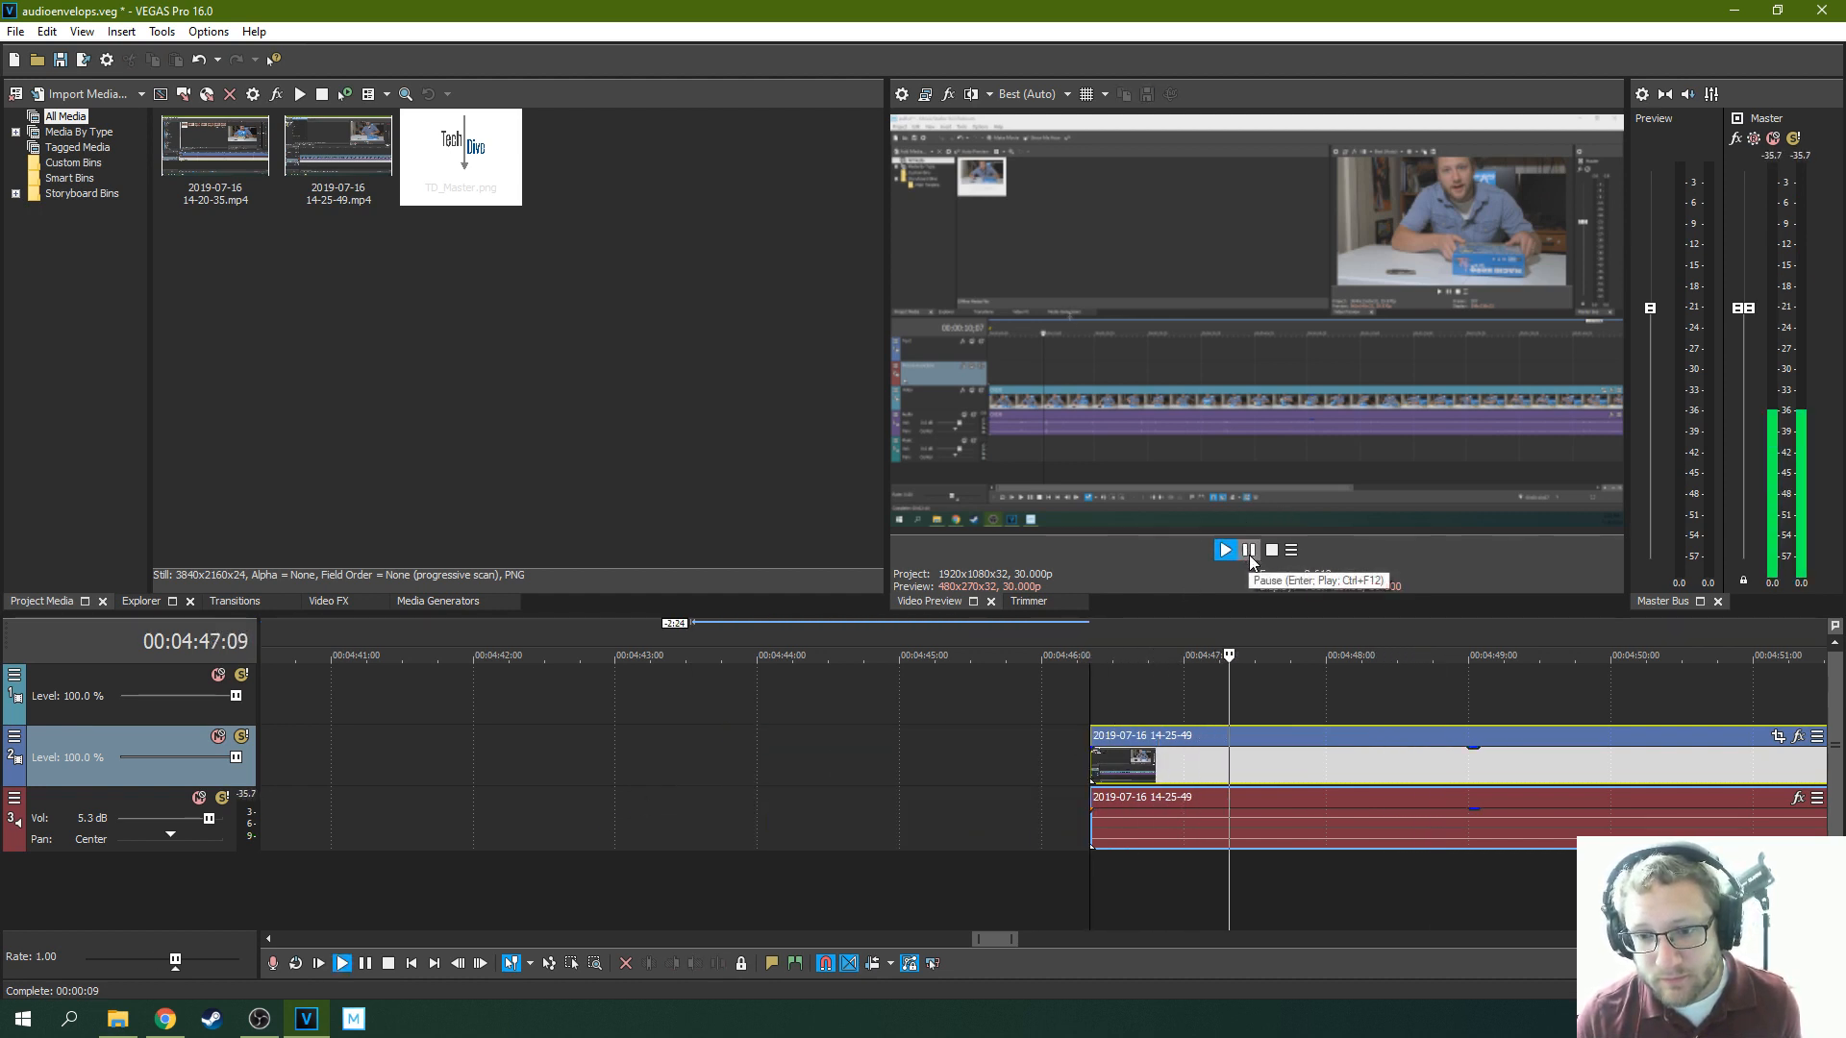
Trim the second recording's start further to about 00:04:47:02 and play the new opening
drag(1093, 773, 1194, 771)
click(1190, 771)
key(space)
key(space)
click(1225, 550)
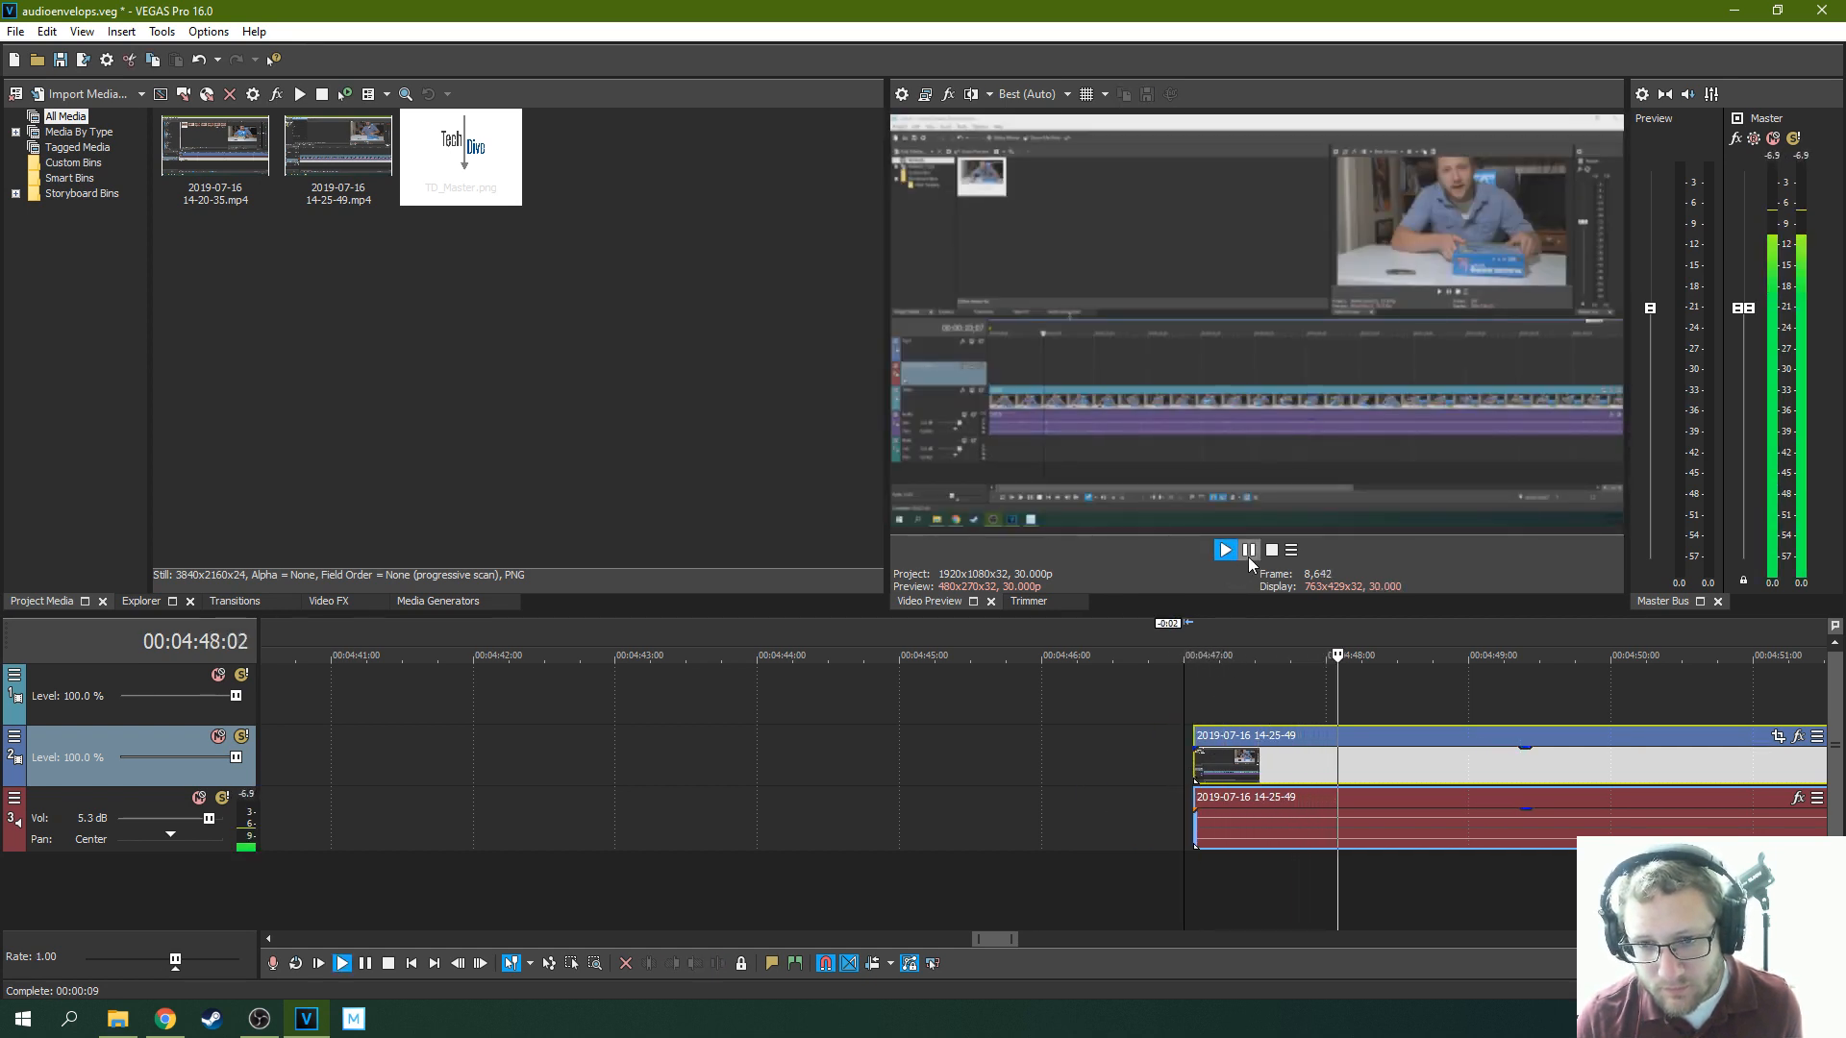
click(1249, 552)
Save the project and move the second recording earlier on the timeline so that it starts at 00:04:40:04
key(ctrl+s)
scroll(925, 865, down, 8)
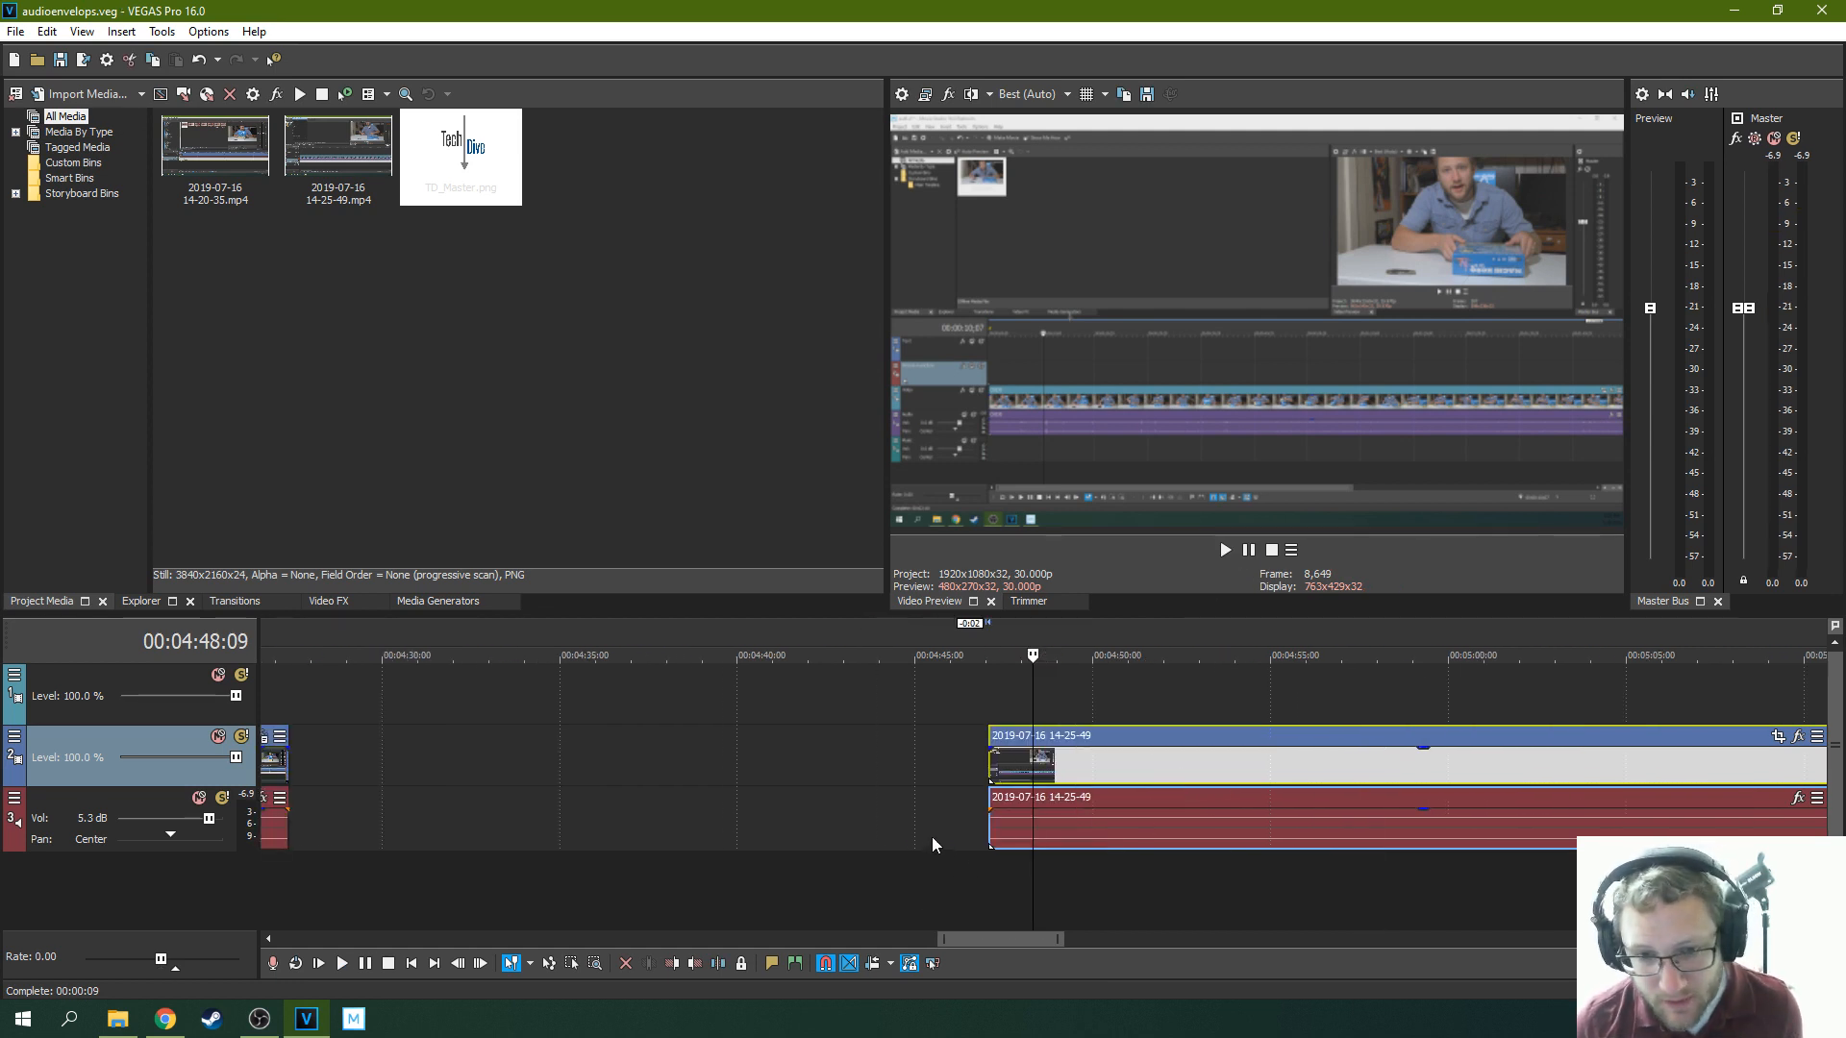
drag(1104, 739, 1011, 738)
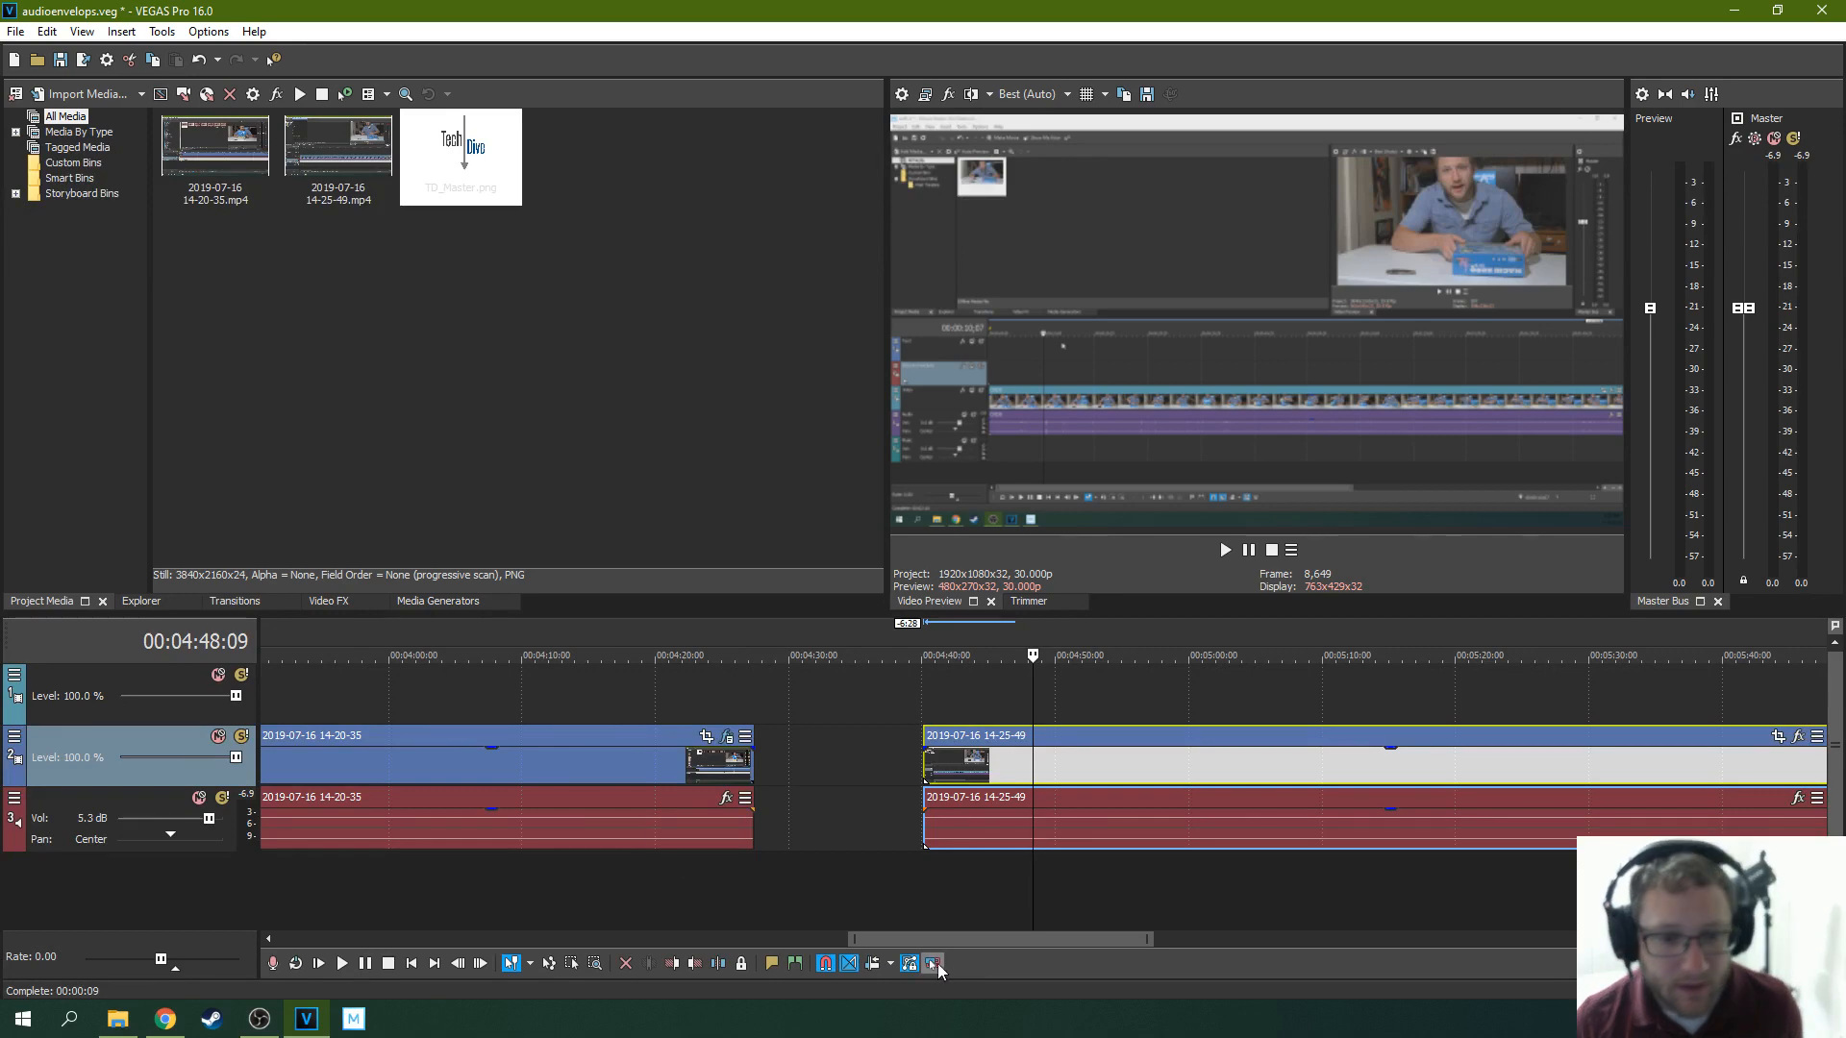
Copy the Tech Dive logo from the project's start and paste it on the top video track at 00:04:40:04, above the second recording's opening
drag(935, 939, 298, 827)
click(275, 707)
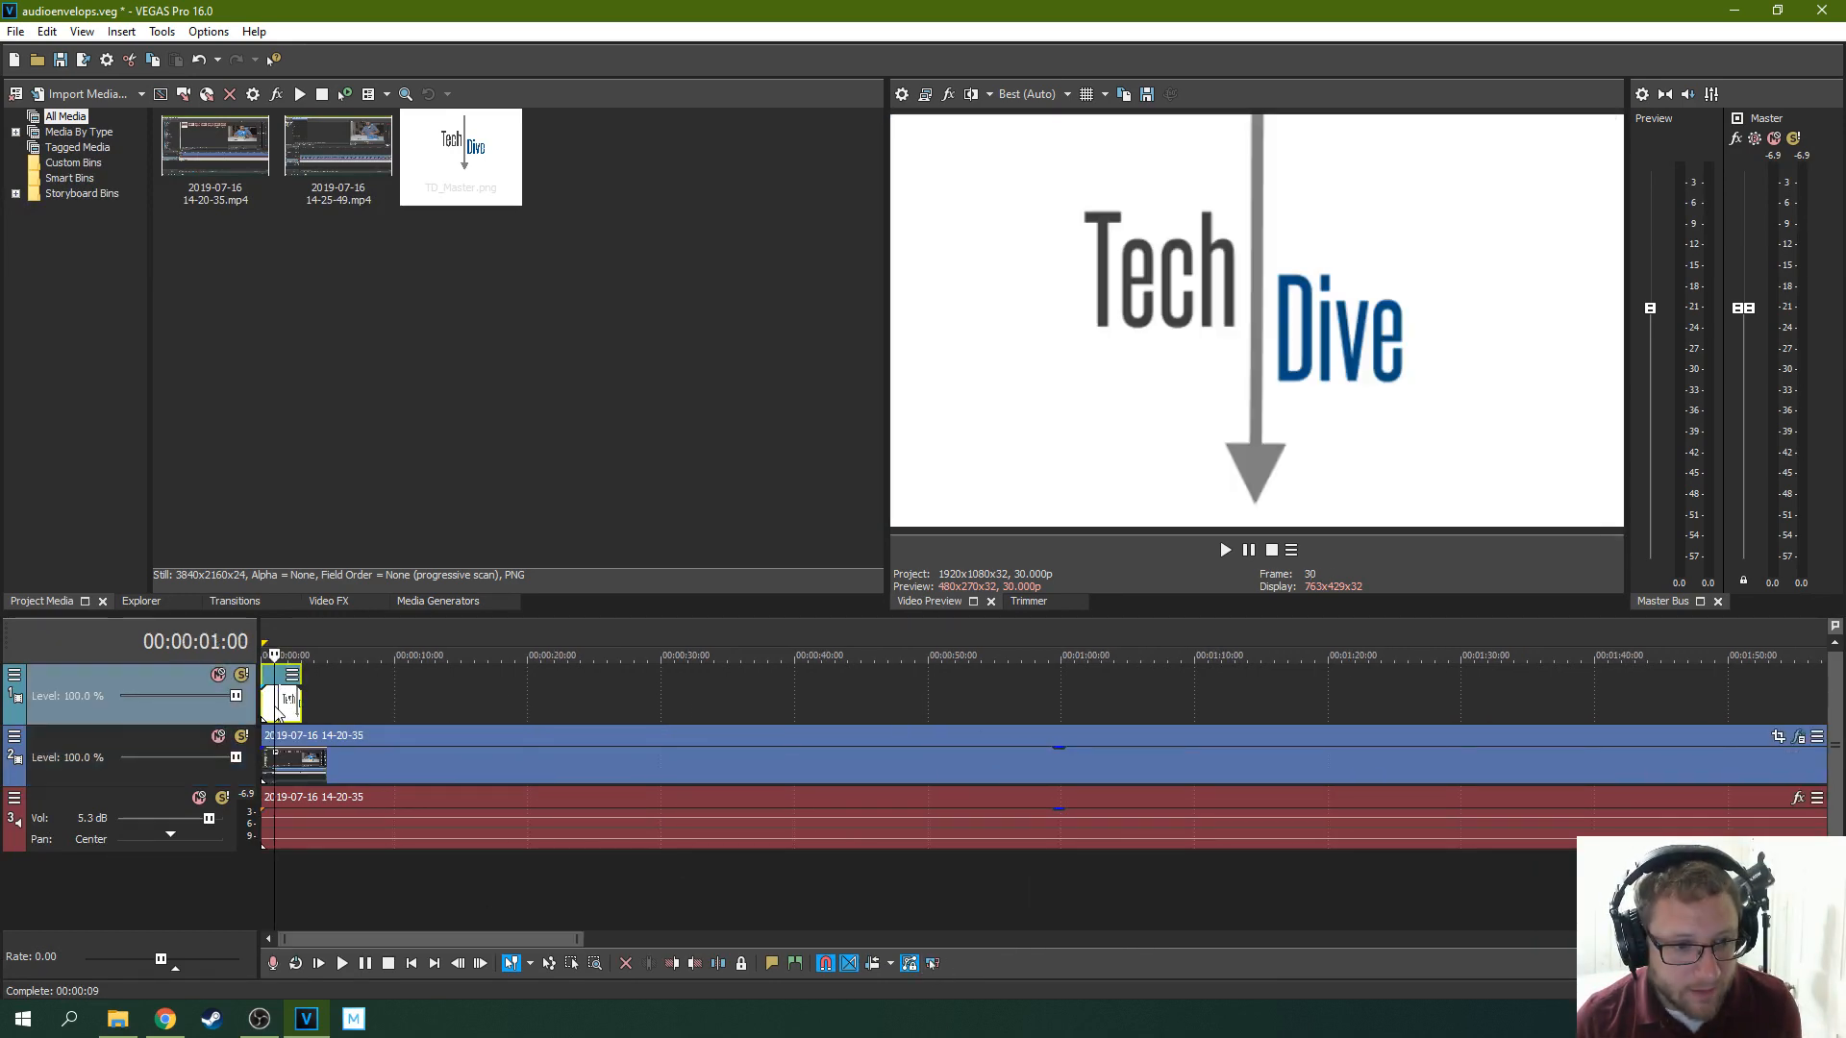
right_click(275, 707)
click(317, 430)
scroll(1105, 729, down, 5)
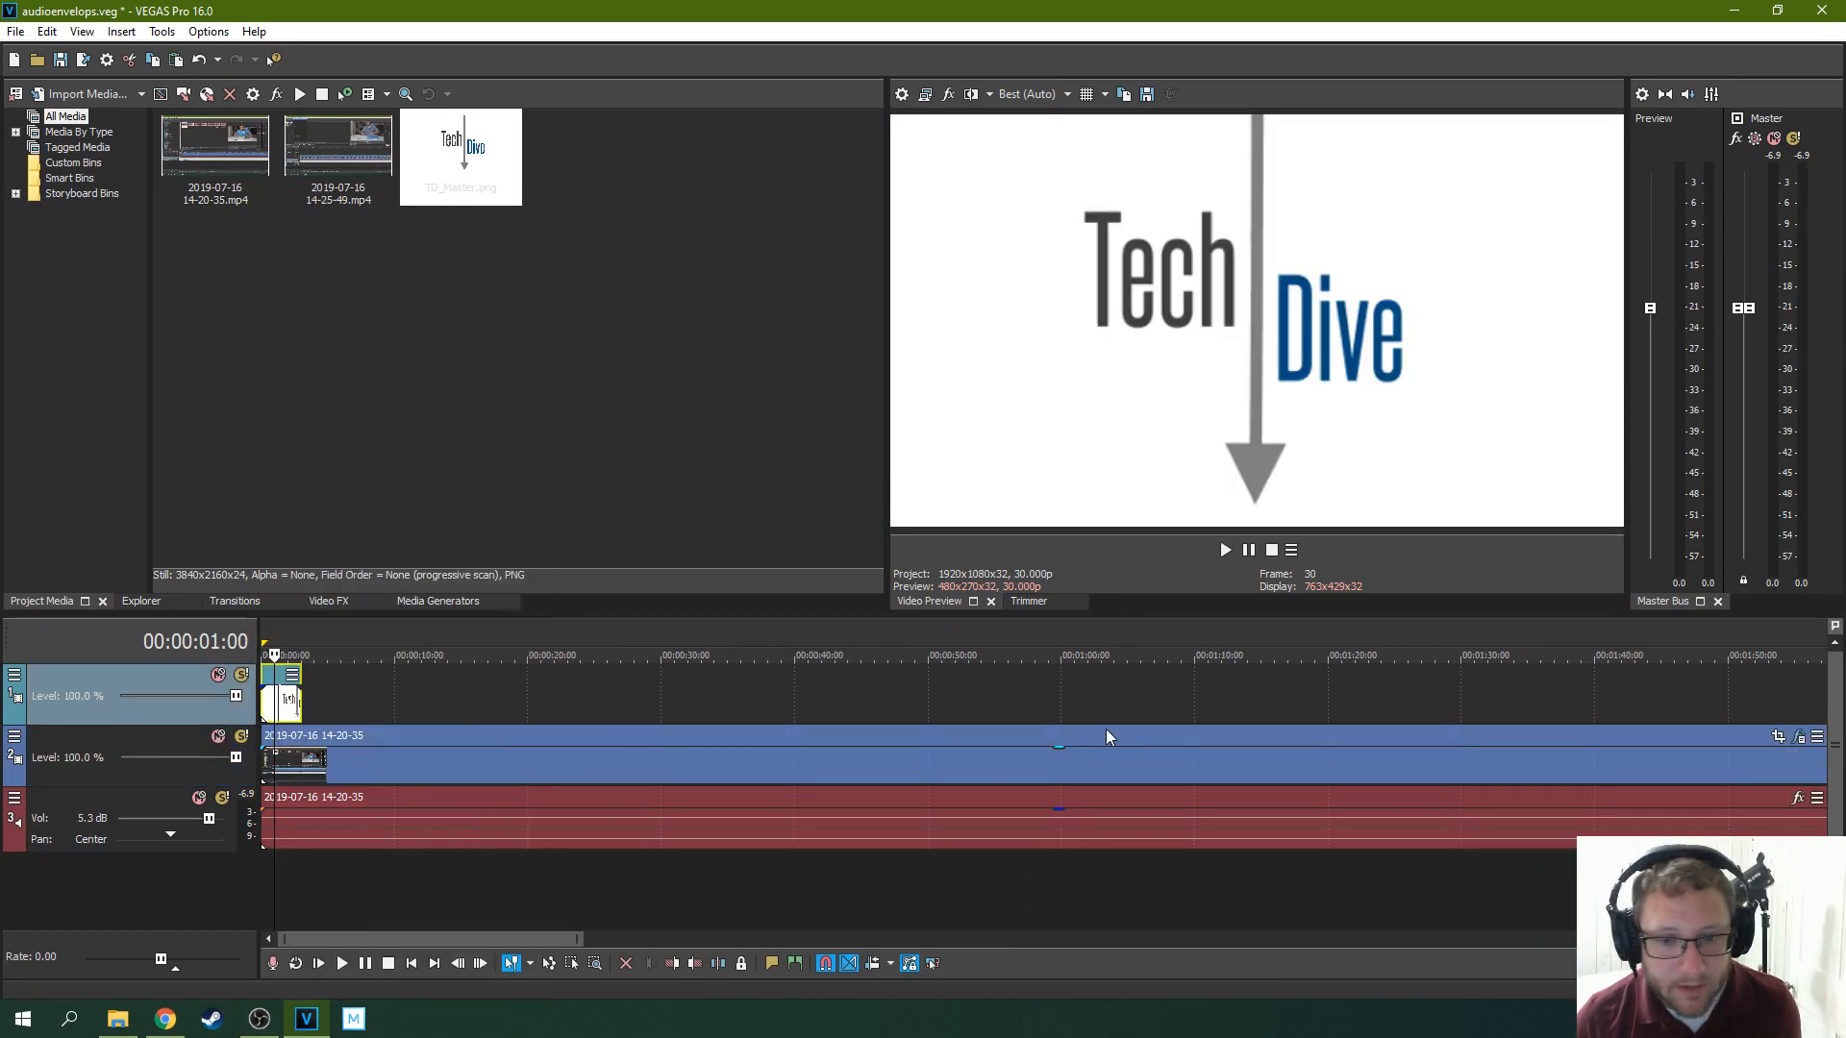
click(984, 688)
right_click(1002, 689)
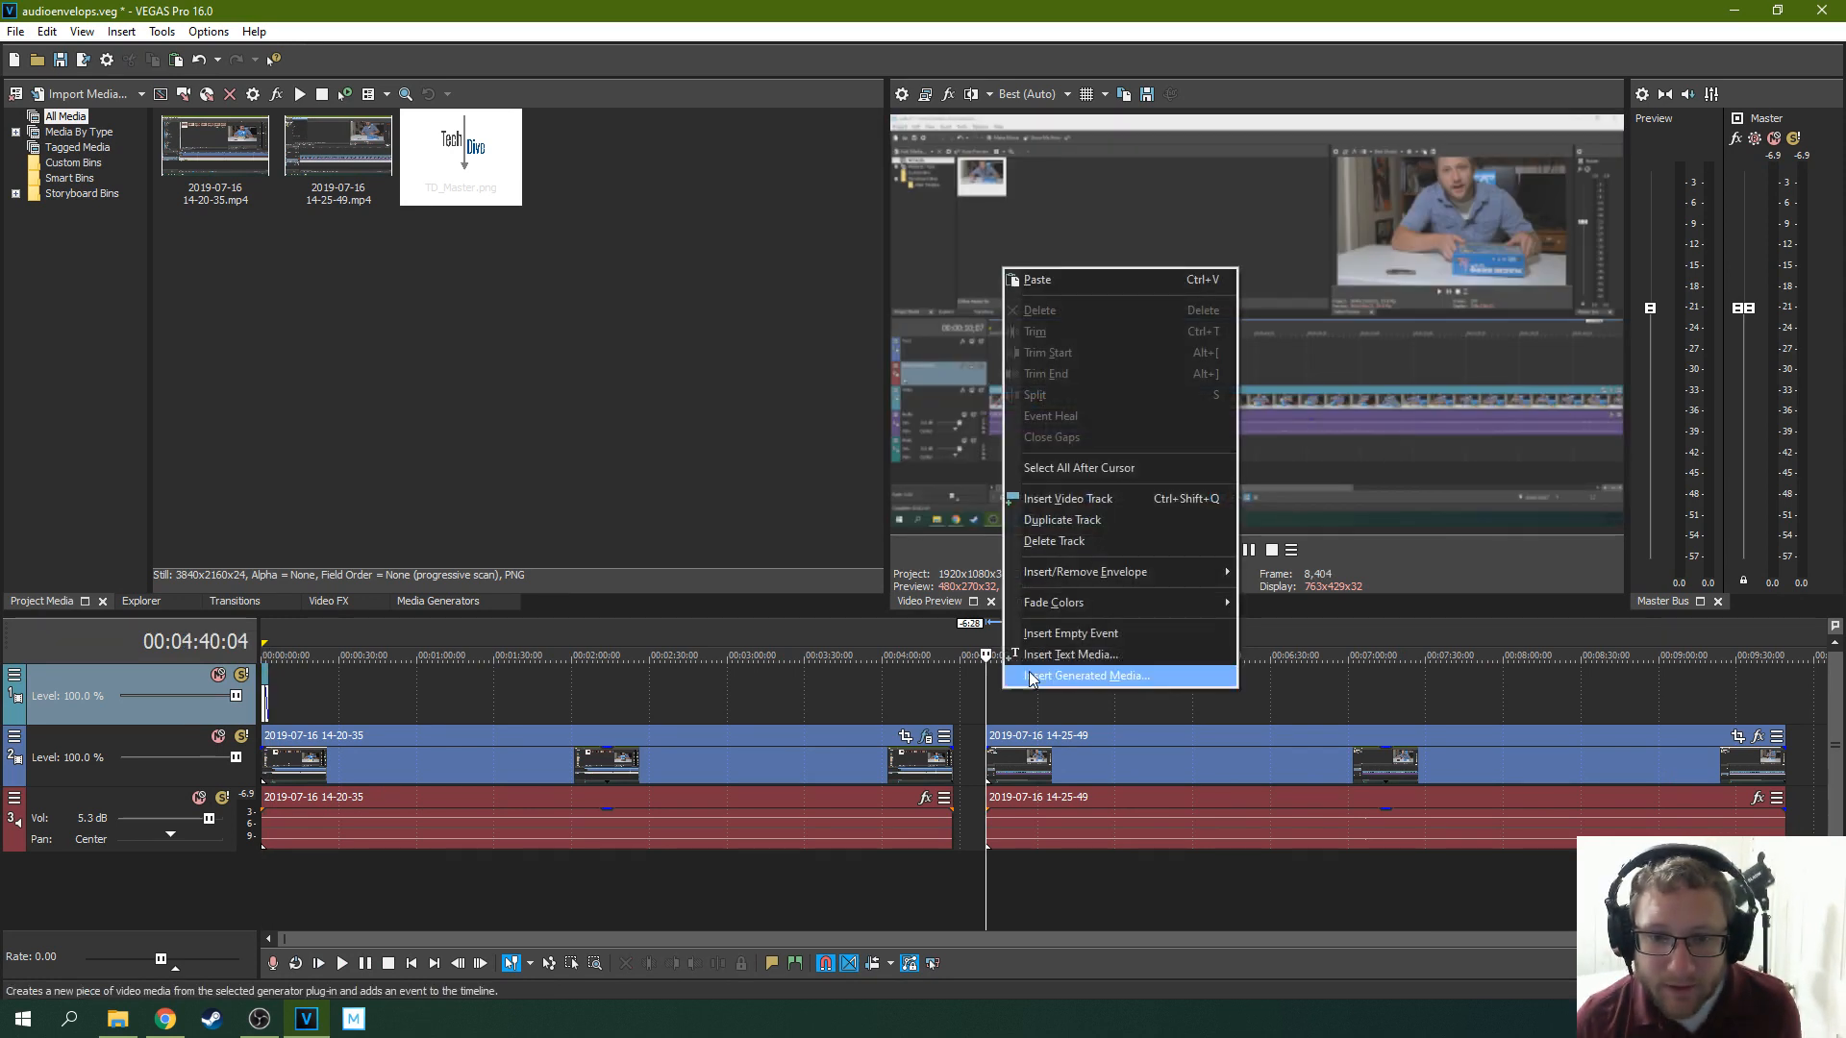
click(1060, 283)
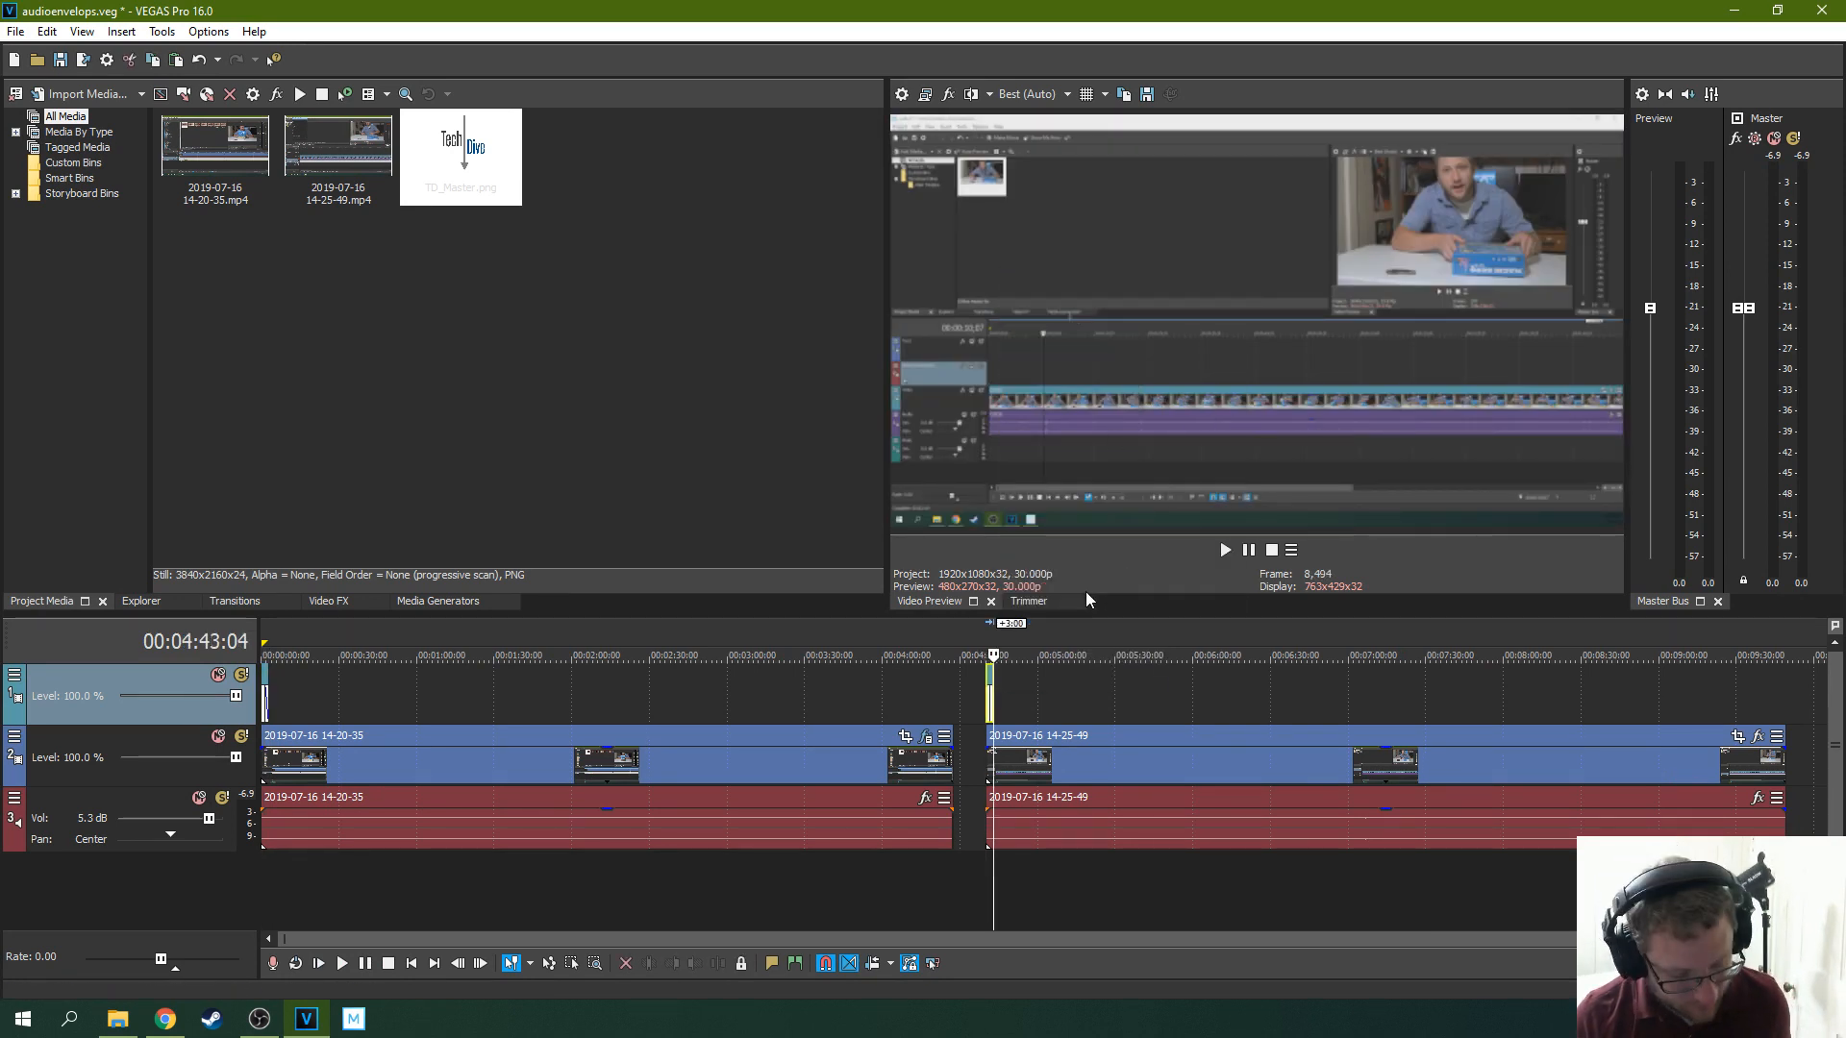
Save the project and play the pasted logo with the second recording's opening from 00:04:40:04
click(988, 679)
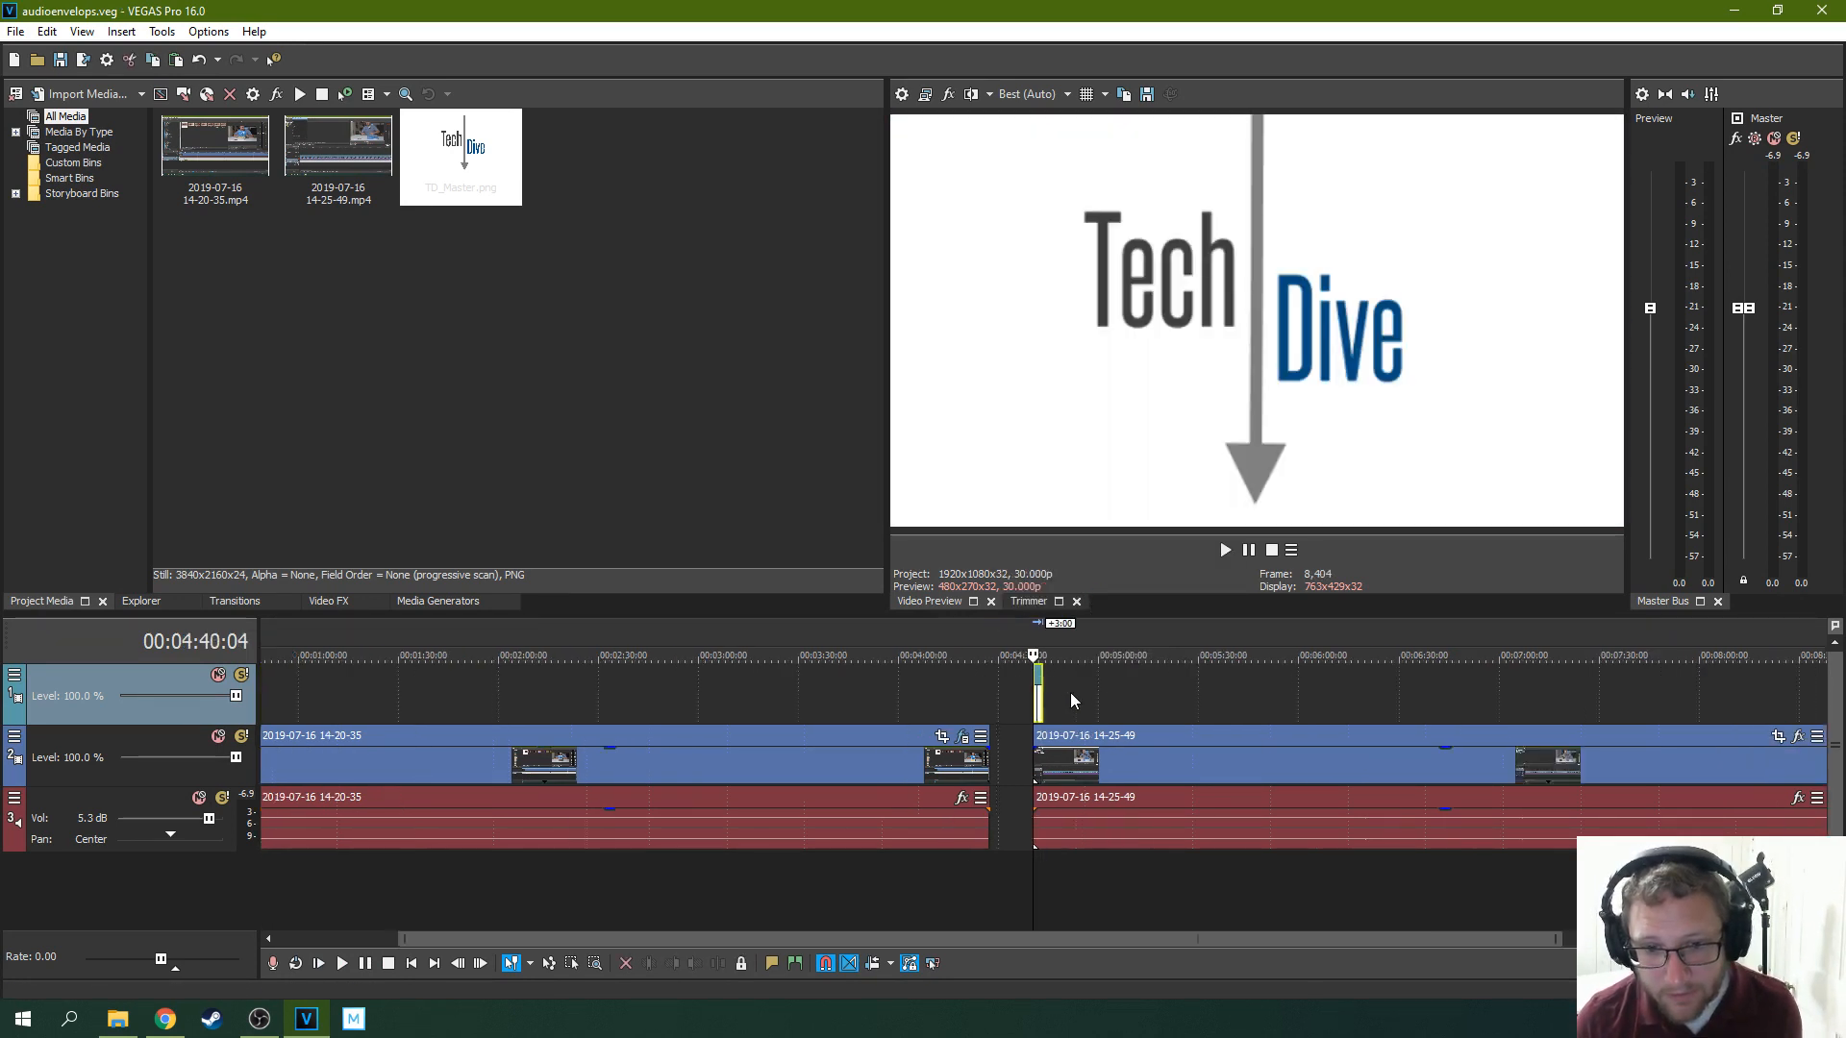
scroll(1068, 692, up, 6)
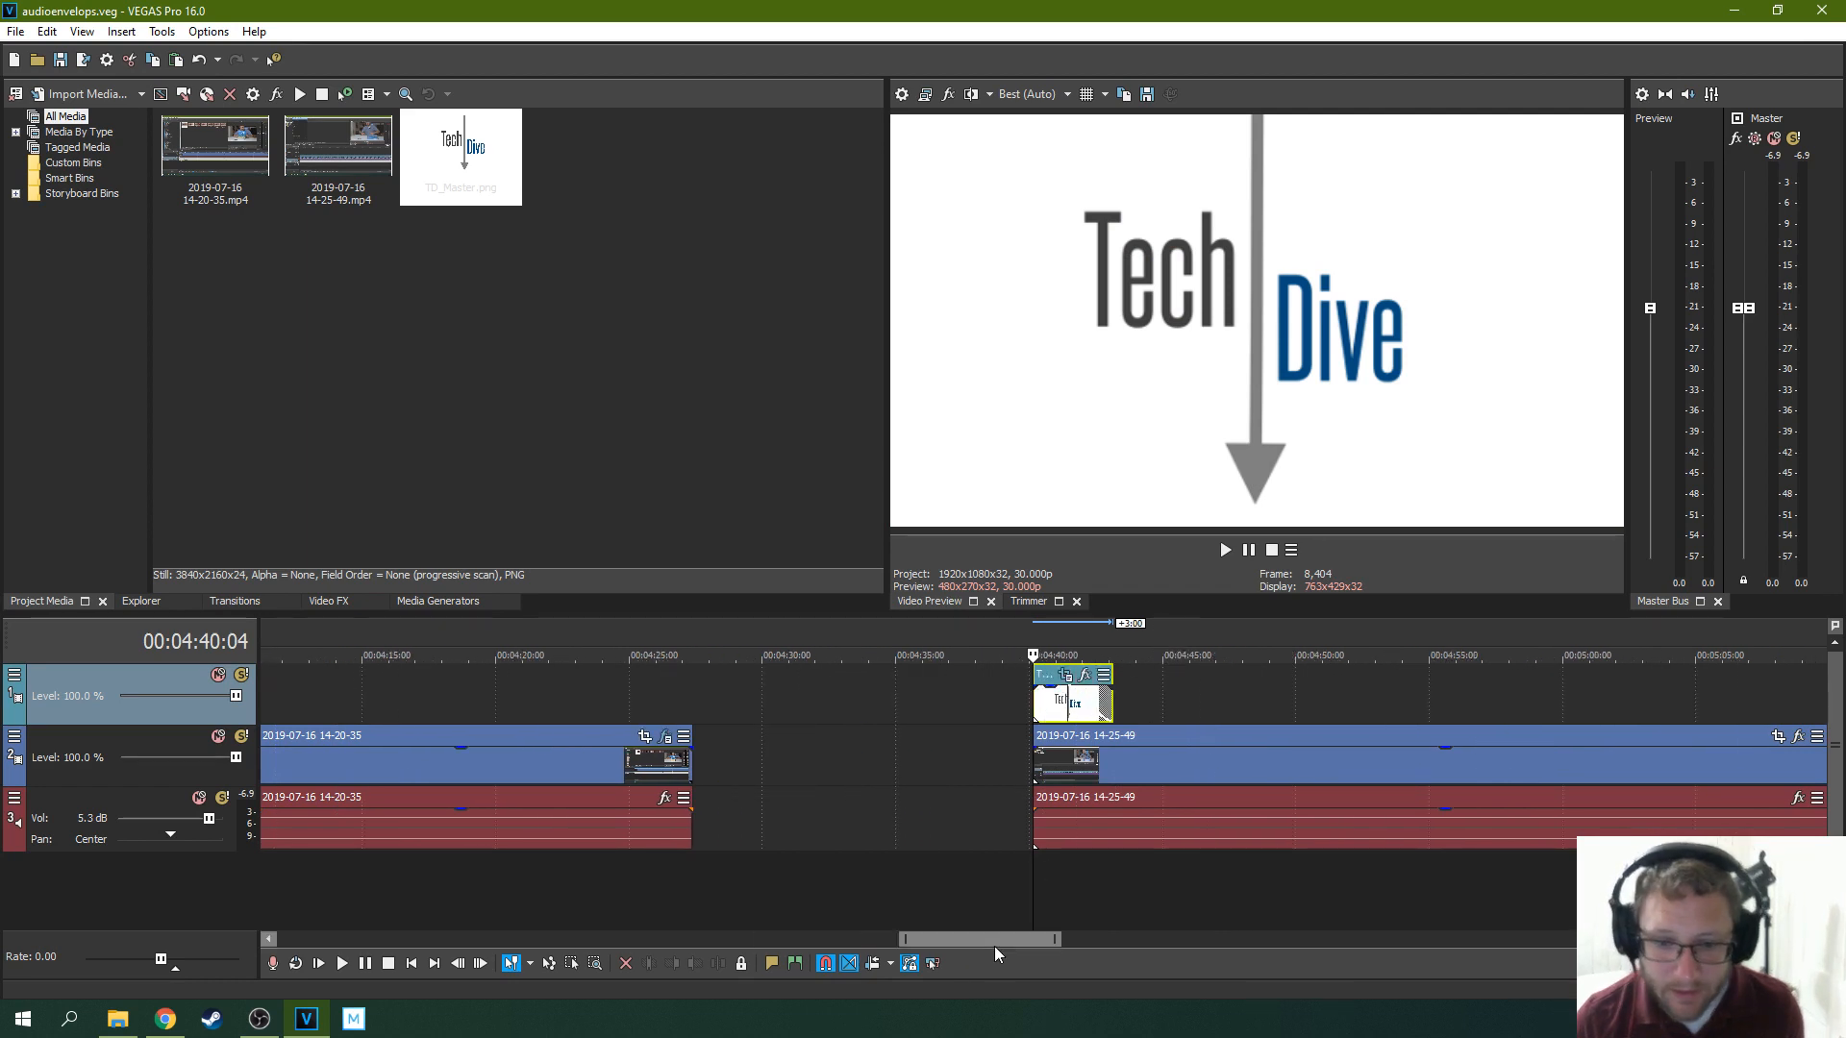
drag(994, 946, 1064, 933)
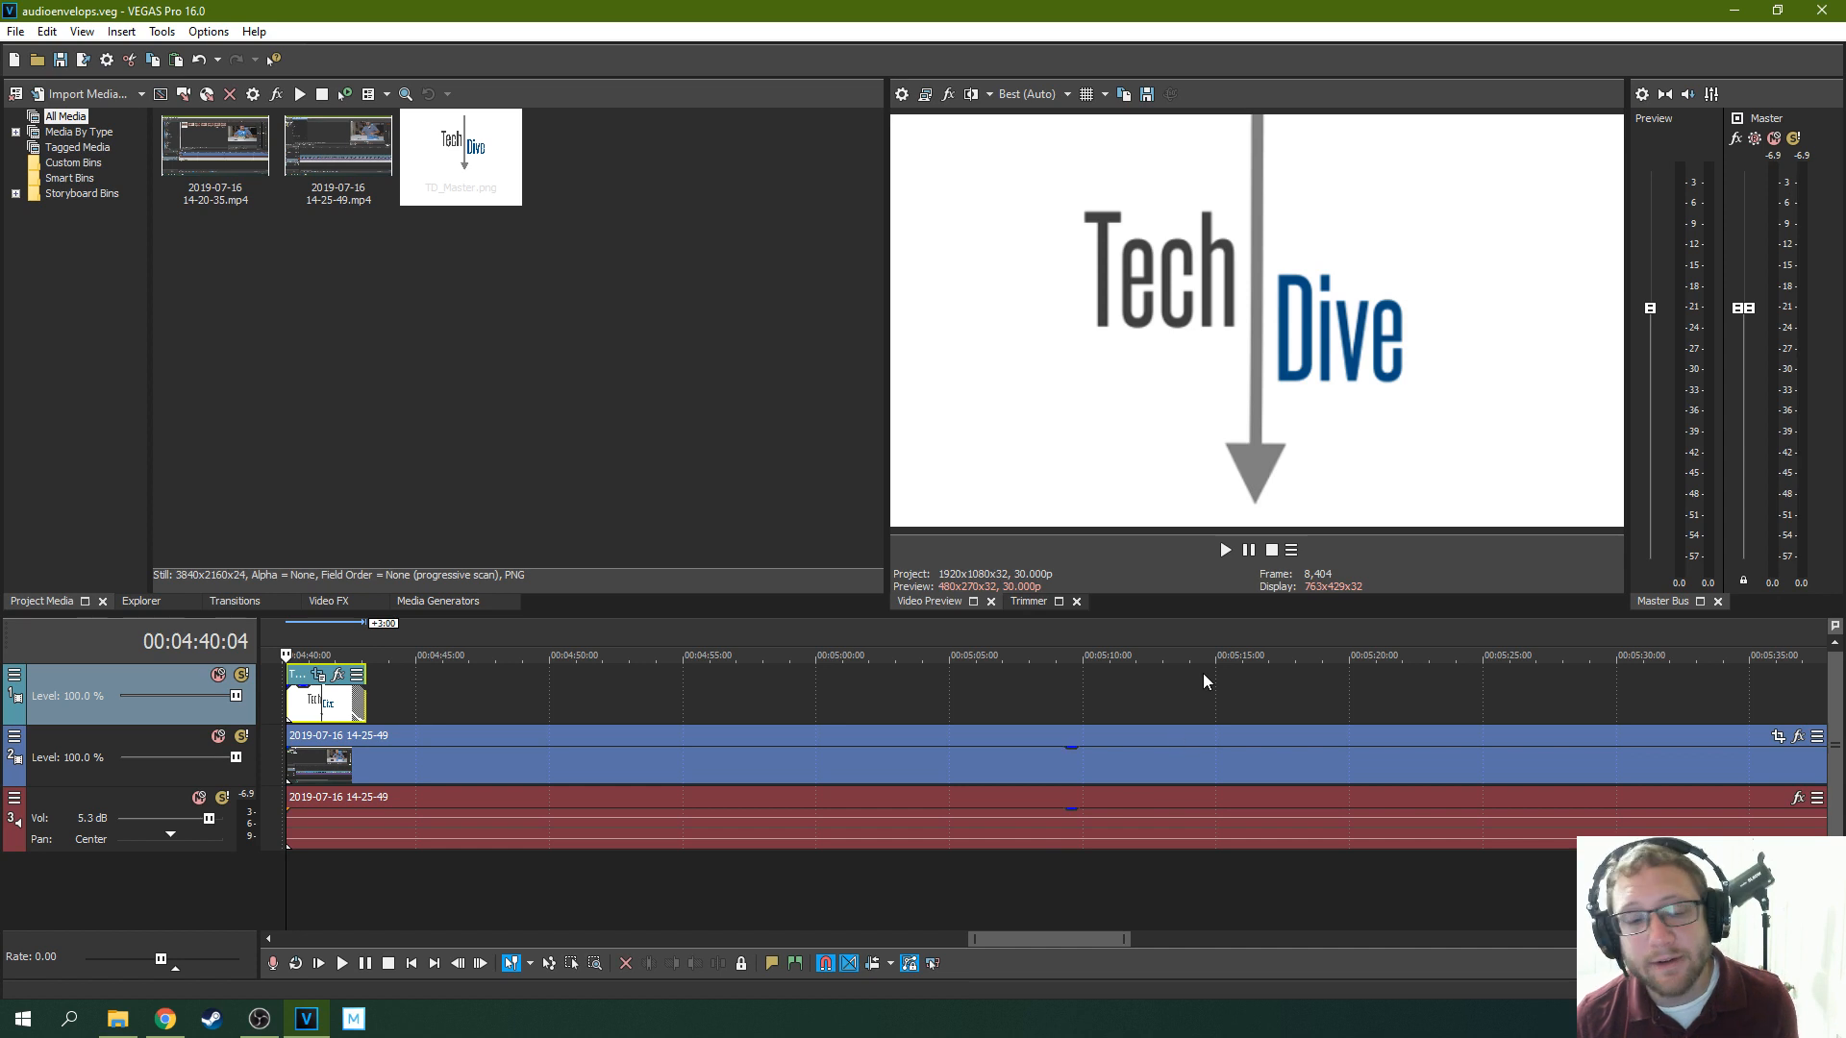
click(1249, 552)
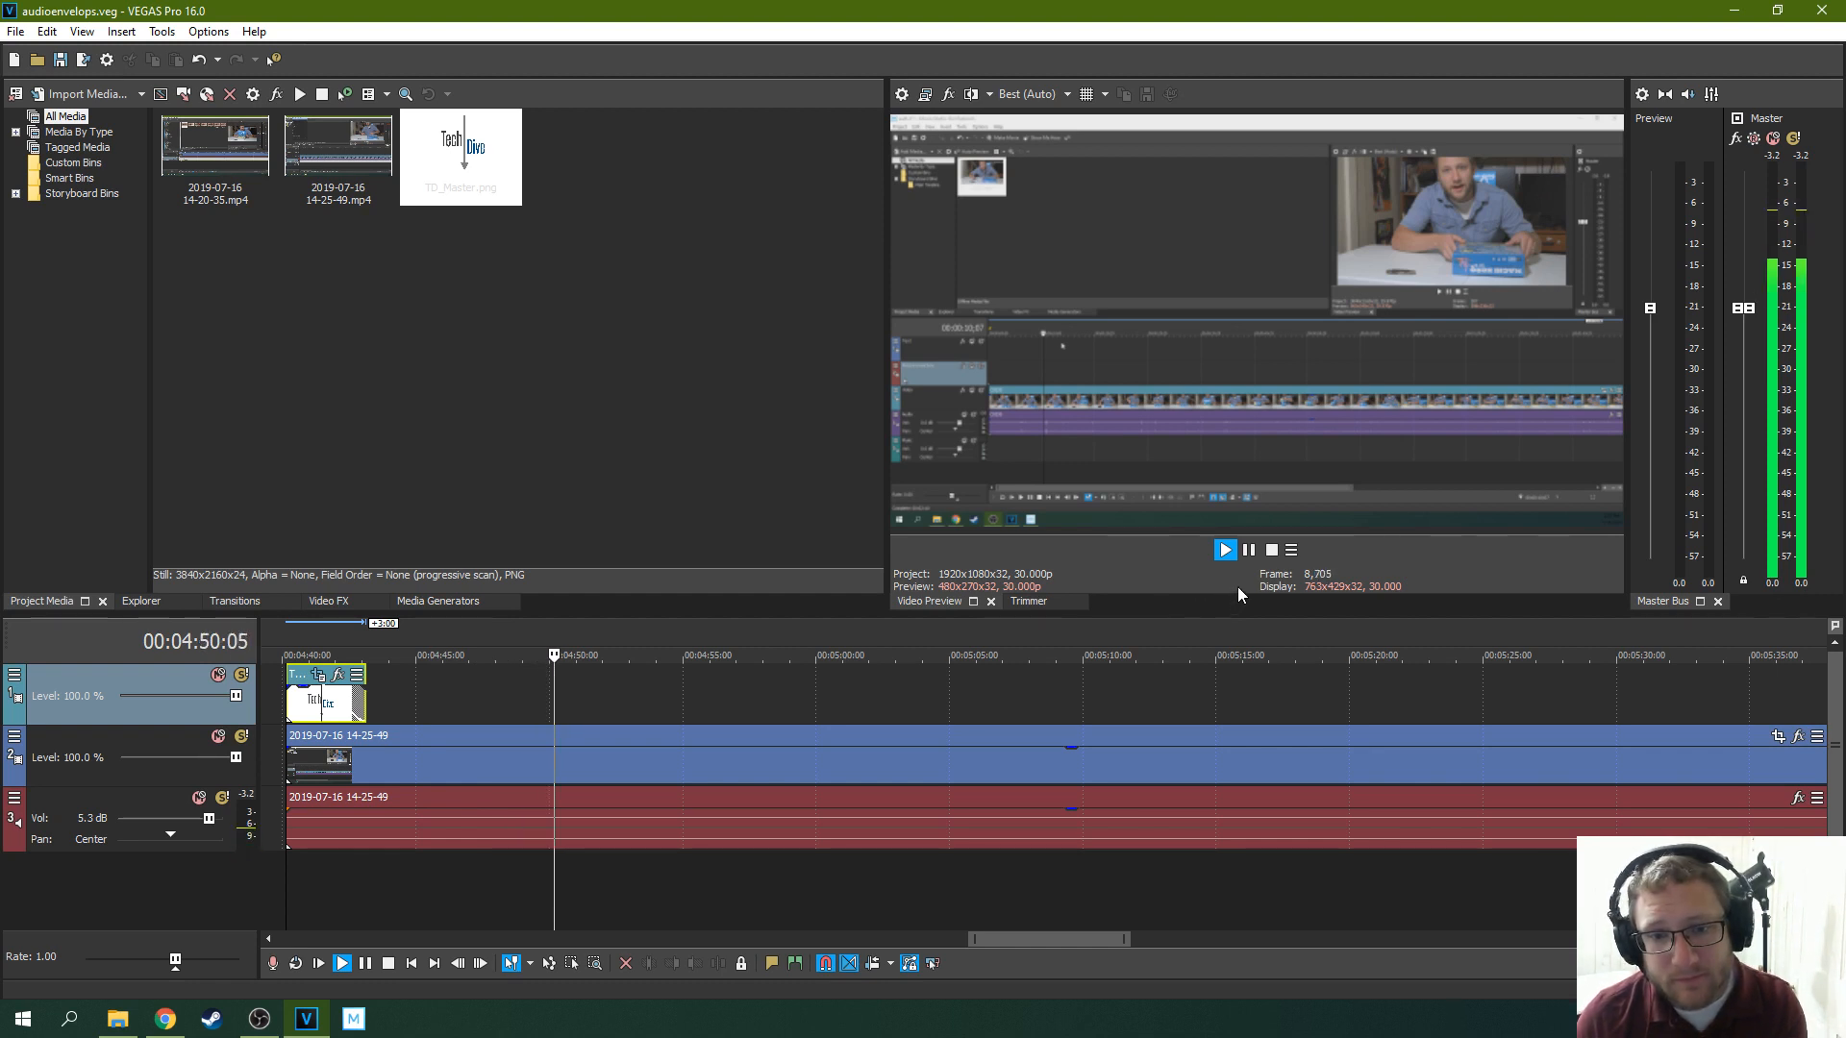
Play the last seconds of the second recording and trim its end to 00:09:48:07
scroll(1183, 673, down, 2)
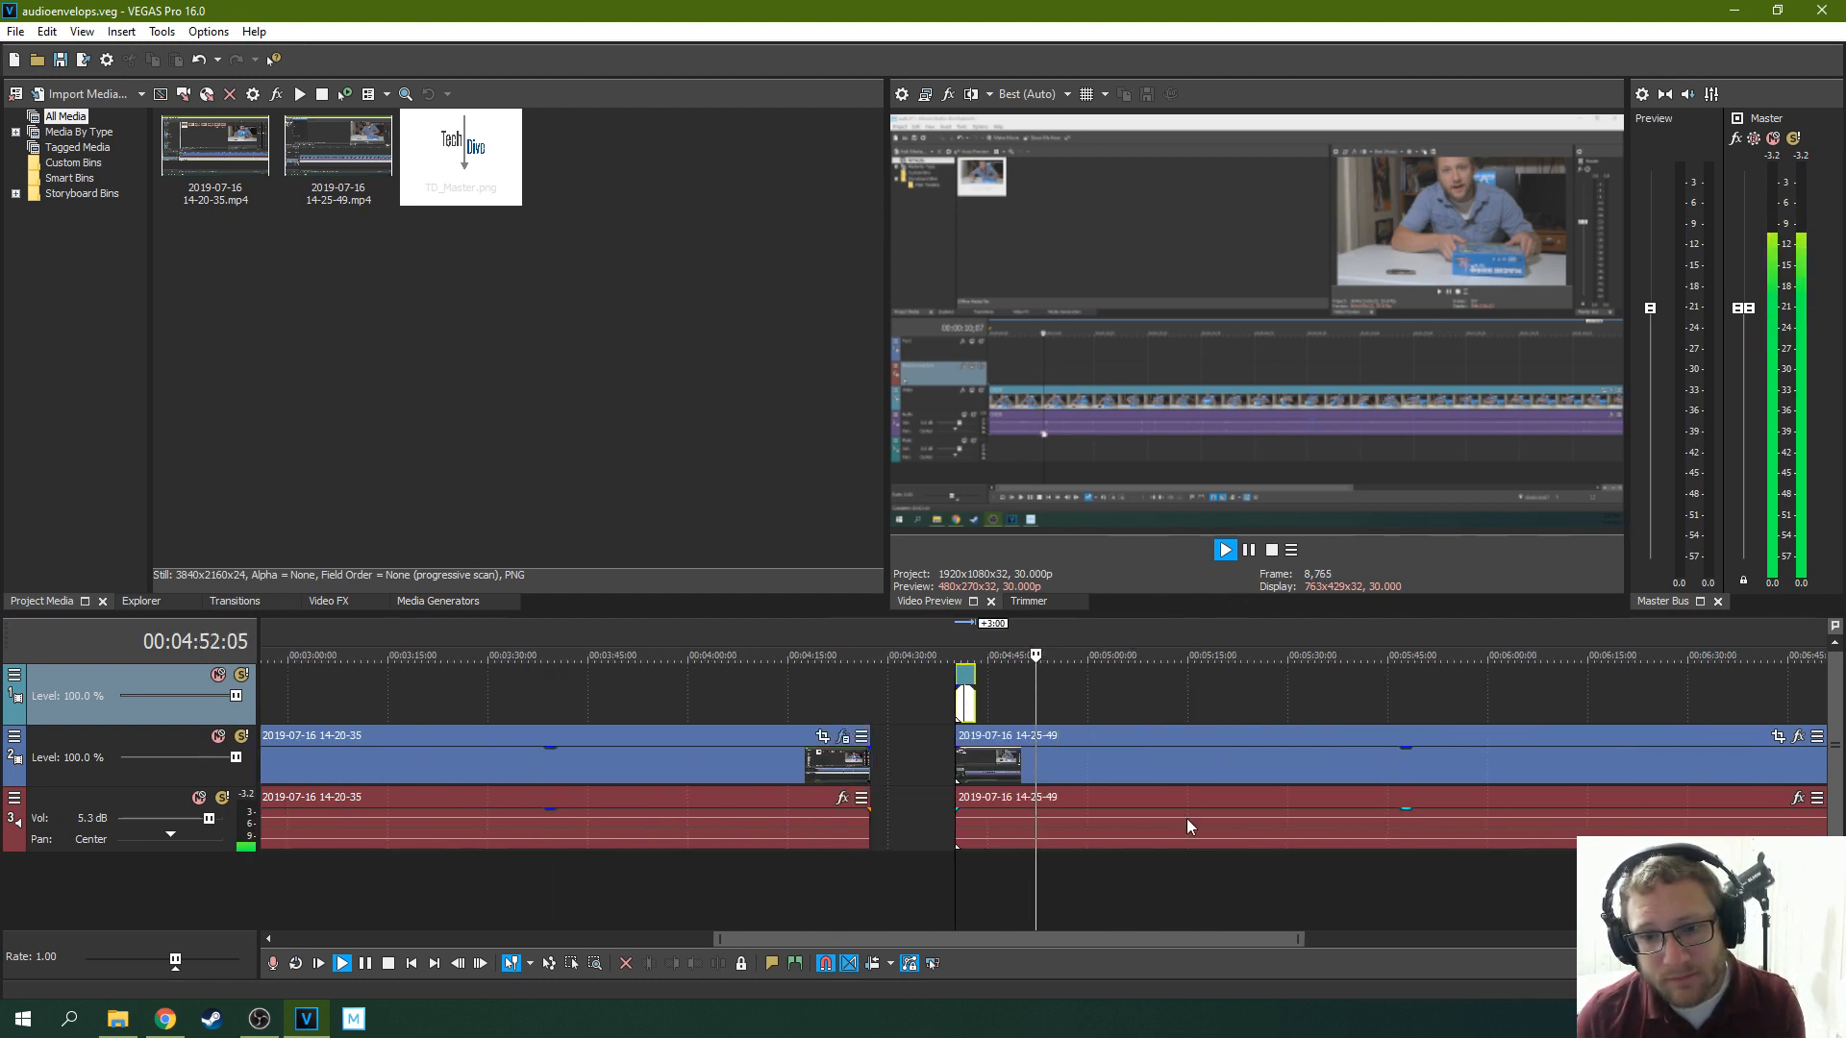
drag(1181, 941, 1689, 929)
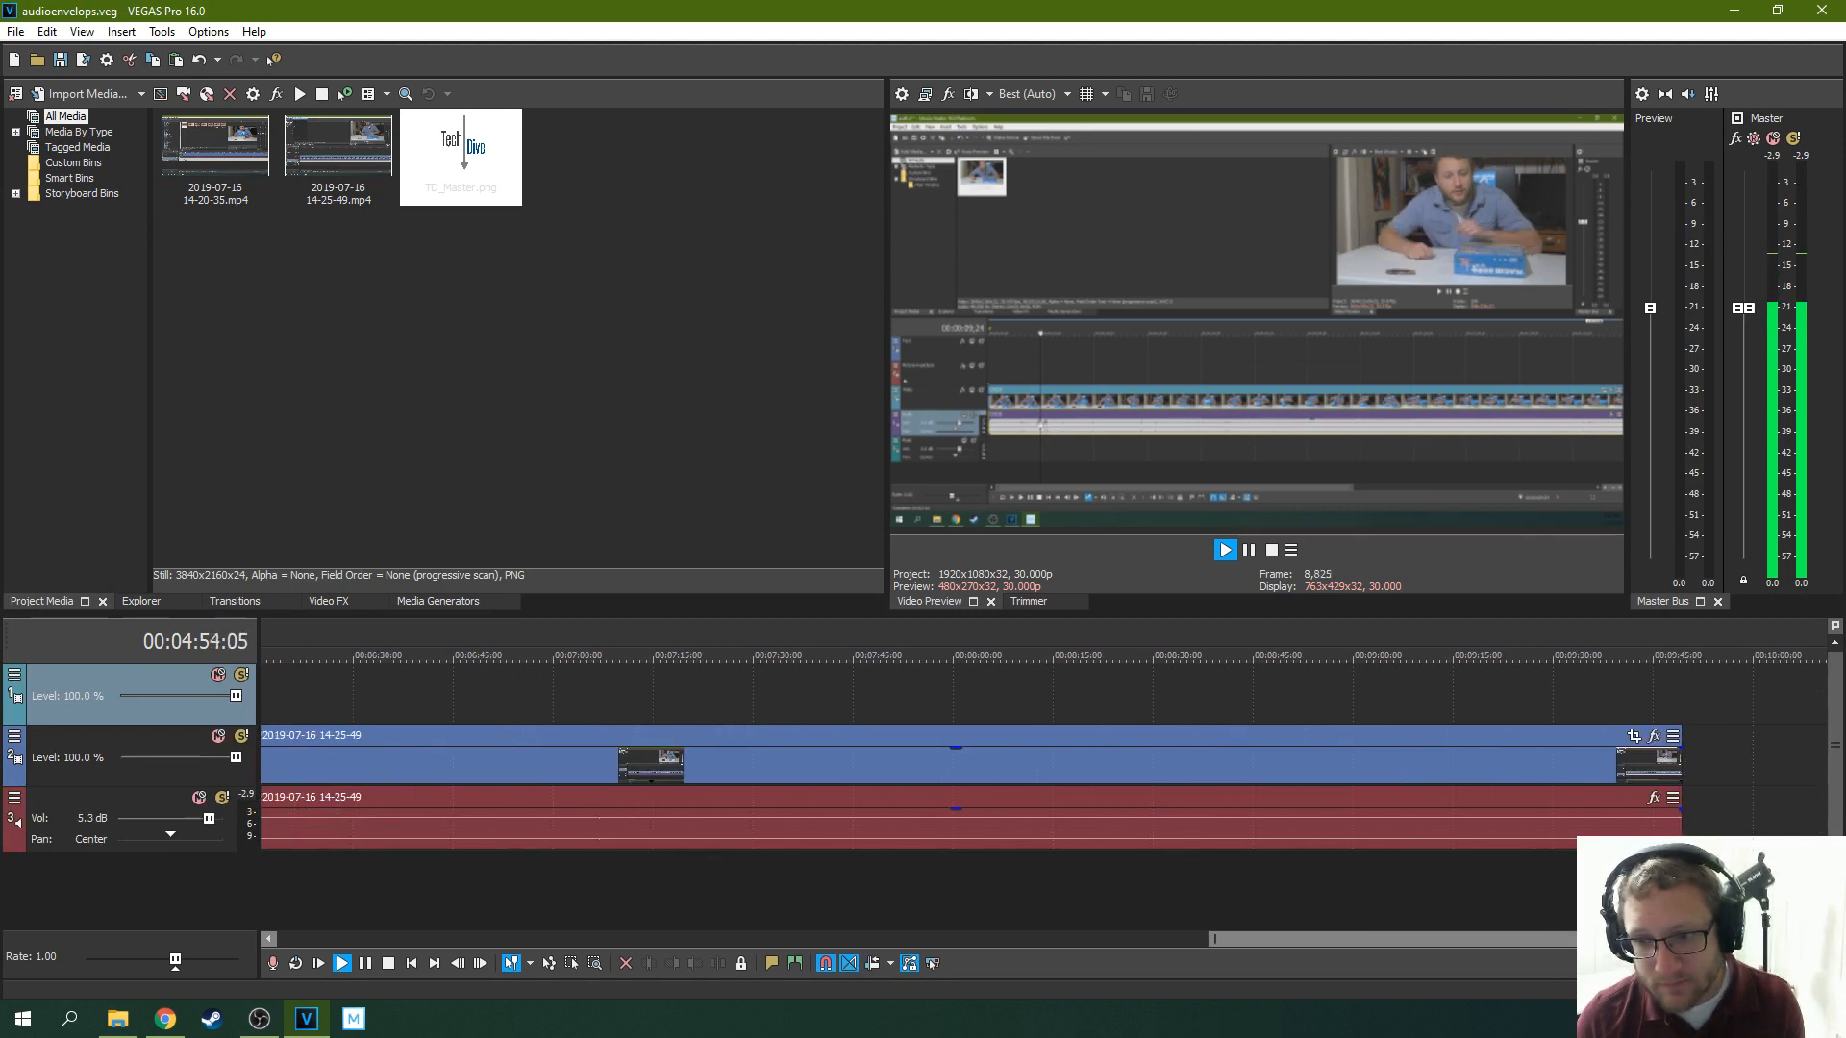
click(1576, 769)
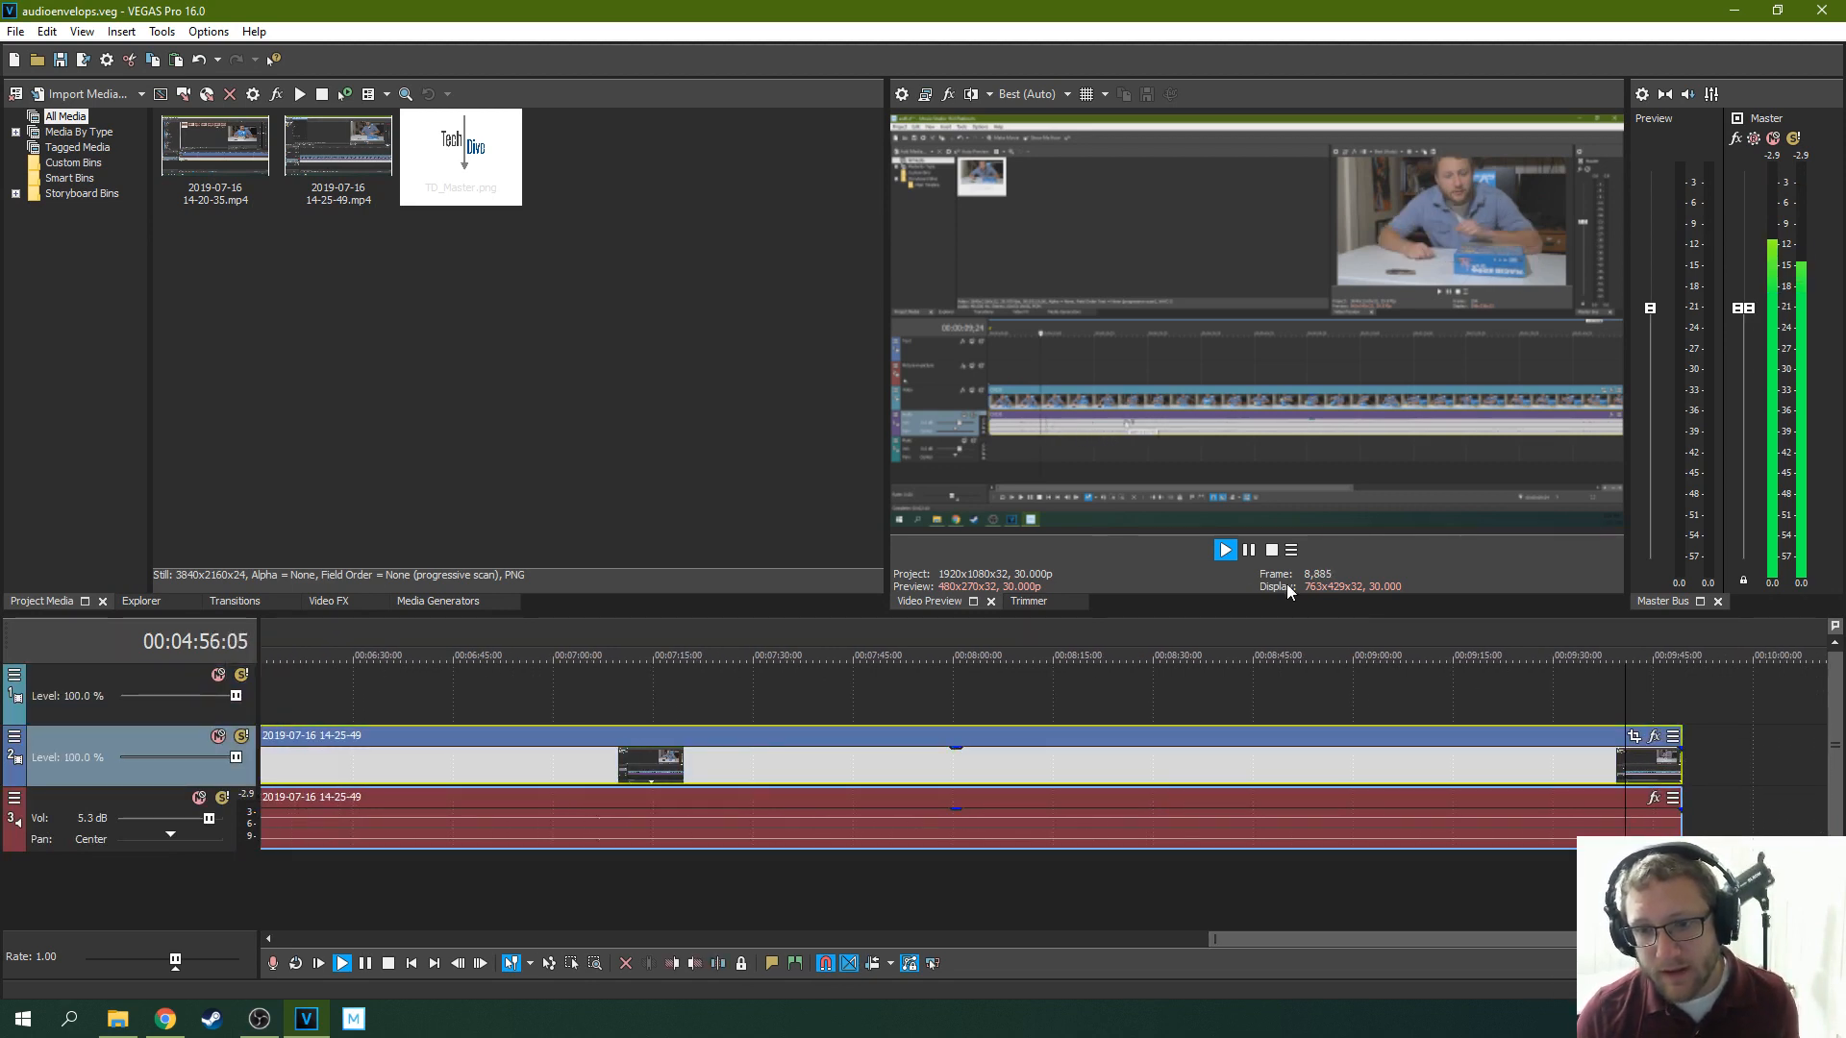
click(1227, 551)
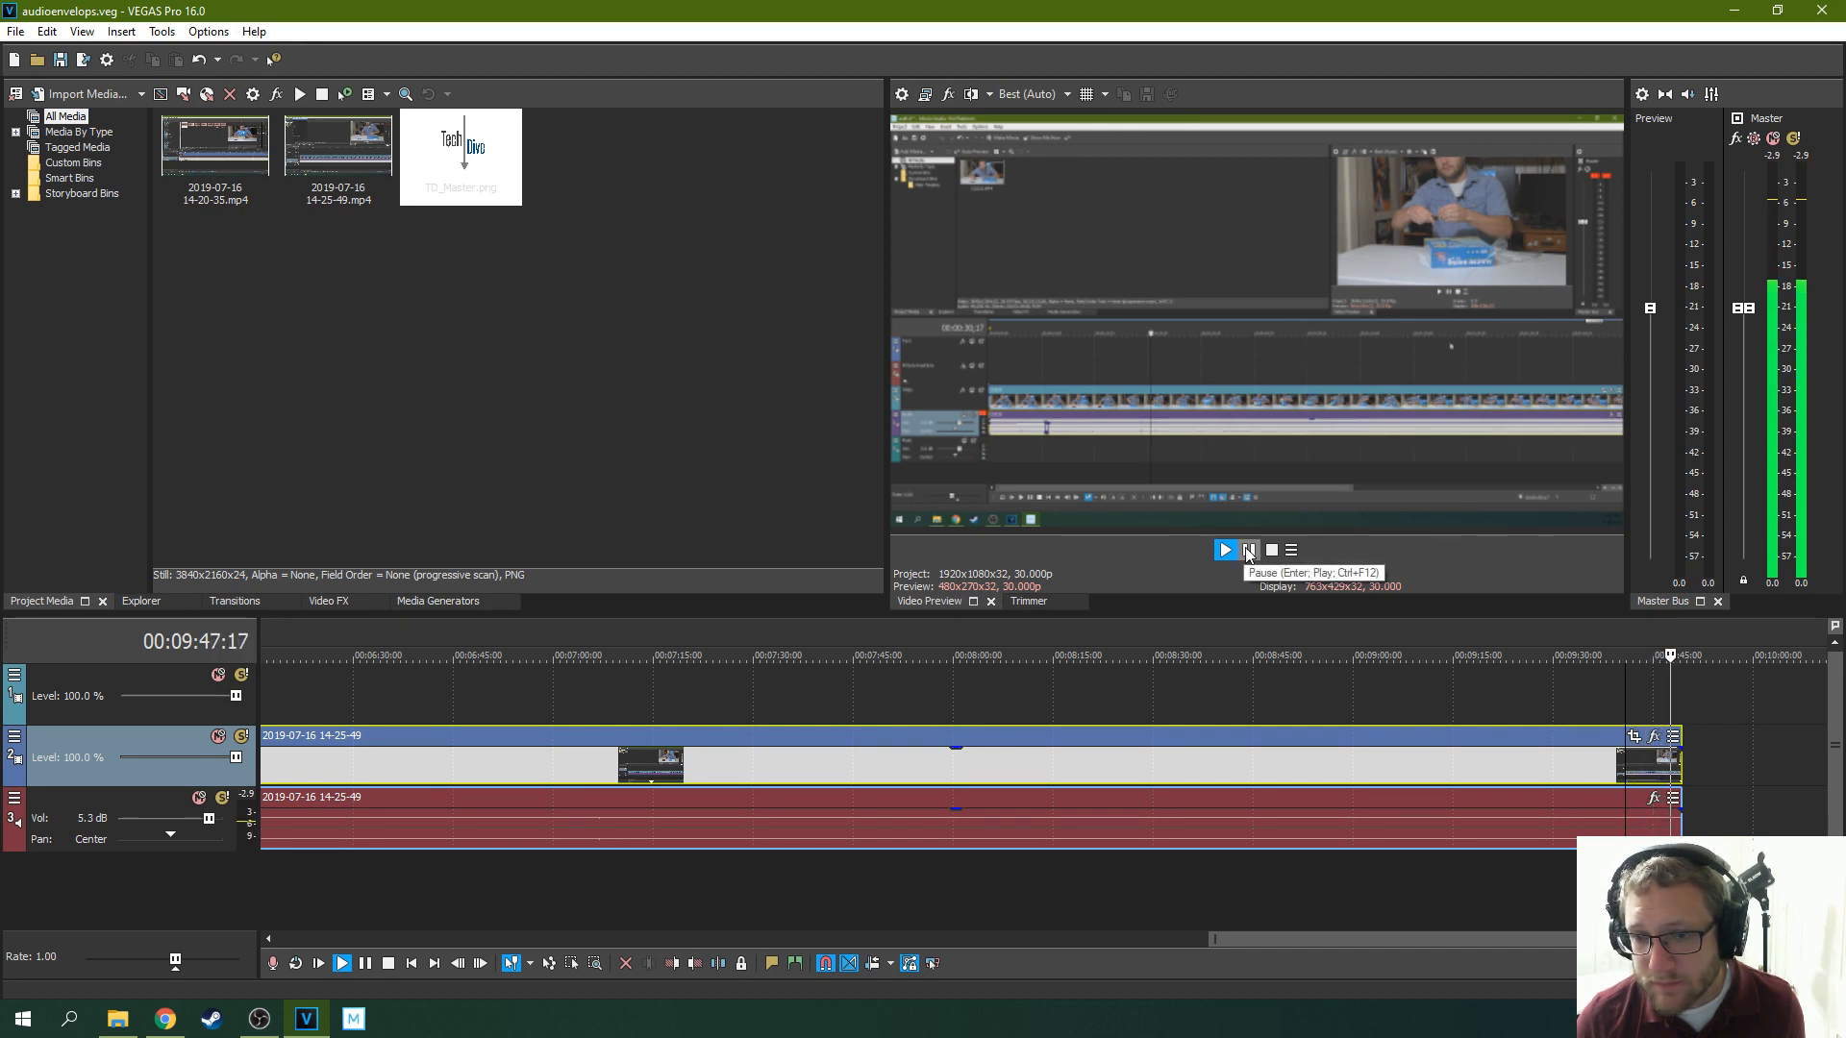
click(1248, 552)
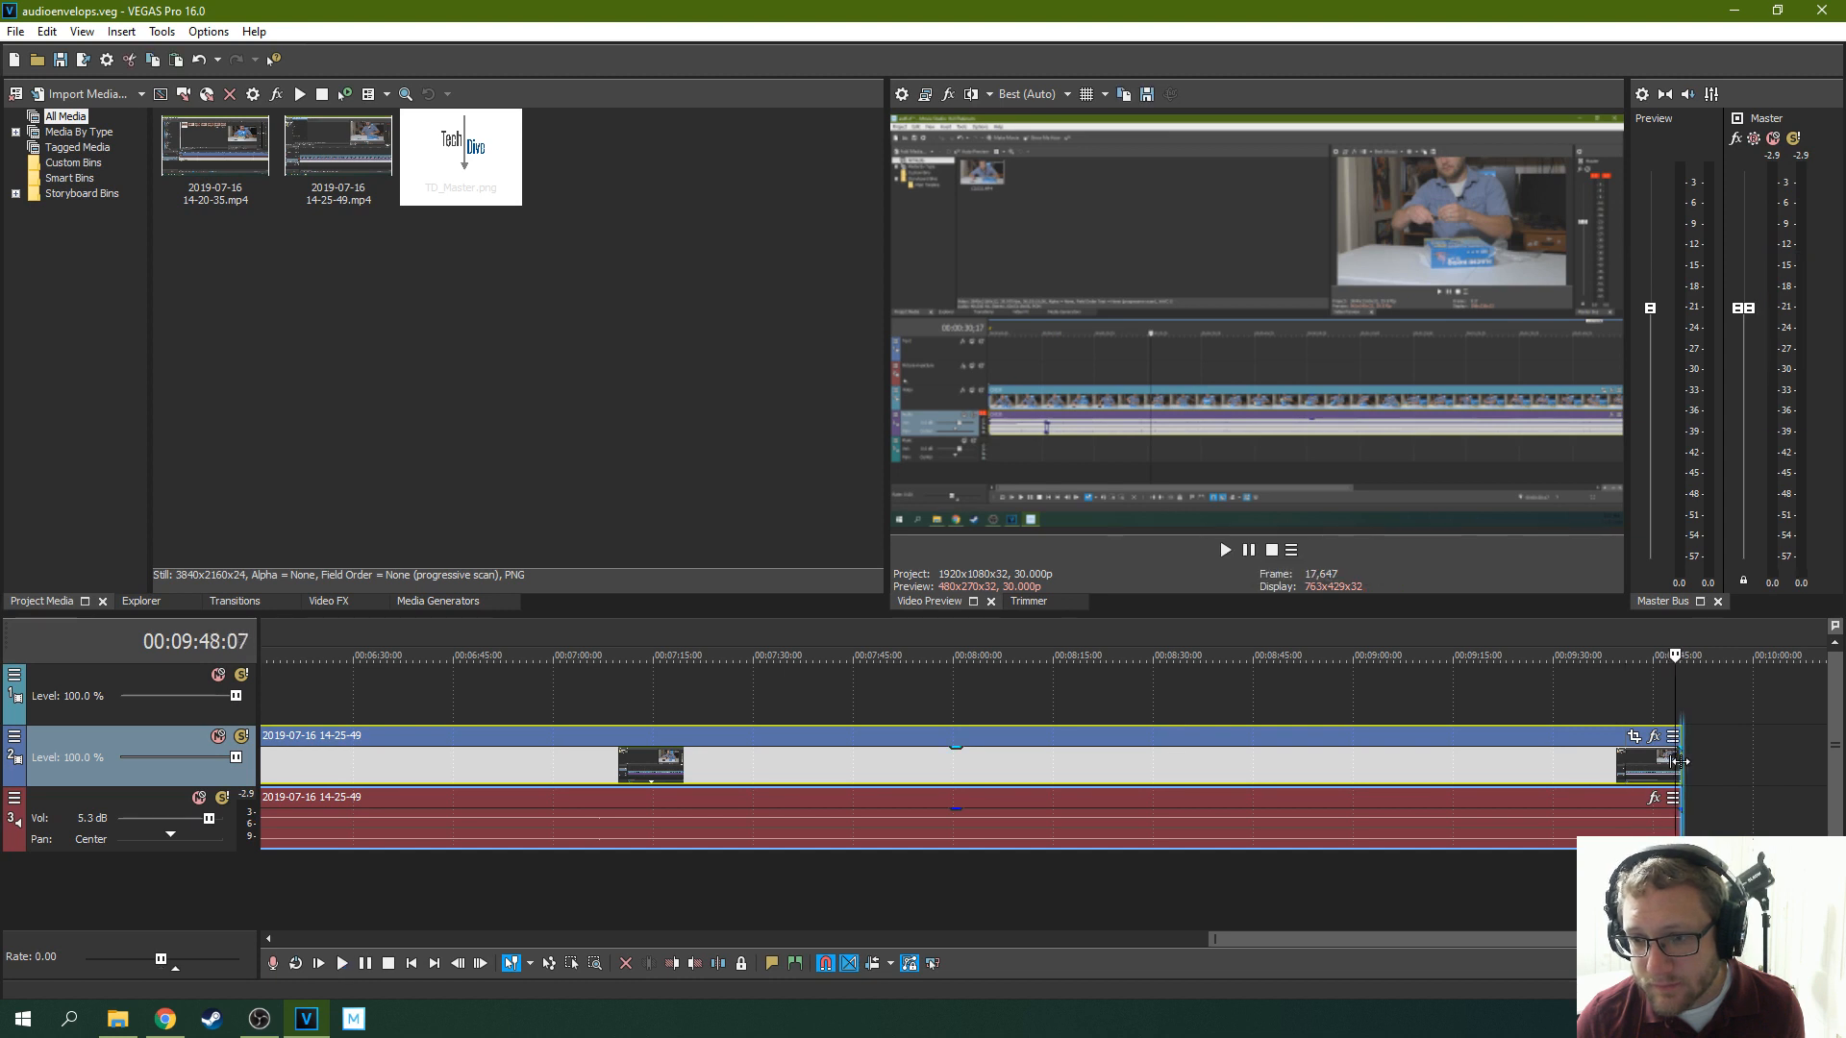
drag(1680, 762, 1673, 762)
scroll(1225, 771, down, 4)
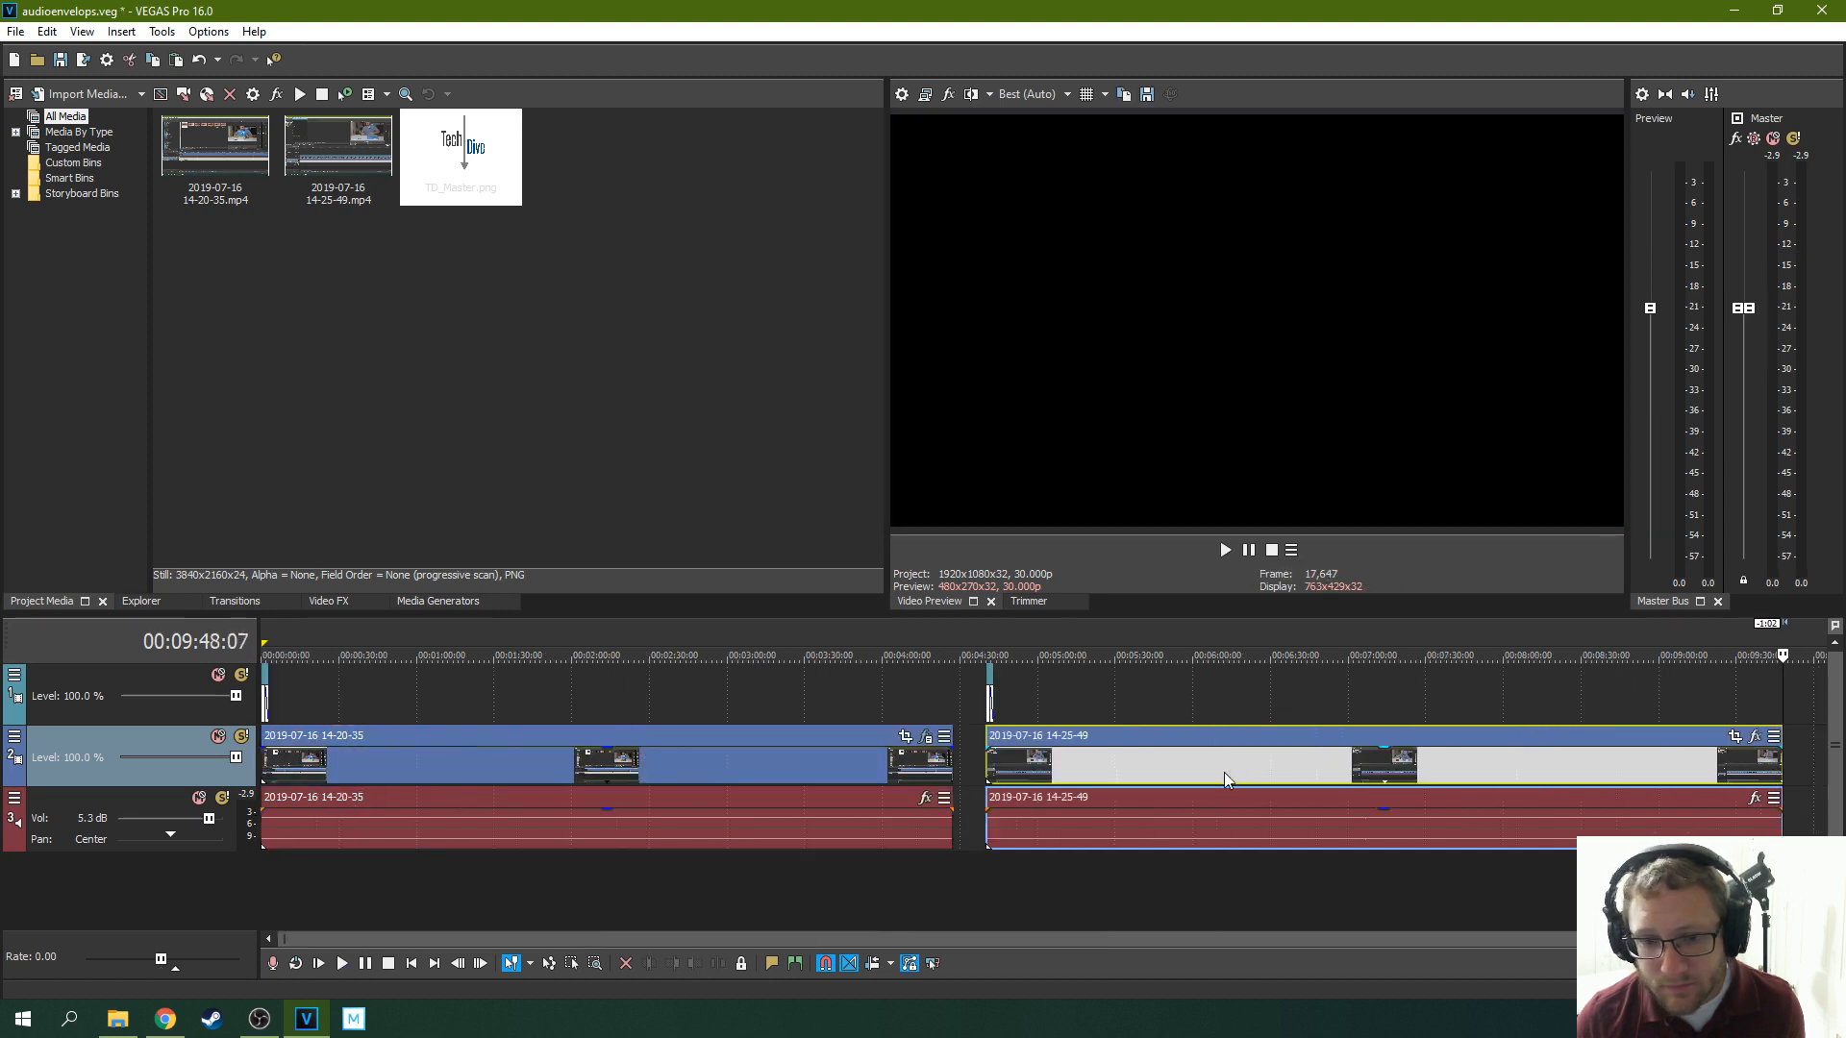
Replay the logo and the second recording's opening from the recording's start, and save the project
click(988, 765)
key(space)
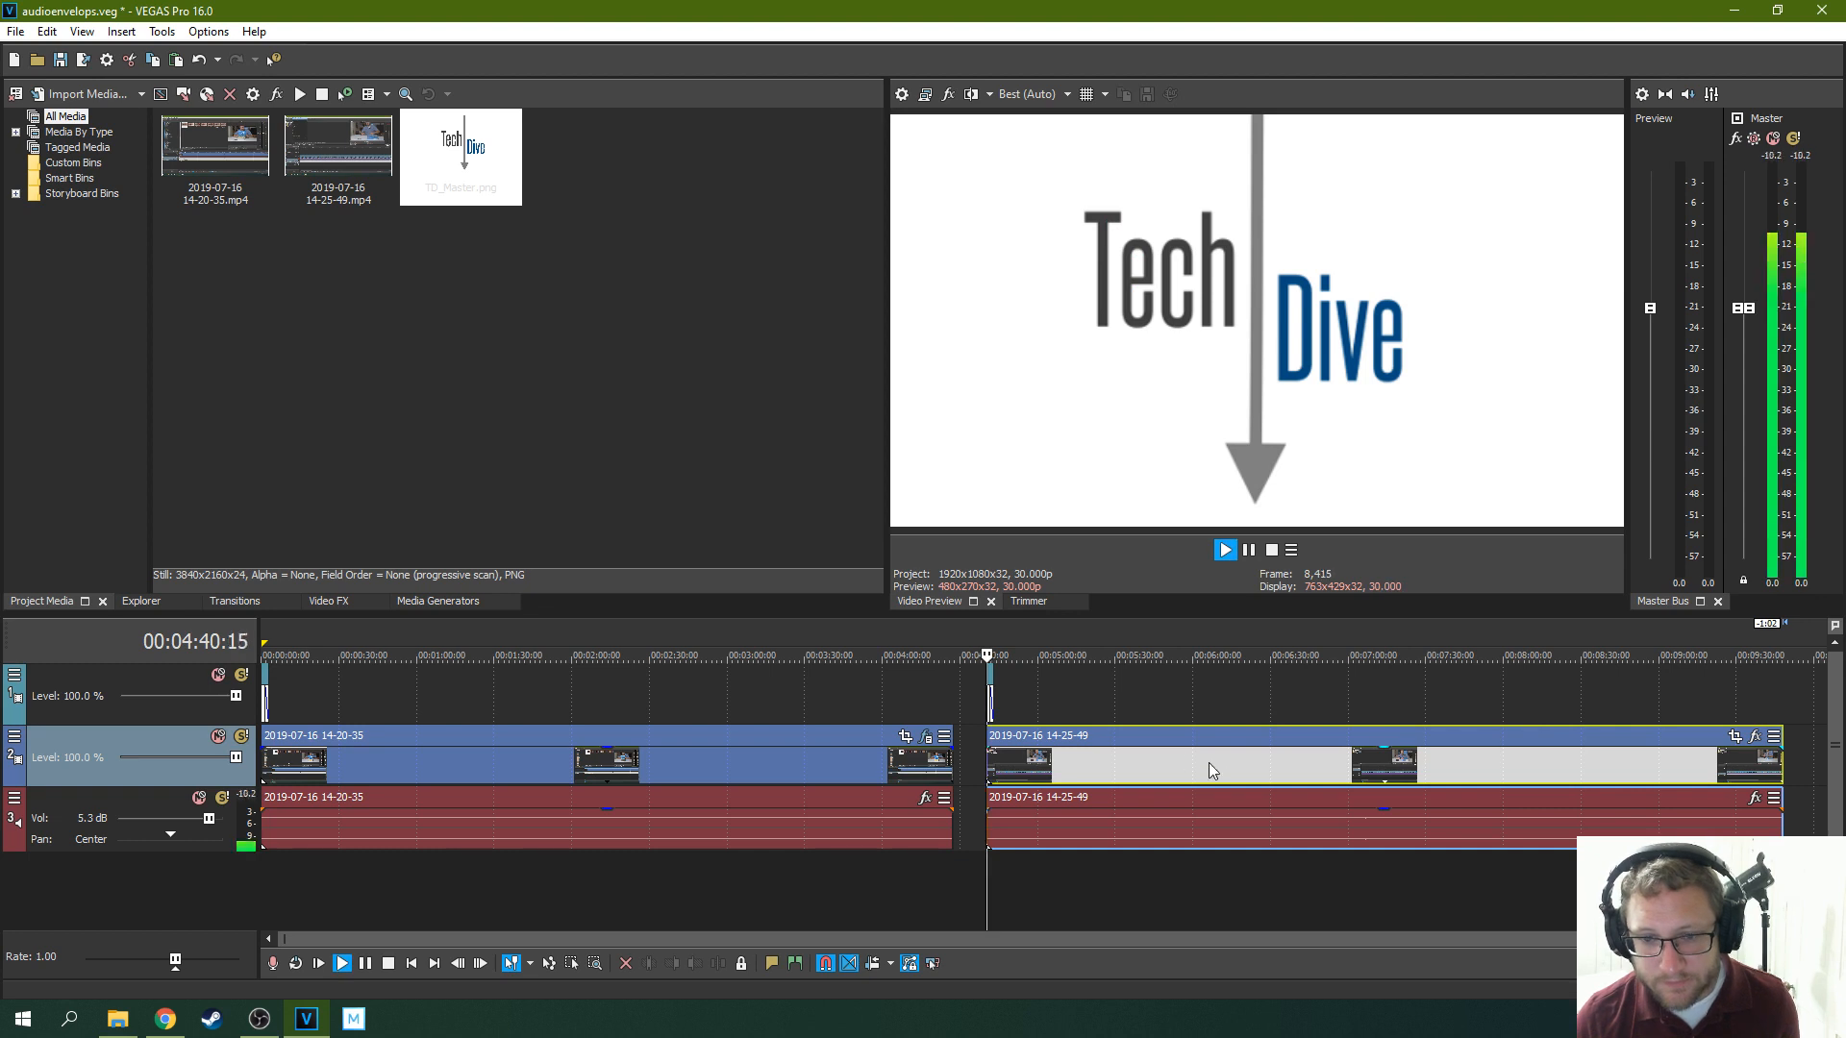
scroll(1221, 769, up, 4)
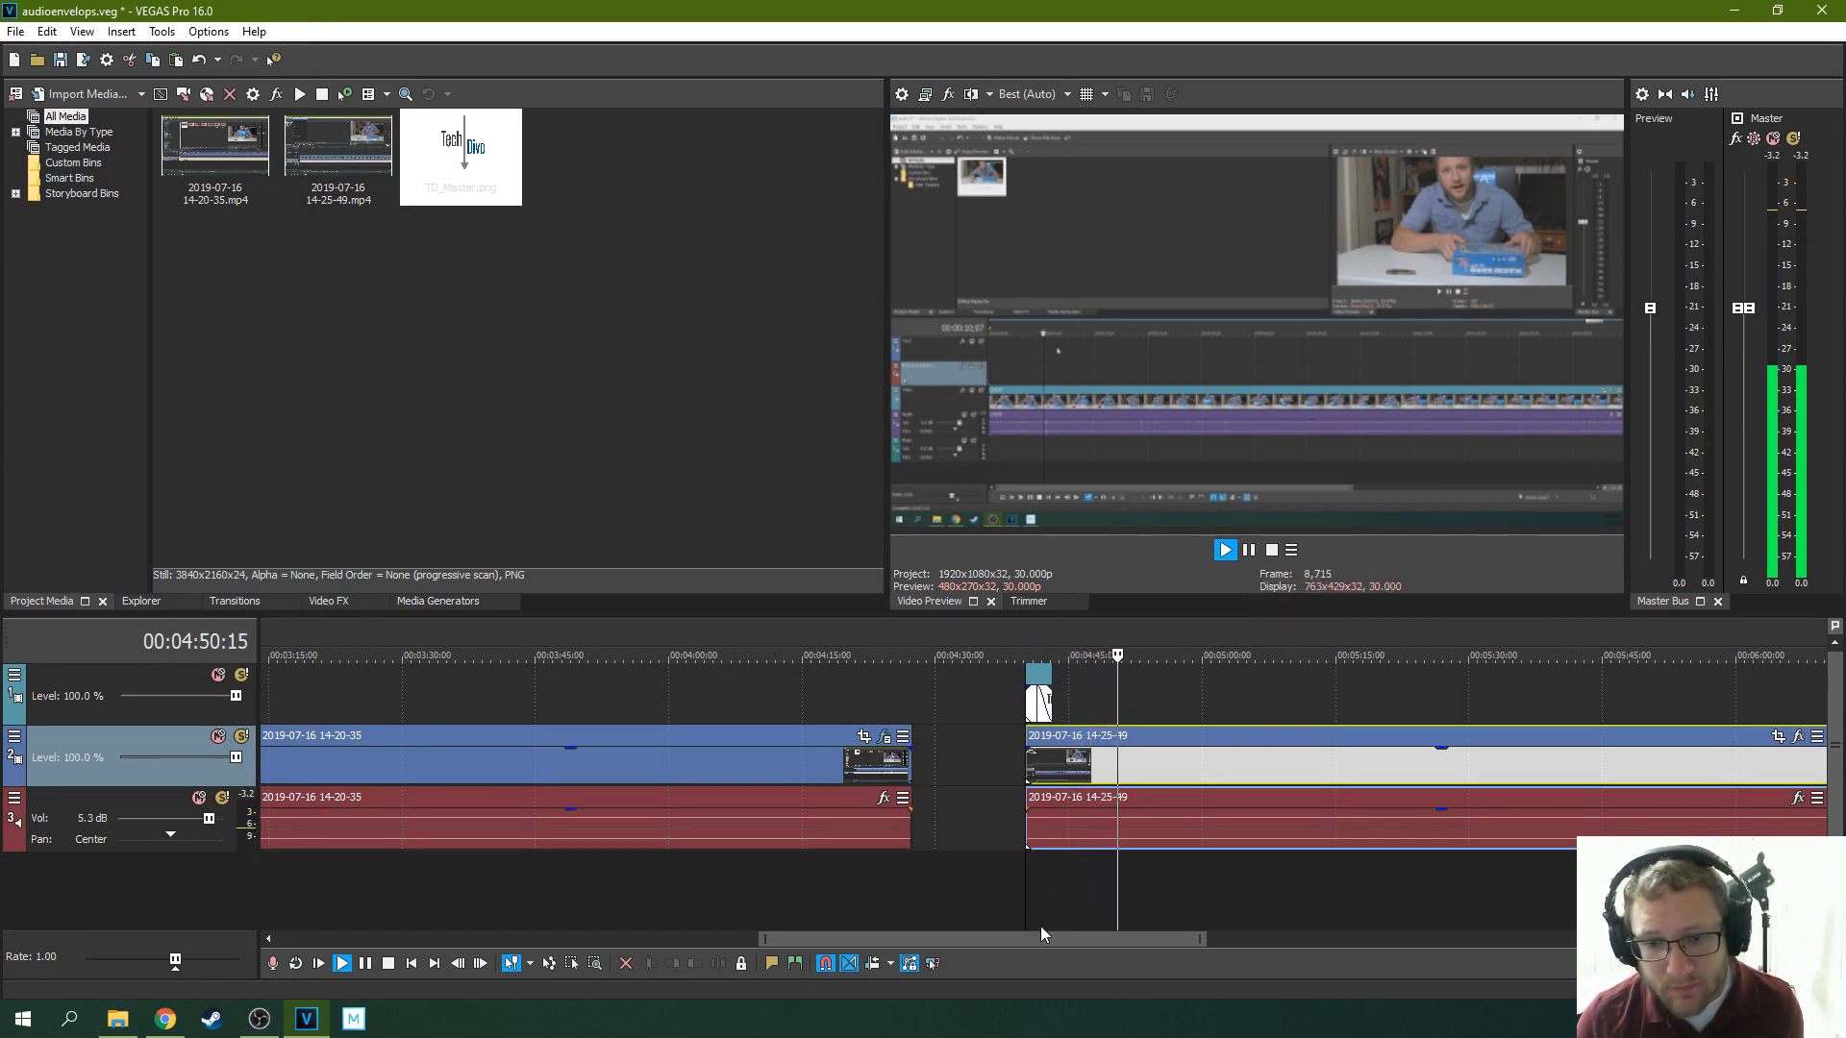
drag(1039, 938, 1292, 909)
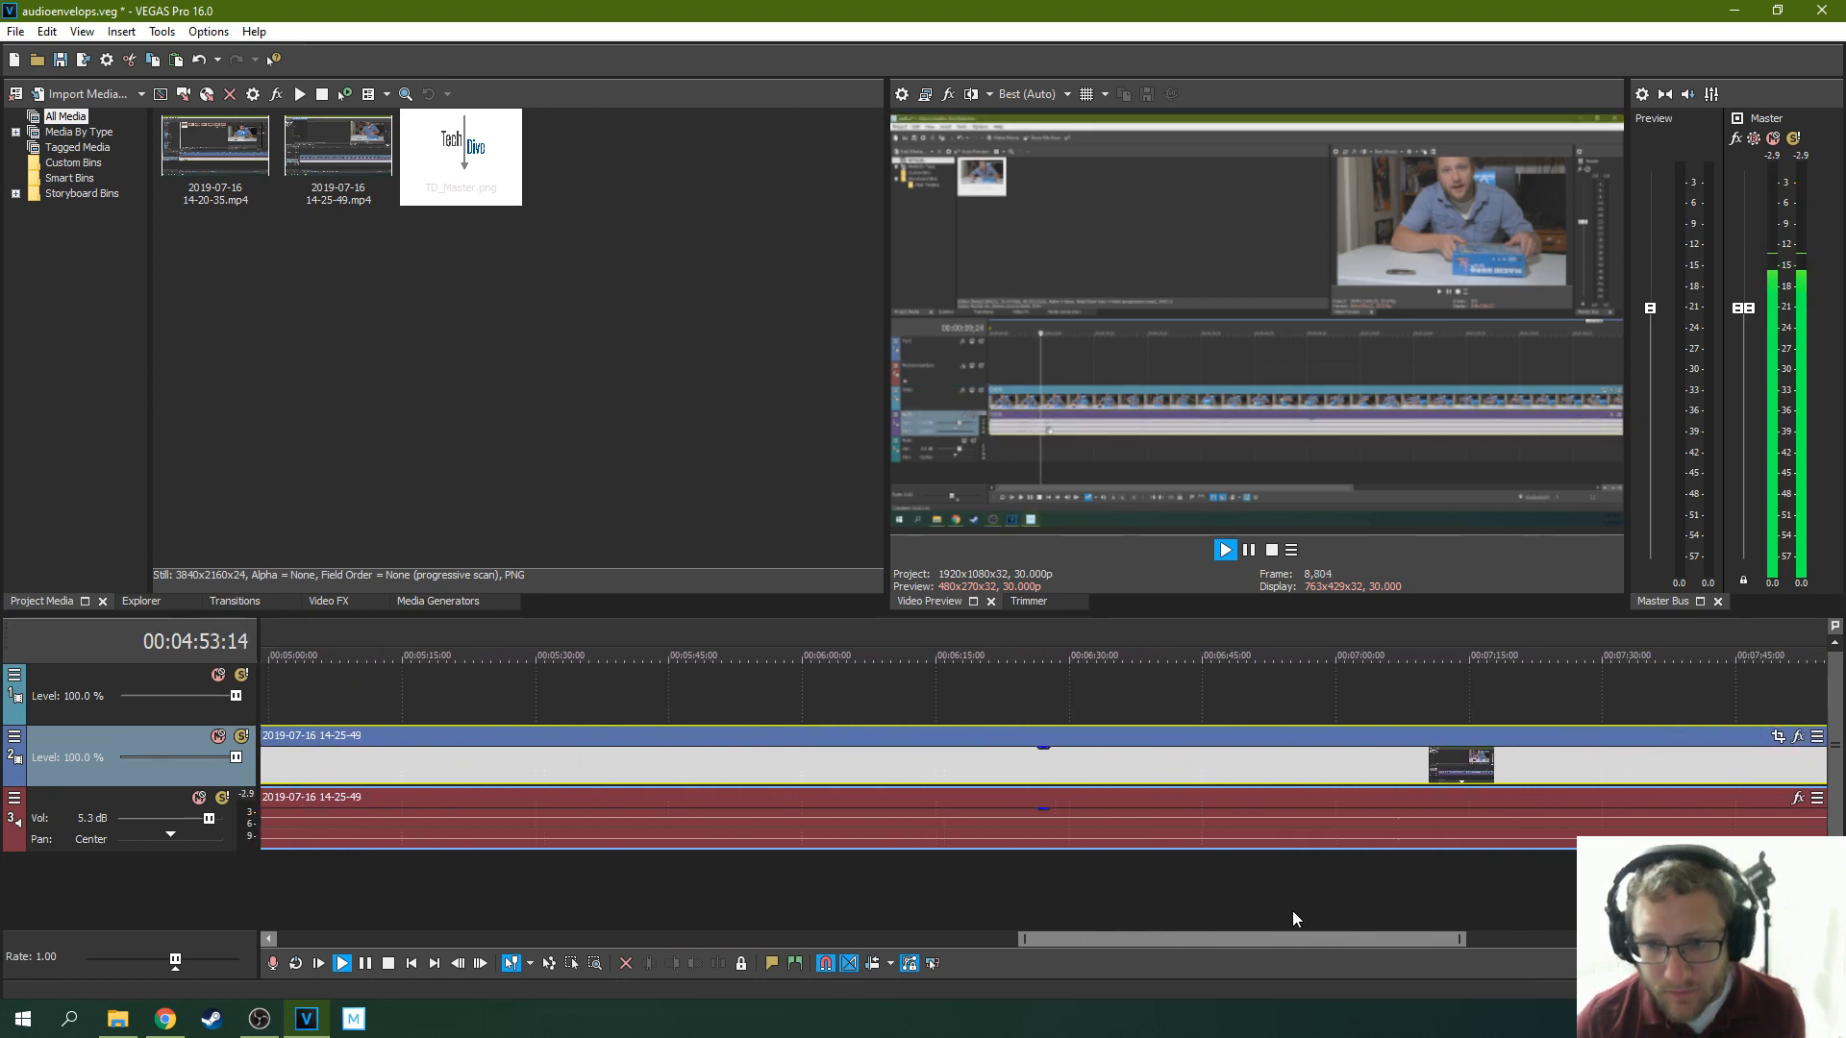
click(1248, 551)
scroll(978, 658, down, 5)
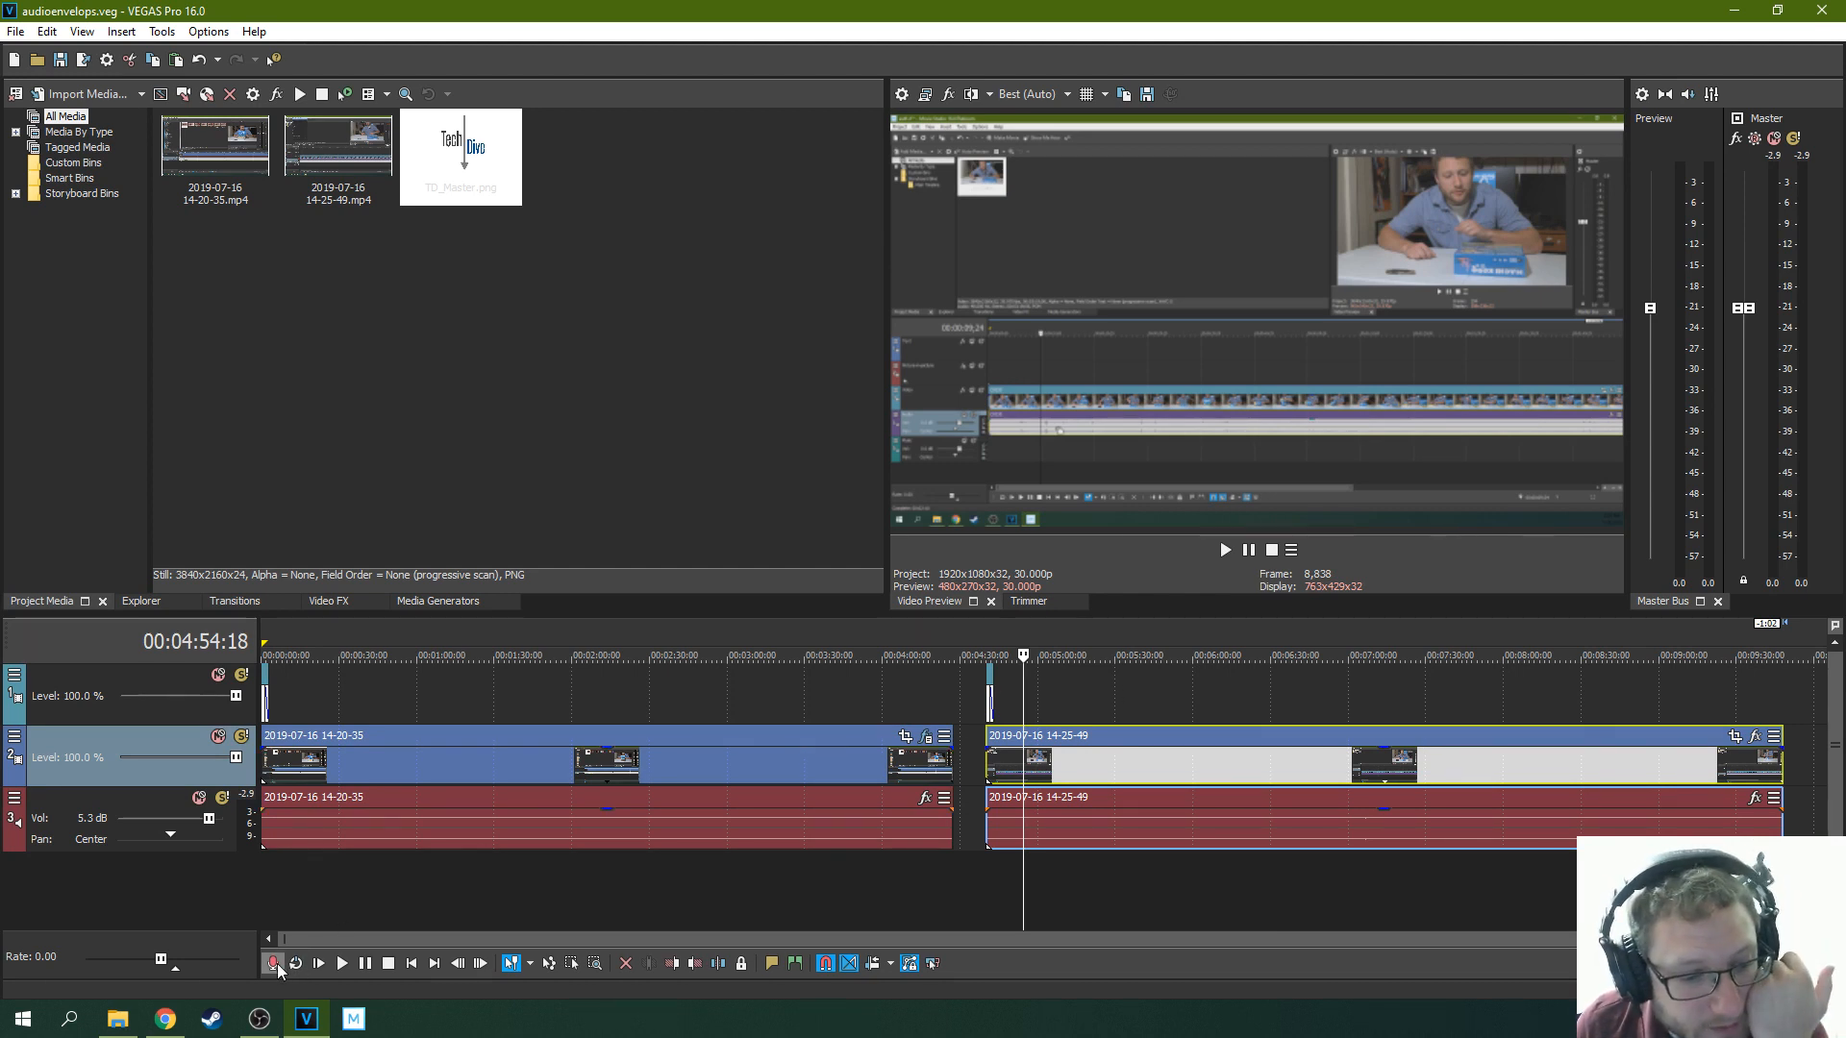
Set the playback rate to 1.83 and play the second recording from 00:04:54:18, pausing at 00:05:38:08
key(space)
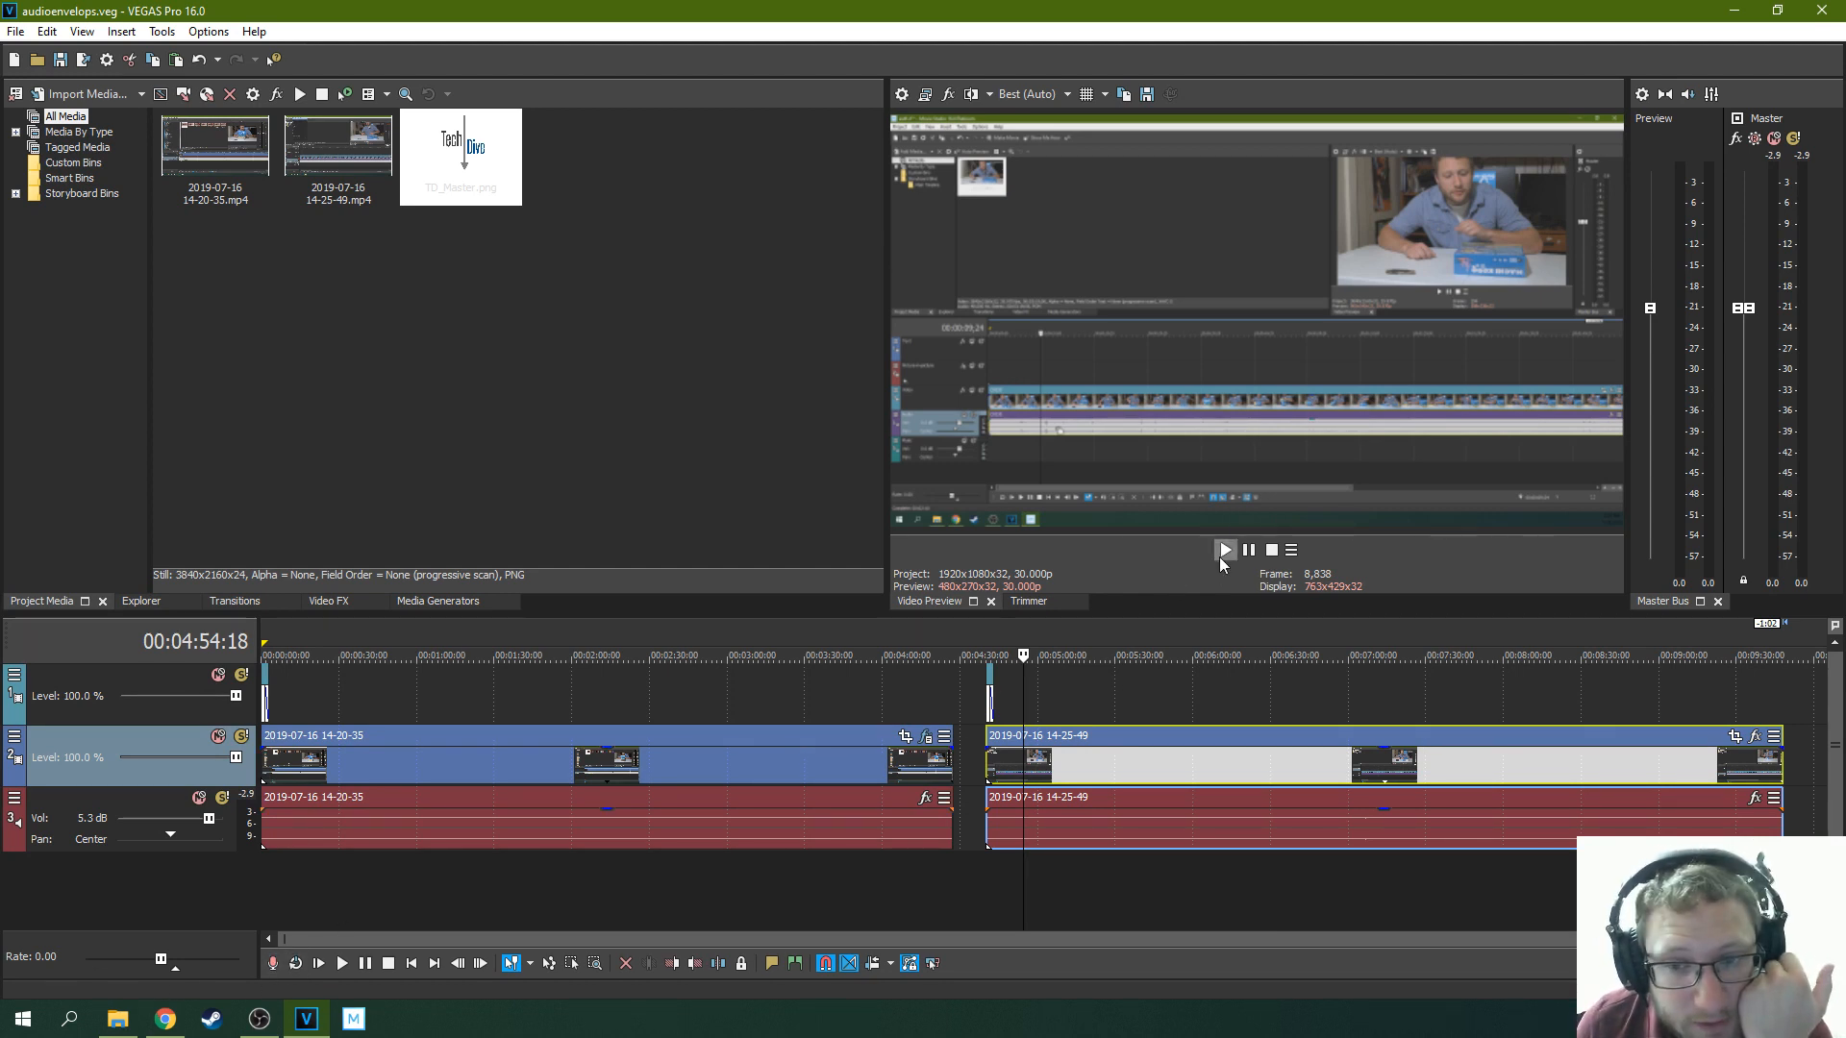
drag(176, 967, 188, 970)
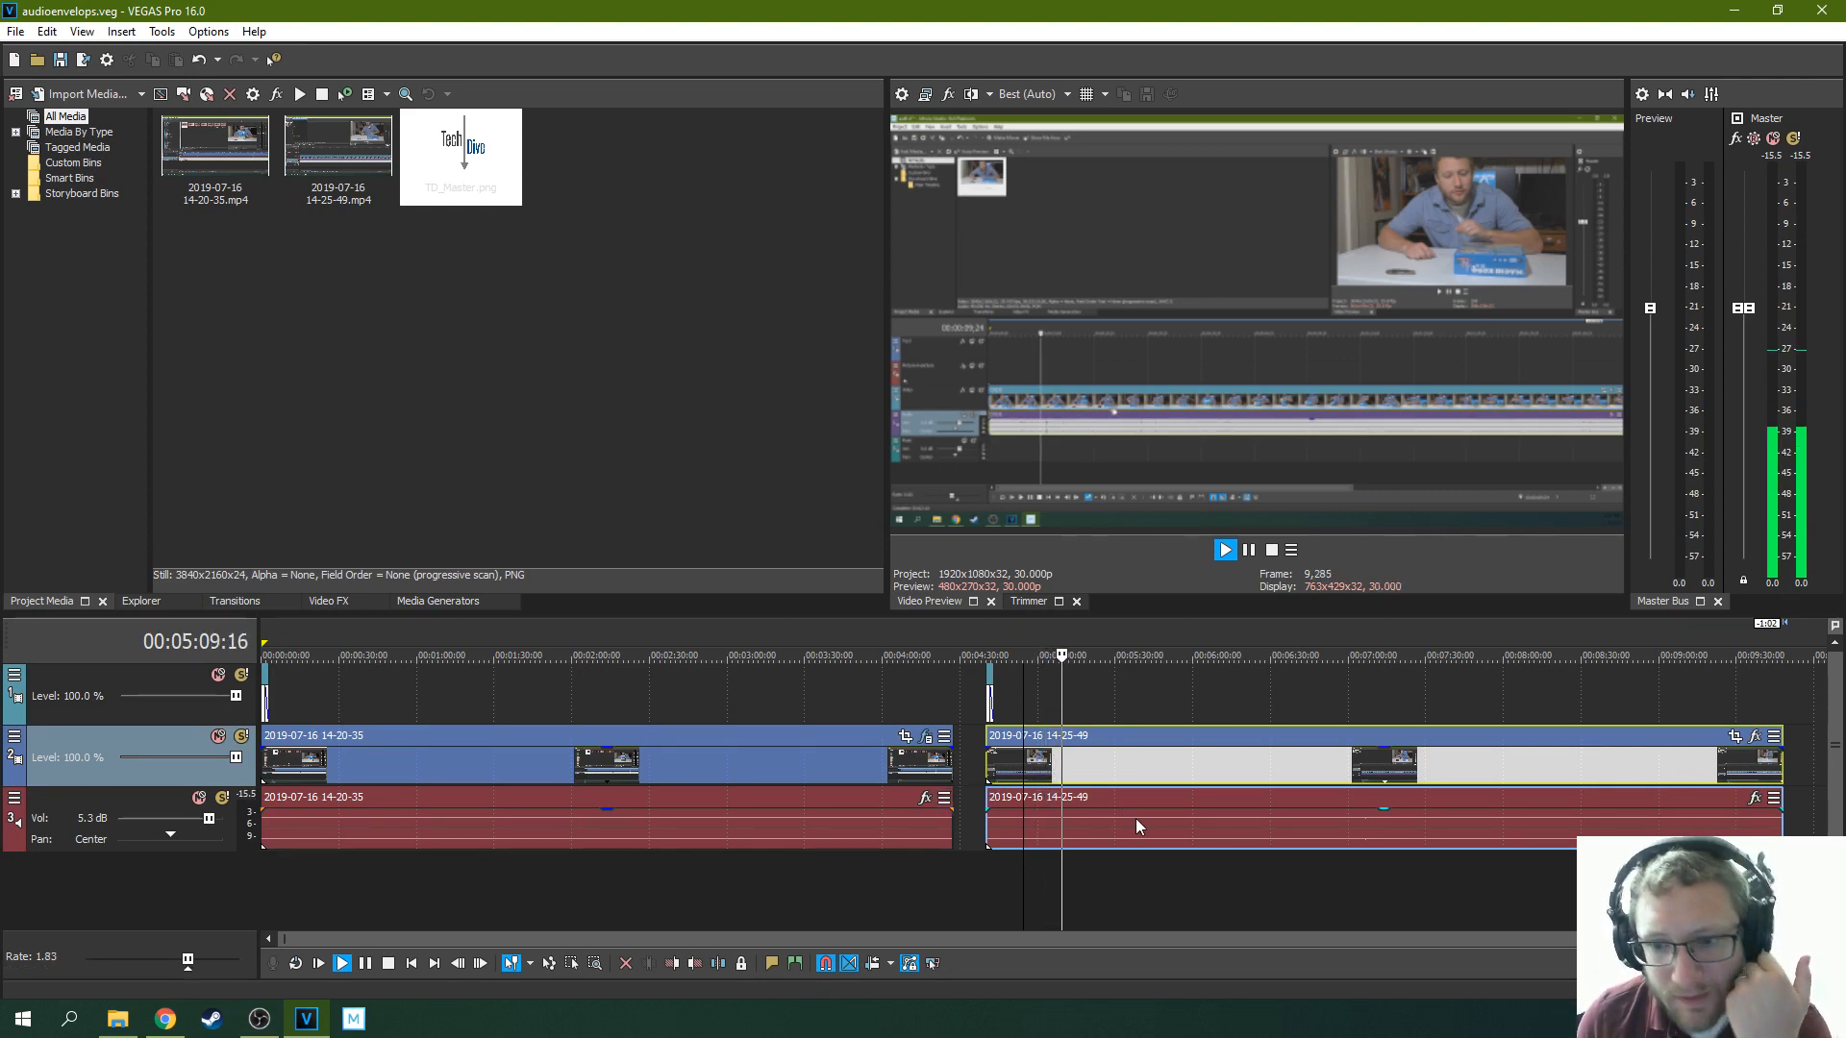
click(1248, 552)
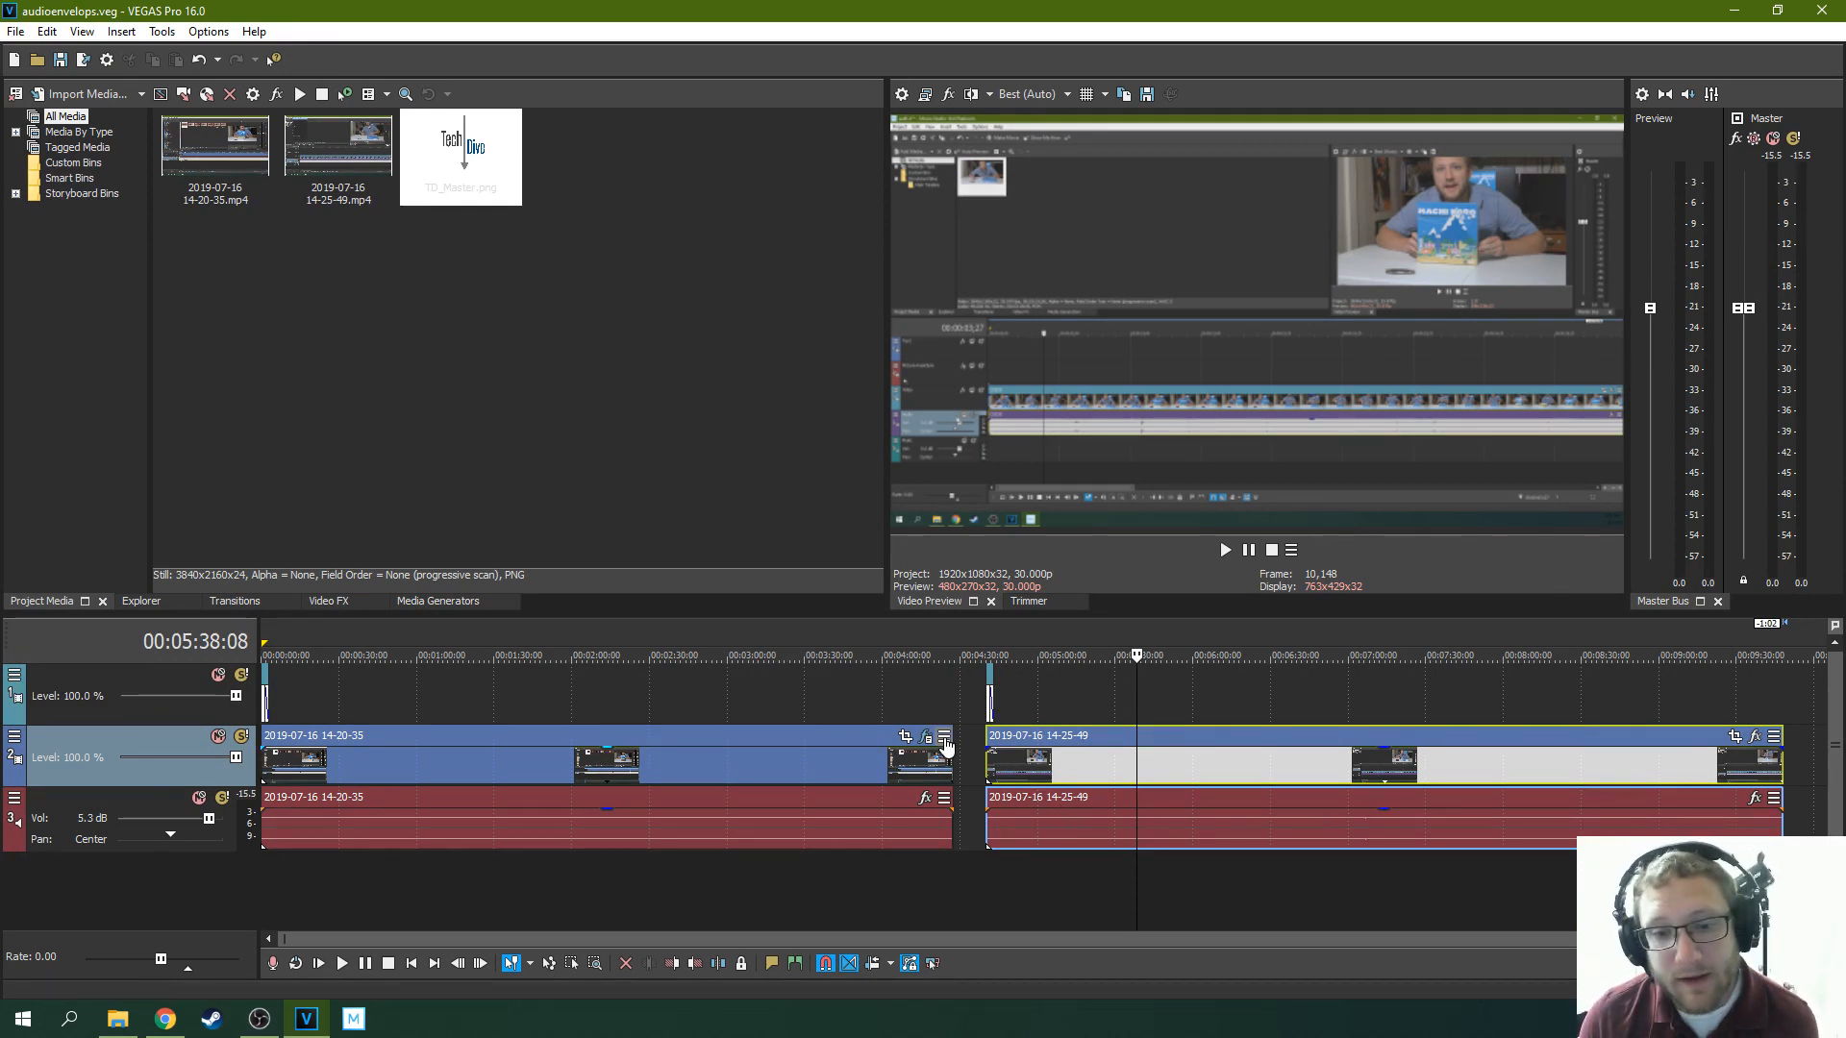
Check the second recording at several points up to 00:05:42:15 and review the audio track's compressor settings in Track FX
click(979, 737)
click(990, 744)
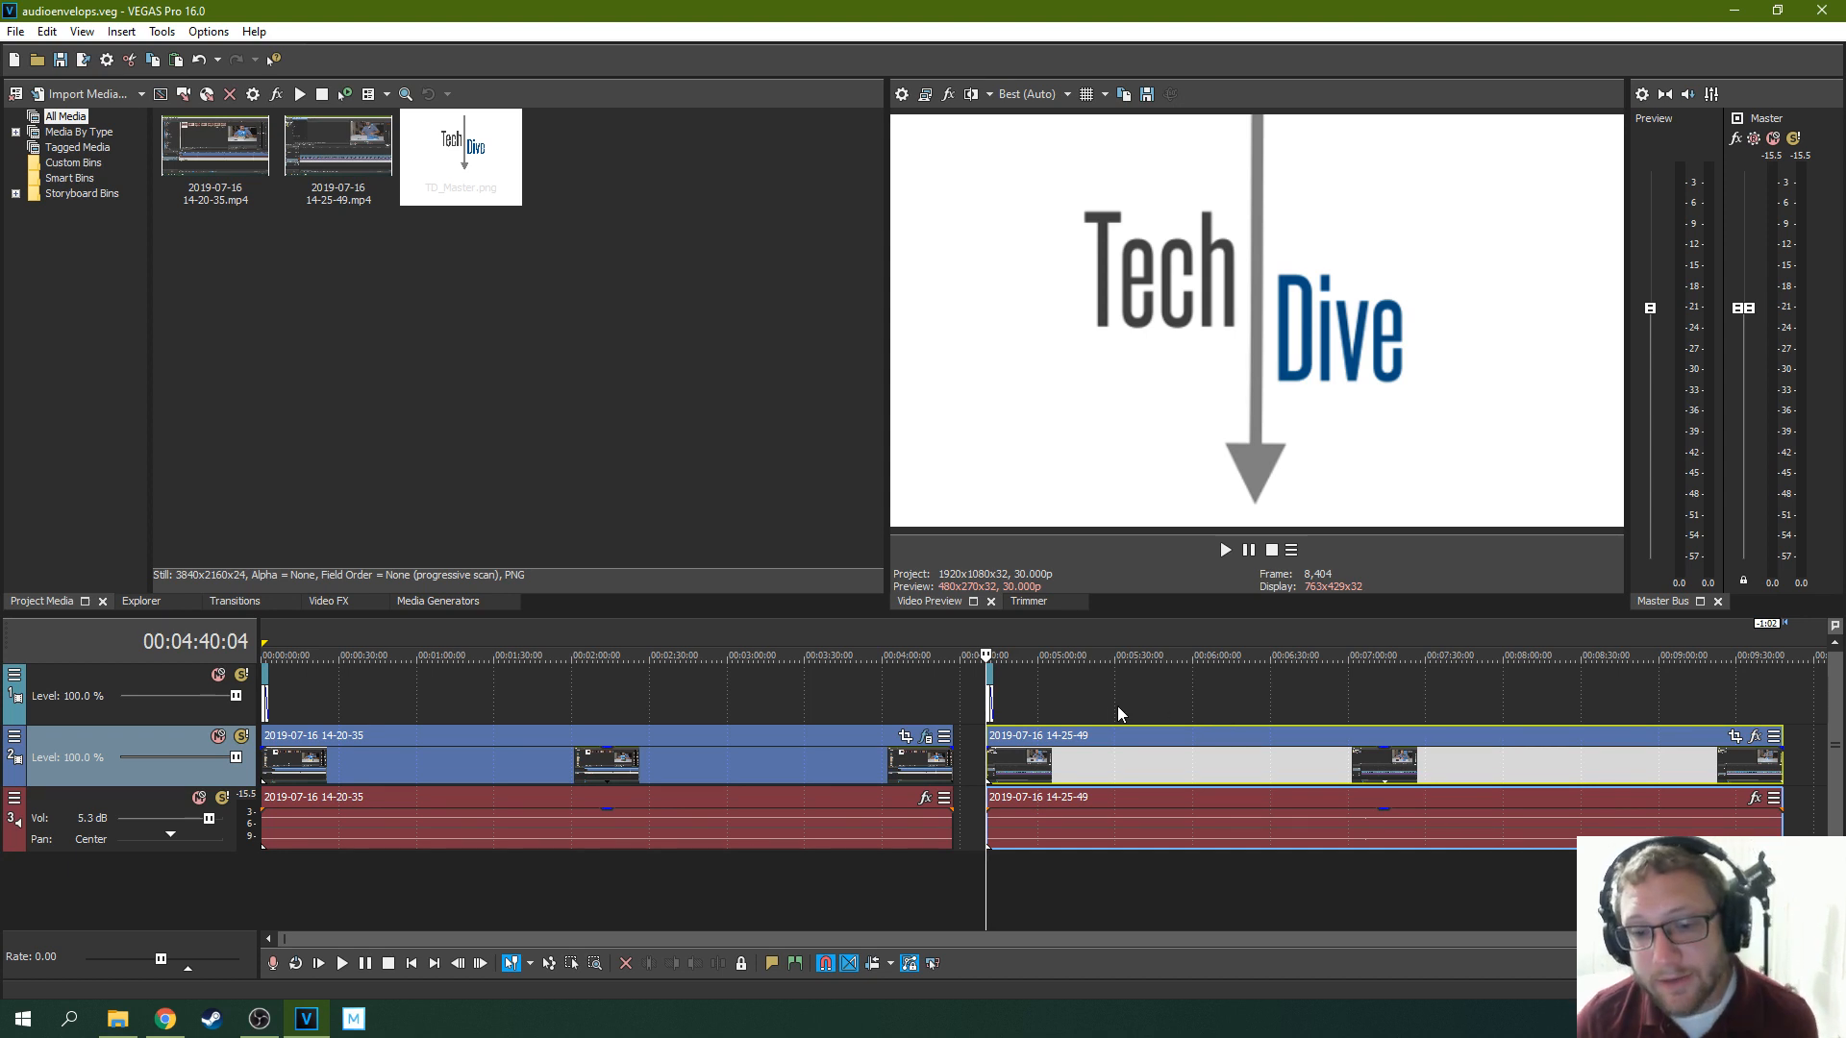
click(1065, 719)
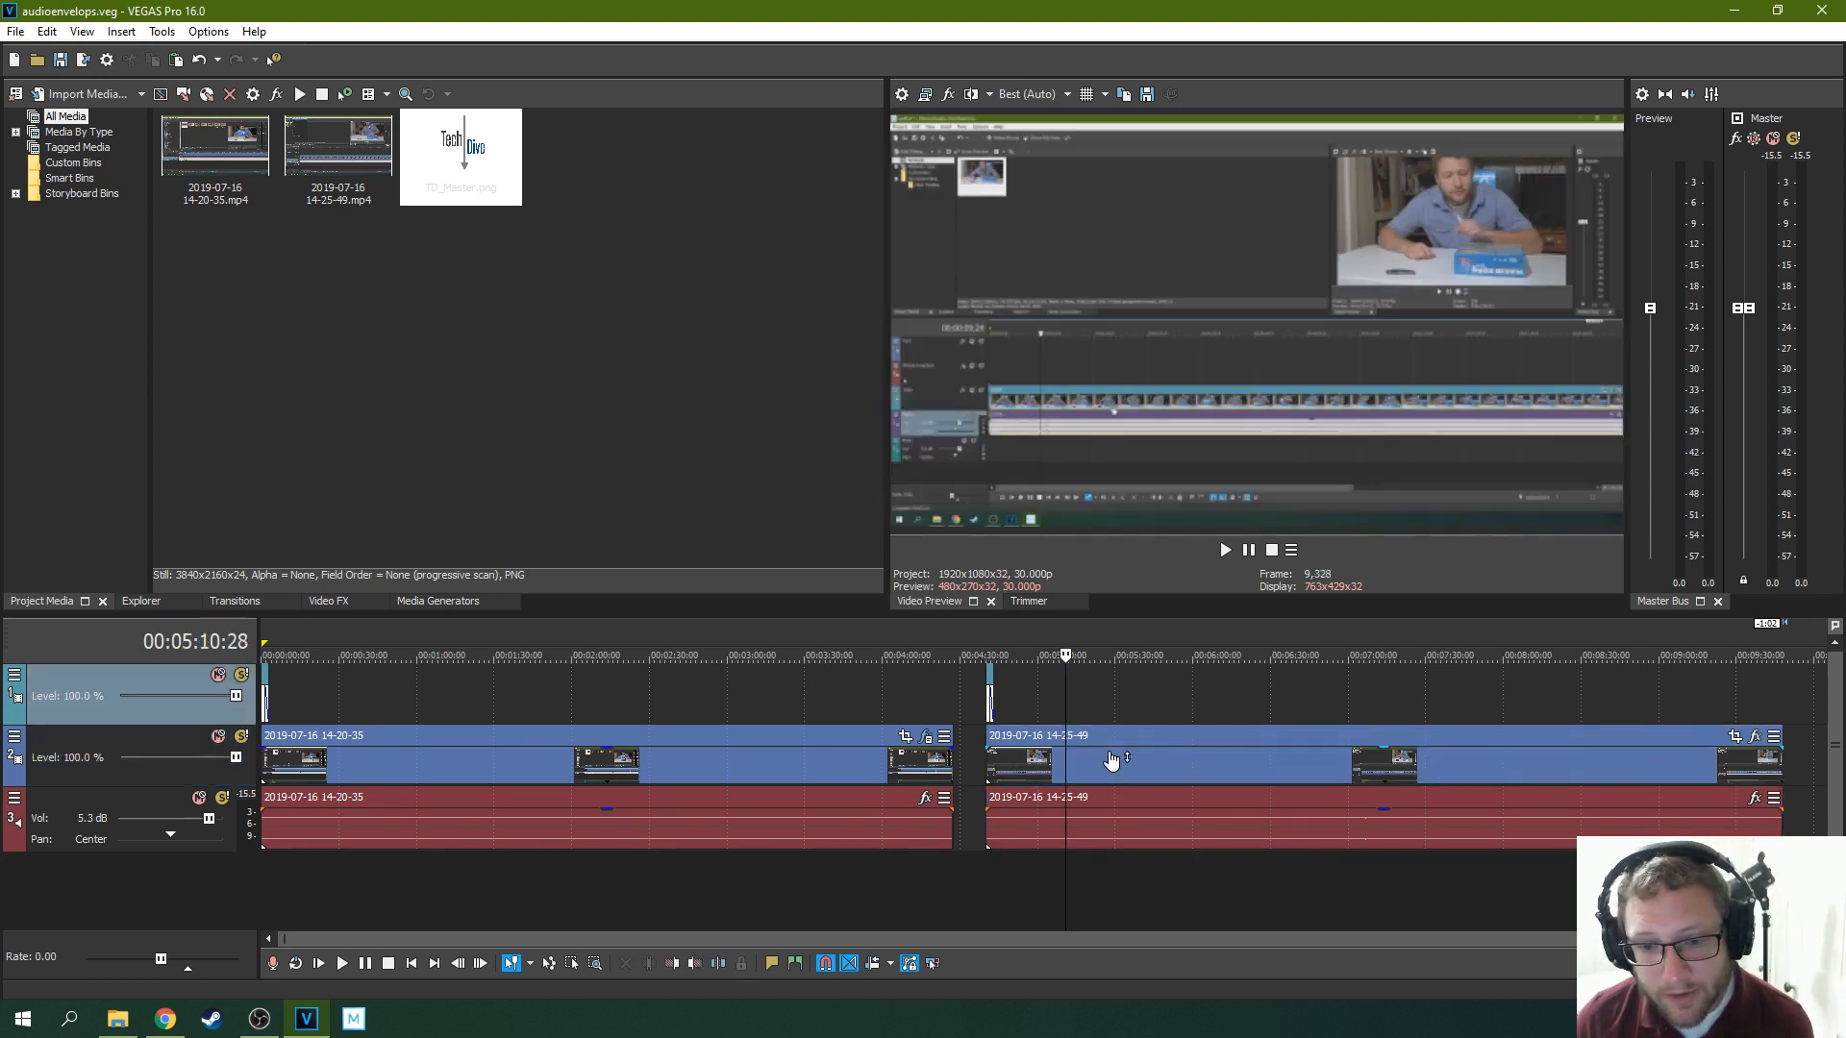
click(1014, 823)
click(1039, 822)
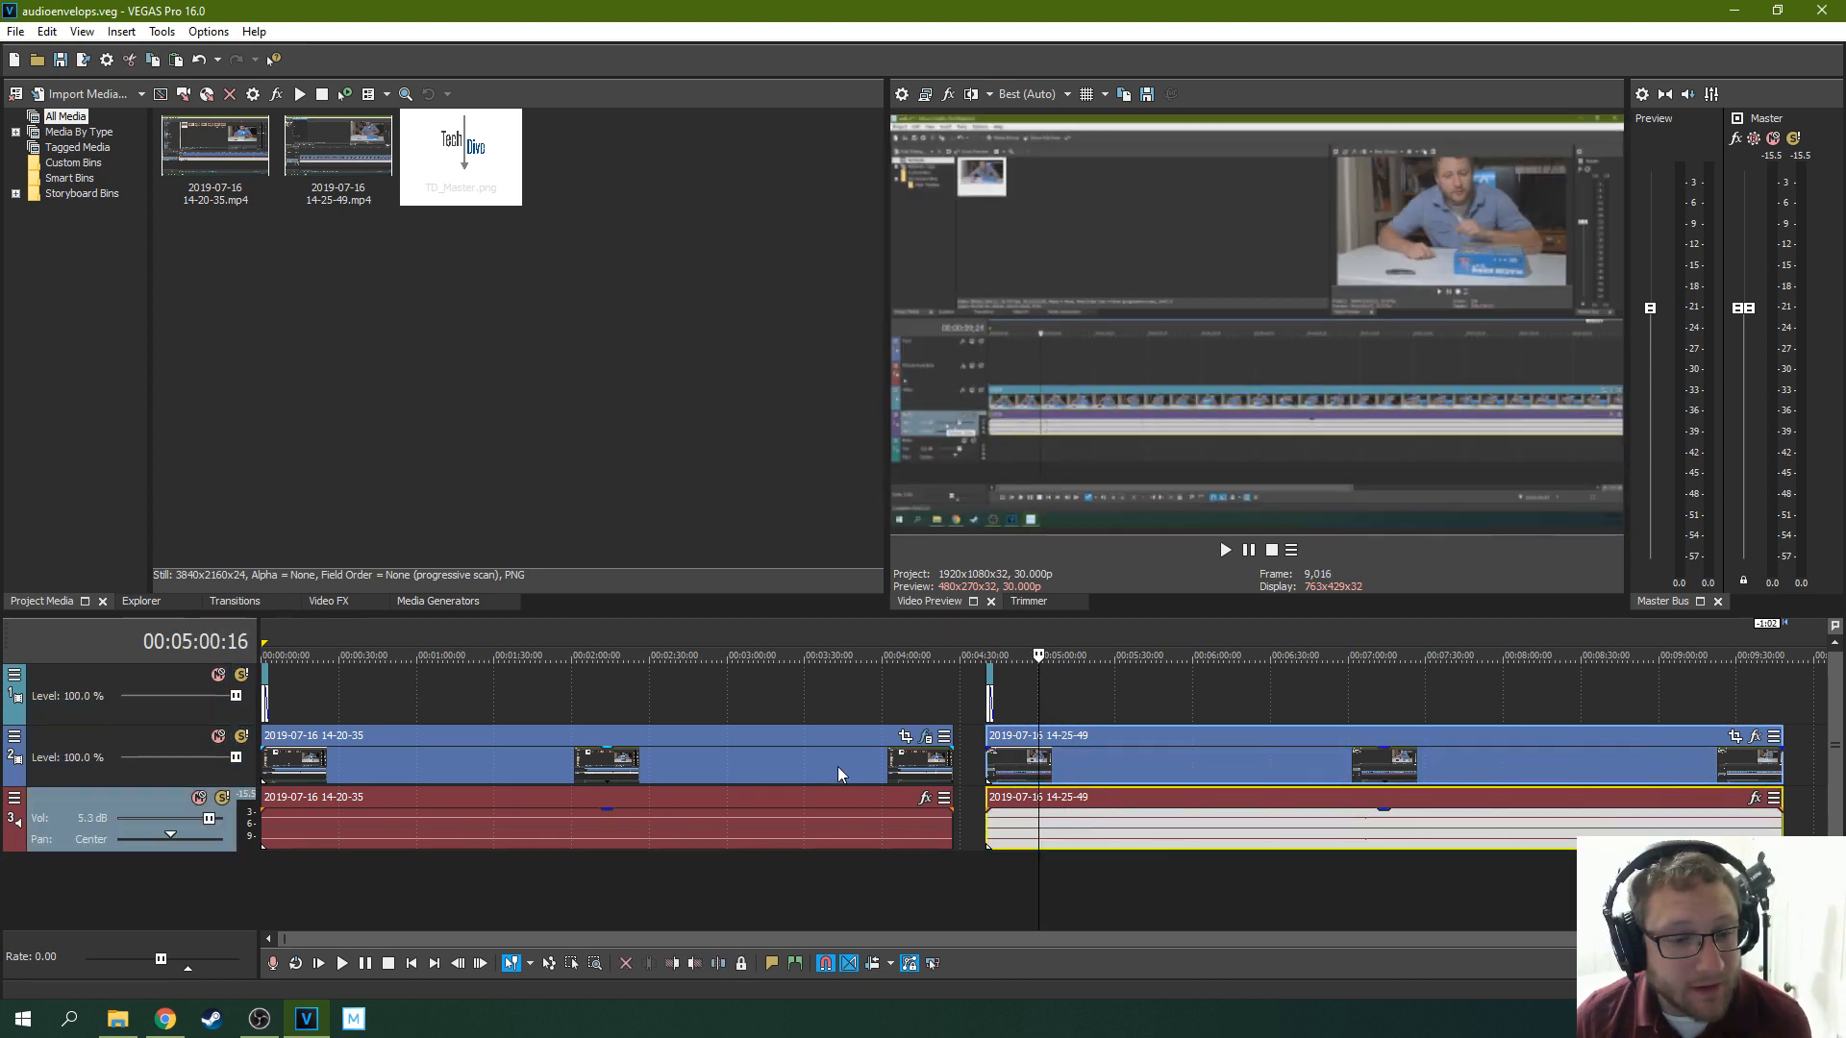
click(1146, 793)
right_click(27, 806)
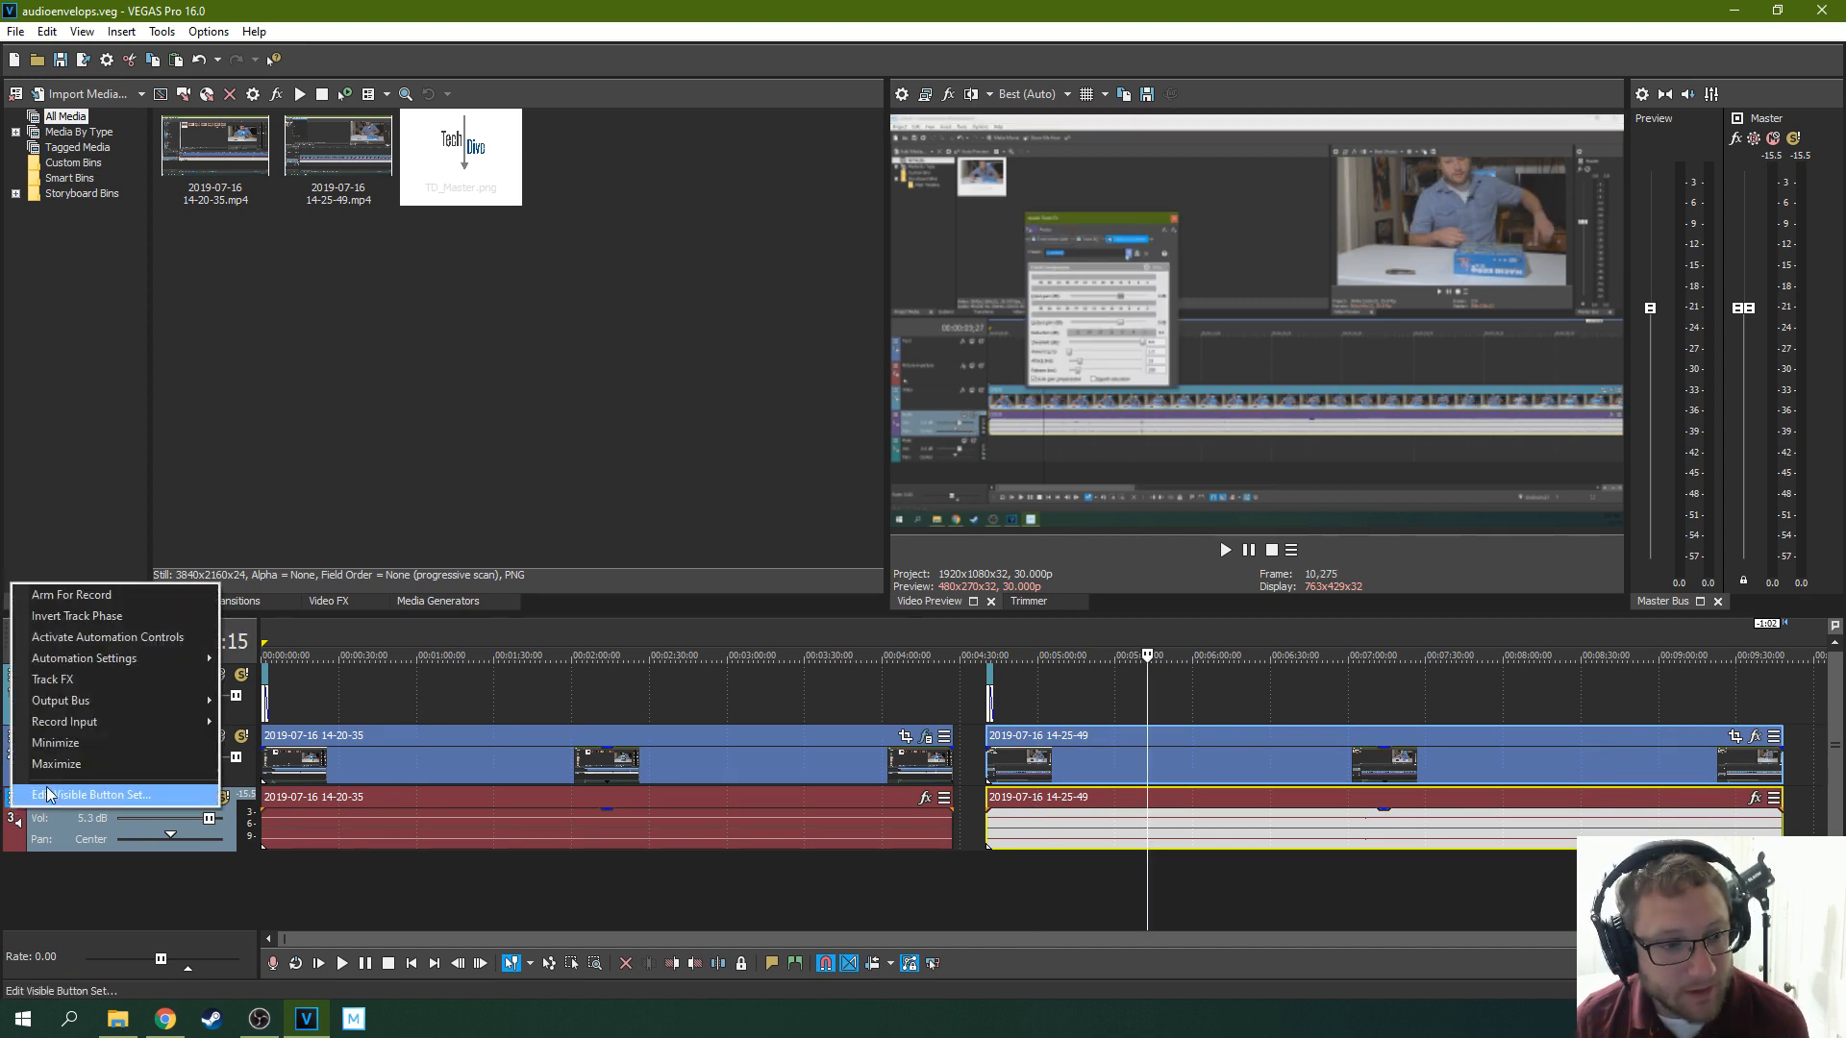
click(90, 682)
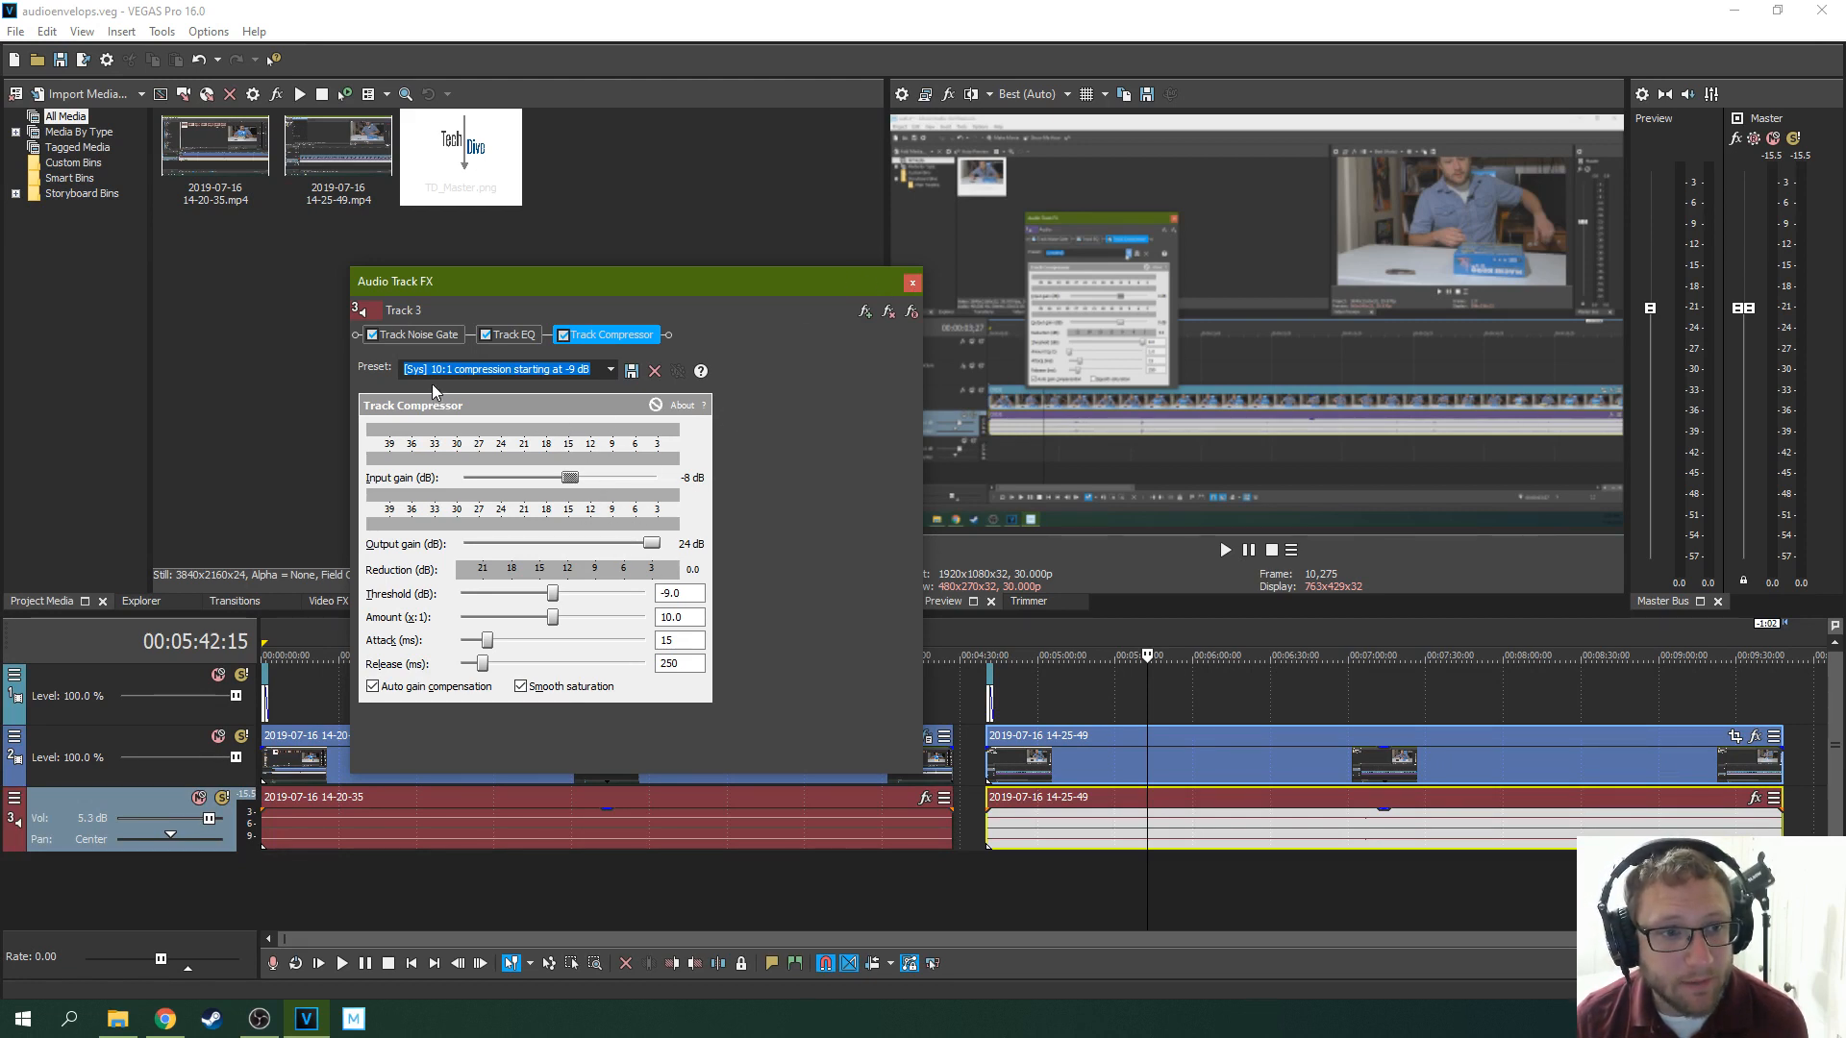
click(913, 283)
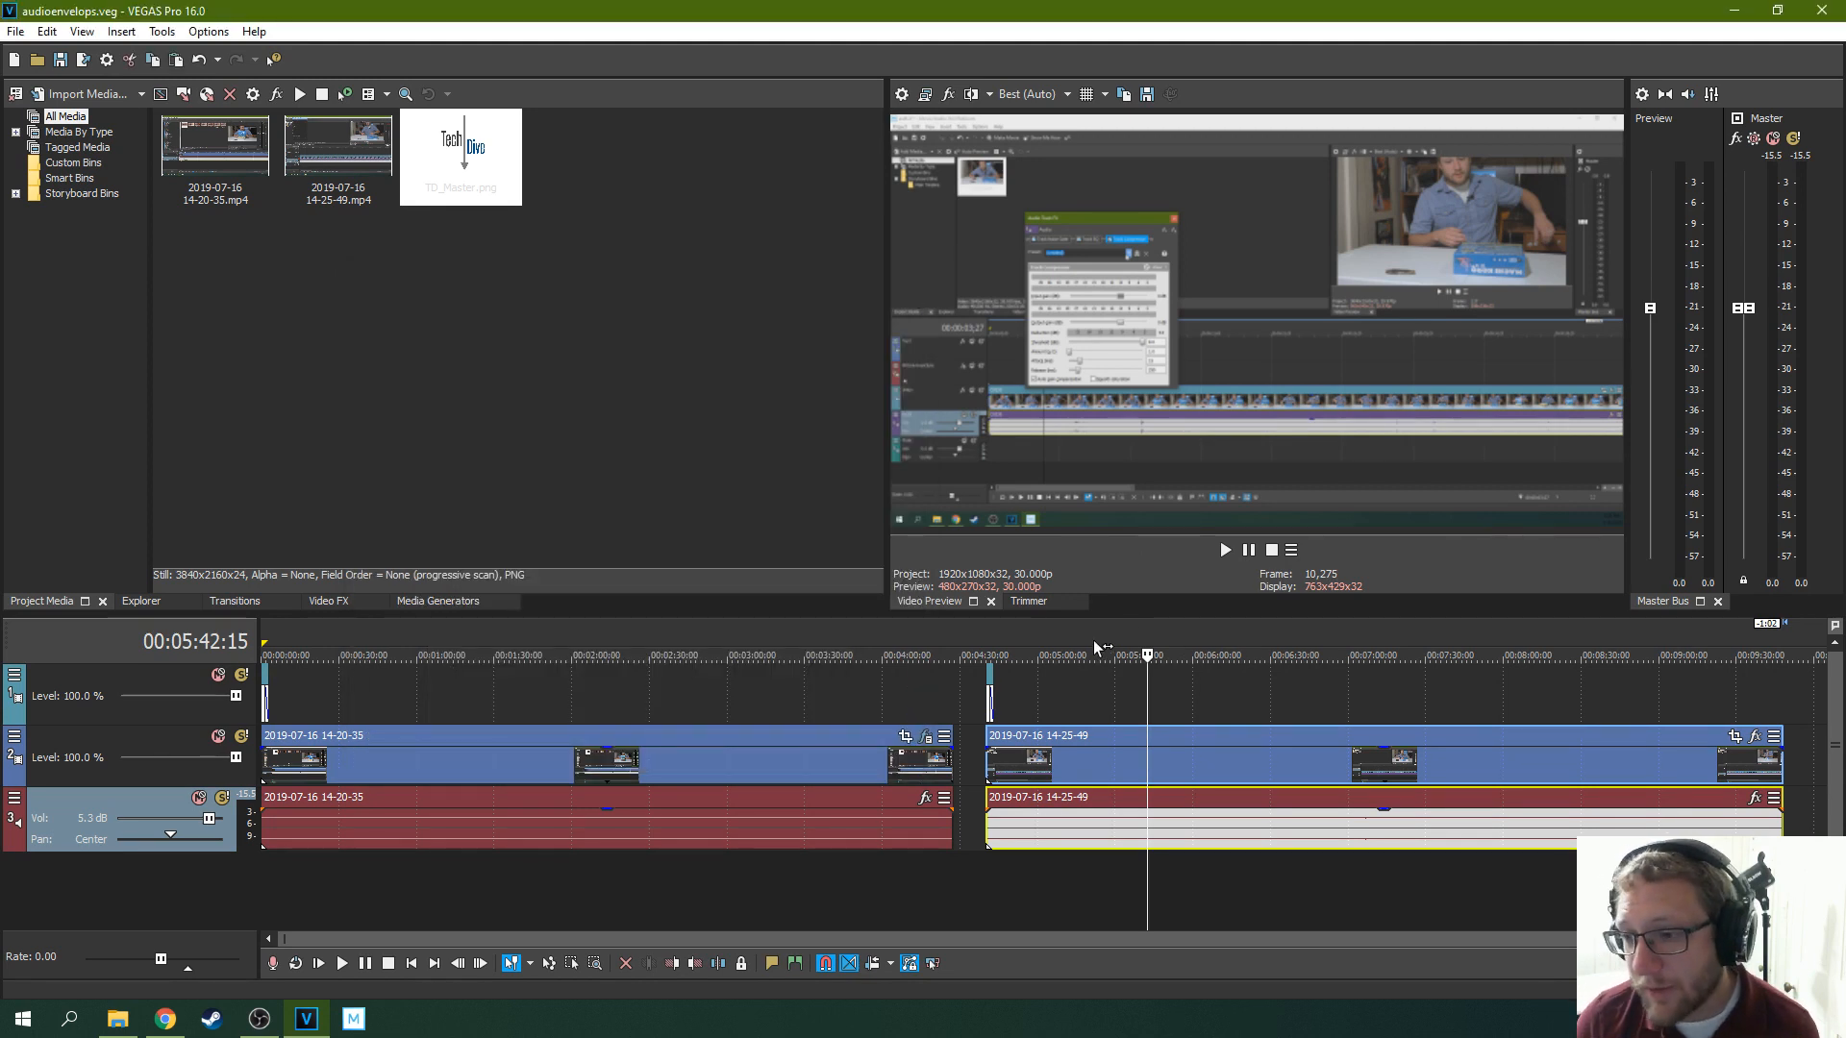
Spot-check the second recording at 00:06:48:08 and 00:05:12:24, and play it from near its start to 00:05:47:11
click(1187, 701)
click(1317, 702)
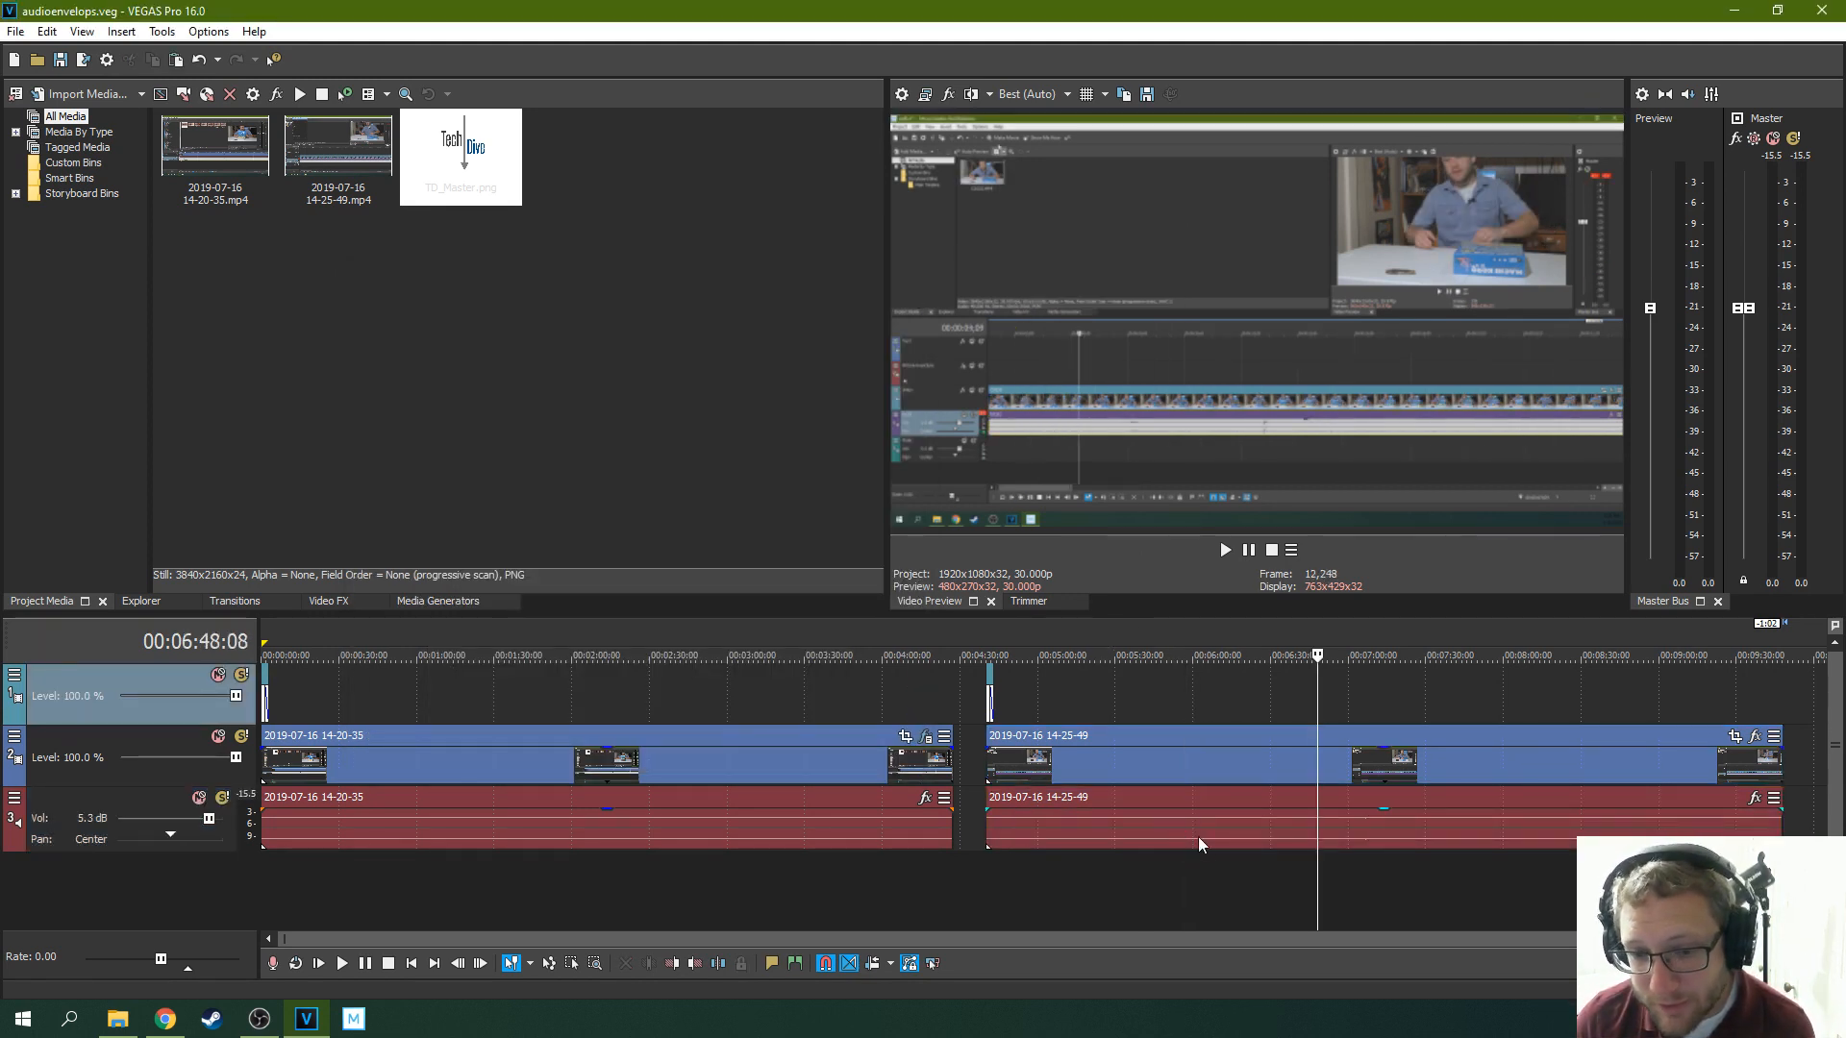
click(1014, 701)
click(1071, 699)
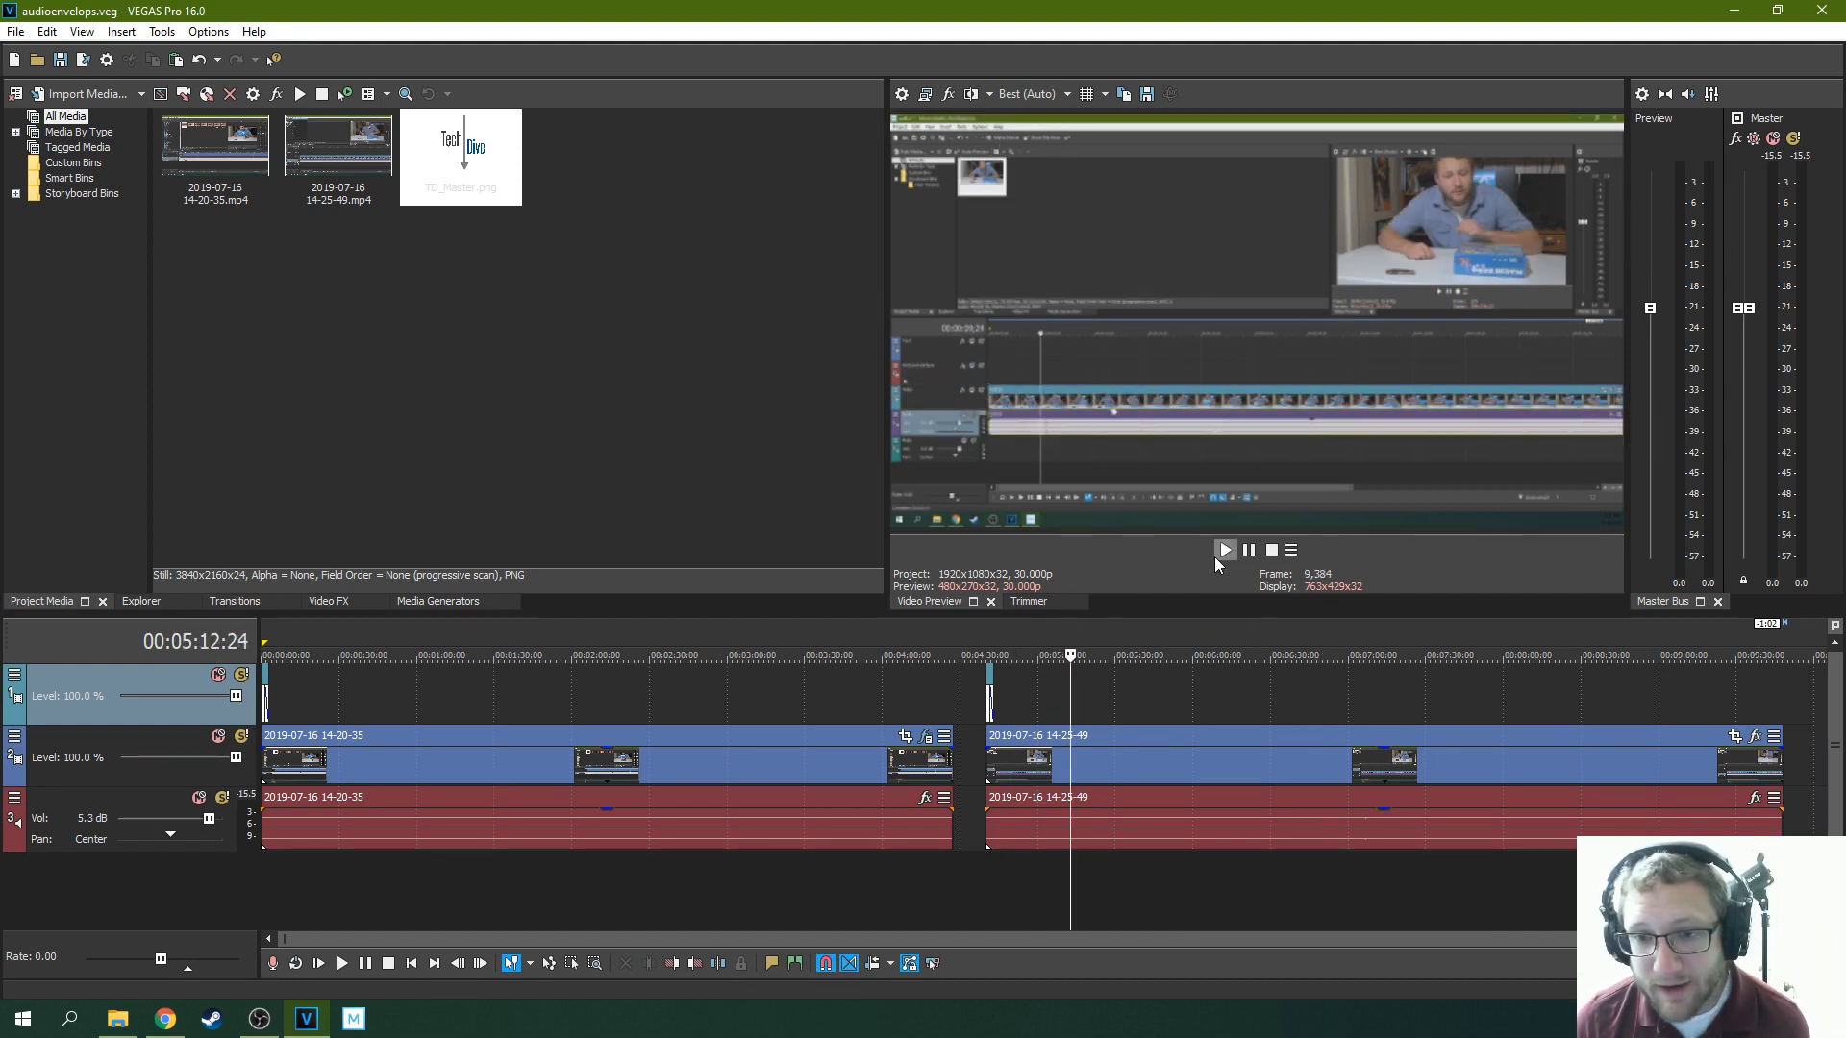
click(1011, 708)
click(1225, 550)
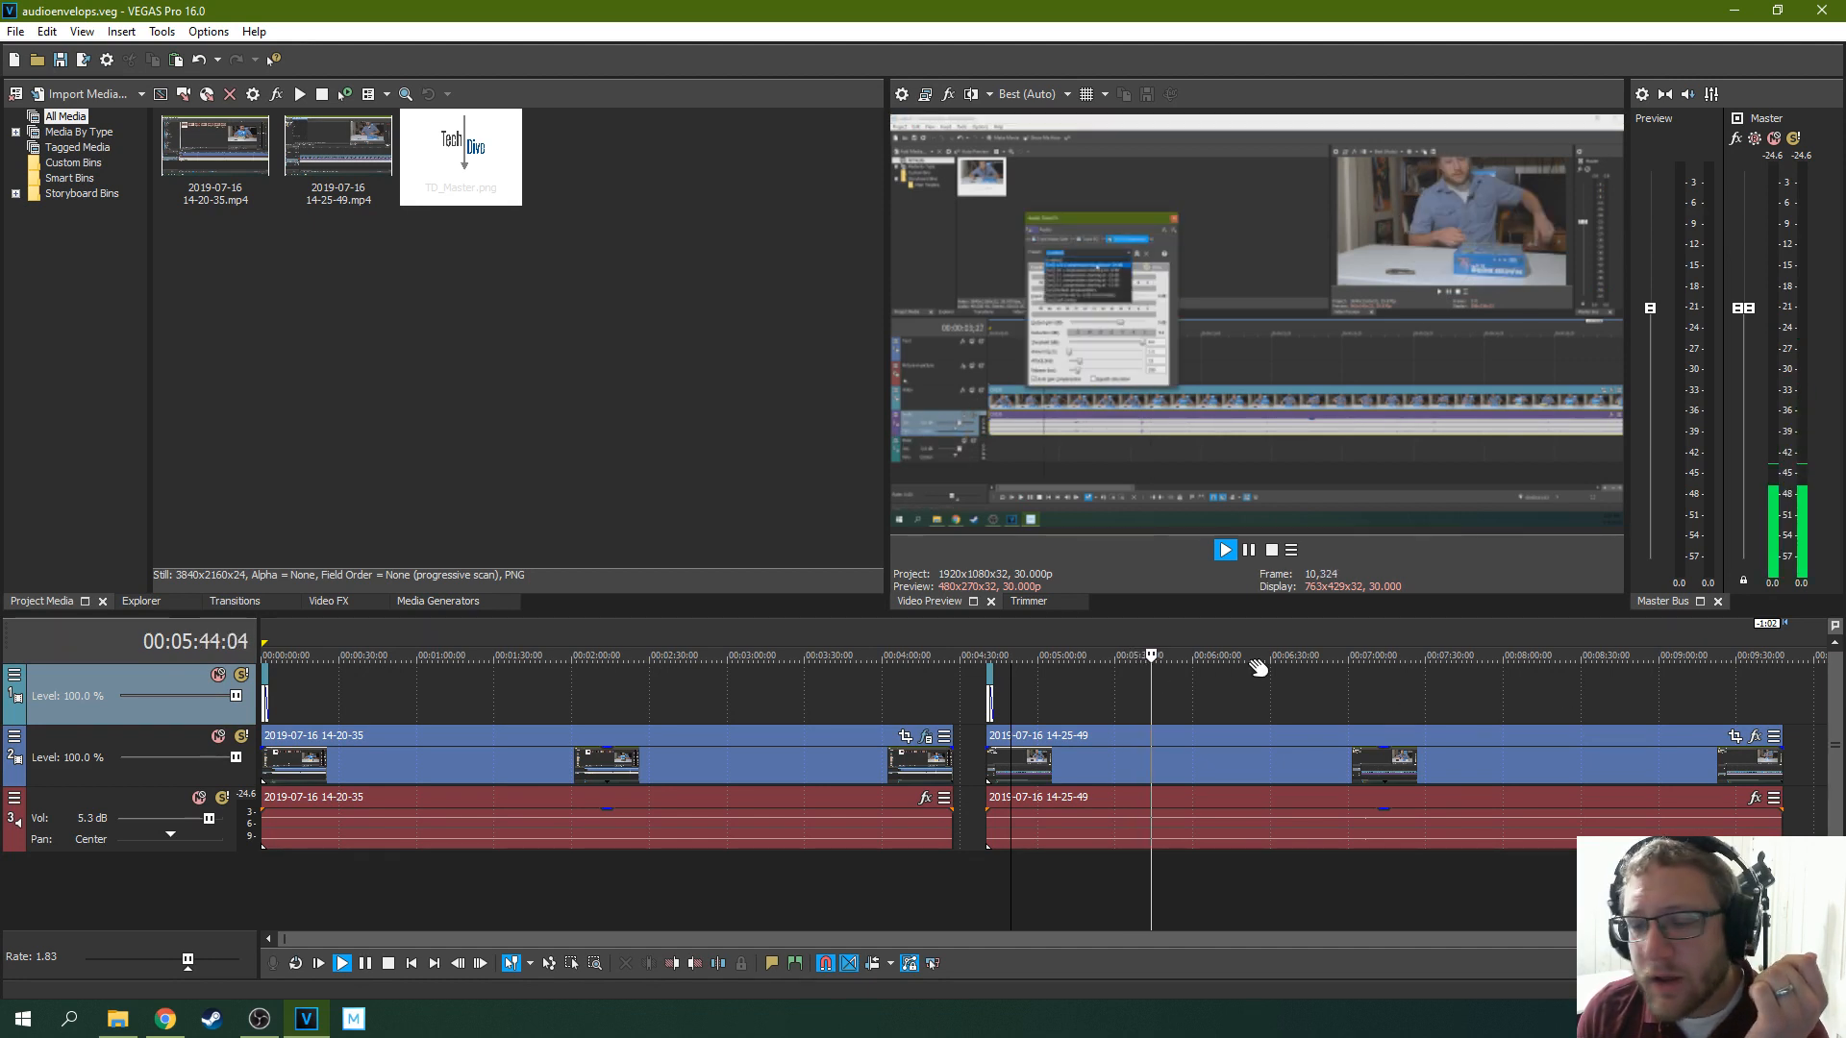
click(1250, 551)
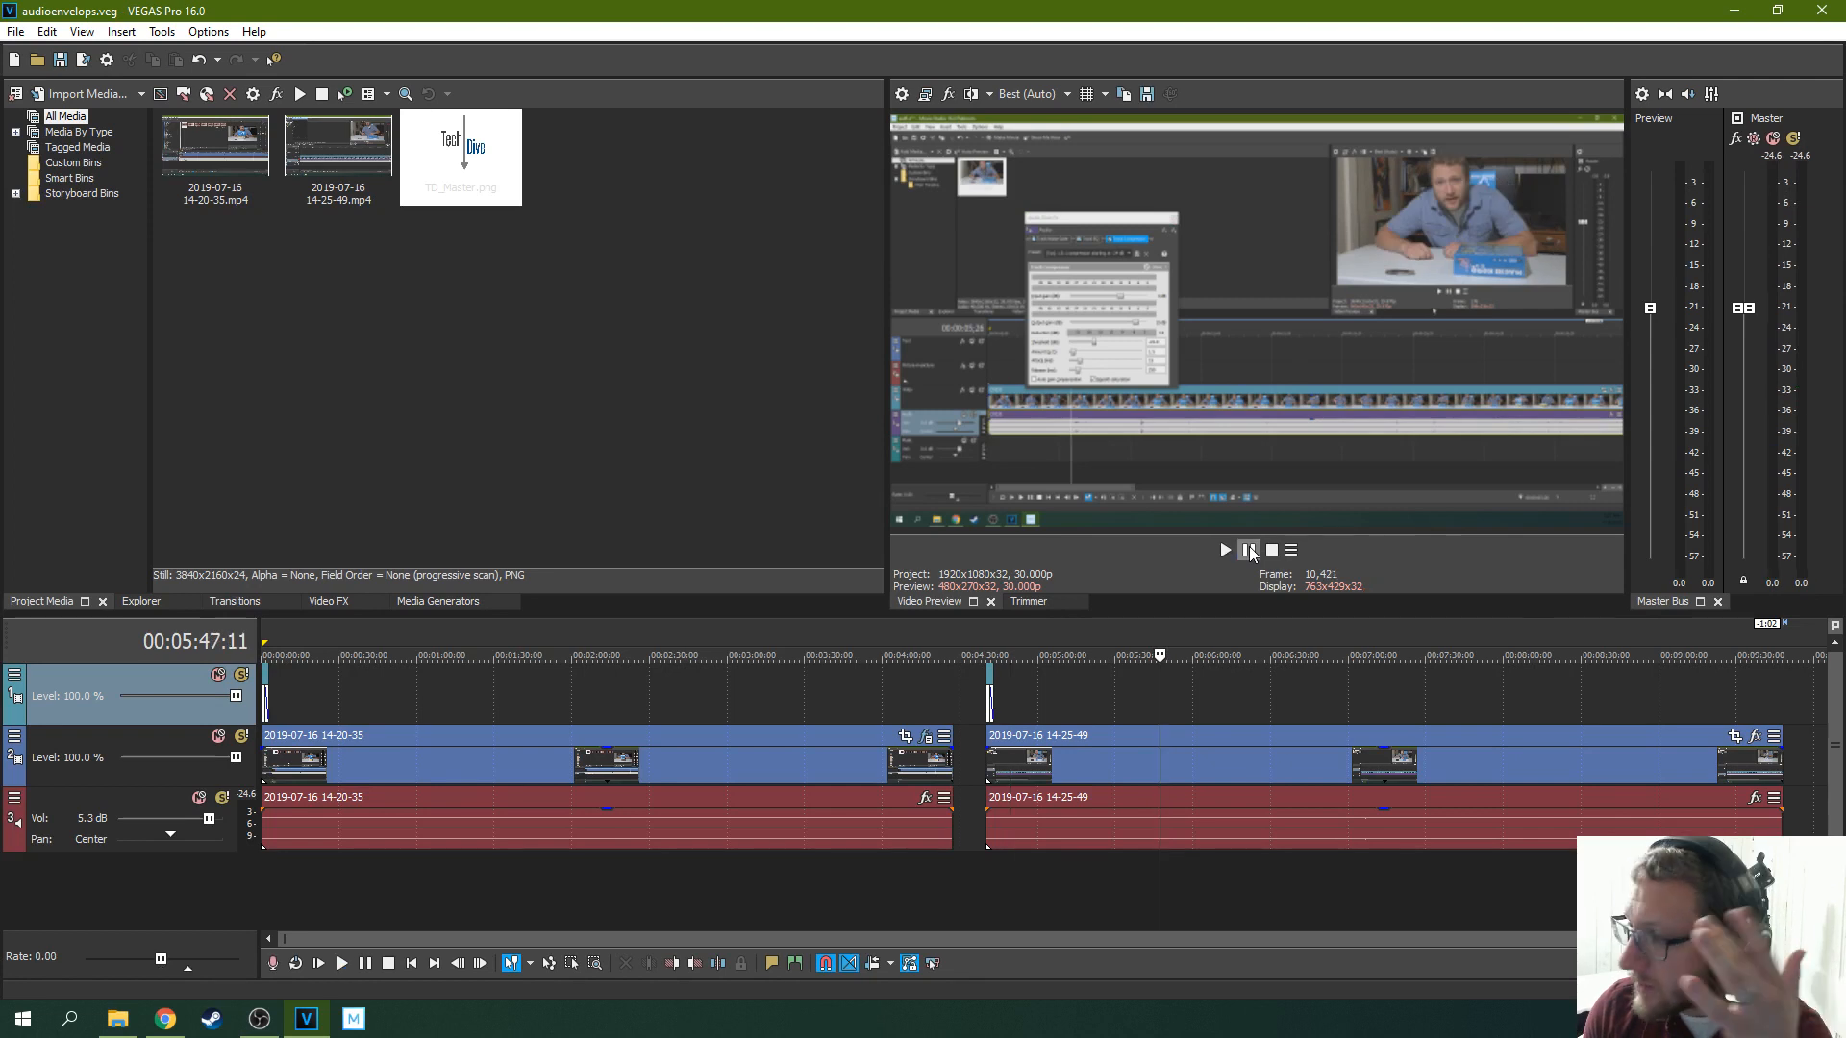
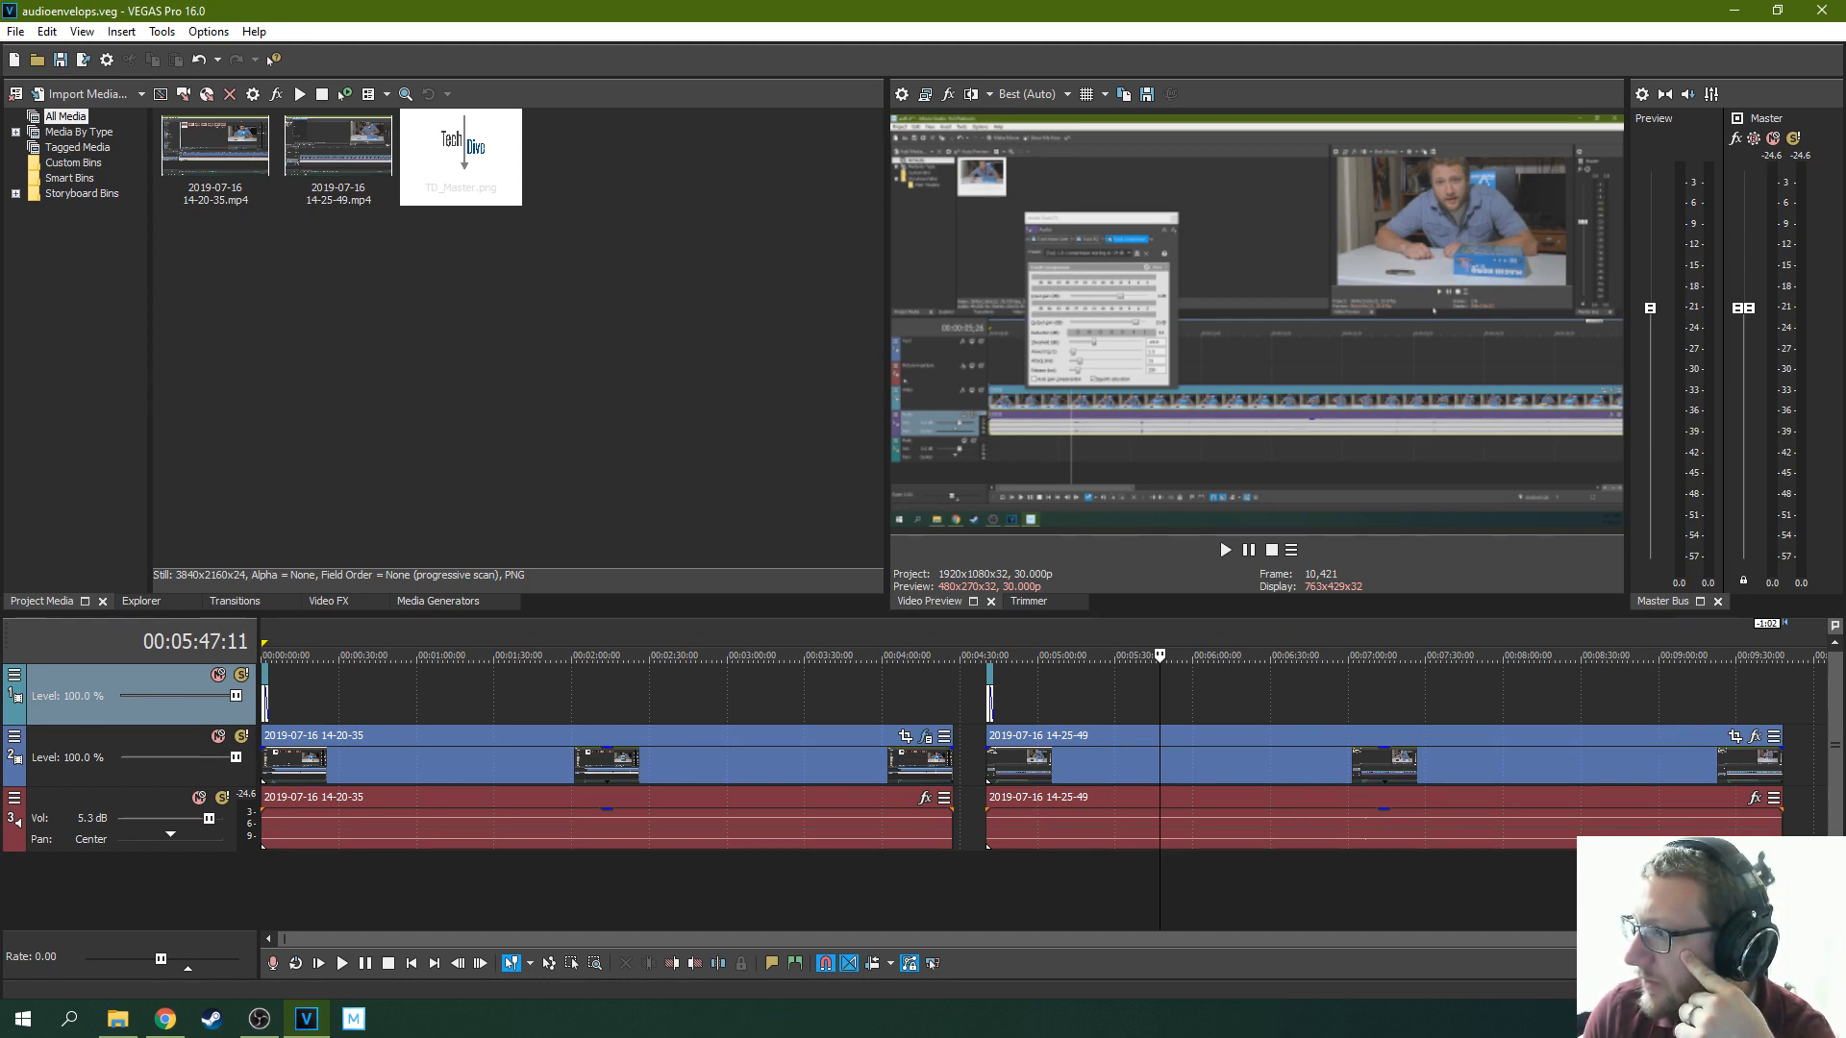
Look back over the second recording from 00:05:44:11 to its early part, leaving the playhead at 00:05:06:25
click(1152, 709)
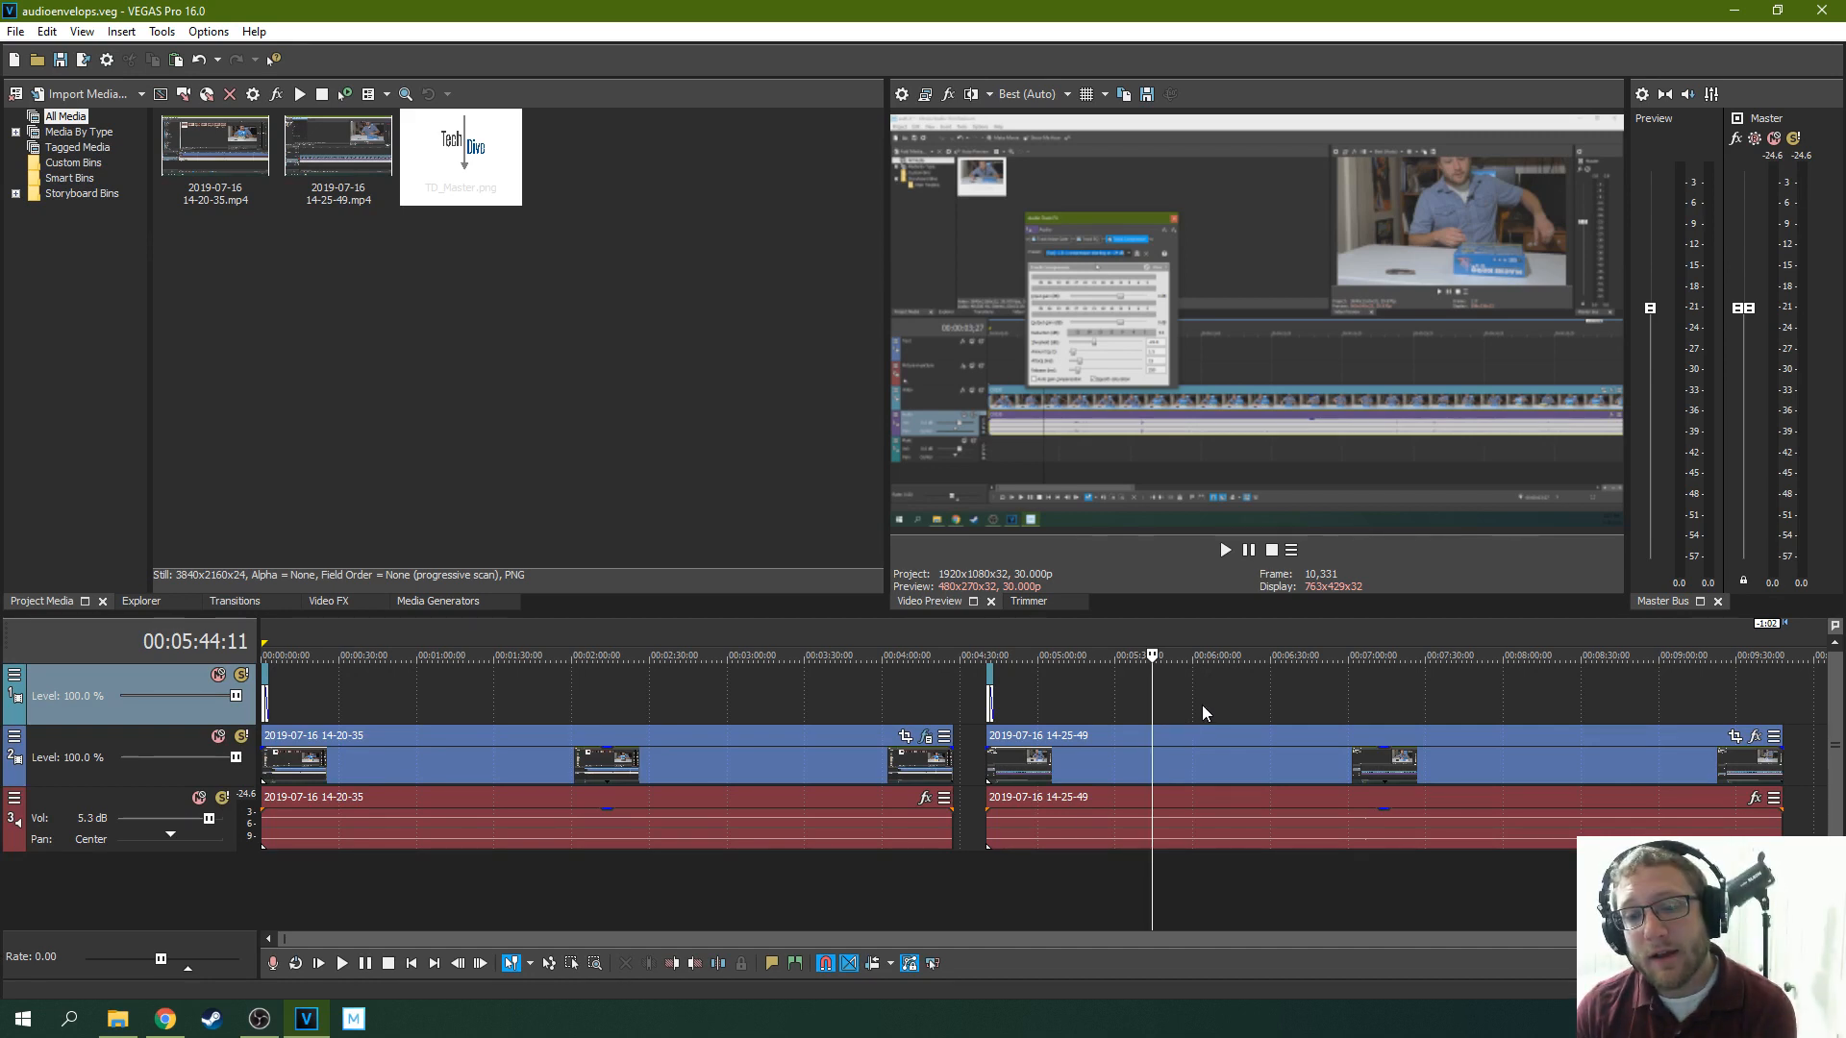
click(1139, 702)
click(1108, 702)
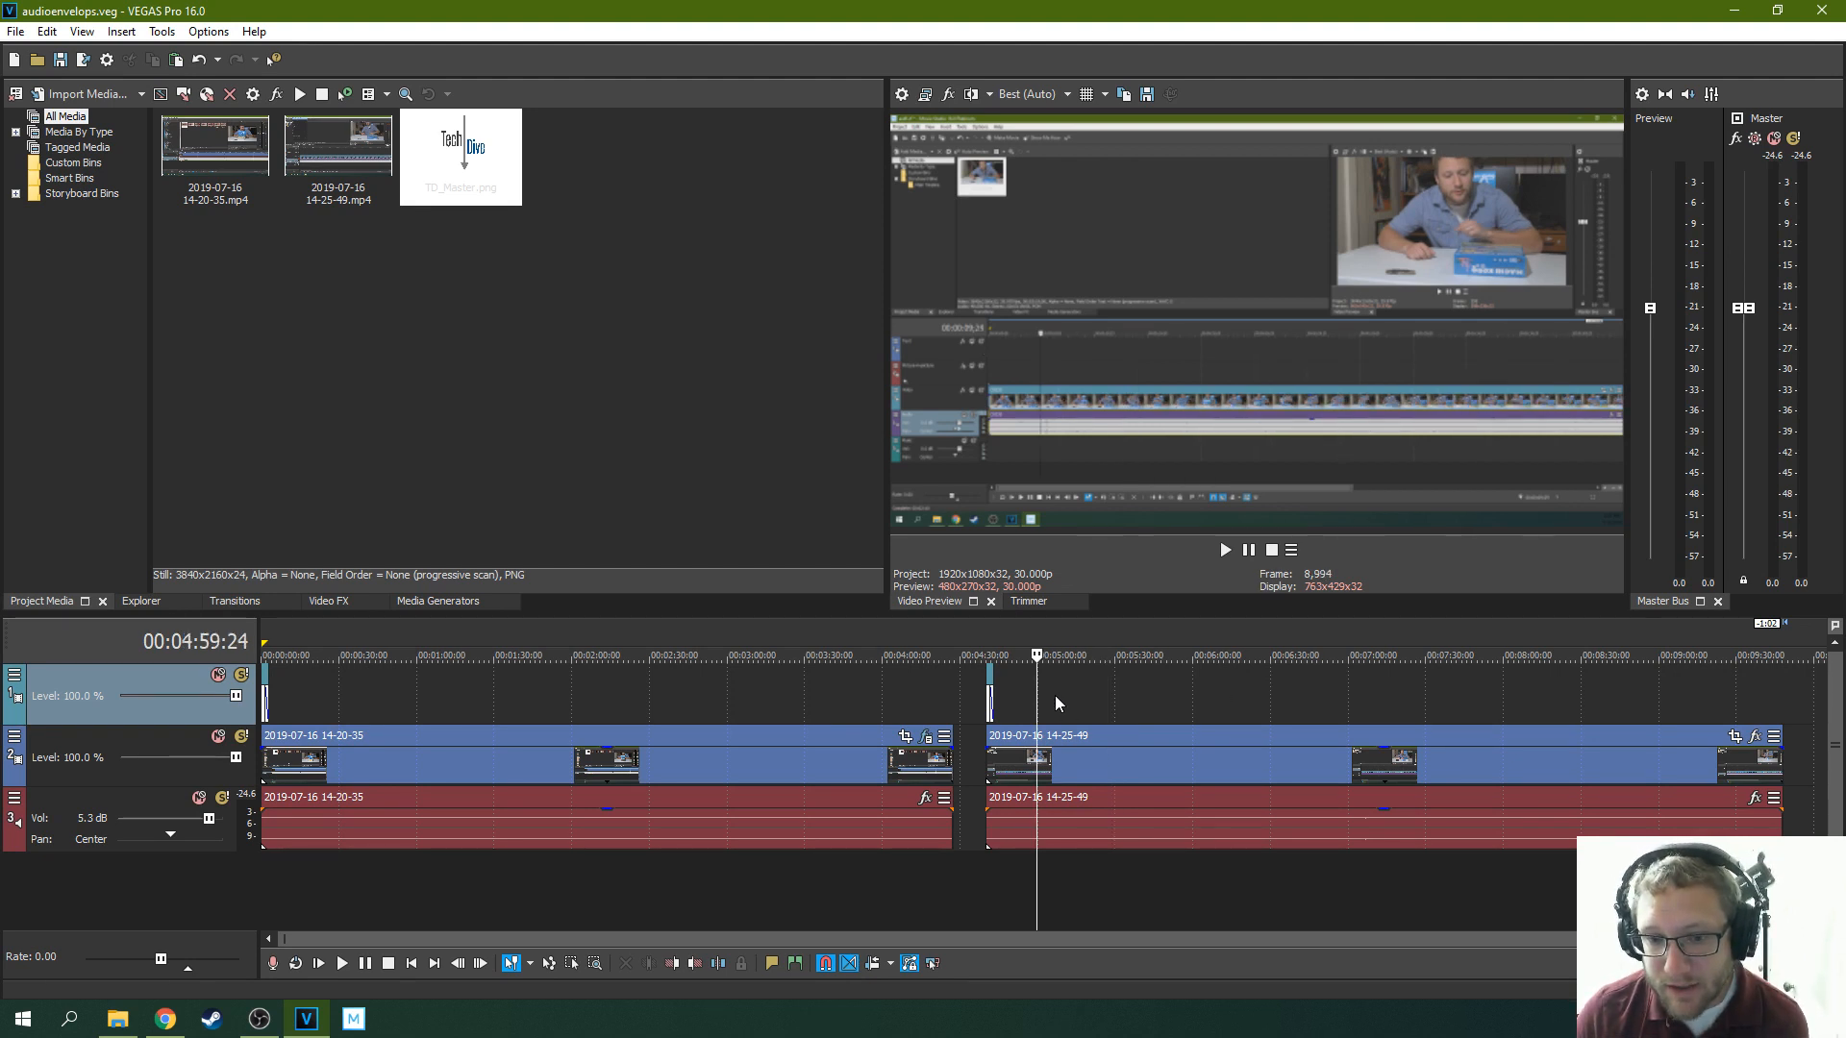
click(1054, 696)
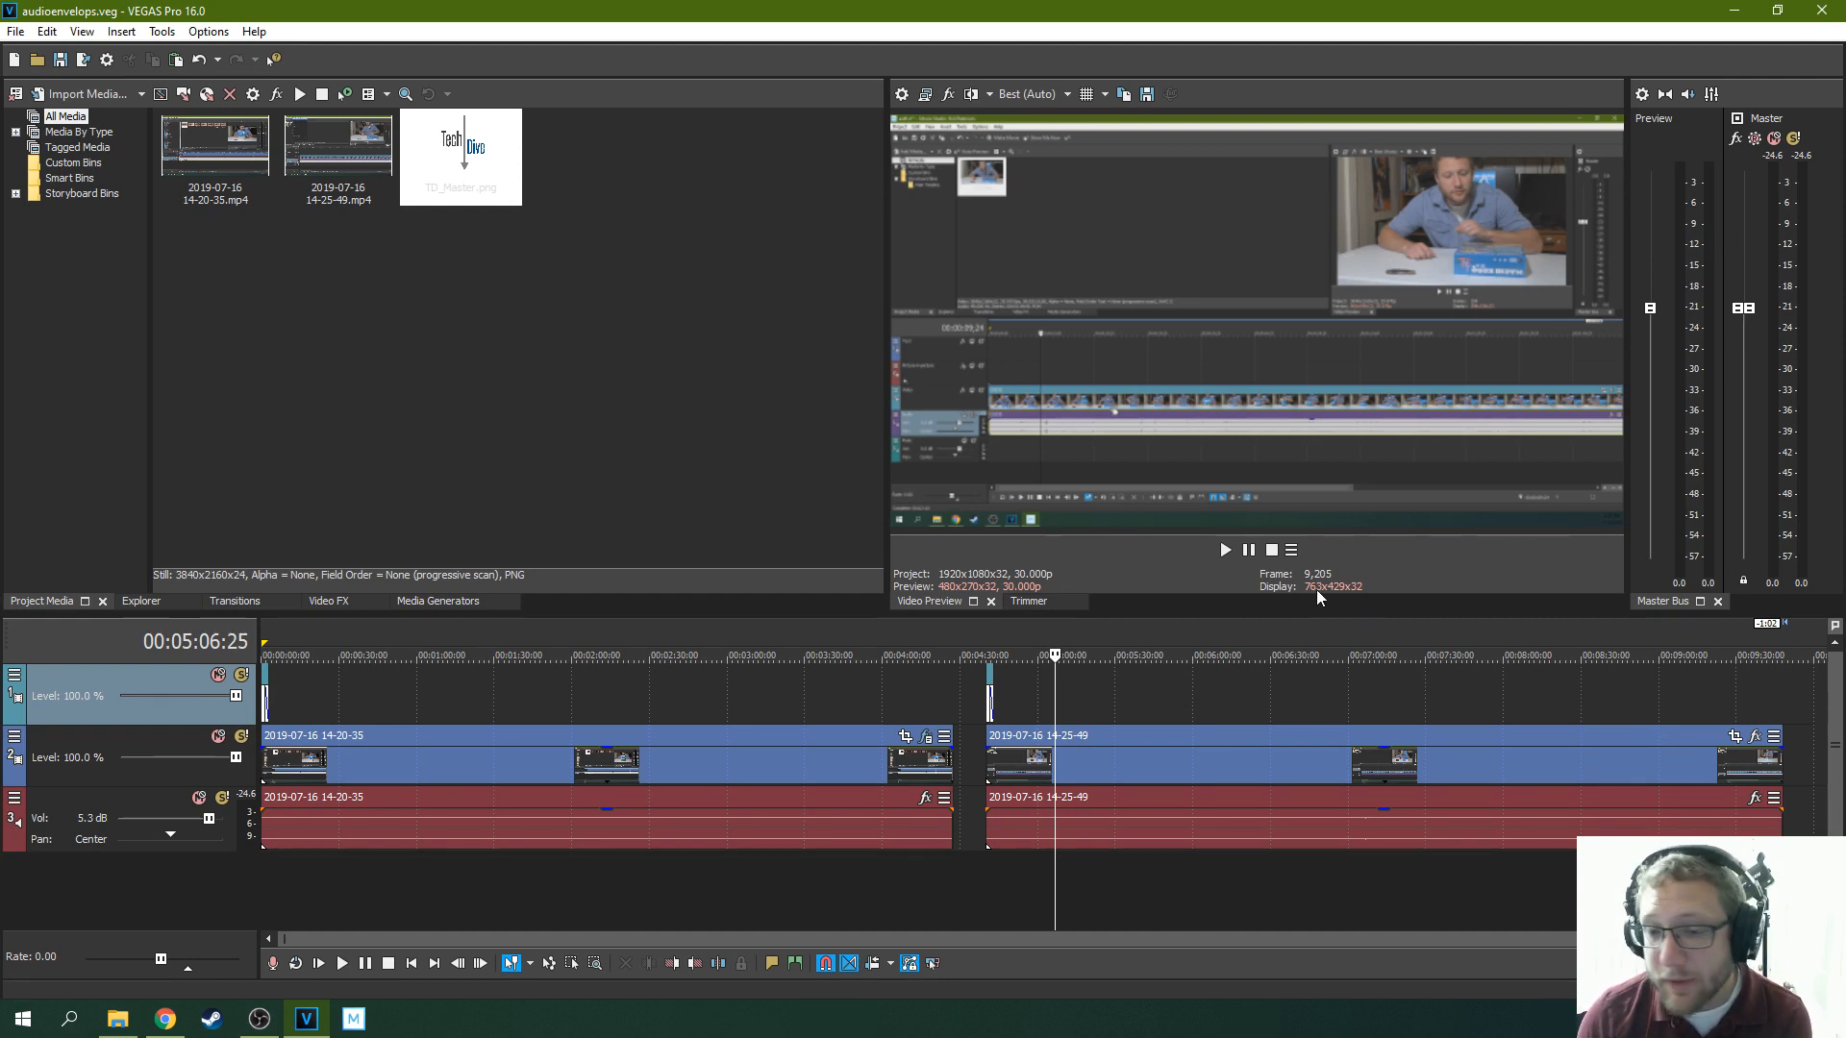
Play the second recording from 00:05:06:25, skip to about 00:05:21, raise the playback rate to 2.10 and pause at 00:06:56:28
click(1226, 552)
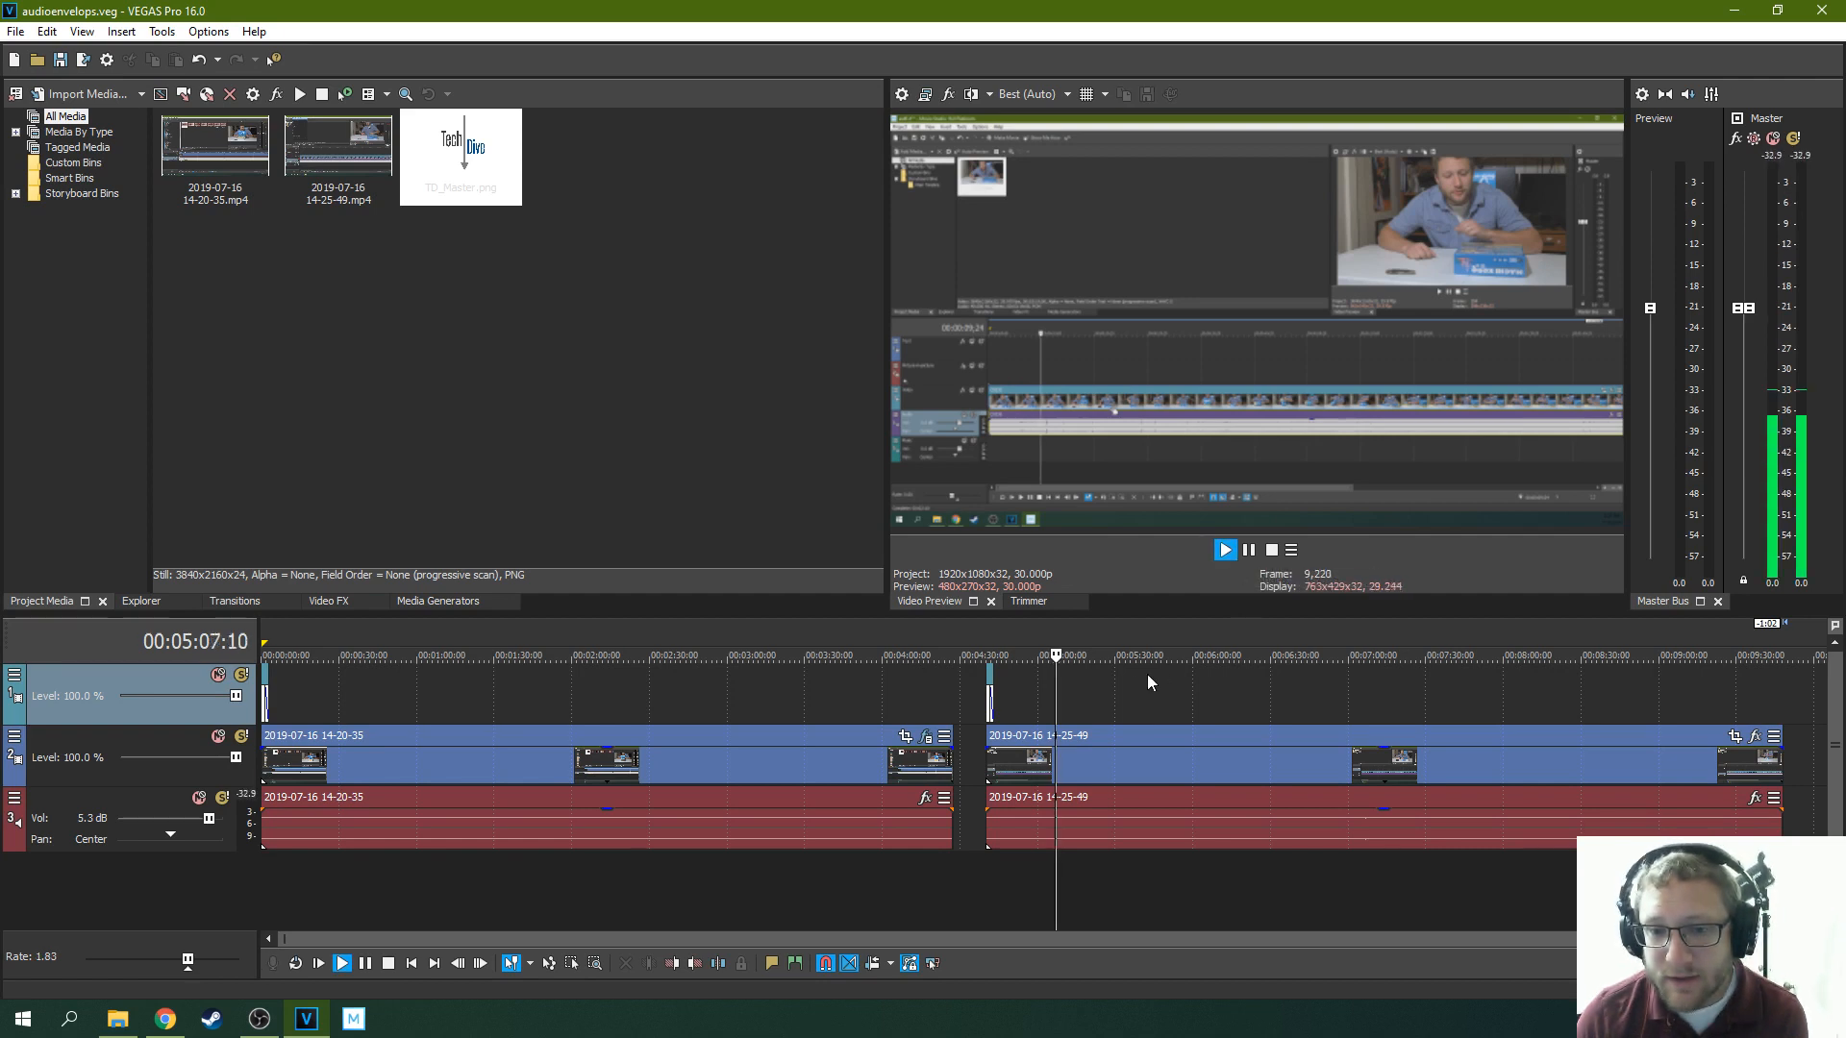
click(1092, 704)
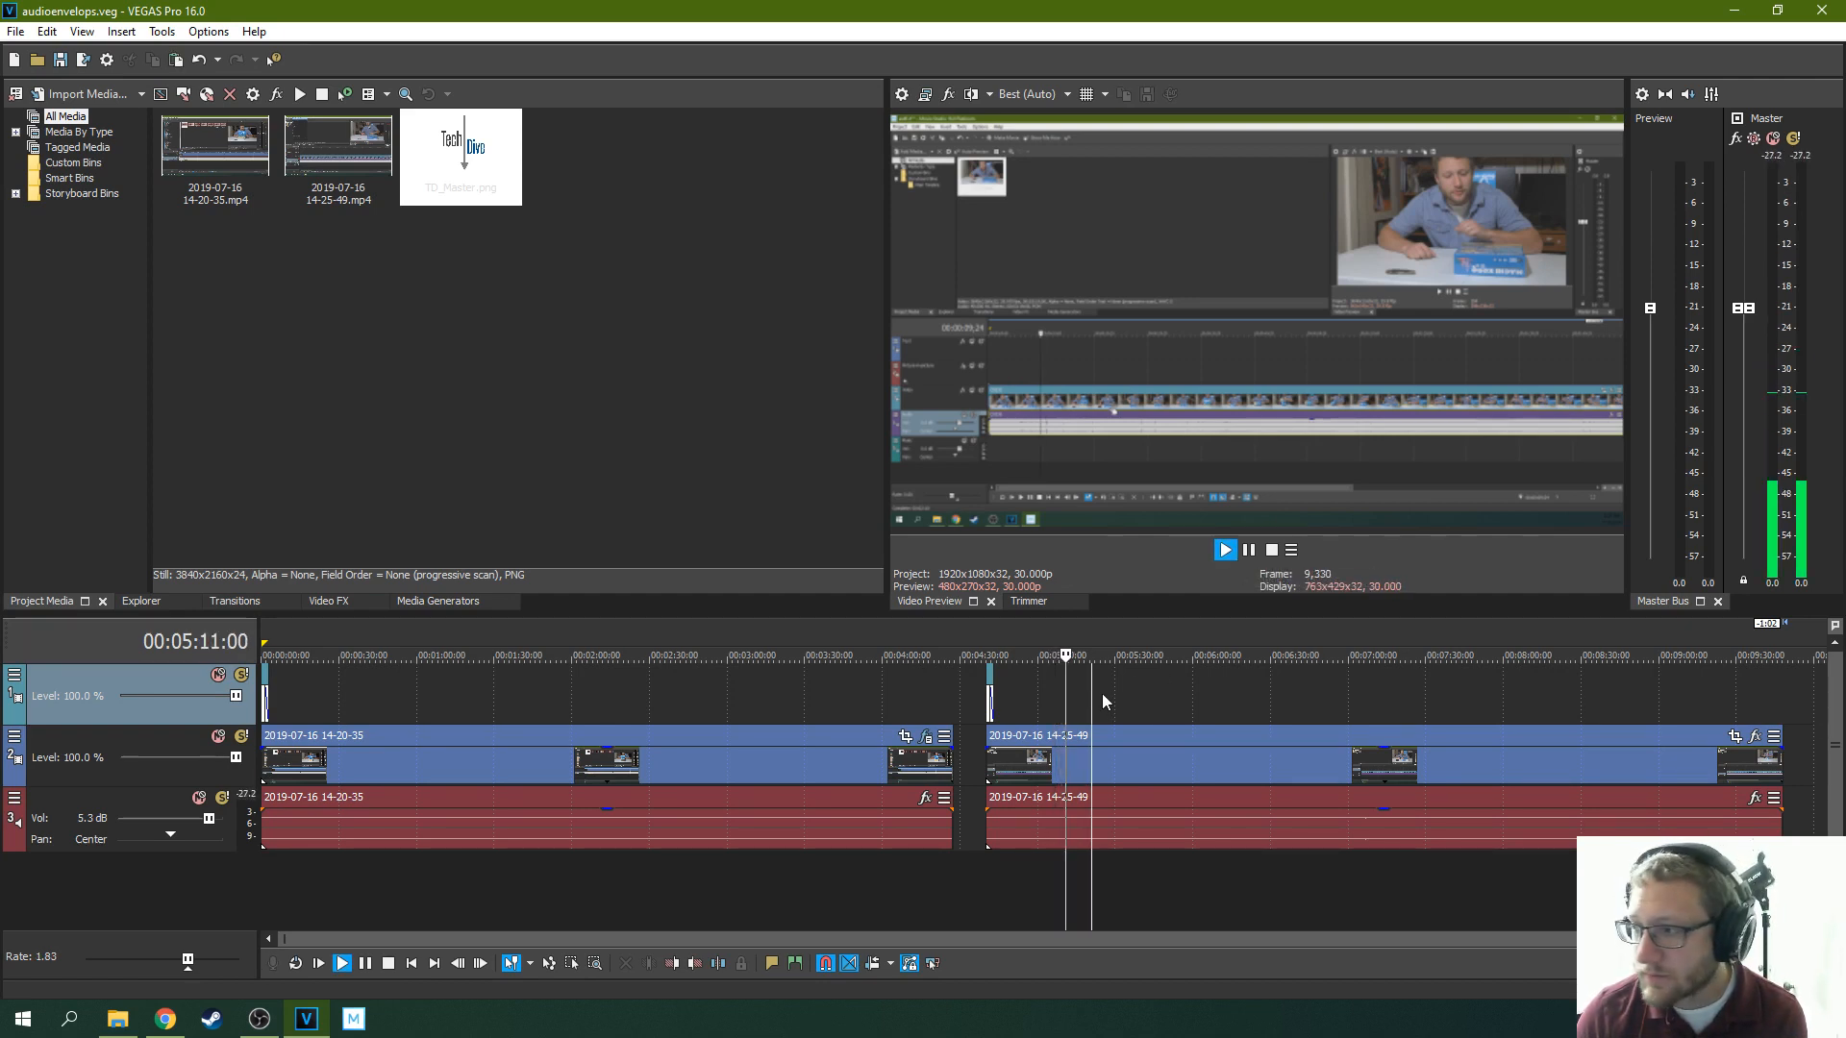
click(1226, 551)
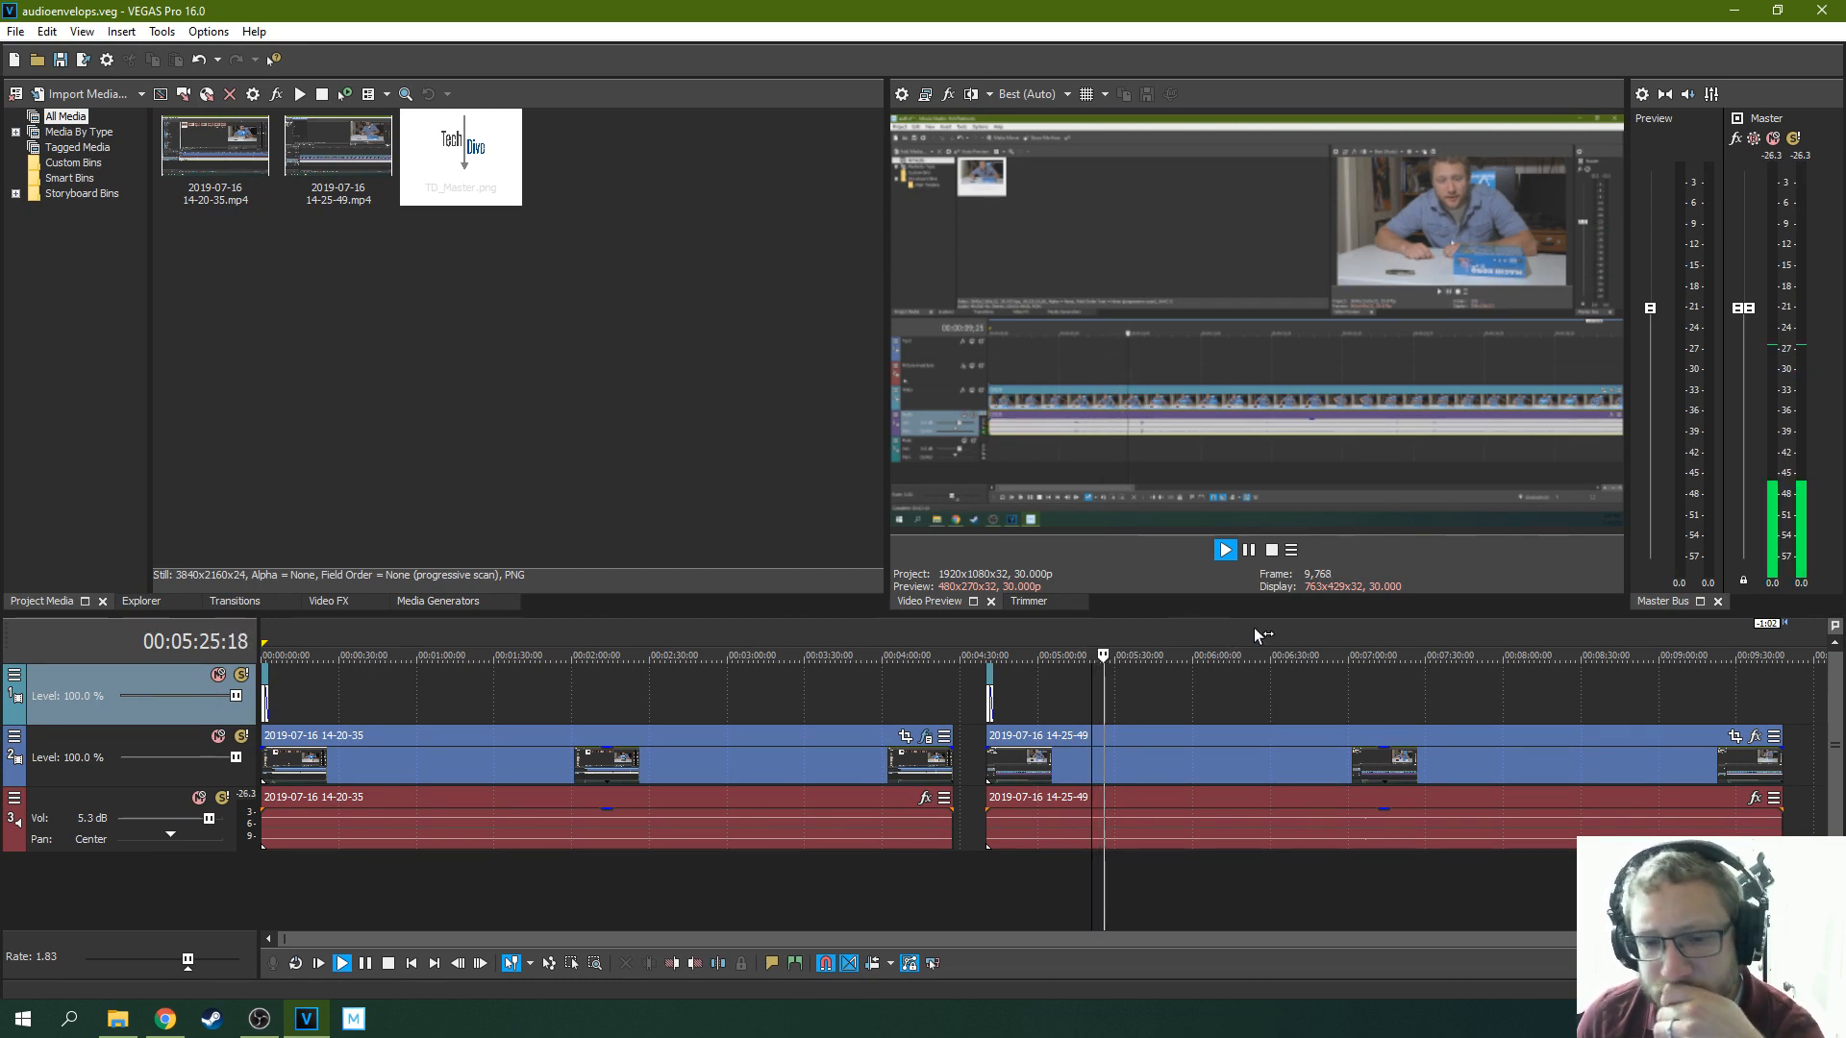
drag(196, 969, 193, 969)
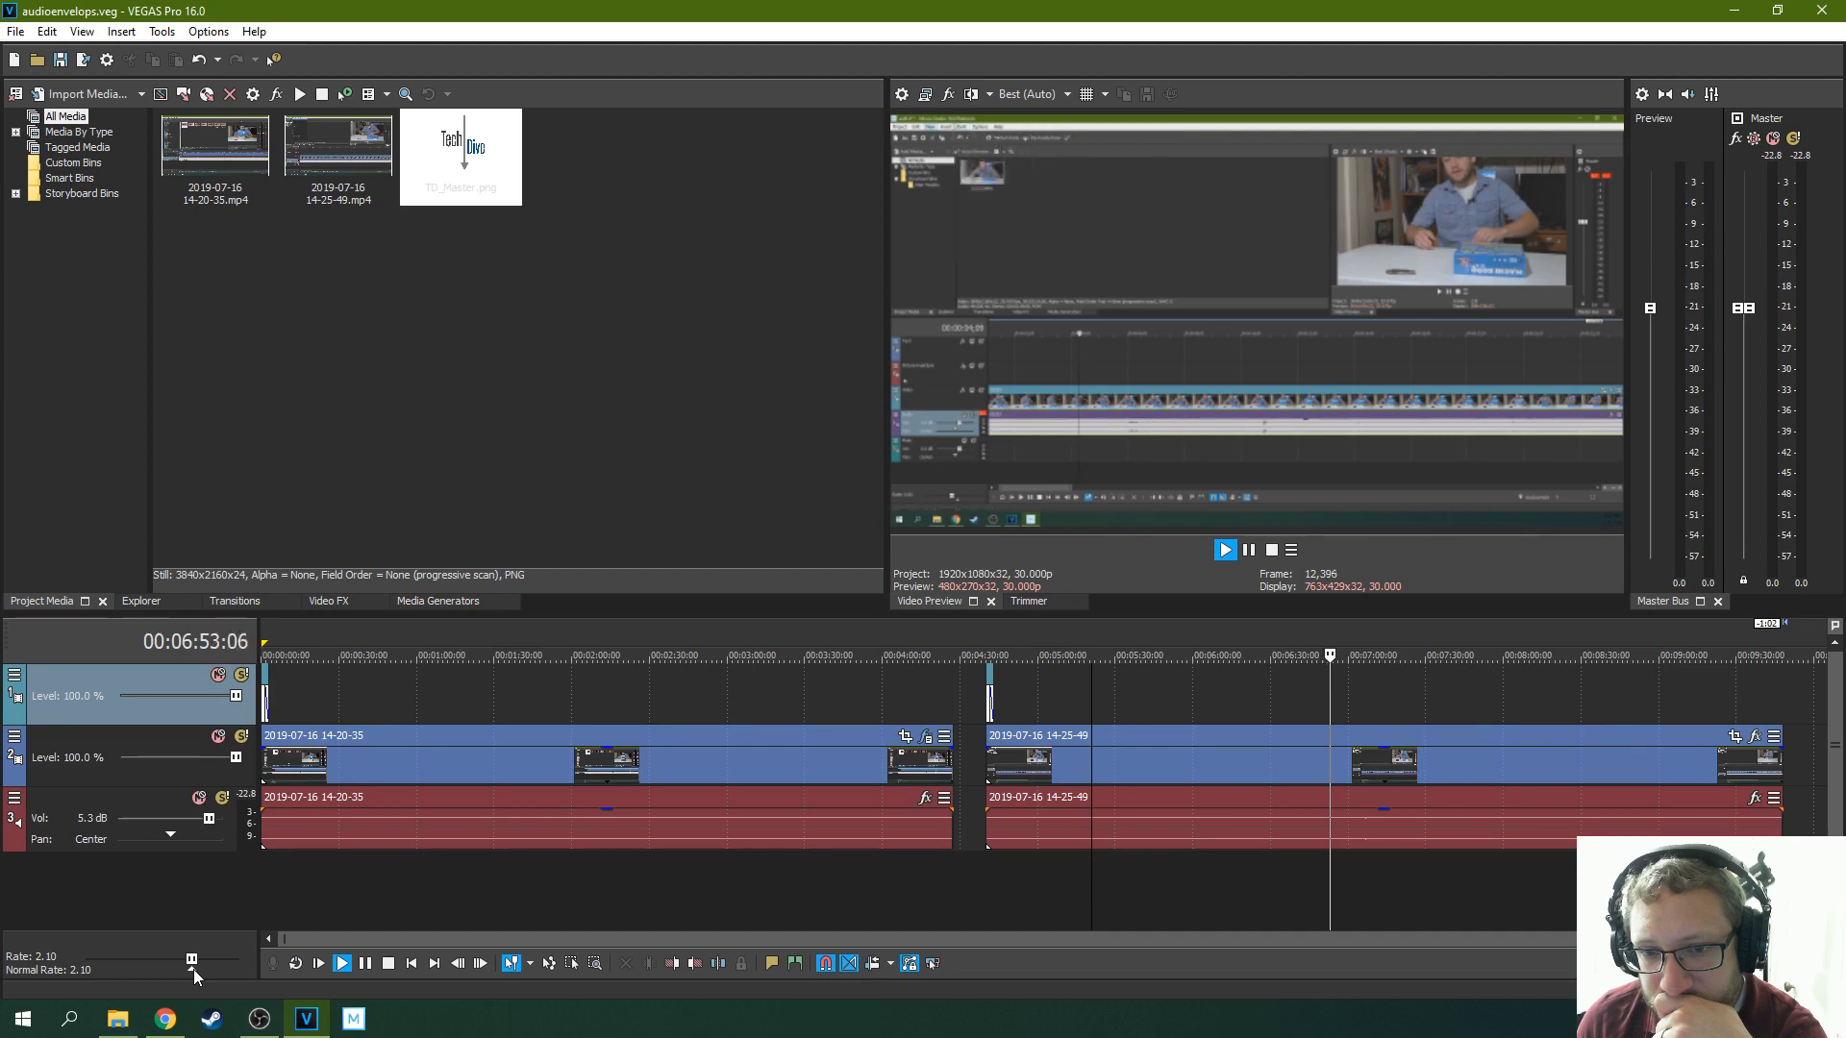
click(1249, 550)
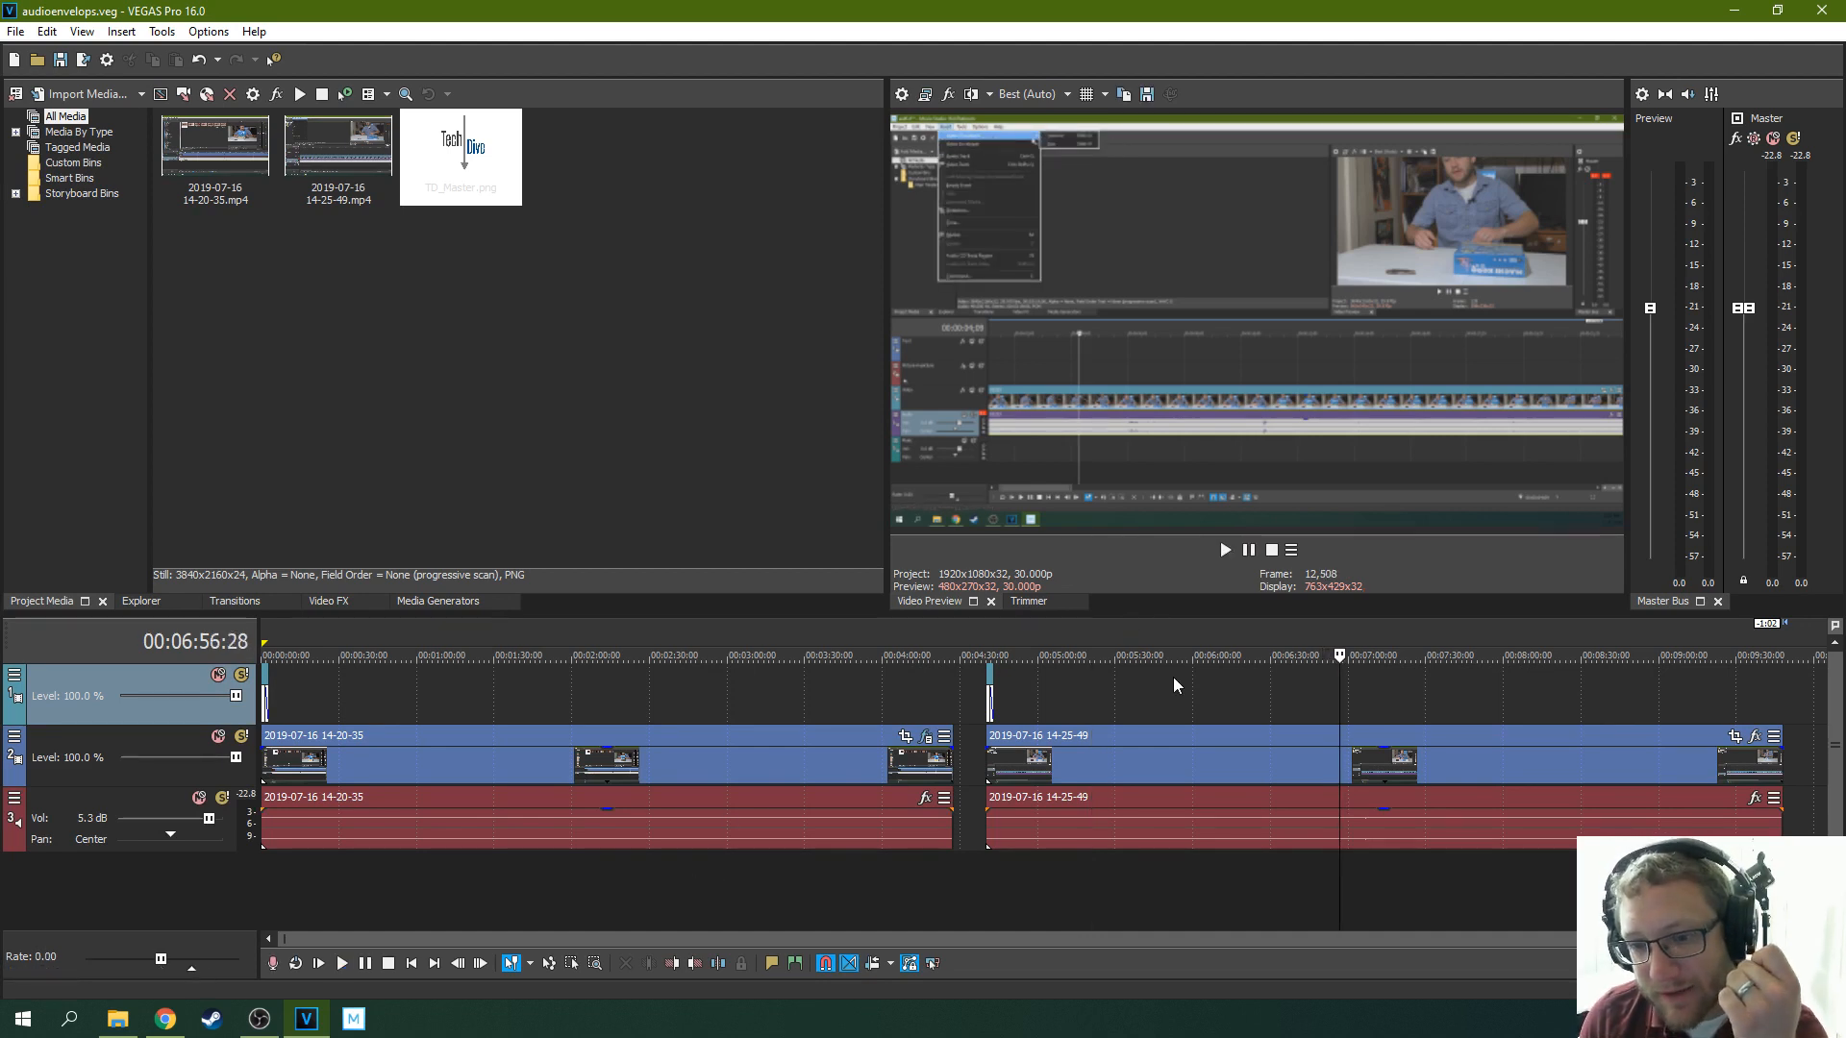
Replay shorter stretches of the second recording before 00:06:36 to locate the cut point, pausing at 00:06:24:05
click(1283, 690)
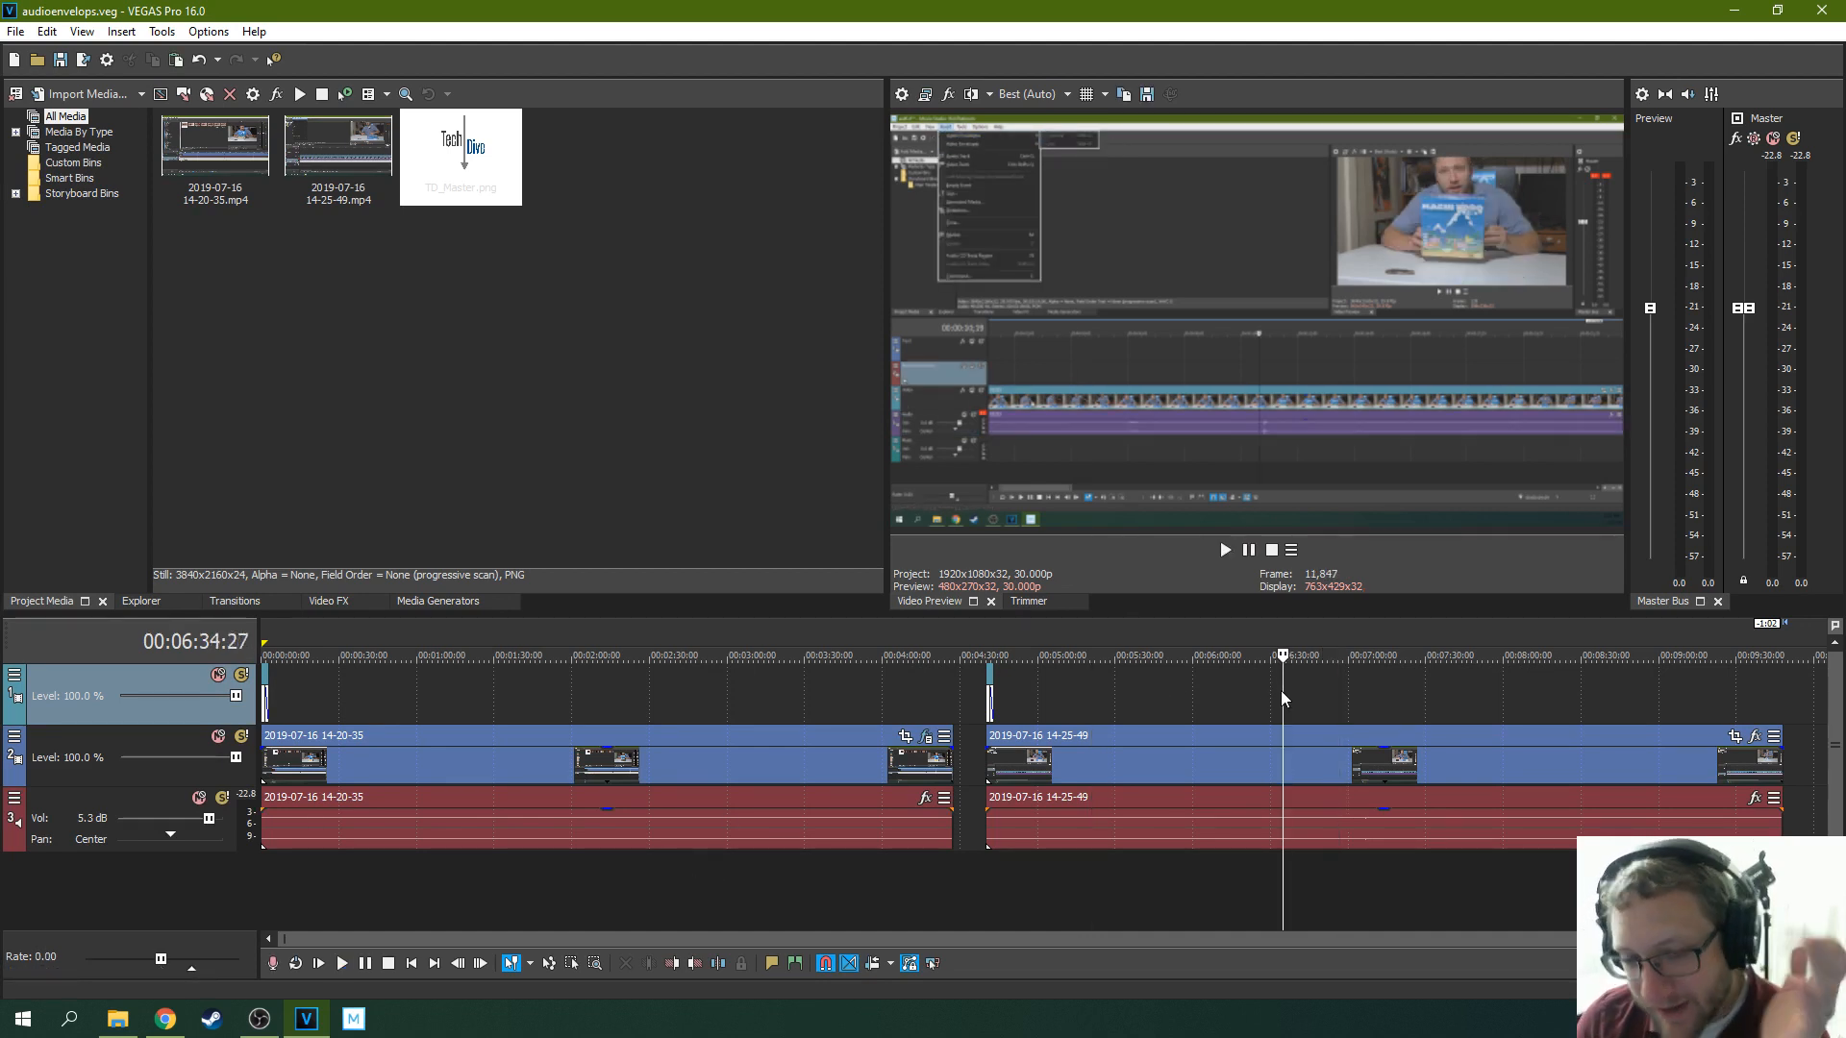
click(1223, 702)
click(1226, 551)
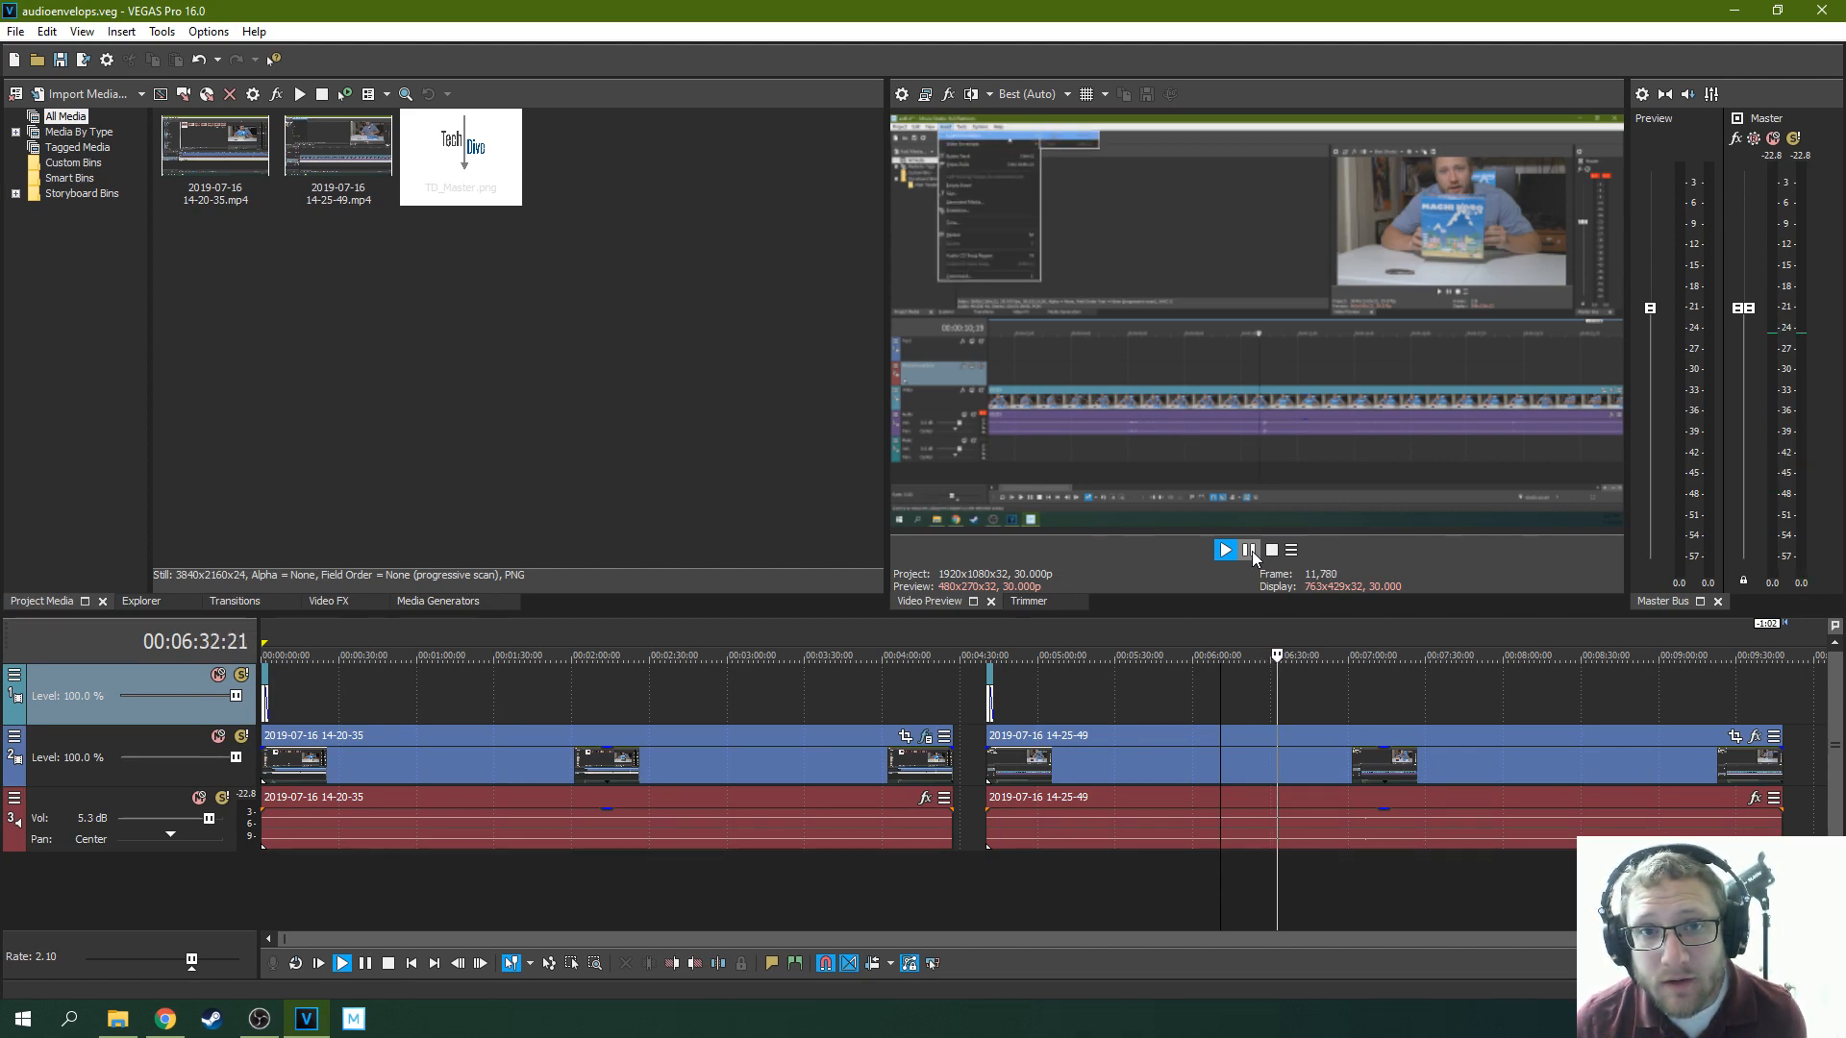
click(1251, 551)
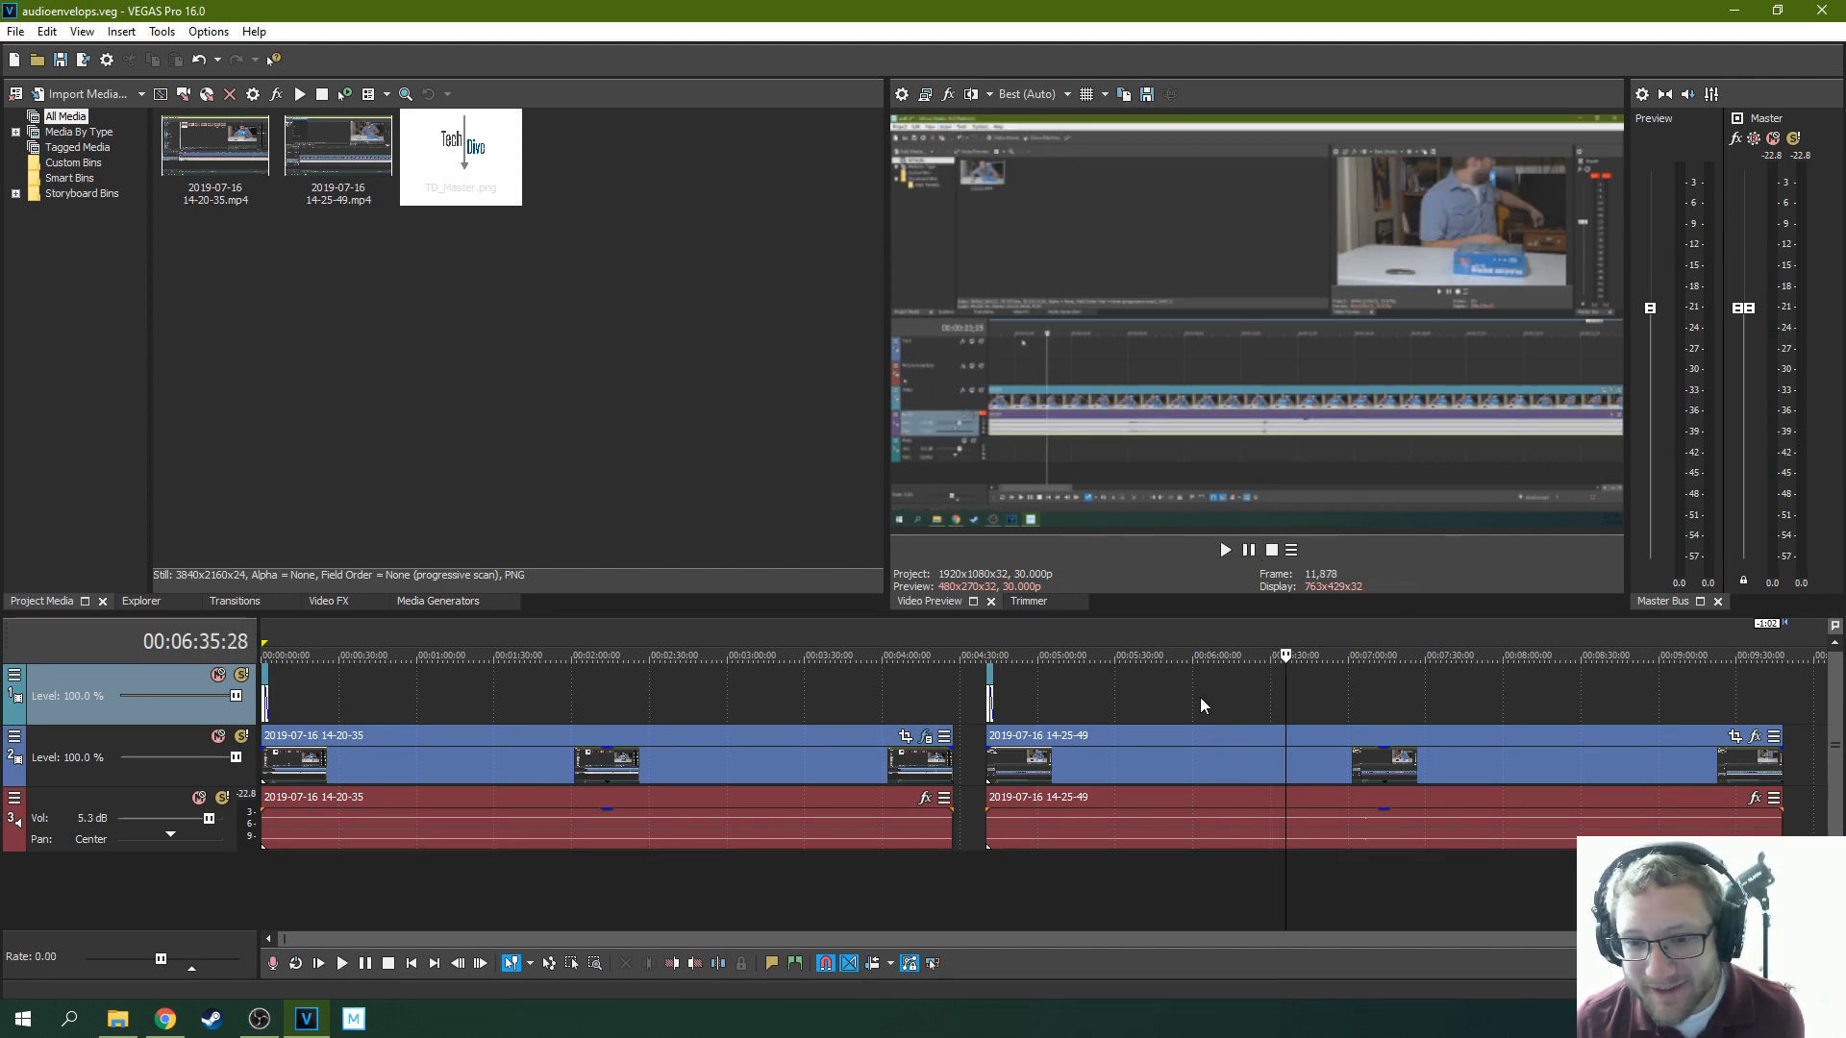
click(1225, 552)
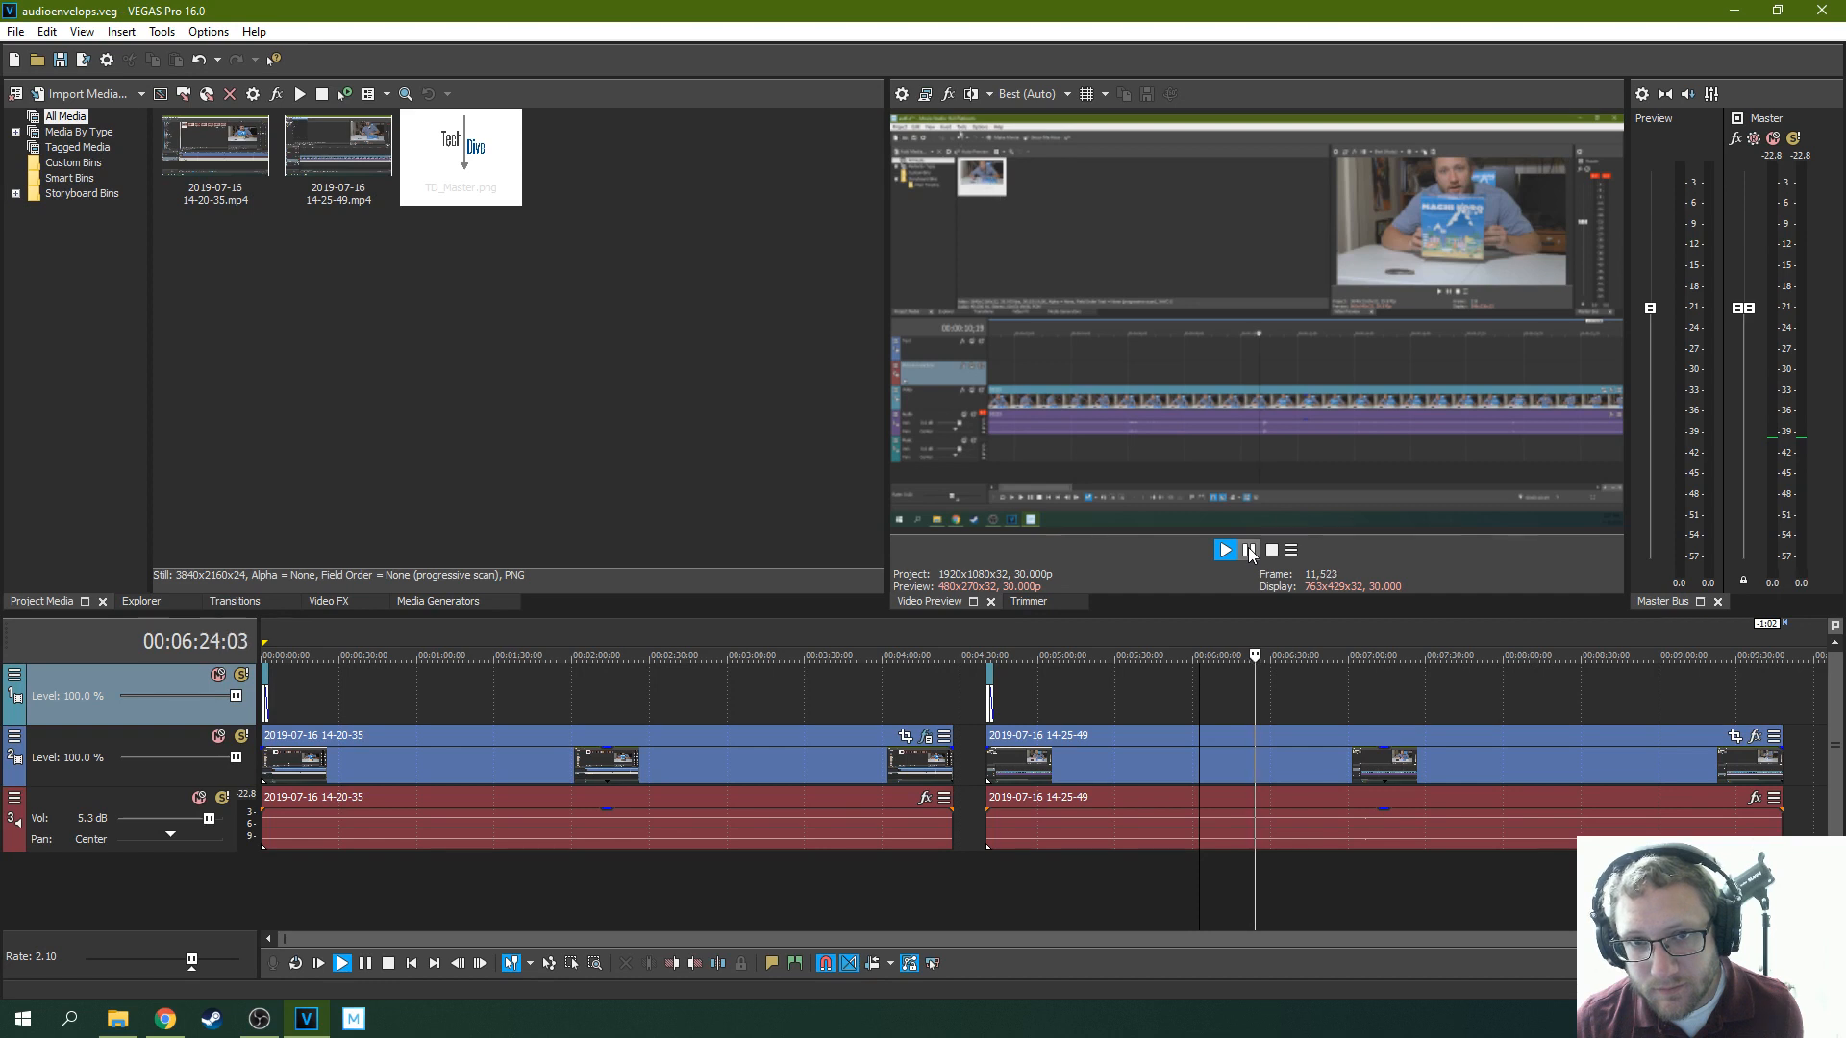
click(1249, 550)
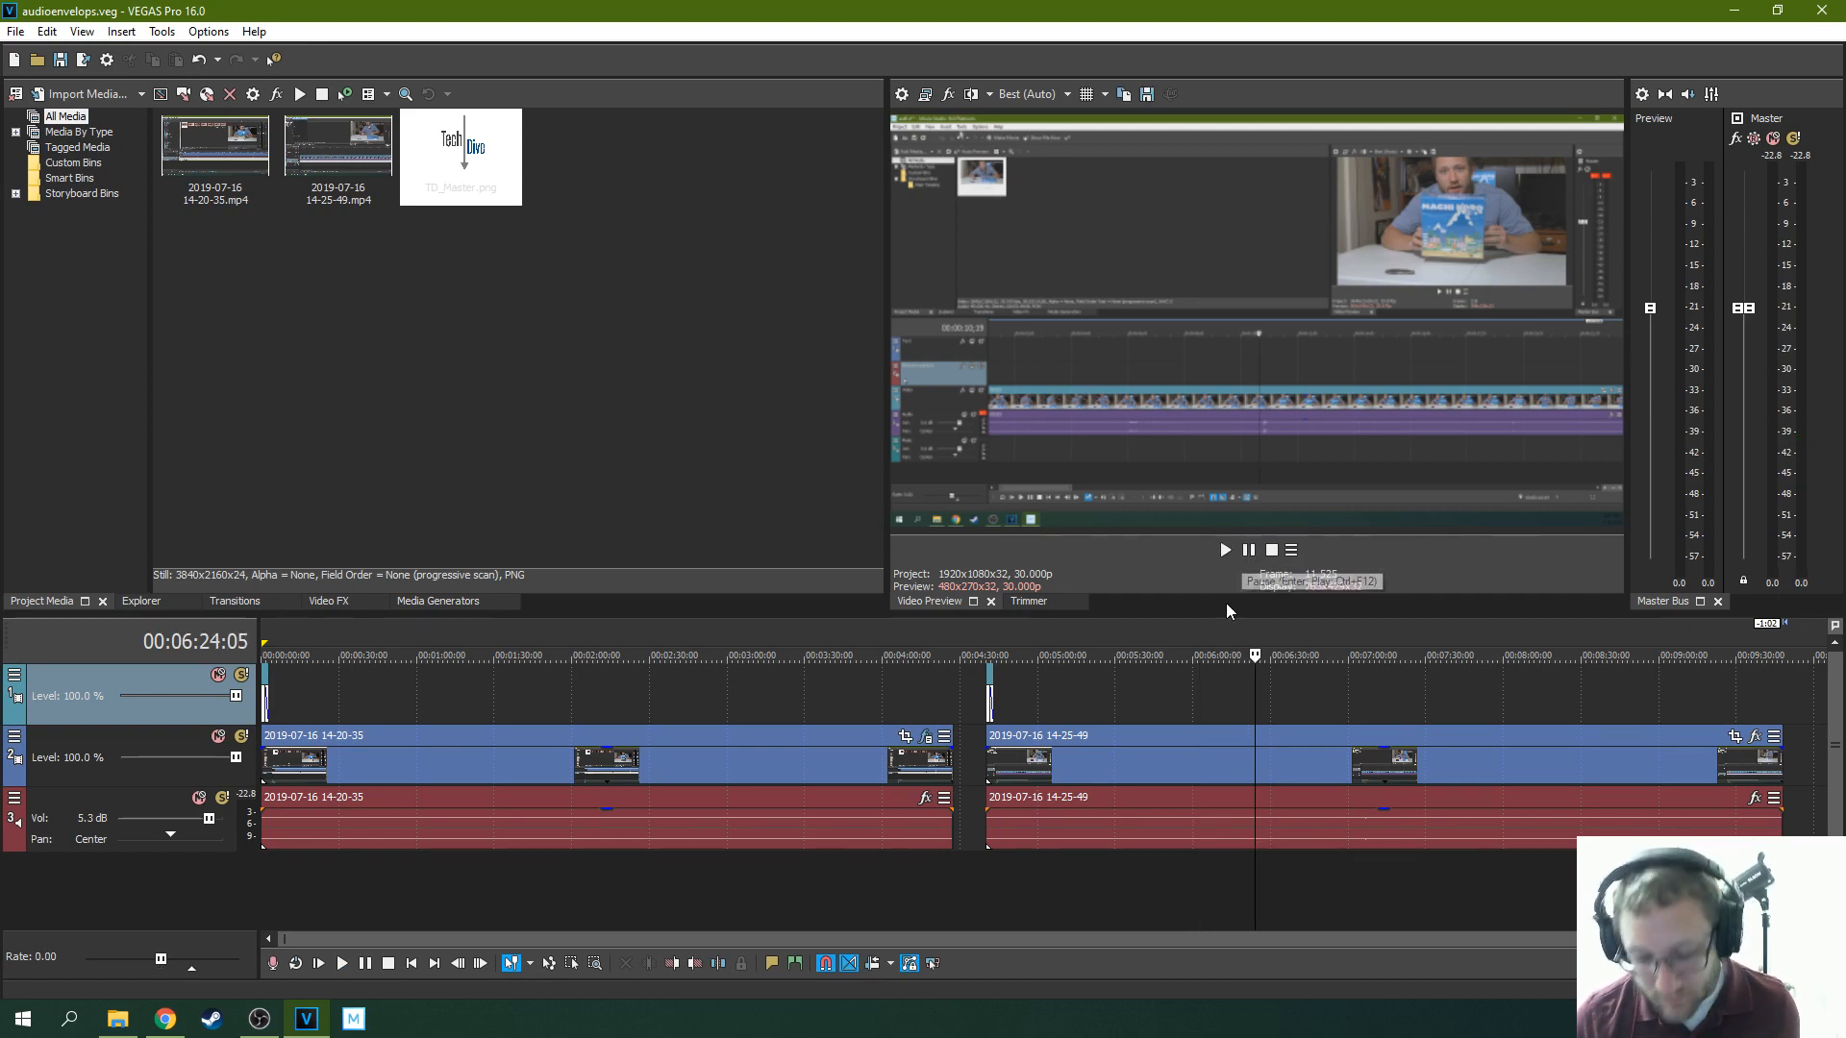
Split the second recording's video and audio at 00:06:23:02
key(Left)
key(Left)
key(Left)
key(s)
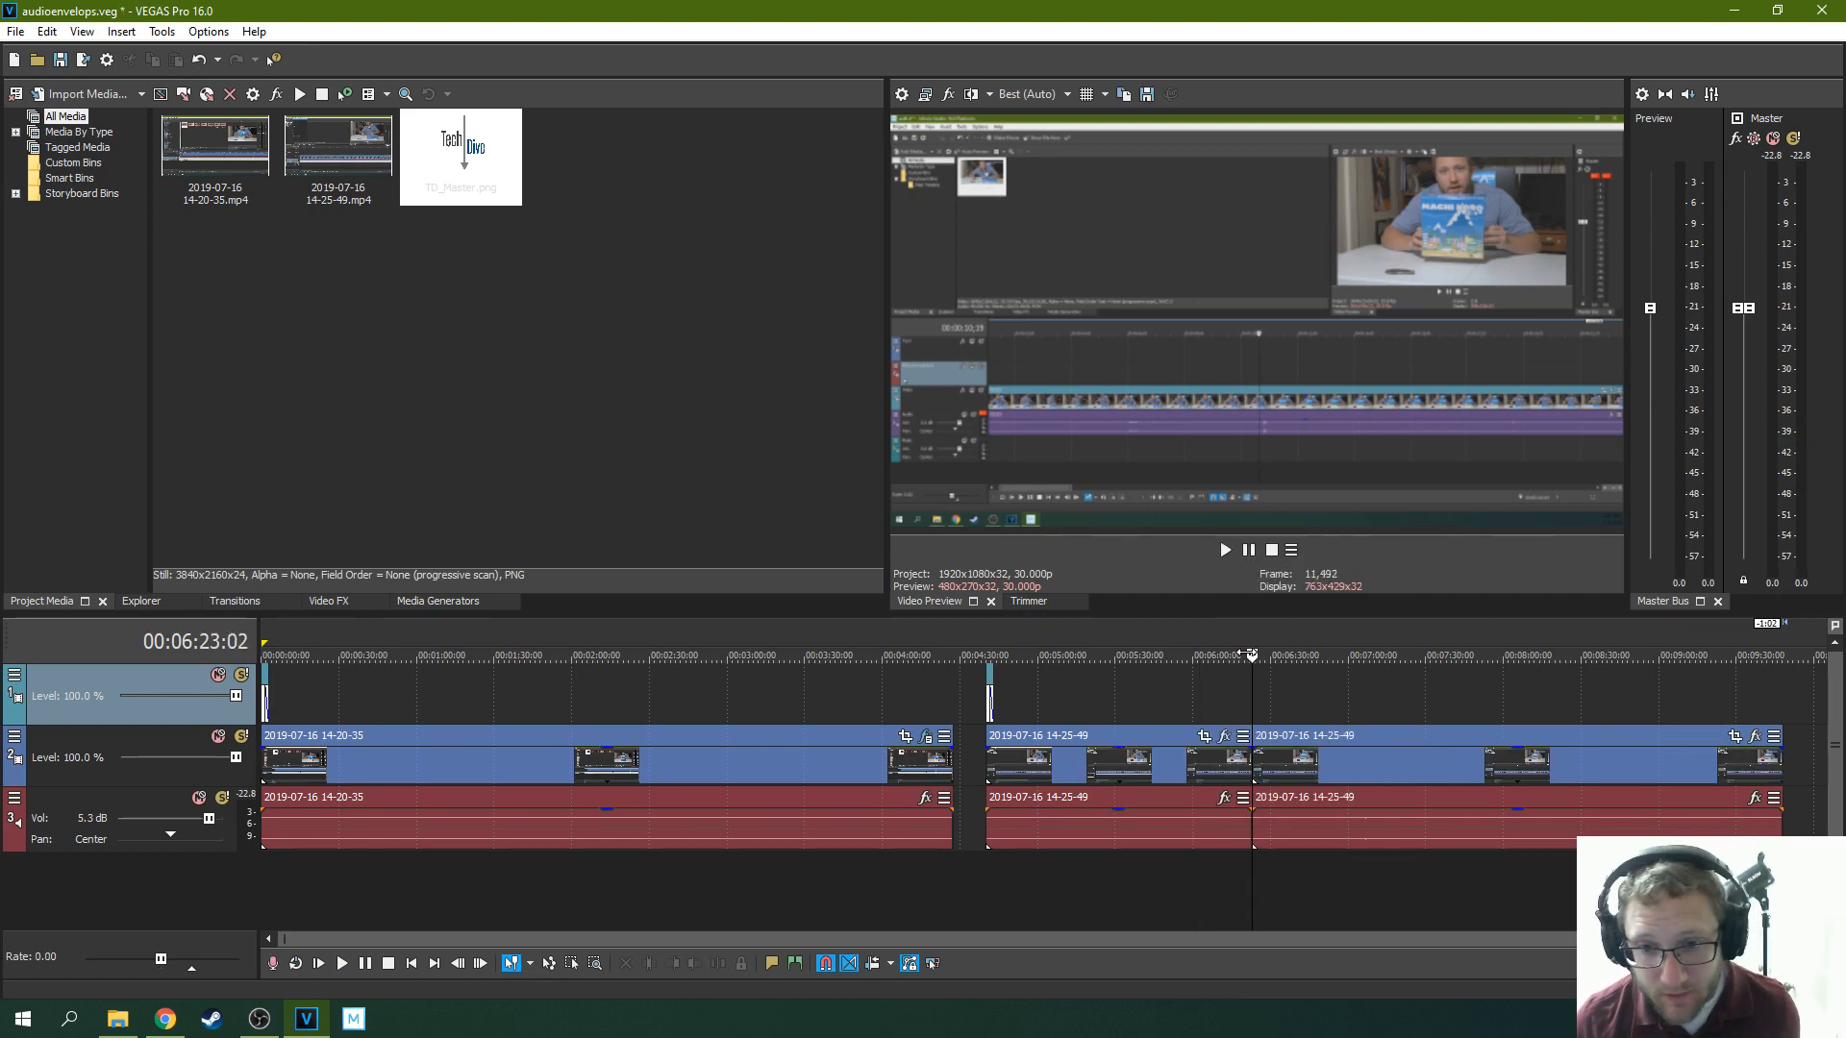
Set the normal playback rate to 1.00 and play the second recording from 00:06:12:29
click(1226, 696)
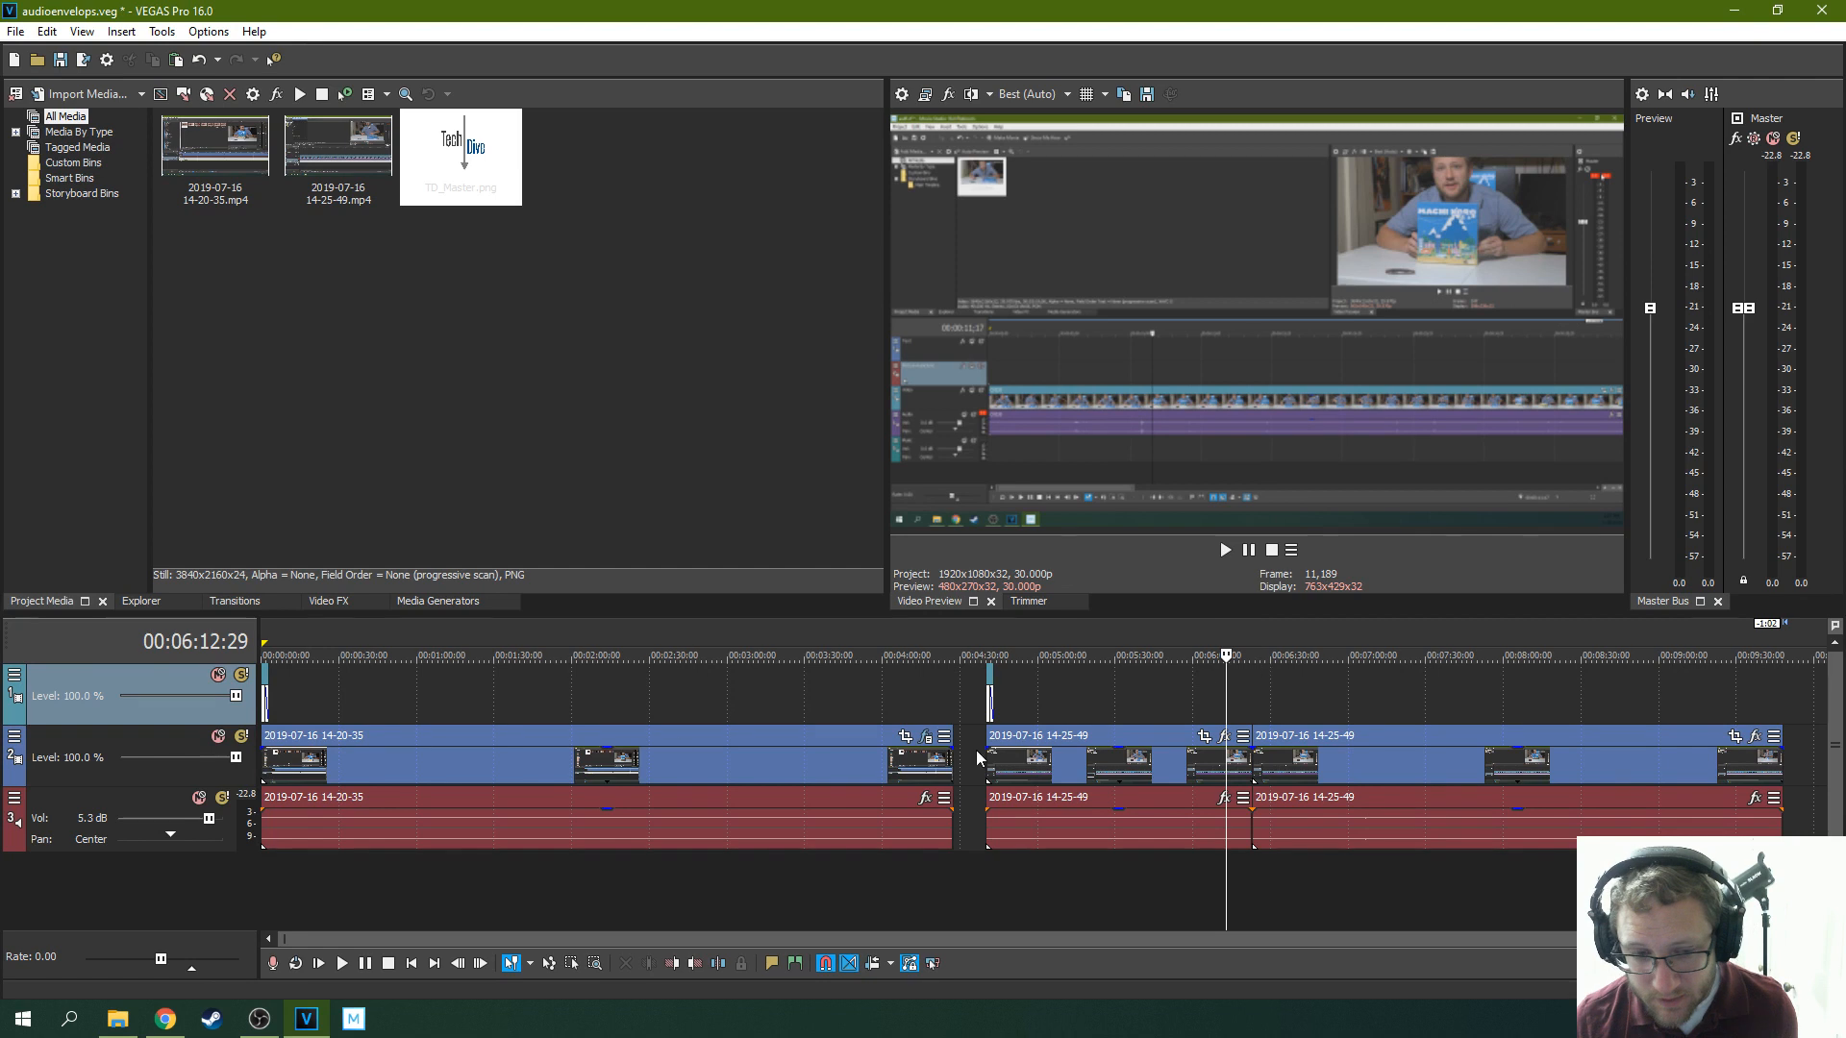
click(175, 969)
scroll(1075, 777, up, 3)
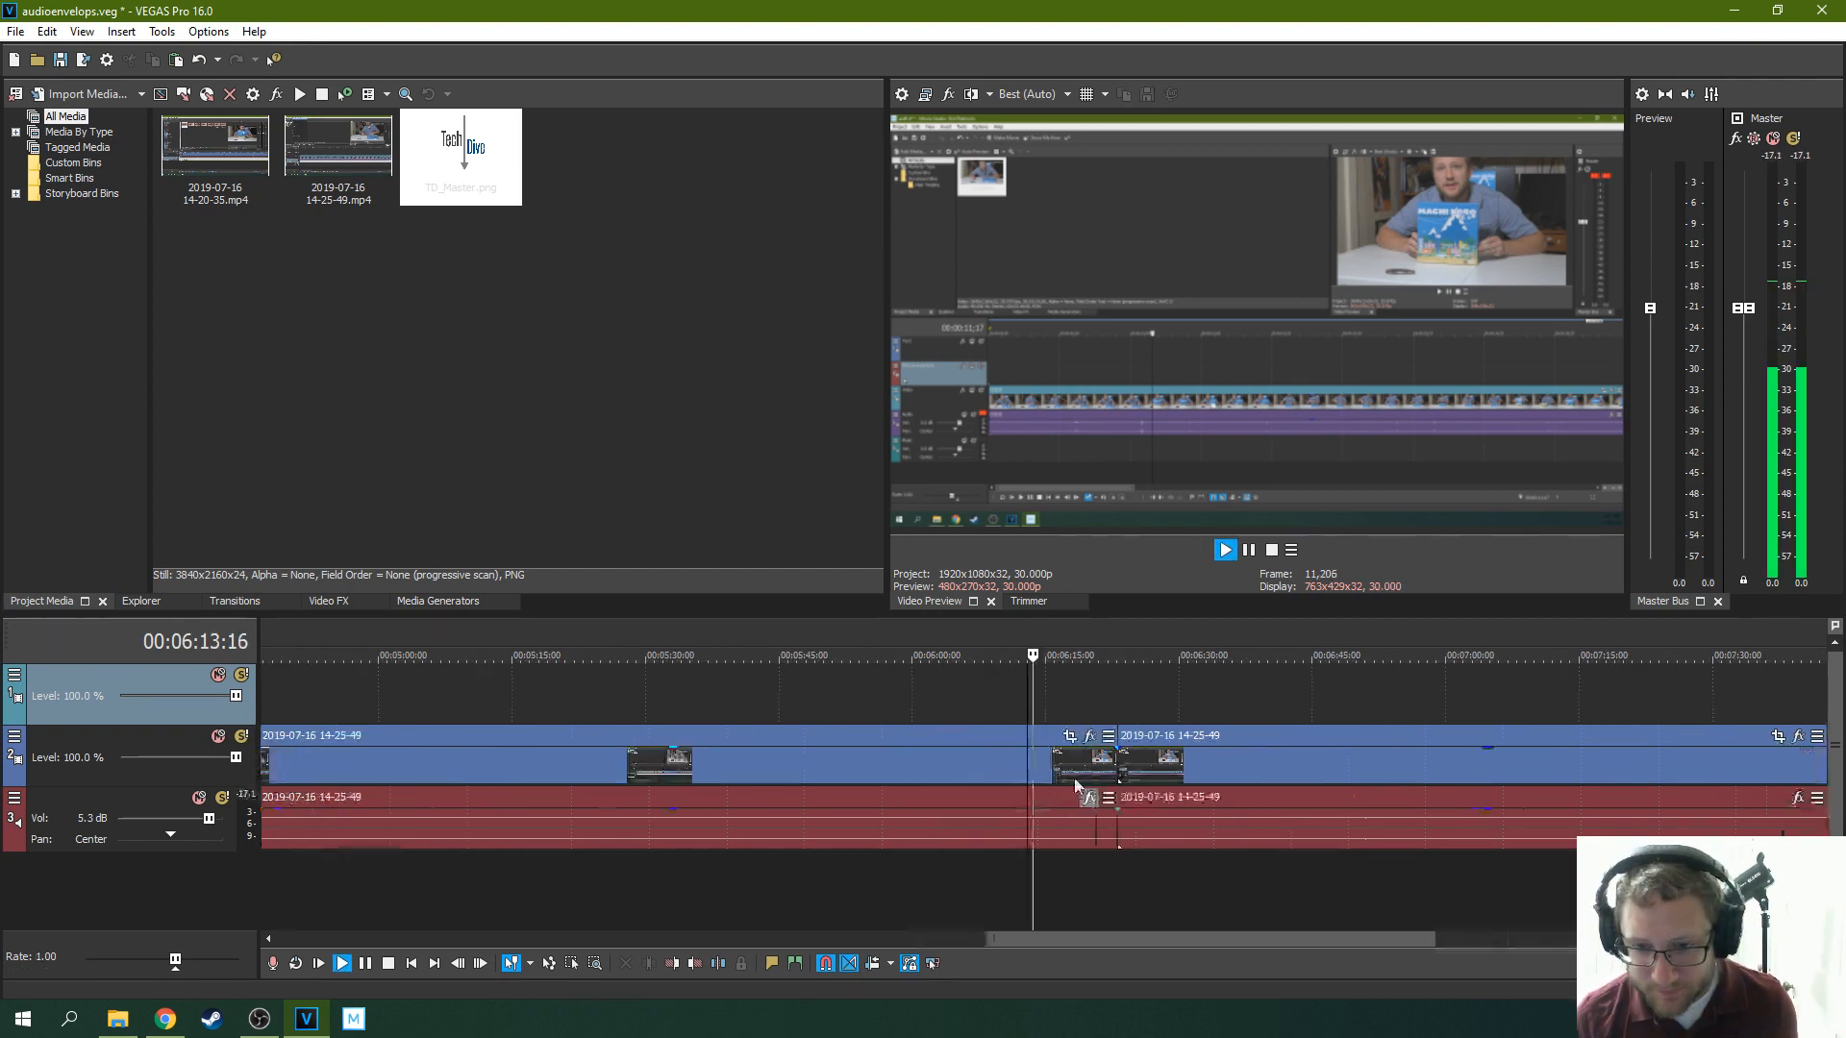
click(1248, 551)
scroll(1024, 764, down, 3)
Trim the start of the clip after the split in stages to about 00:06:50, playing from the new starts
drag(1009, 762, 1054, 762)
key(space)
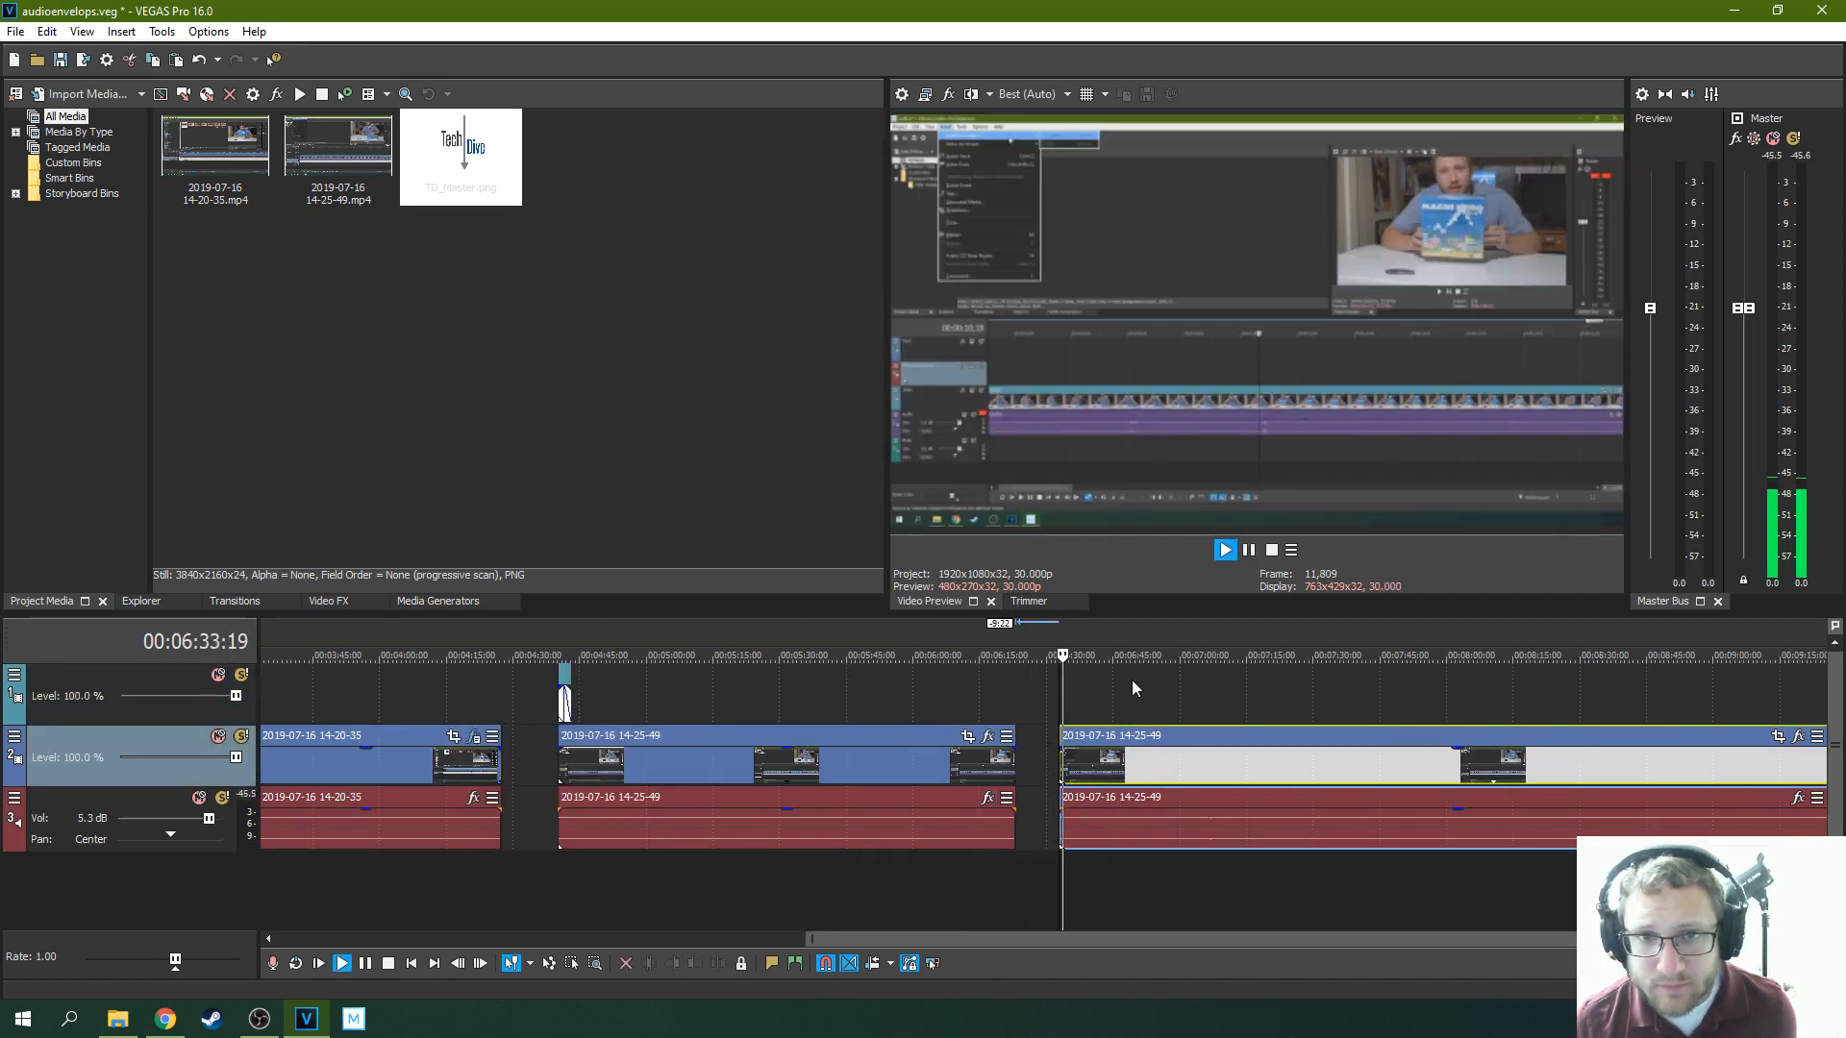
key(space)
key(space)
drag(1062, 763, 1105, 762)
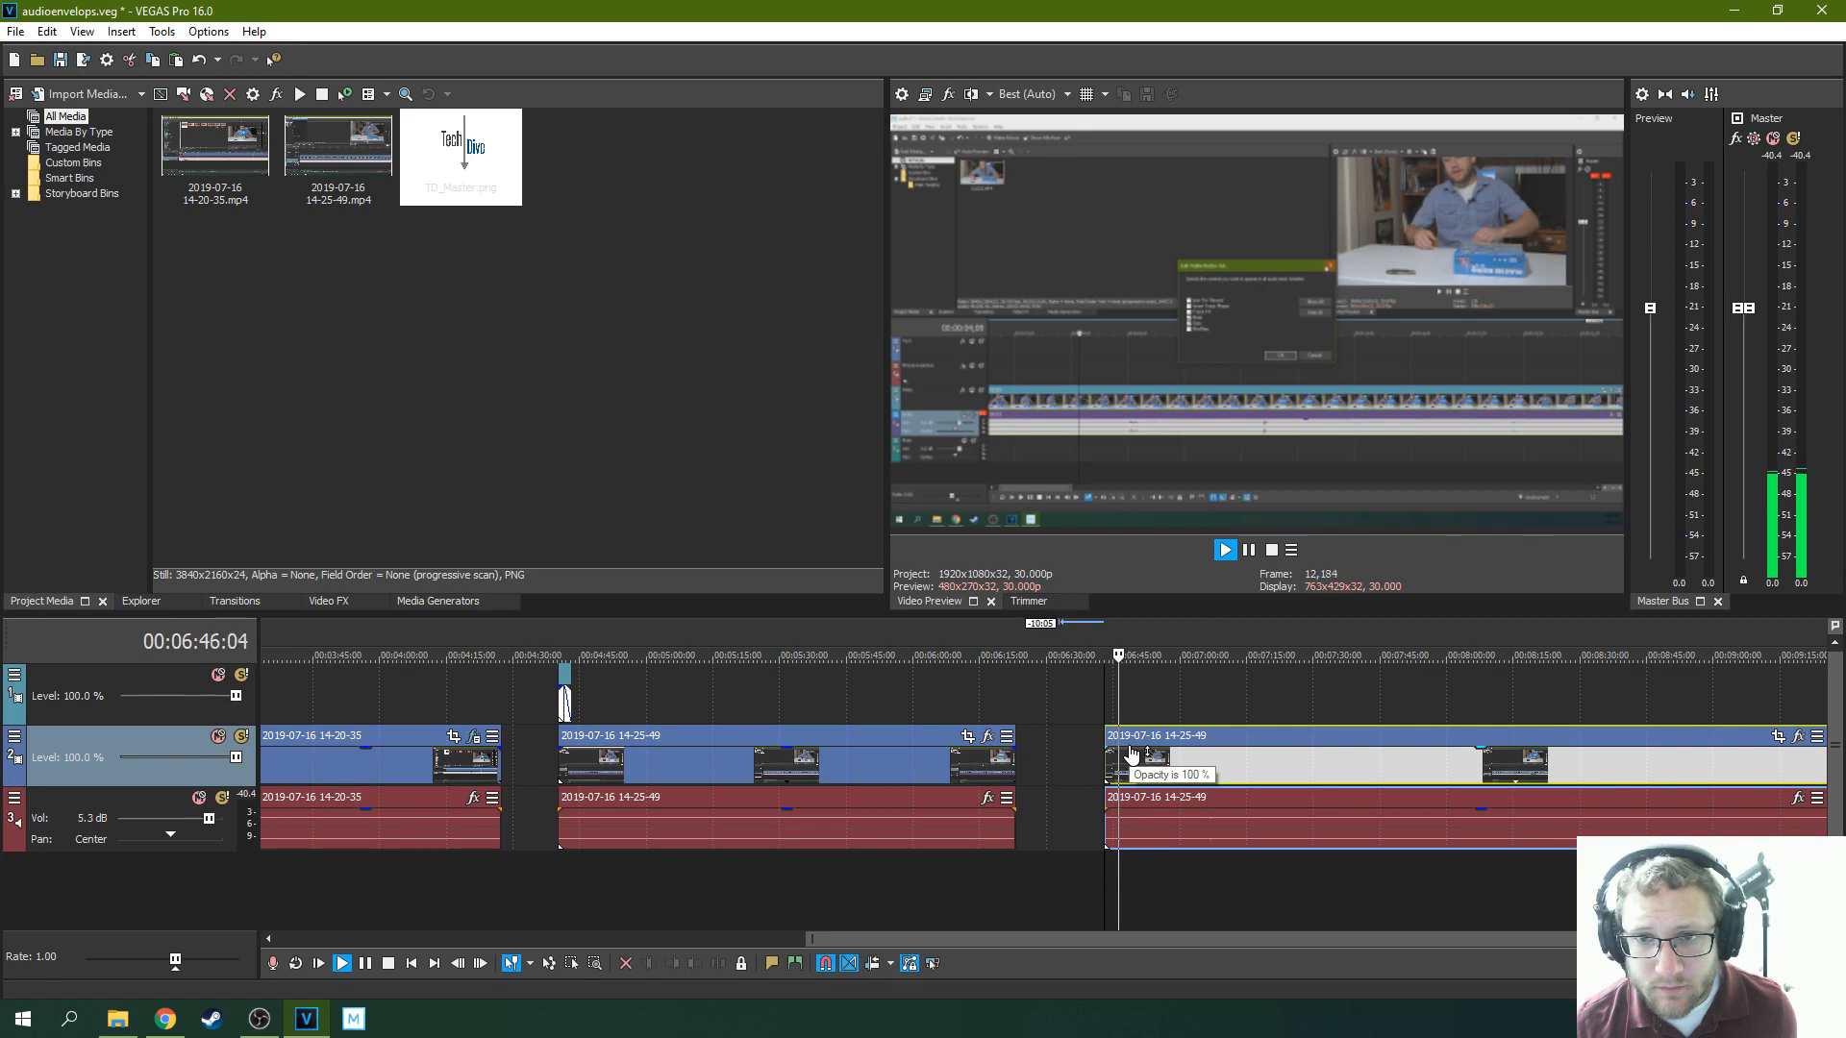
drag(1108, 766, 1138, 764)
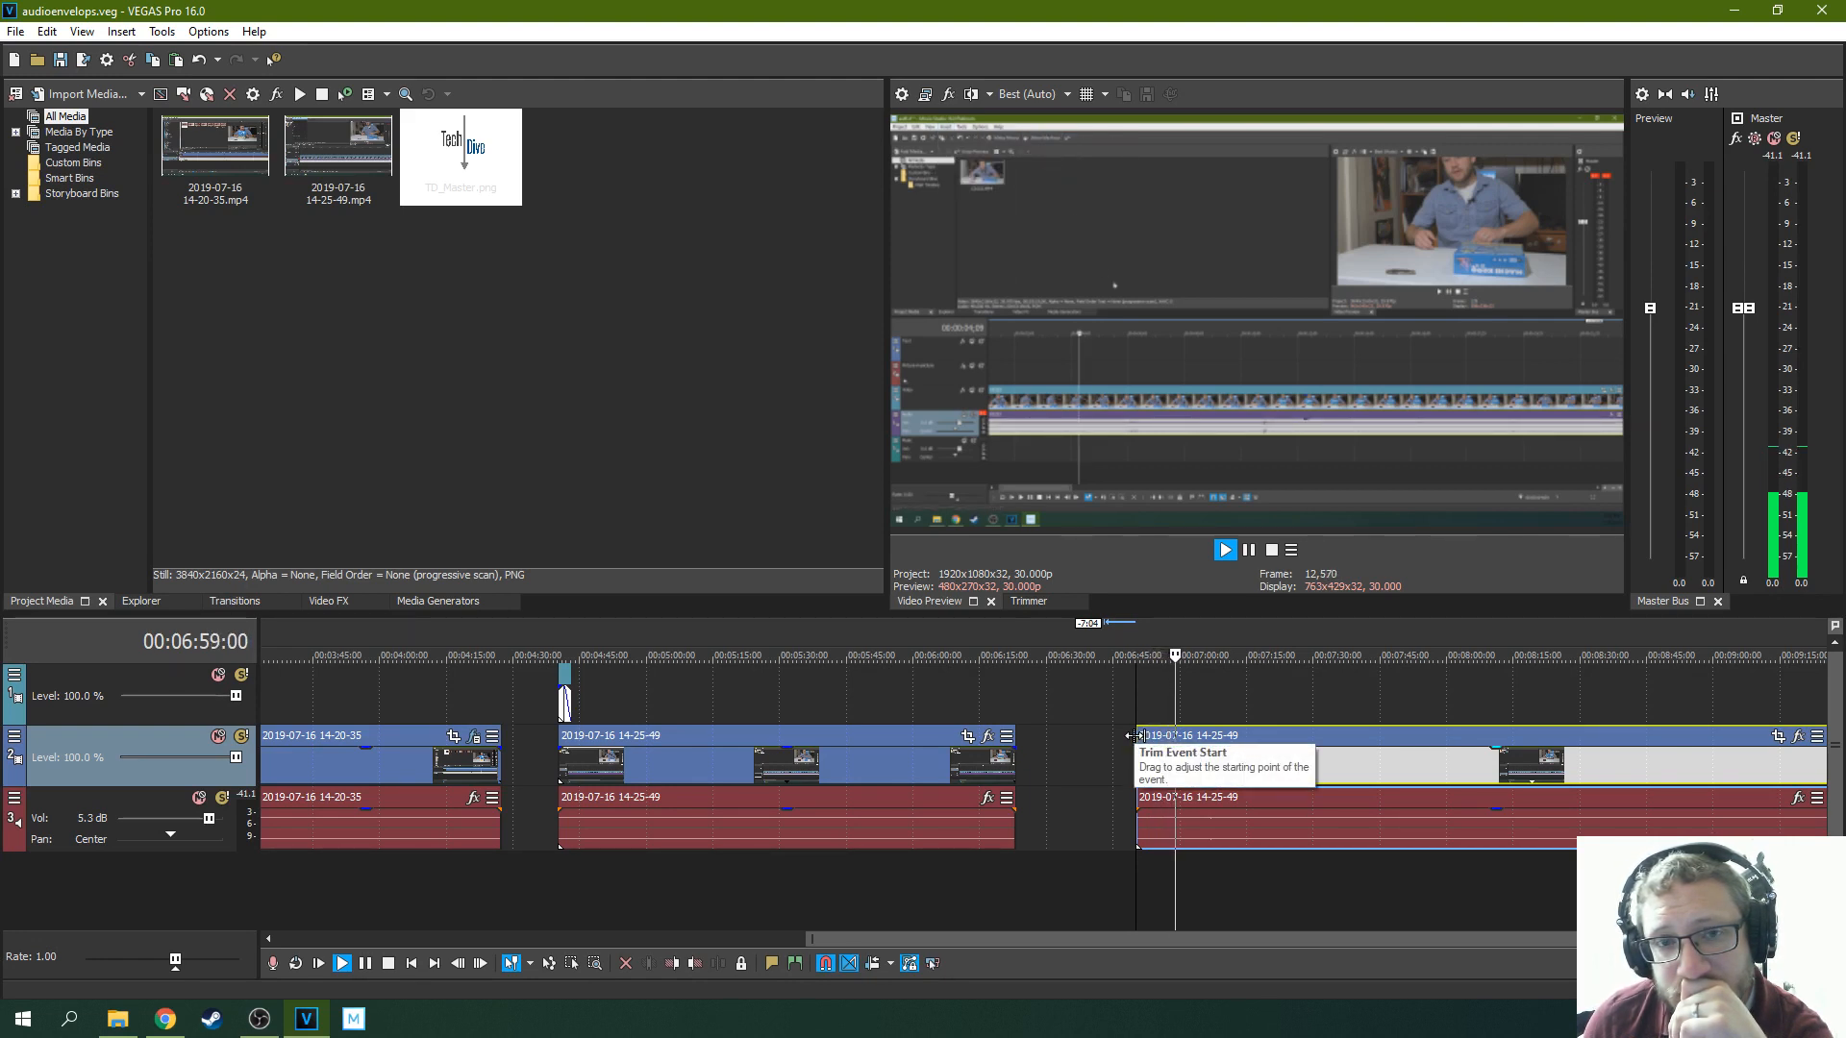
Trim the later clip's start to 00:07:08:01 and play from there
click(1248, 550)
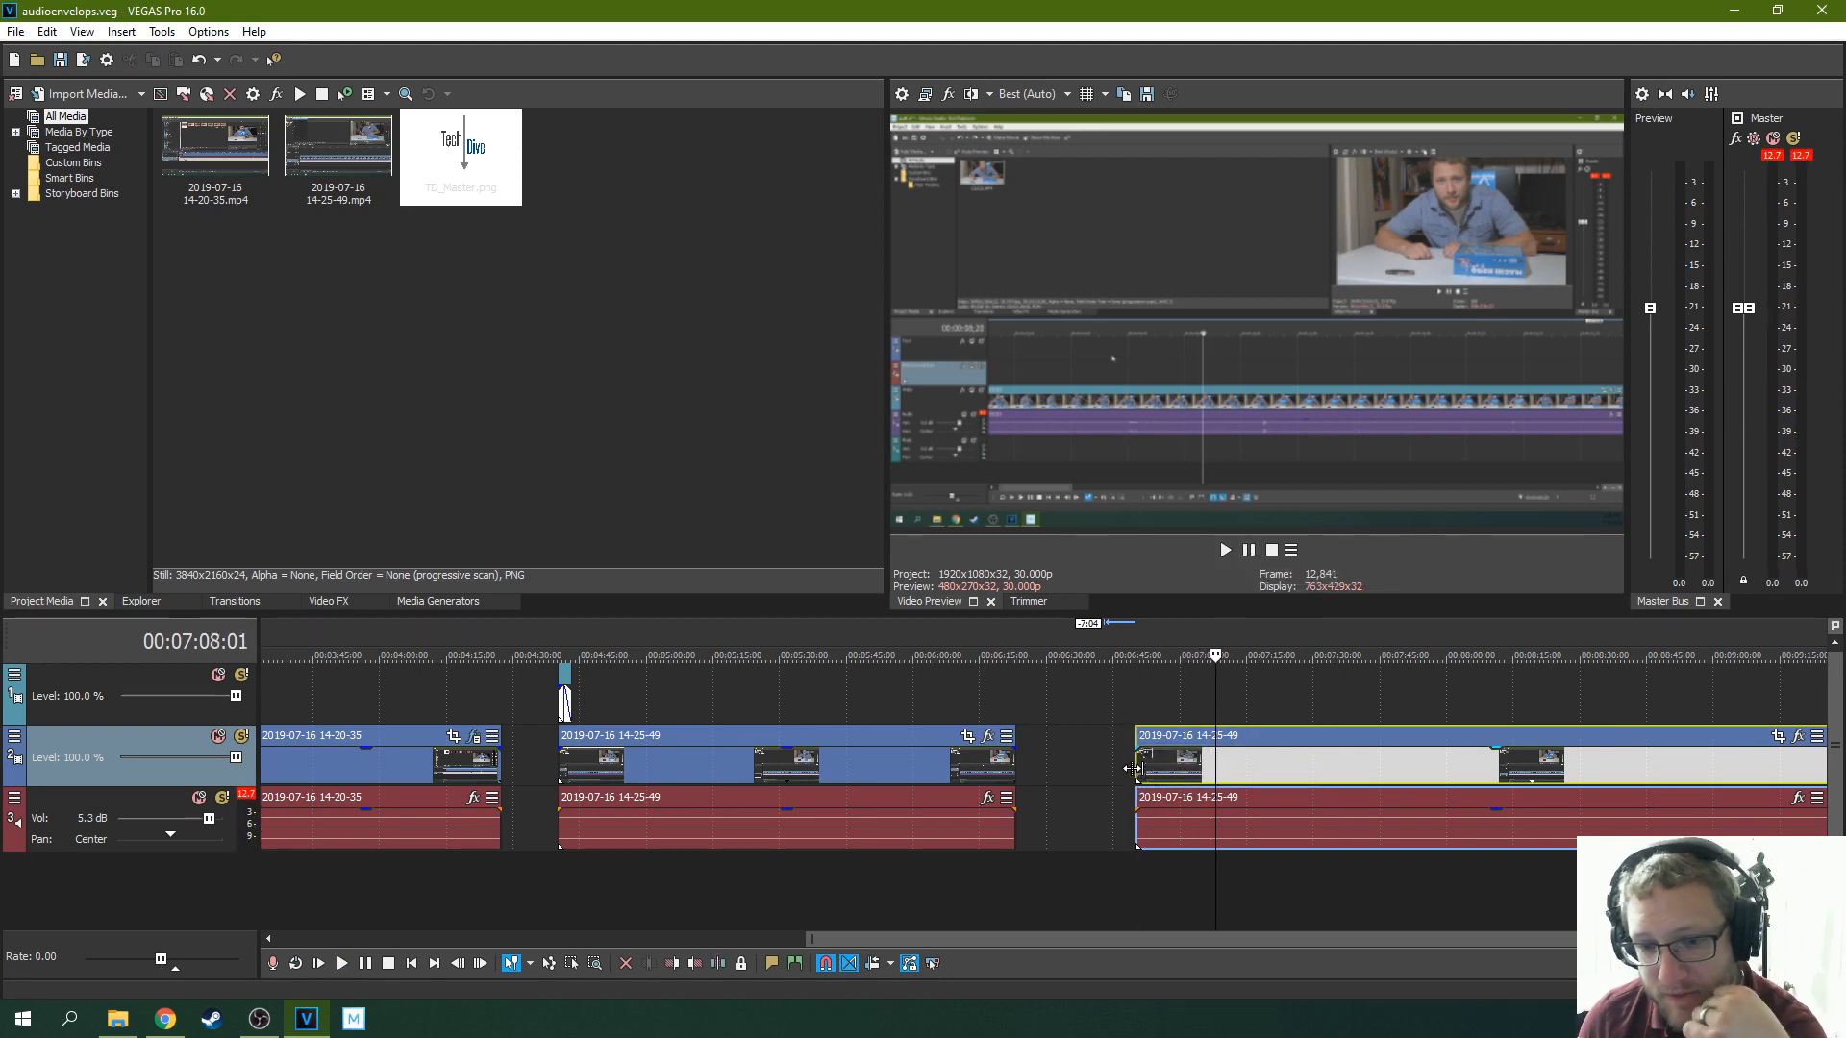
drag(1132, 766, 1210, 765)
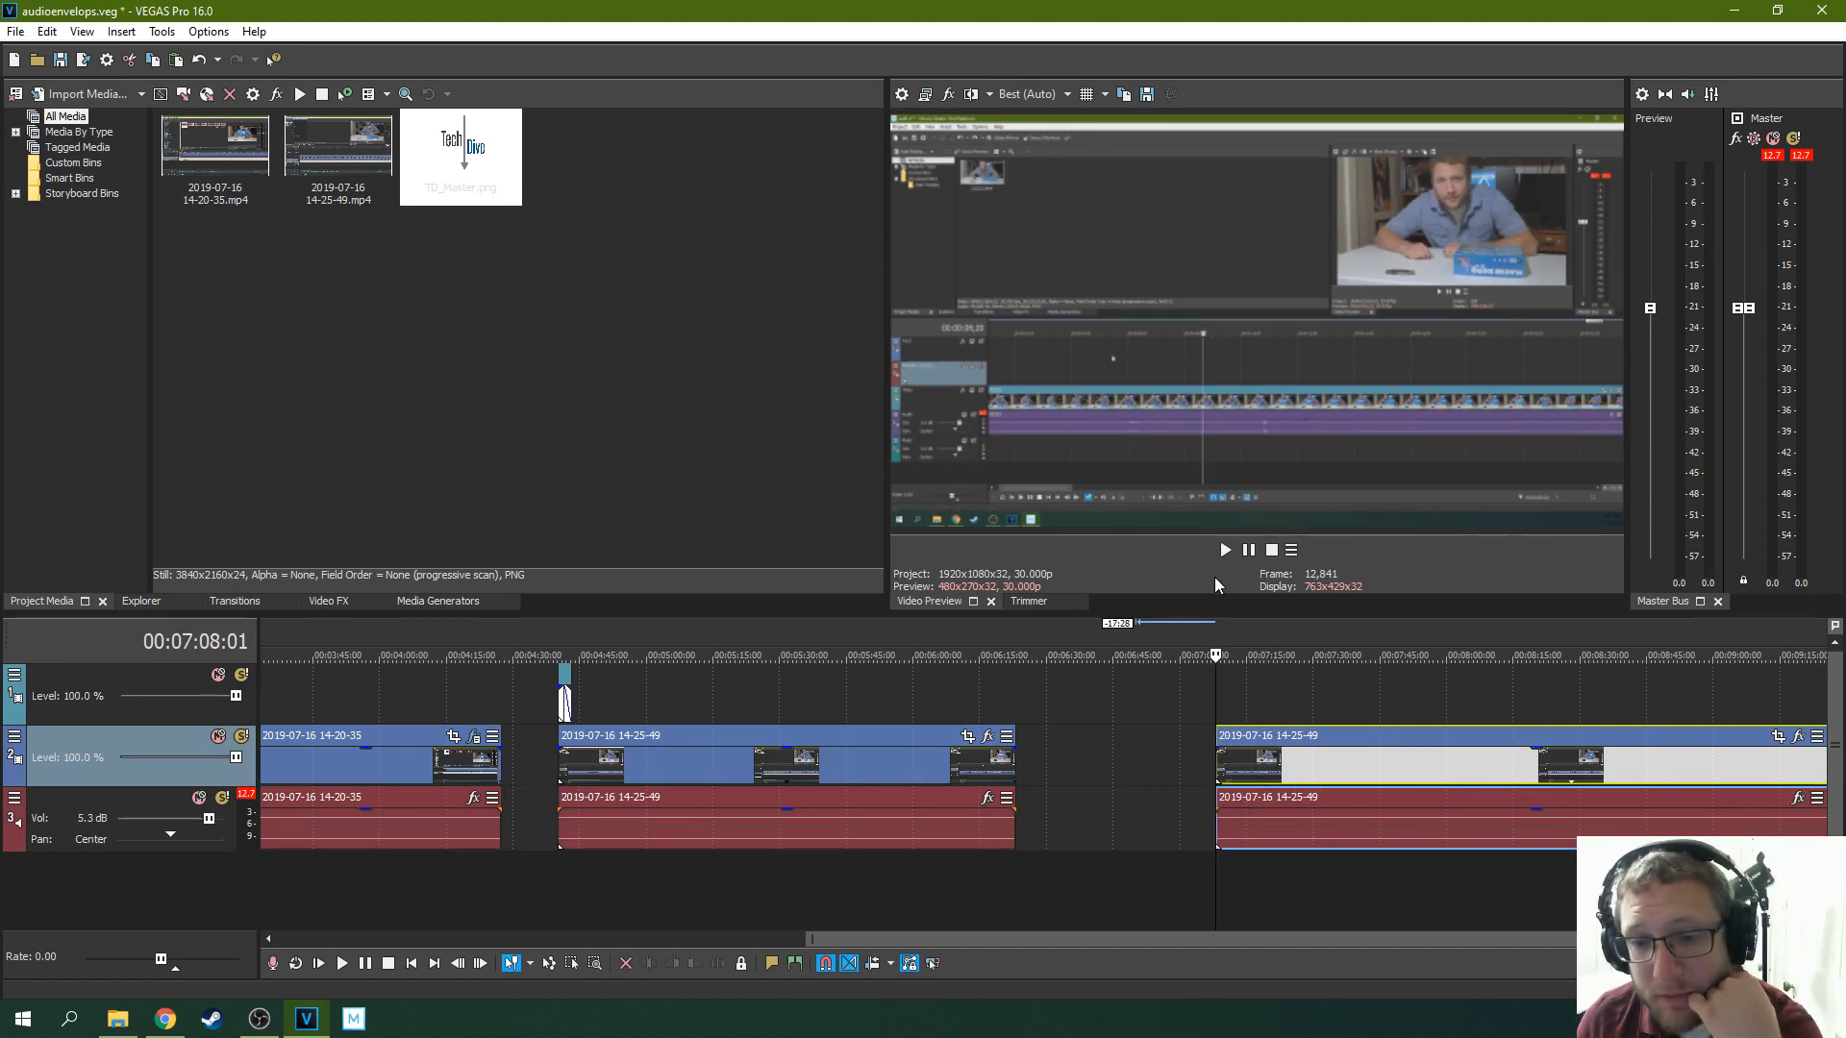
click(1227, 552)
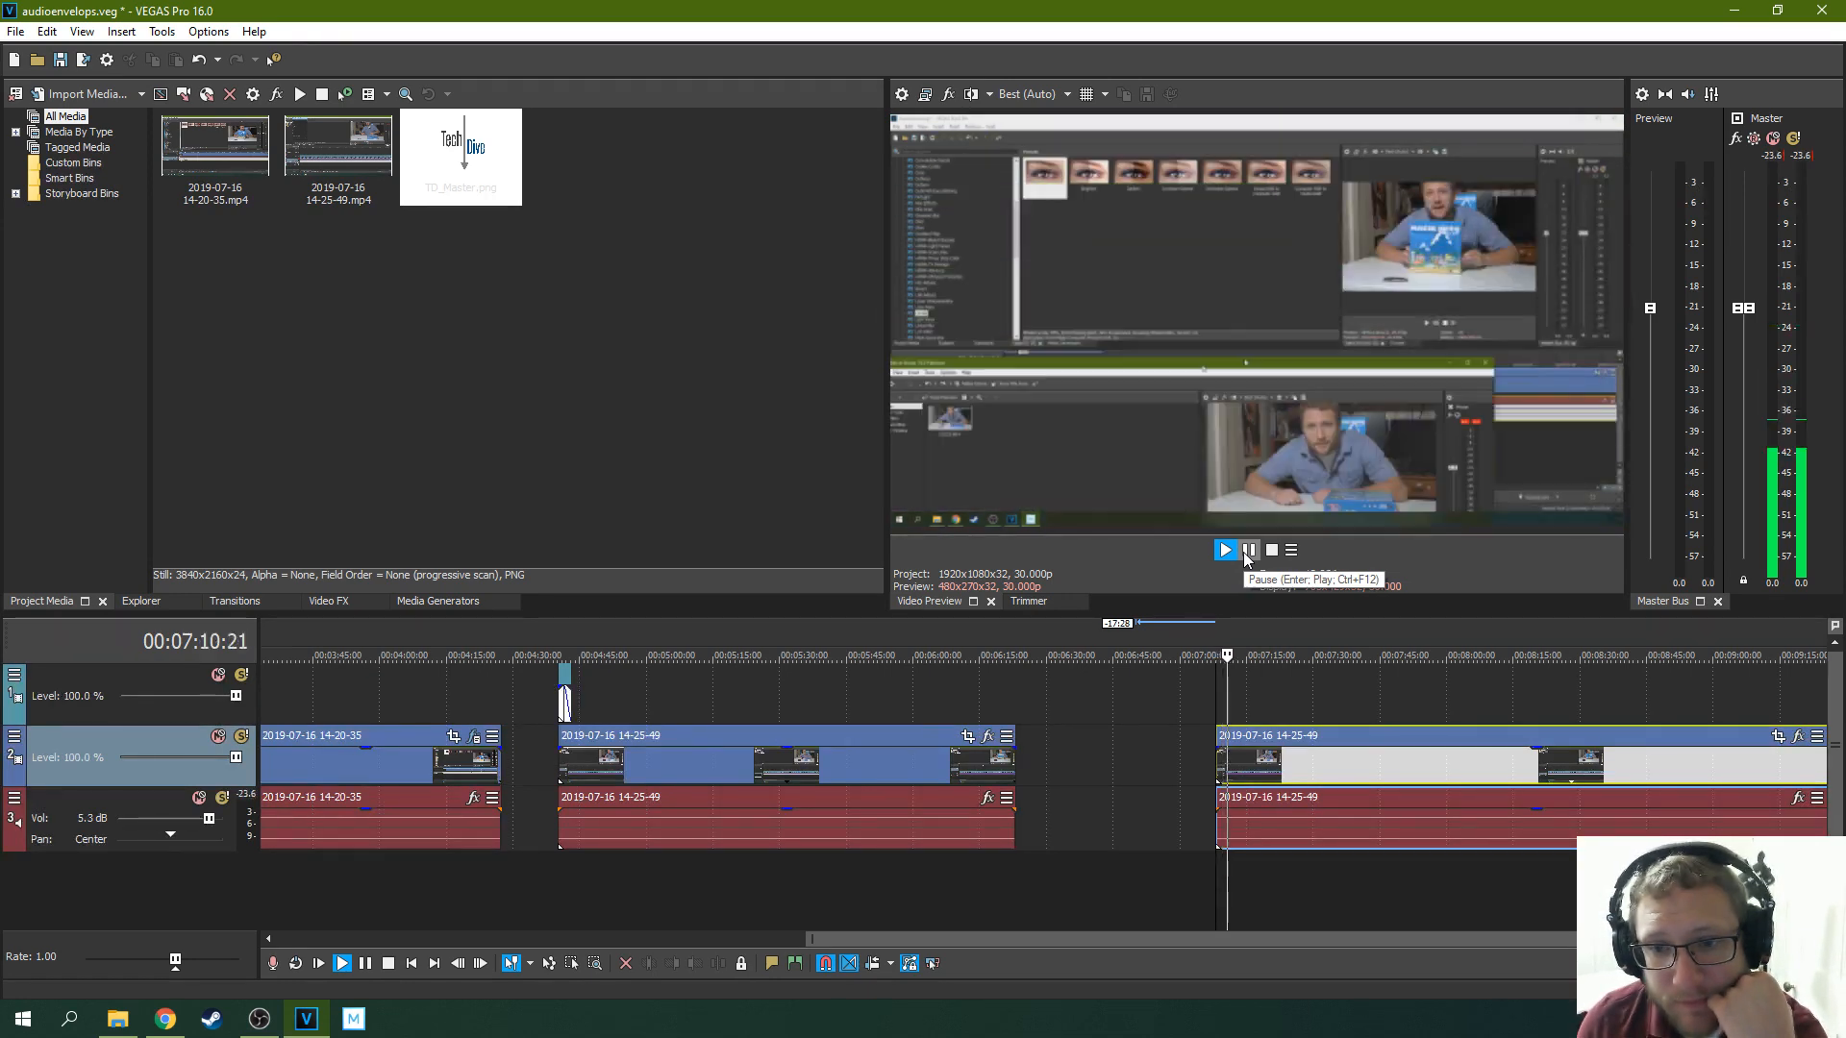
Trim the later clip's start further to 00:07:15:13, listening to the audio between adjustments
scroll(1209, 679, up, 5)
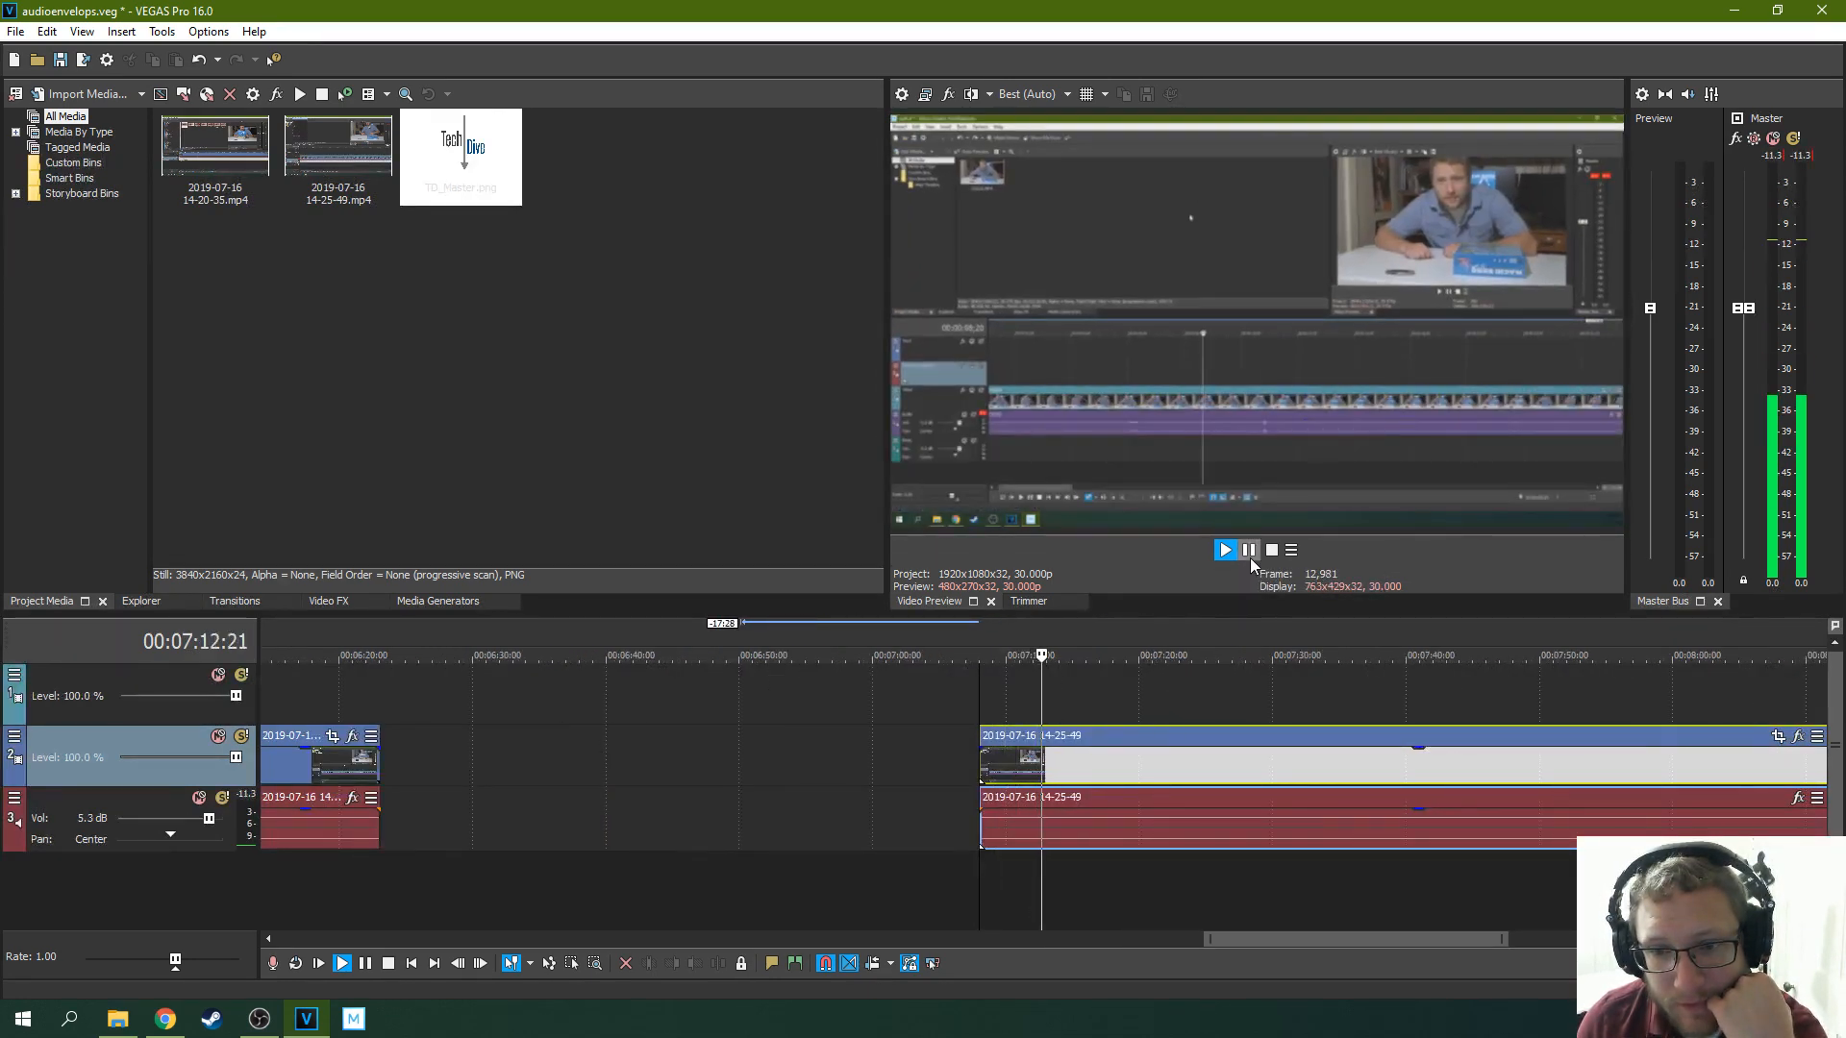
click(1248, 552)
drag(984, 766, 1055, 774)
click(1225, 550)
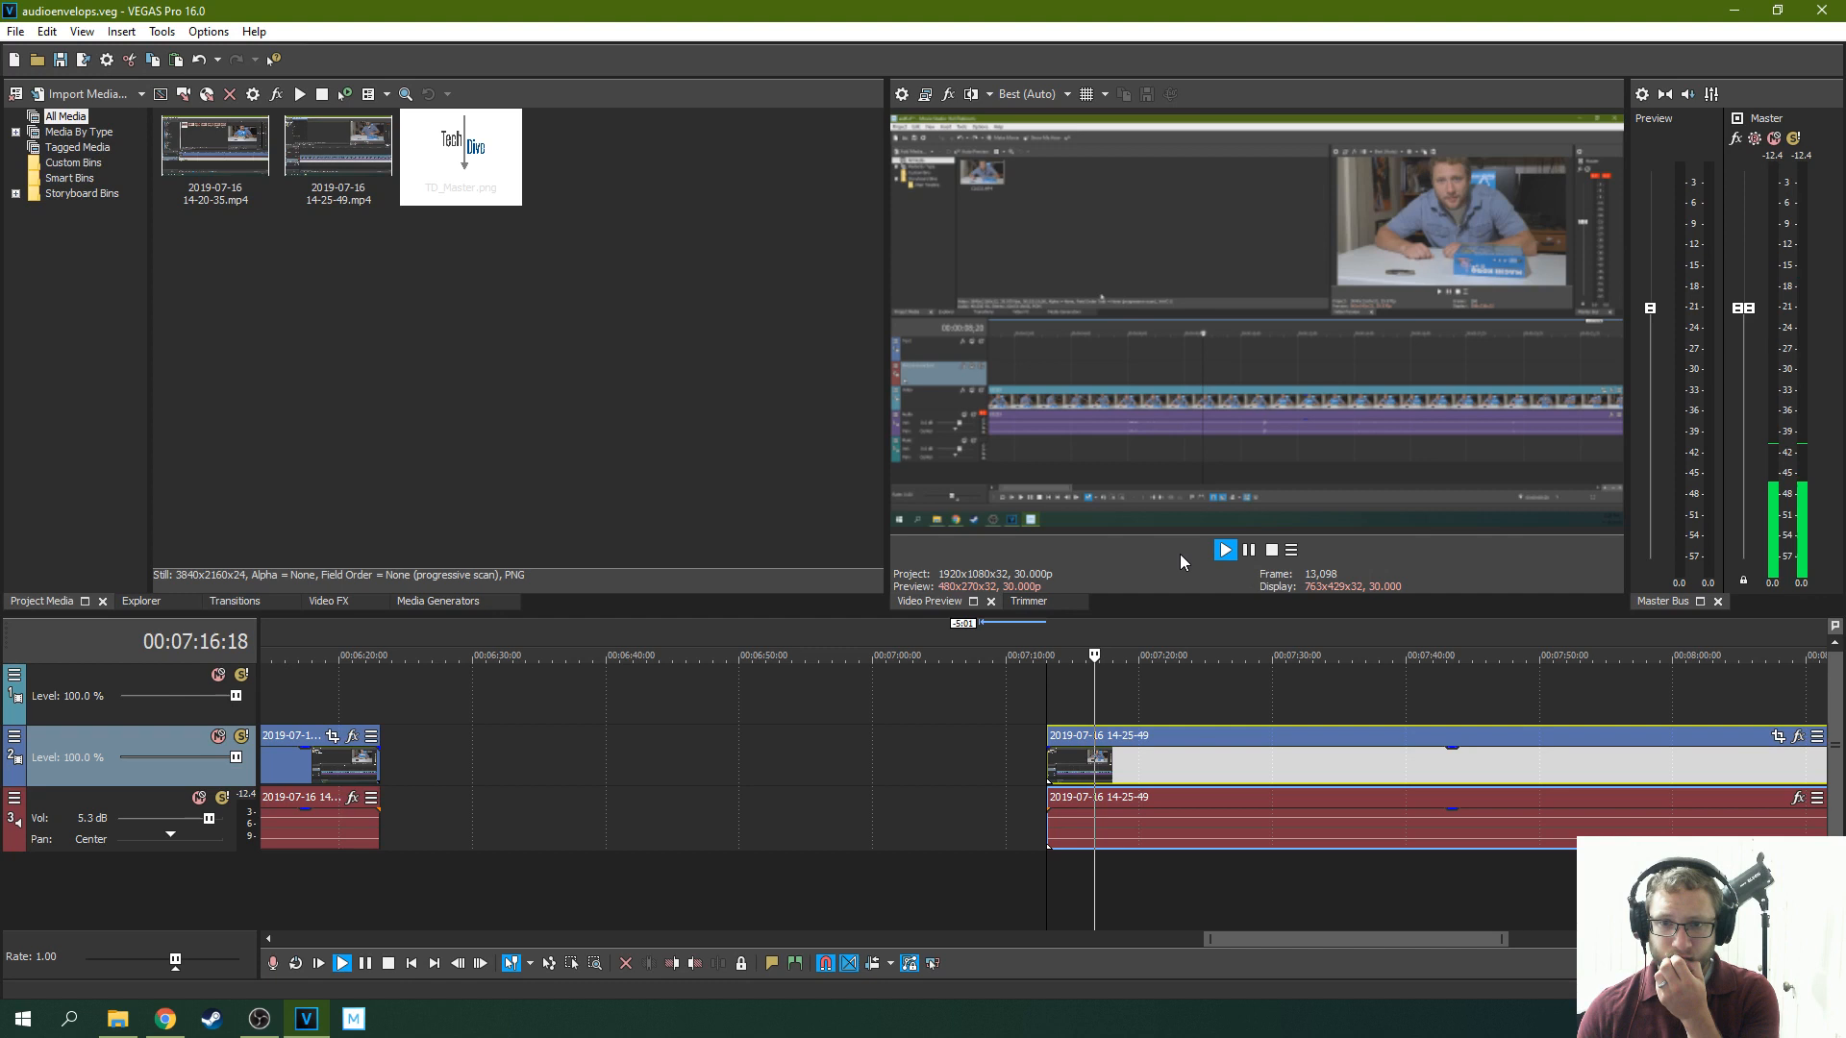
click(1249, 550)
drag(1050, 771, 1080, 769)
key(space)
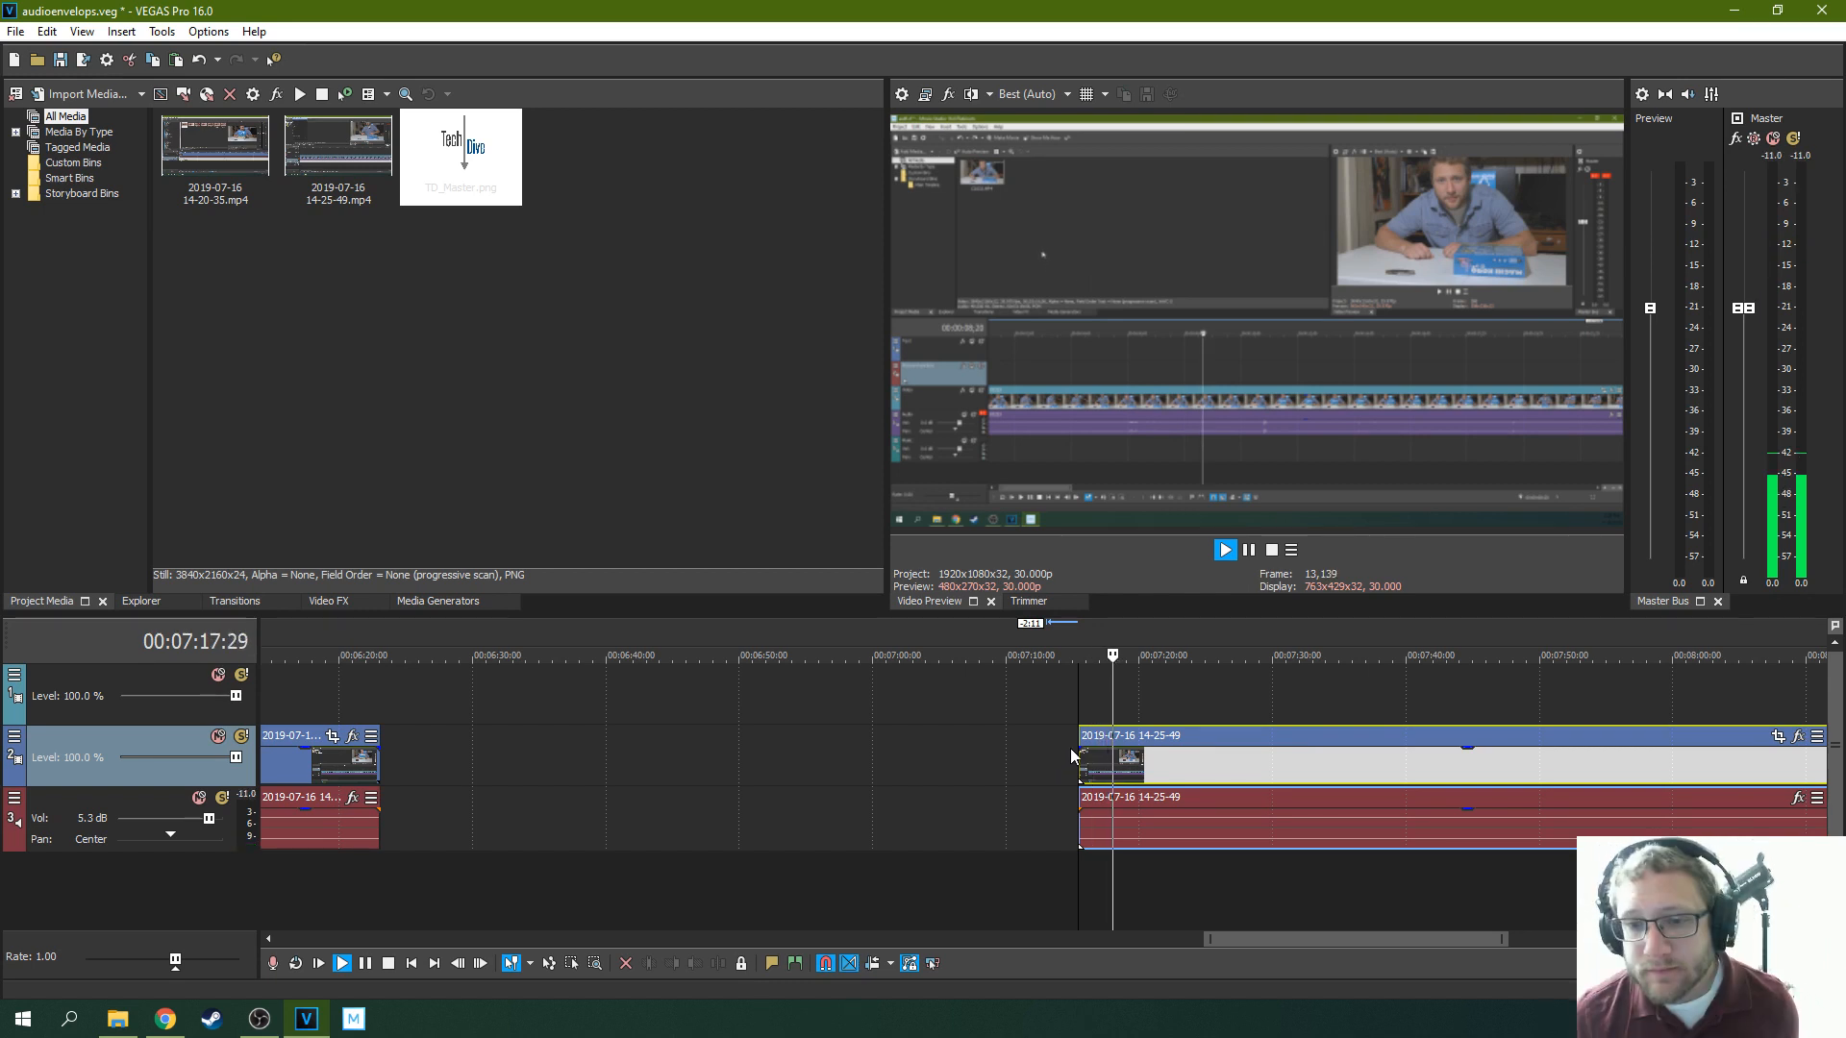
key(space)
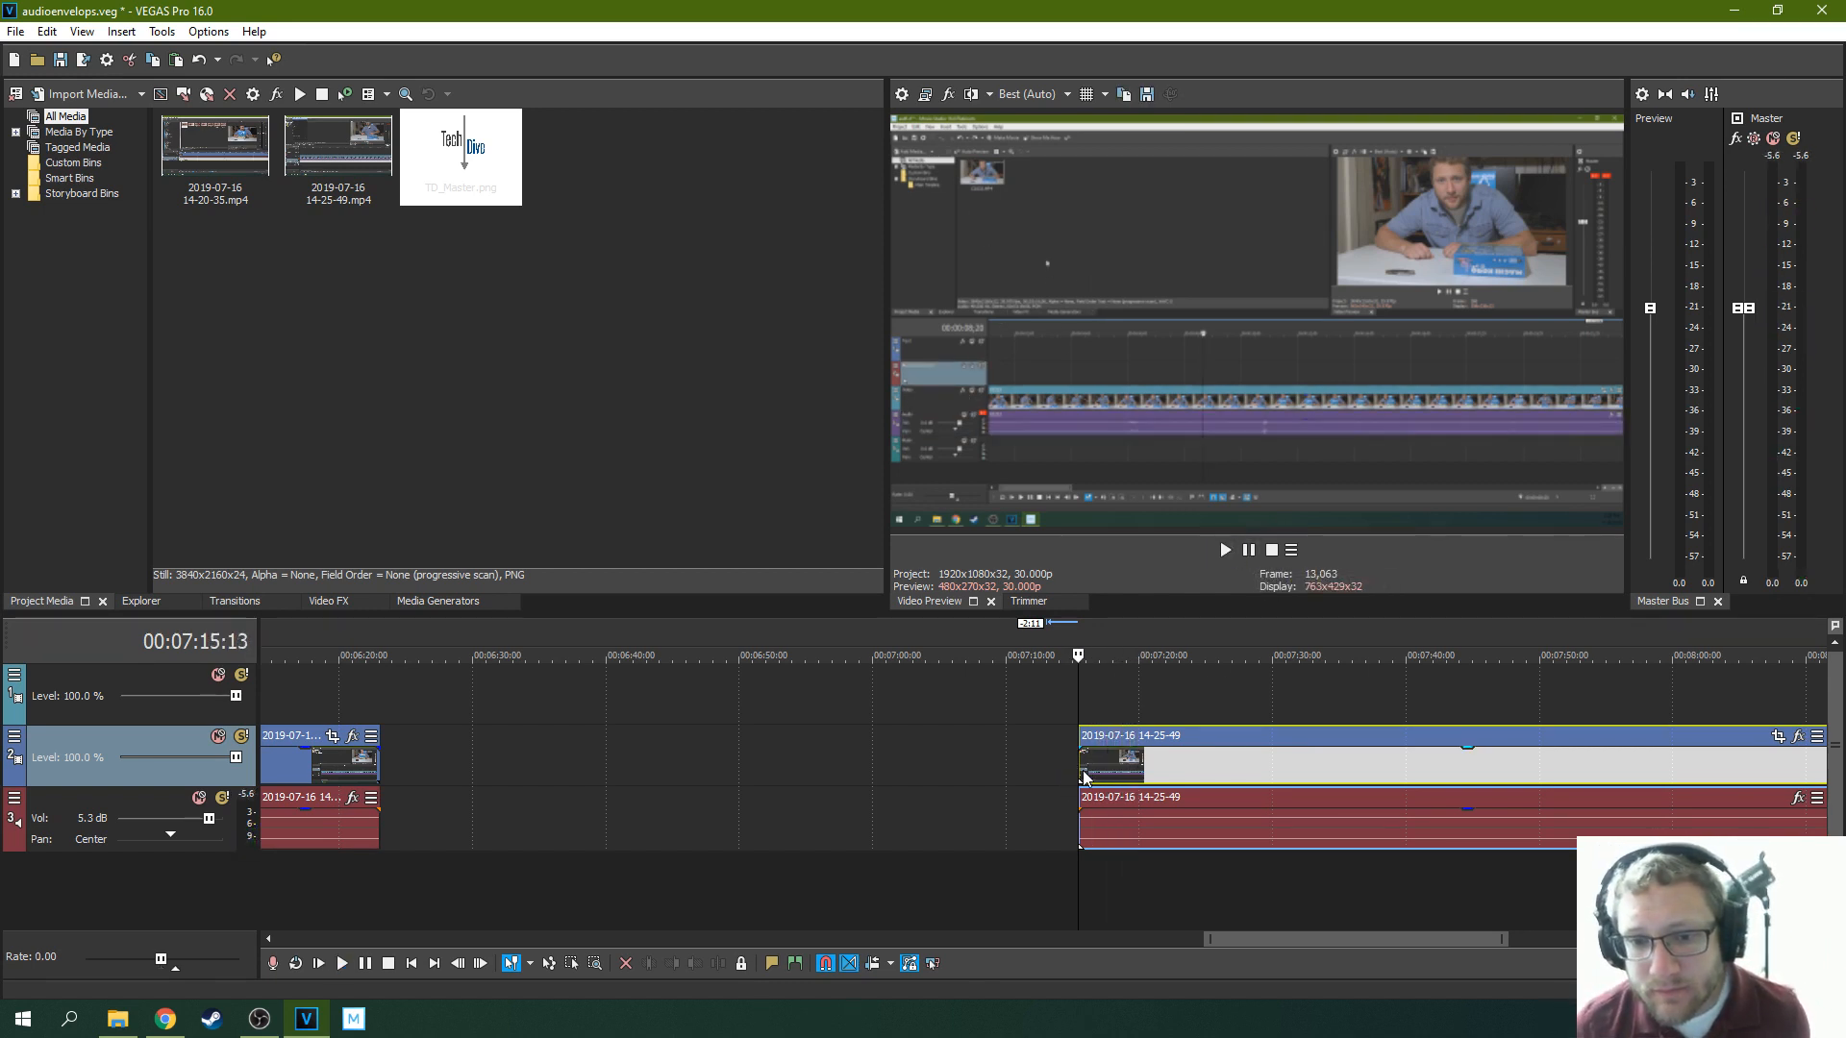
Fine-tune the later clip's start to about 00:07:16:16 and play its opening
key(space)
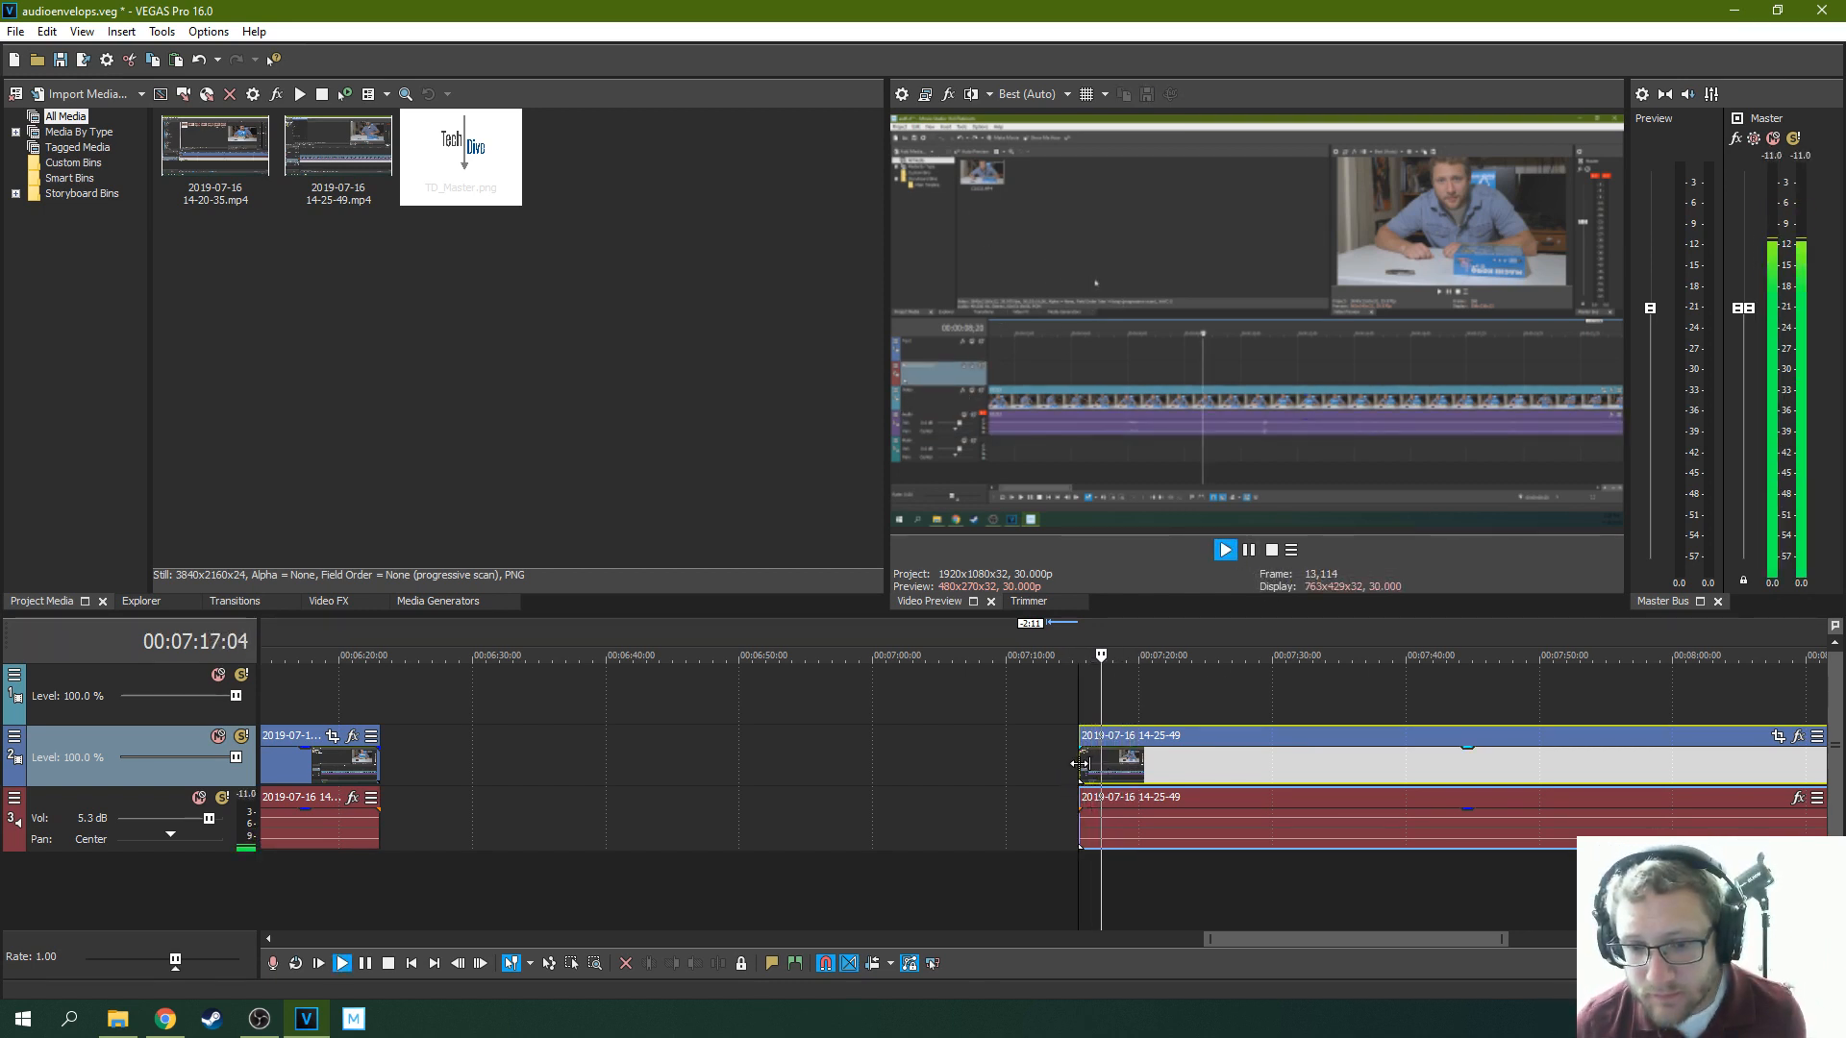
key(space)
key(space)
scroll(1098, 772, up, 3)
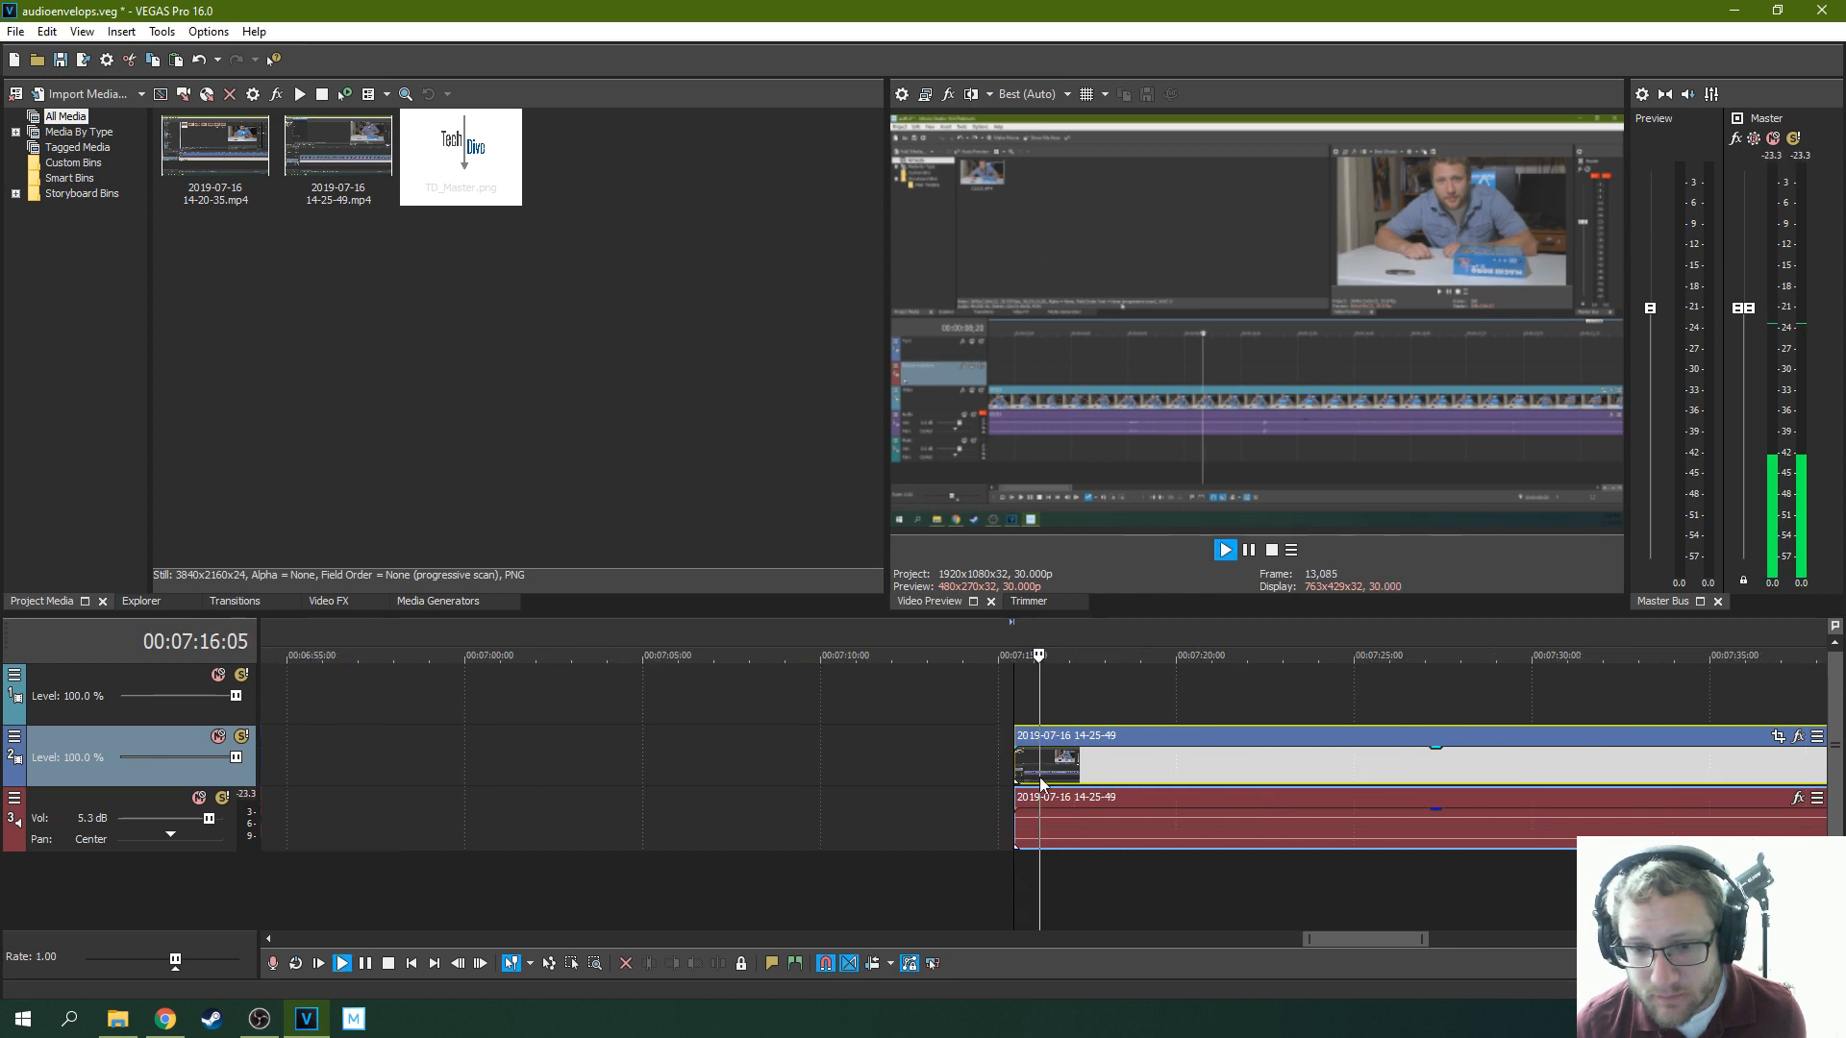
drag(1015, 773, 1055, 775)
key(space)
click(1040, 774)
key(space)
key(space)
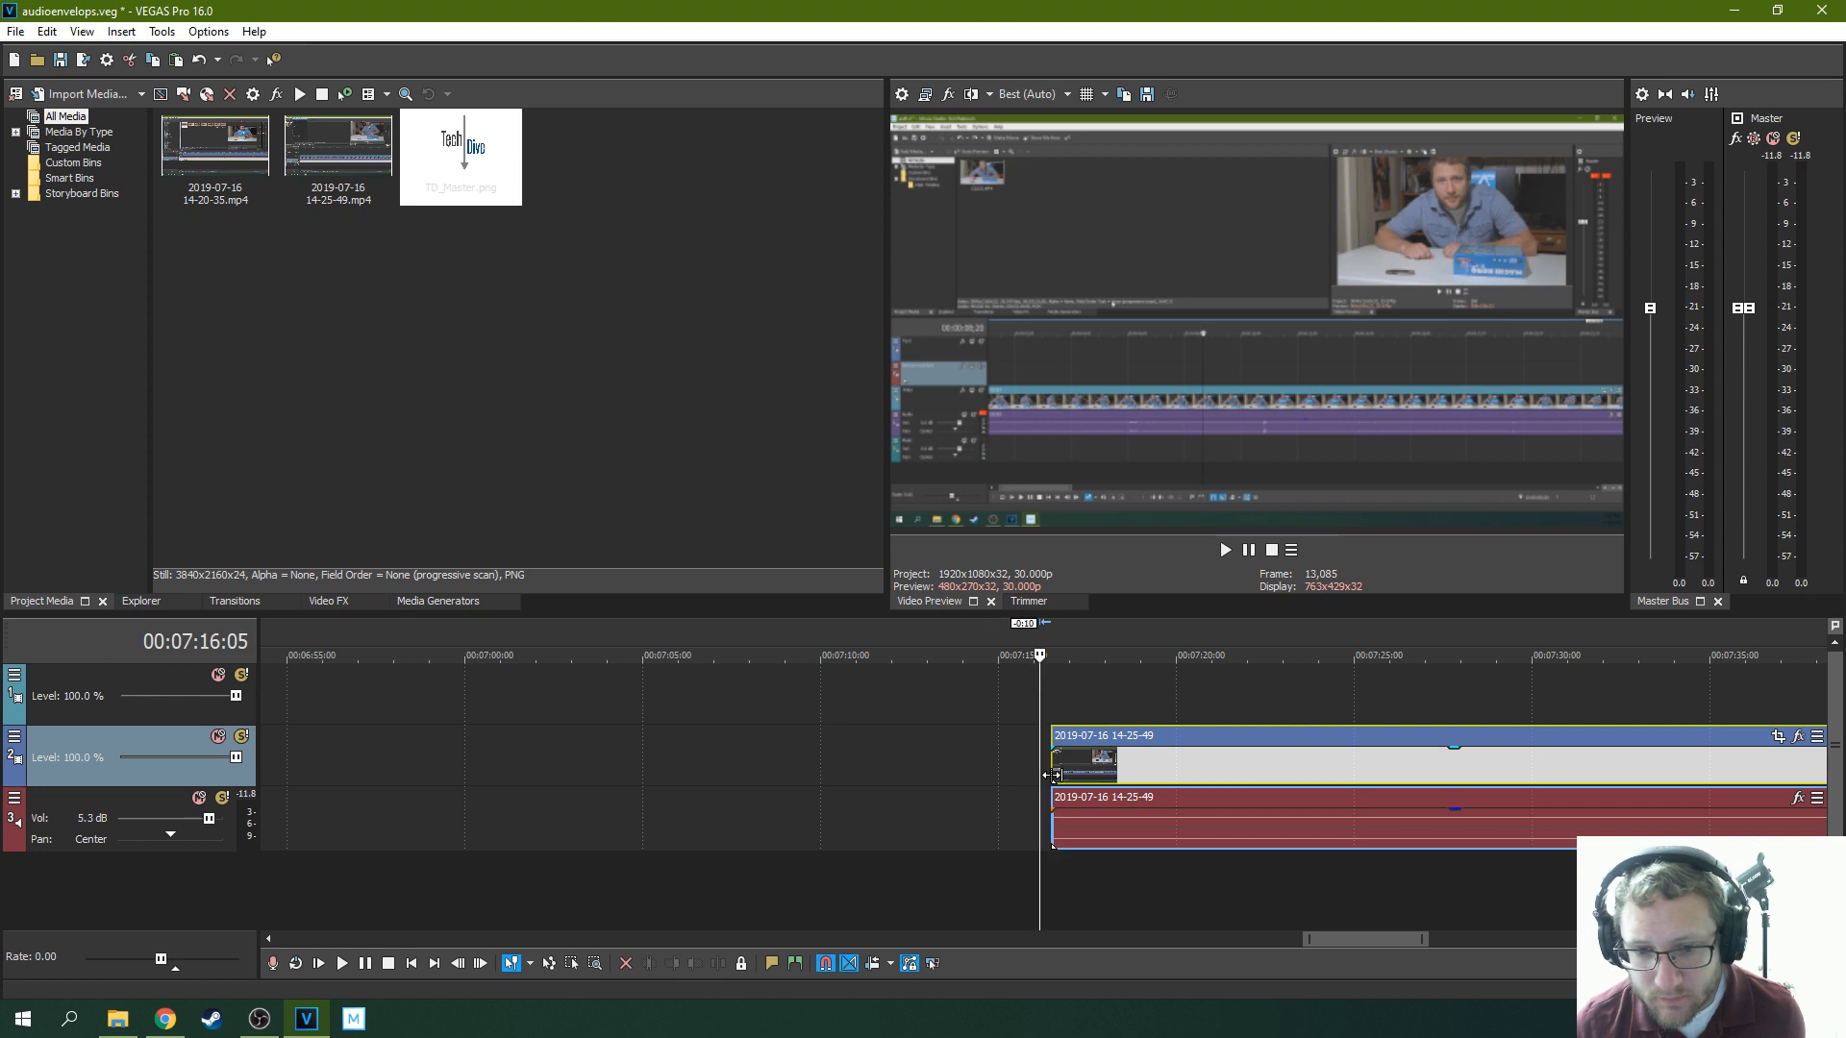
key(space)
Move the later clip against the end of the earlier clip at 00:06:23:02 and play across the join from 00:06:20:26
scroll(1055, 775, down, 4)
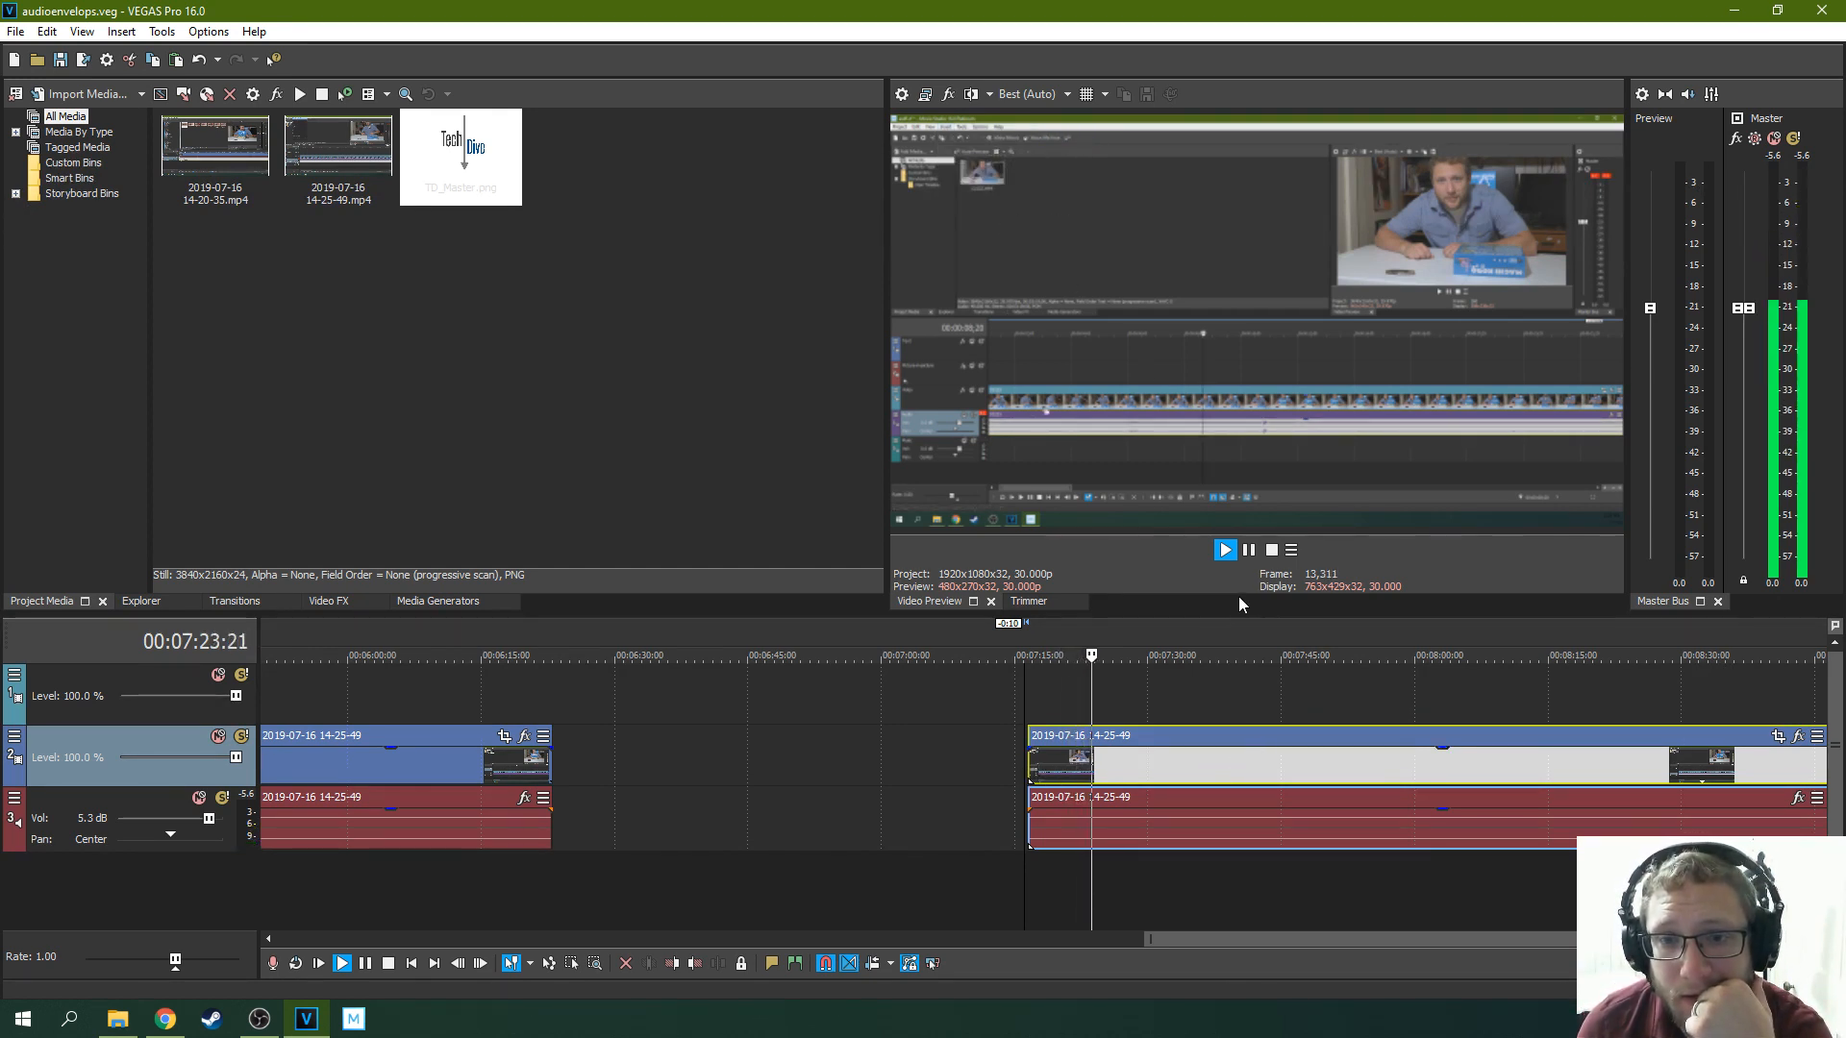
click(1249, 551)
drag(1167, 742, 692, 725)
click(531, 681)
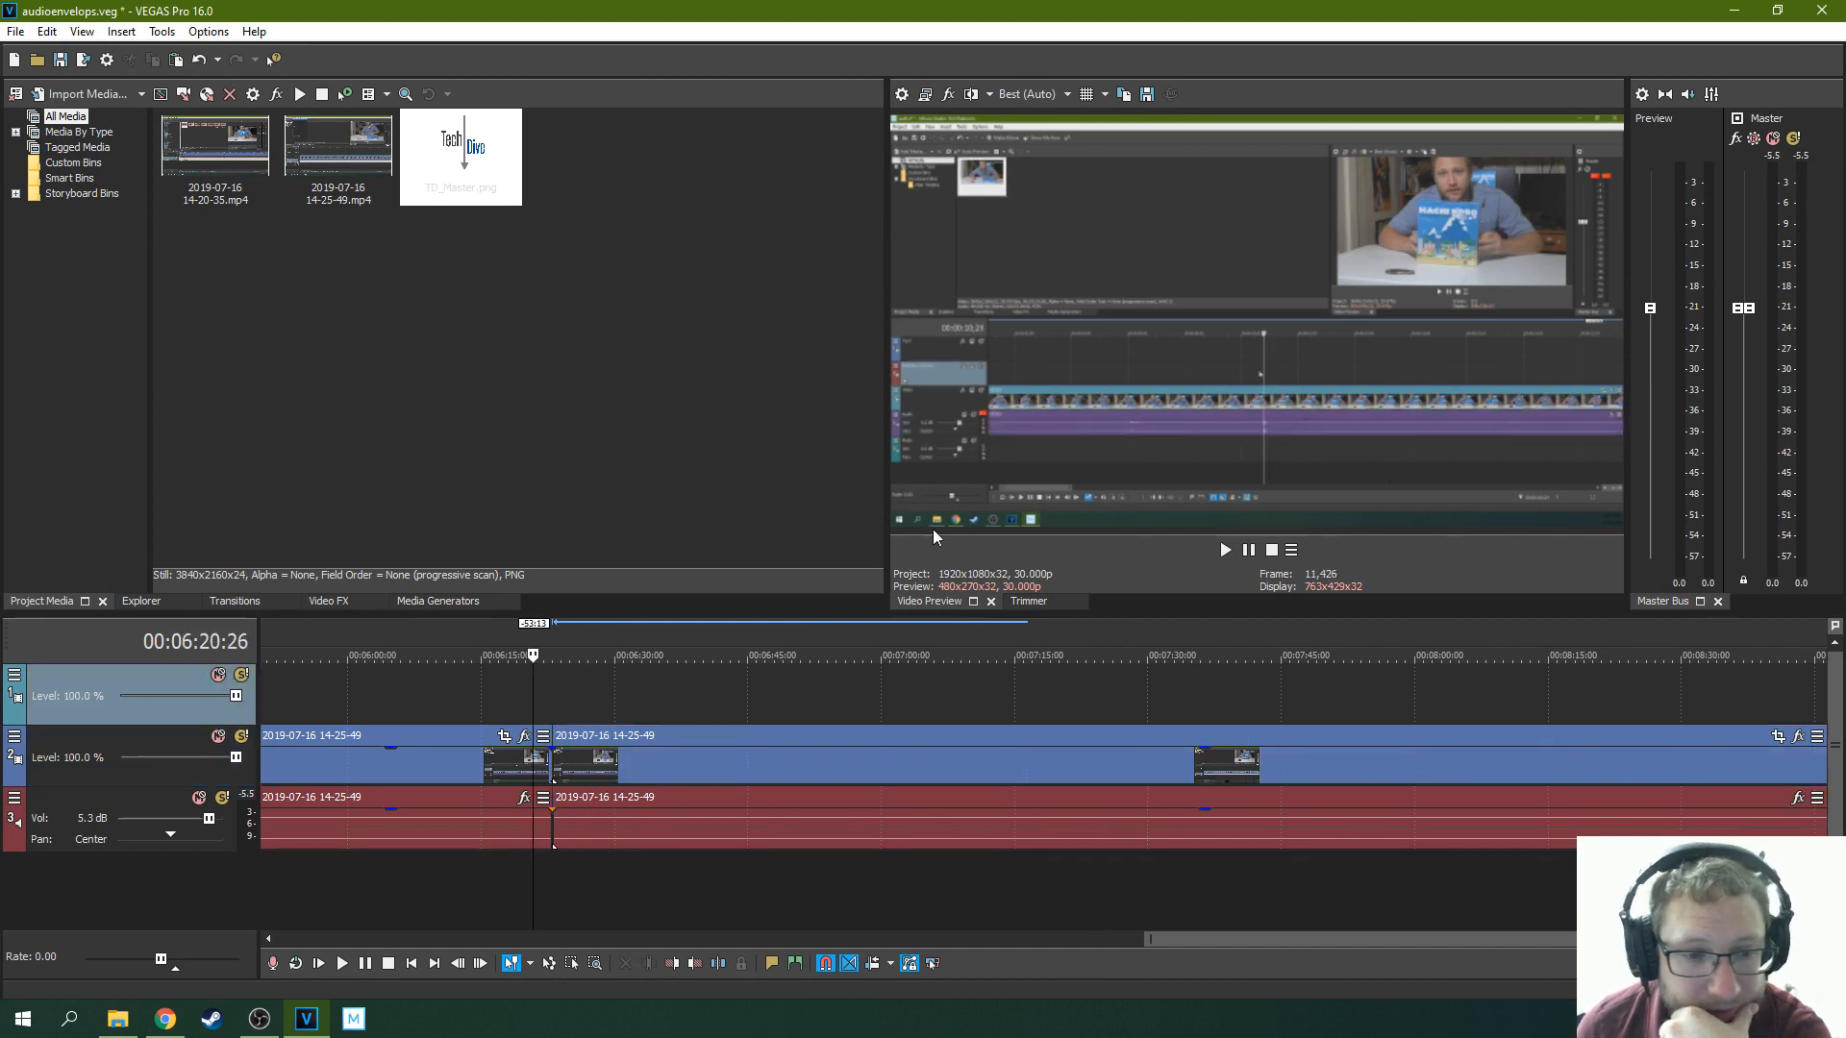
click(1234, 546)
scroll(1265, 629, up, 2)
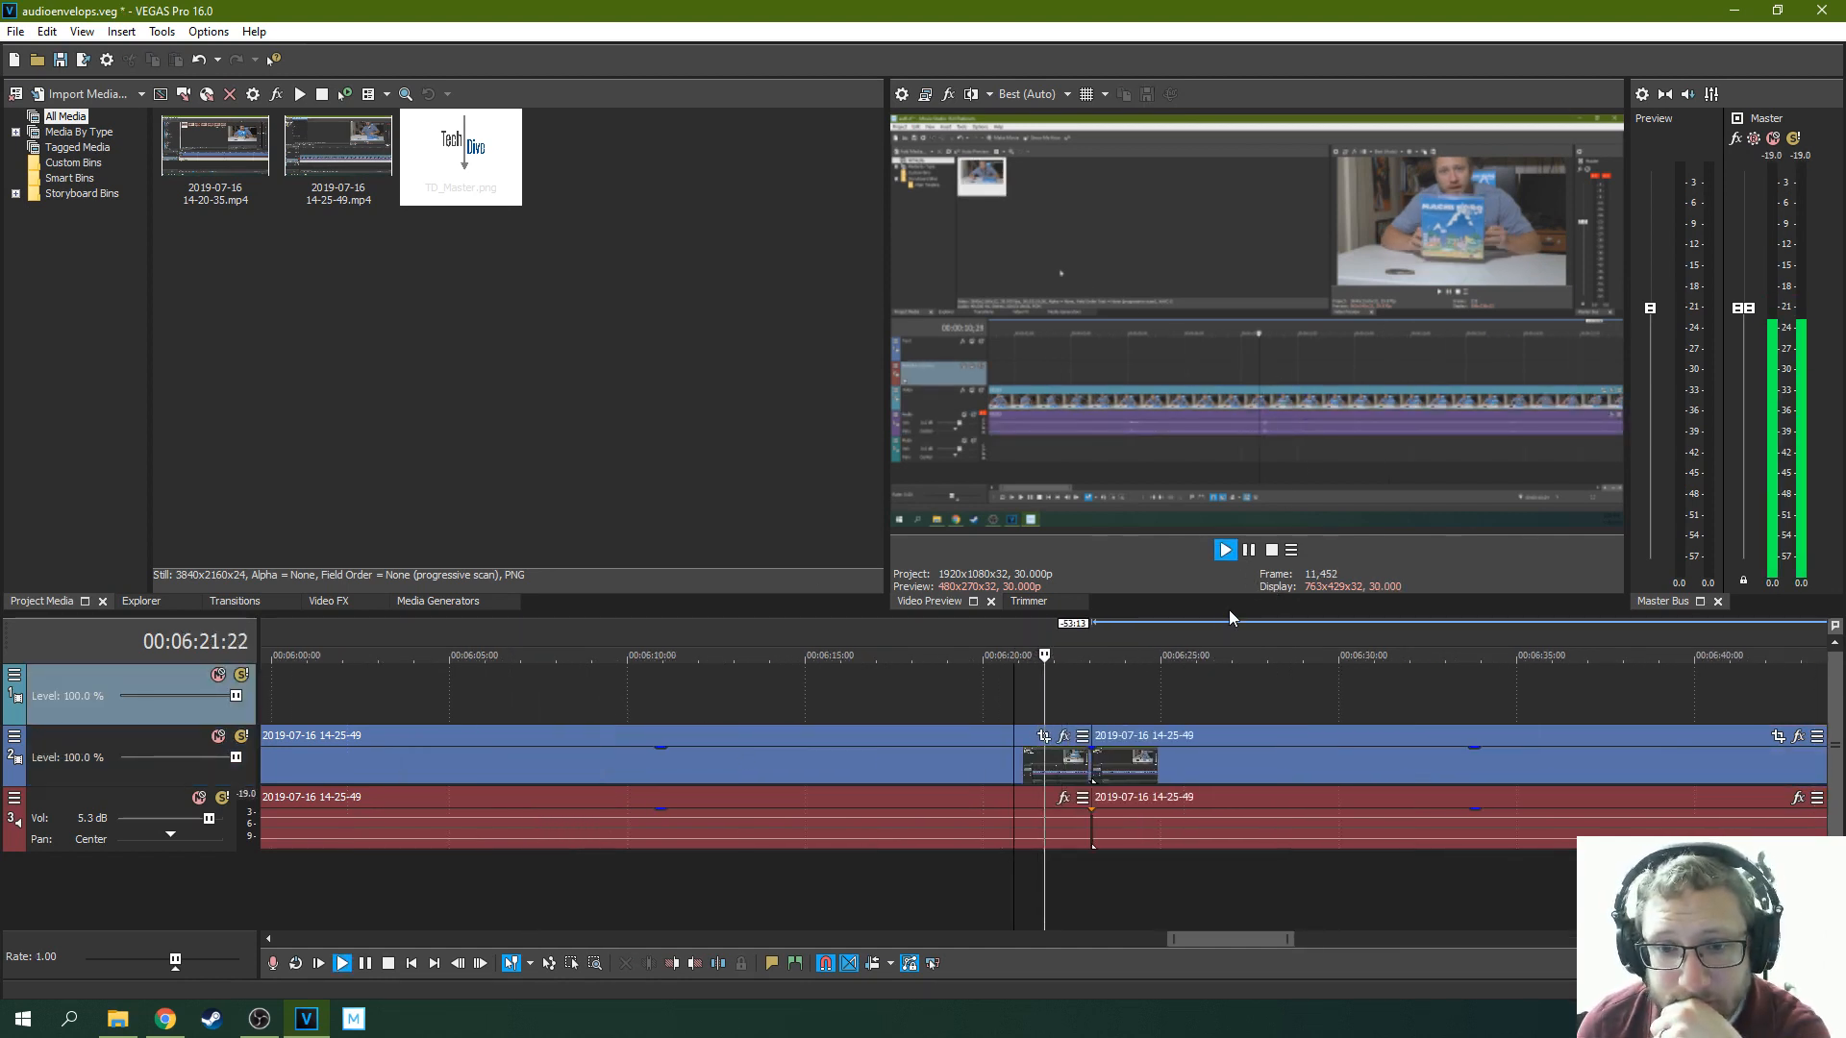
click(1250, 551)
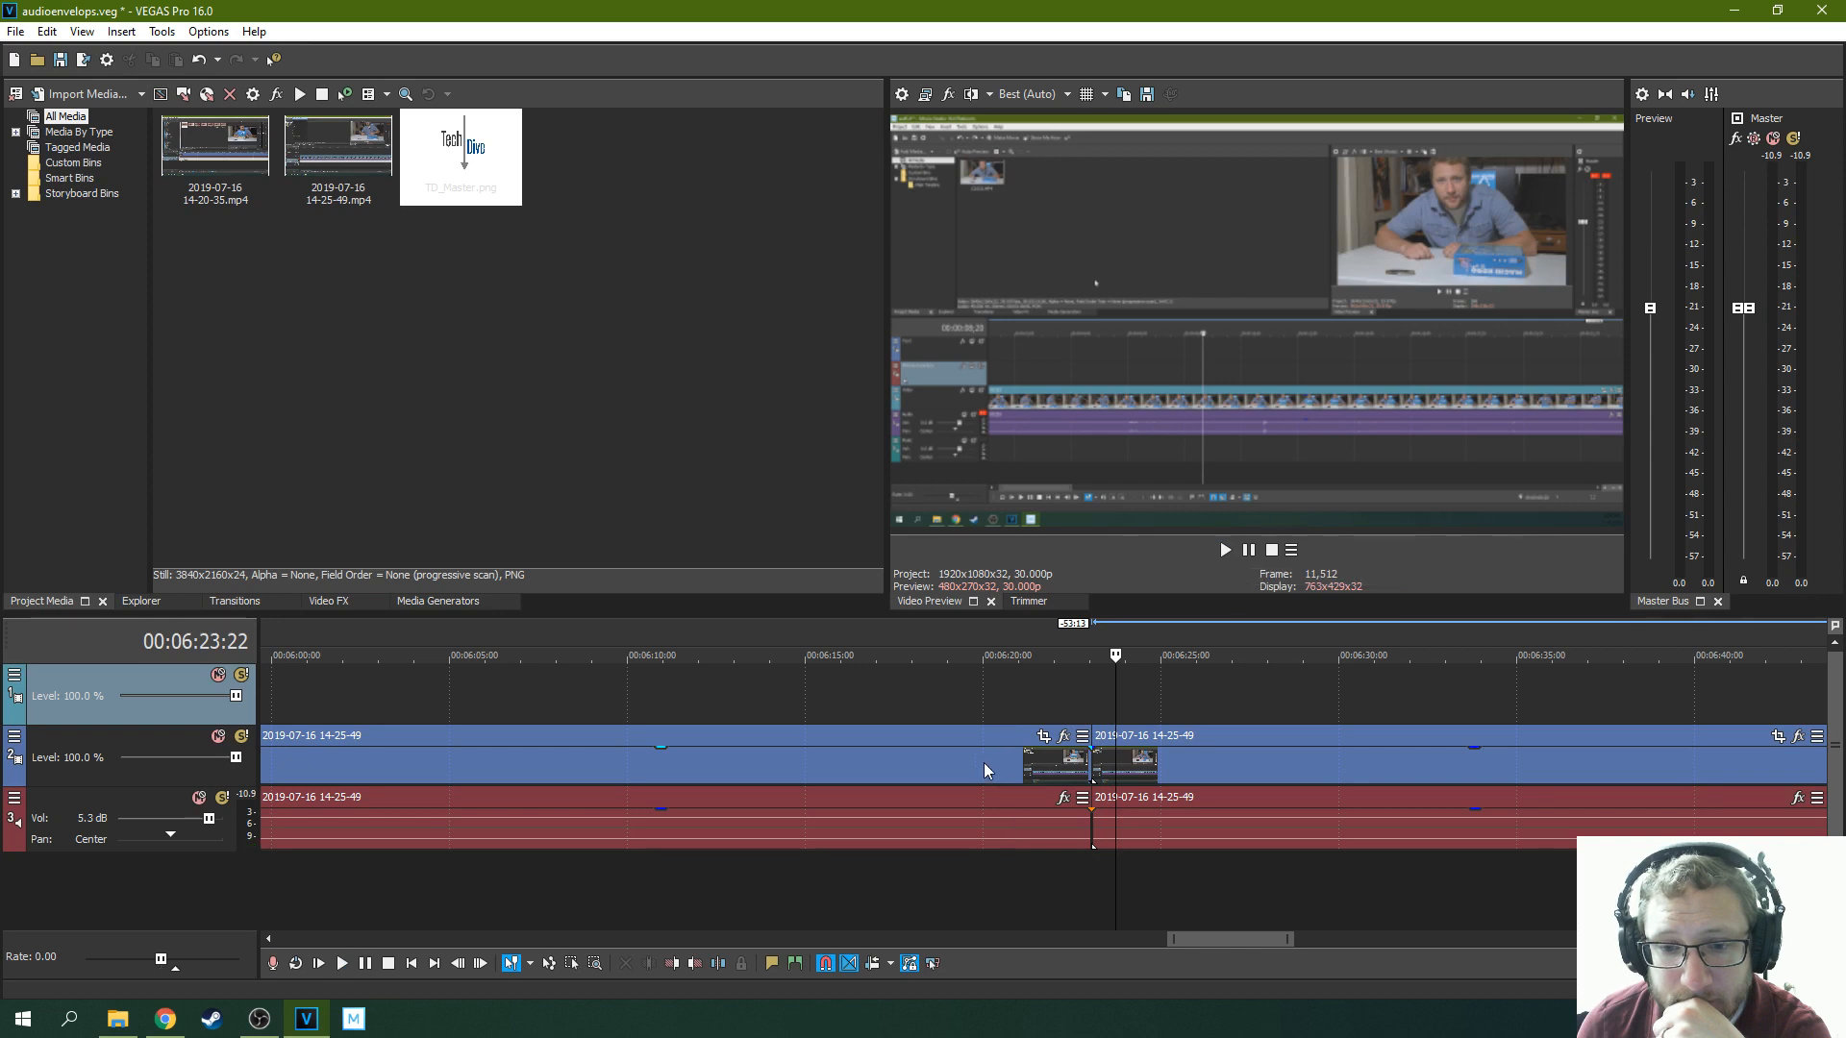
Trim the earlier clip's end back to 00:06:20:11 and move the later clip up against it
click(982, 763)
click(1227, 551)
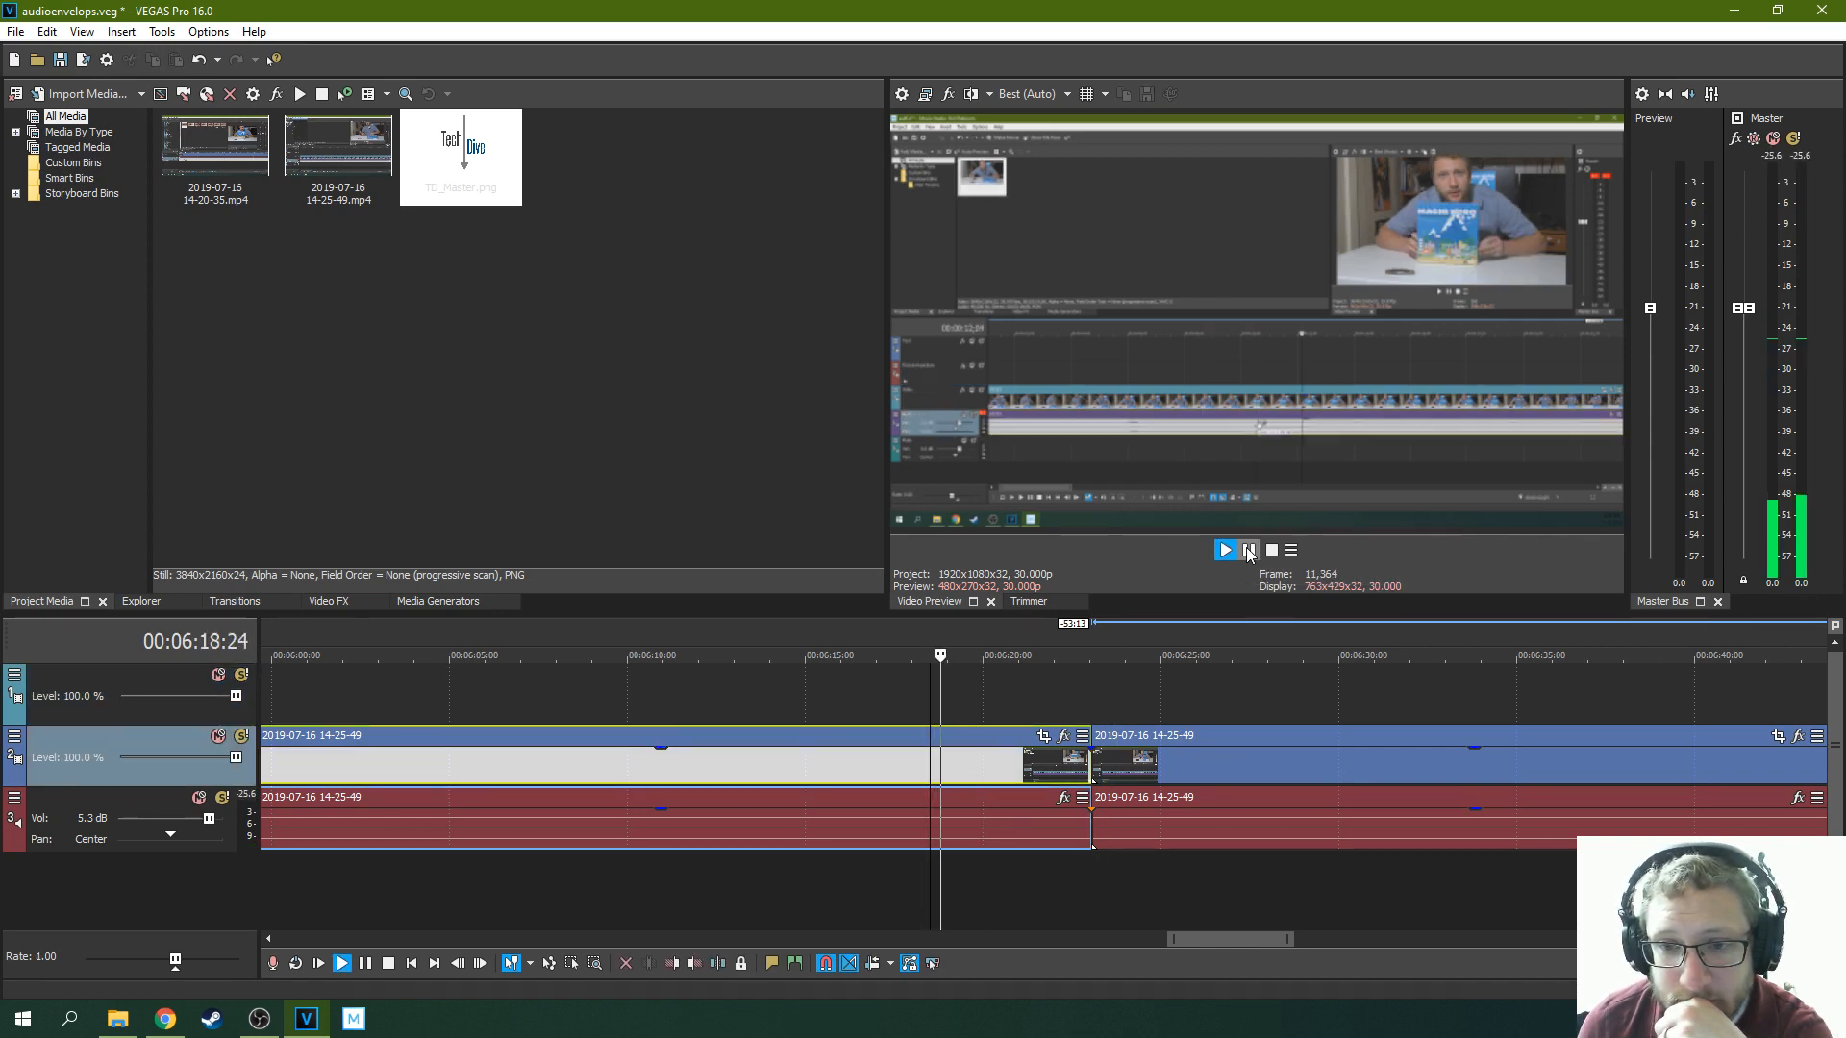
click(1249, 551)
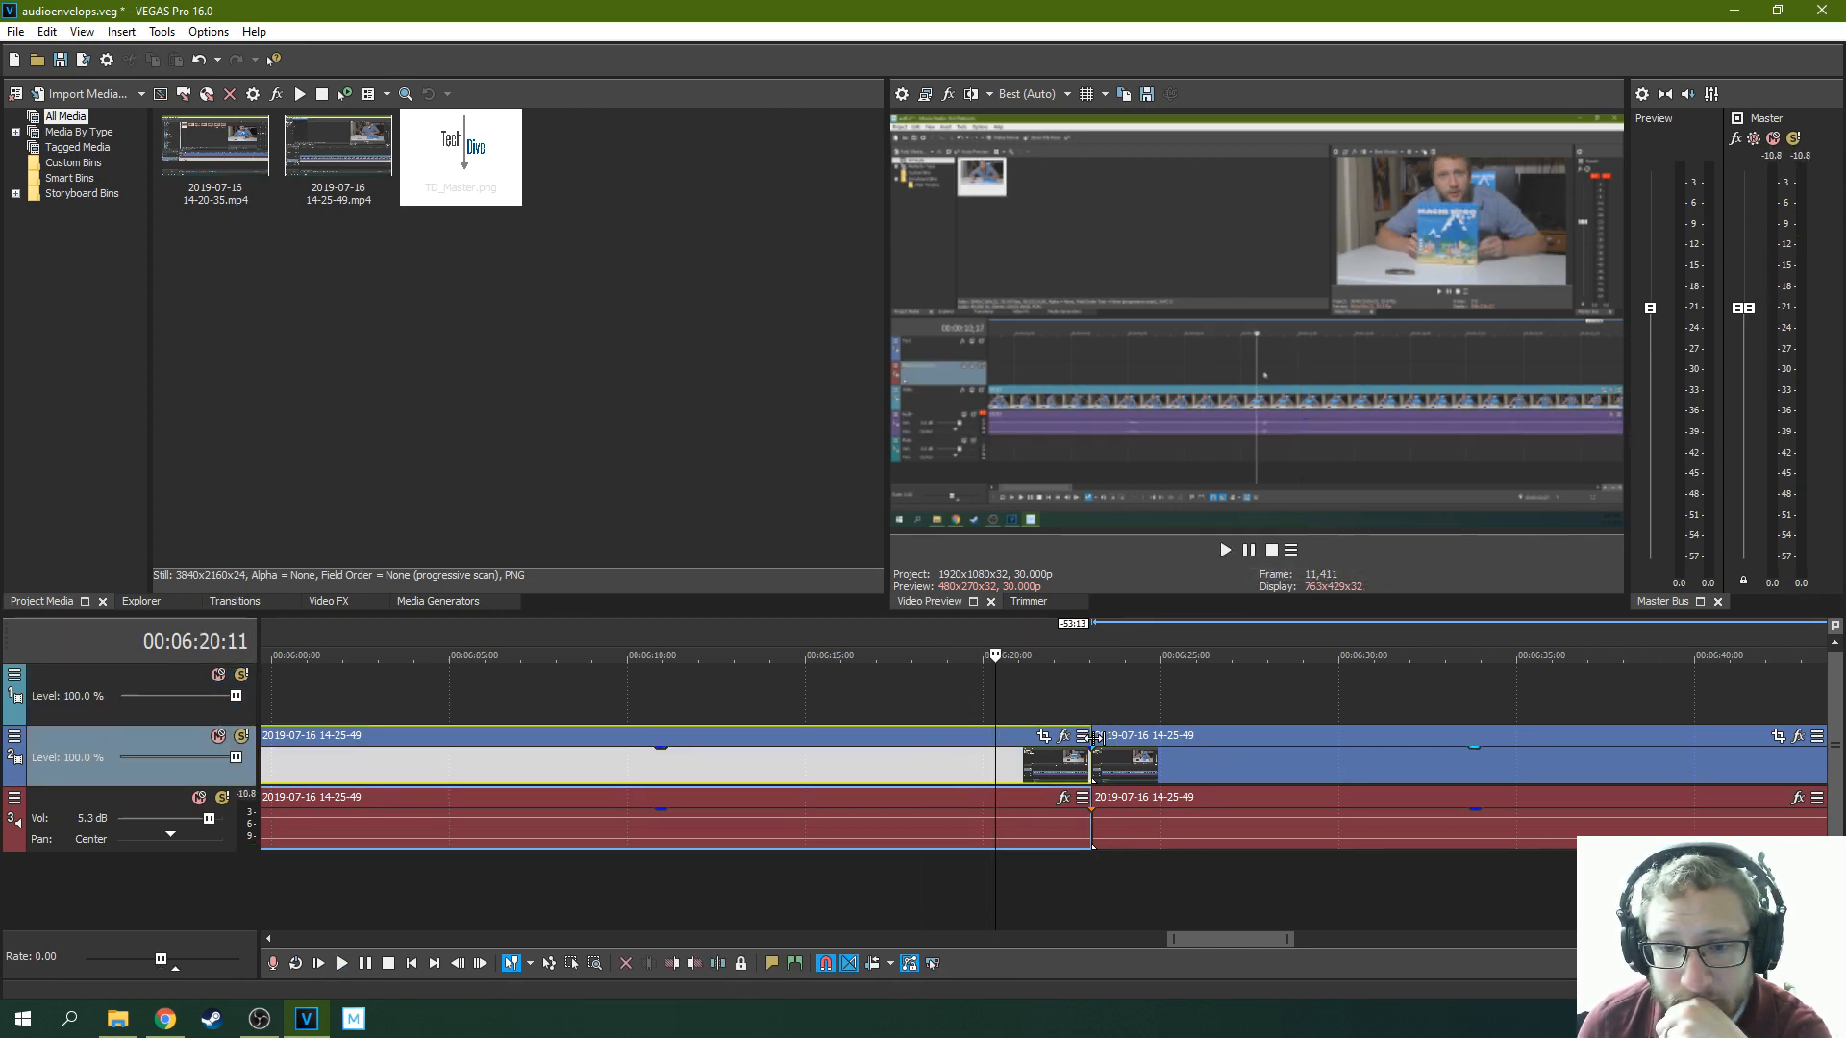
drag(1090, 760, 996, 757)
drag(1150, 732, 1036, 752)
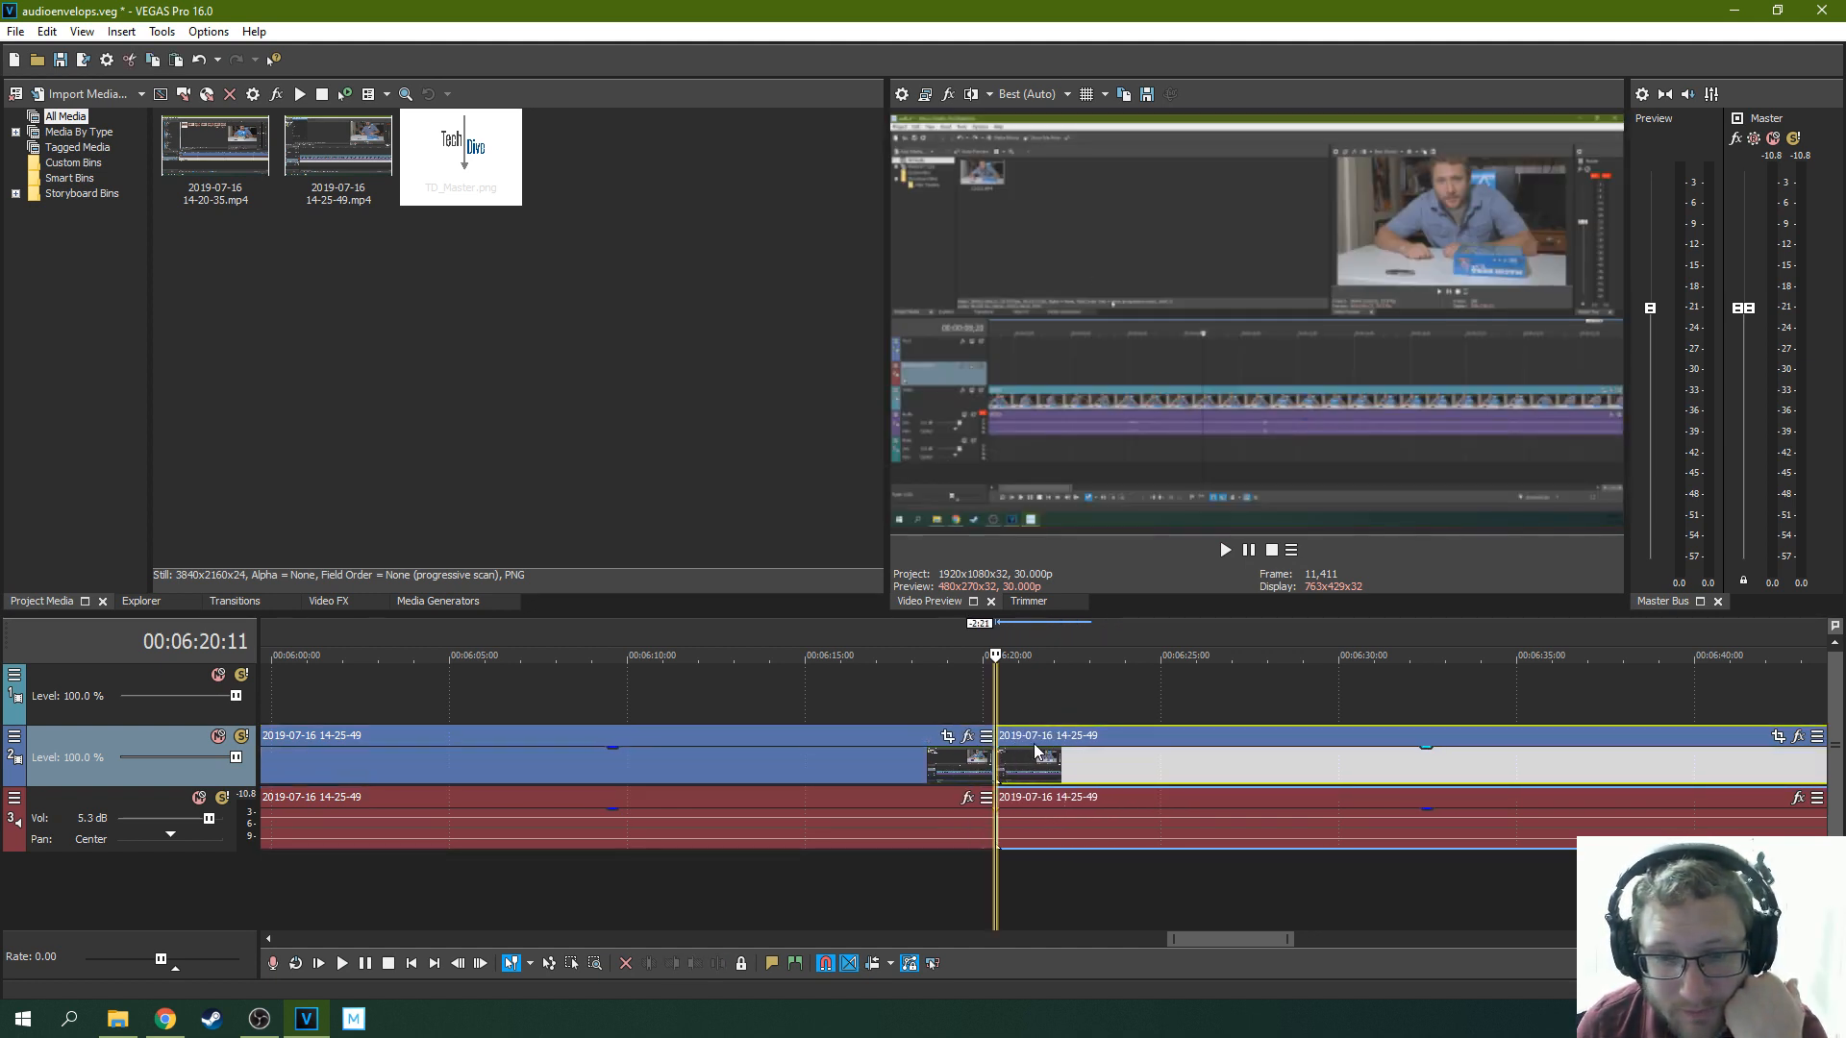
Play across the join at 00:06:20:11 and return the playhead to 00:06:16:00
click(879, 697)
key(space)
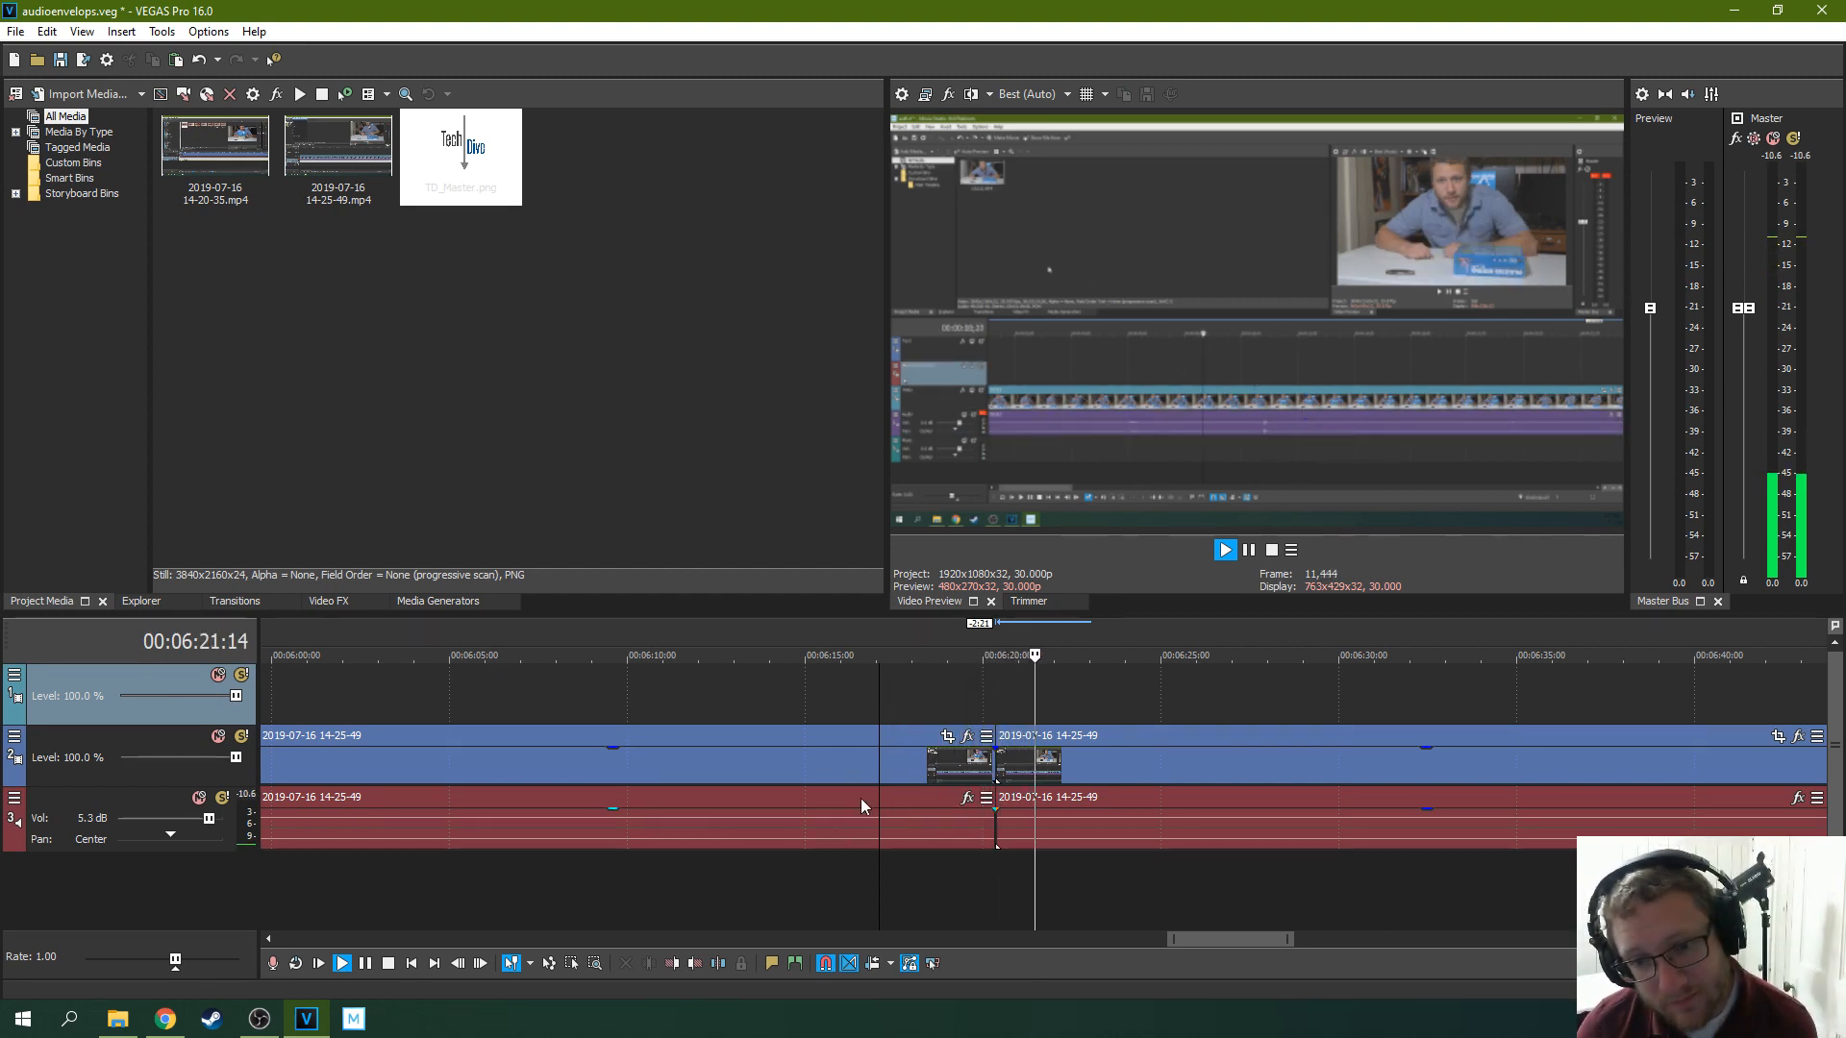
click(1248, 551)
click(841, 710)
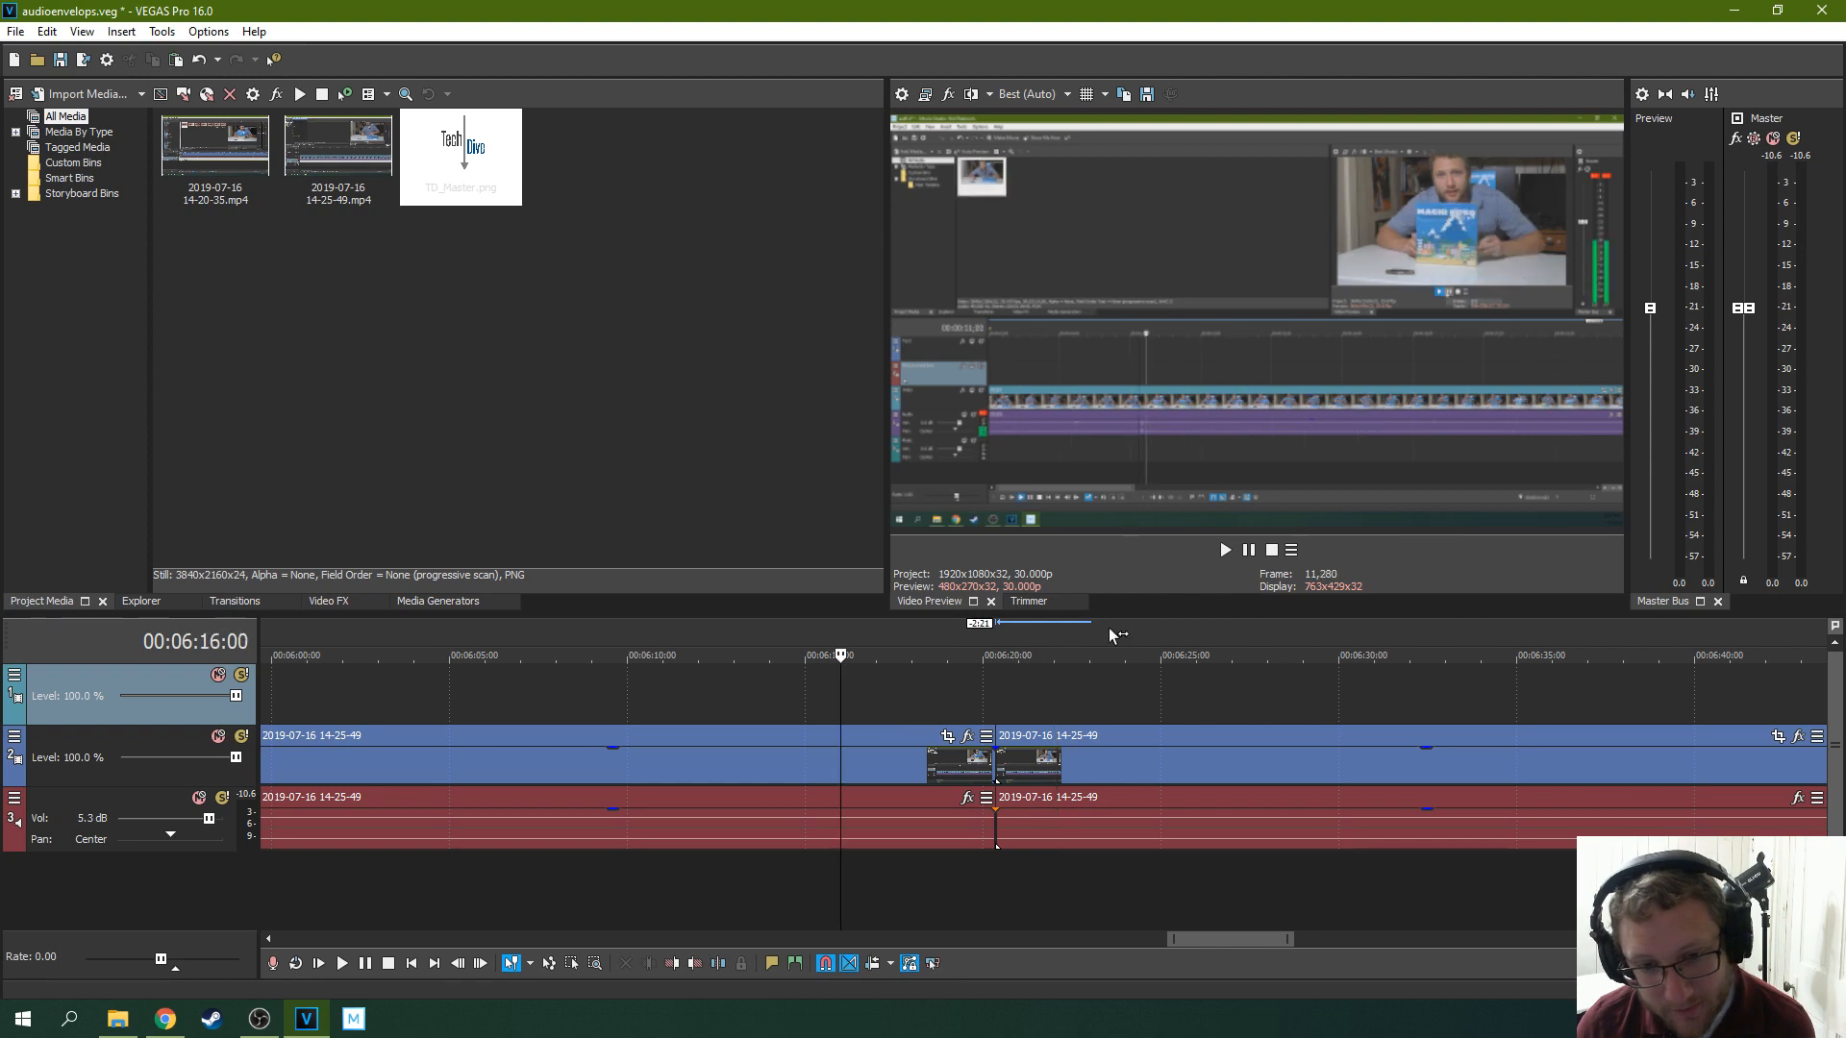
Play up to the join, trim the earlier clip's end back to 00:06:19:07 and play its new ending
click(1227, 546)
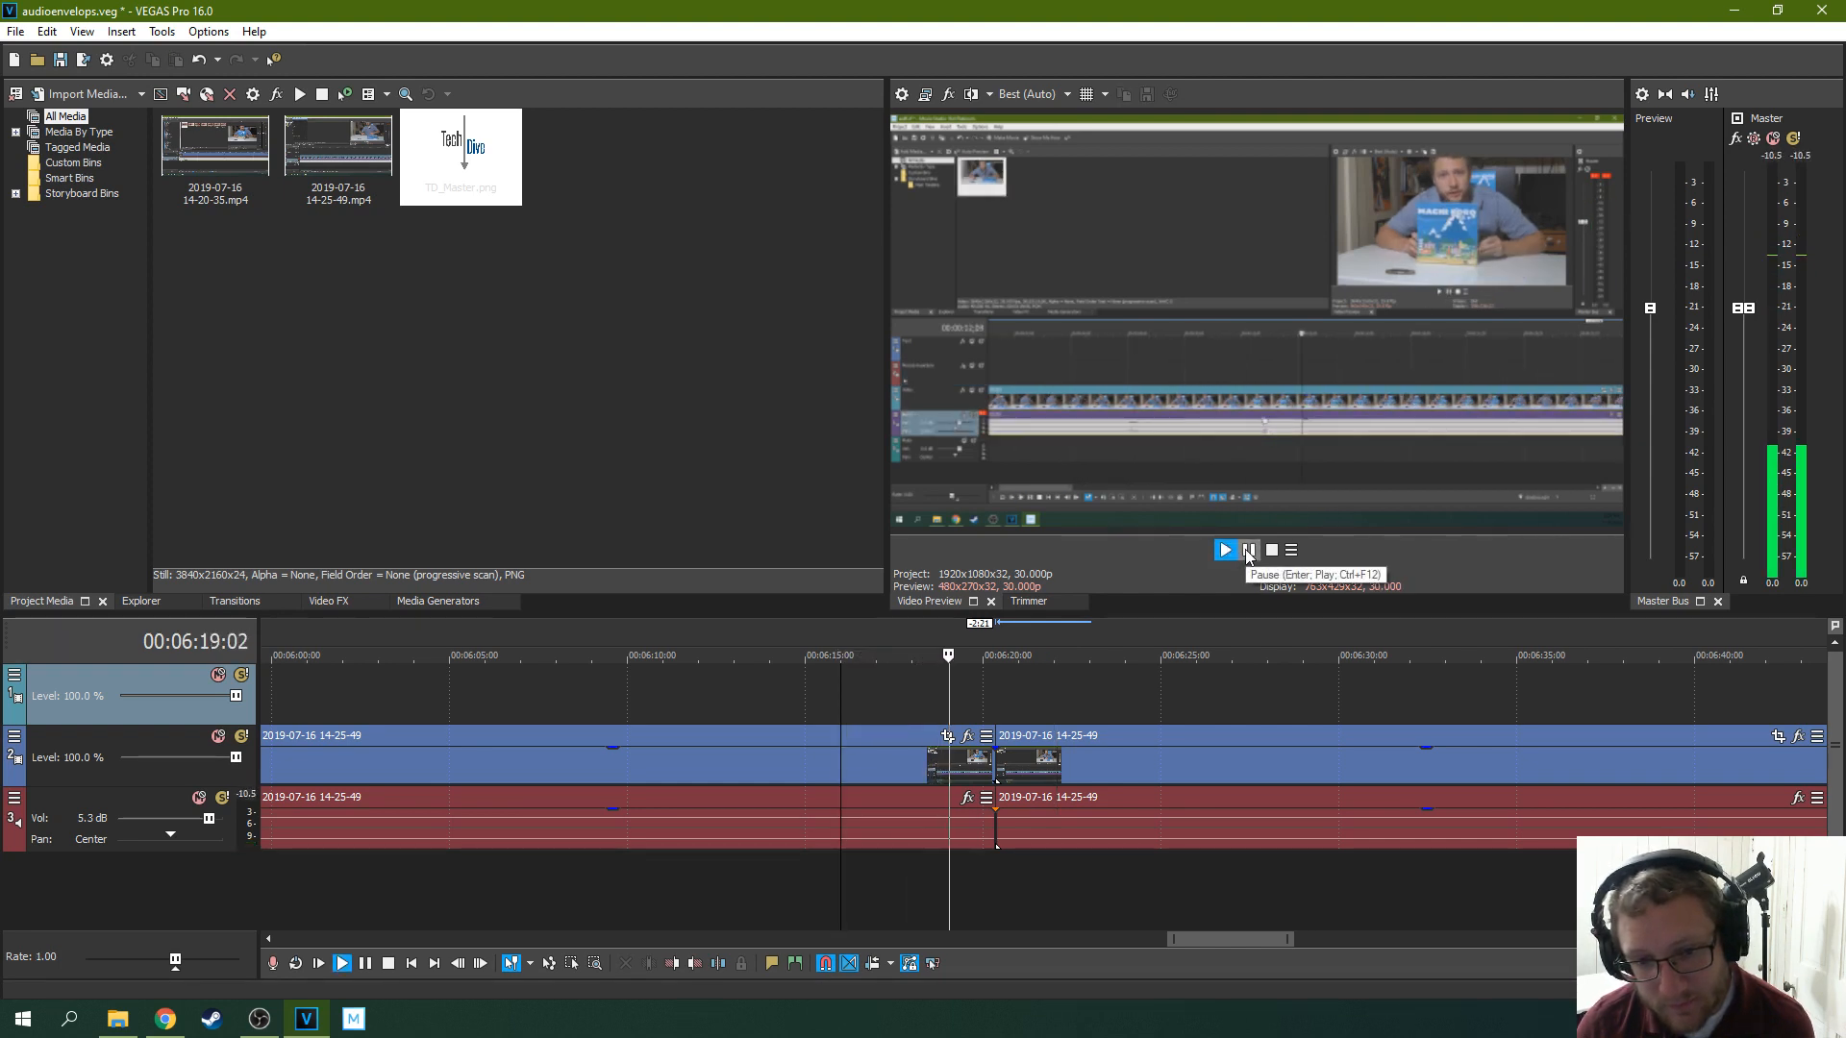
click(1248, 550)
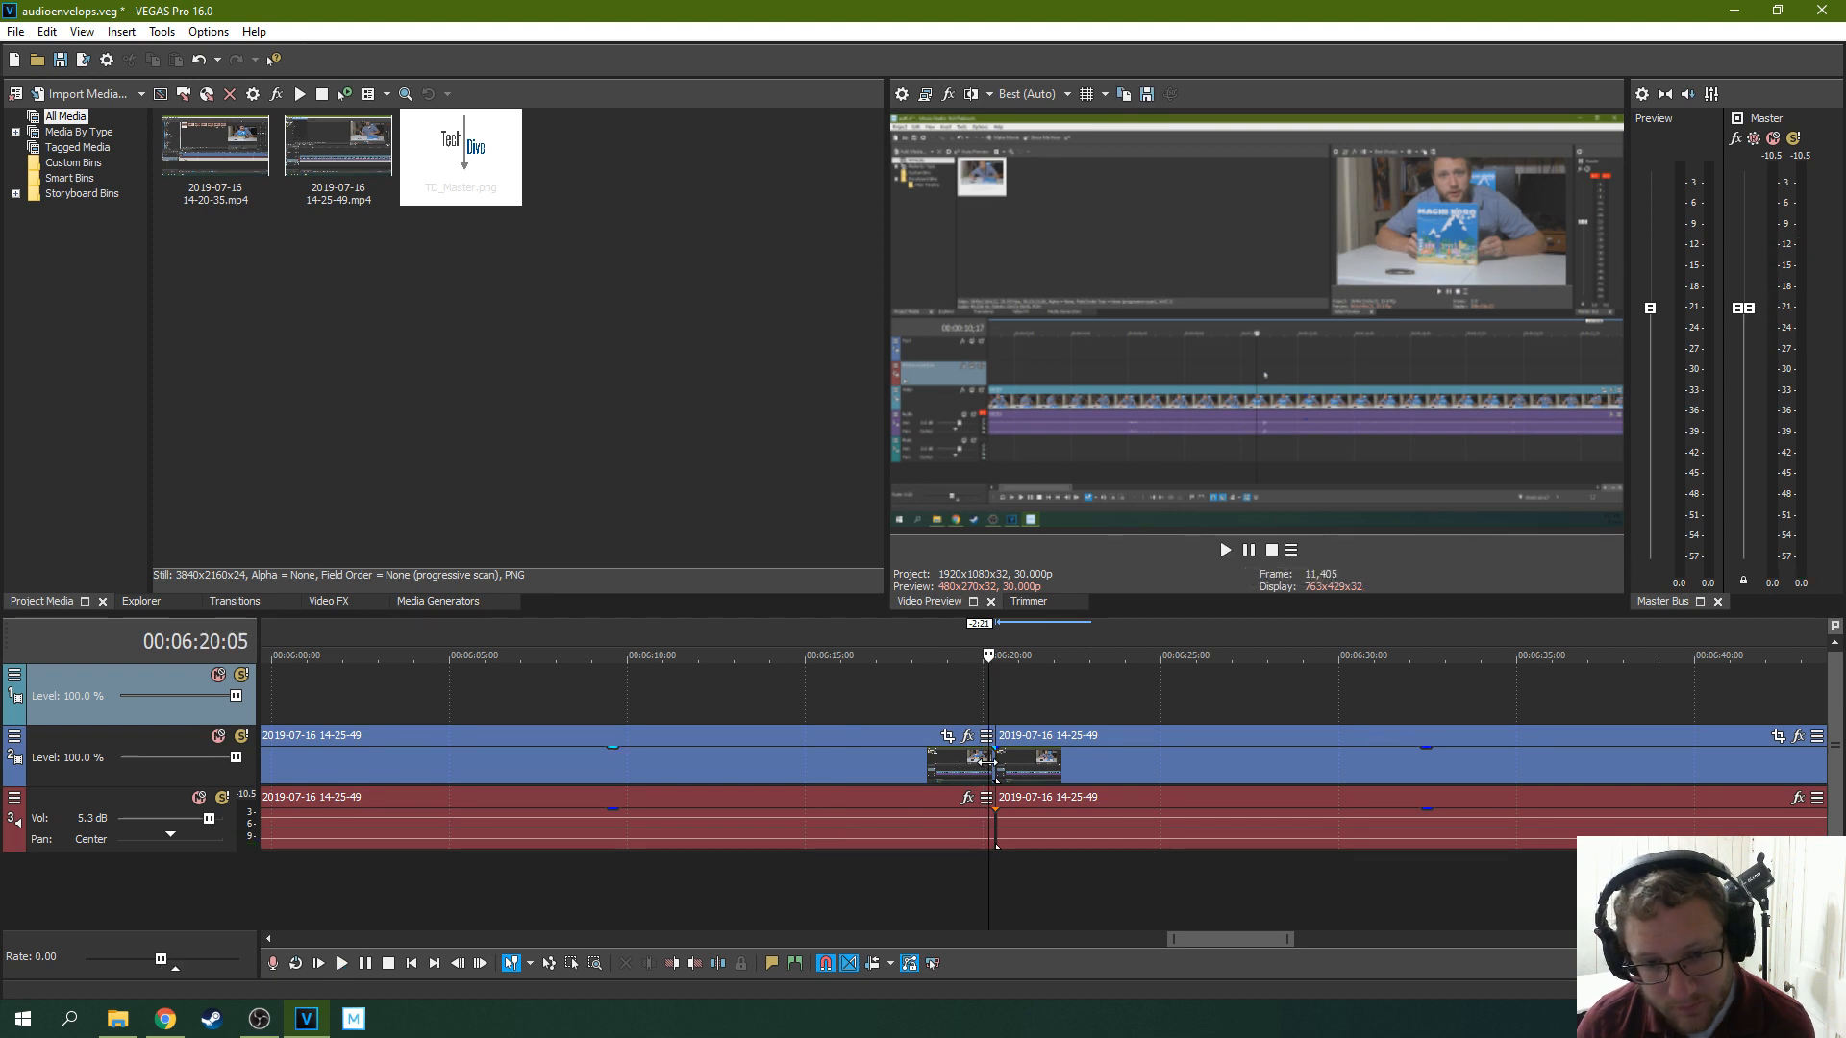
drag(986, 759, 955, 760)
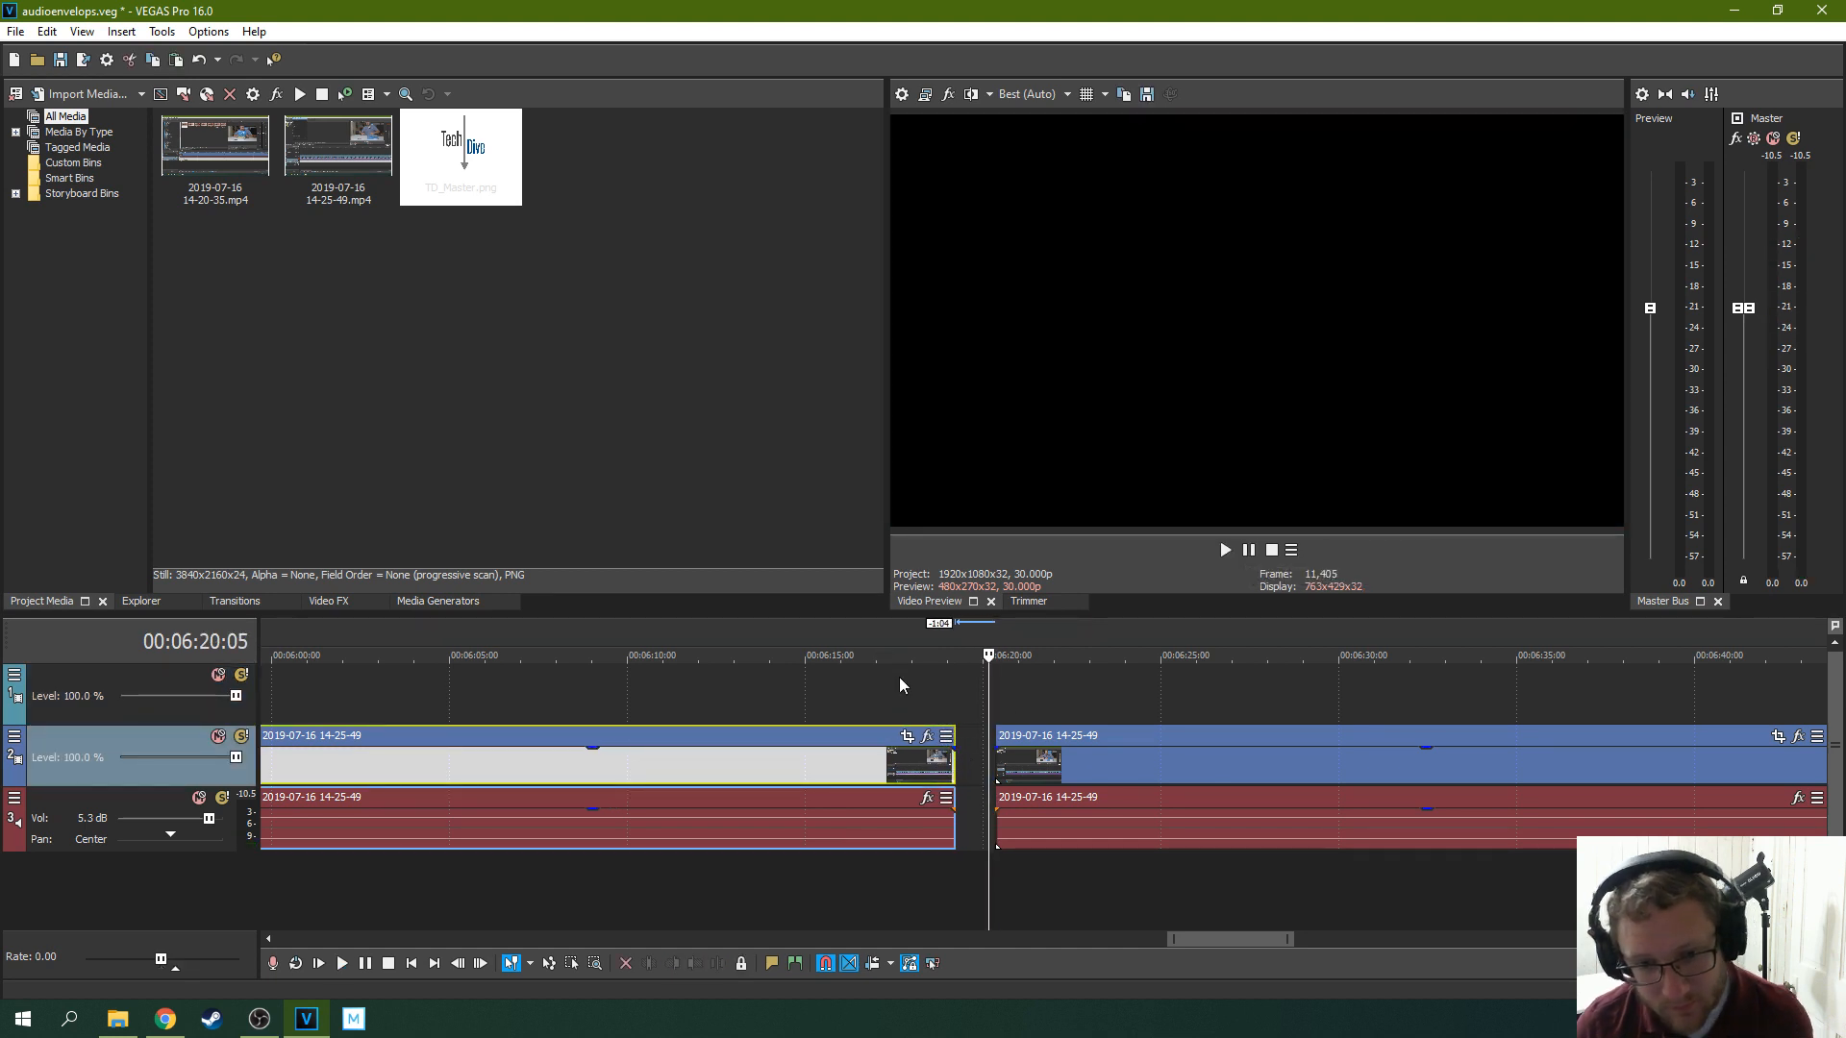
click(900, 679)
key(space)
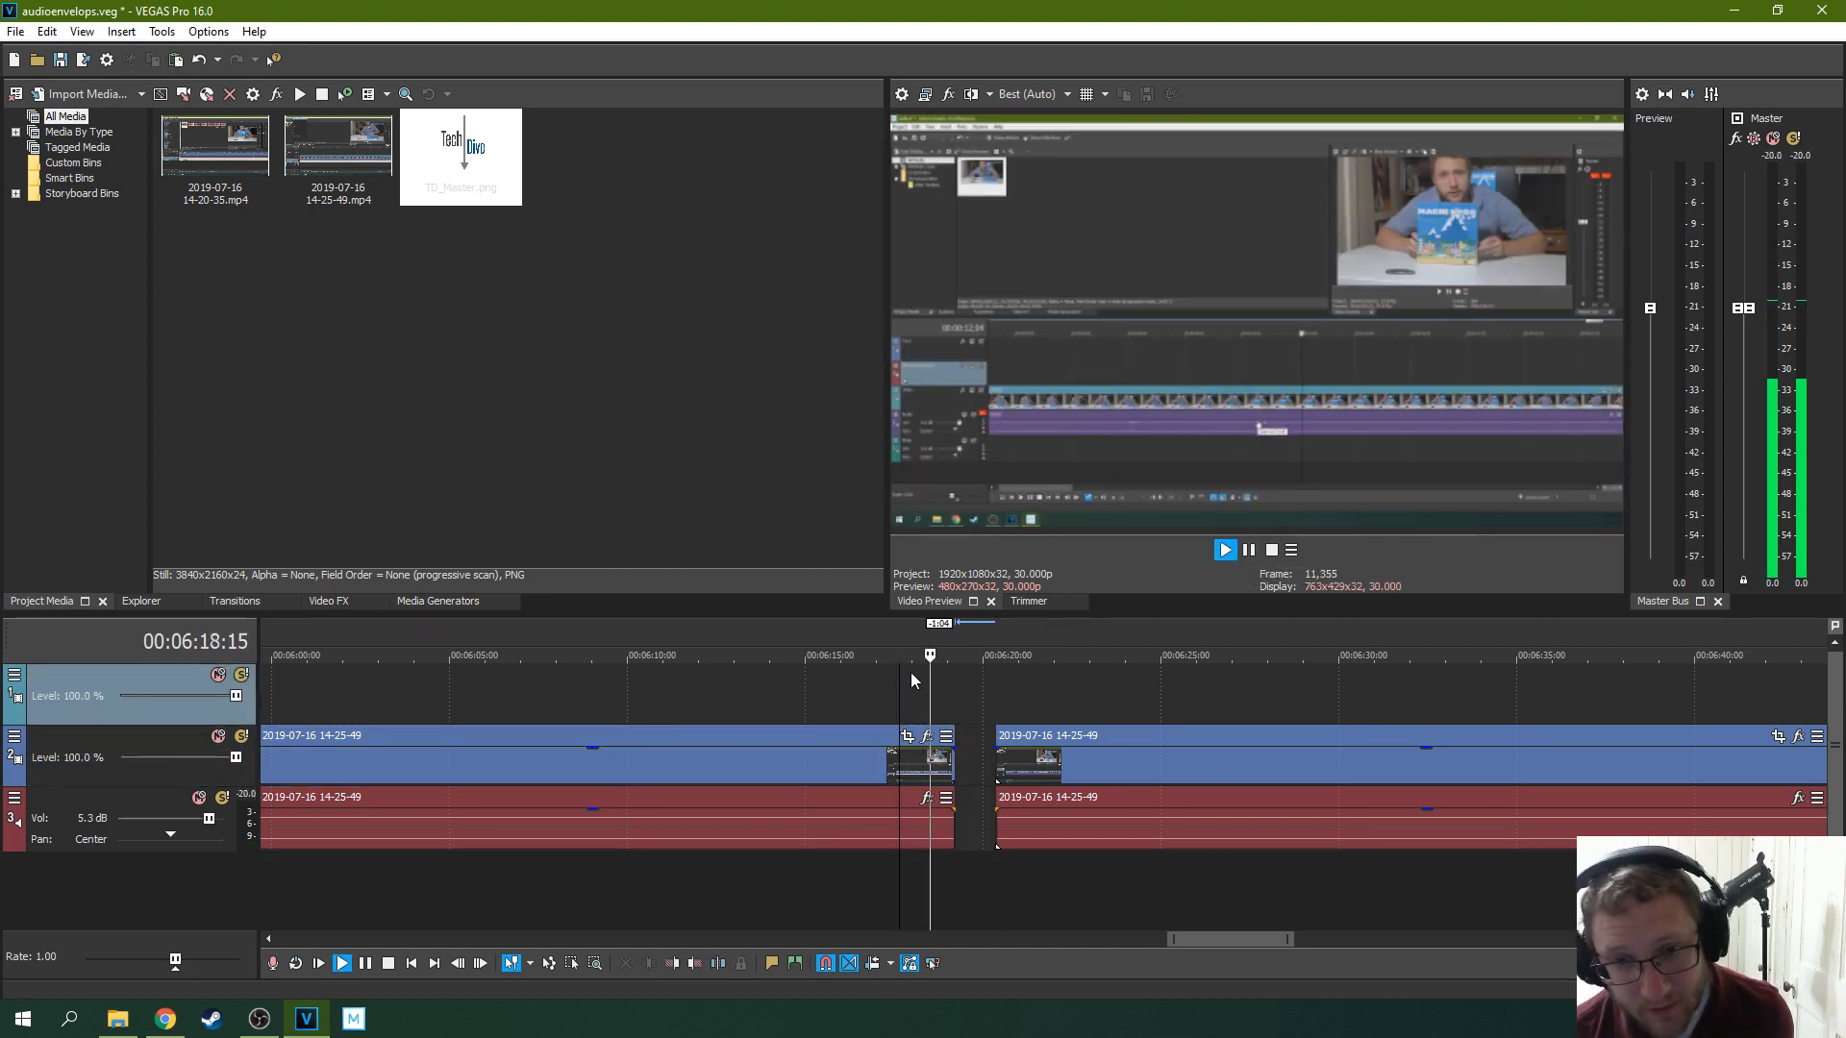
click(1248, 550)
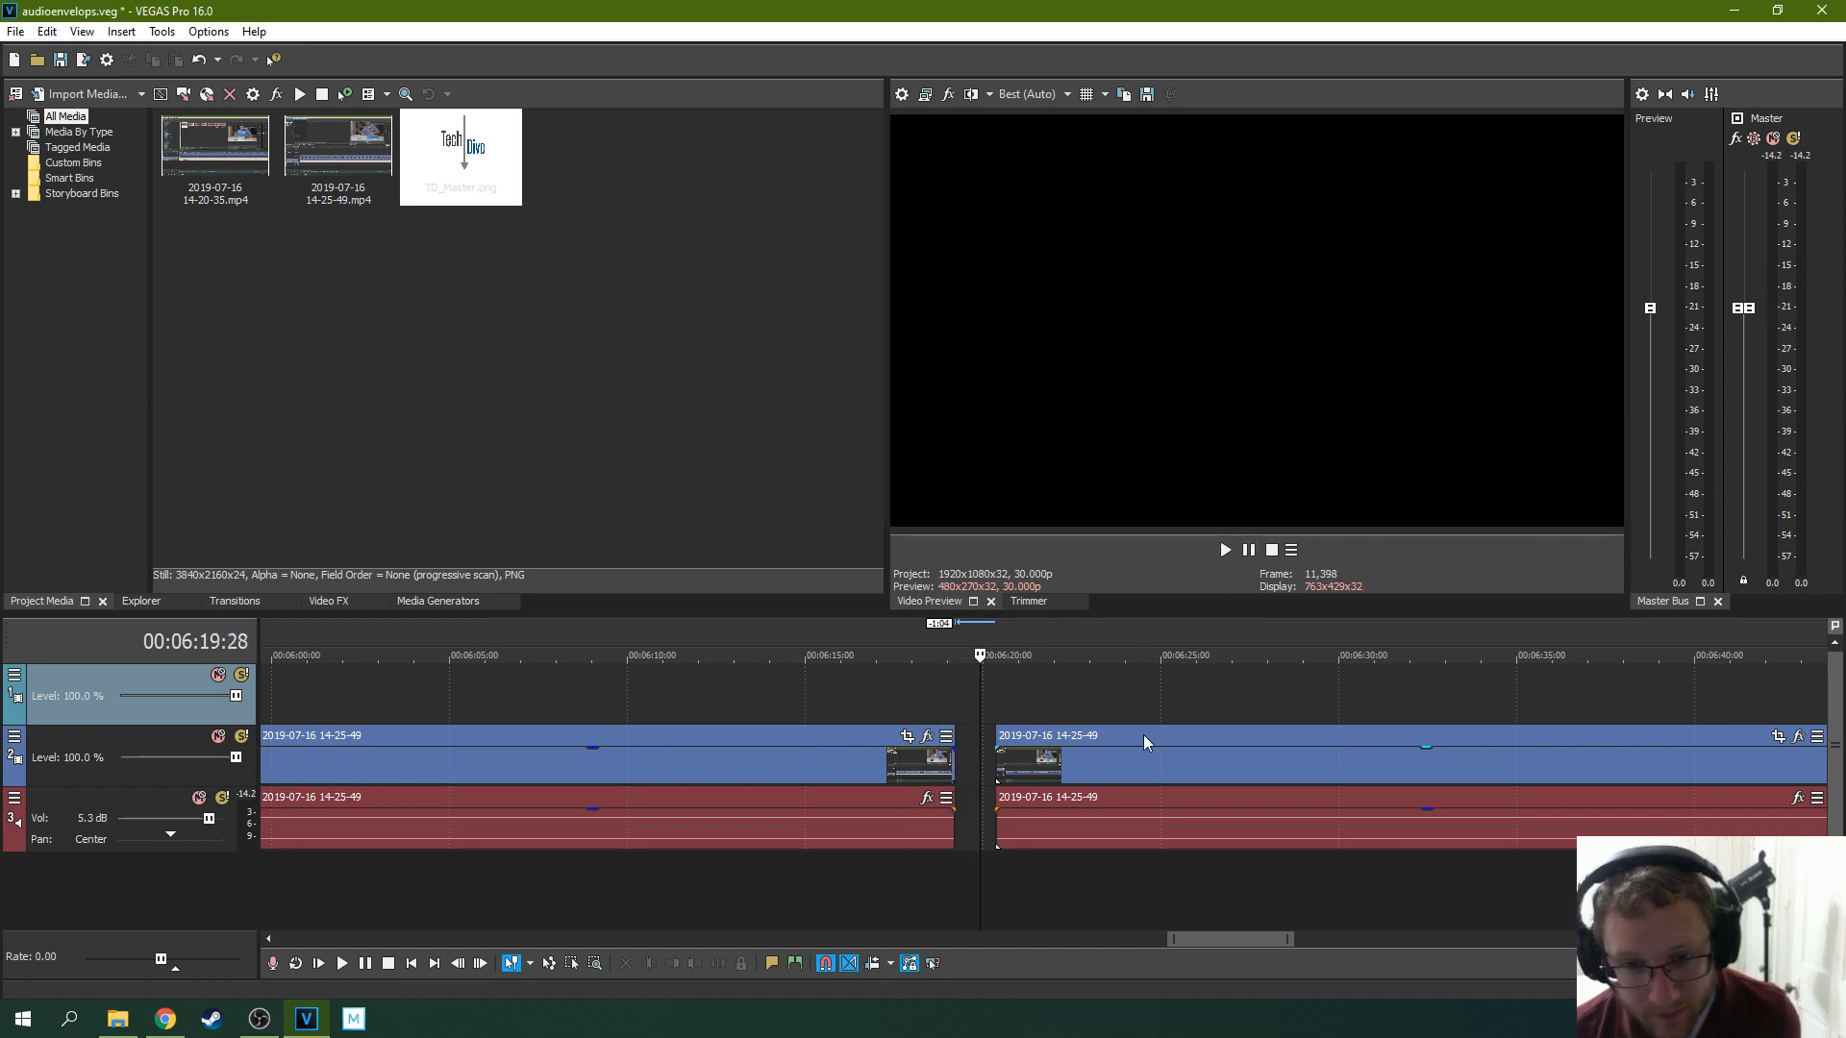
Move the later clip against the end of the earlier clip and play across the join from 00:06:18:13
drag(1144, 735, 1107, 735)
click(927, 694)
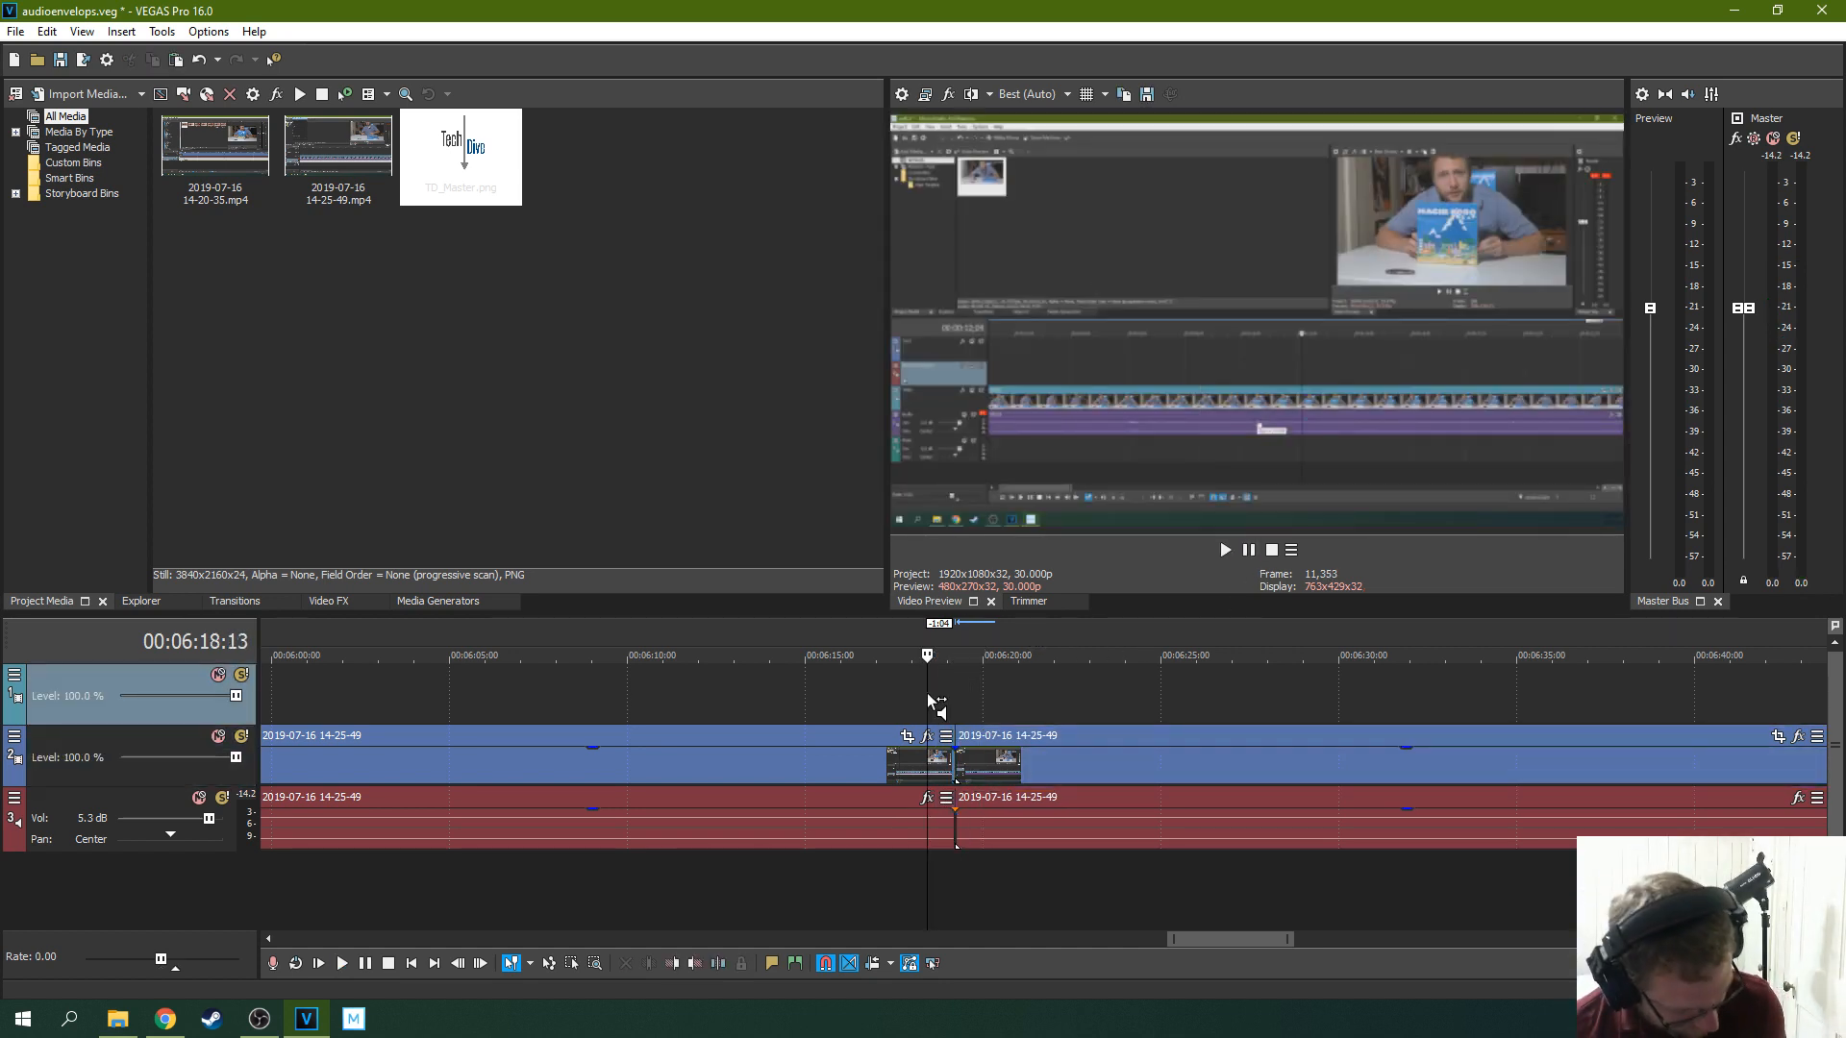
click(1226, 550)
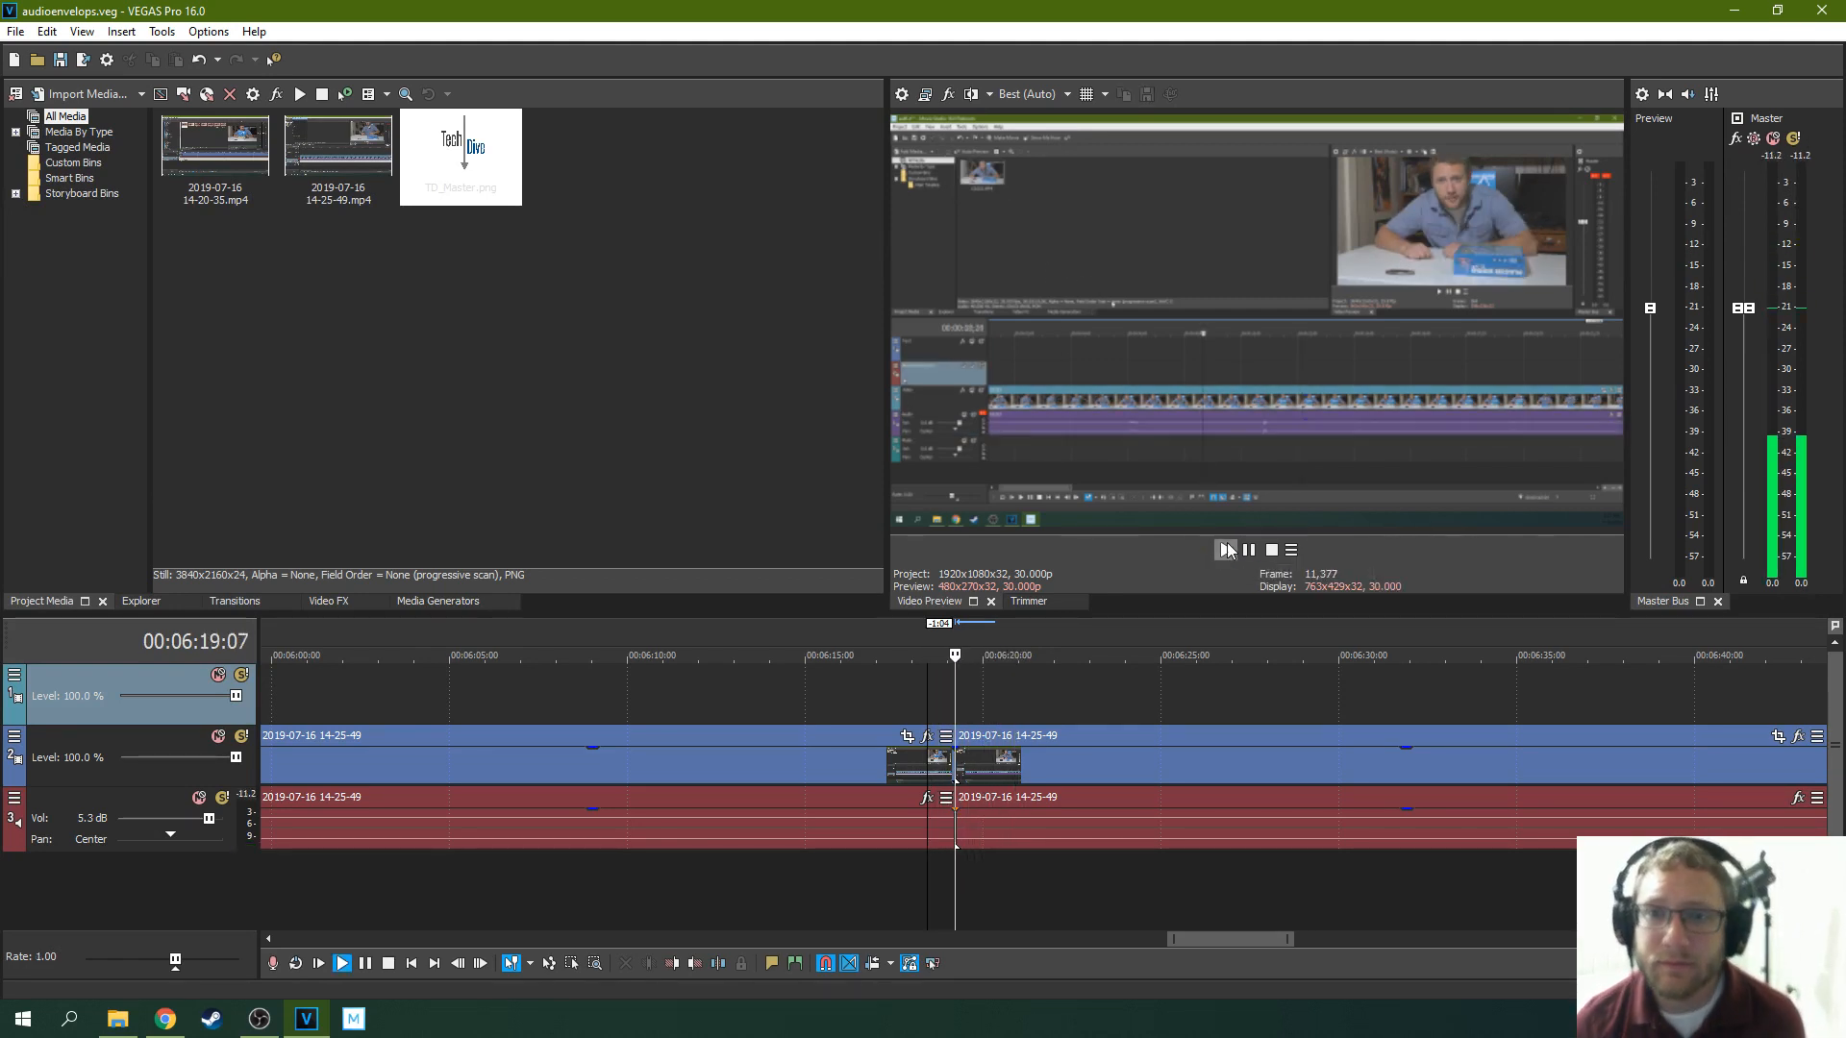
click(1248, 550)
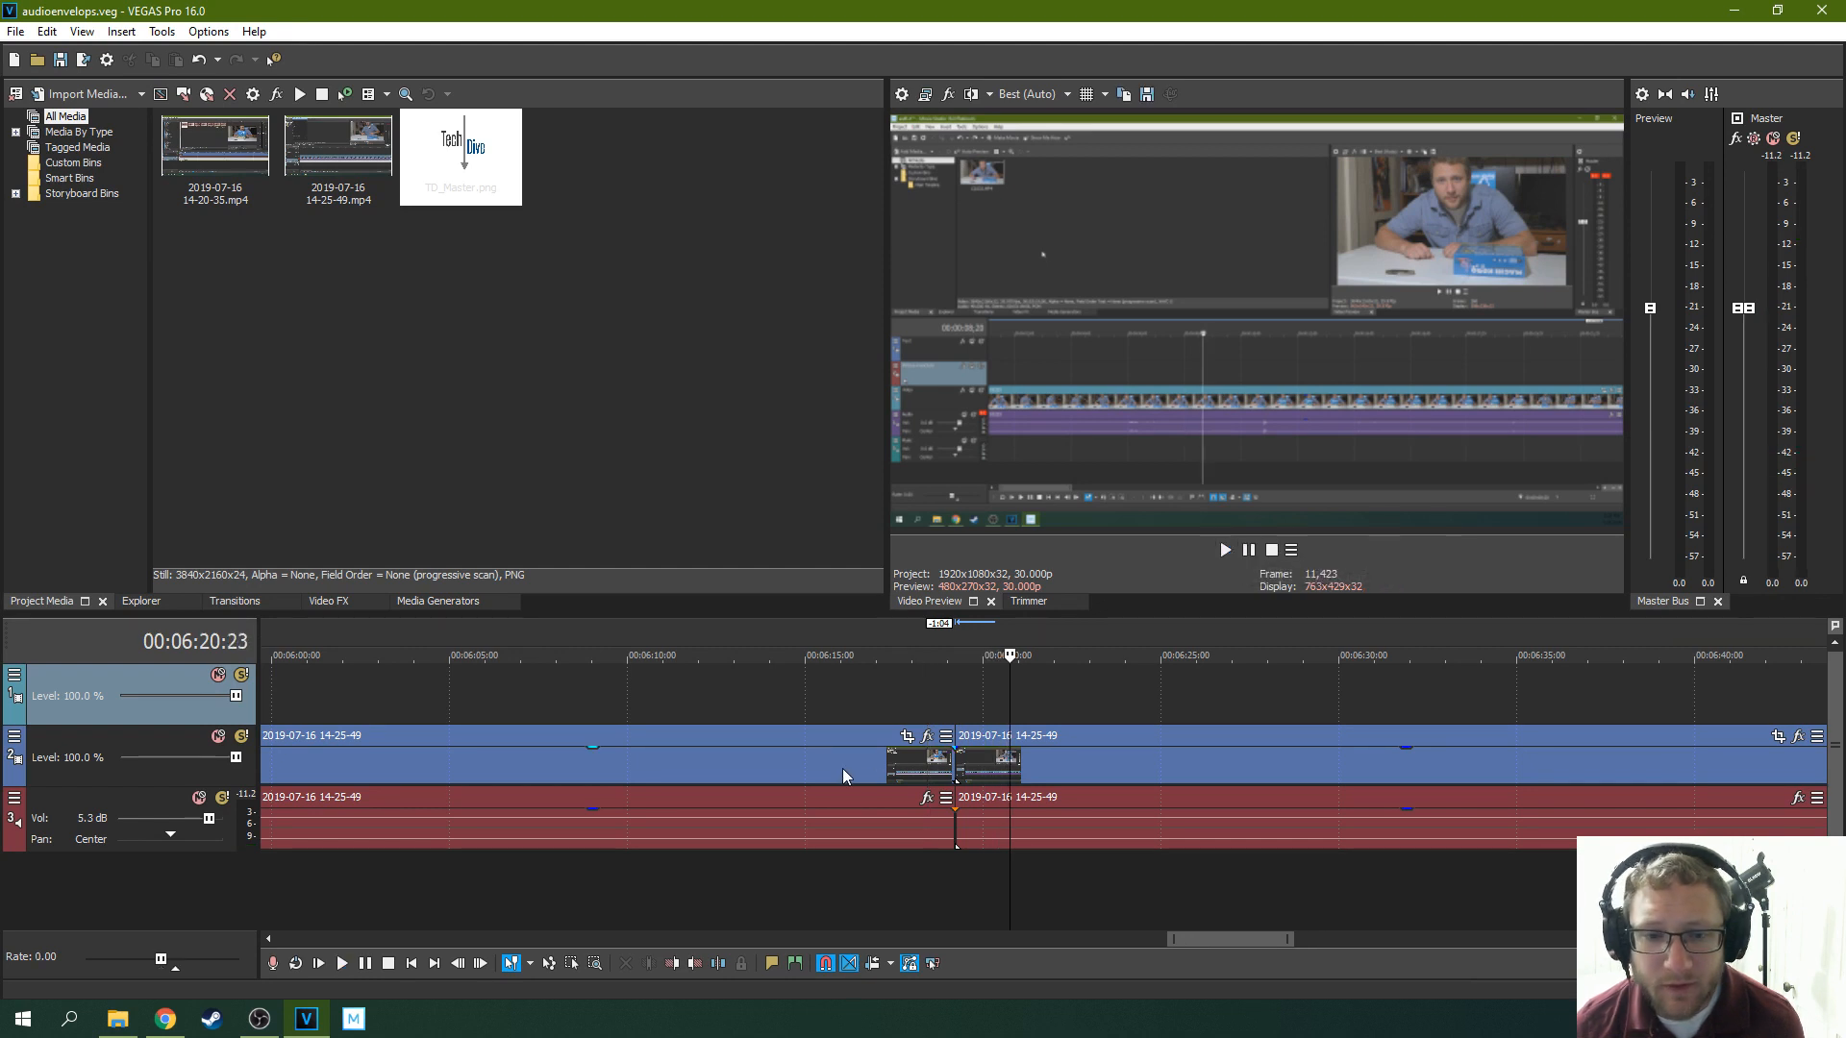
Review the join and the later clip from 00:06:18:27 to 00:08:07:04, raising the playback rate to 2.15 and resetting it to 1.00
click(943, 692)
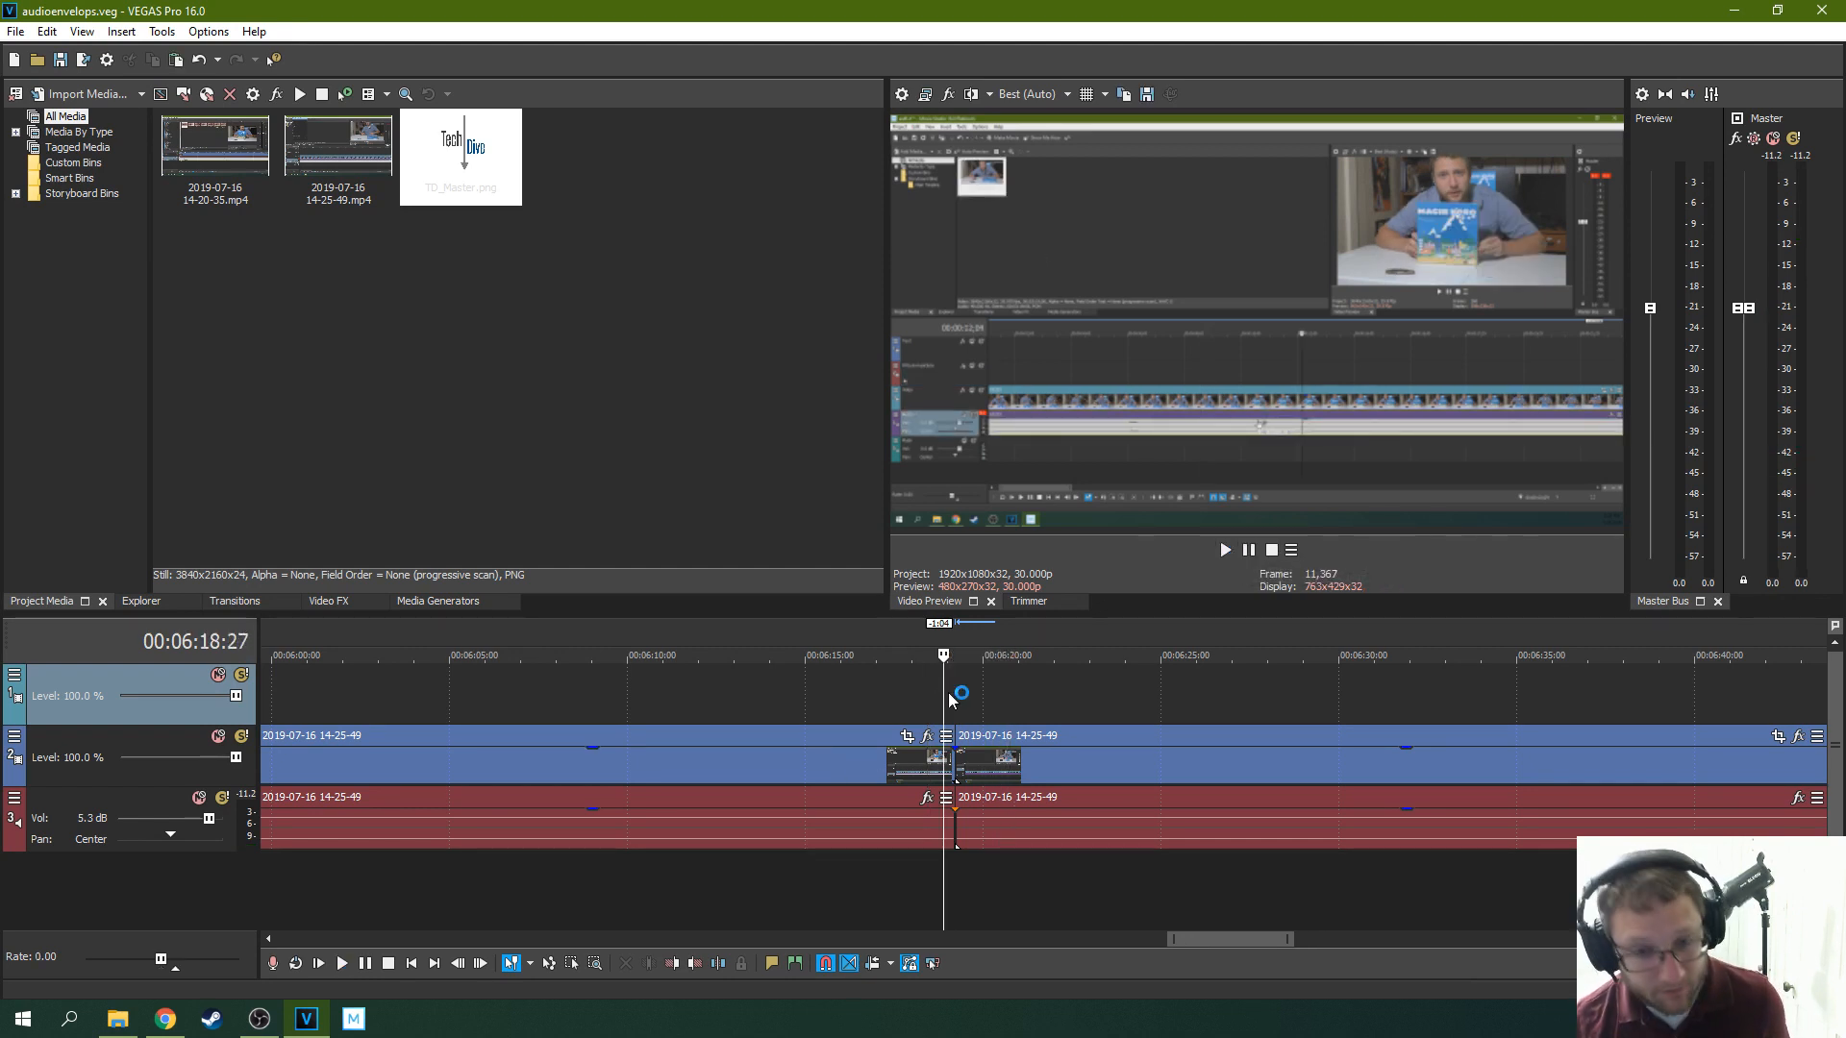
key(space)
scroll(1154, 685, down, 4)
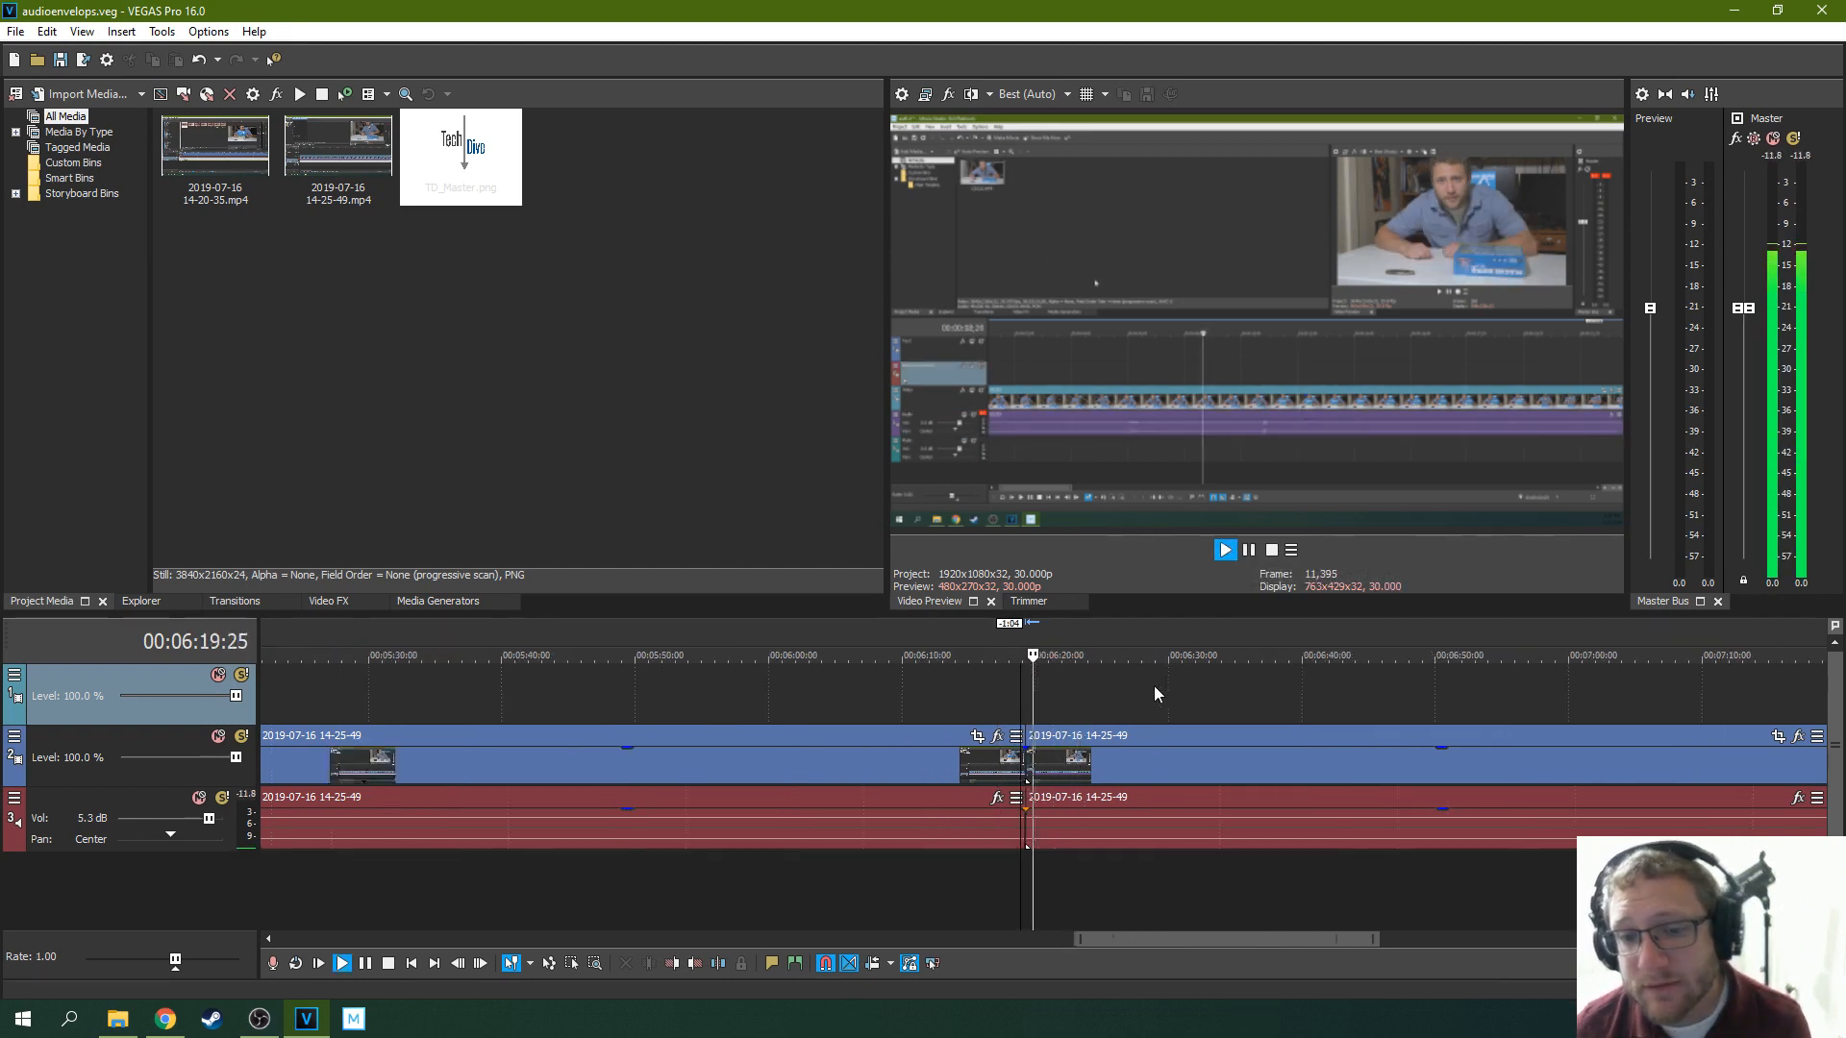
scroll(1221, 668, down, 3)
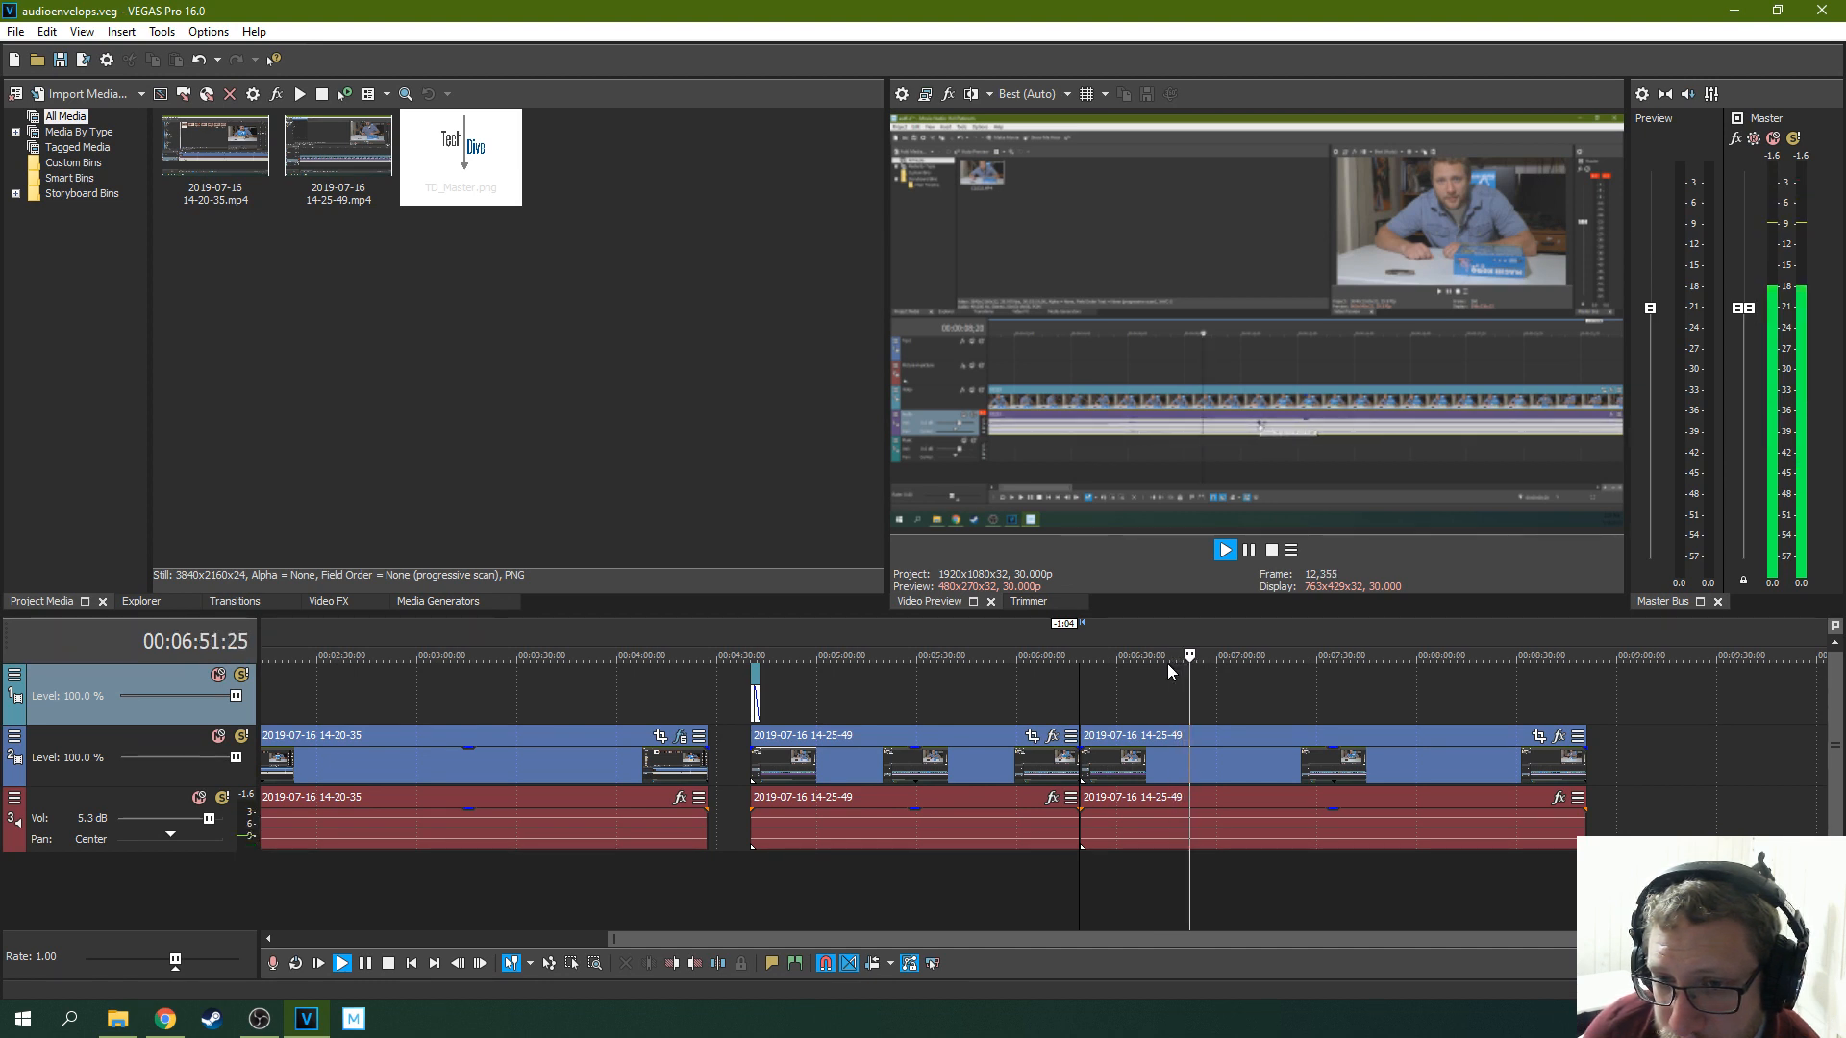
drag(175, 960, 195, 967)
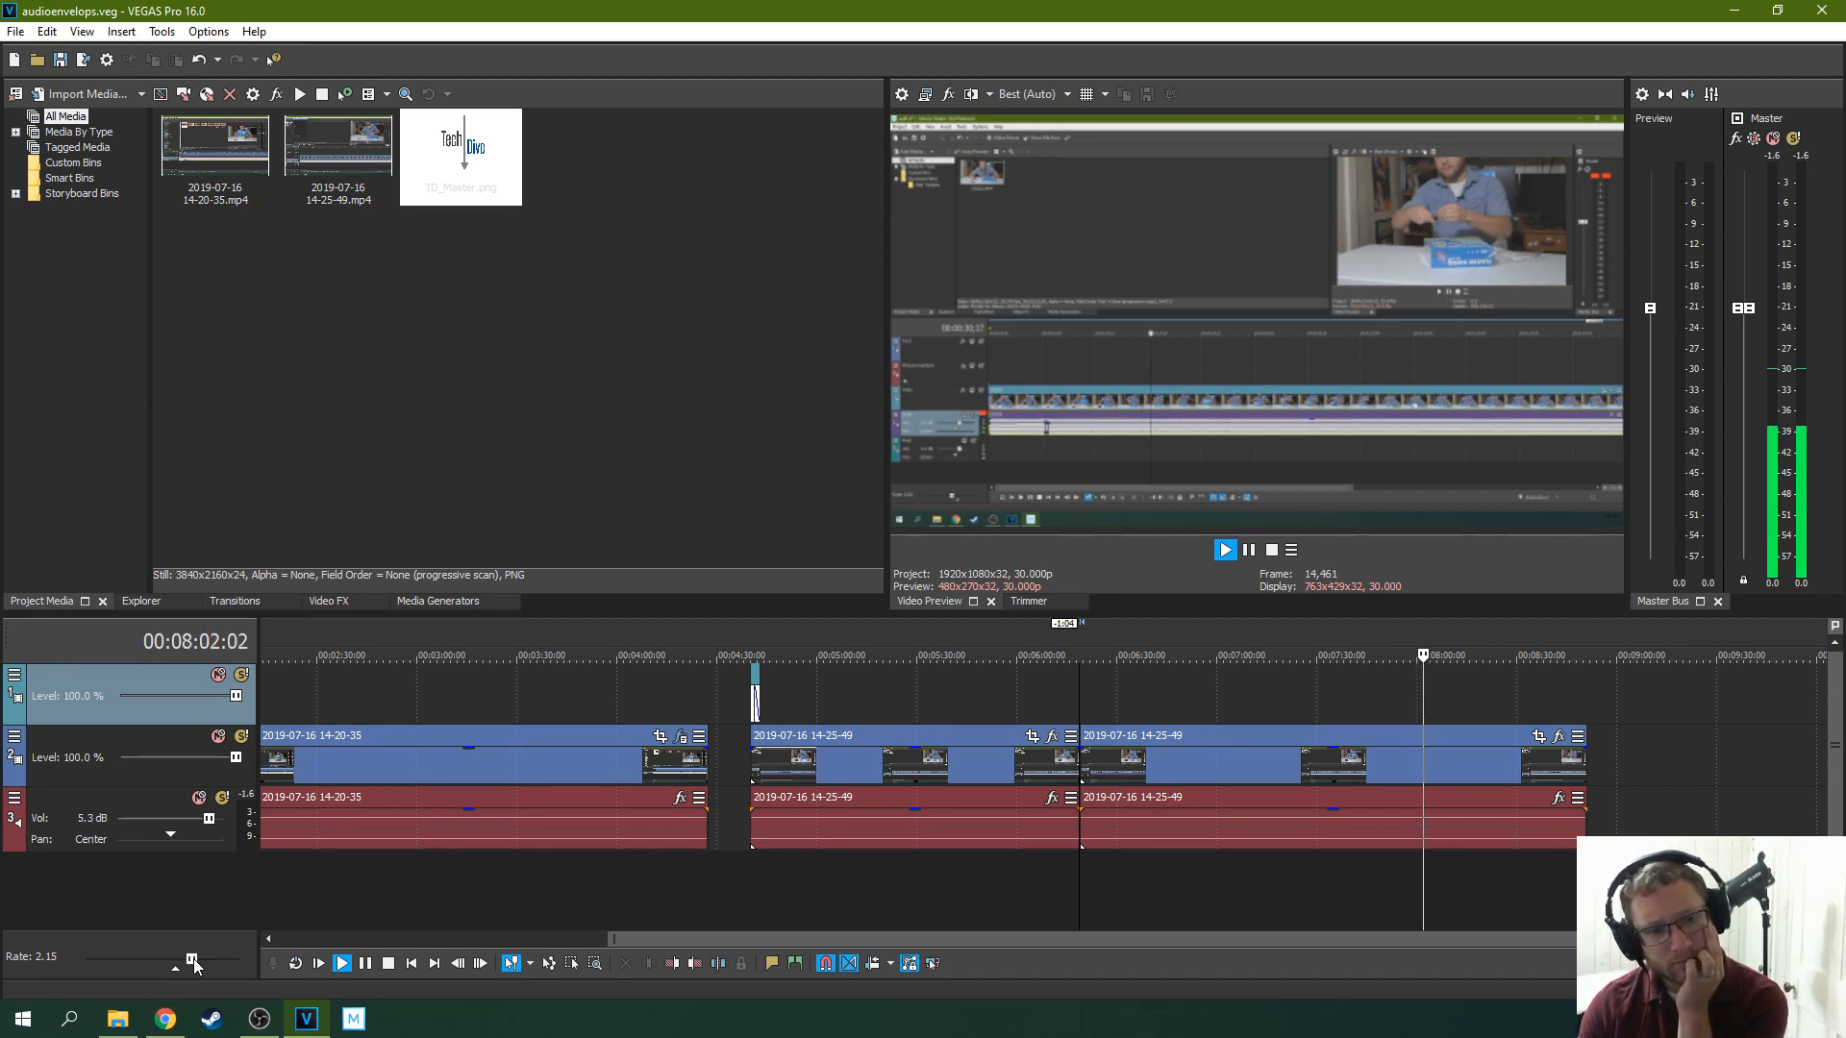
double_click(192, 959)
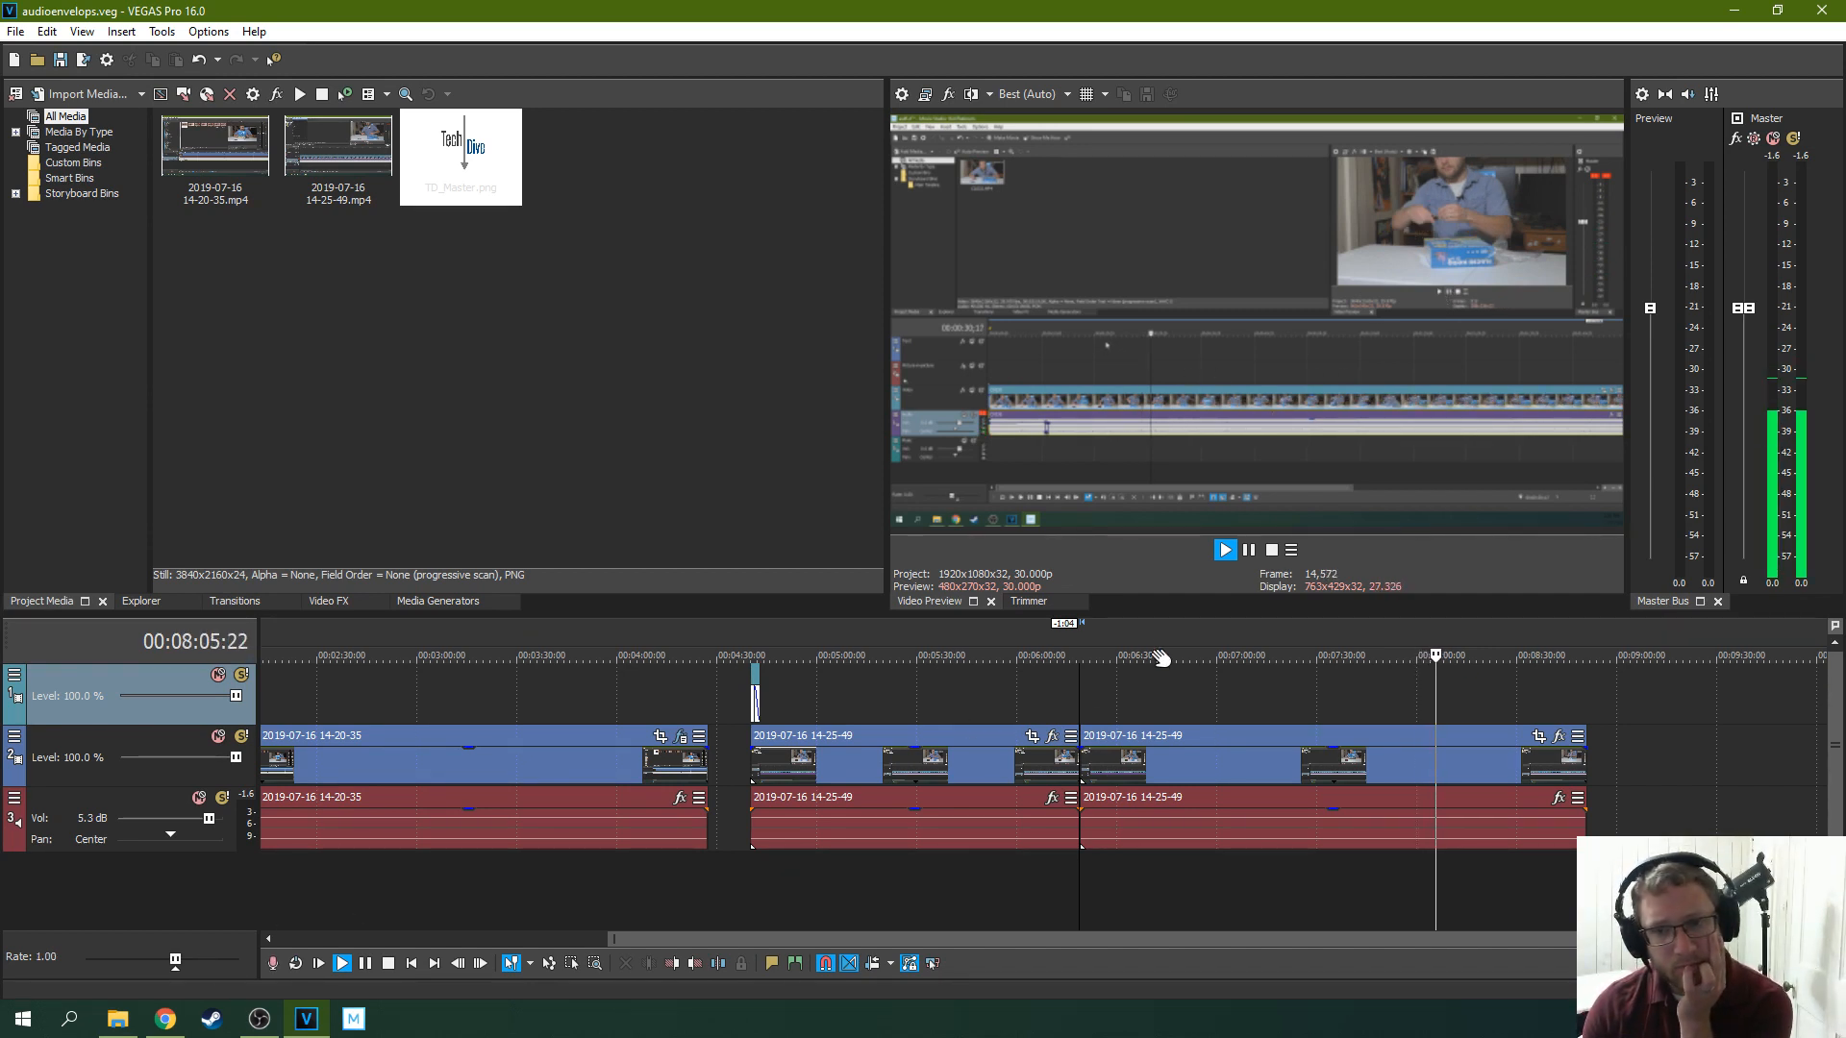
click(1248, 550)
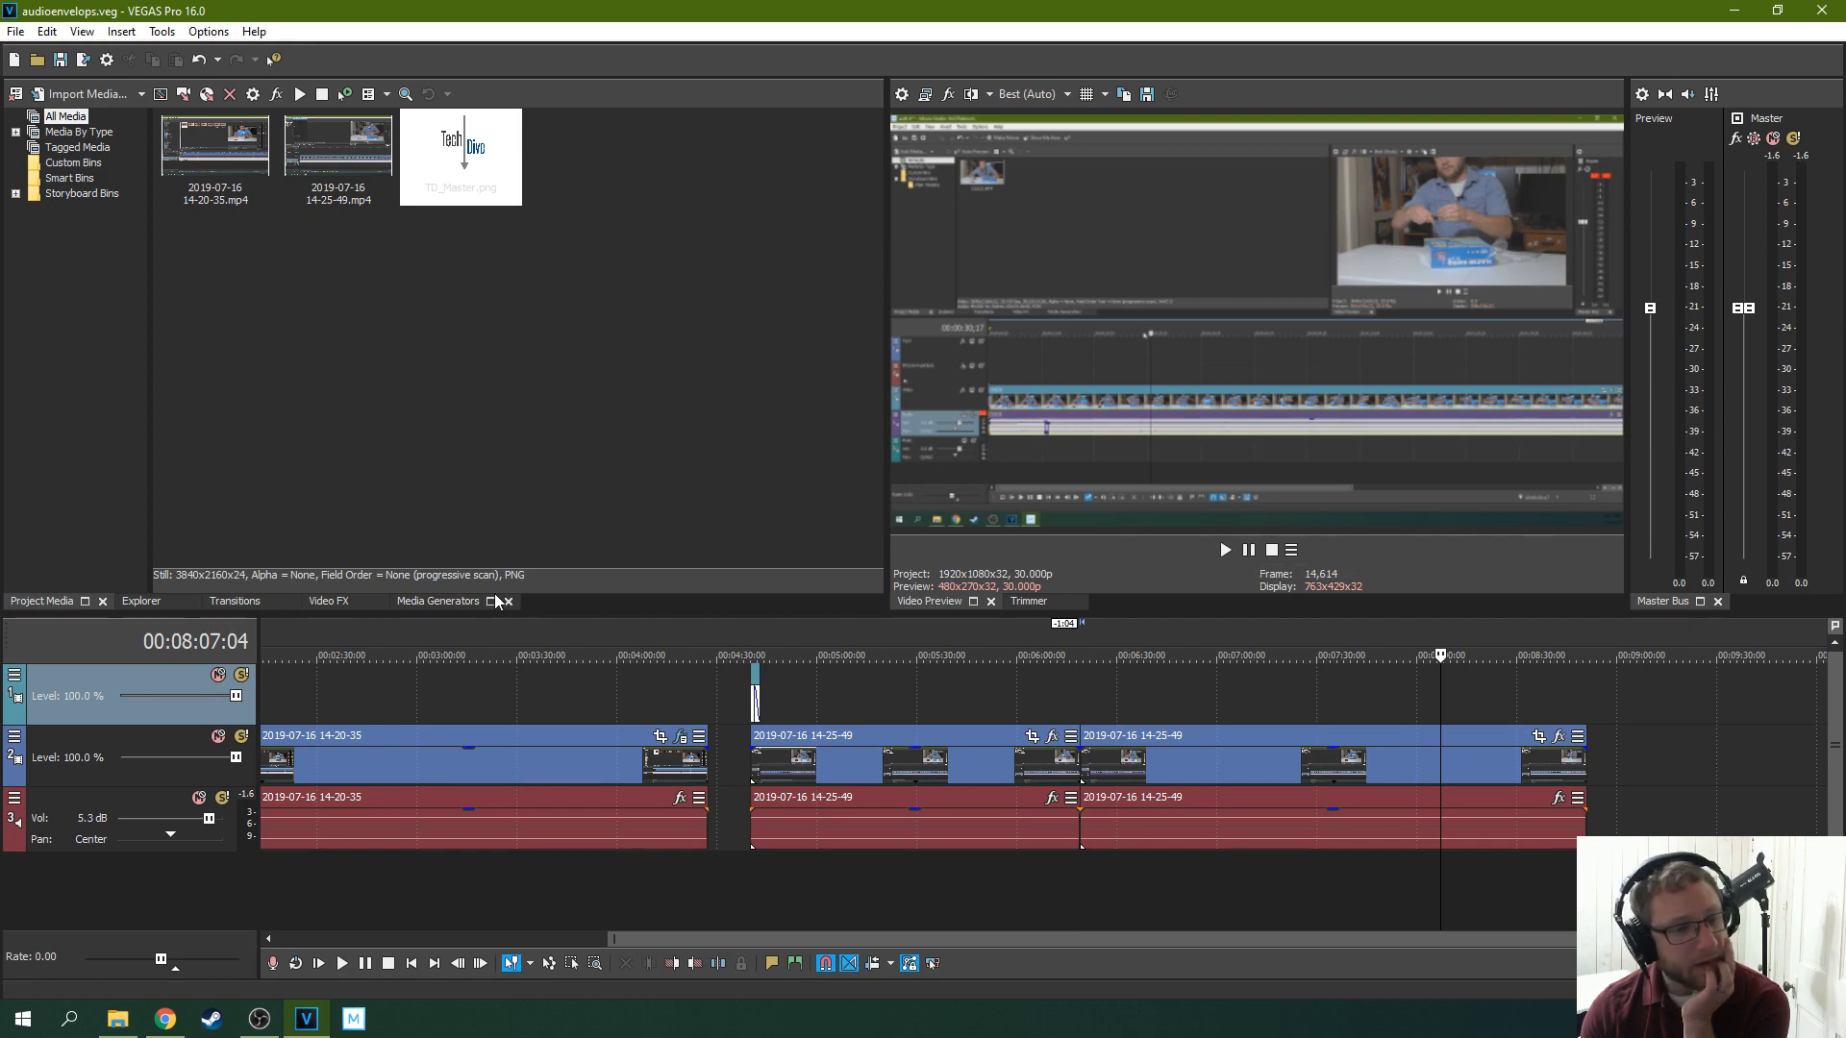
click(16, 738)
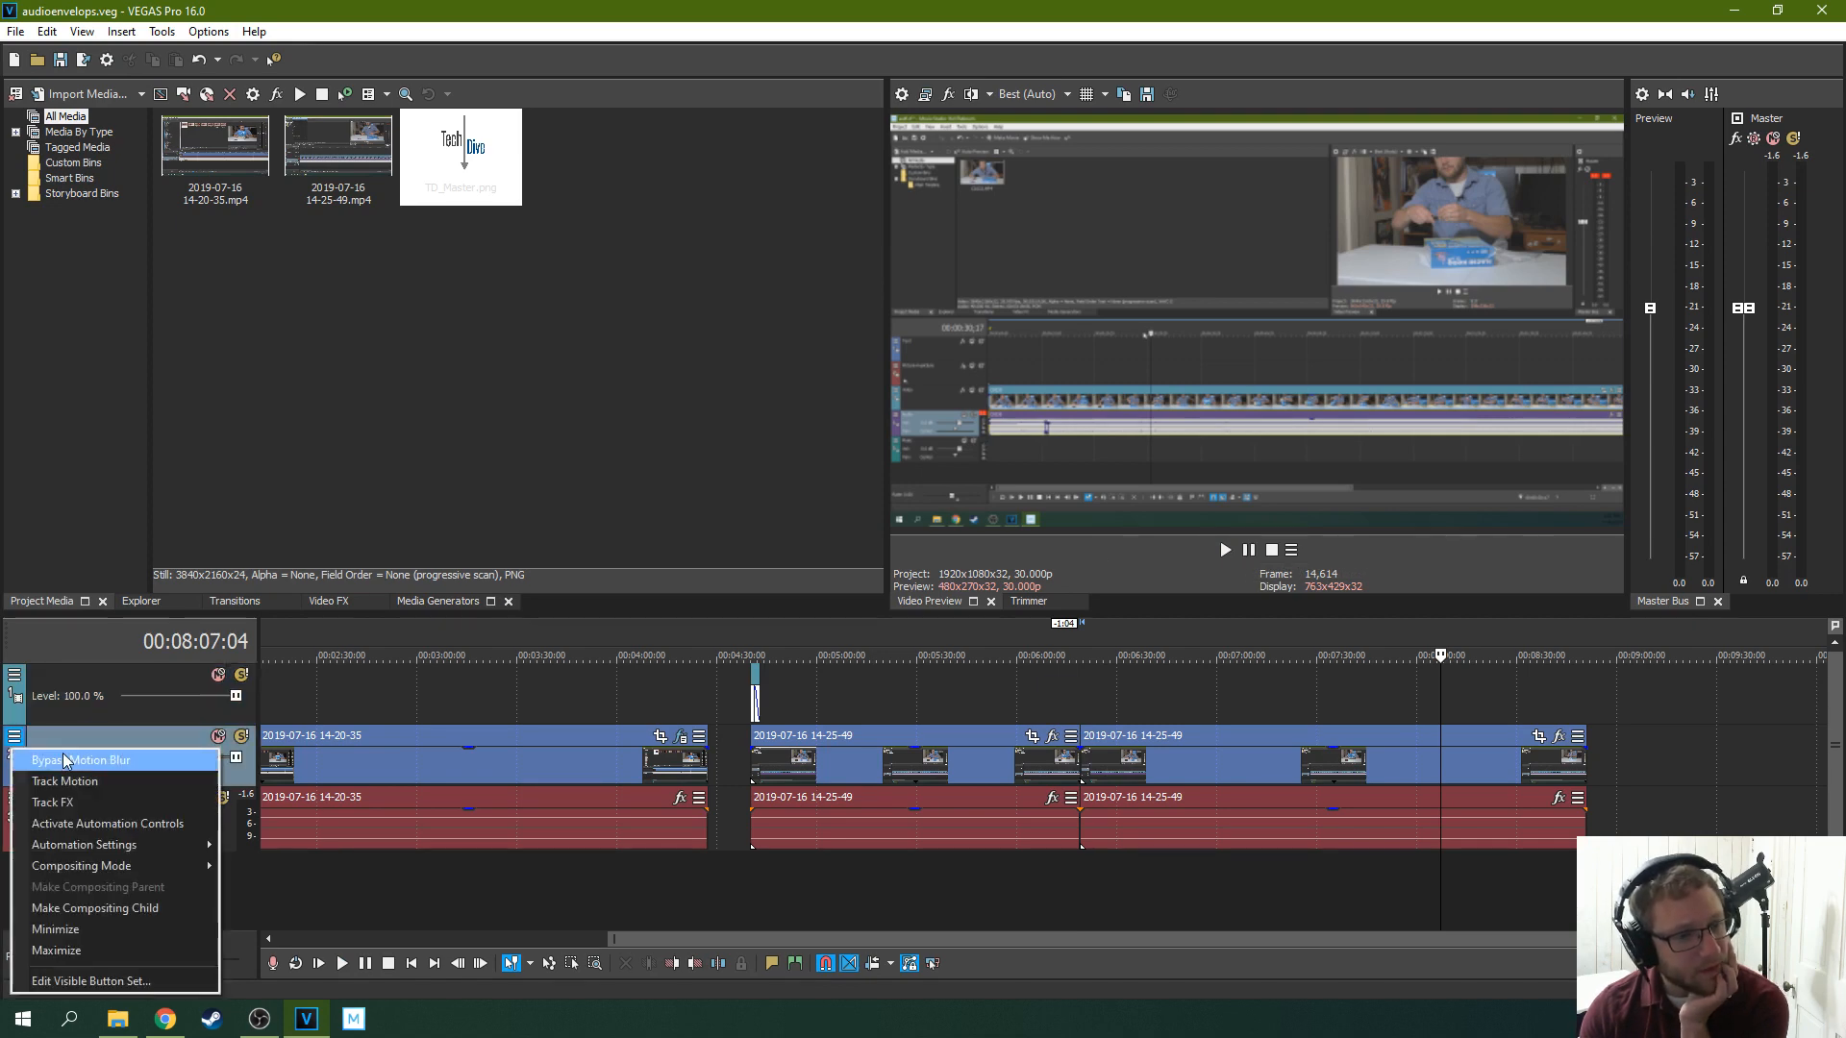
click(97, 815)
click(1515, 216)
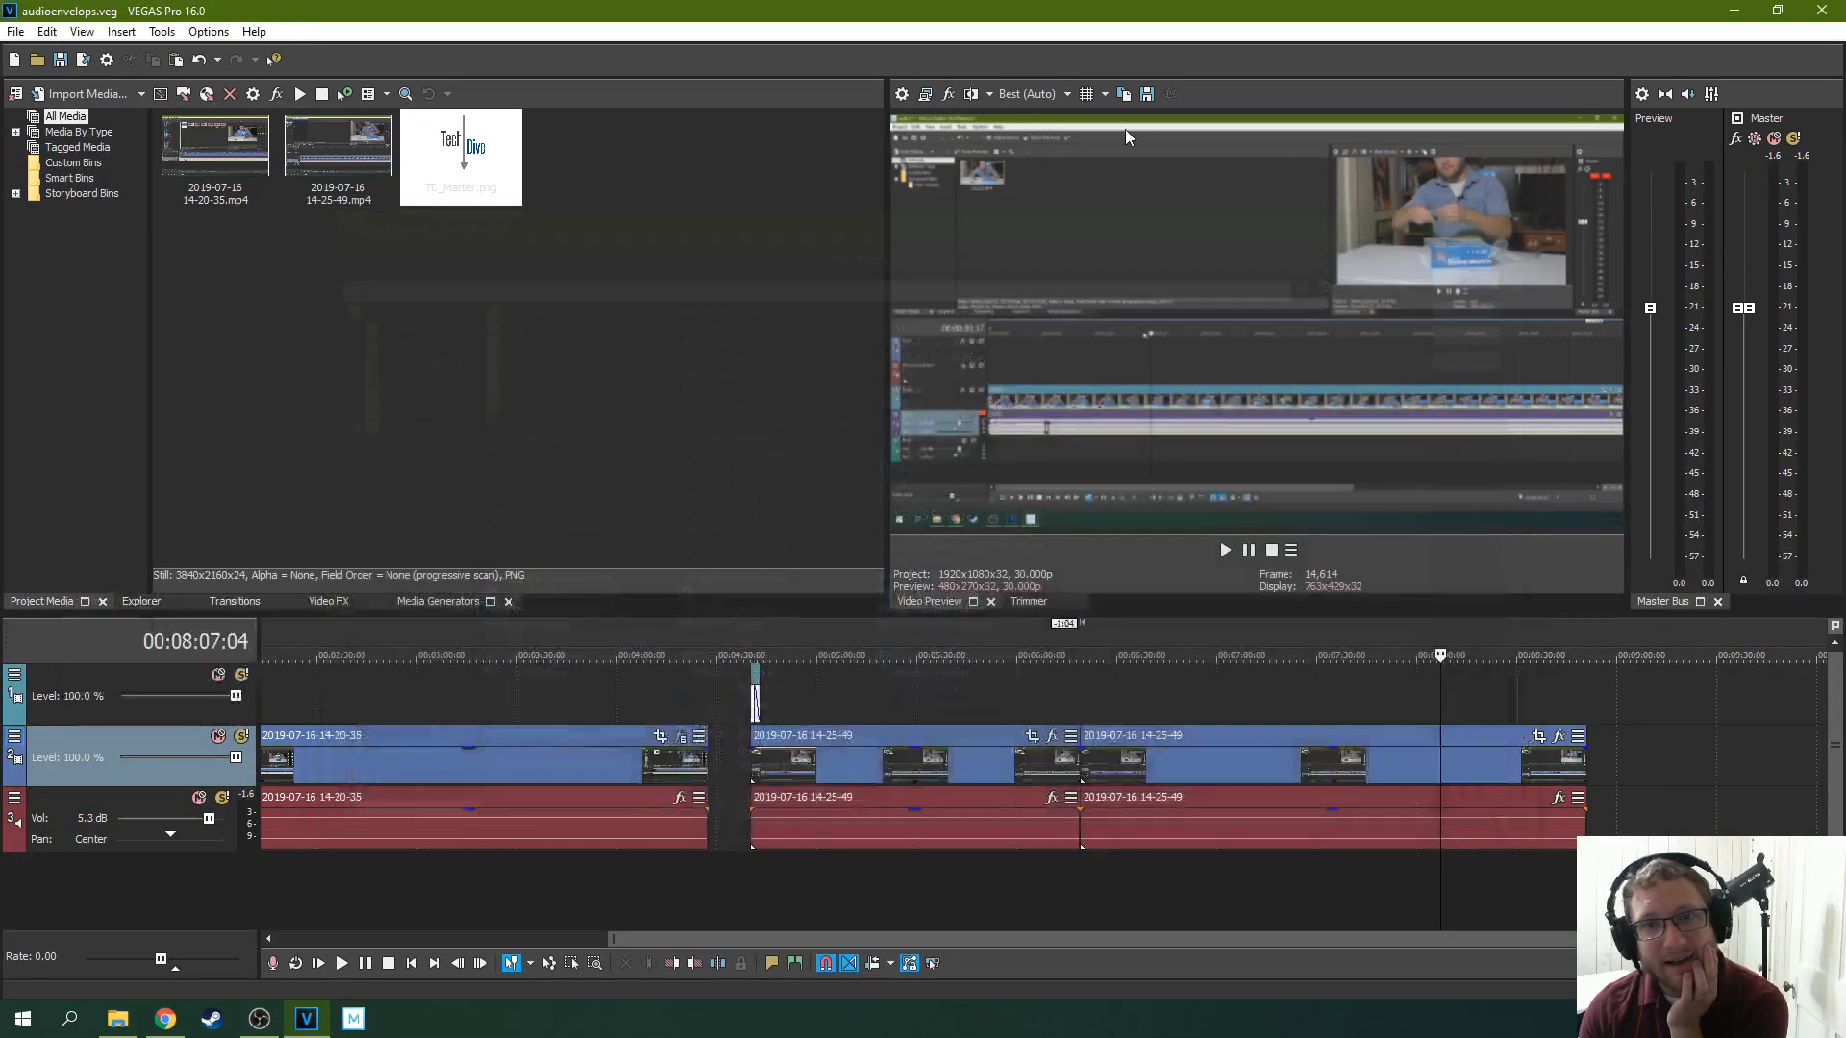
click(594, 736)
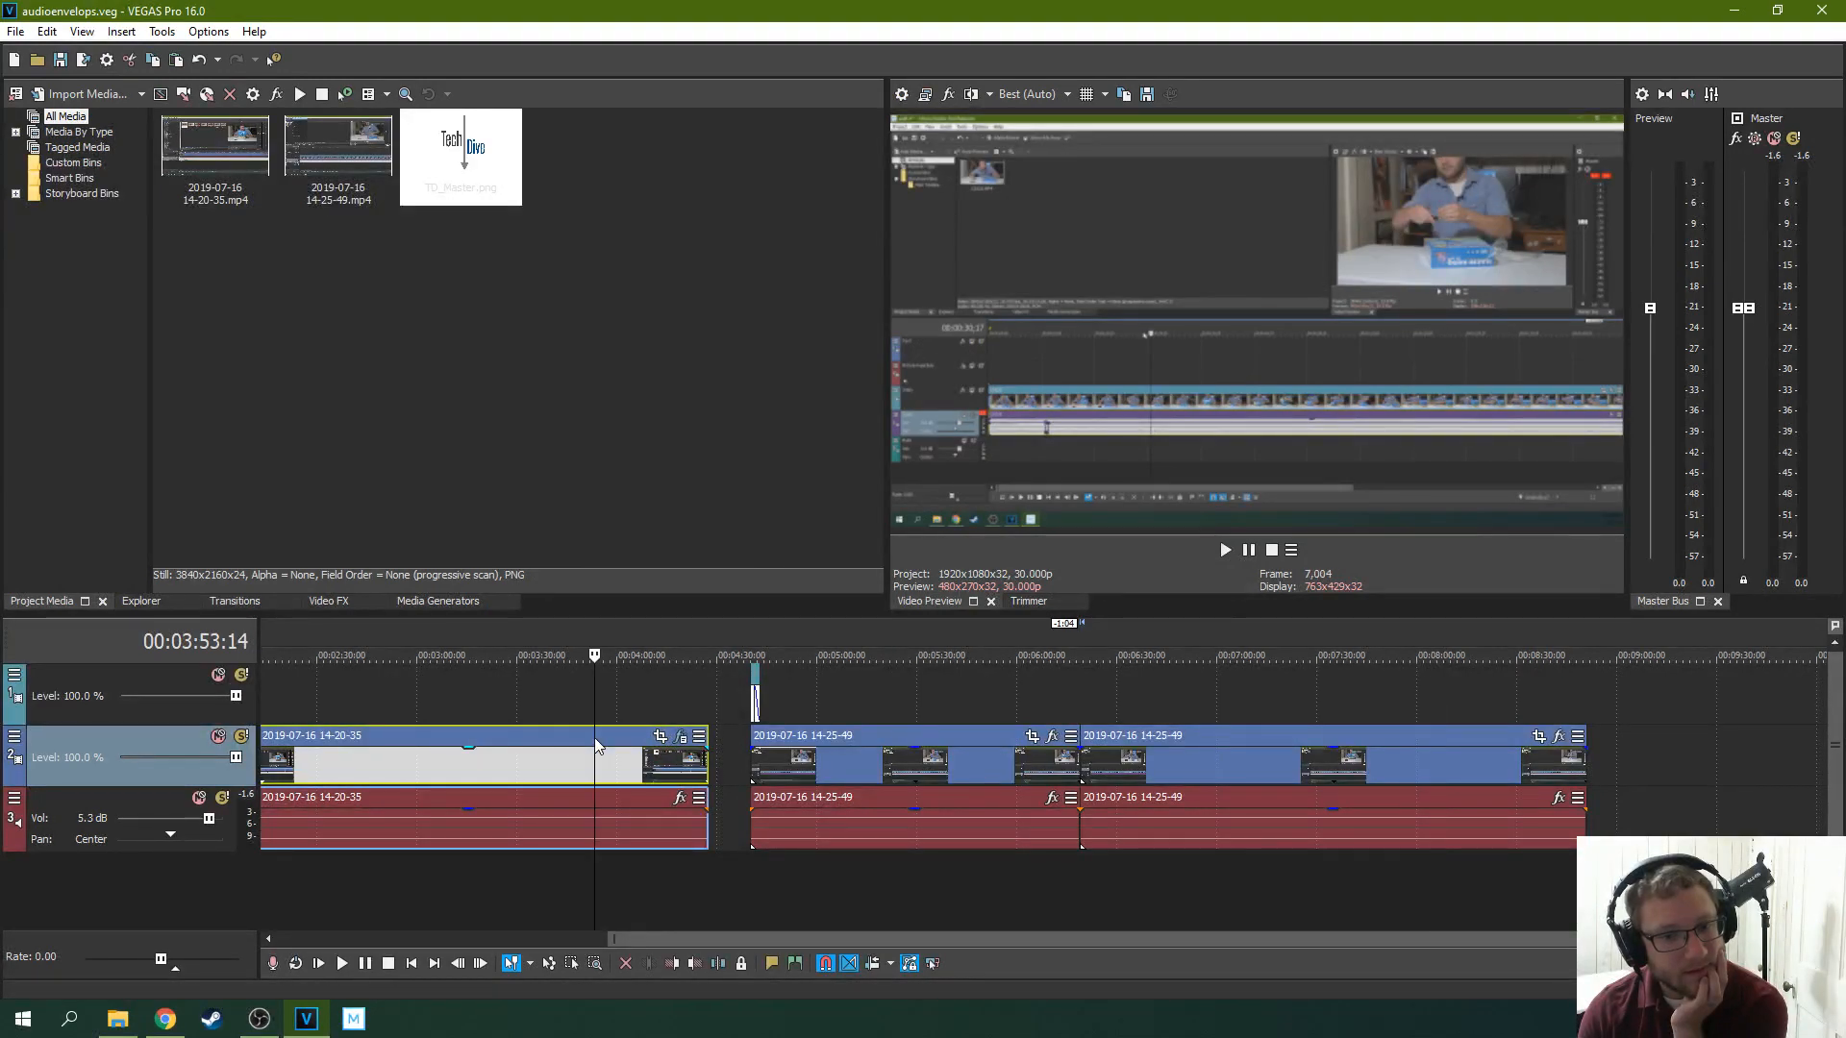
right_click(615, 740)
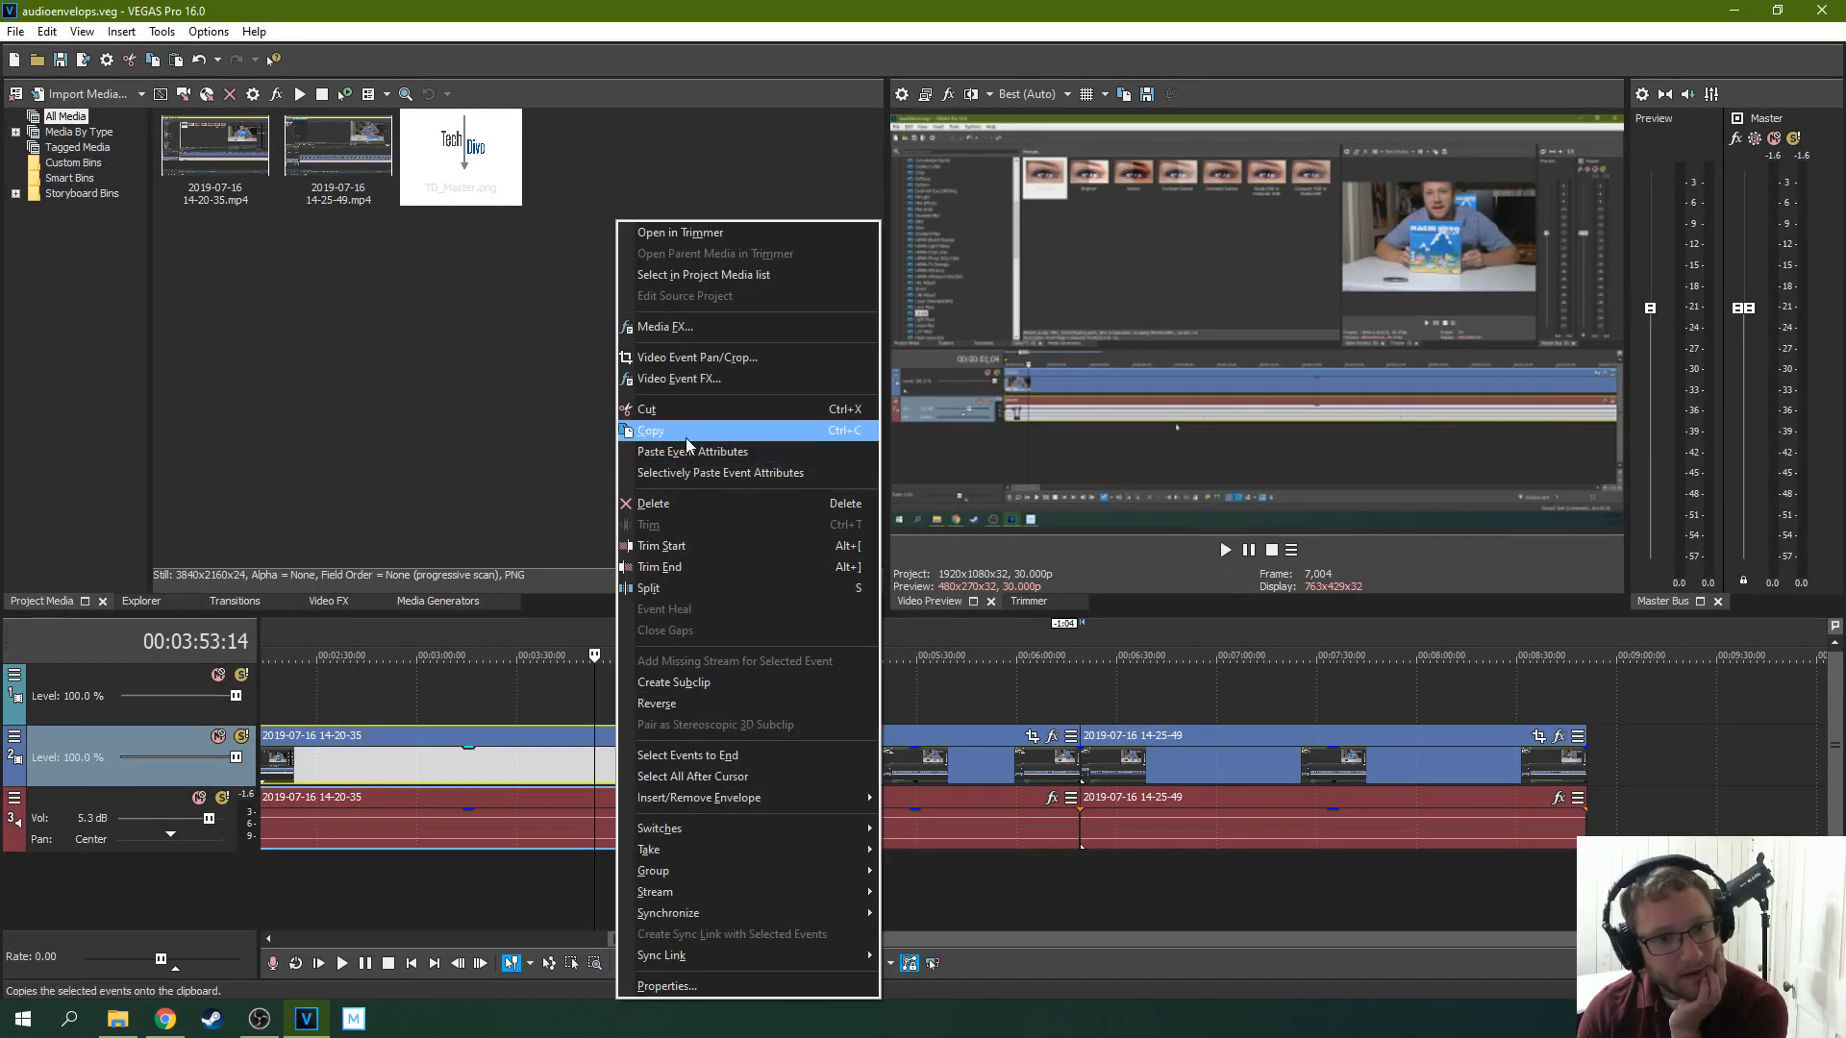
click(654, 431)
click(919, 736)
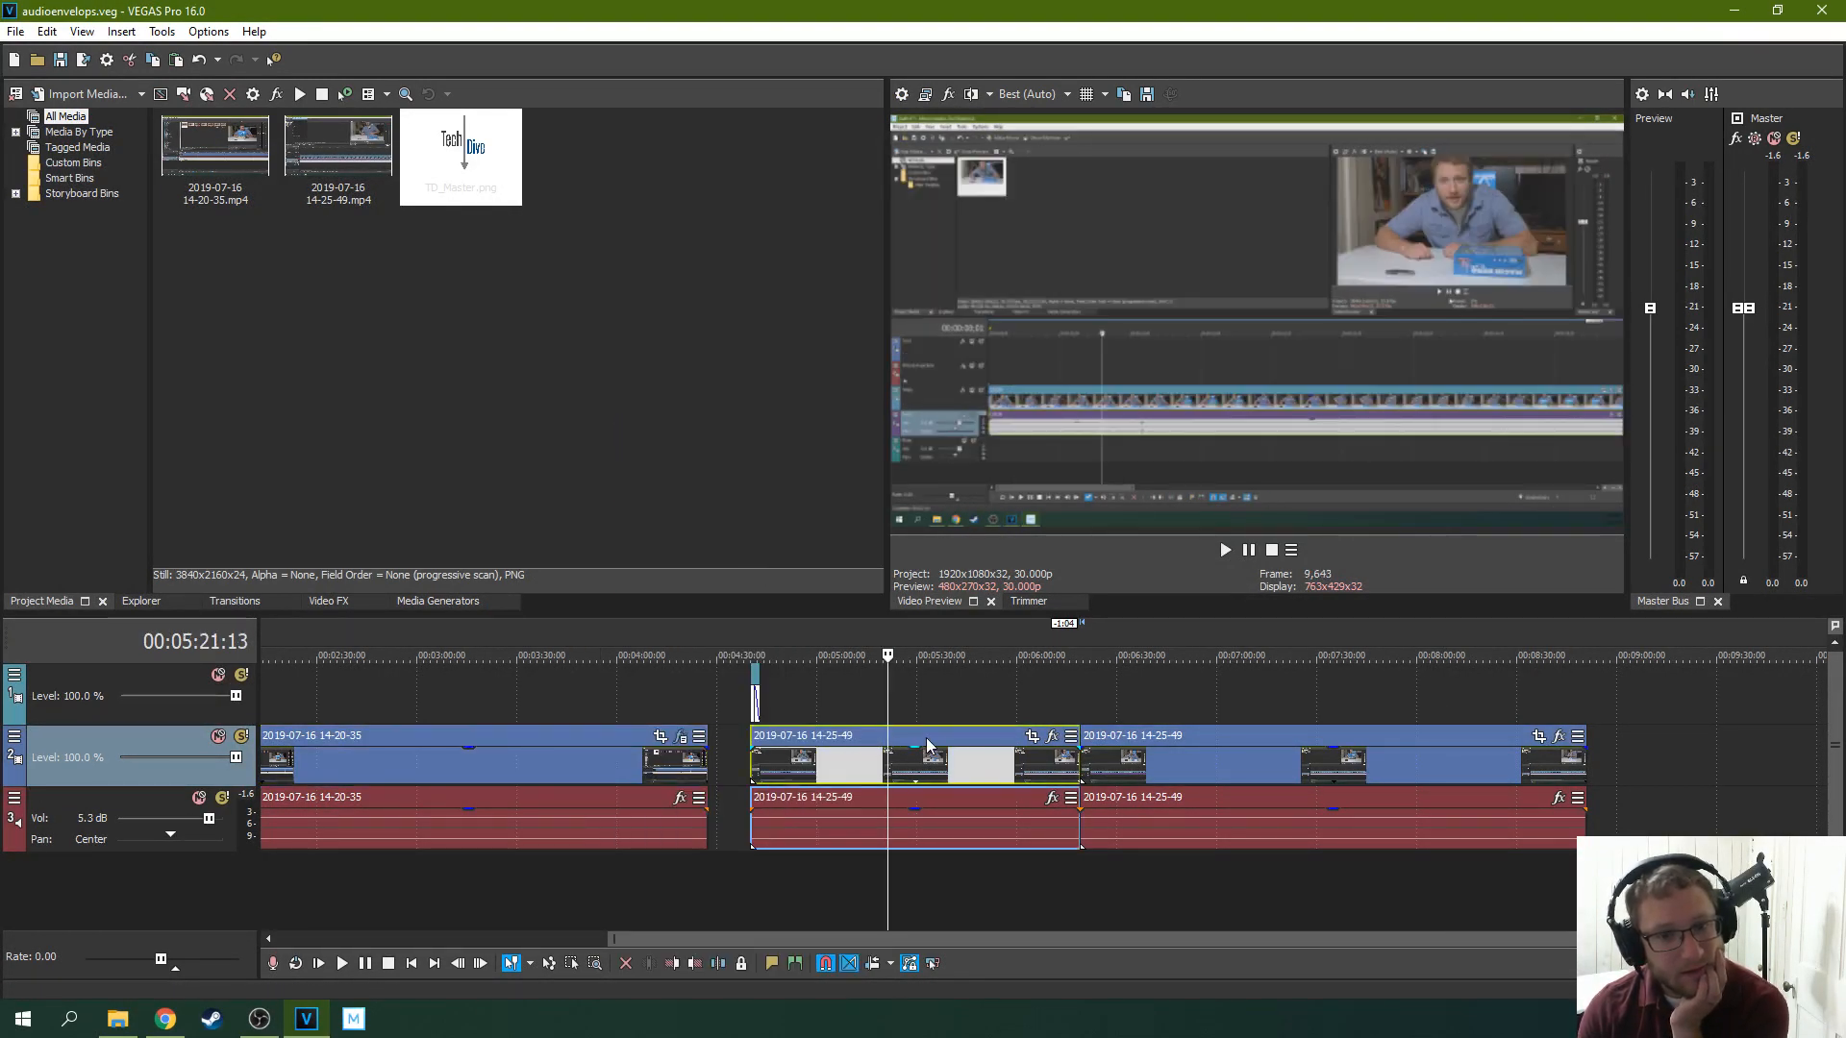
right_click(926, 737)
click(1047, 459)
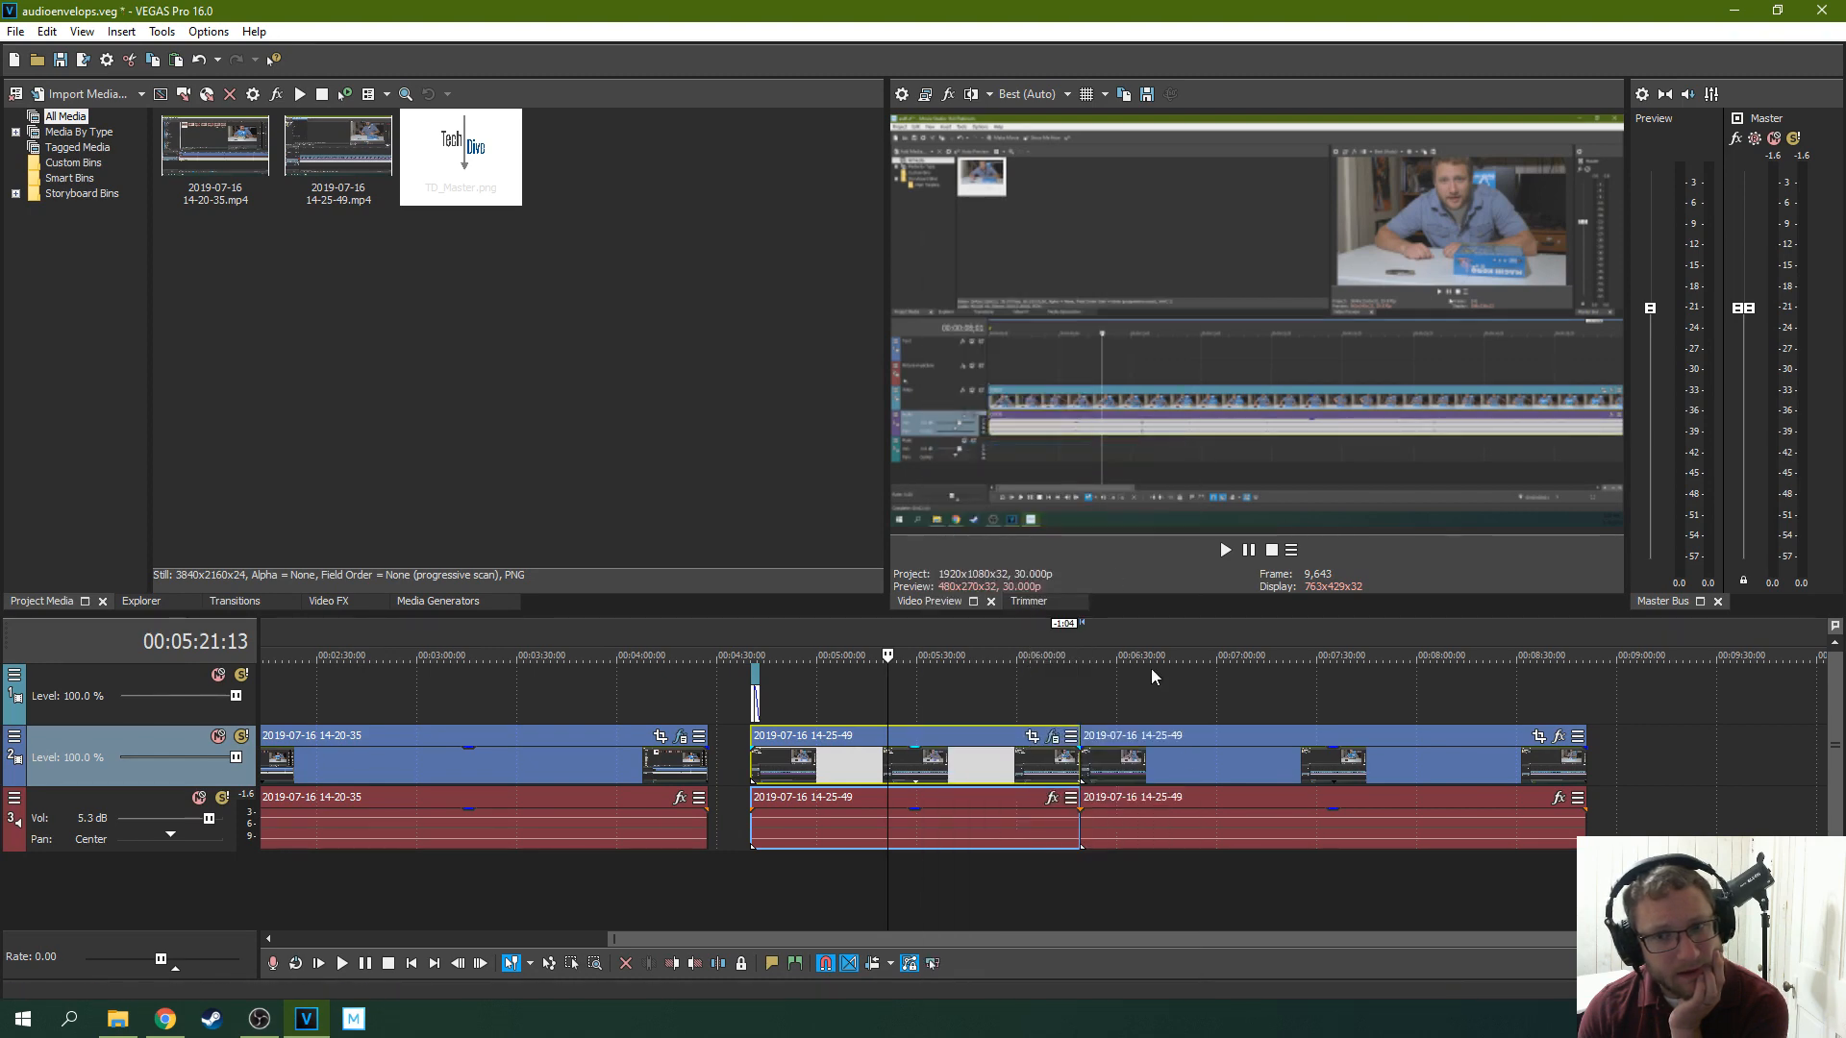
click(1190, 742)
right_click(1191, 742)
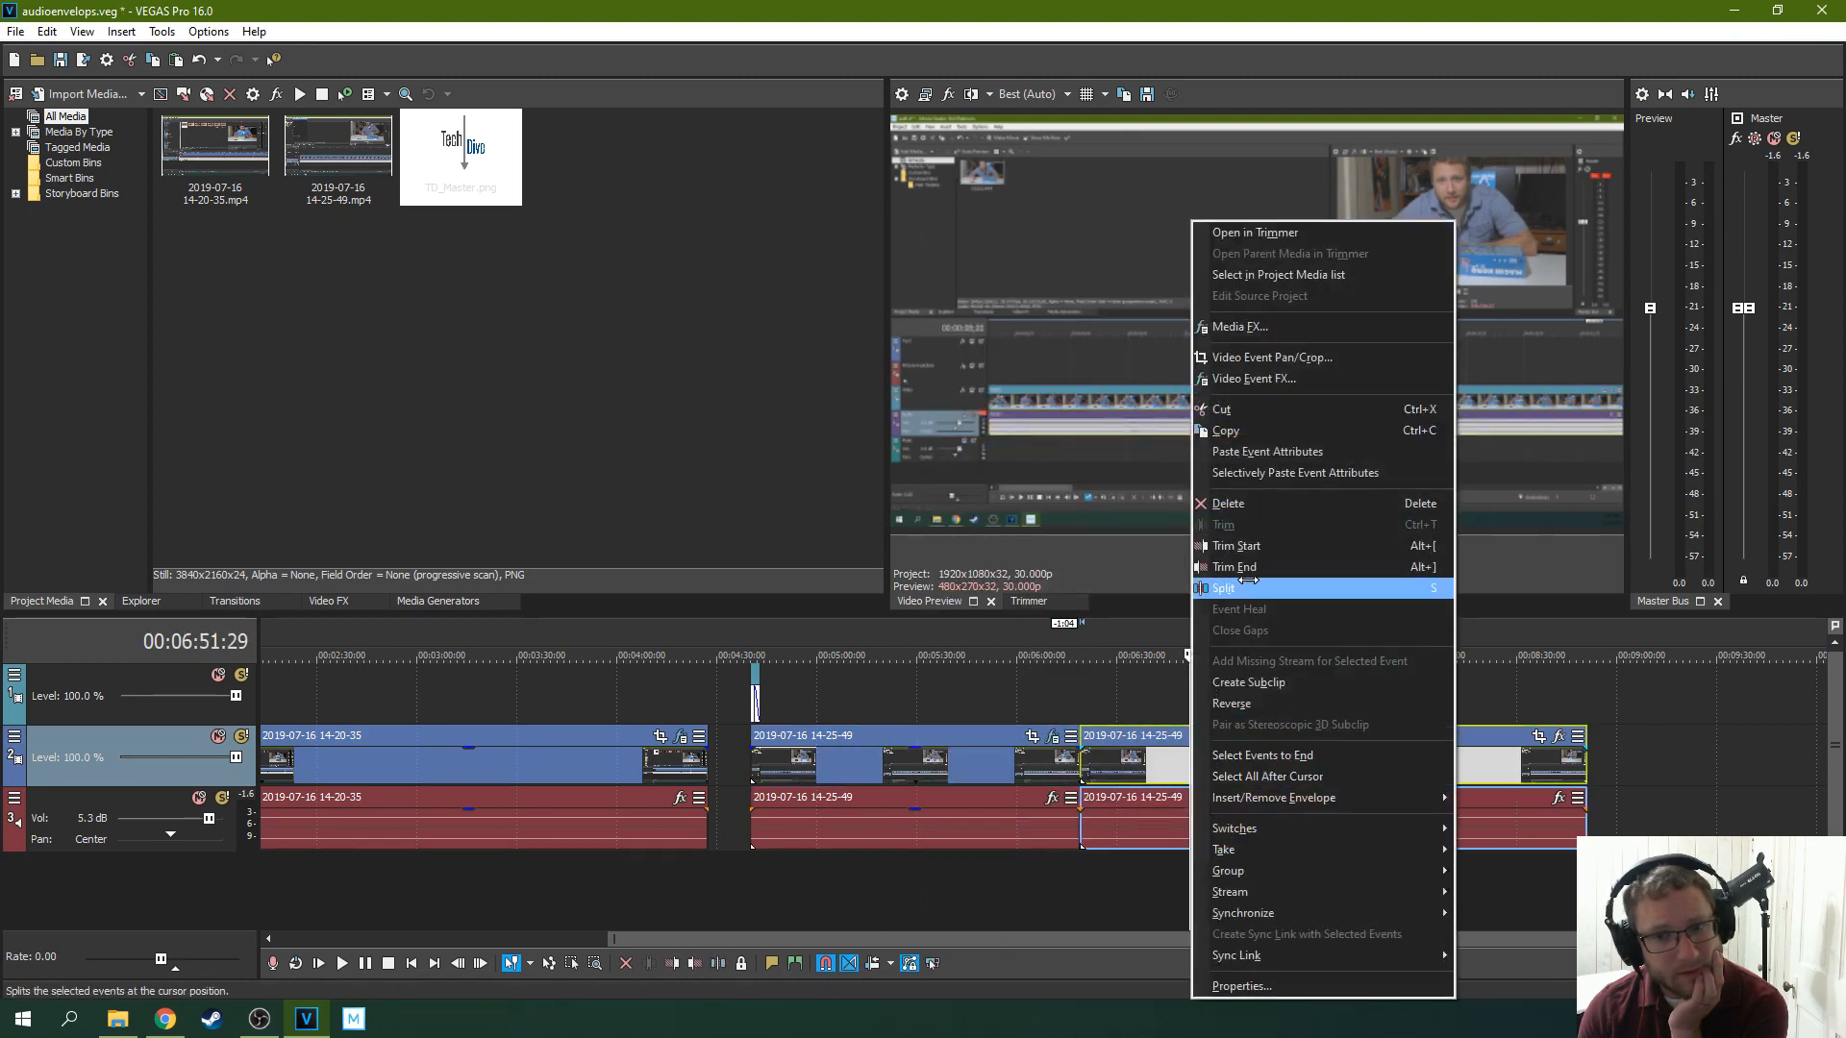
click(1246, 452)
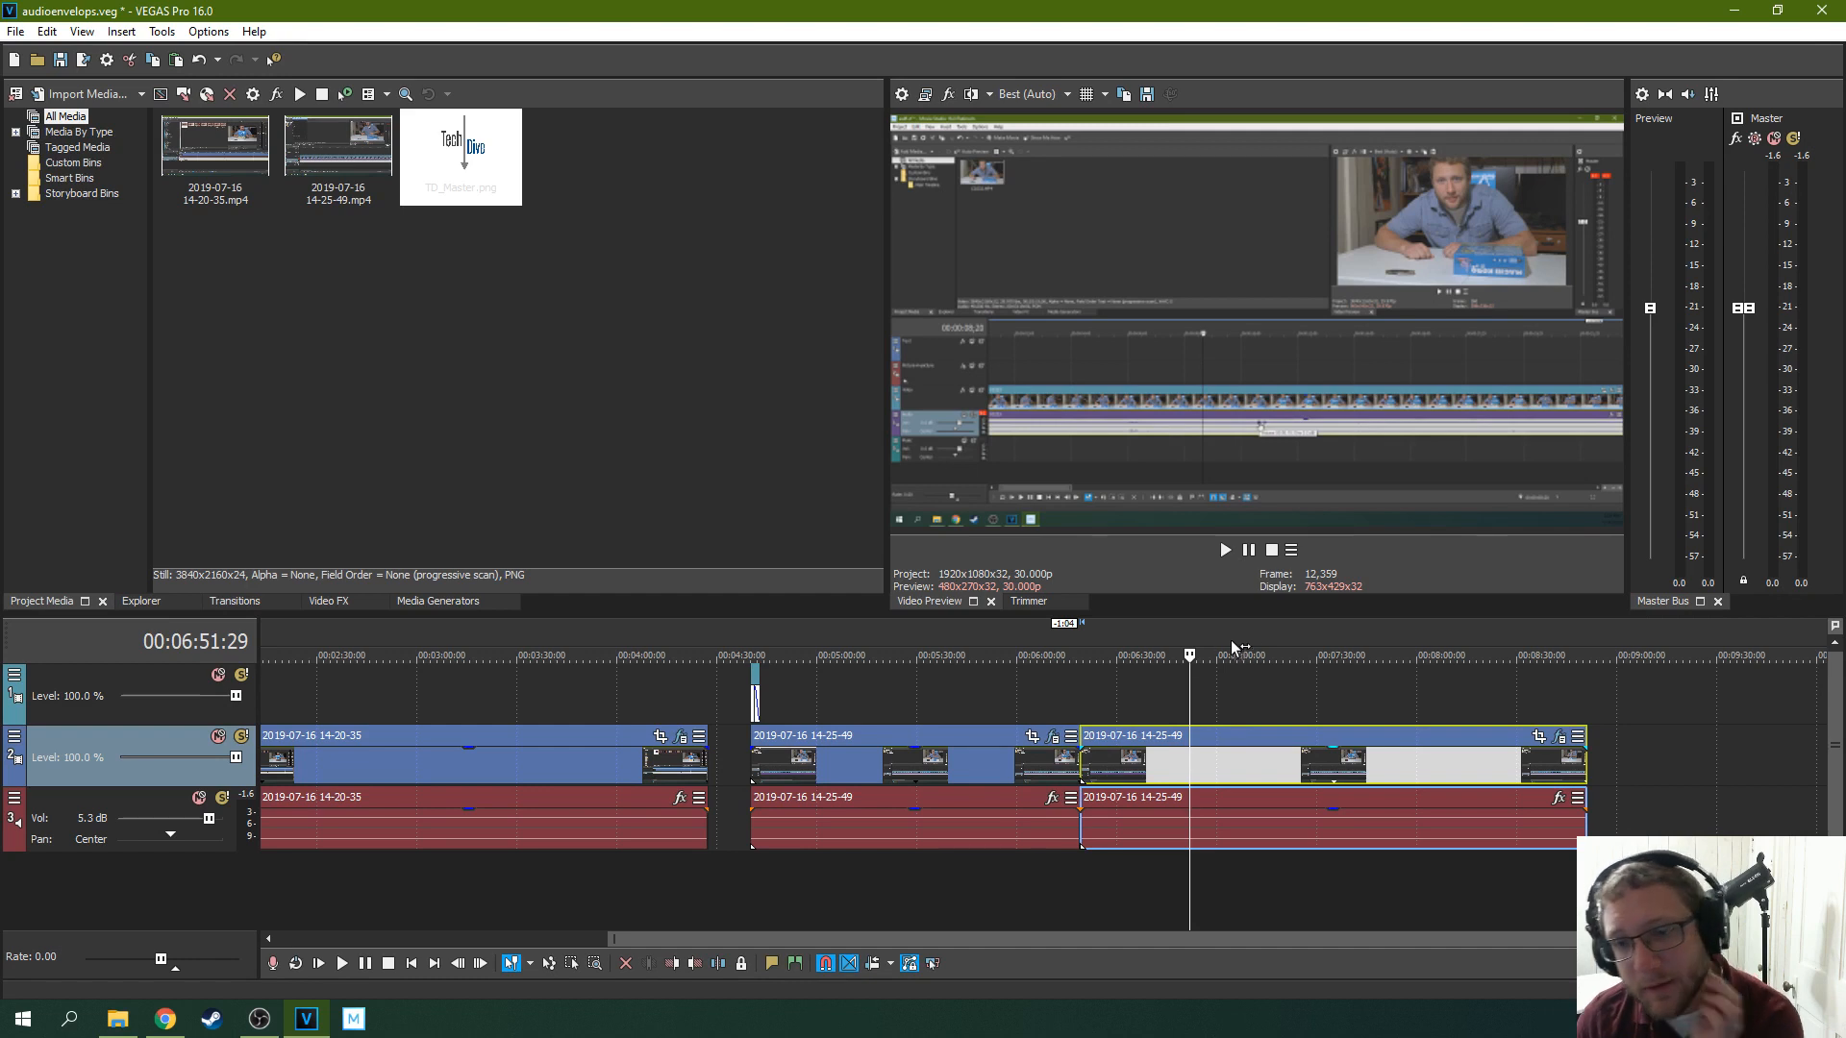
Play the last clip from 00:08:17:18 through to its end while checking the clips on the timeline
click(1476, 678)
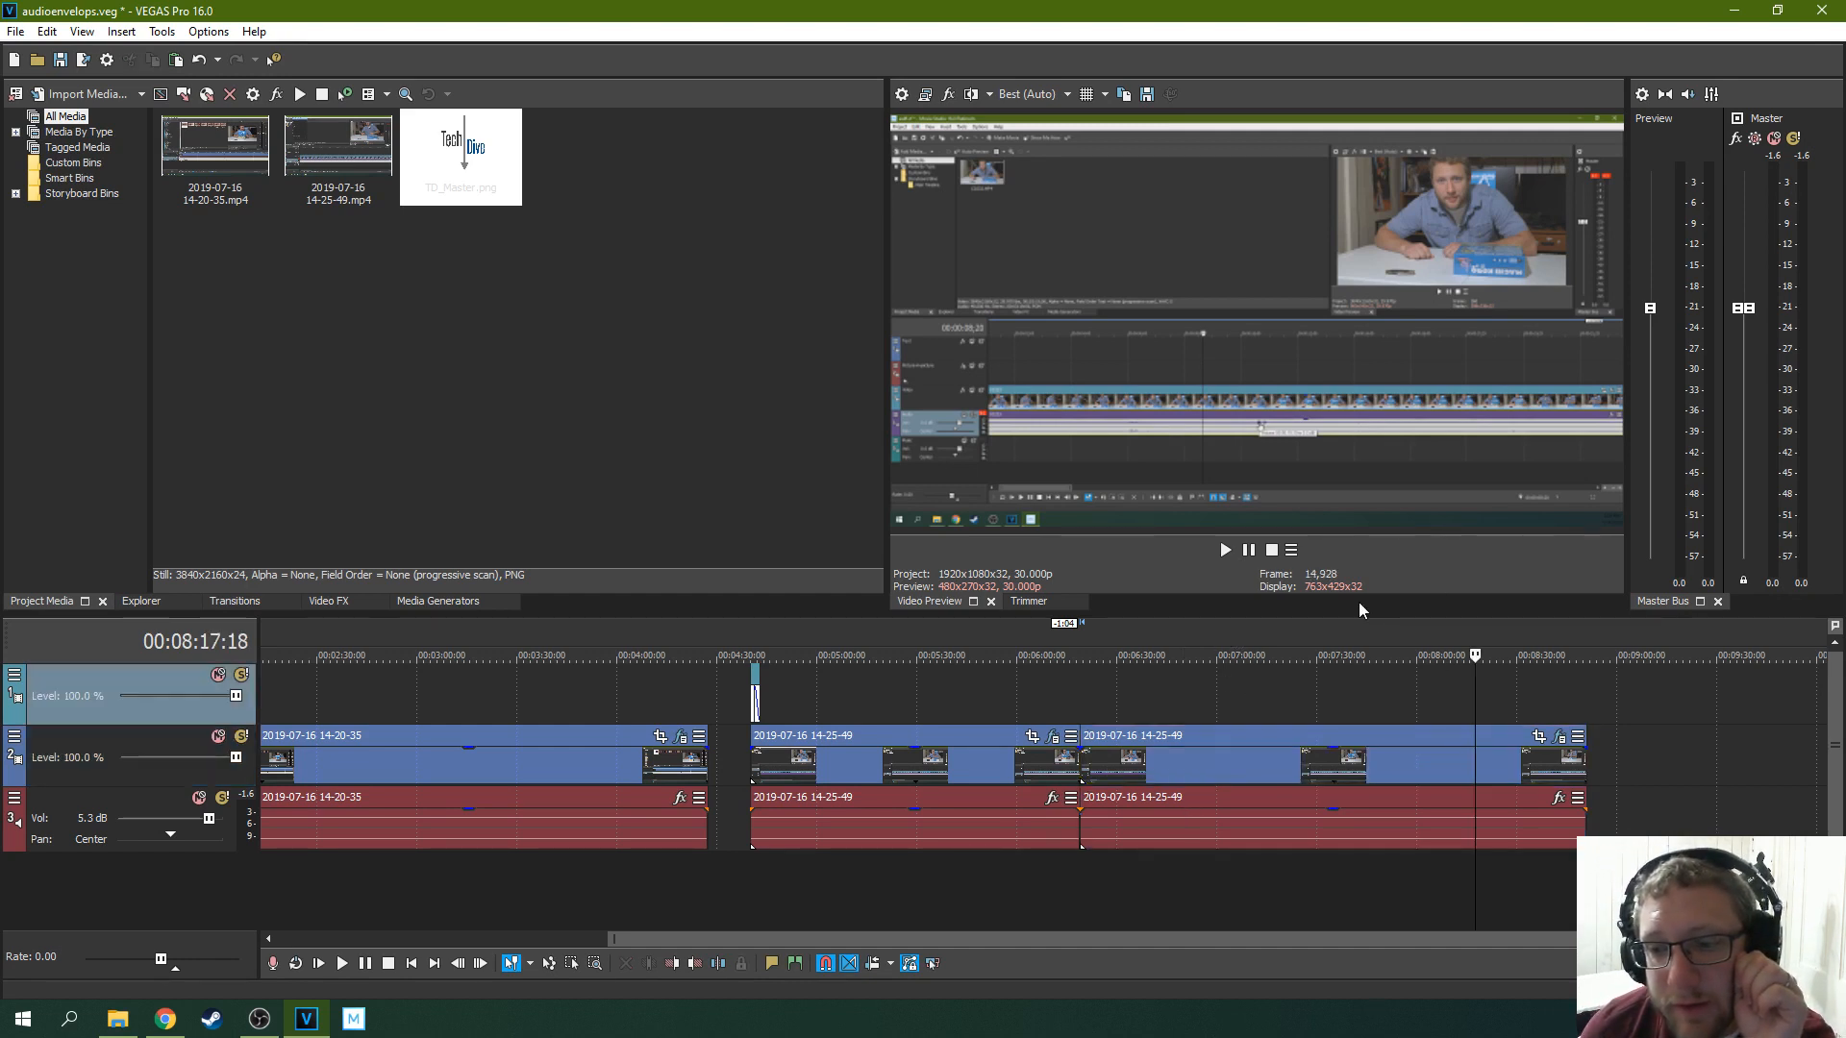
click(1225, 550)
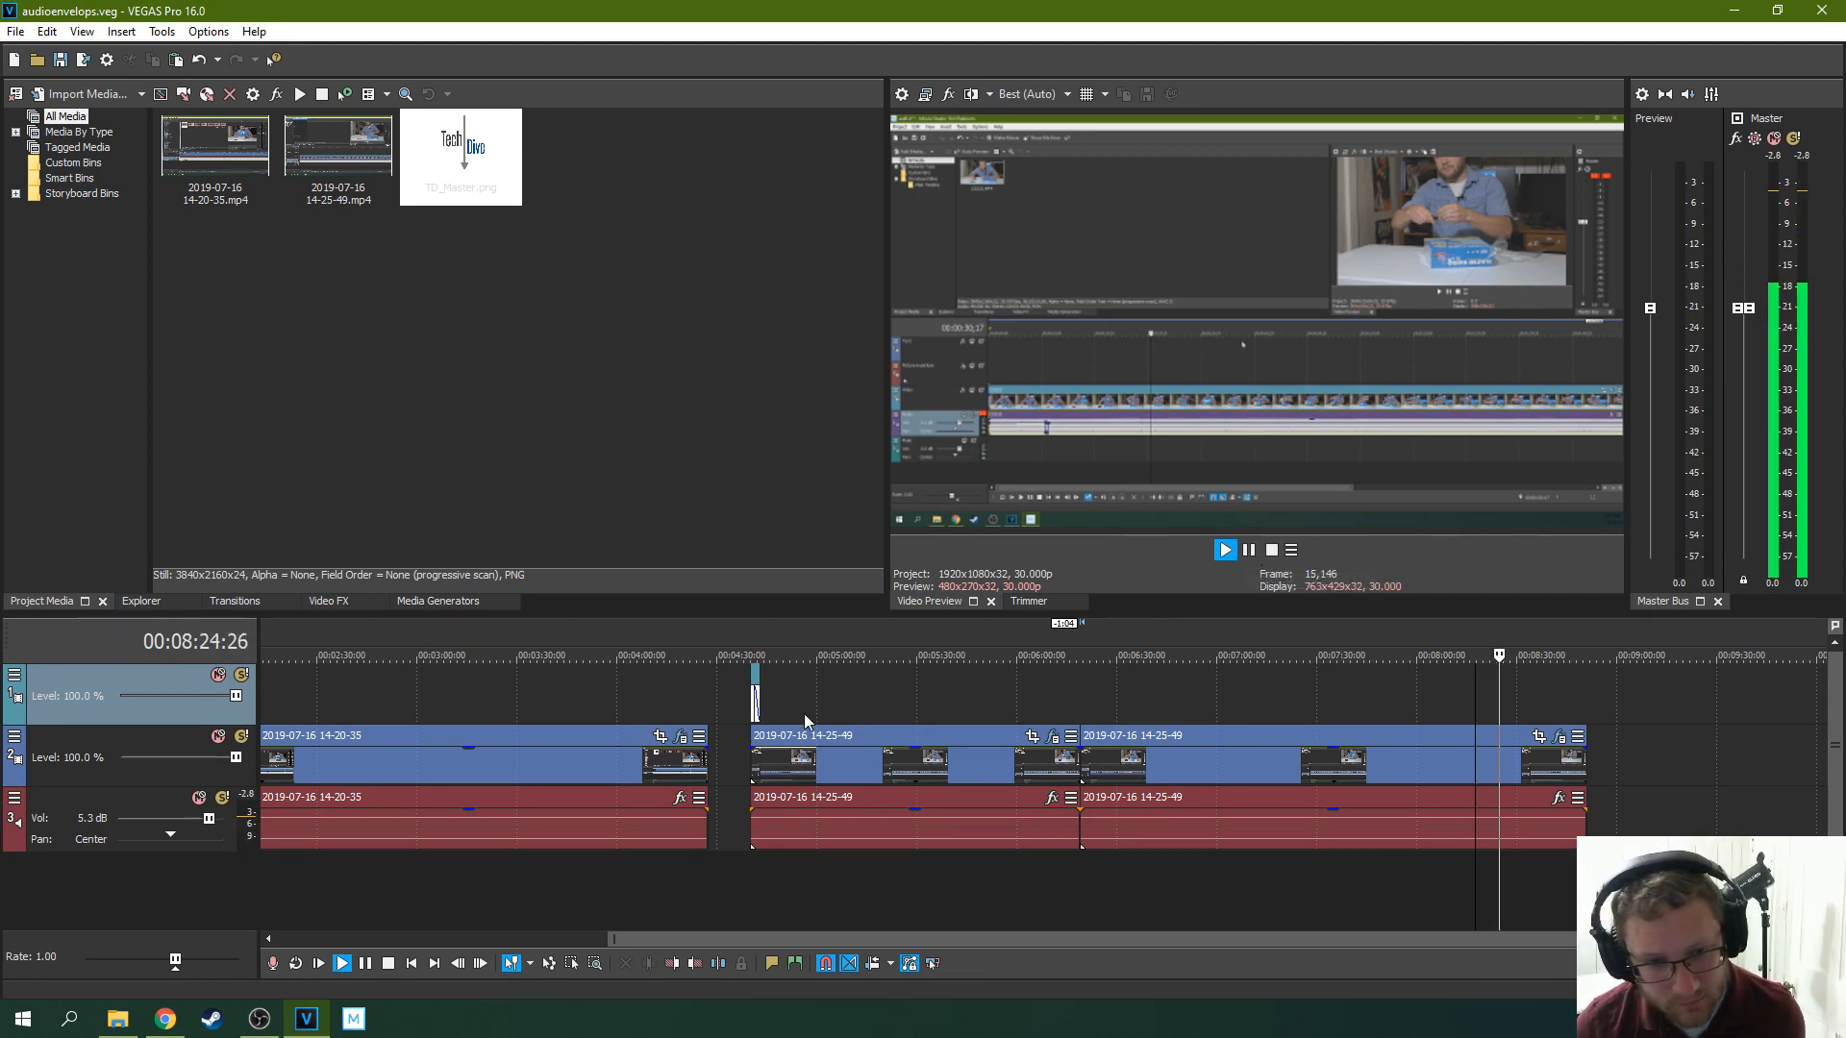
scroll(848, 731, up, 6)
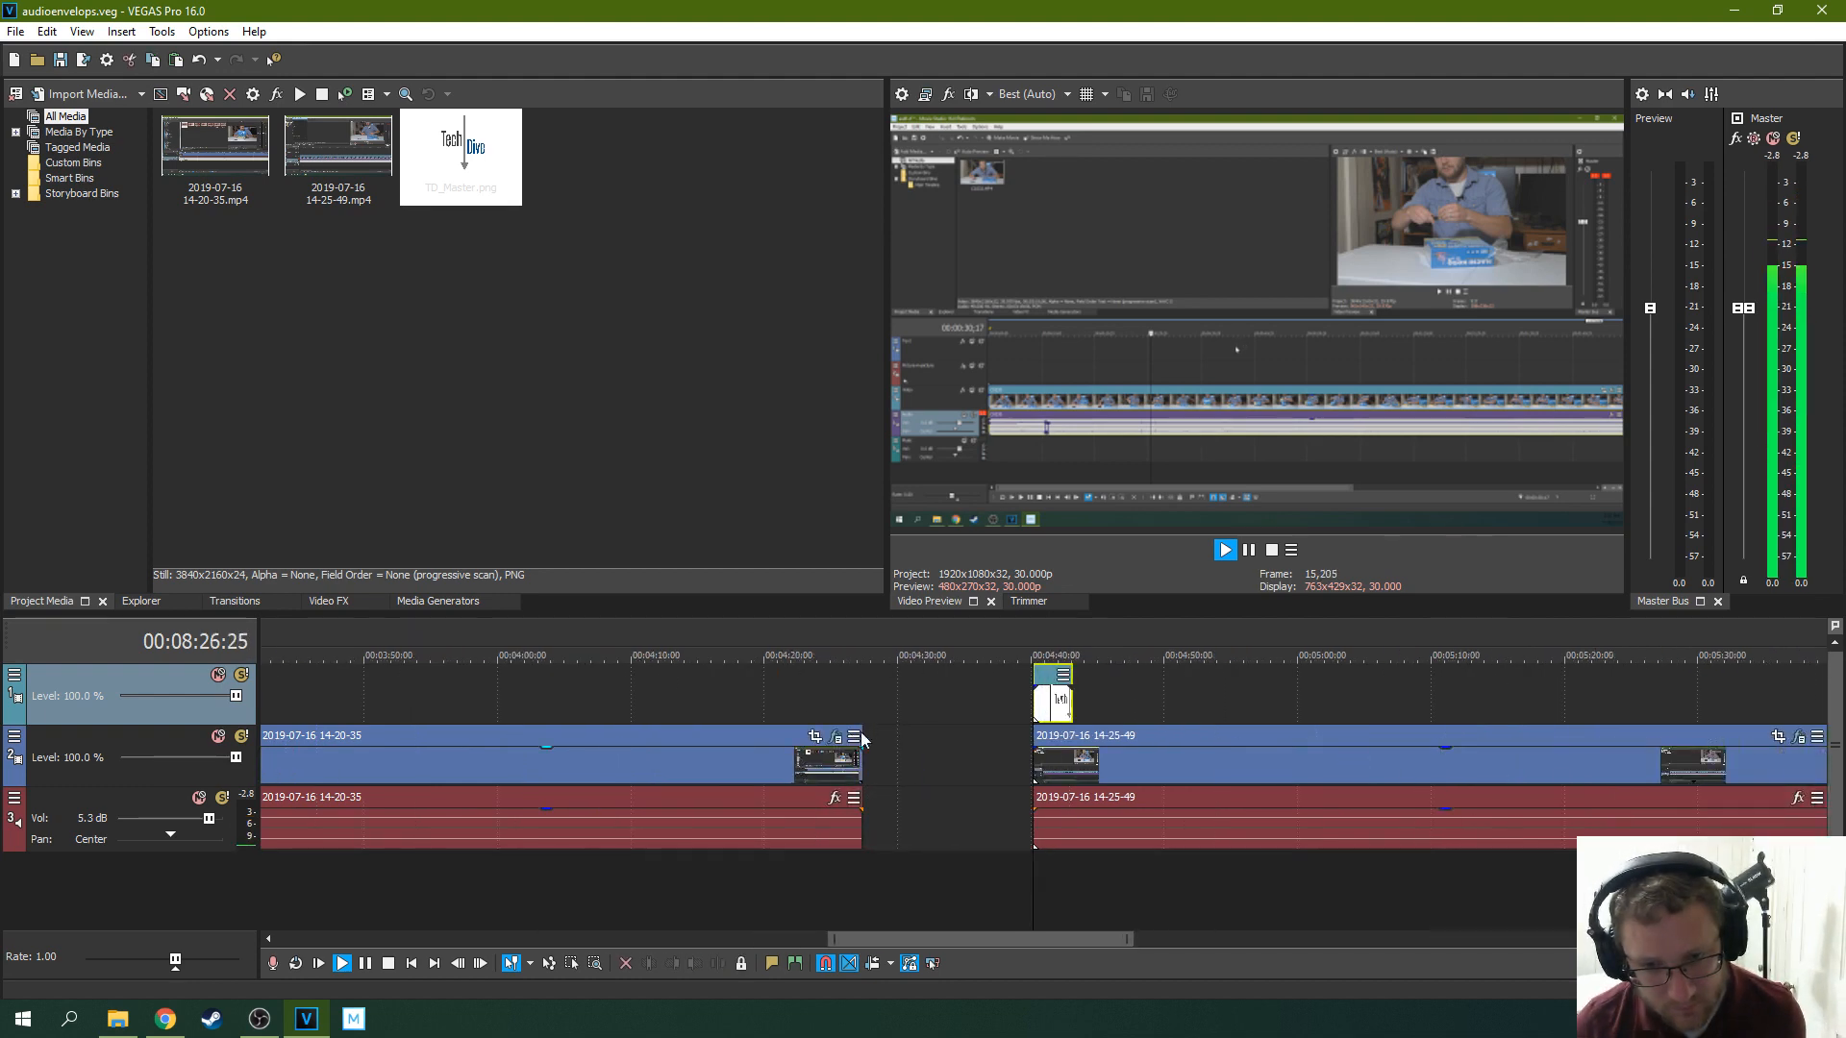
scroll(1447, 724, down, 6)
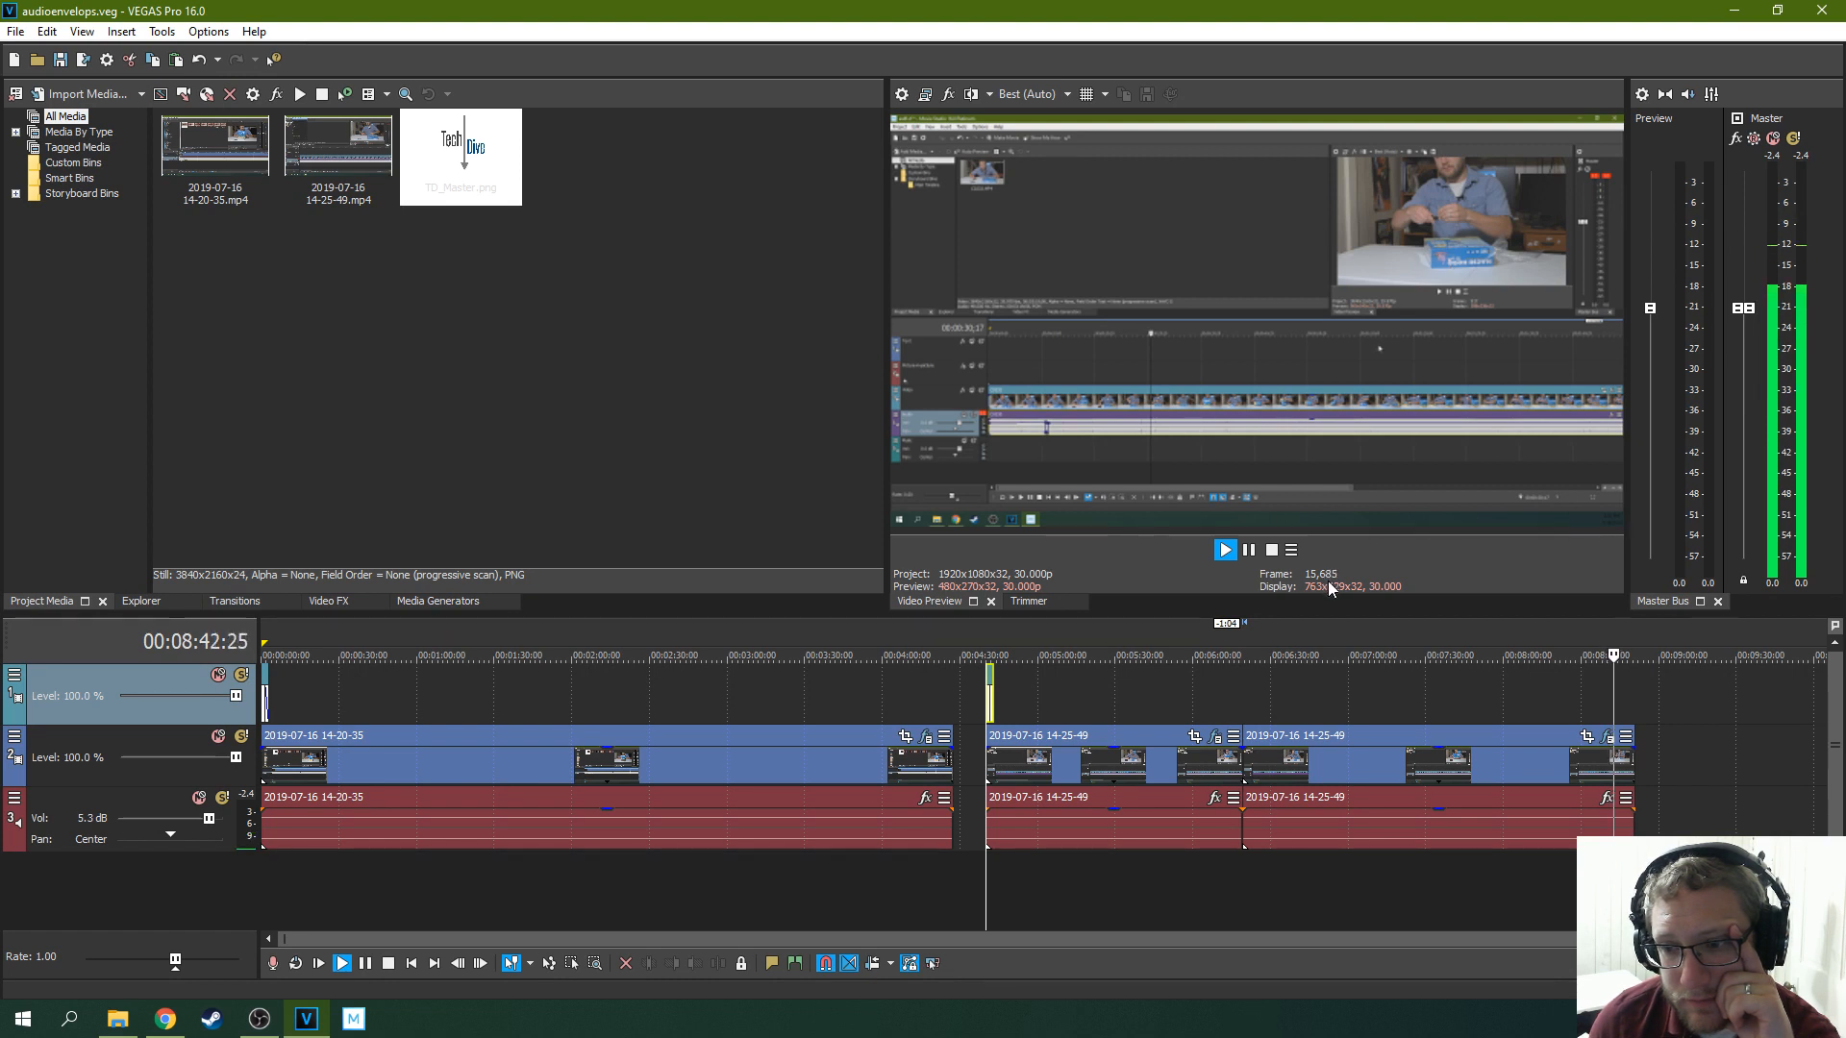
scroll(1595, 688, up, 2)
scroll(1496, 683, down, 3)
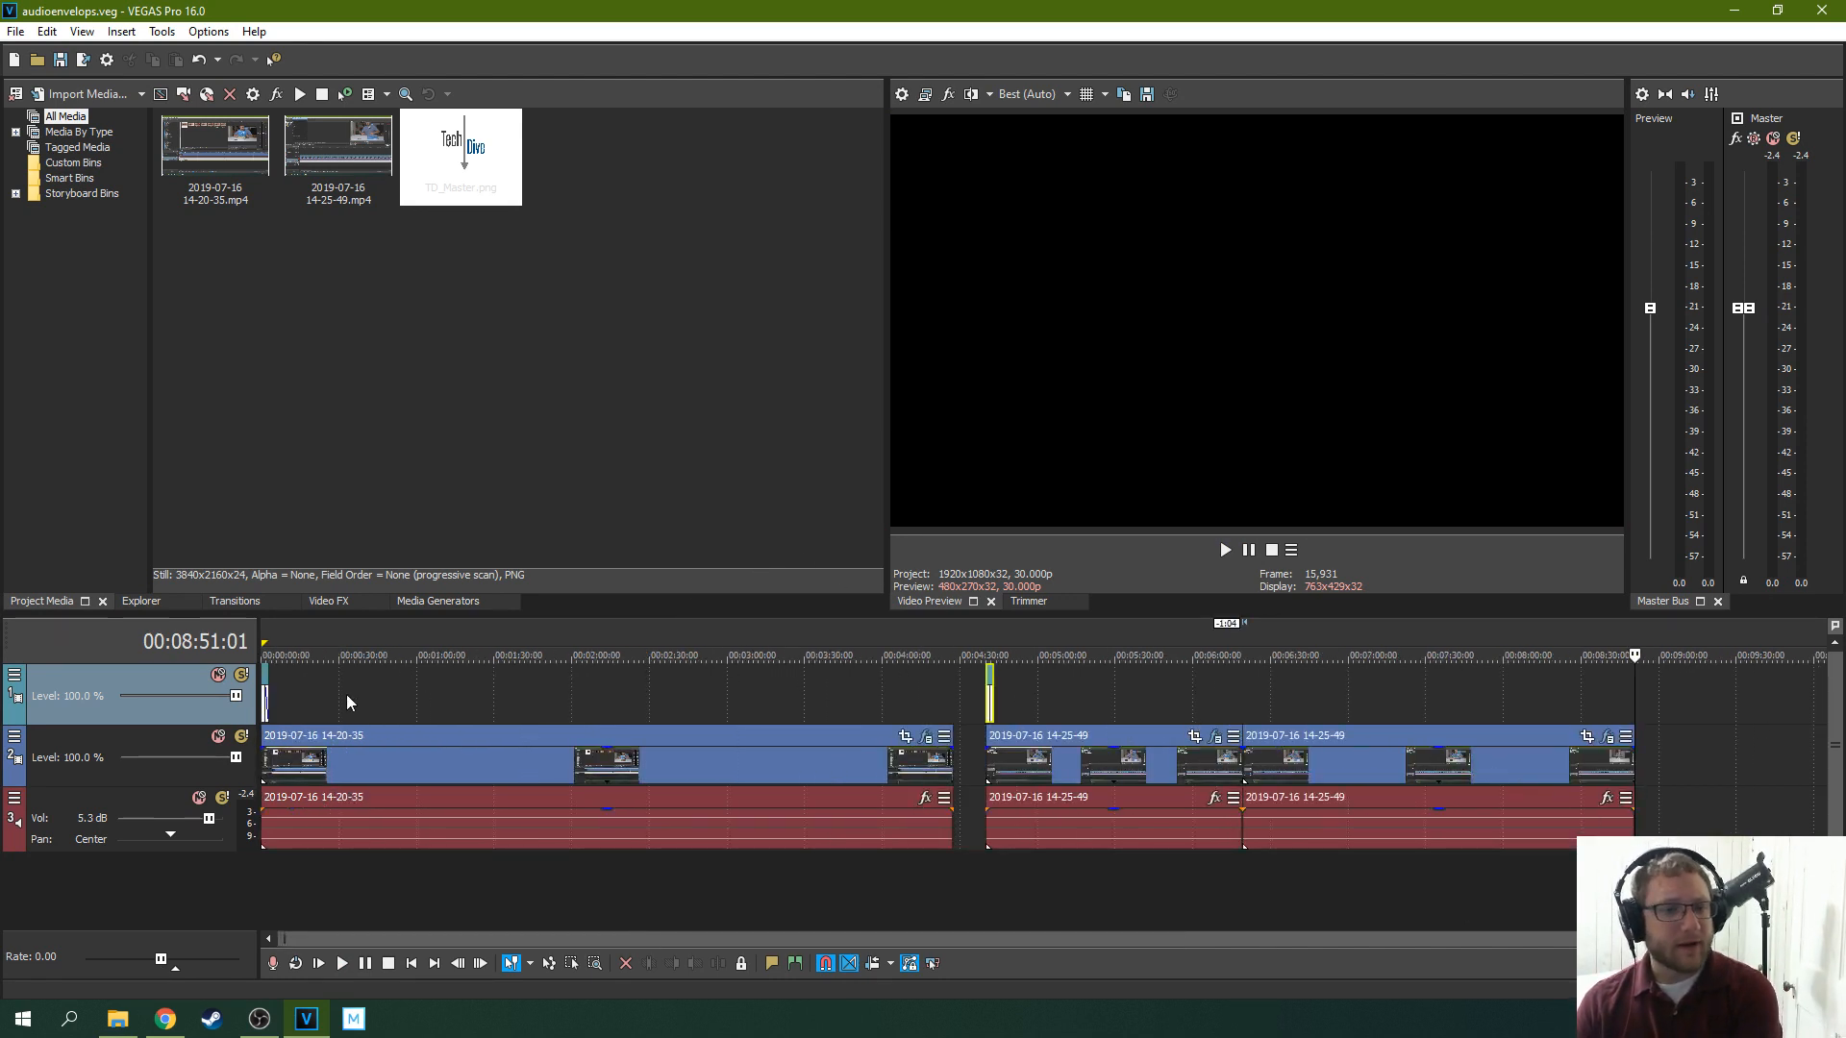
Set the time selection across the first recording from 00:00:00:00 to the clip's end and save the project
drag(263, 639, 954, 672)
key(ctrl+Home)
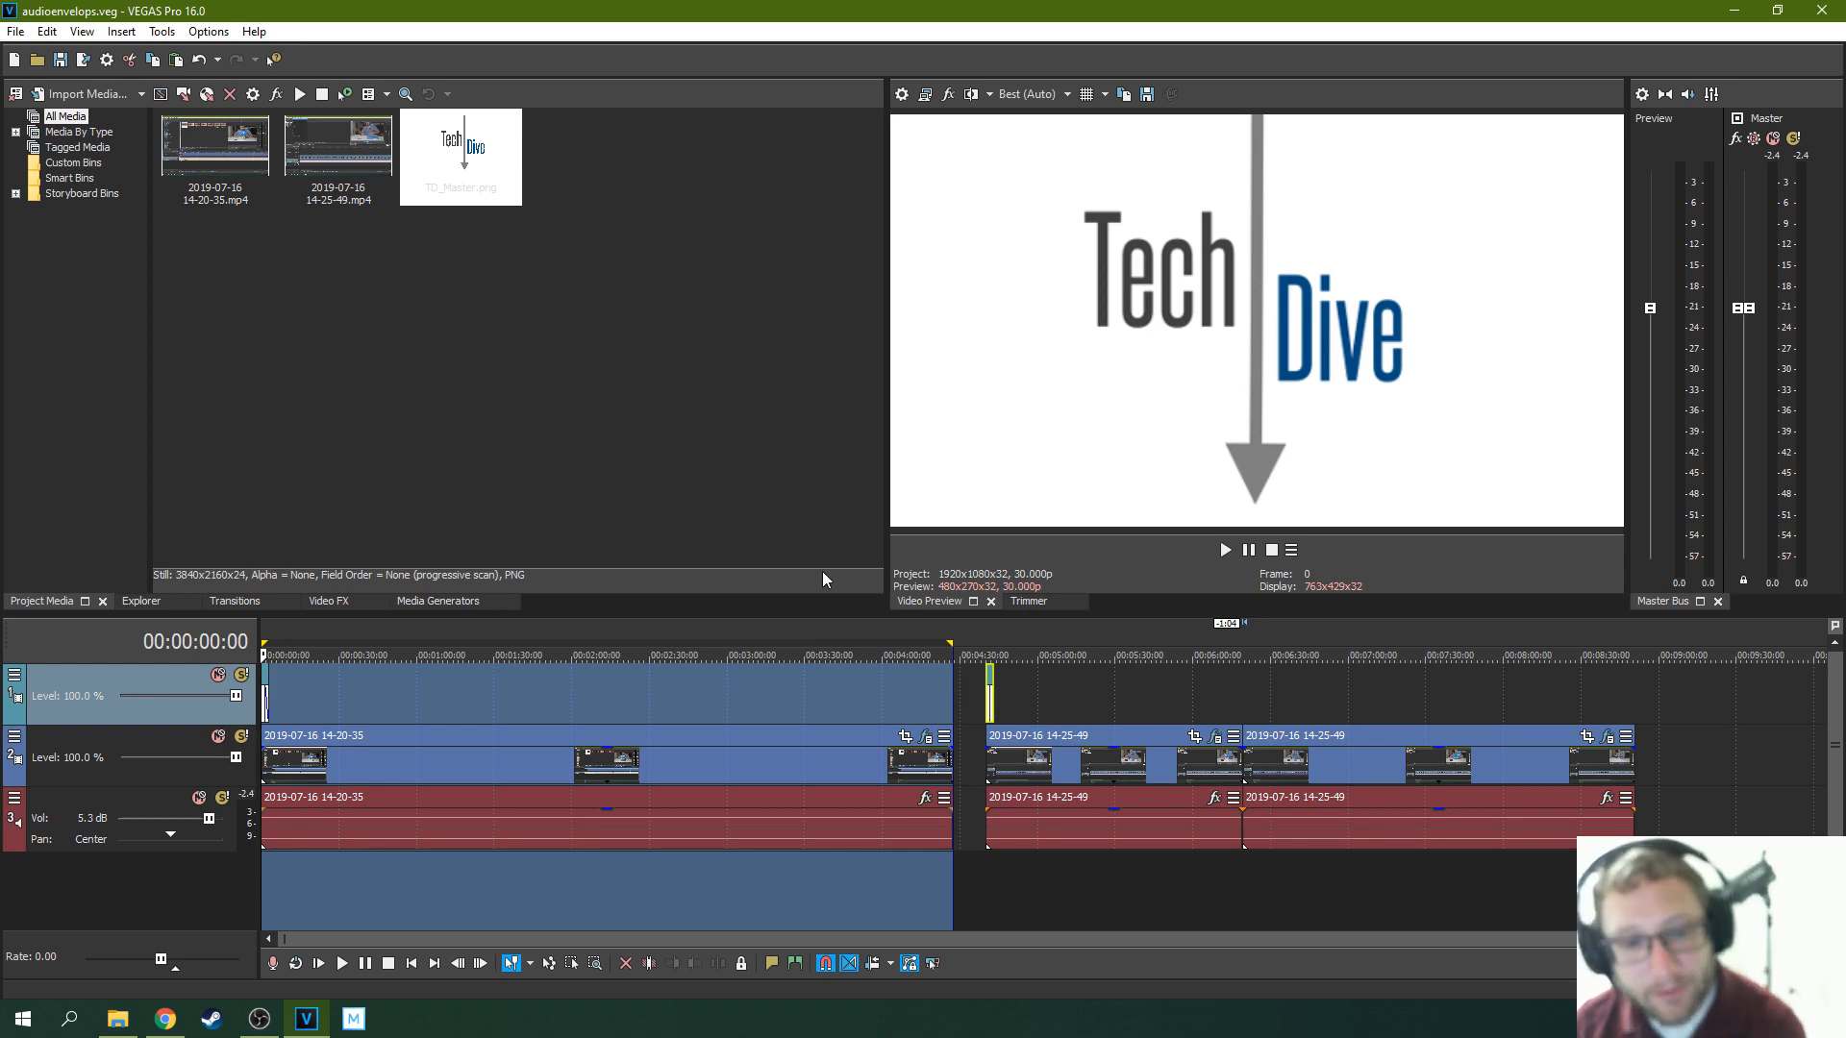
click(16, 32)
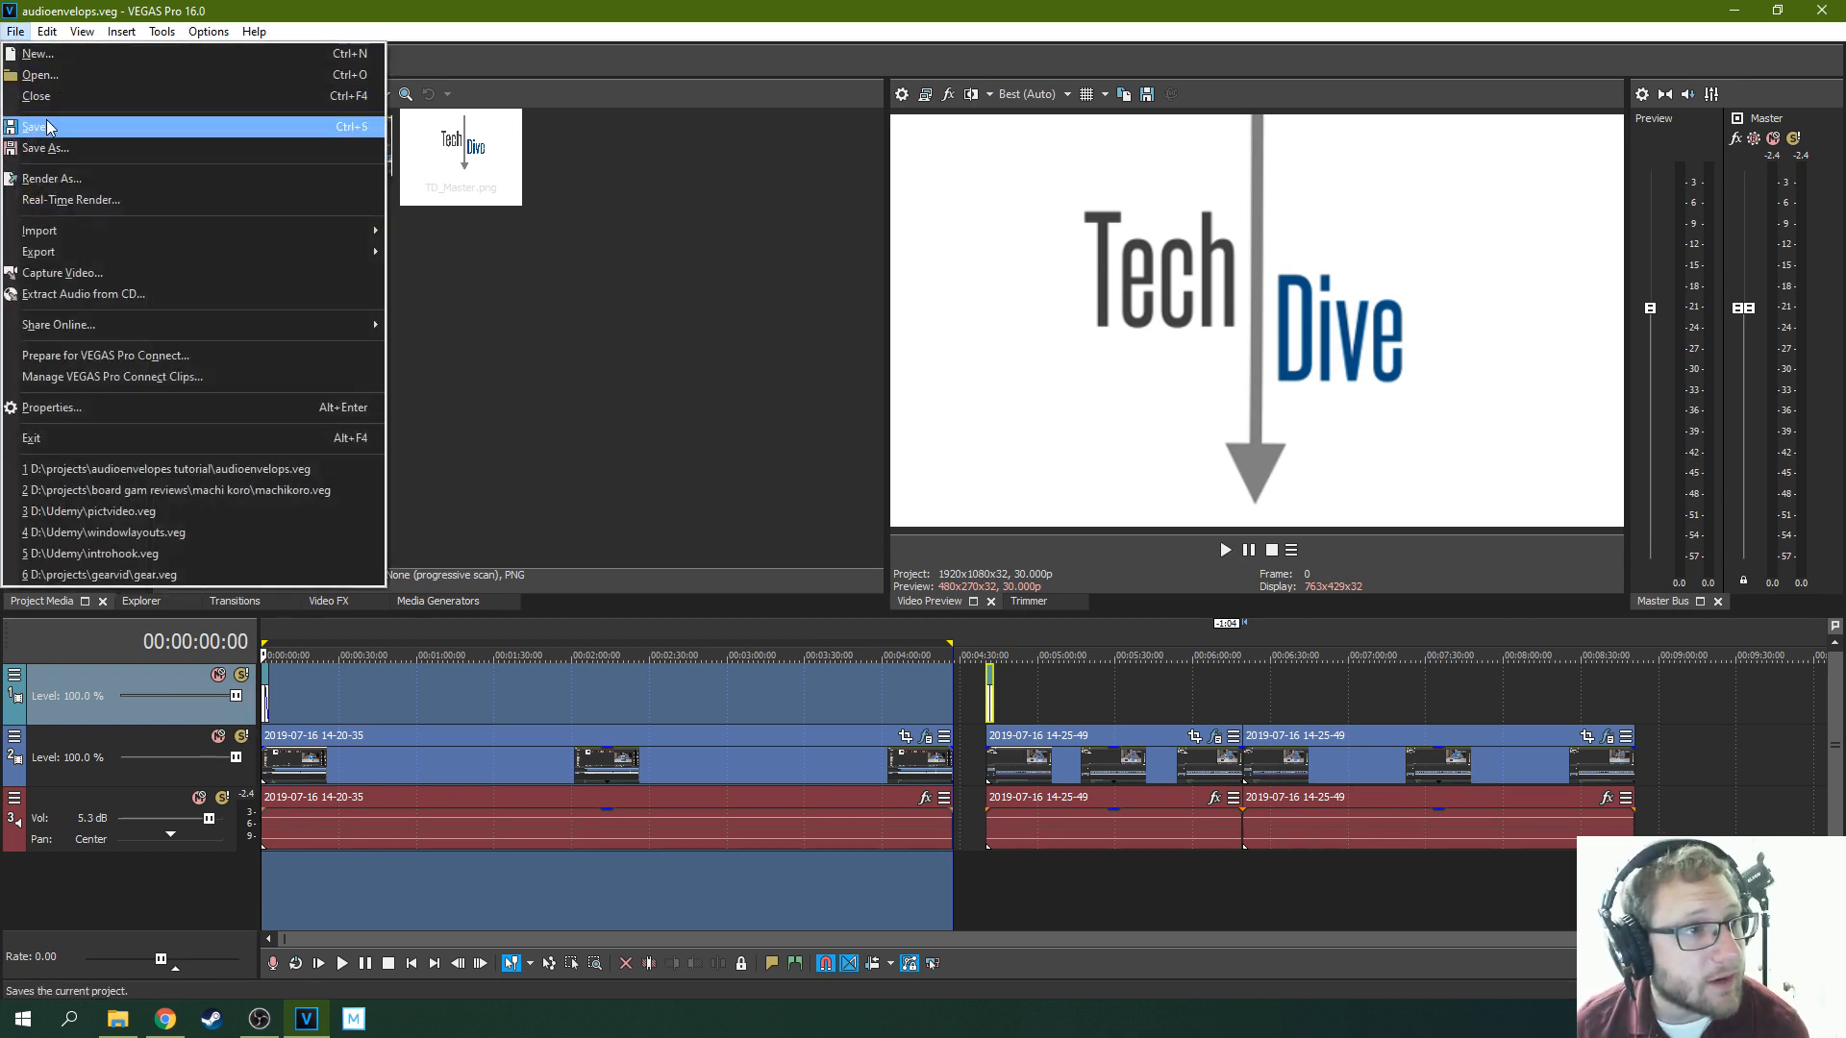
click(16, 31)
click(16, 32)
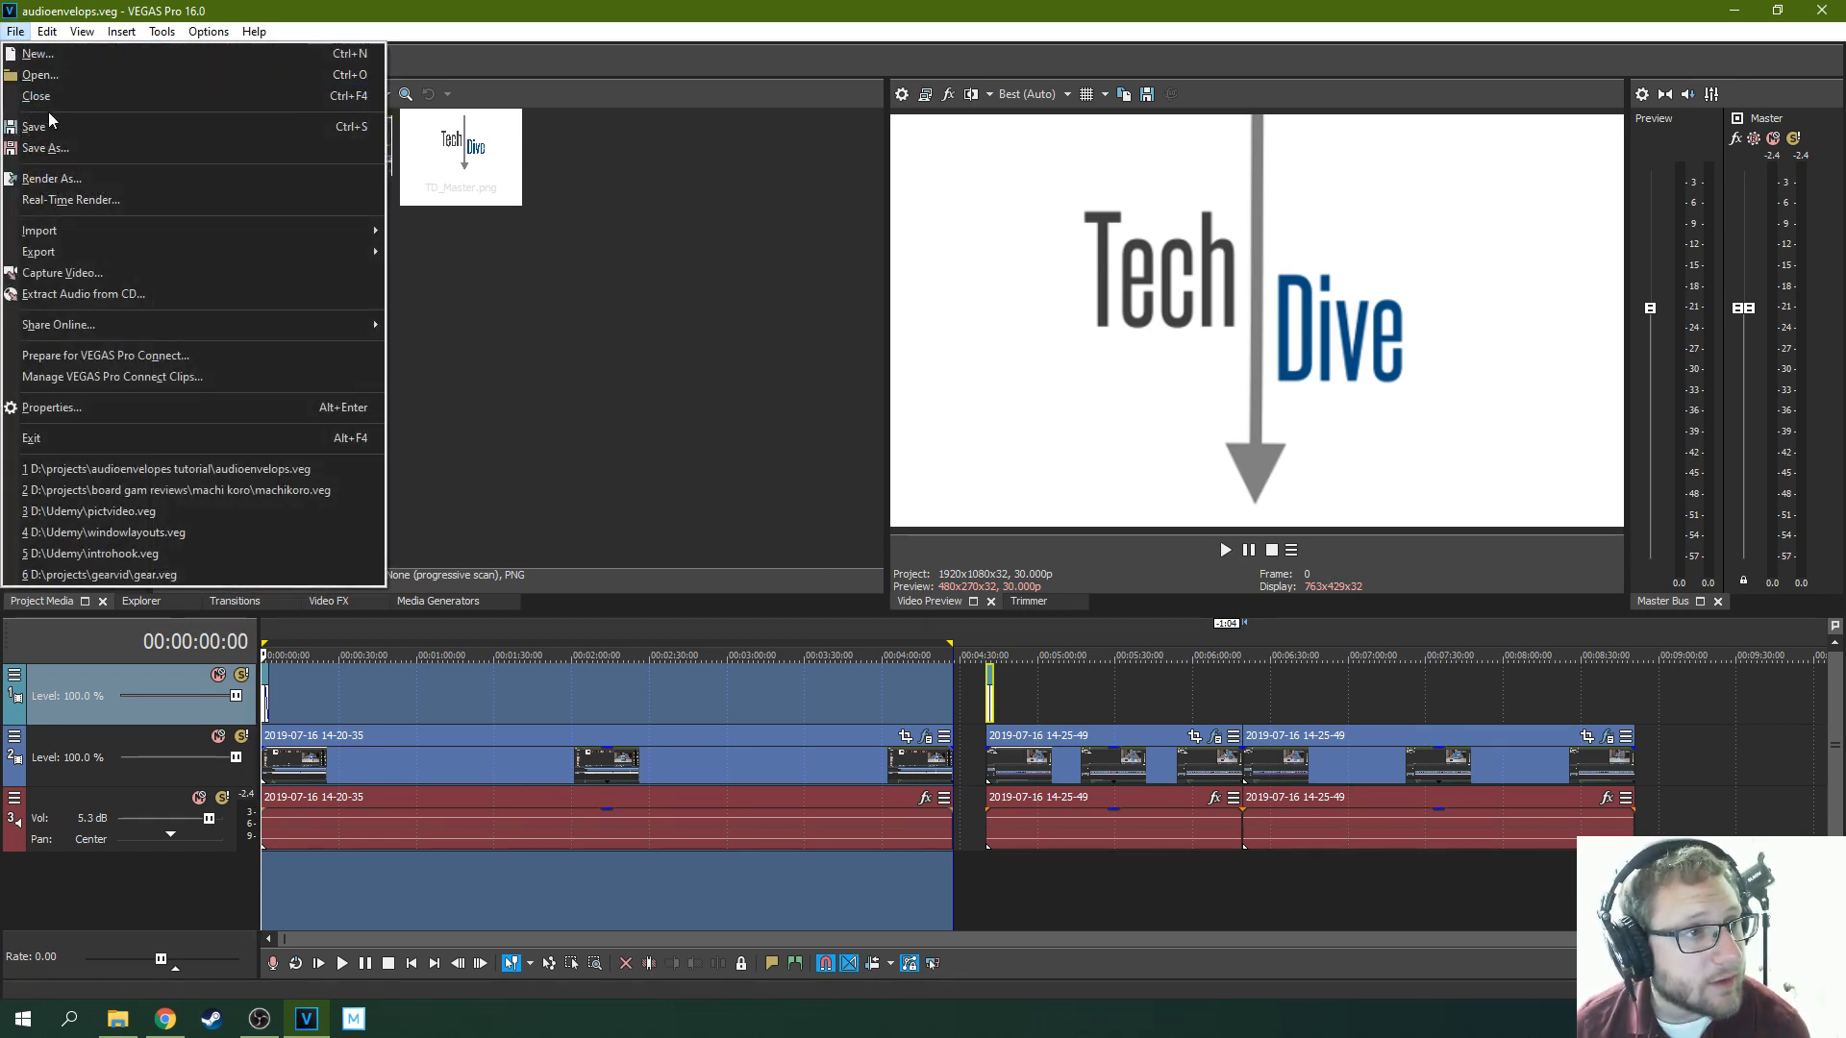
click(34, 126)
Start a Render As with the MAGIX AVC/AAC MP4 format and the Internet HD 1080p 29.97 fps (AMD VCE) template
click(16, 32)
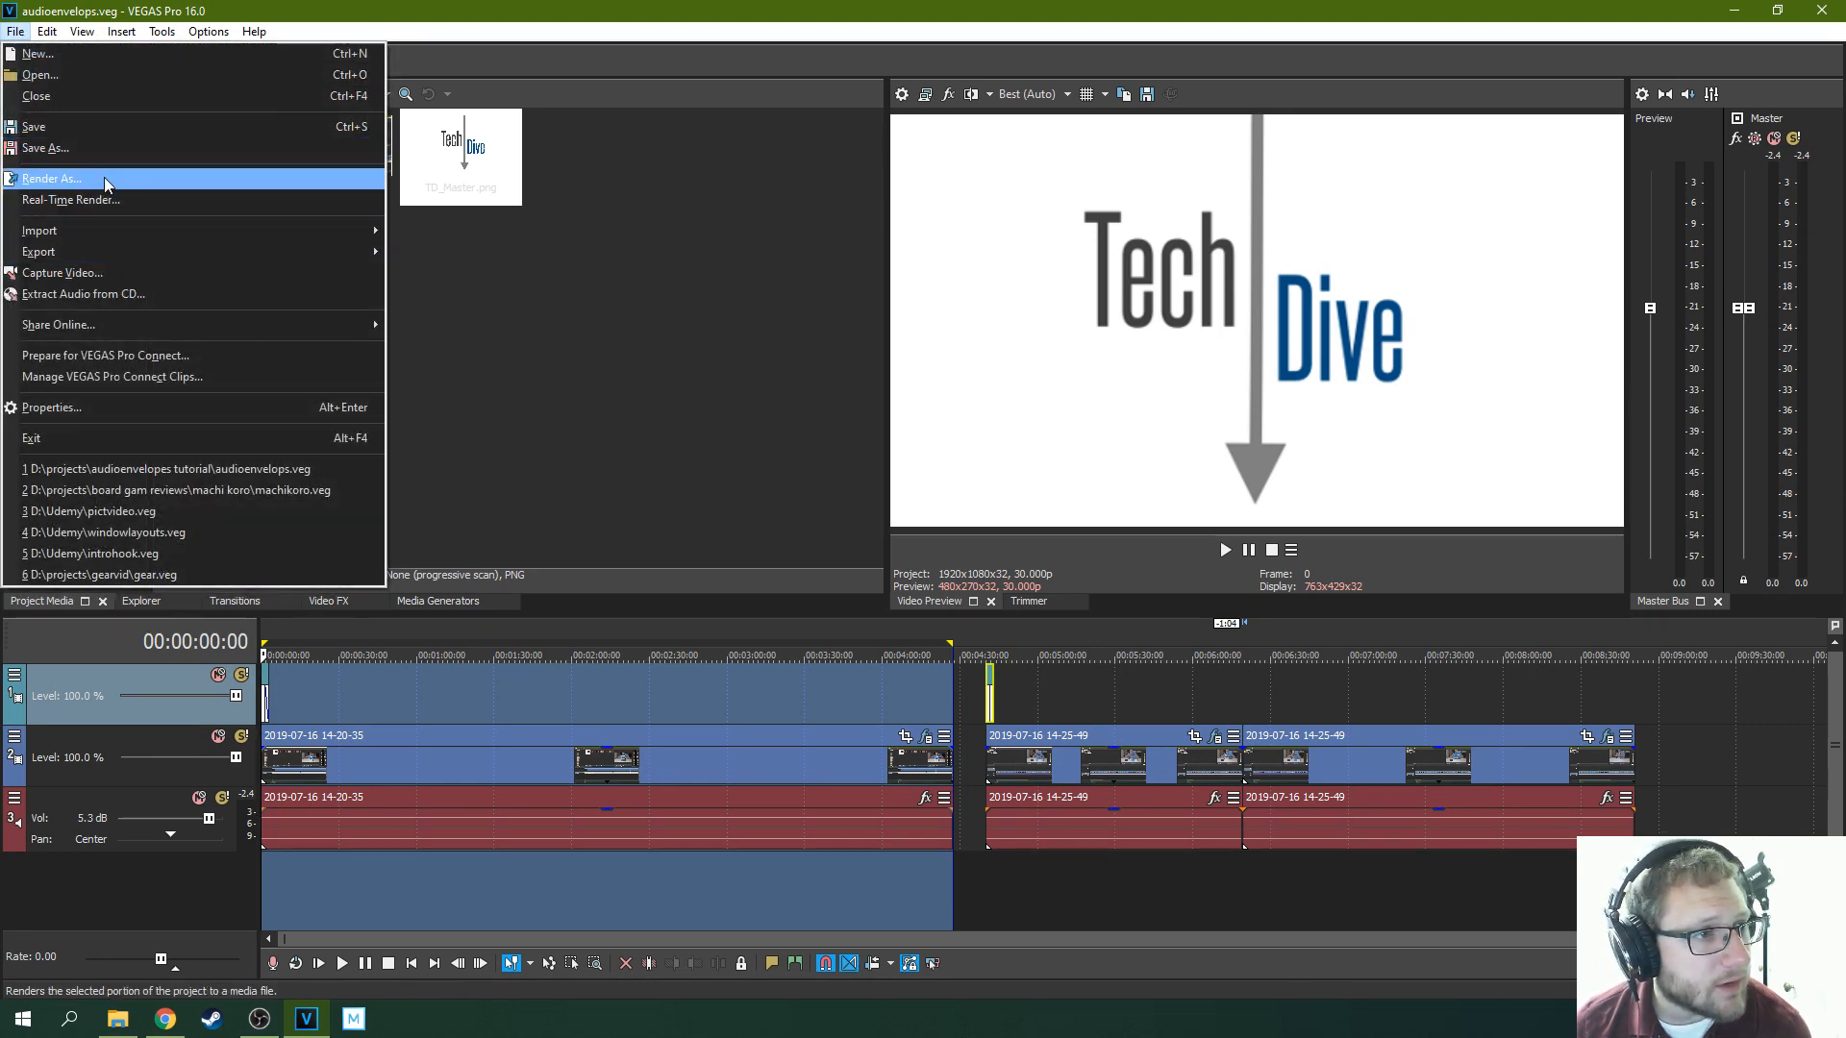
click(106, 180)
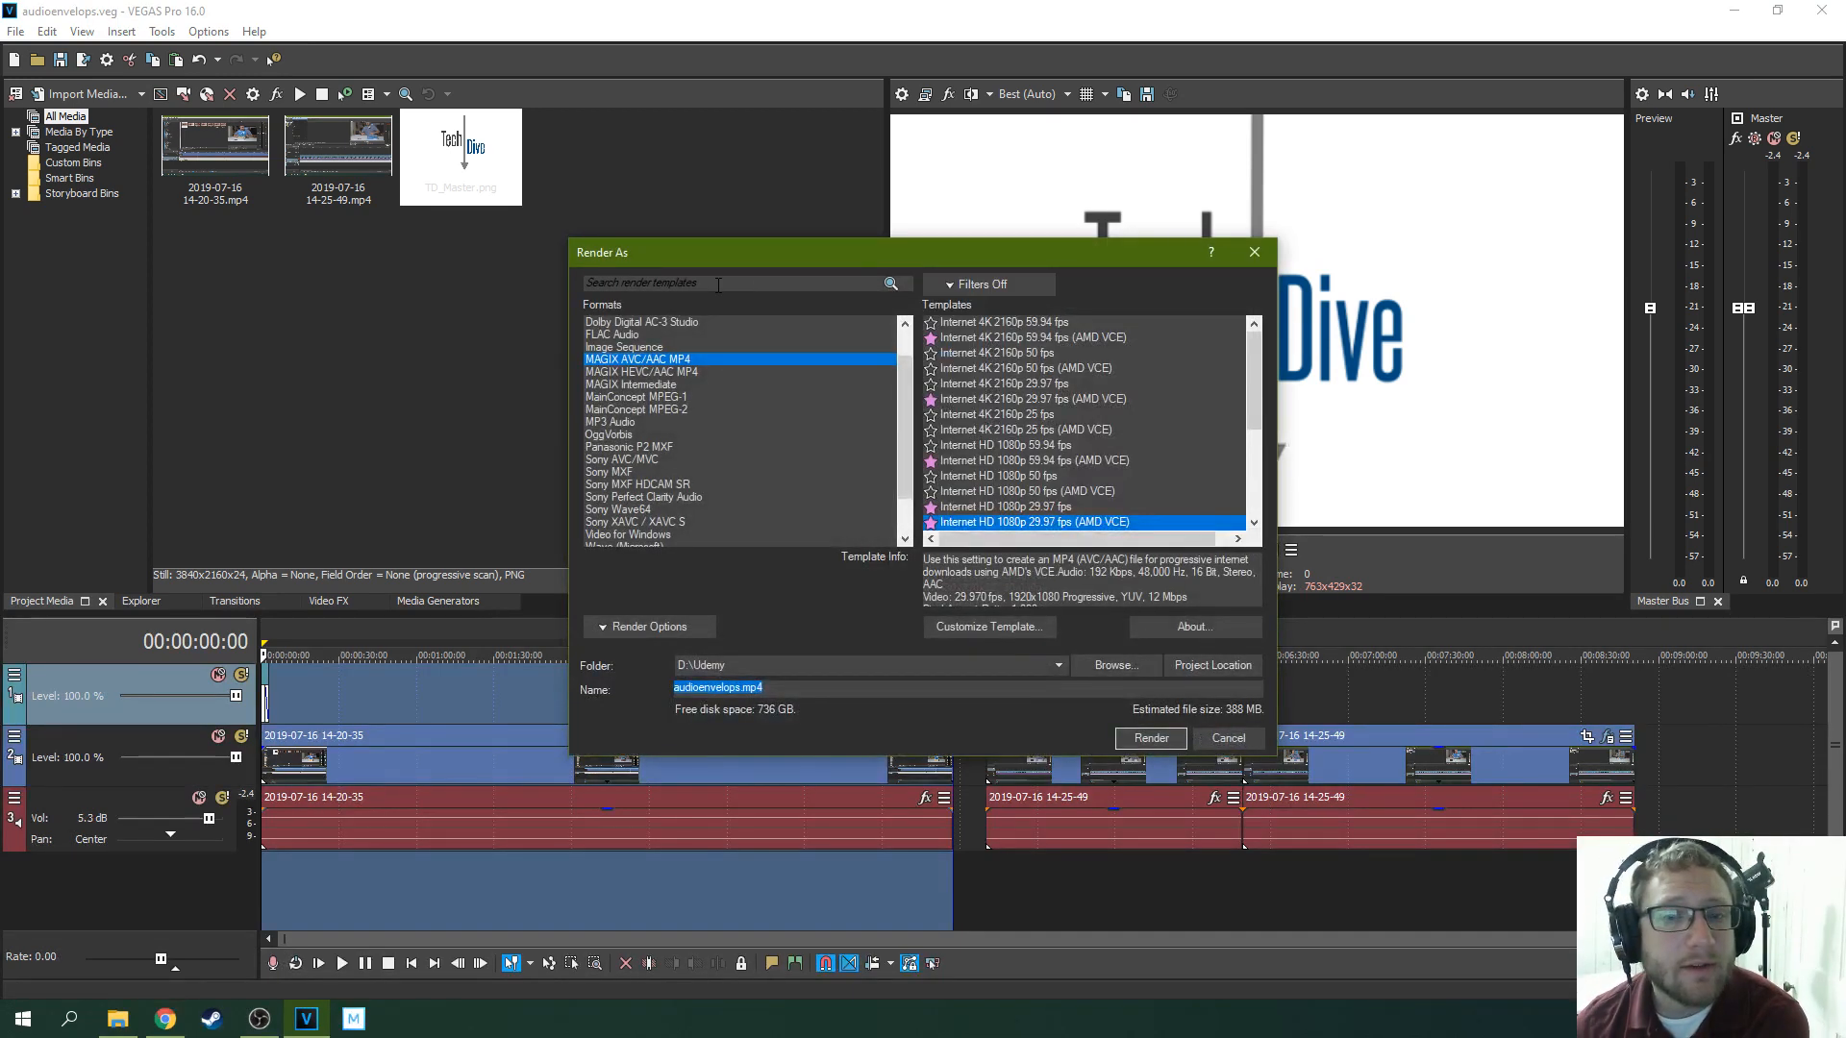
scroll(792, 379, down, 2)
scroll(990, 438, down, 1)
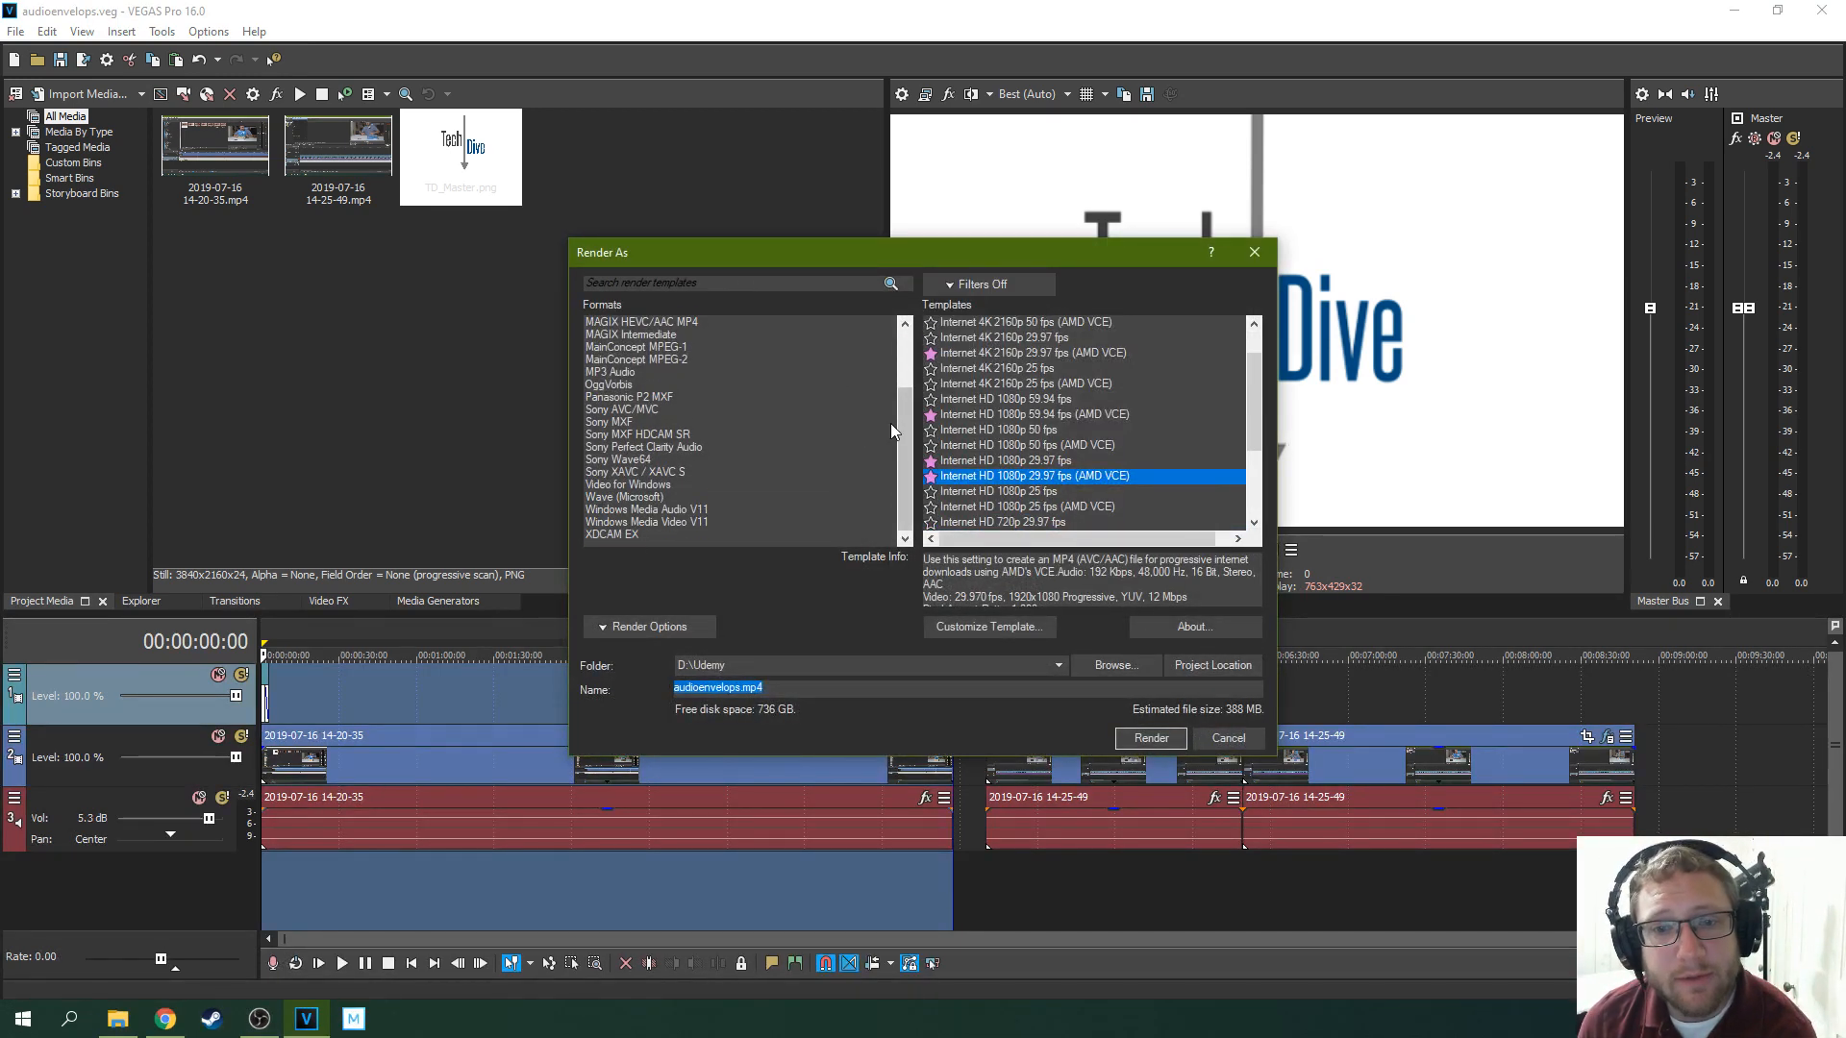
scroll(875, 425, up, 3)
scroll(870, 427, up, 1)
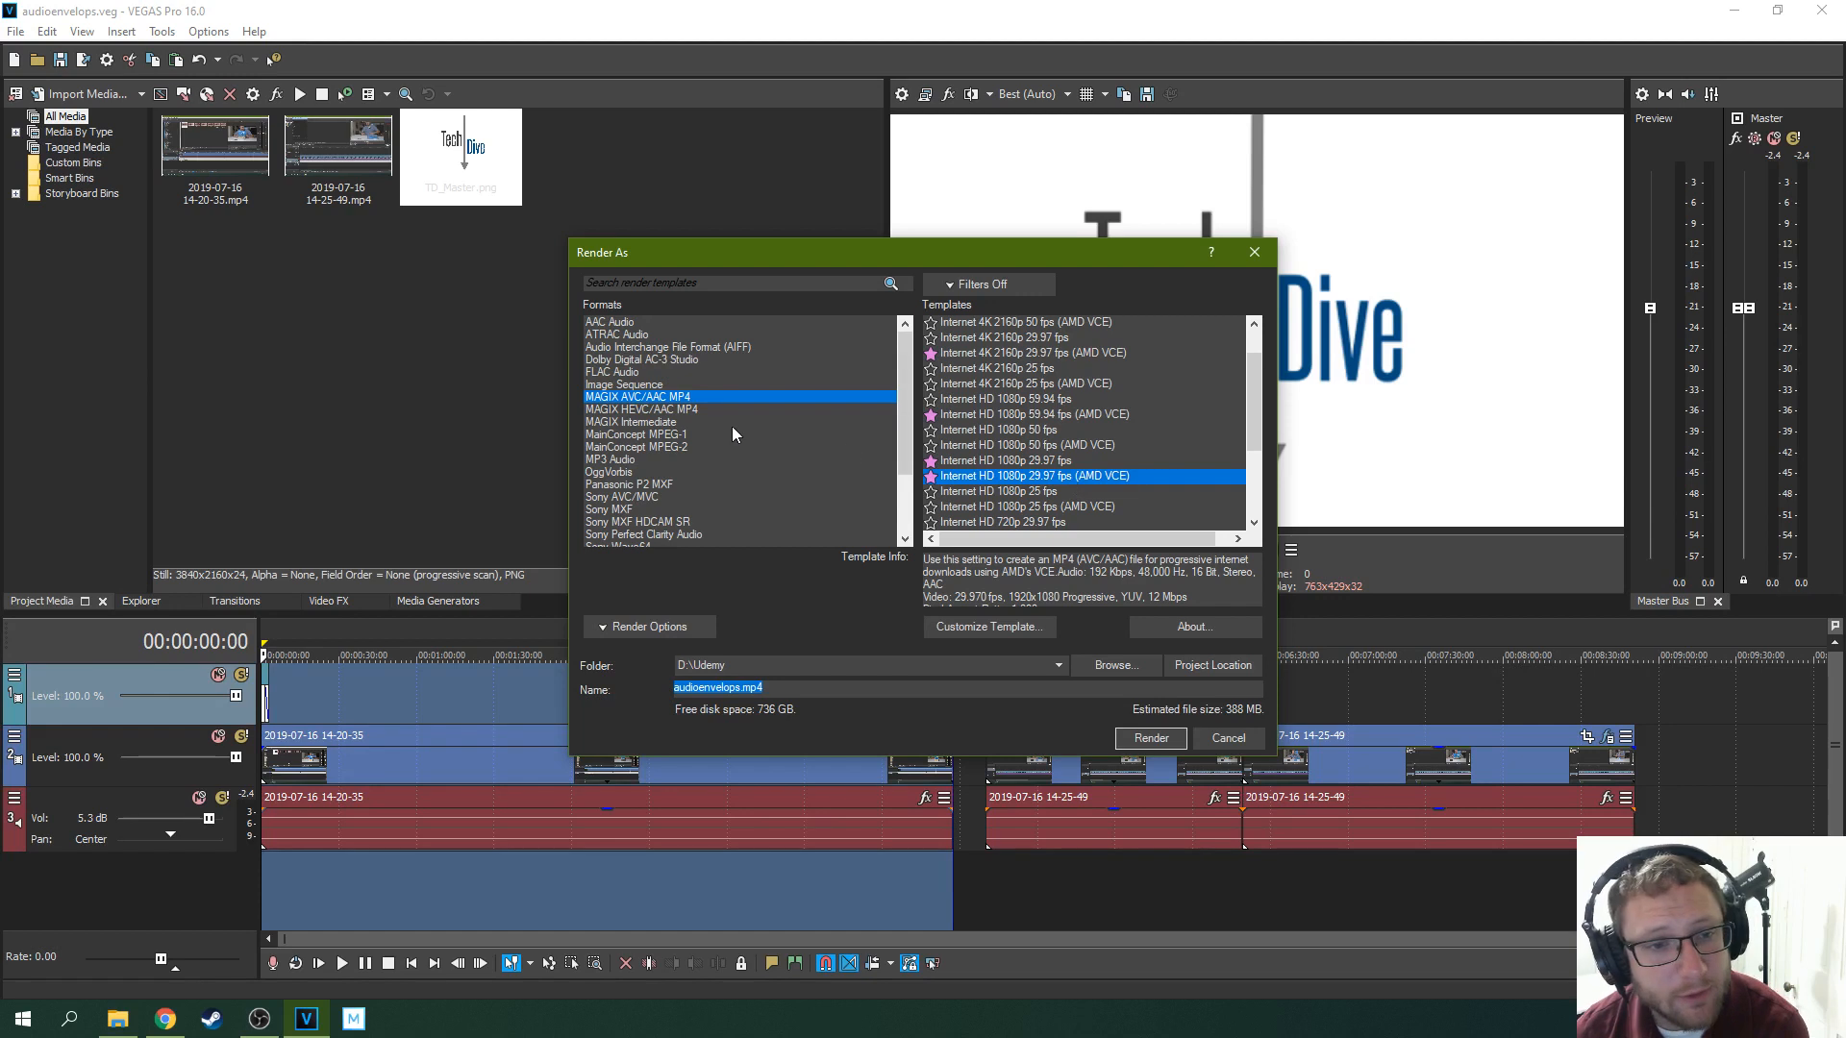
click(1041, 477)
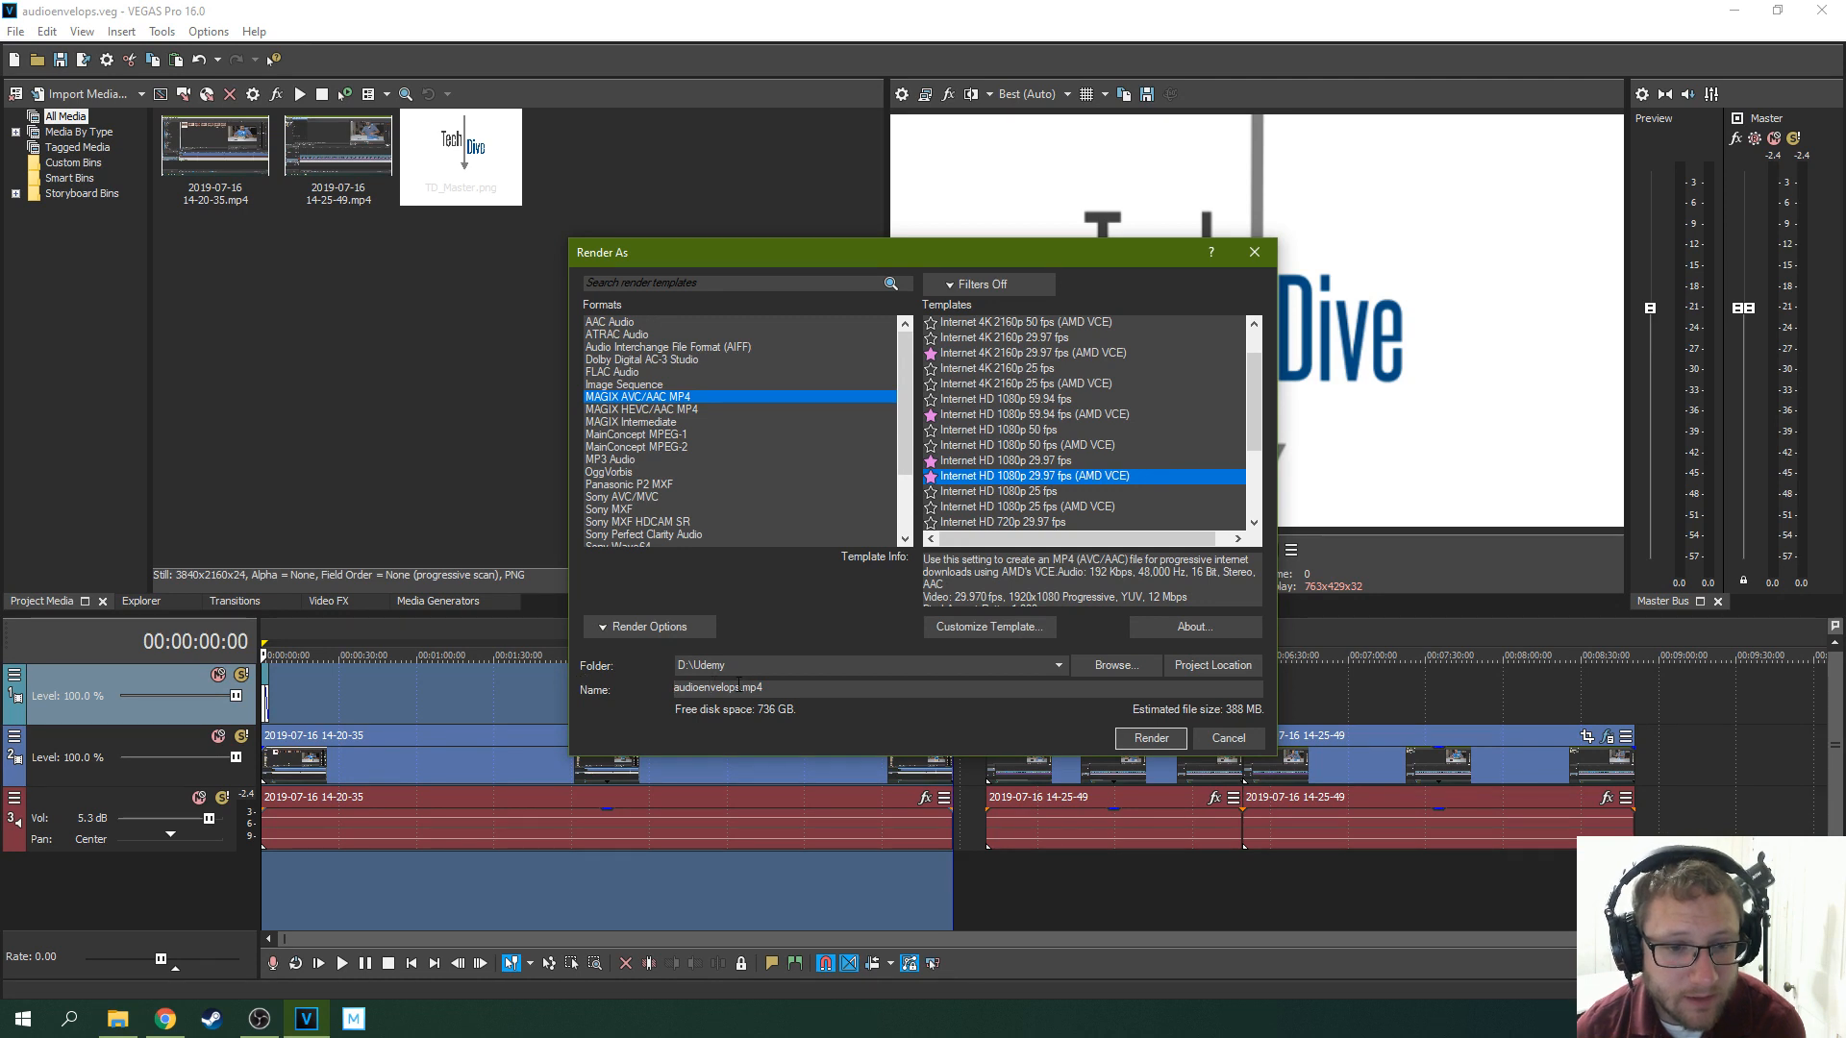
Name the render audioenvelopspro.mp4 and set its folder to the project location
drag(738, 685, 691, 686)
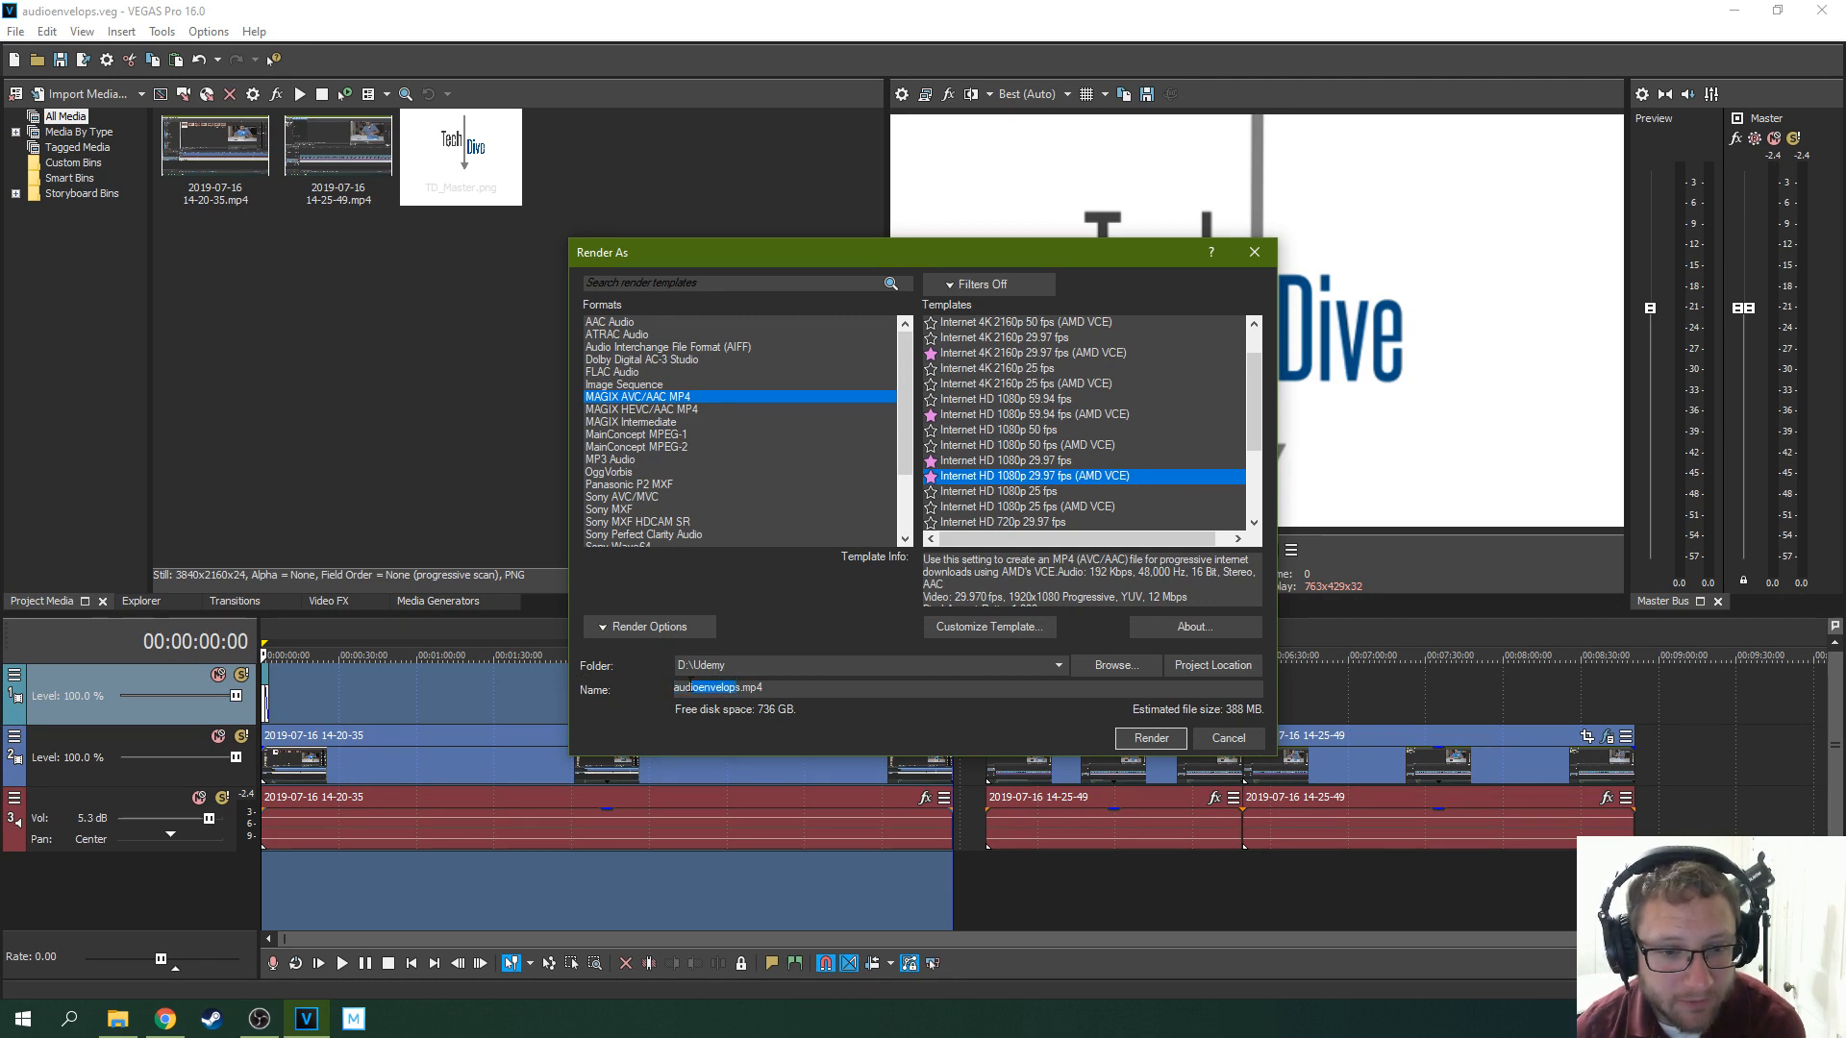
click(785, 686)
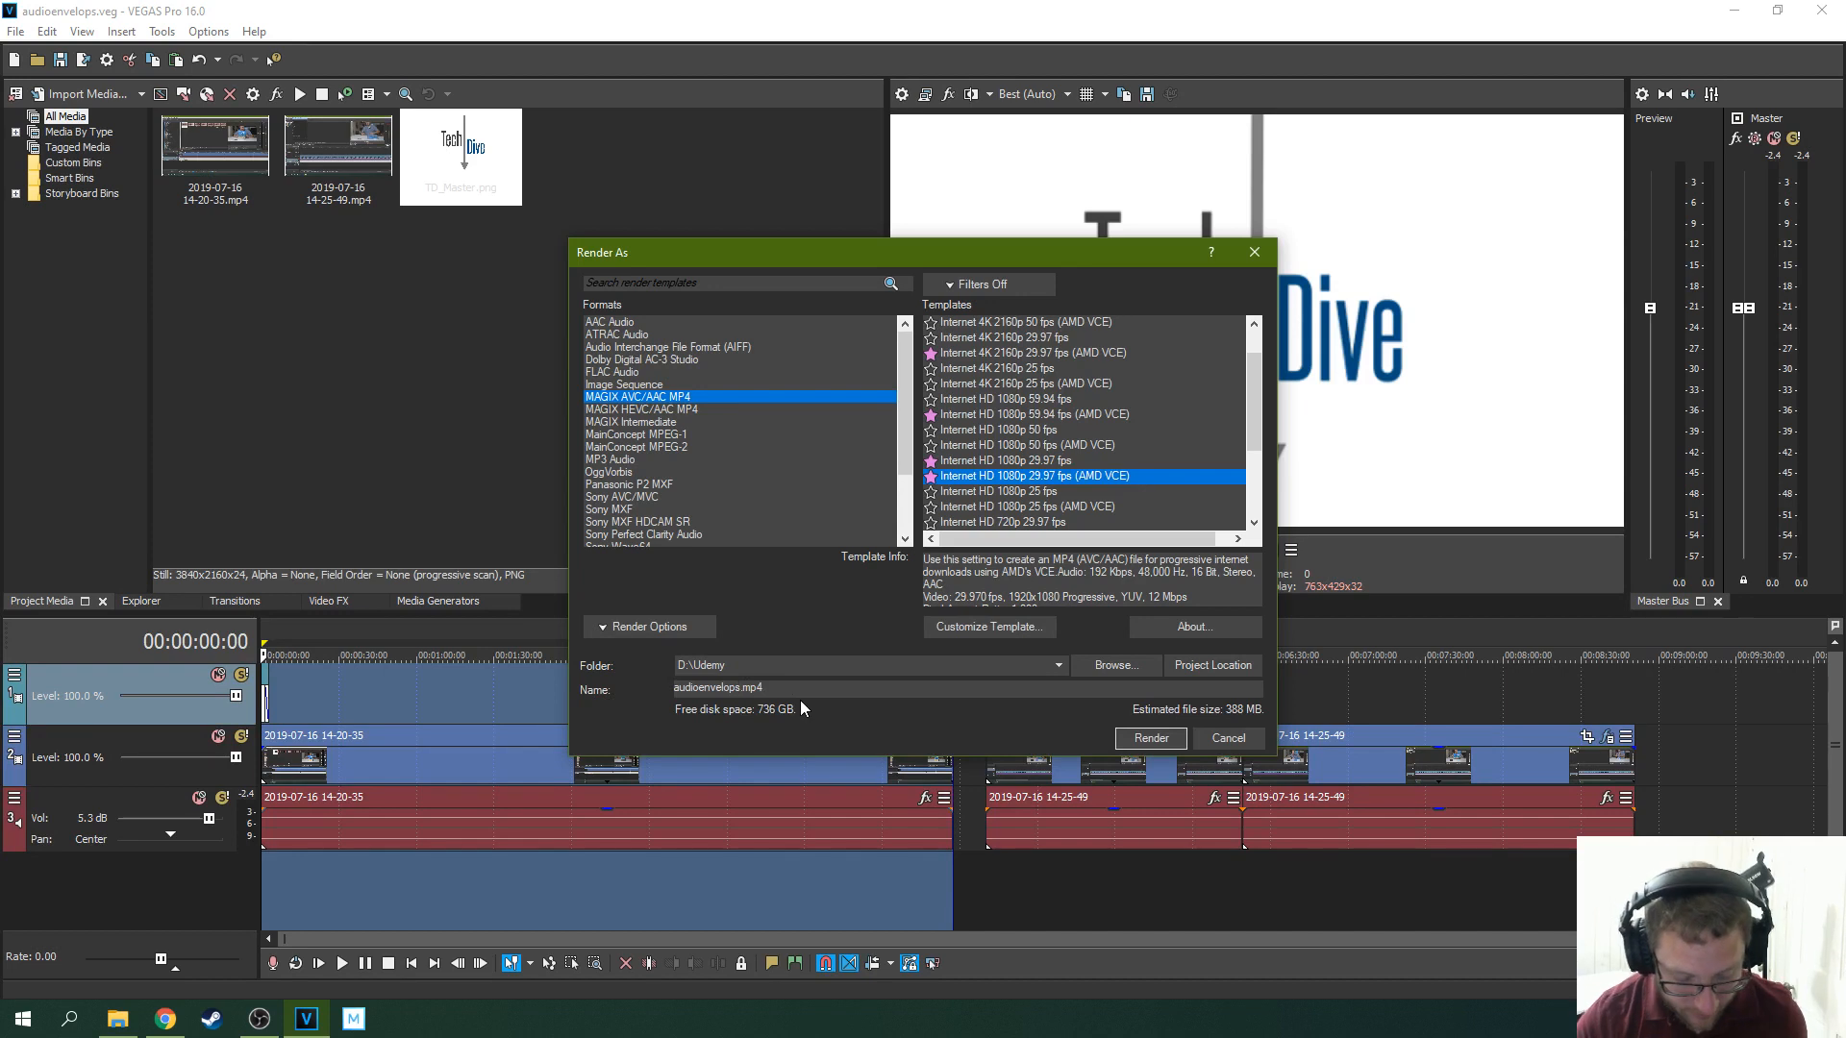
text(pro)
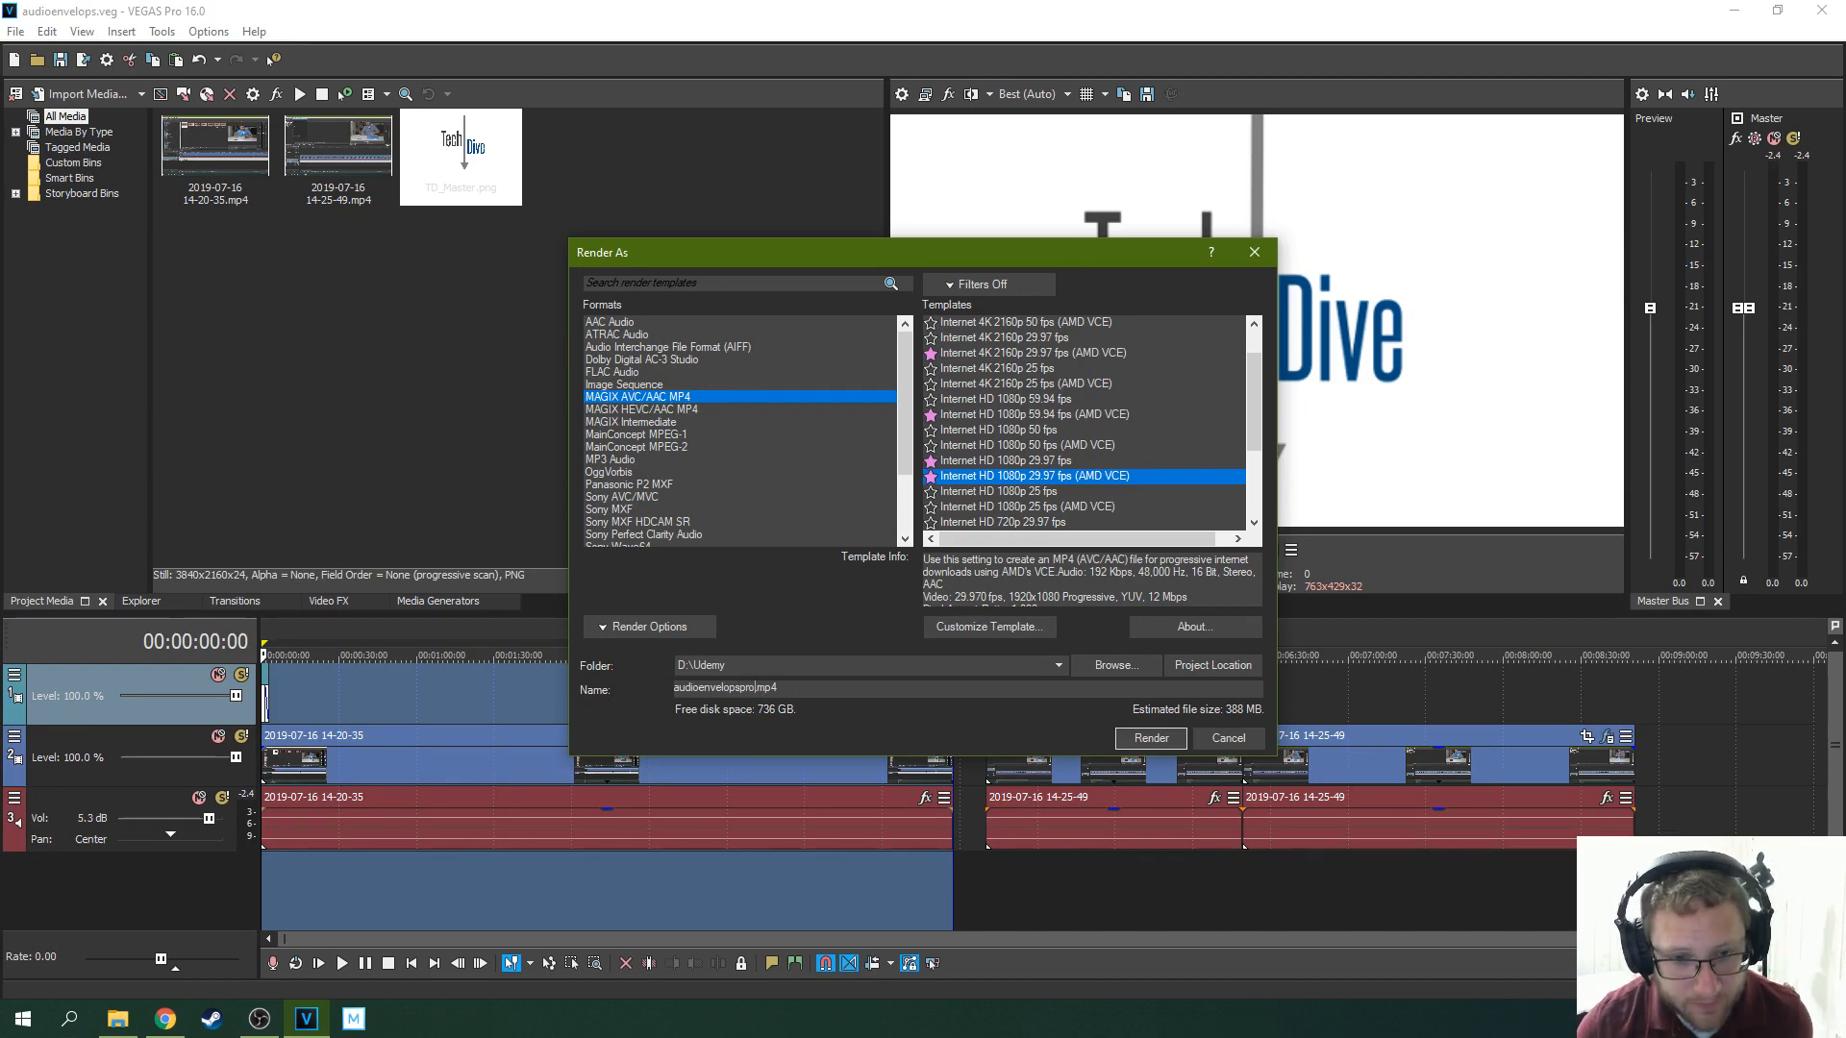
click(1174, 667)
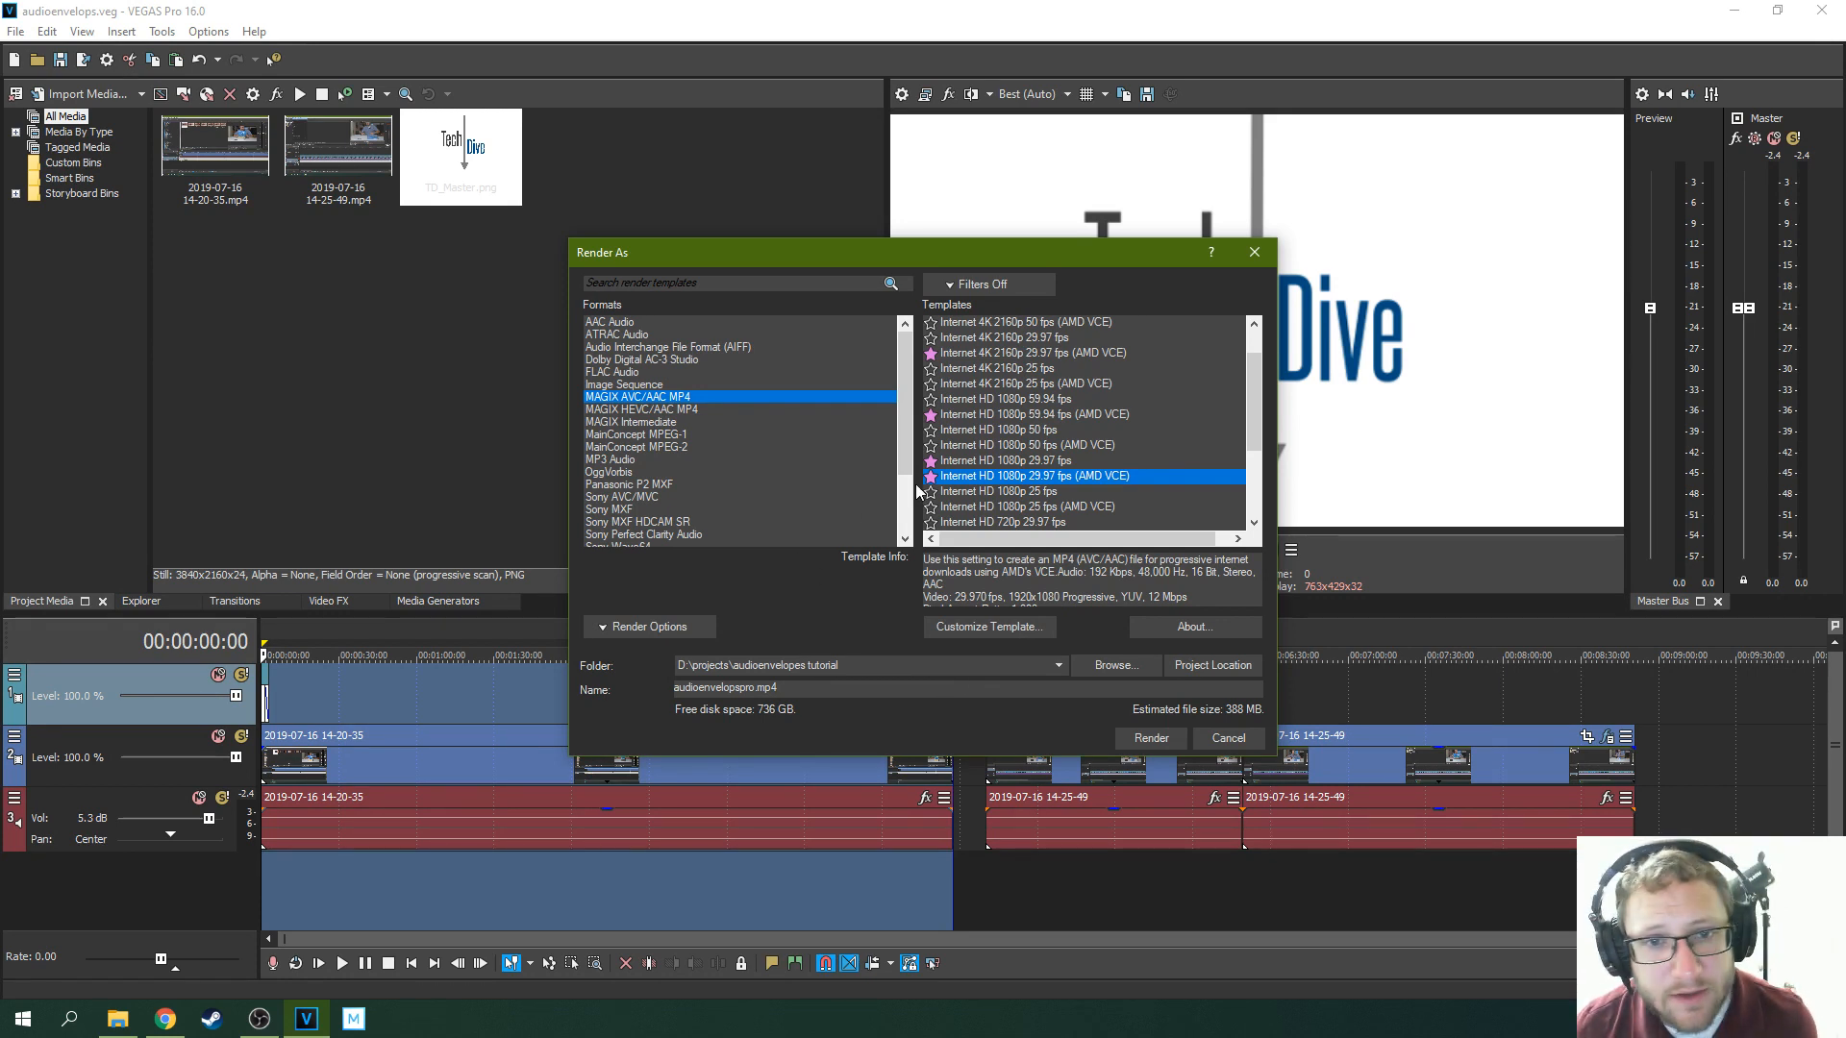